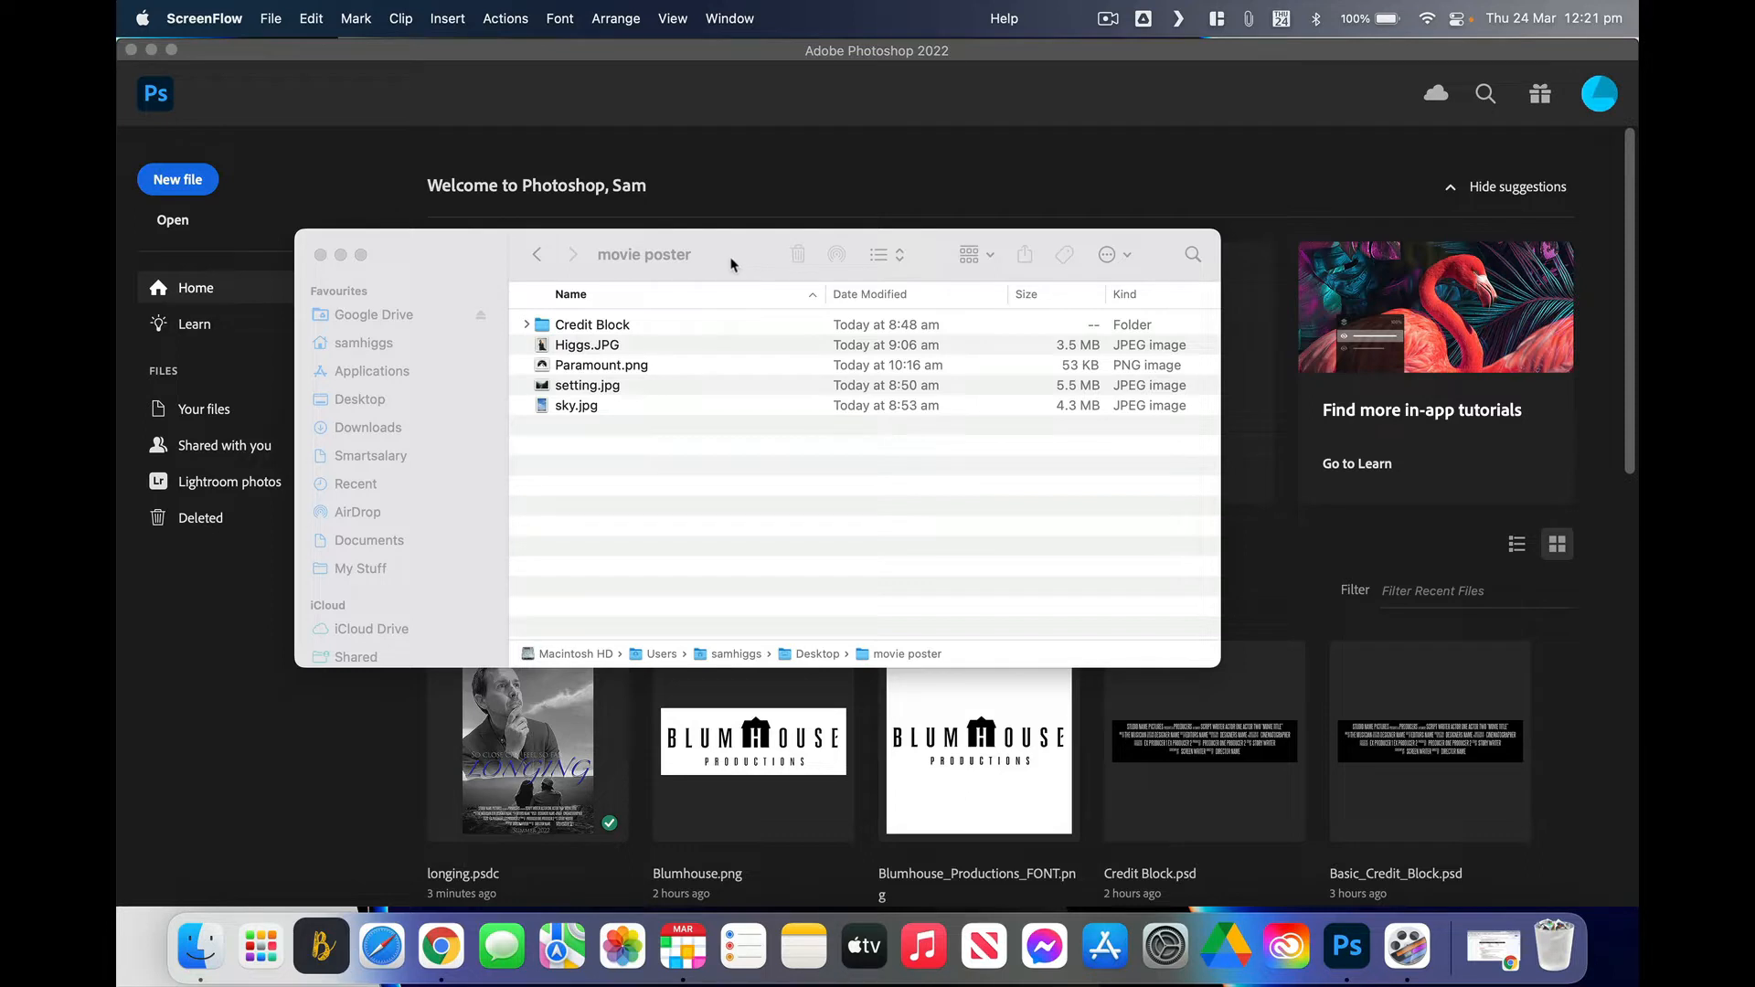
Step: Review Credit Block, Higgs.JPG, sky.jpg, setting.jpg and Paramount.png in the movie poster folder, then return to Photoshop
{"action": "left_click_drag", "start_coordinate": [474, 272], "coordinate": [450, 182]}
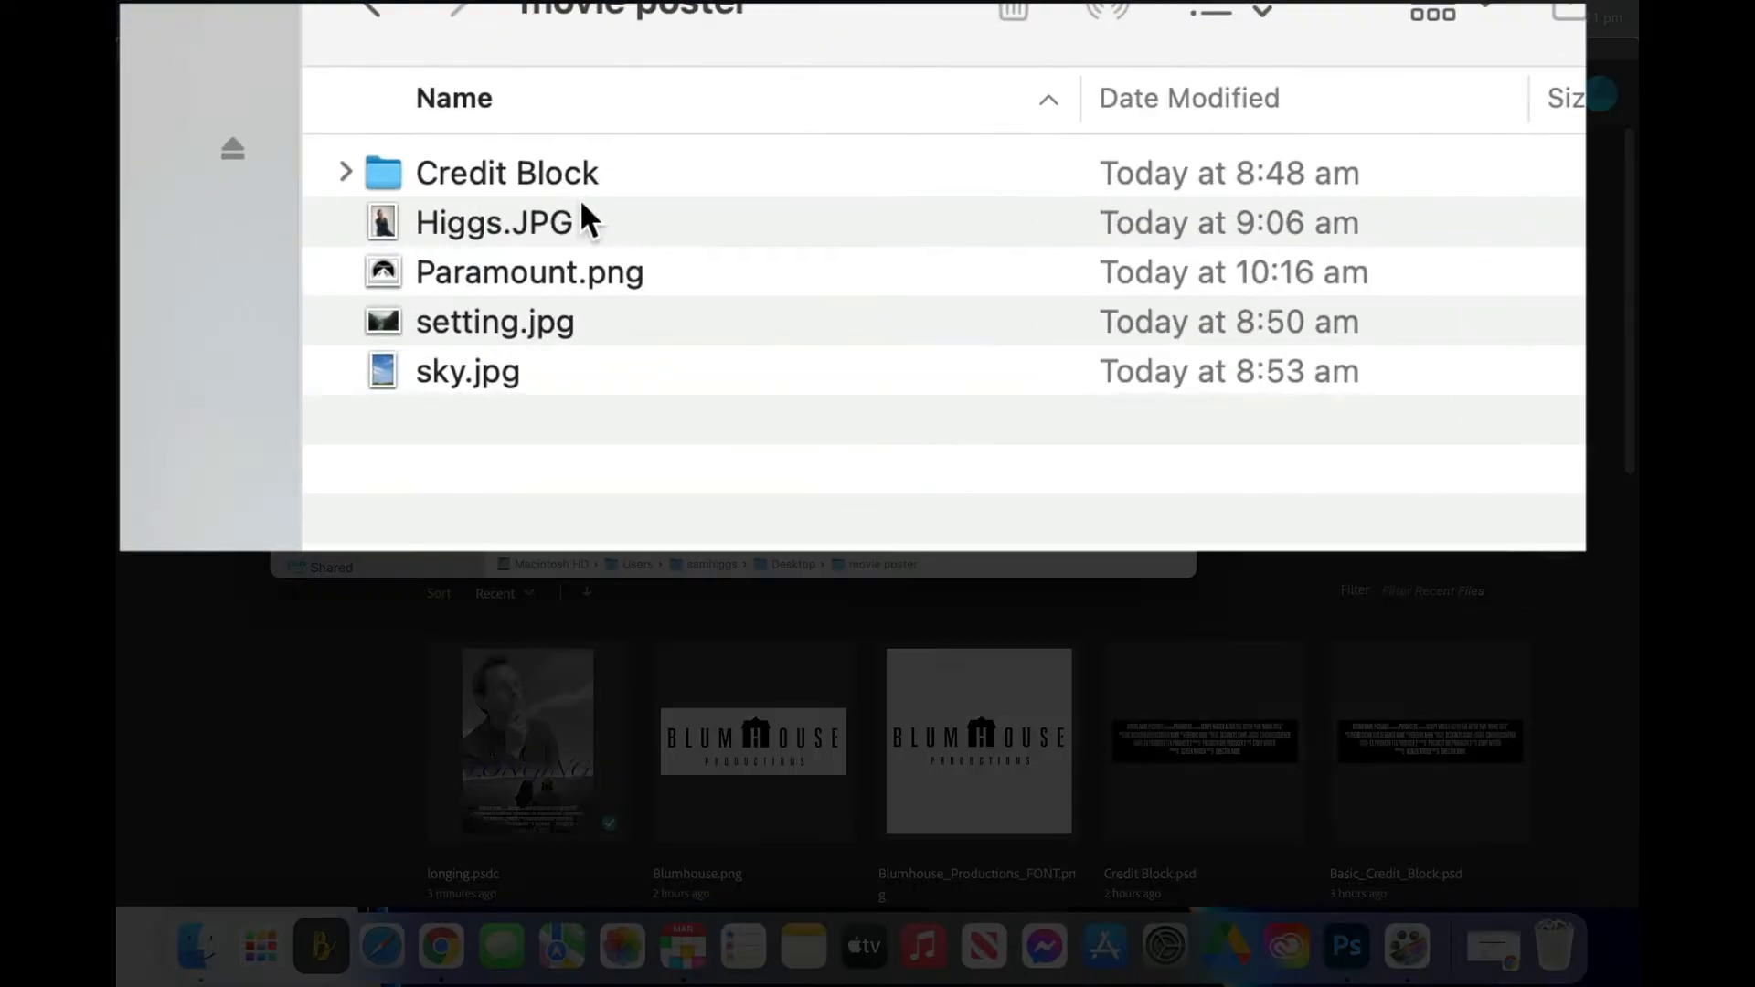
{"action": "left_click", "coordinate": [501, 173]}
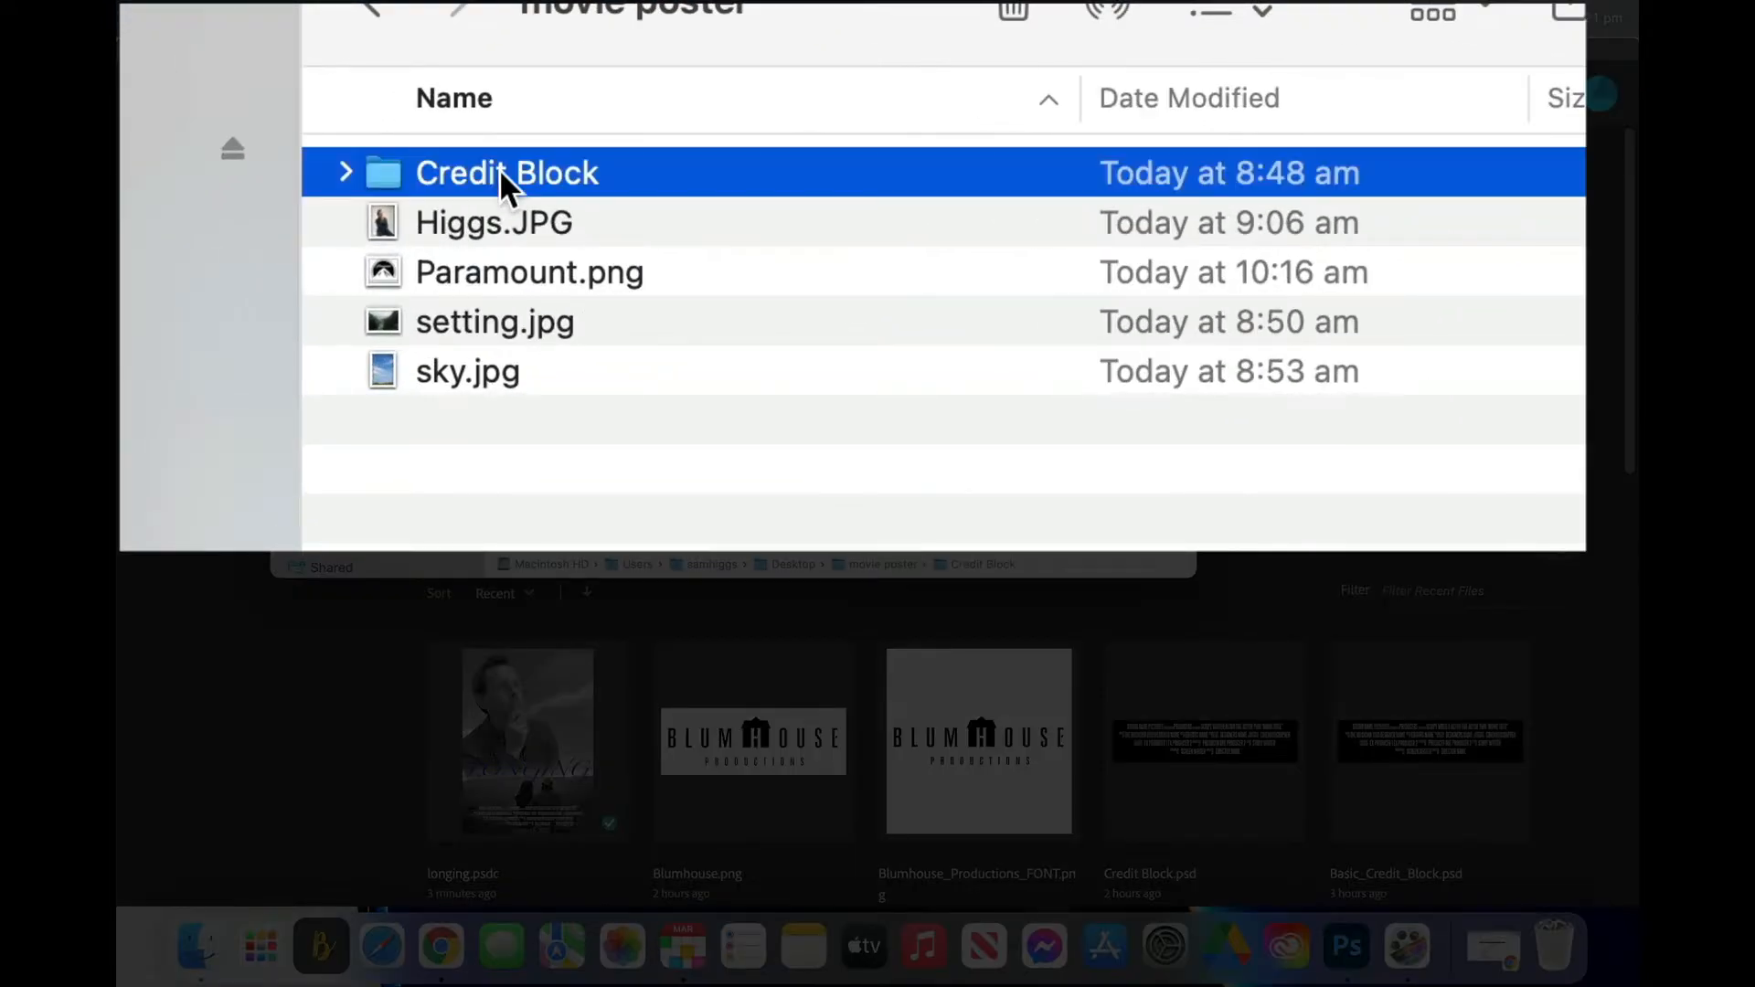
{"action": "left_click", "coordinate": [479, 231]}
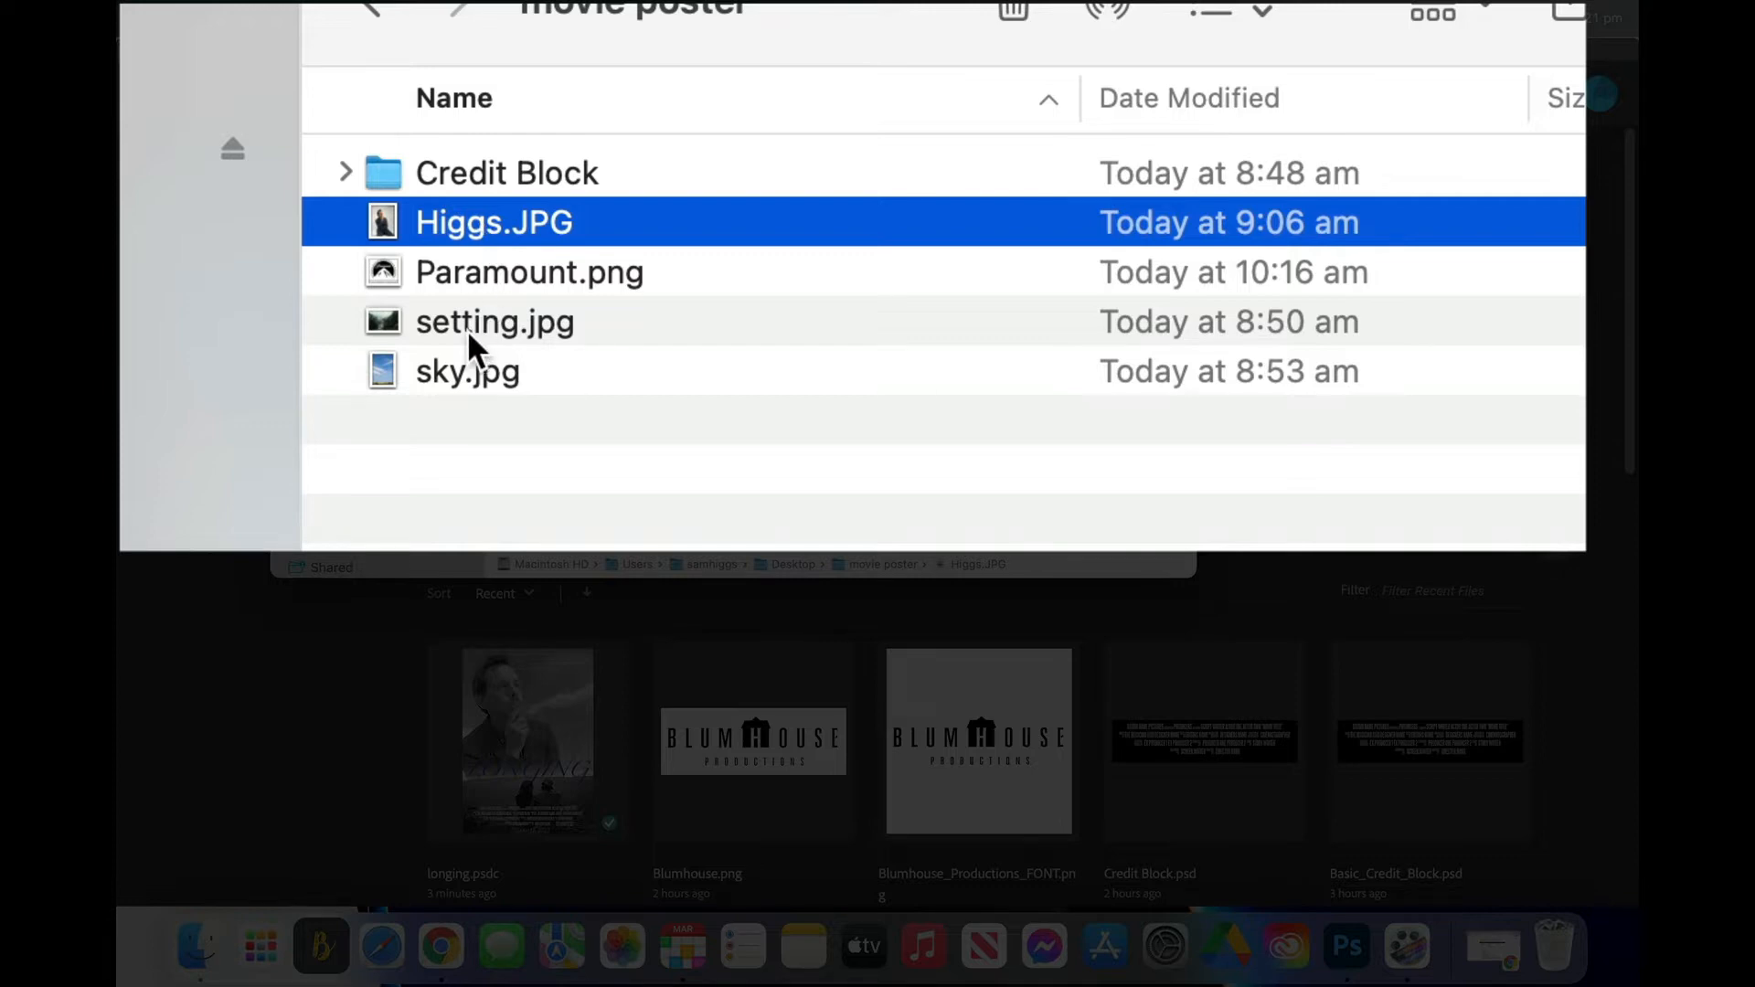
{"action": "left_click", "coordinate": [434, 384]}
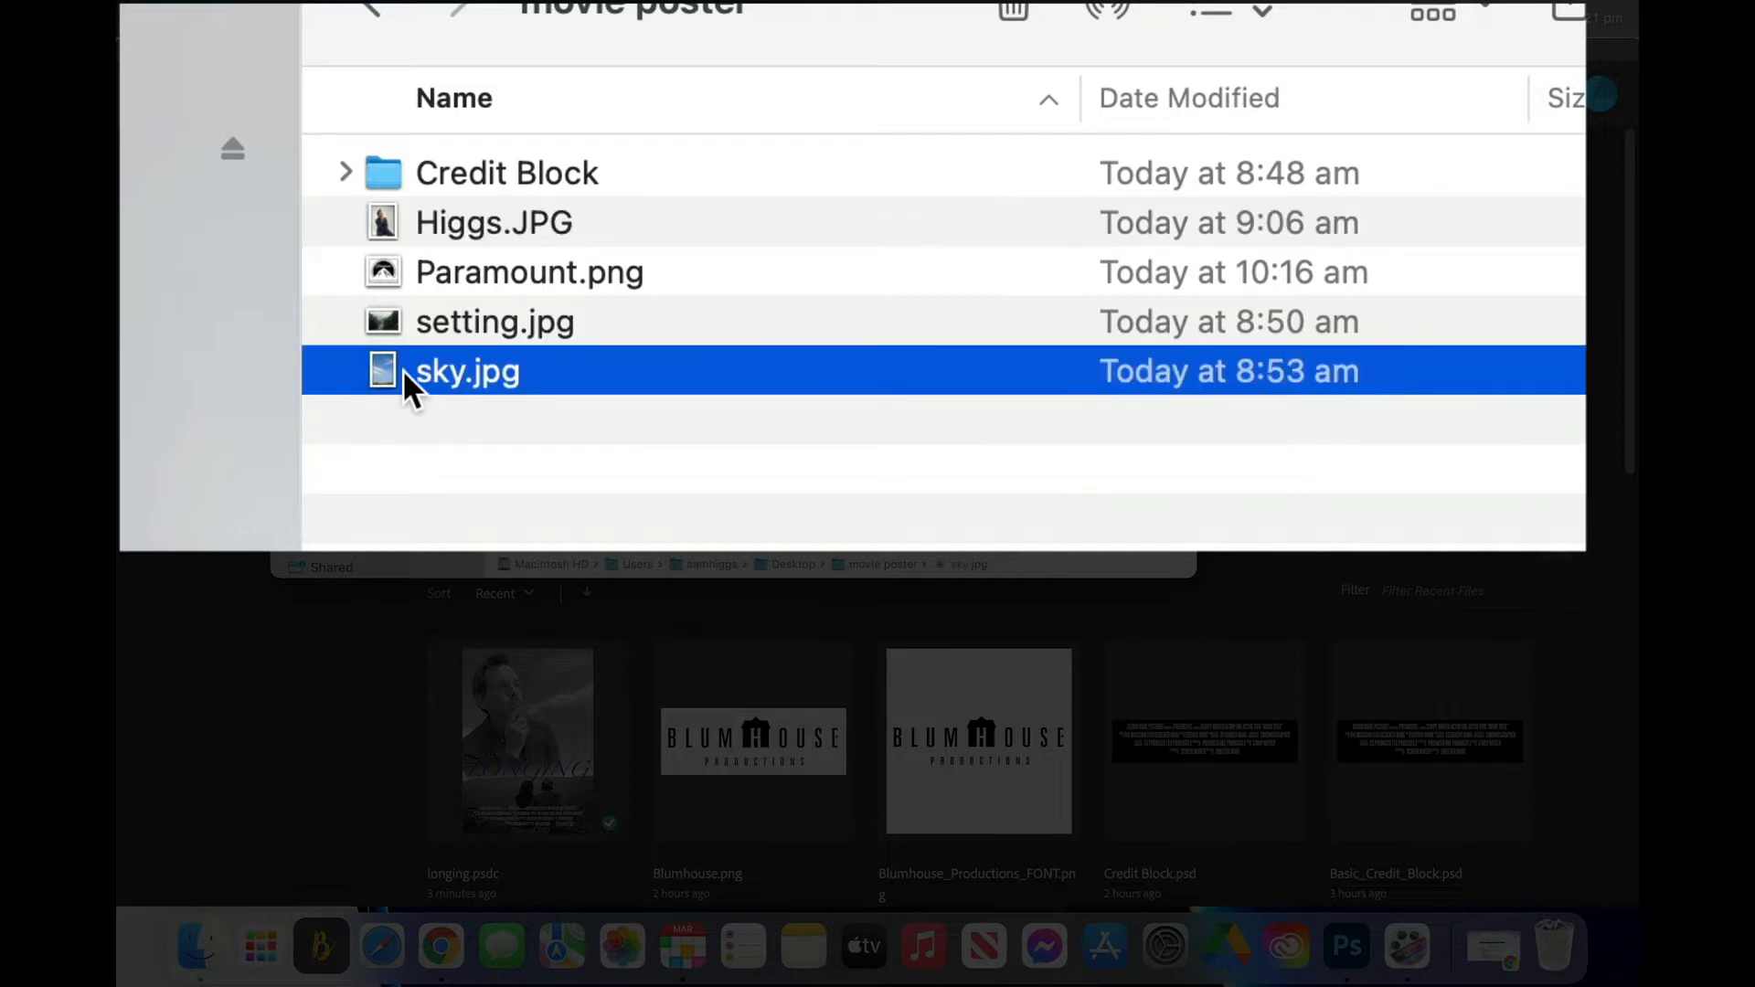
{"action": "left_click", "coordinate": [425, 321]}
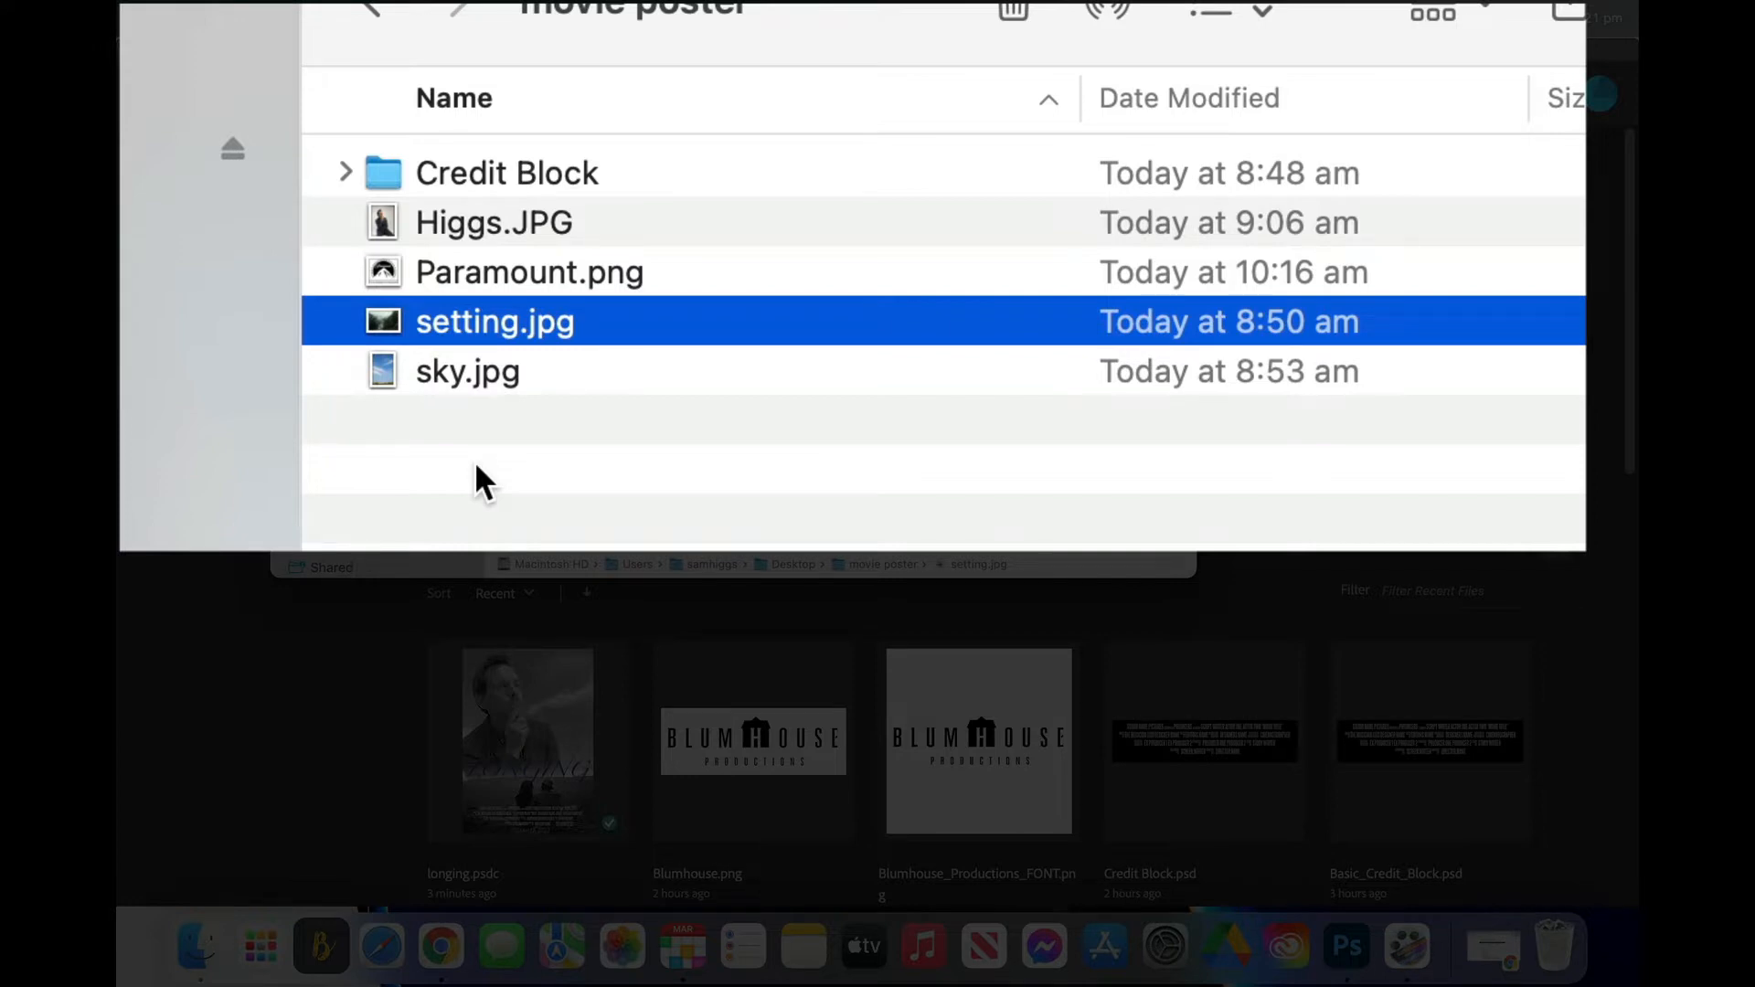
{"action": "left_click", "coordinate": [459, 278]}
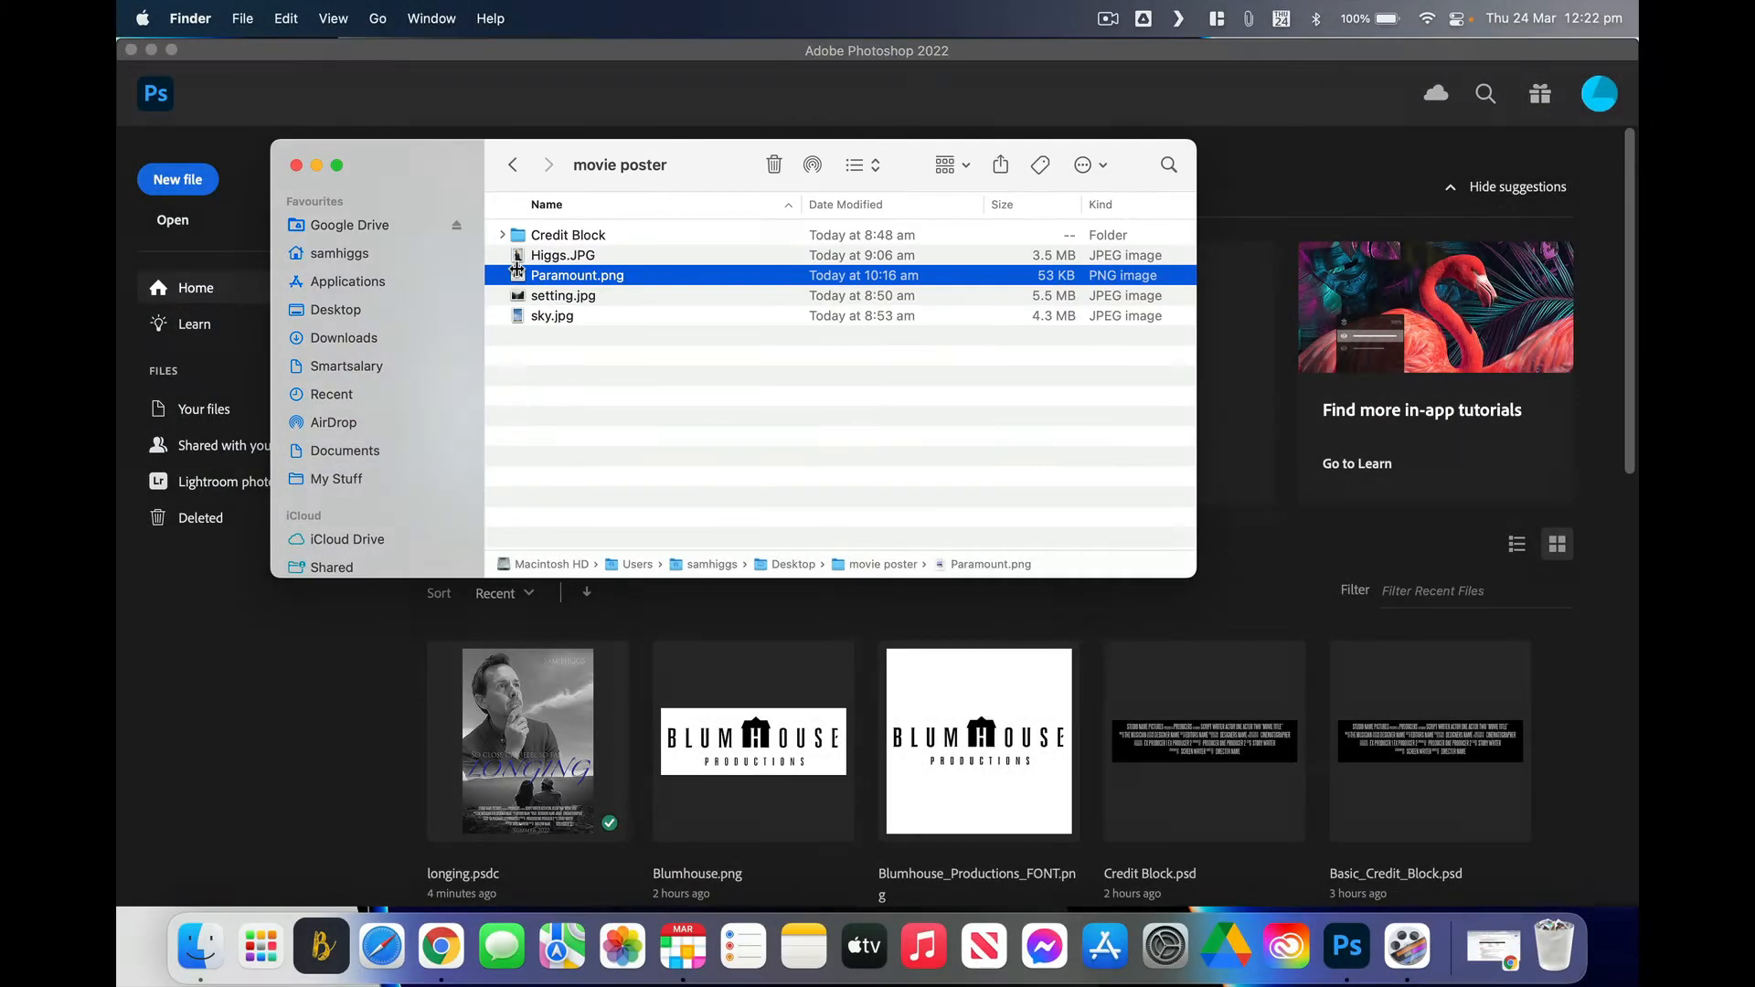
{"action": "left_click", "coordinate": [417, 122]}
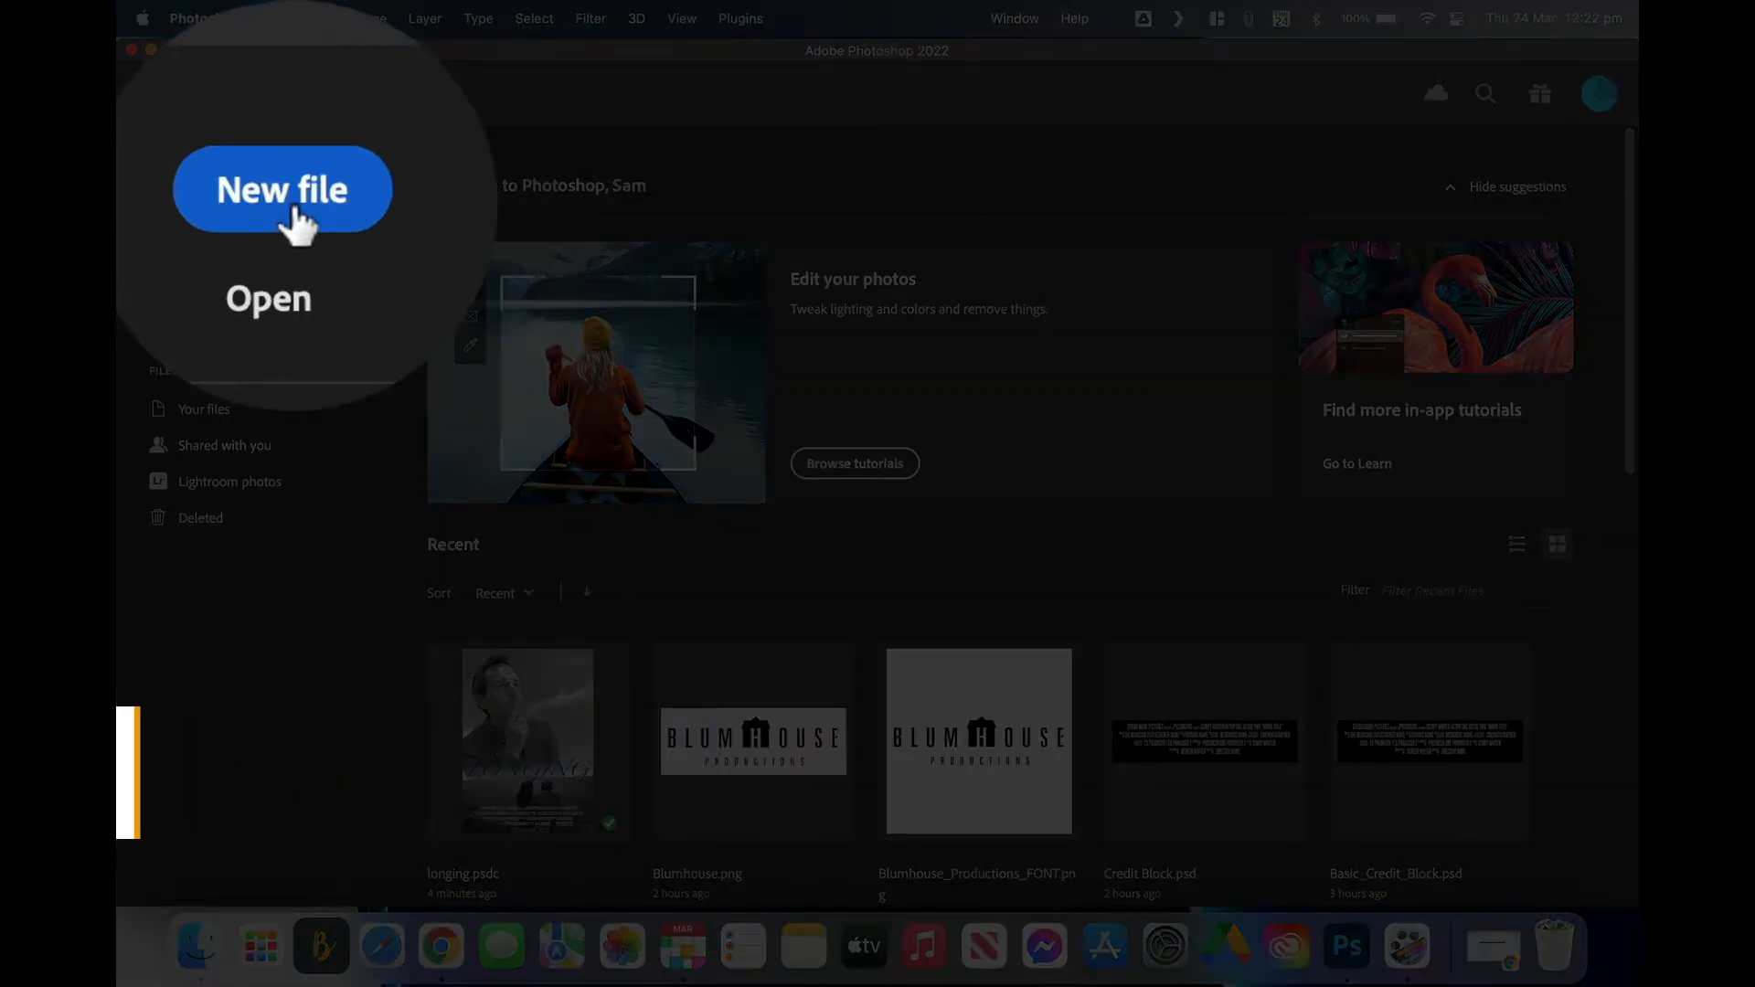
Step: Create a blank A3 print document, 297 x 420 mm at 300 ppi
{"action": "left_click", "coordinate": [179, 181]}
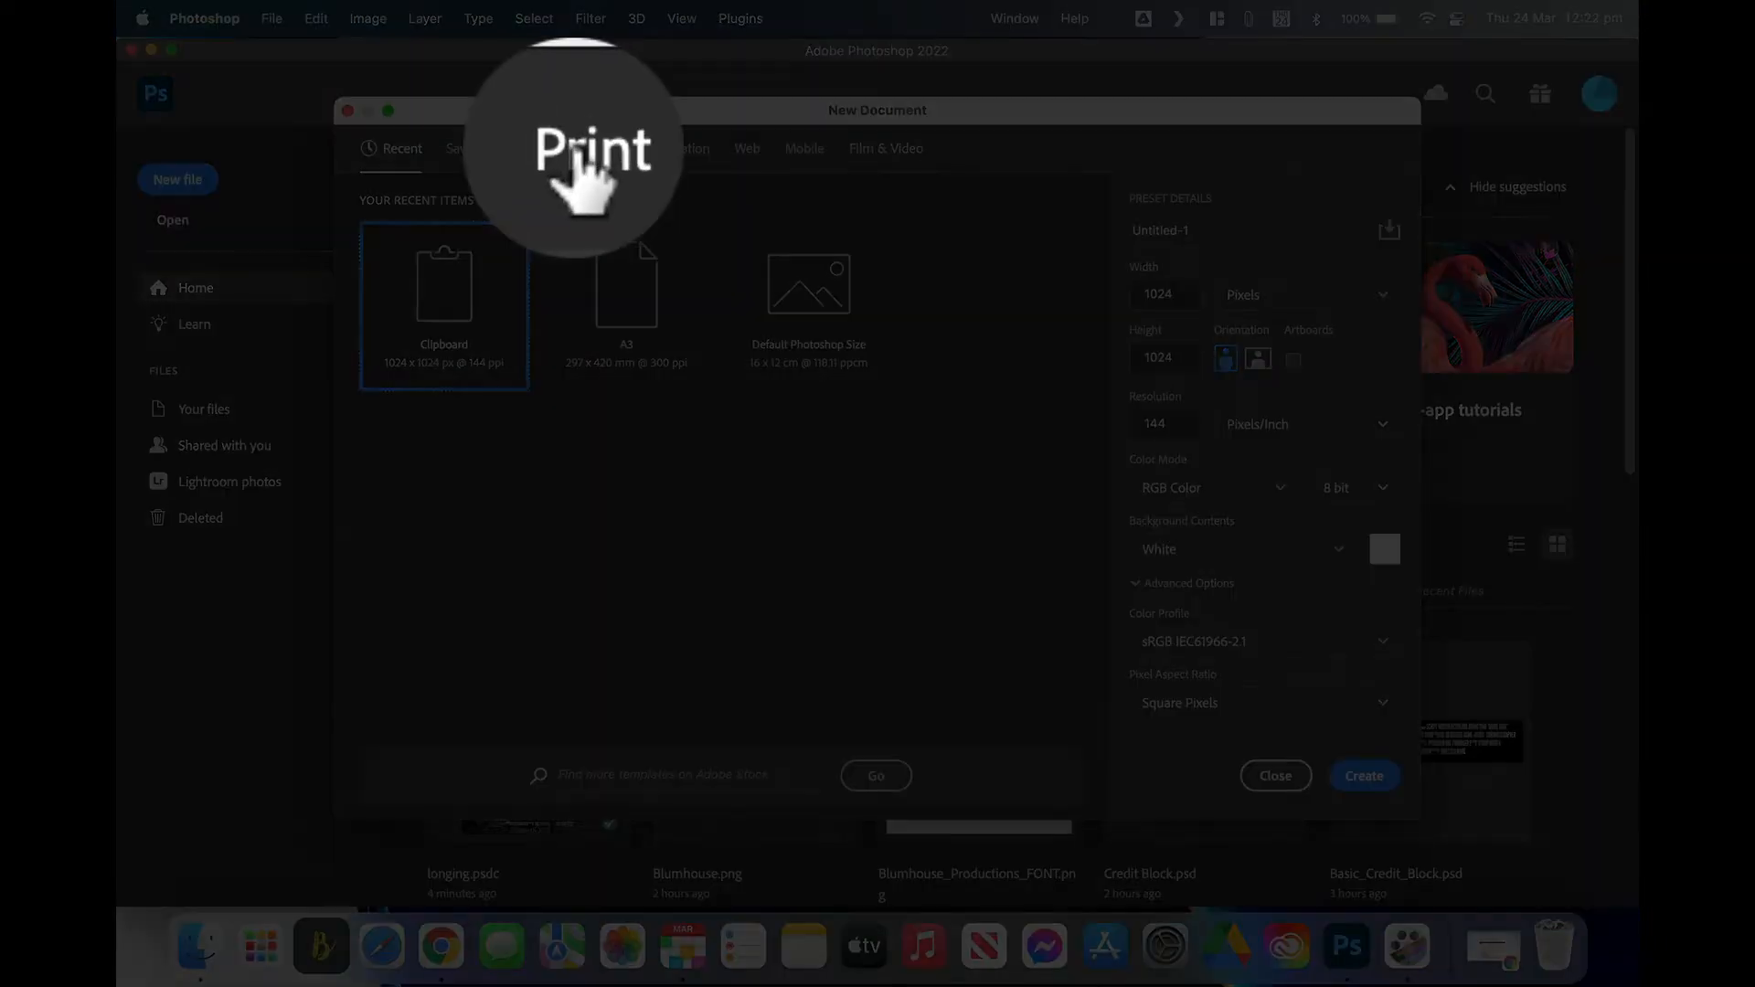
{"action": "left_click", "coordinate": [576, 151]}
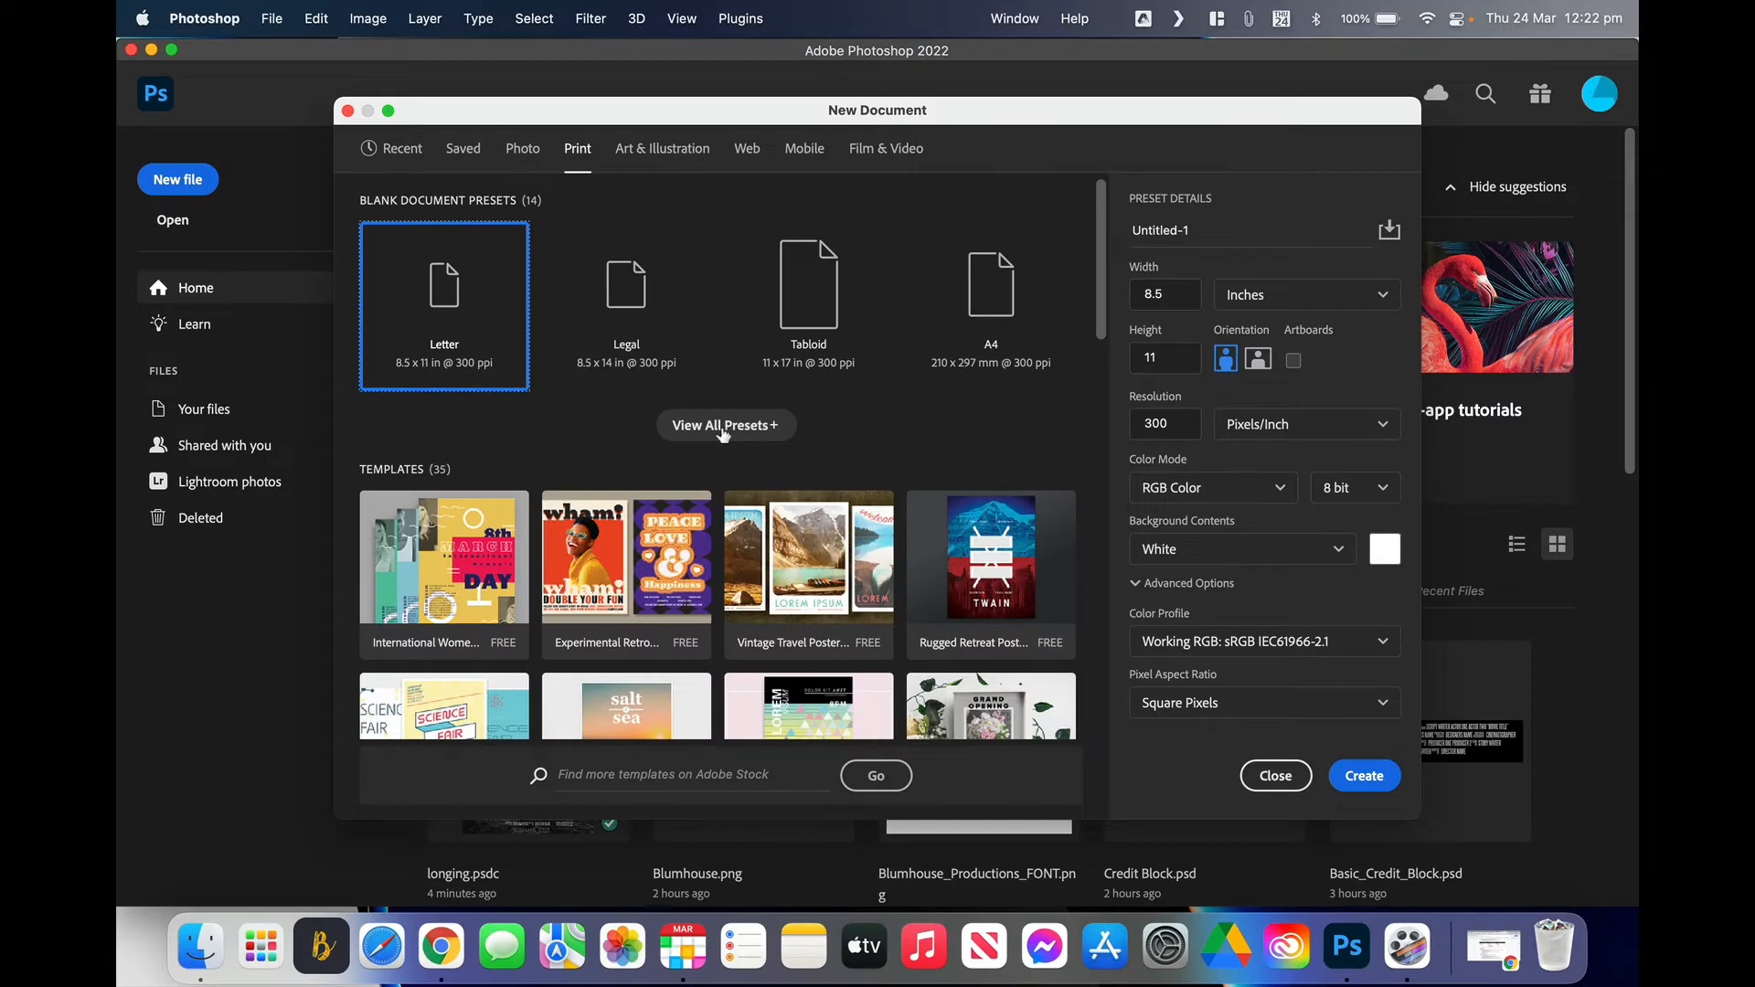
{"action": "left_click", "coordinate": [724, 426]}
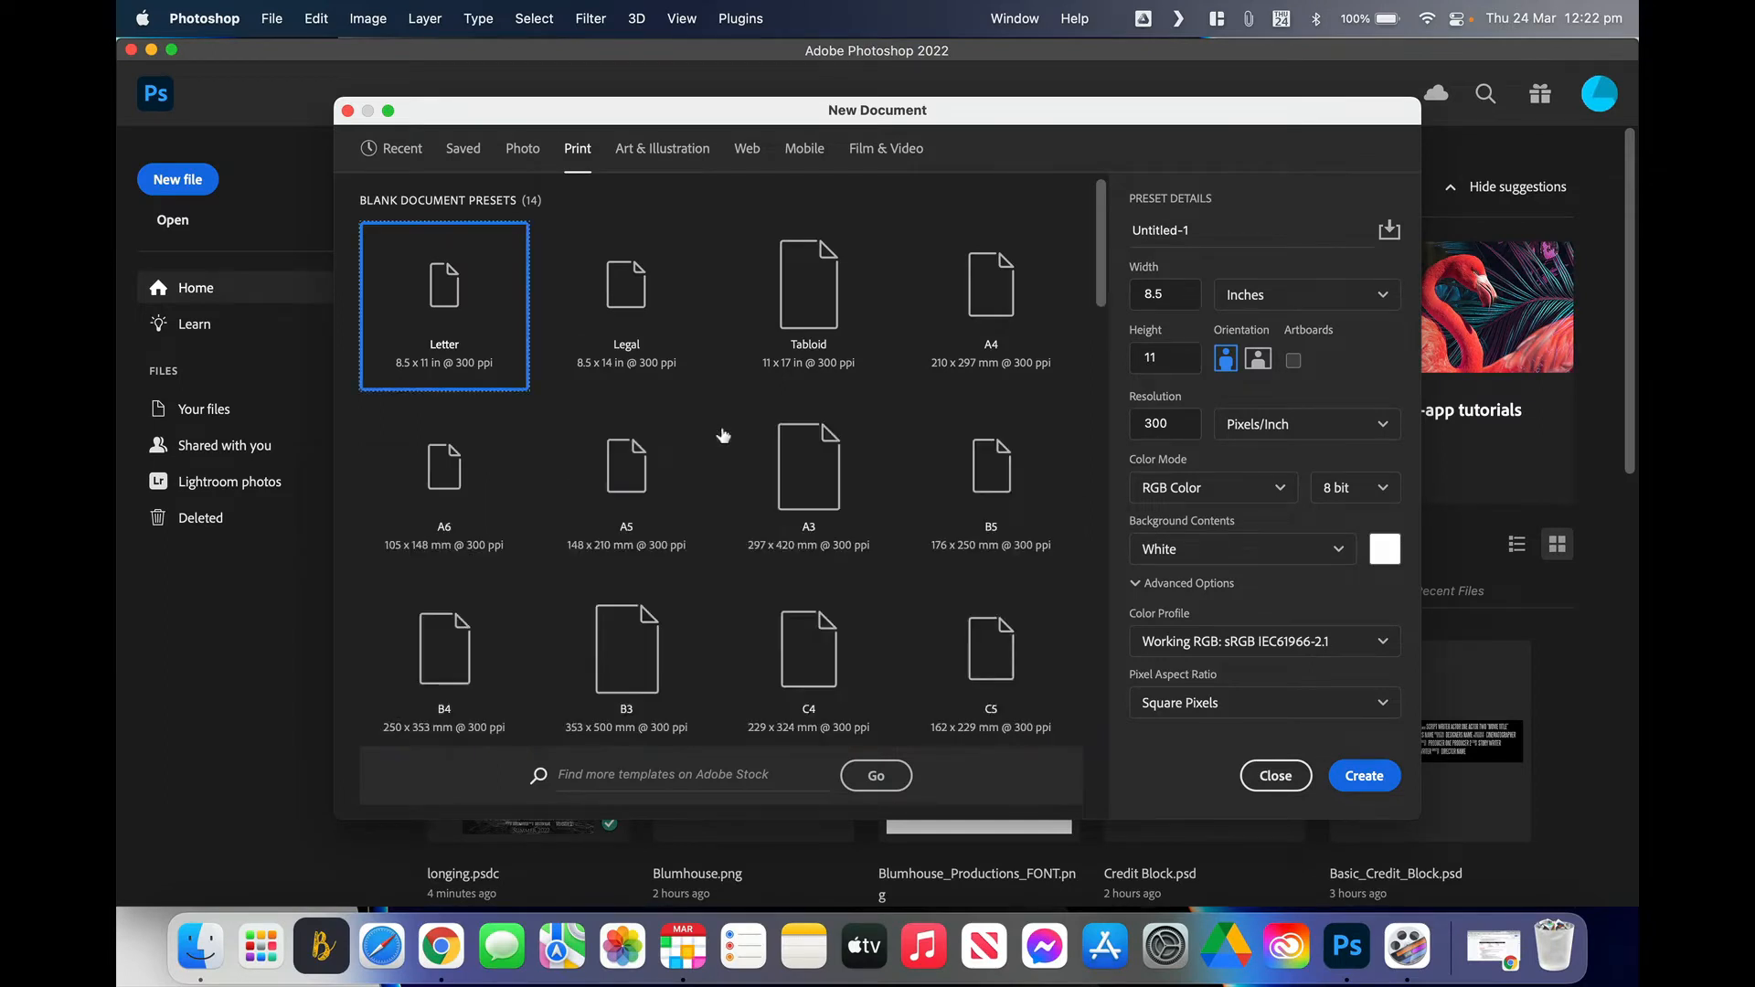
{"action": "left_click", "coordinate": [841, 501]}
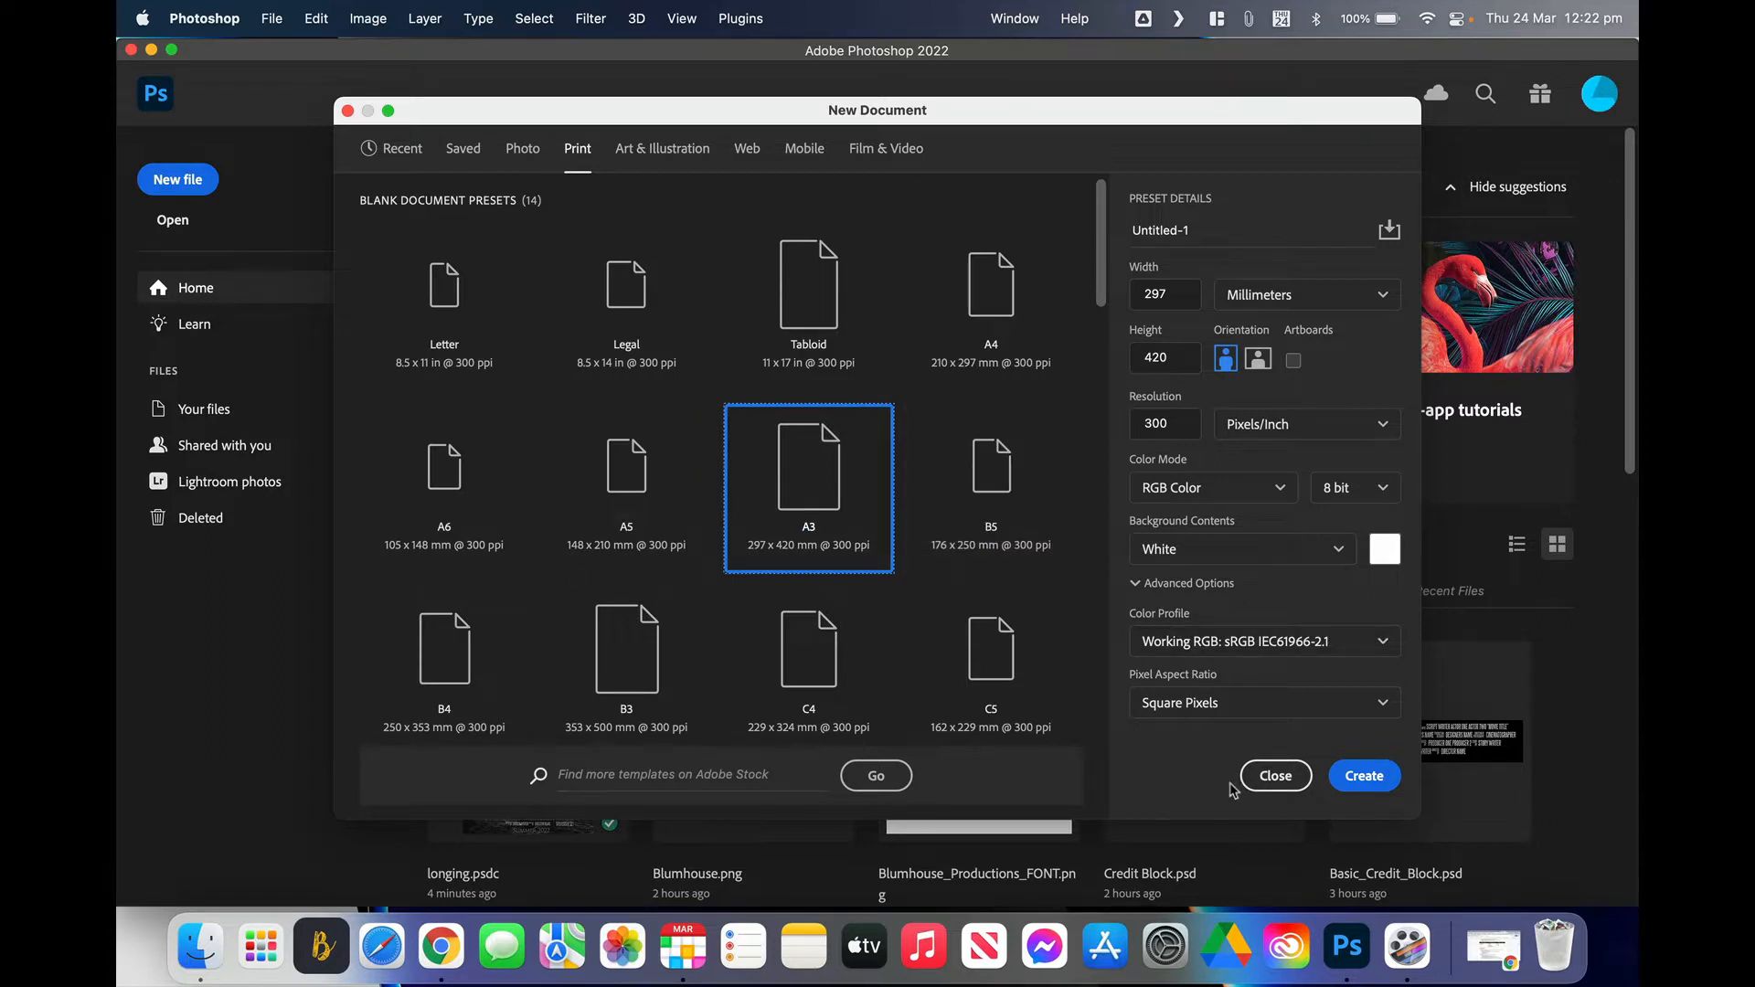
{"action": "left_click", "coordinate": [1361, 778]}
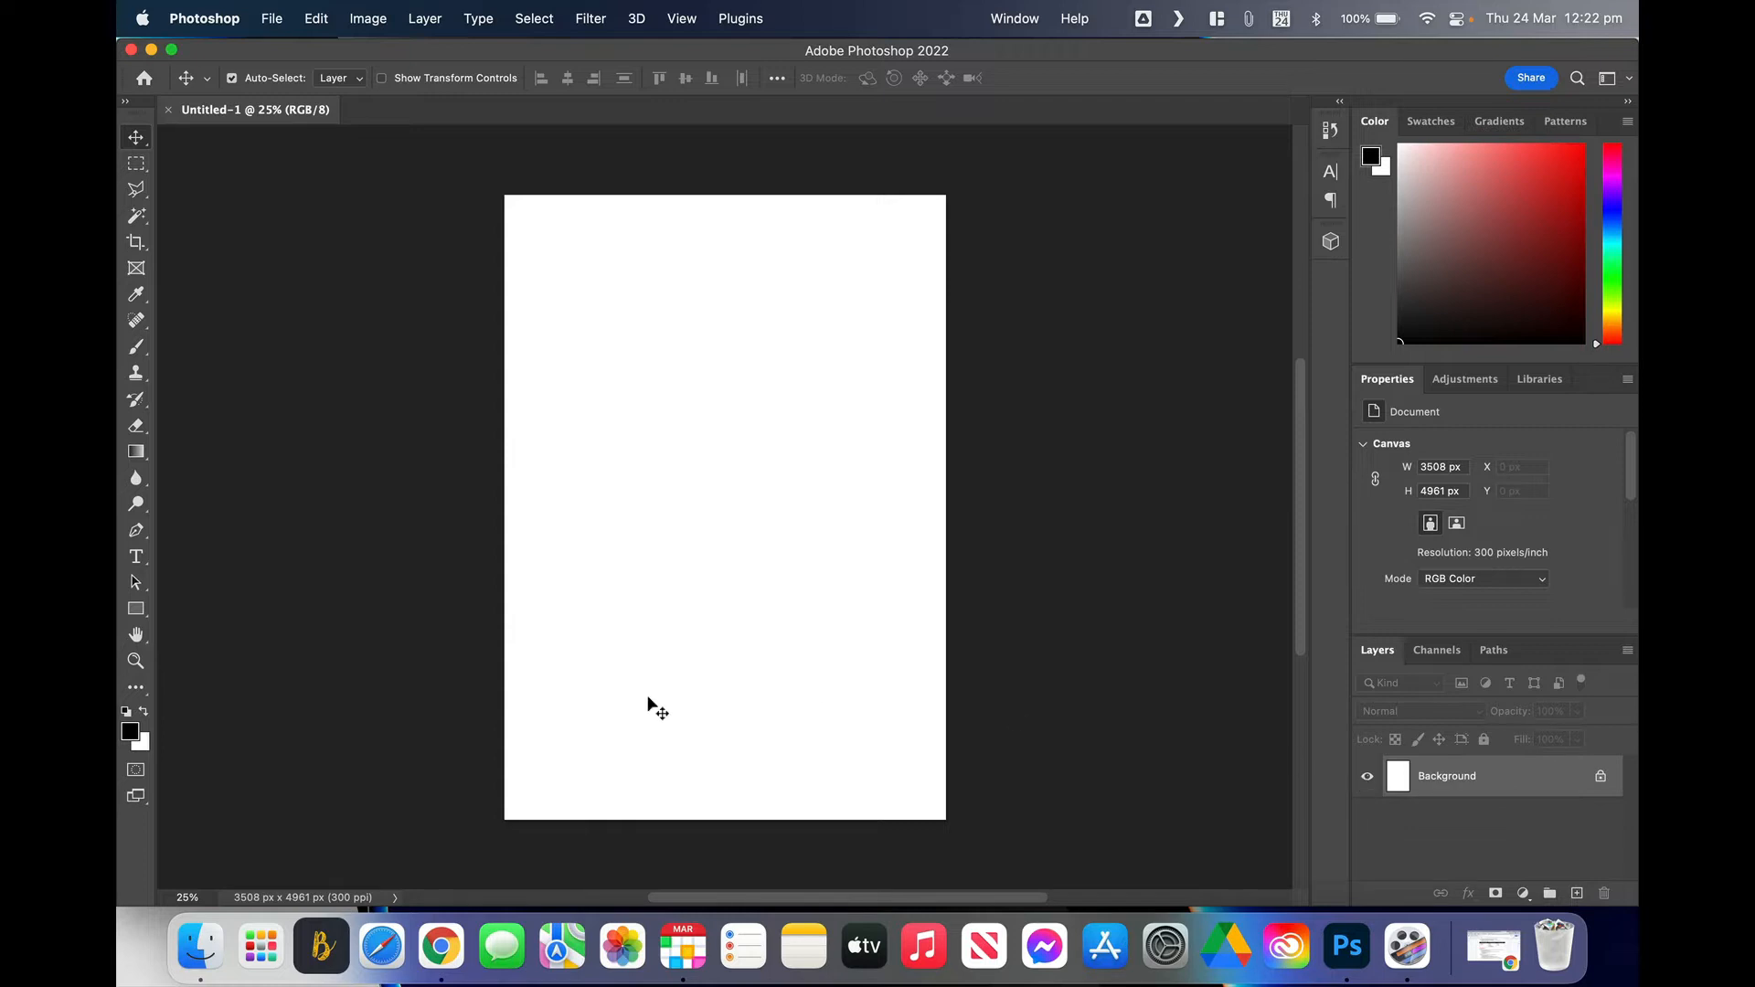
Step: Place Higgs.JPG on the A3 canvas, scaled to about 32.78% so the seated man fills the page
{"action": "left_click", "coordinate": [200, 947]}
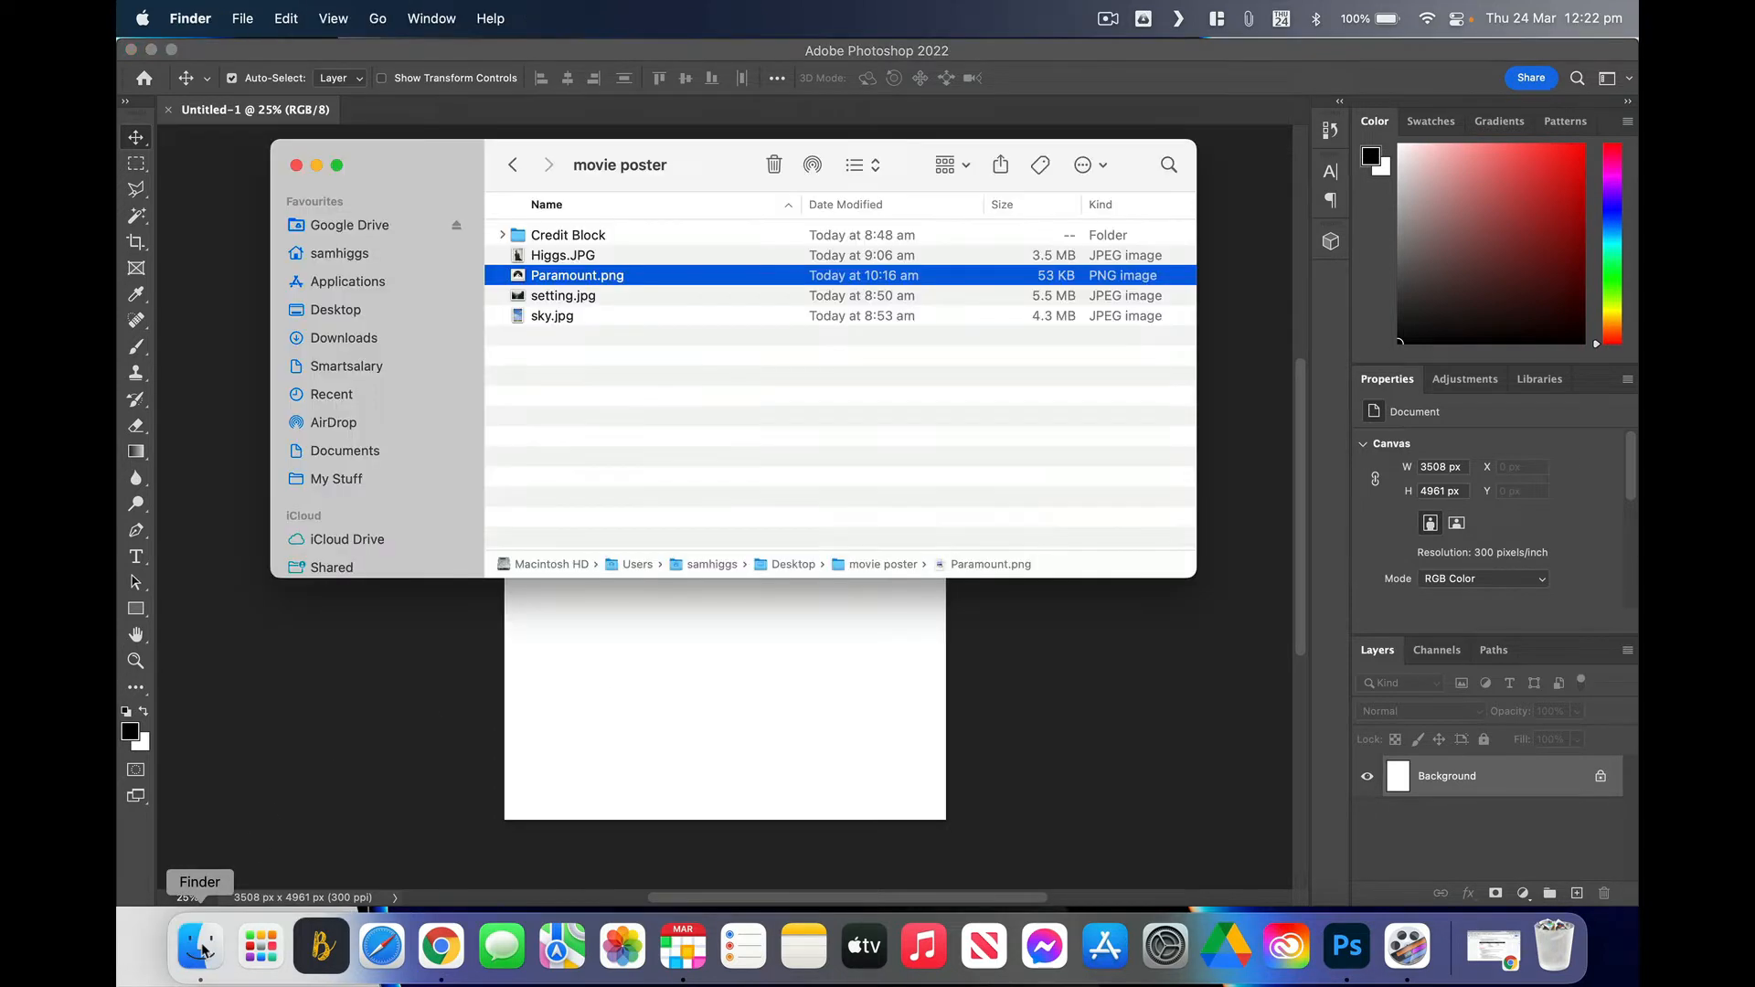
{"action": "left_click_drag", "start_coordinate": [456, 167], "coordinate": [1047, 201]}
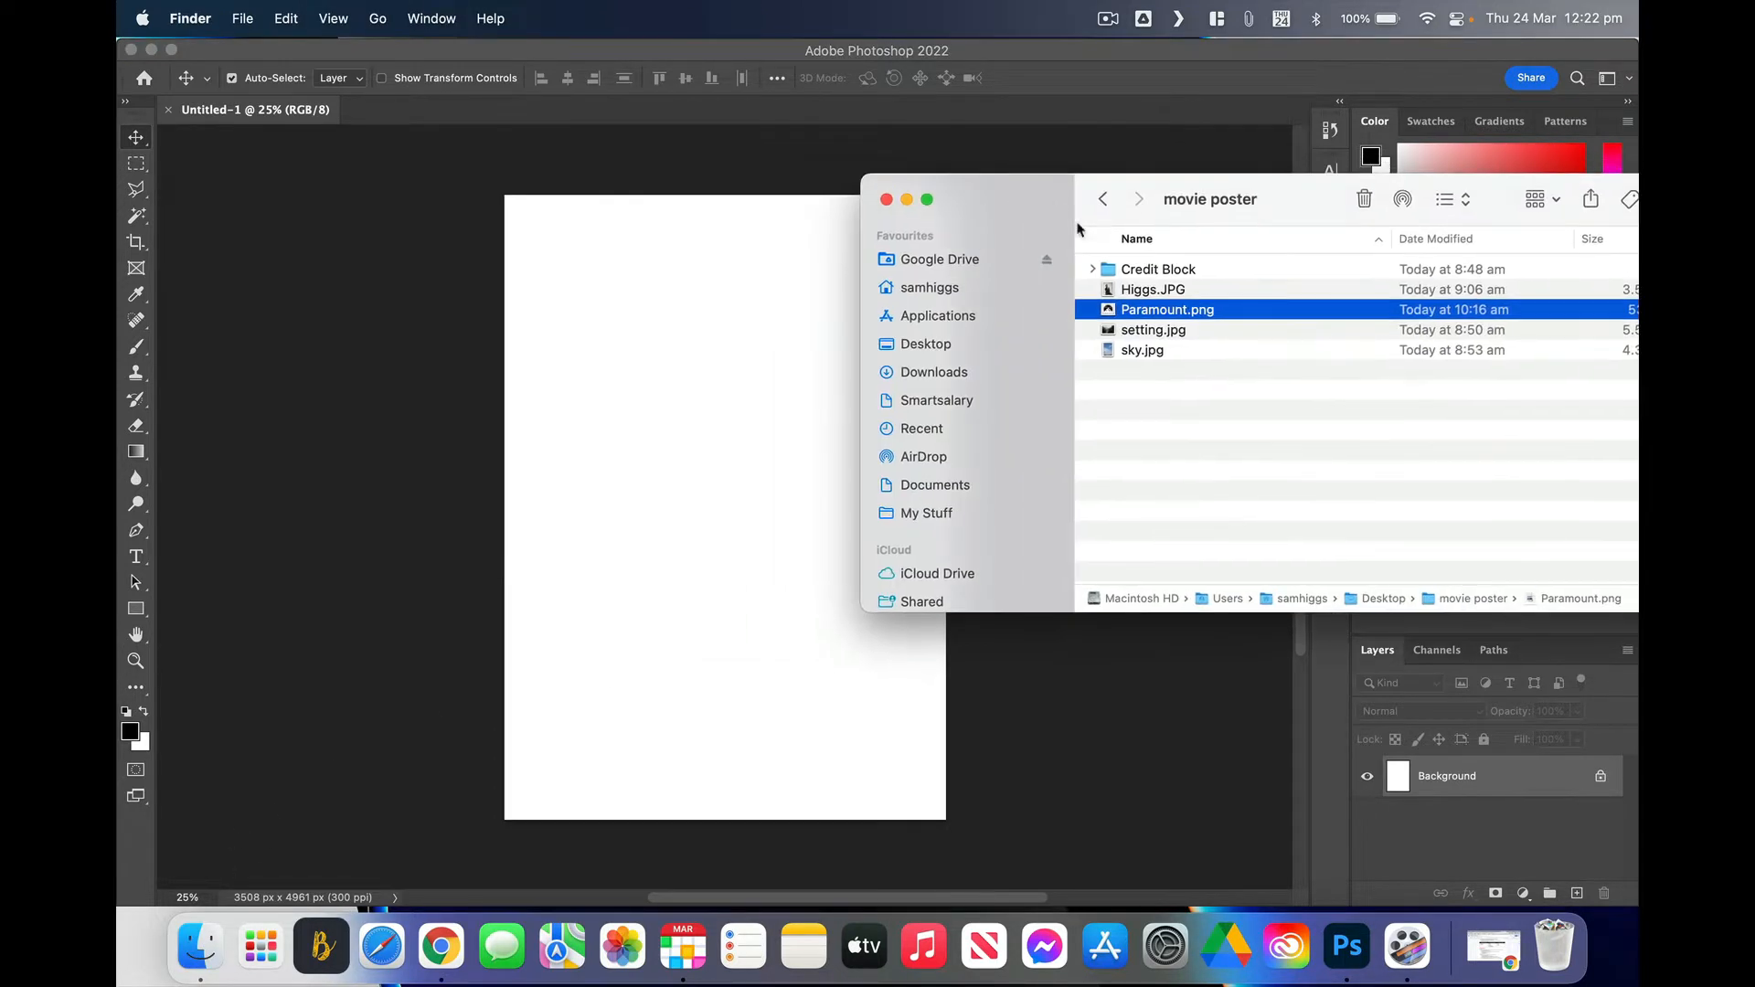
{"action": "left_click_drag", "start_coordinate": [1132, 290], "coordinate": [673, 371]}
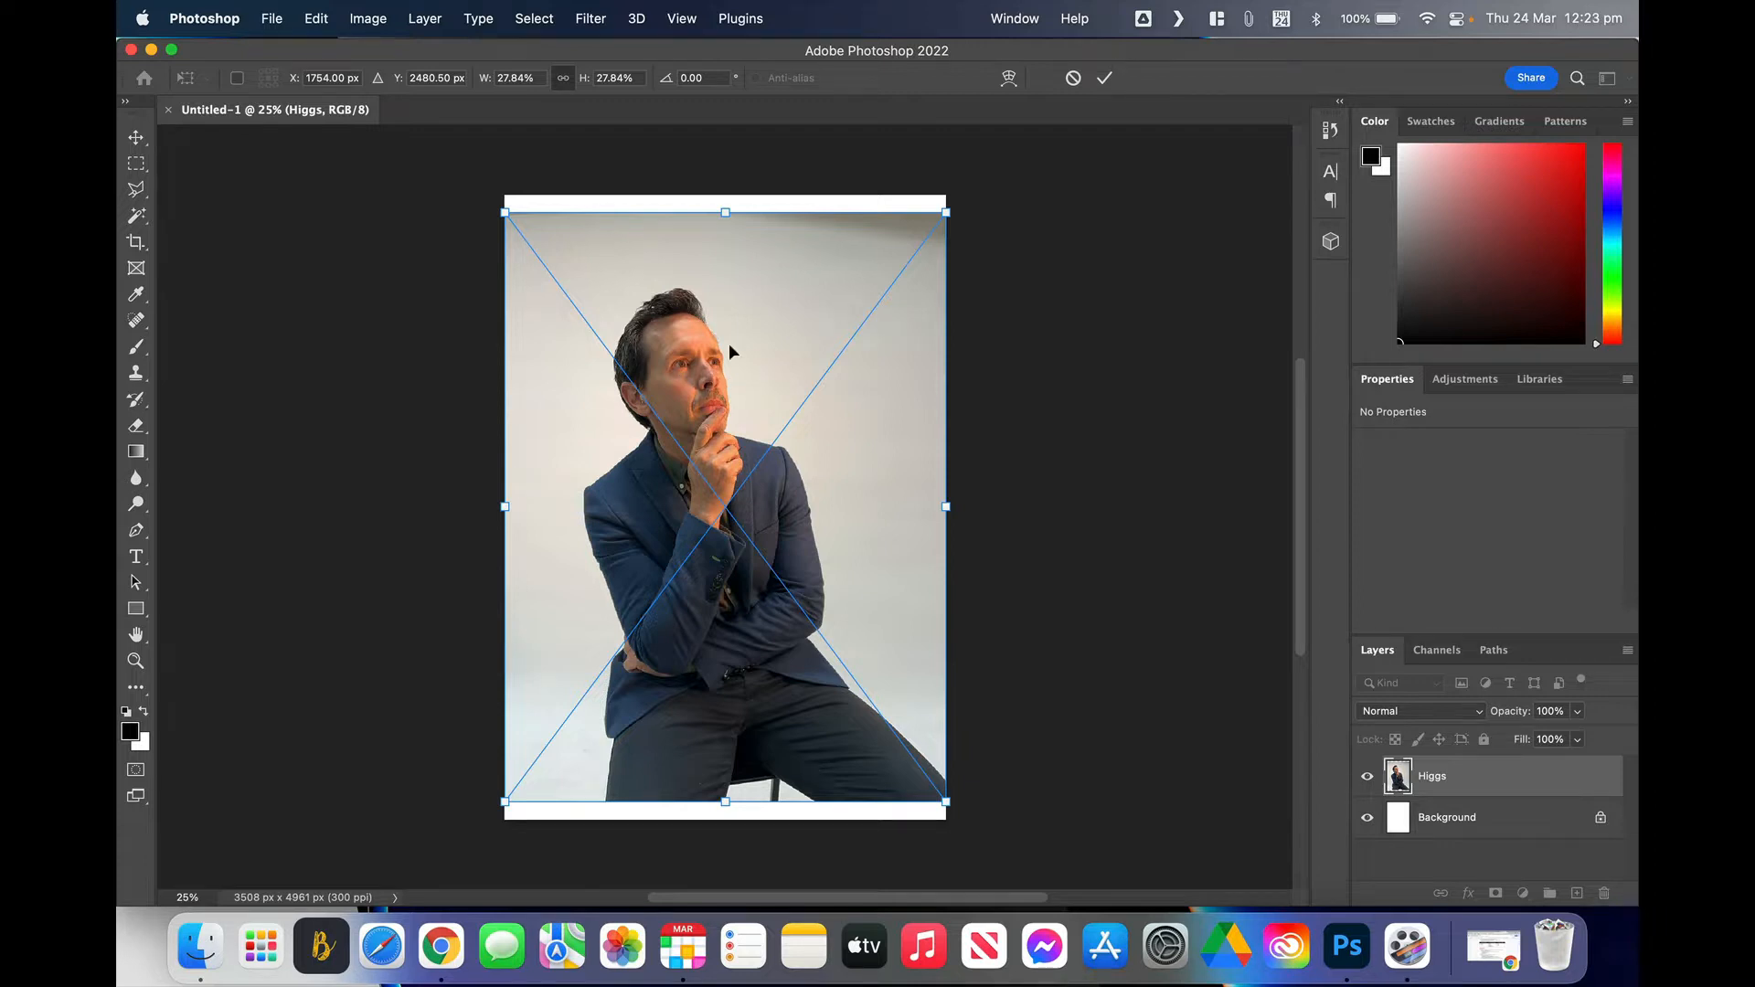
{"action": "left_click_drag", "start_coordinate": [501, 209], "coordinate": [426, 162]}
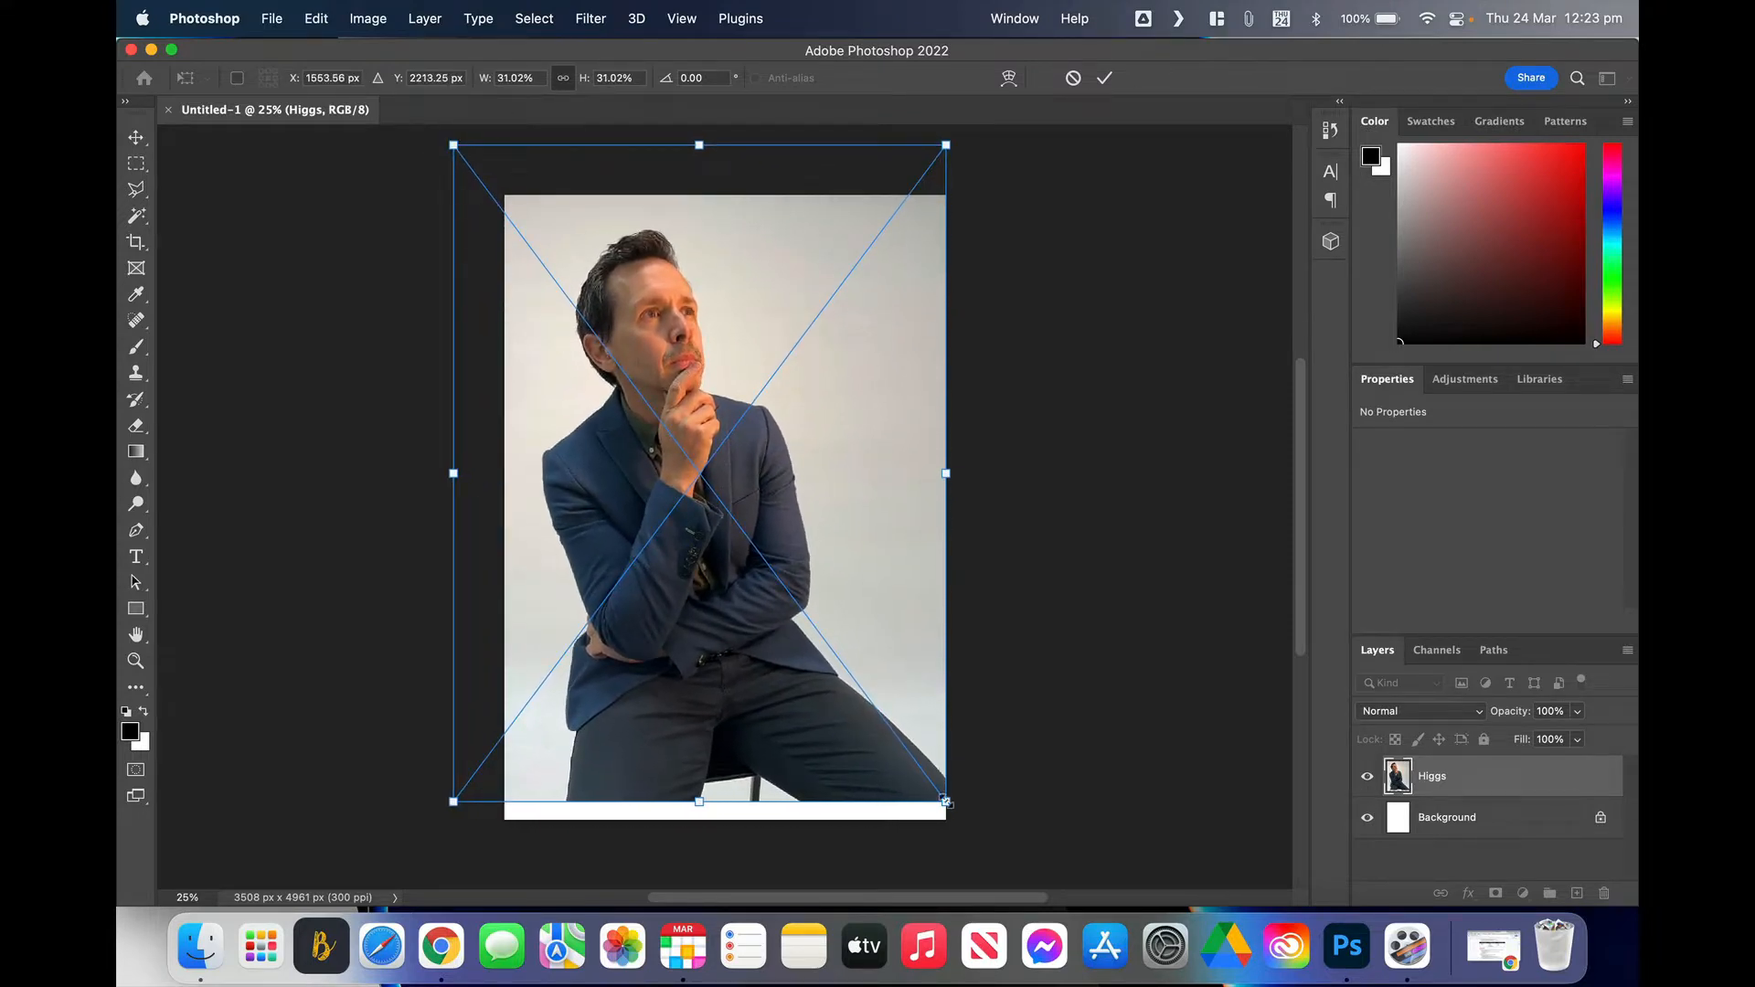
{"action": "left_click_drag", "start_coordinate": [946, 801], "coordinate": [976, 837]}
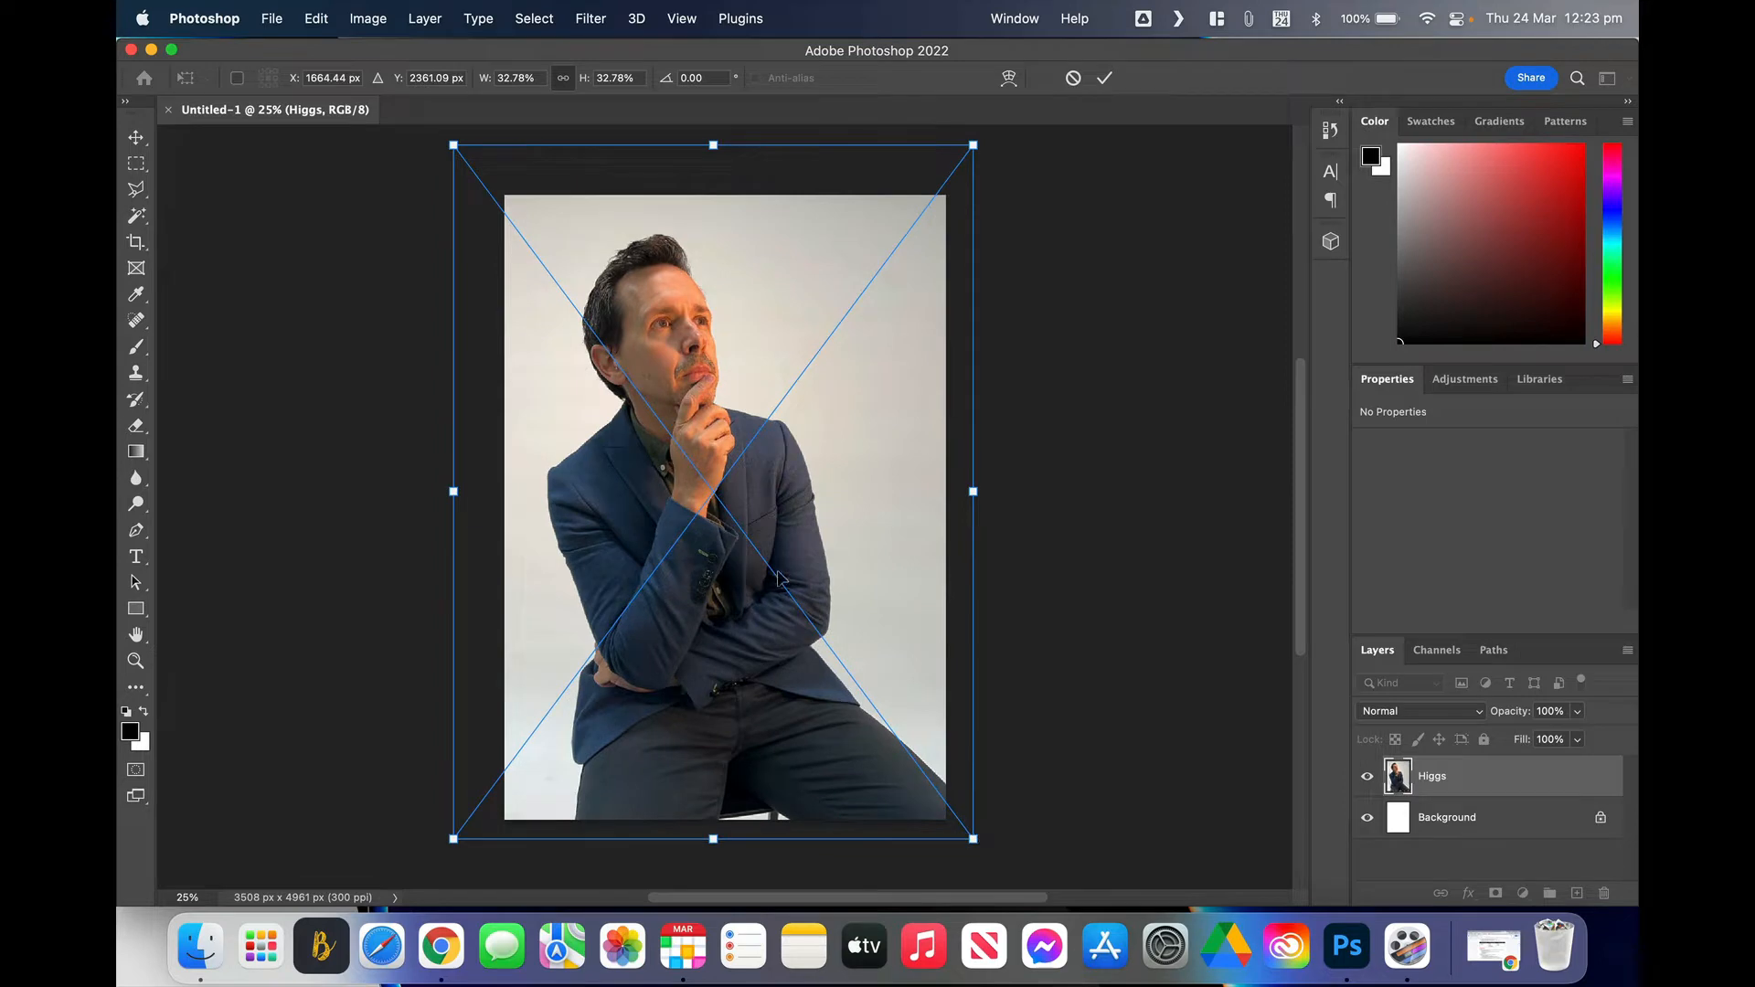
{"action": "left_click_drag", "start_coordinate": [779, 576], "coordinate": [764, 580]}
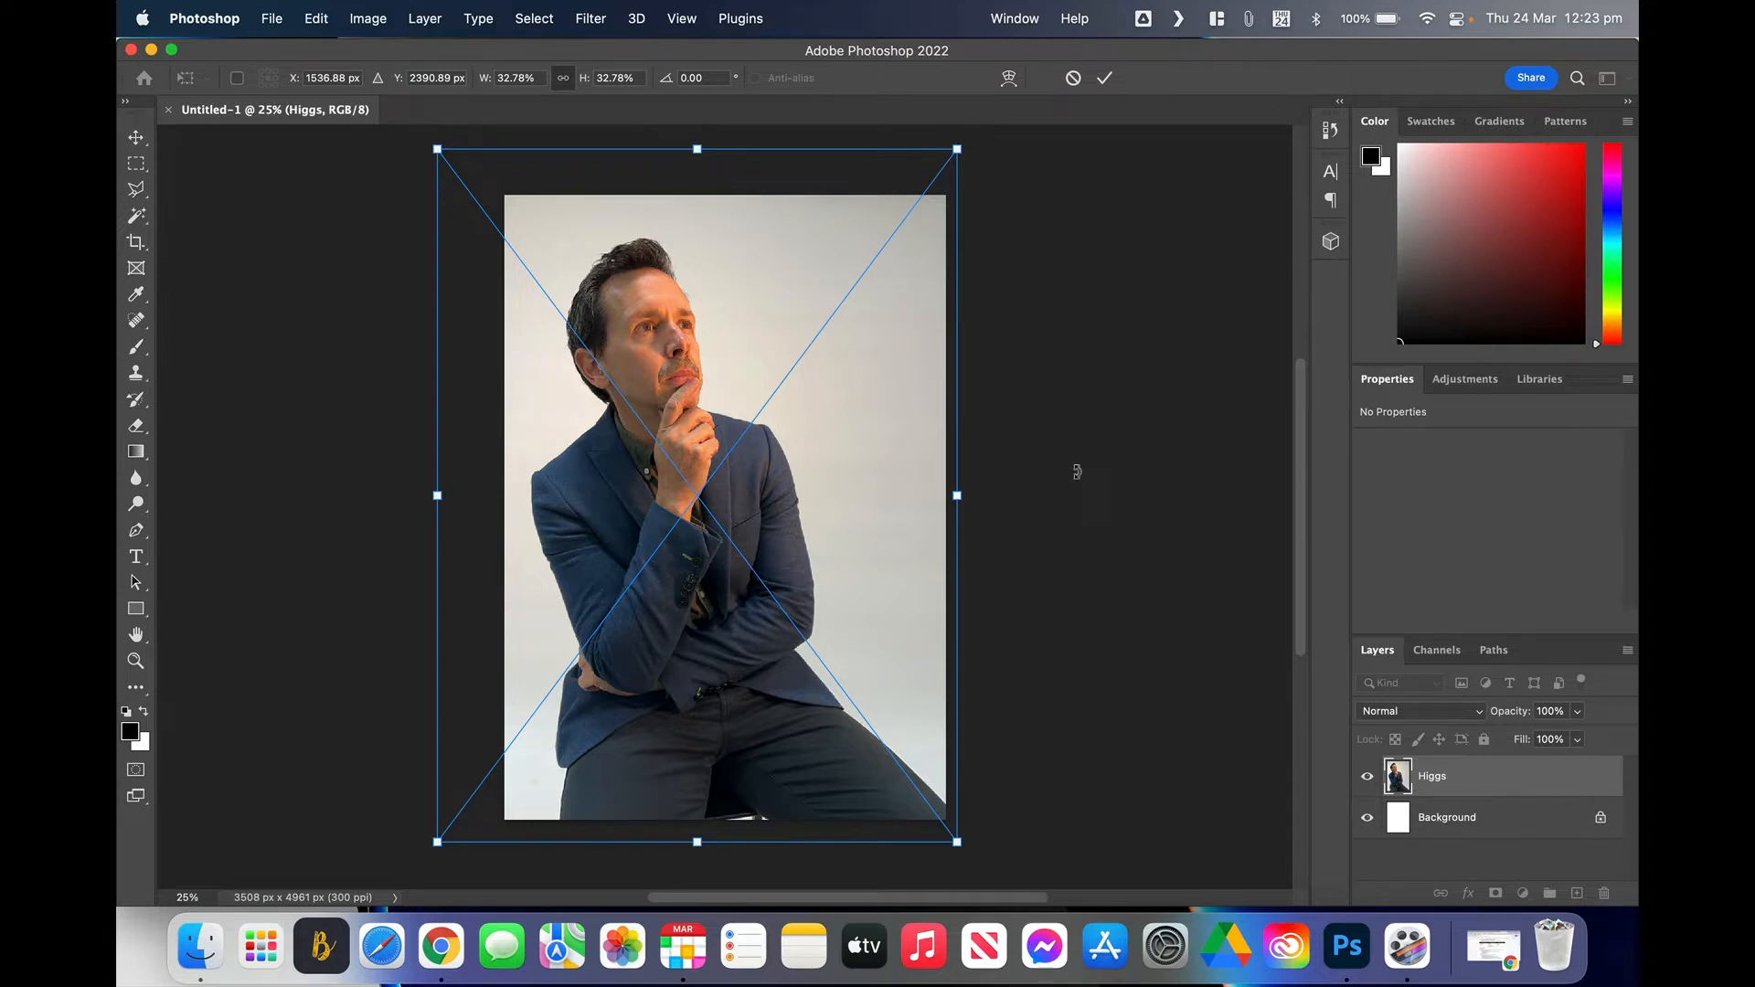
{"action": "key", "text": "Return"}
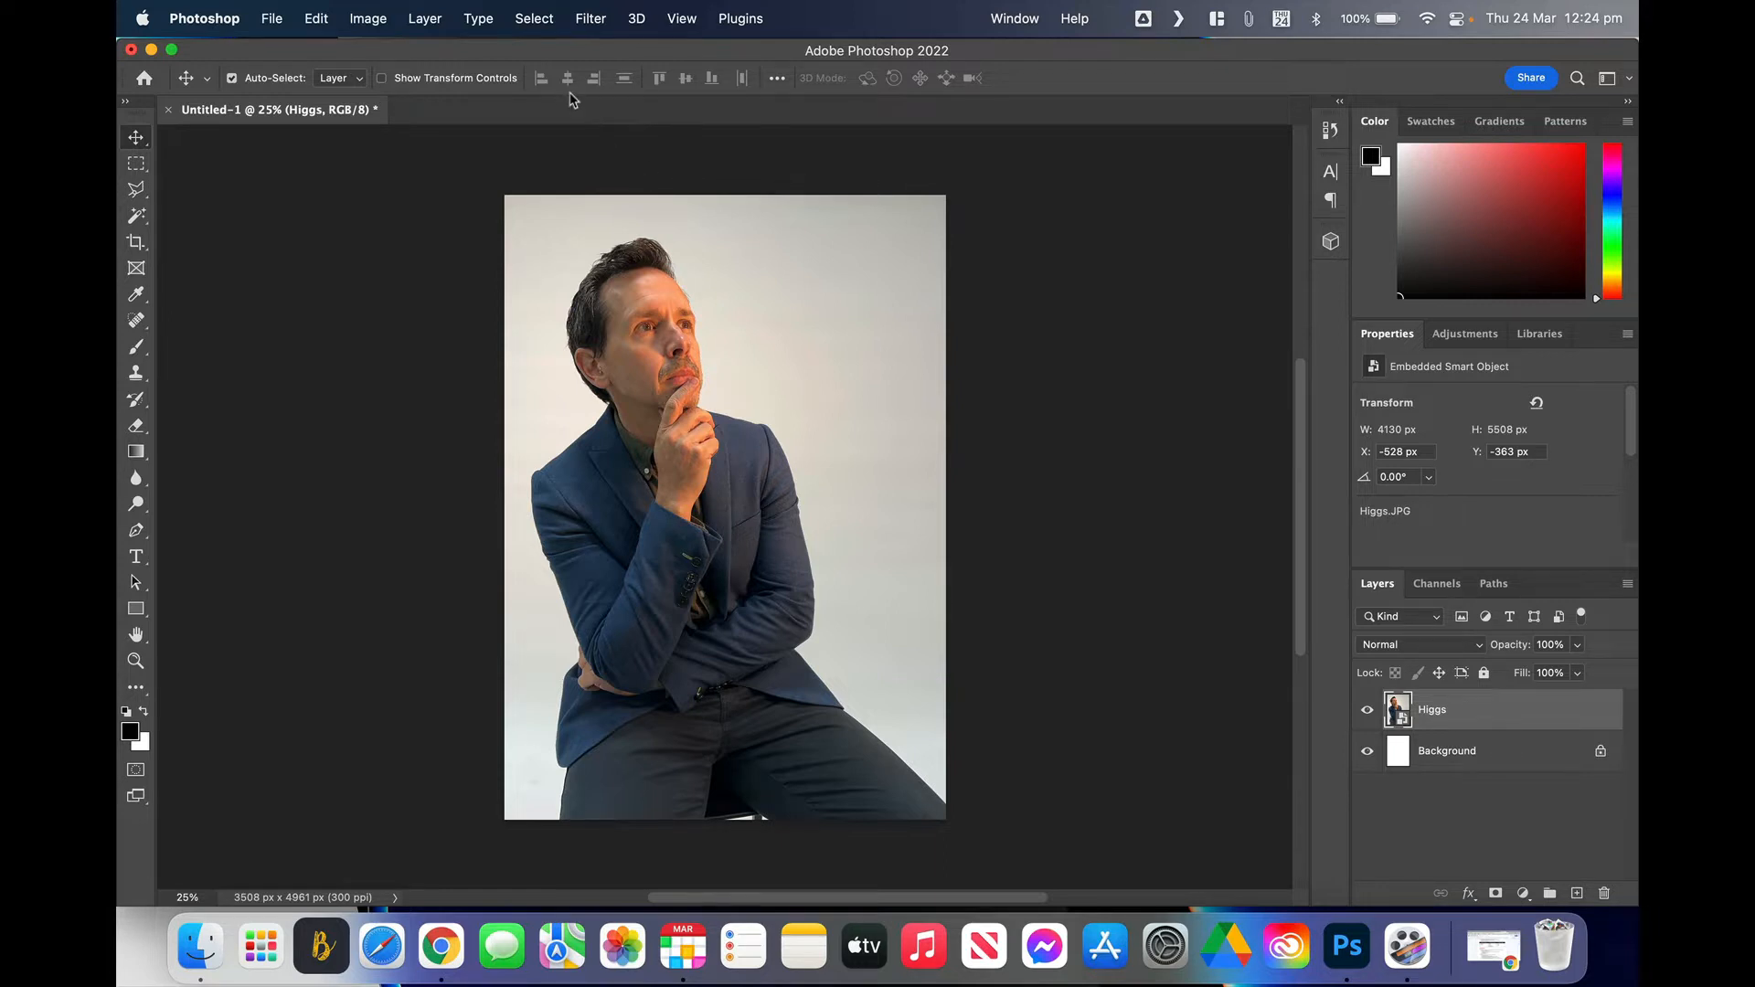
{"action": "left_click", "coordinate": [684, 20]}
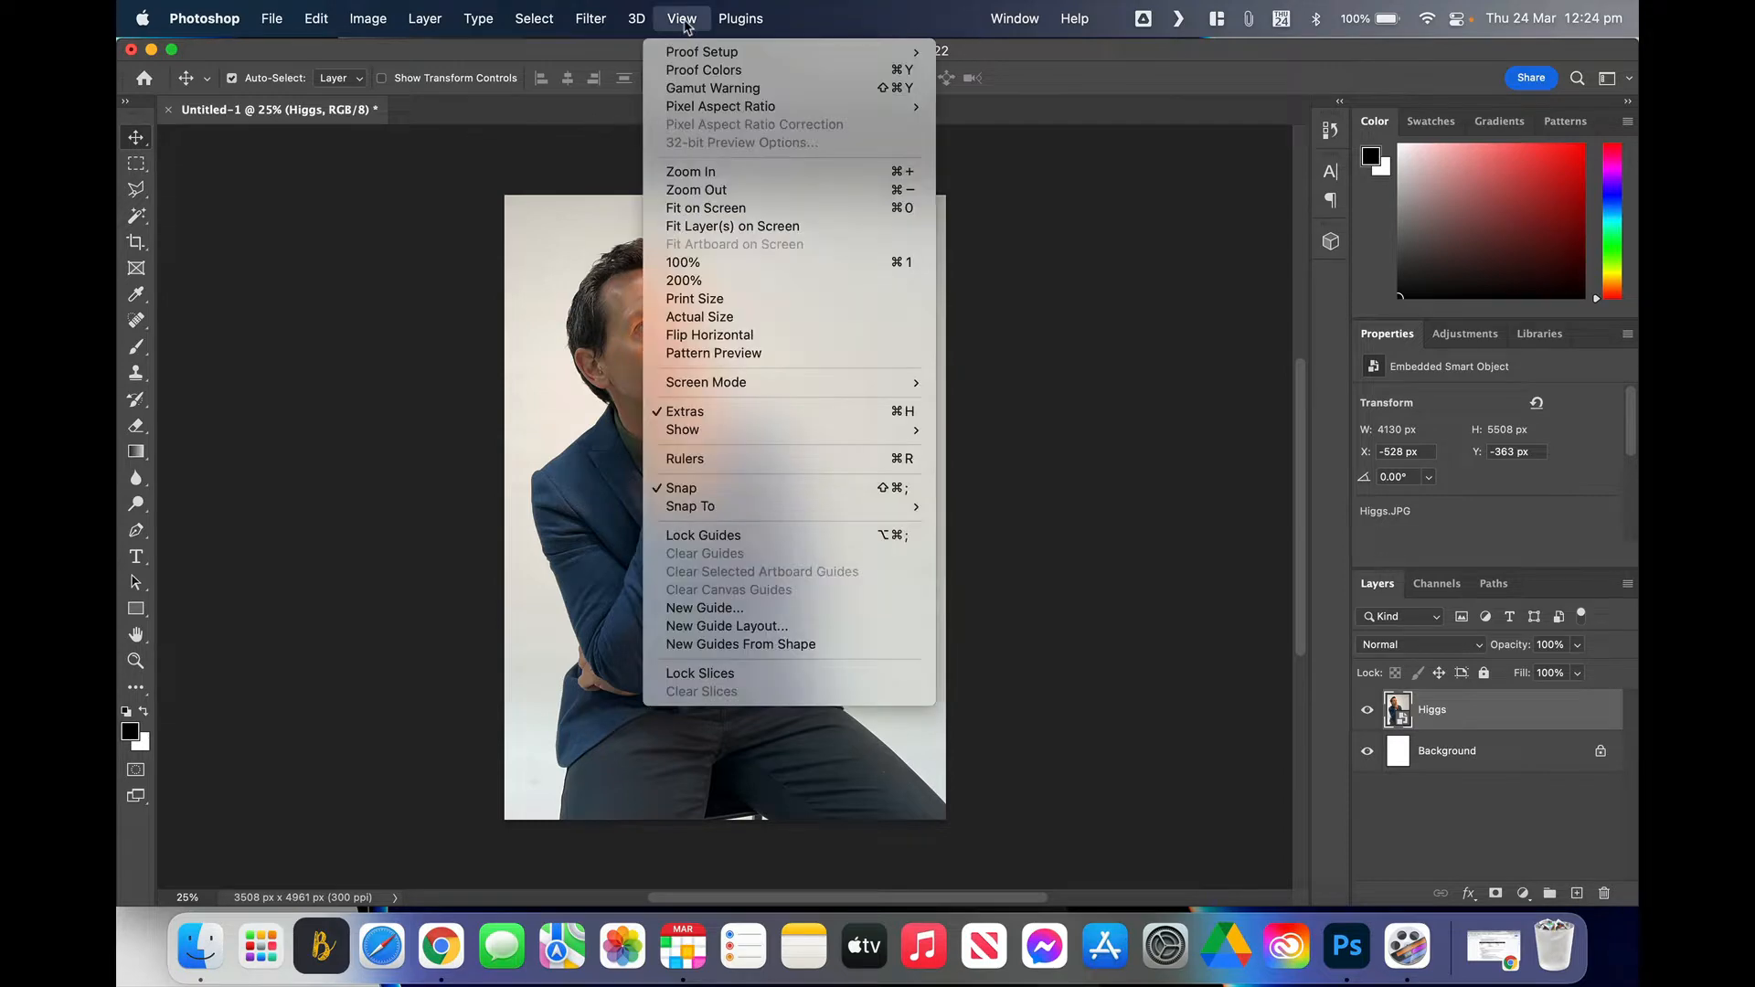
{"action": "left_click", "coordinate": [684, 20]}
{"action": "left_click", "coordinate": [1013, 20]}
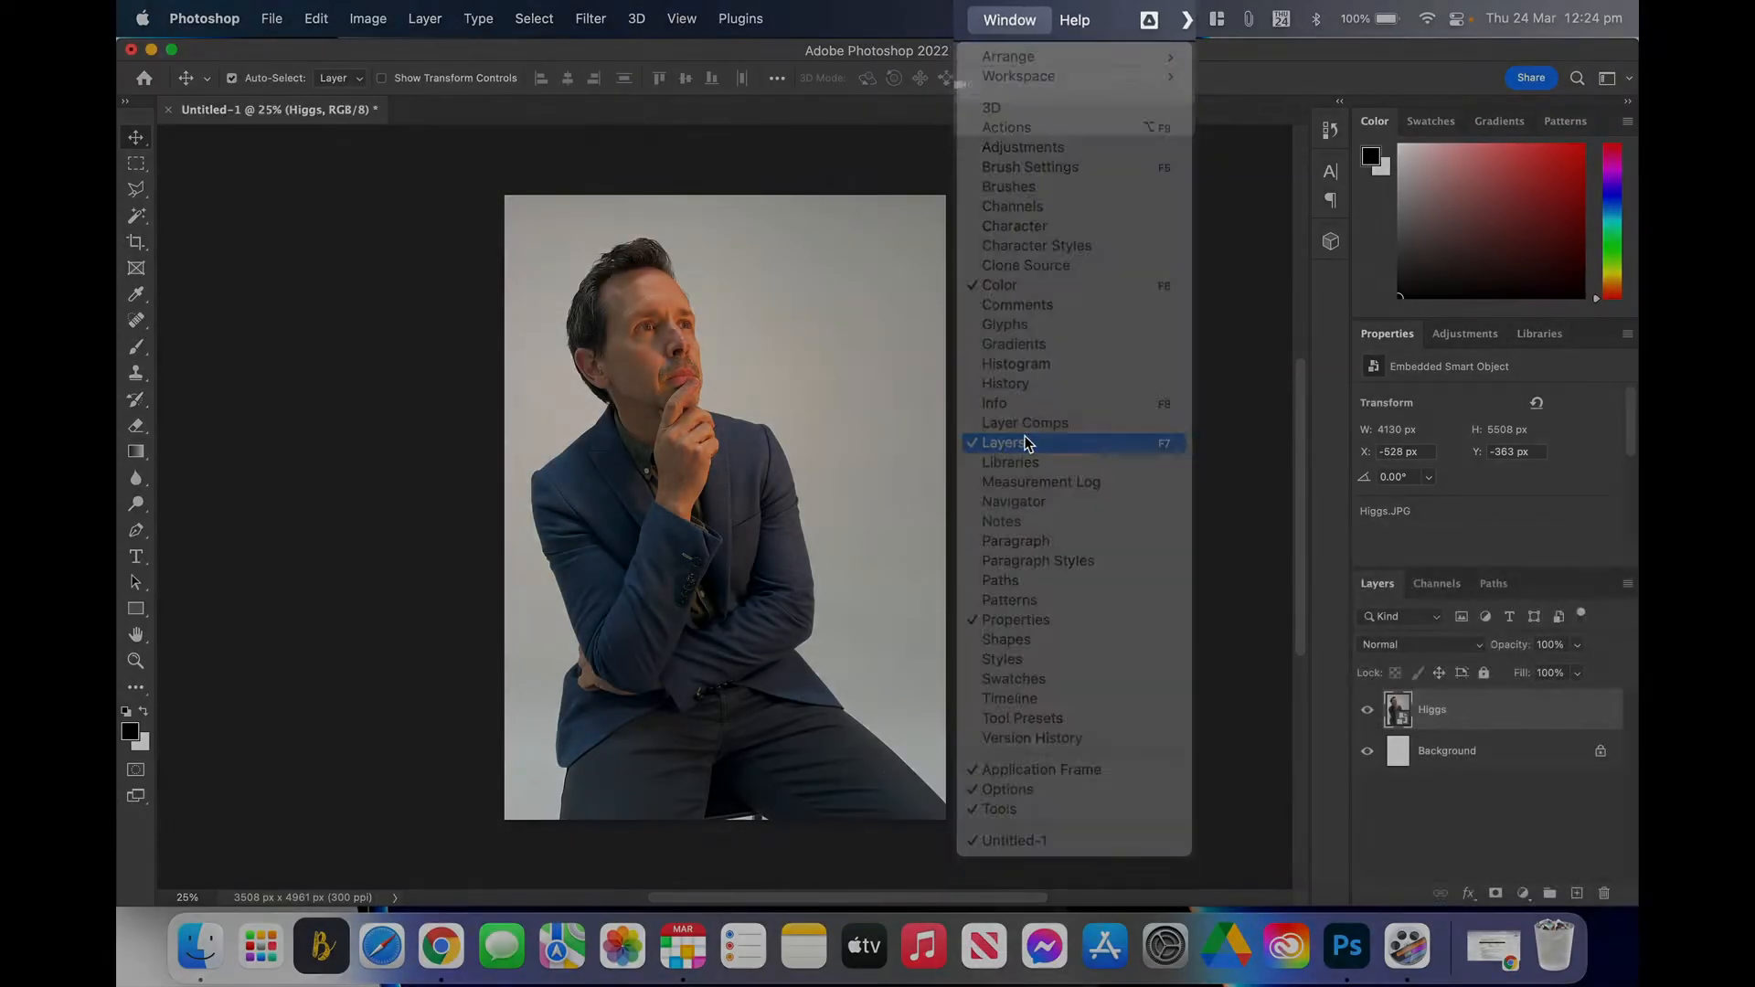
{"action": "left_click", "coordinate": [1018, 514]}
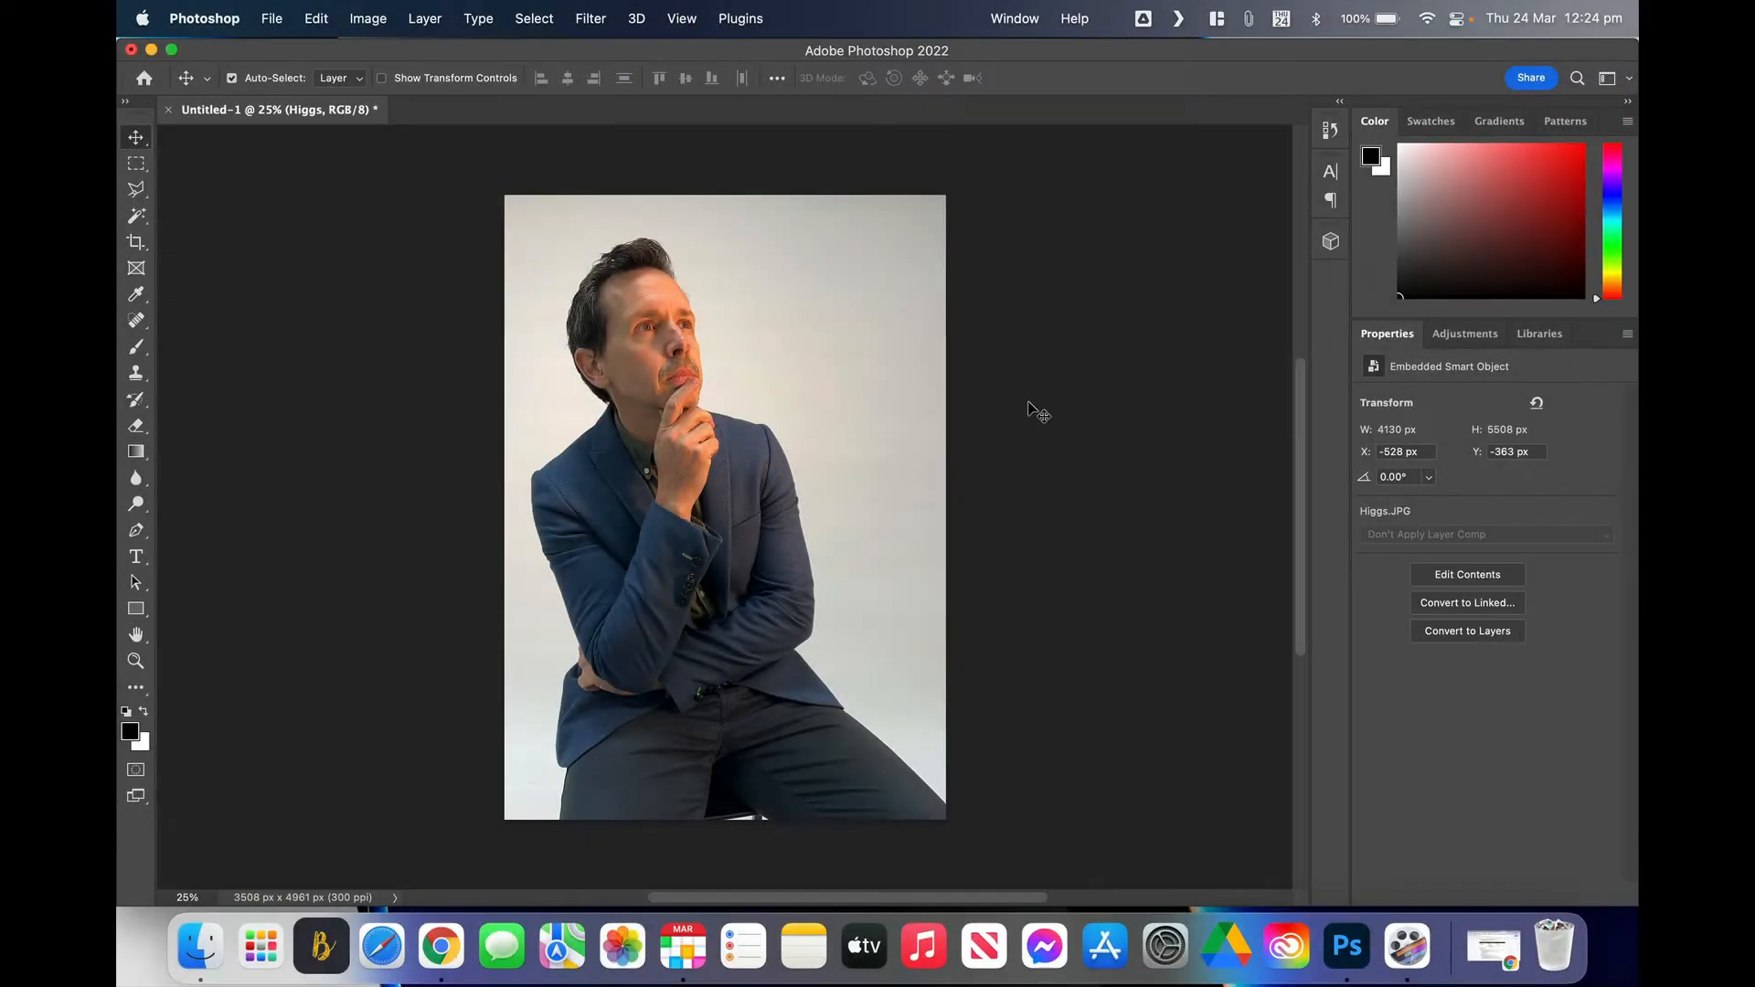
{"action": "left_click", "coordinate": [1013, 19]}
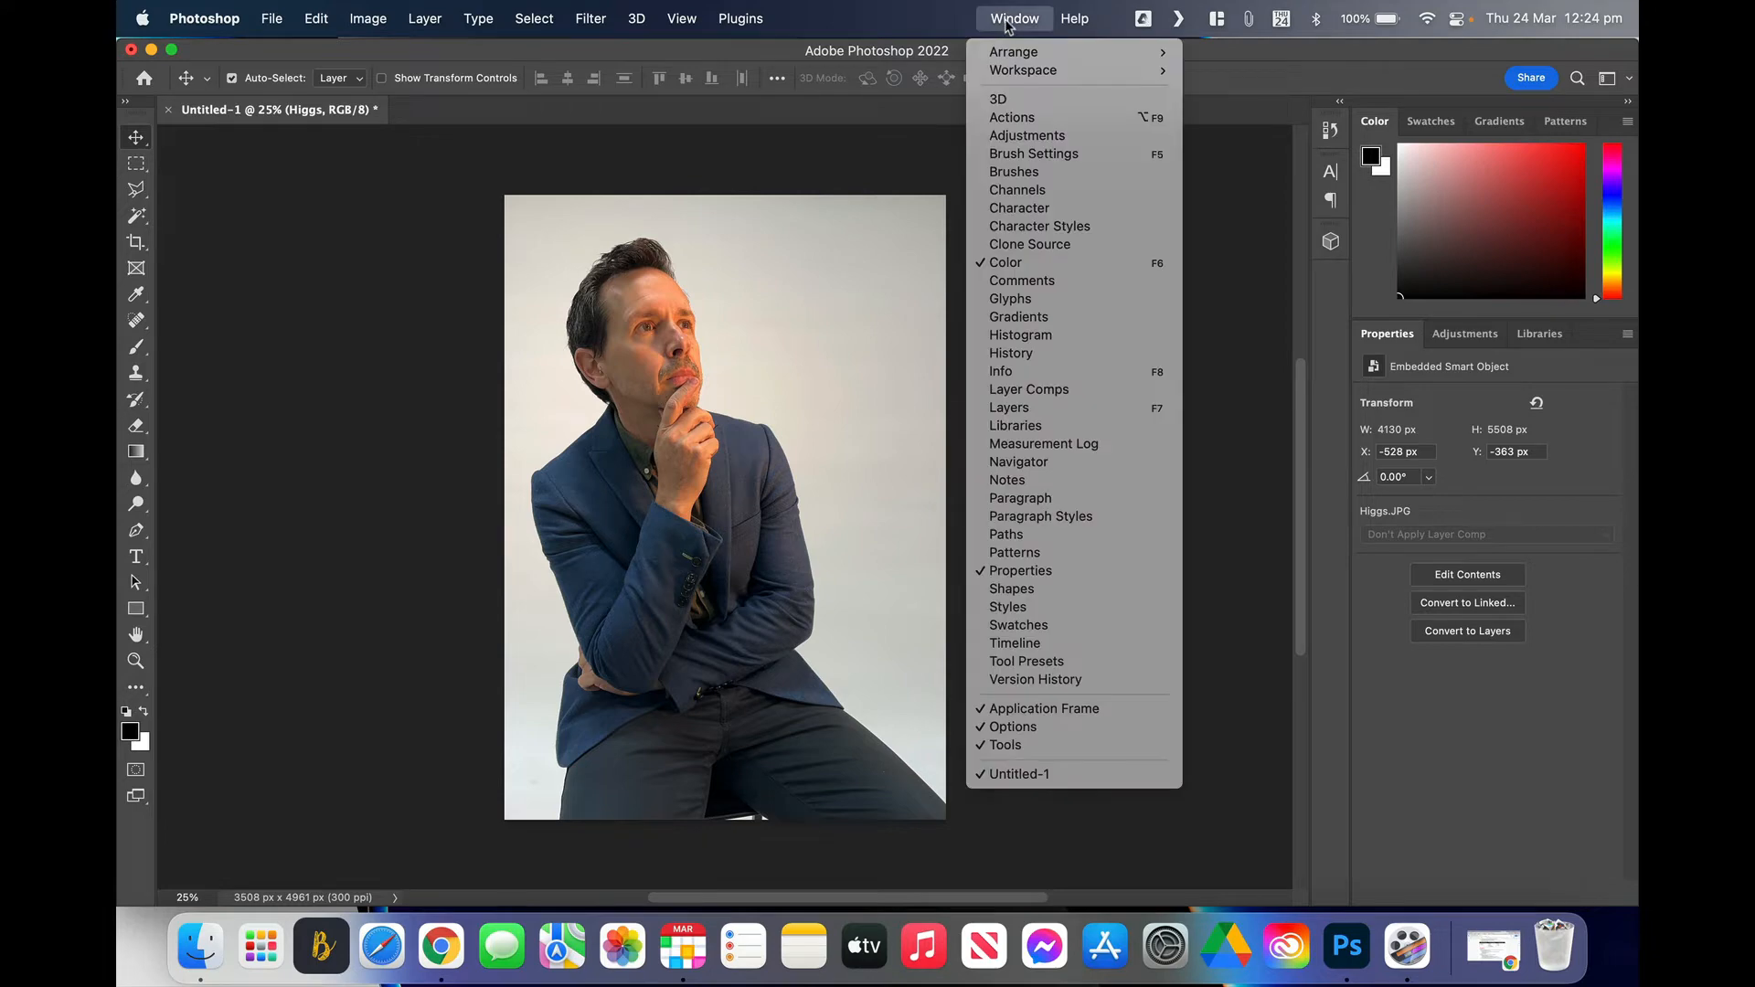
{"action": "left_click", "coordinate": [1028, 409]}
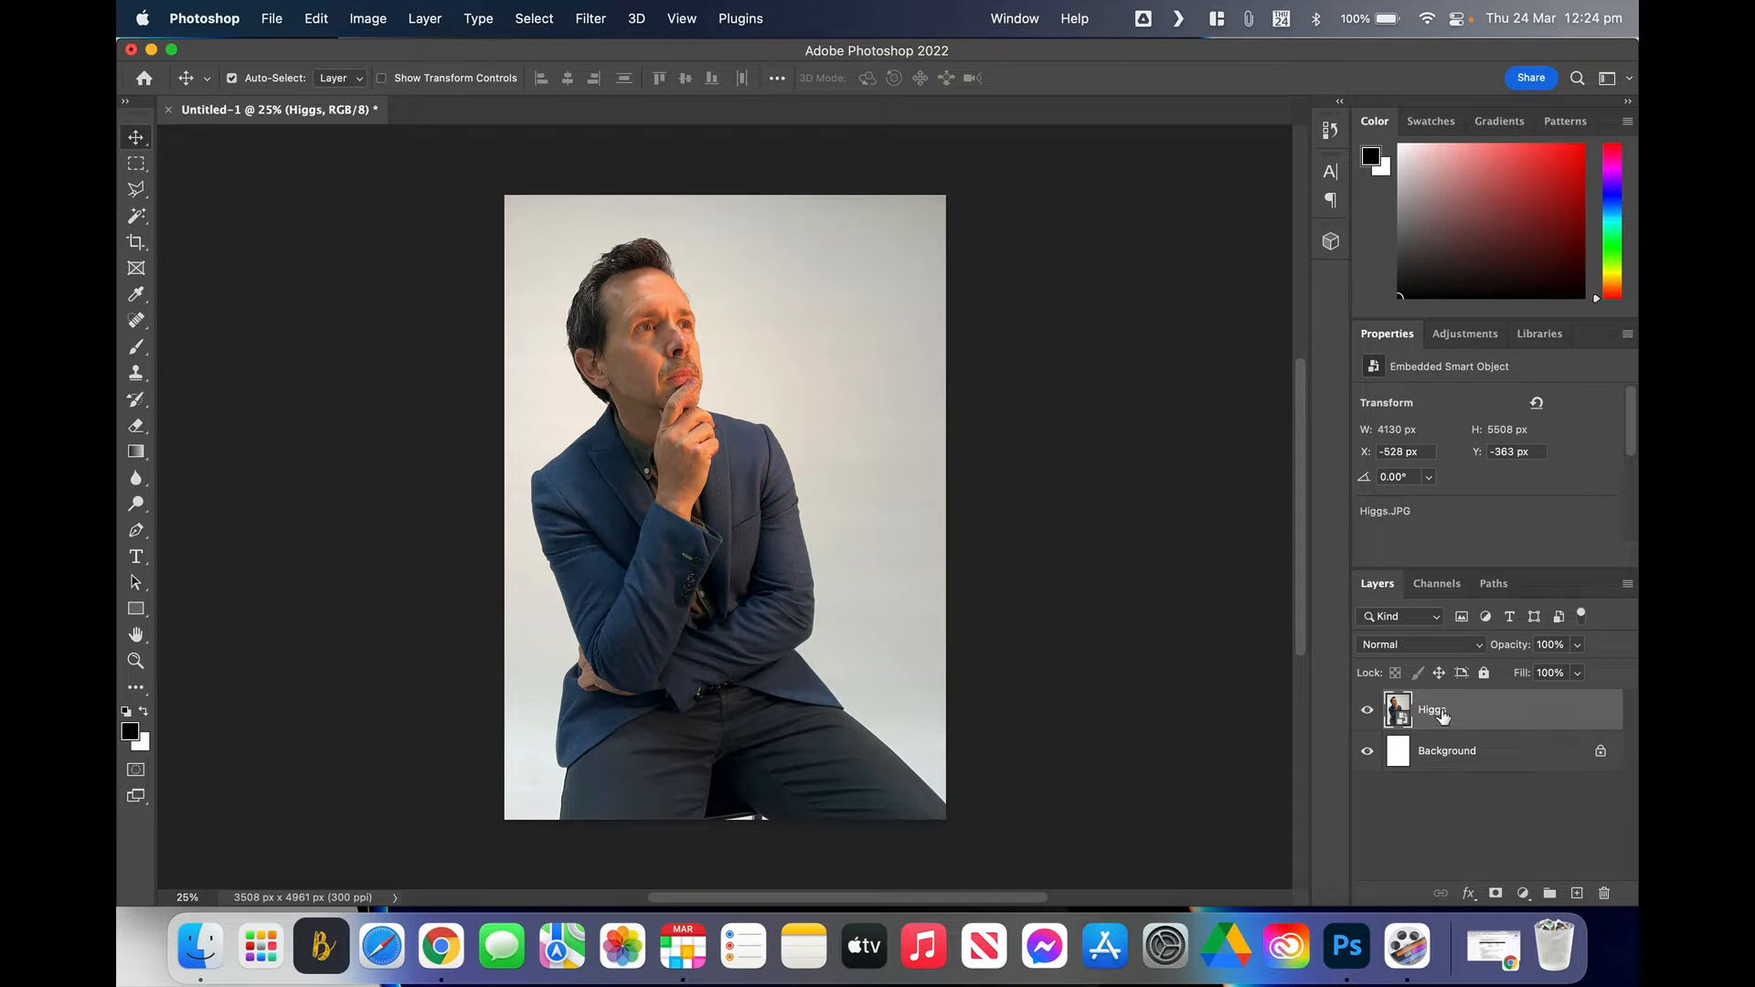
Step: Rename the Higgs photo layer to 'character'
{"action": "double_click", "coordinate": [1437, 711]}
{"action": "type", "text": "character"}
{"action": "key", "text": "Return"}
Step: Place sky.jpg as a smart object, enlarged and centred to cover the whole A3 canvas
{"action": "left_click", "coordinate": [201, 949]}
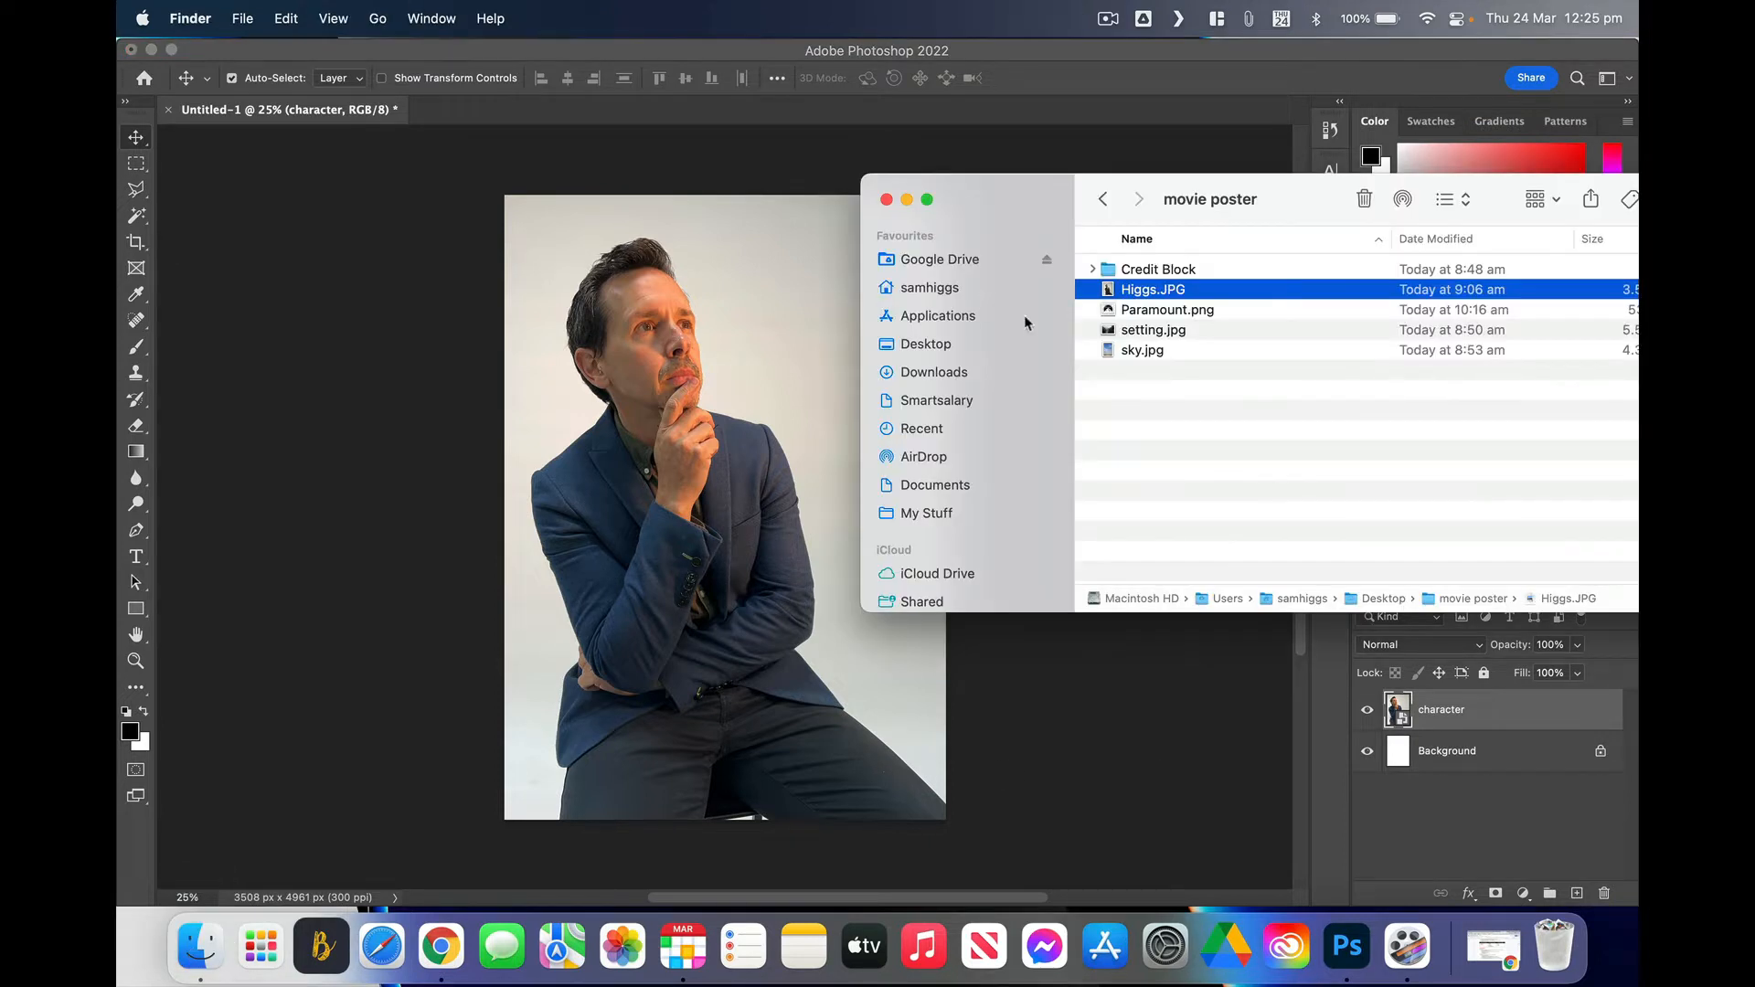
{"action": "left_click", "coordinate": [1136, 352]}
{"action": "left_click_drag", "start_coordinate": [1136, 352], "coordinate": [765, 370]}
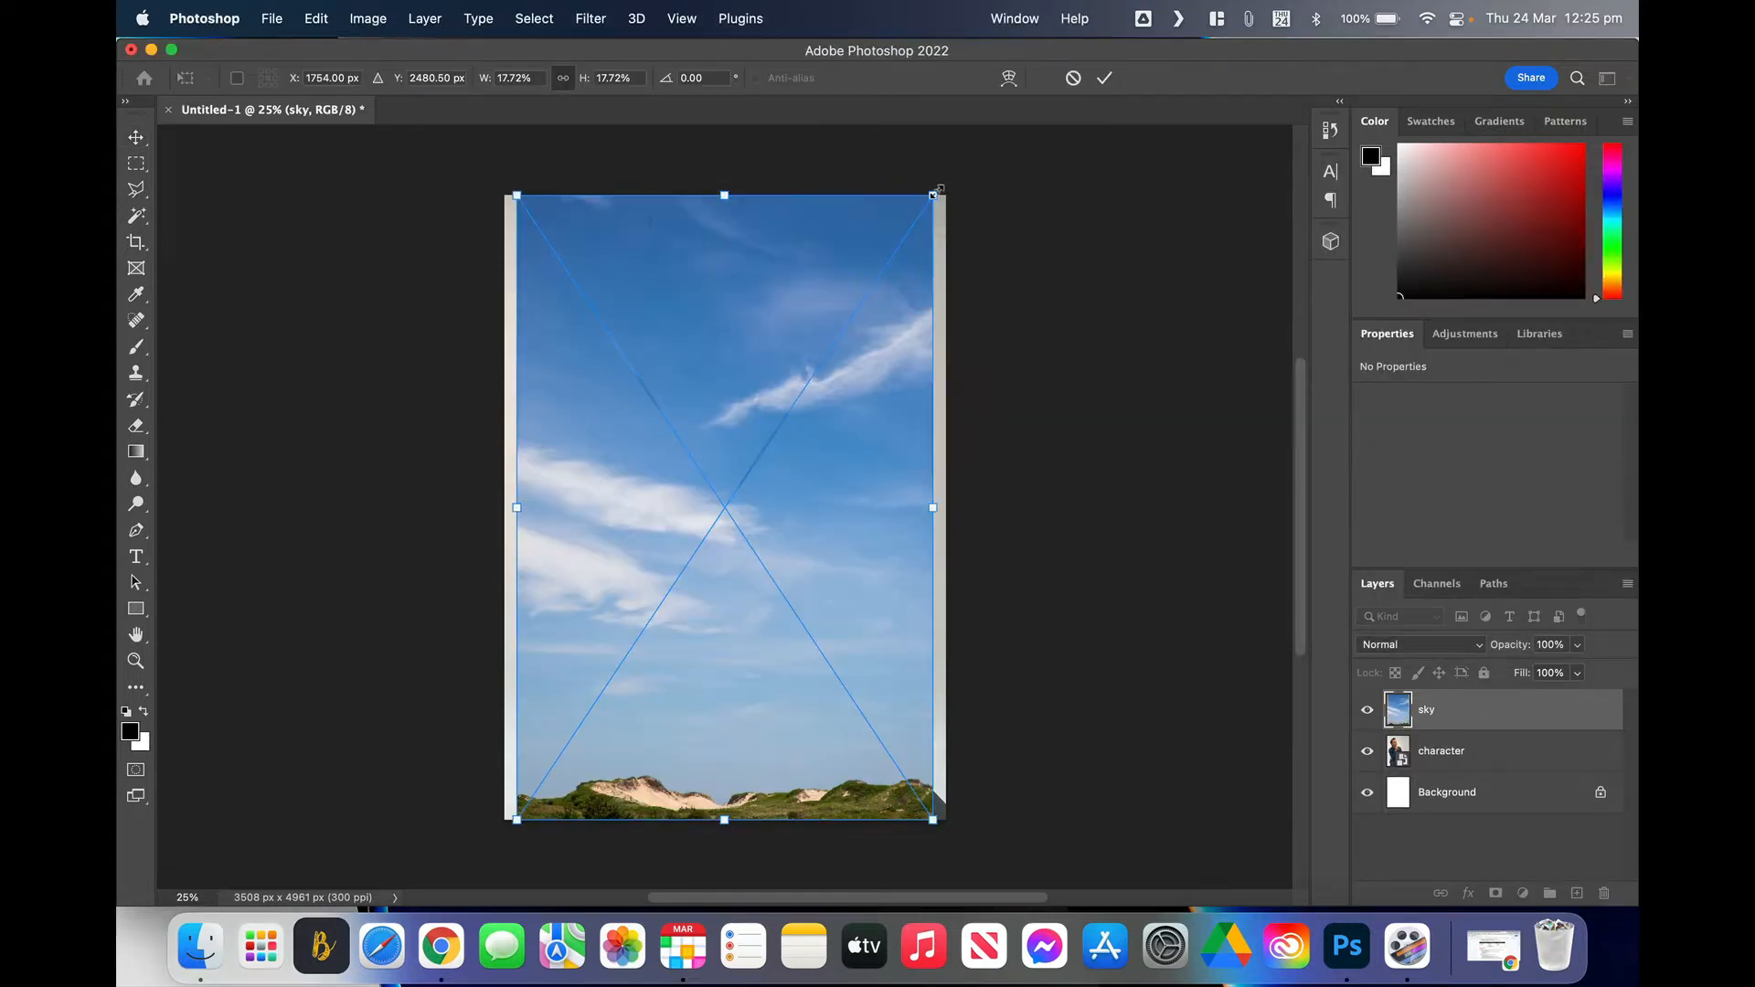
{"action": "left_click_drag", "start_coordinate": [933, 195], "coordinate": [965, 174]}
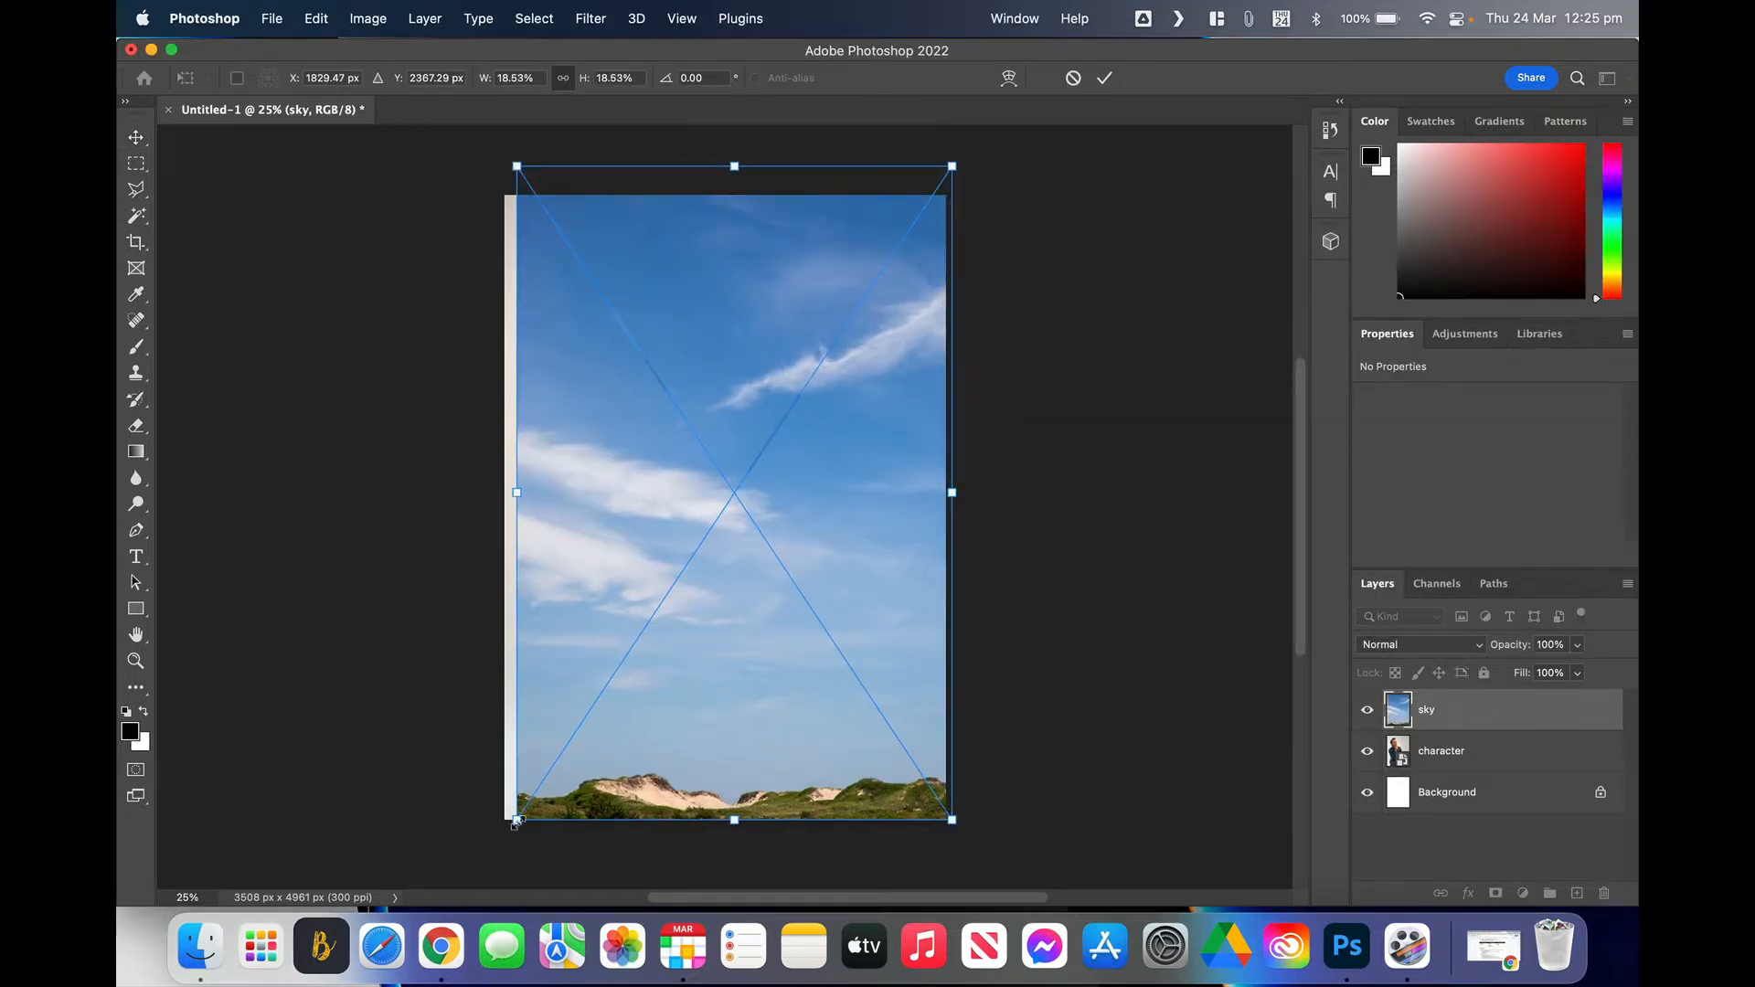
{"action": "left_click_drag", "start_coordinate": [514, 820], "coordinate": [475, 882]}
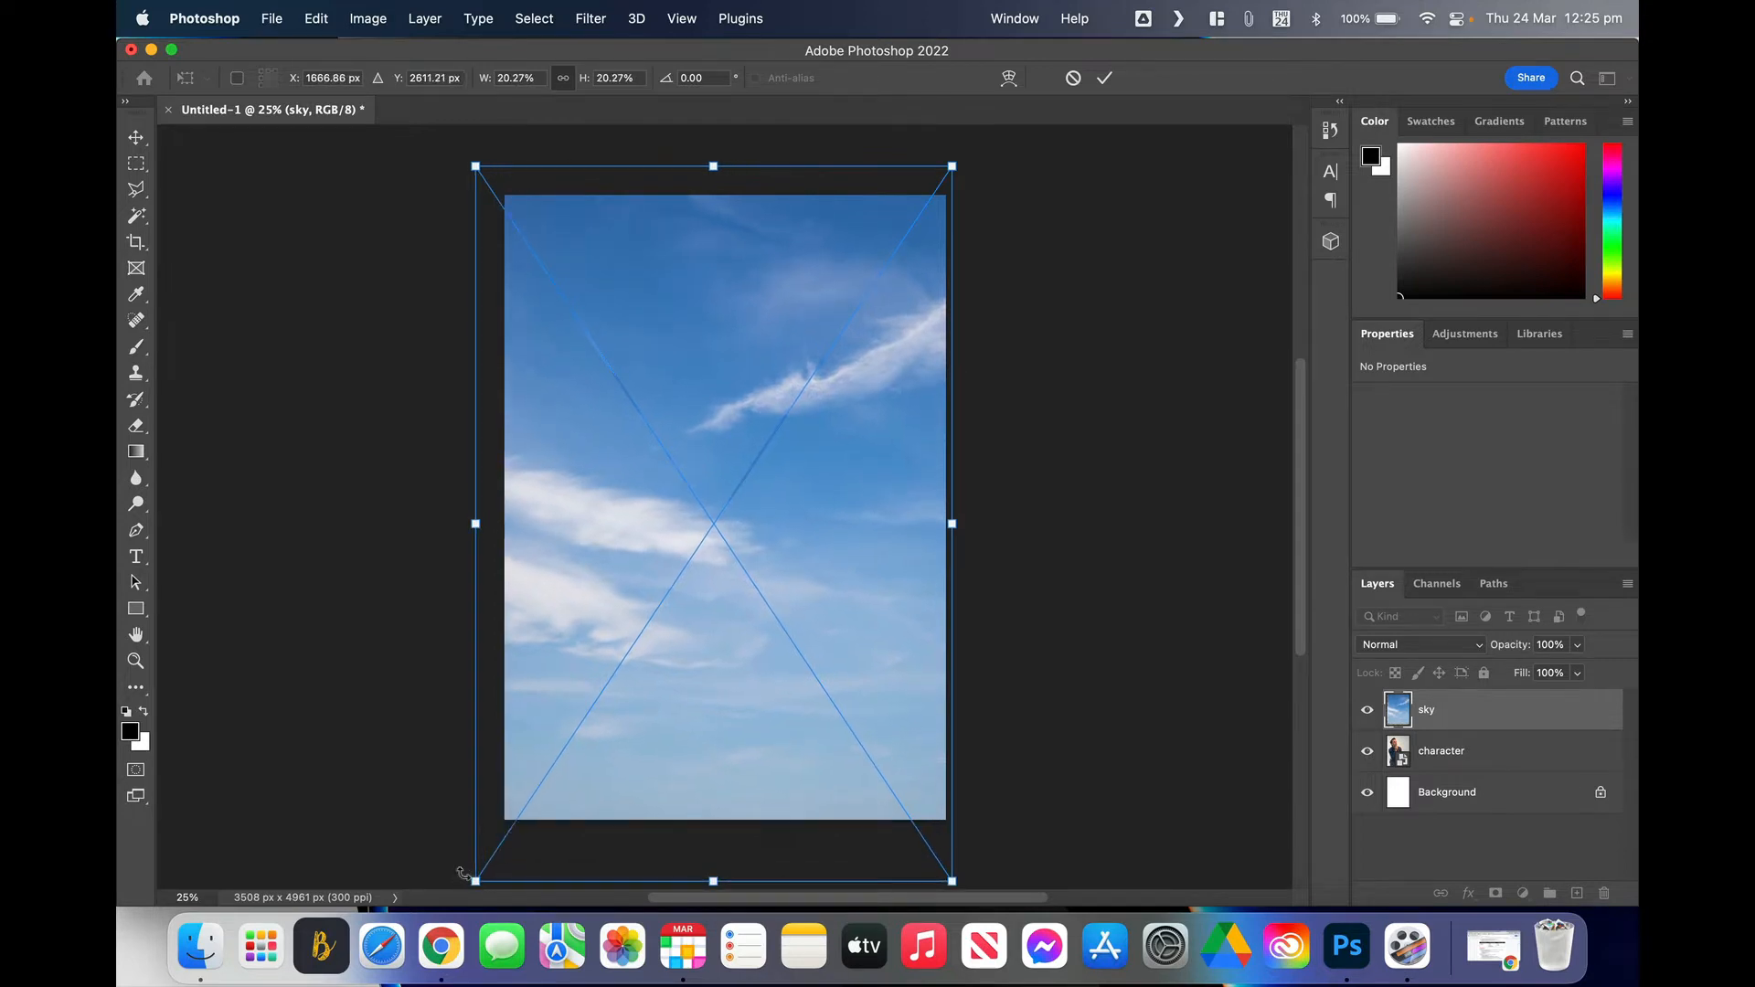
{"action": "left_click_drag", "start_coordinate": [864, 627], "coordinate": [876, 629]}
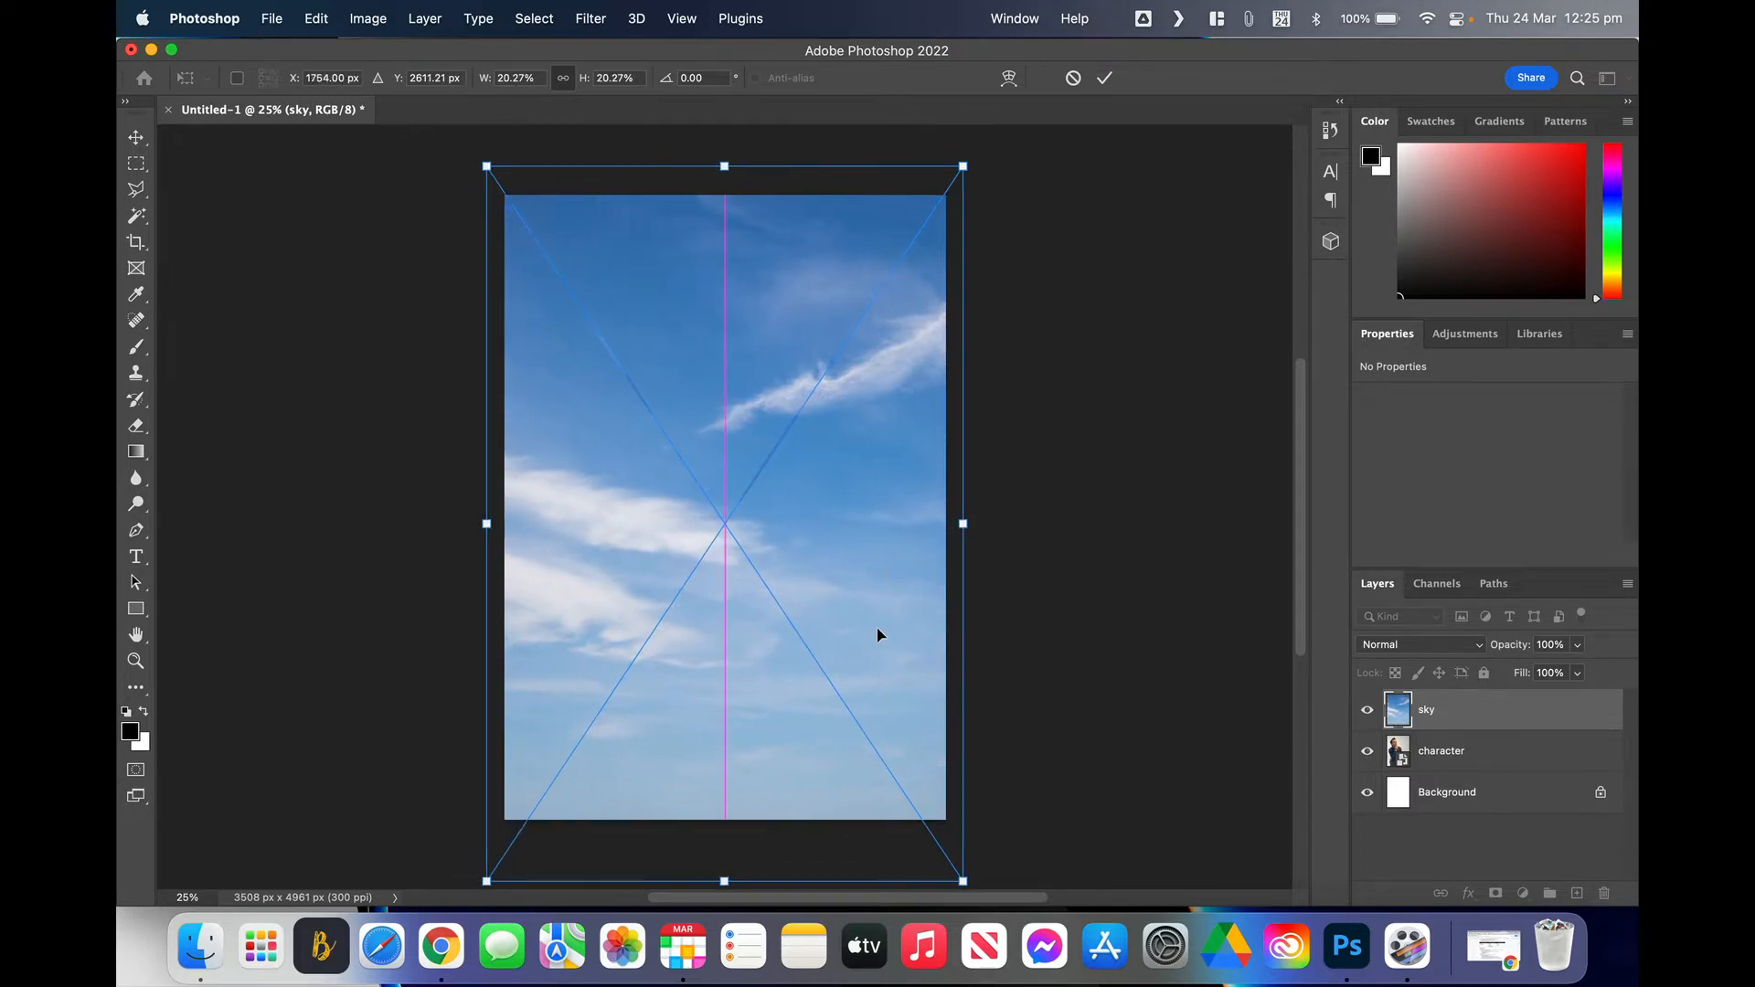
{"action": "key", "text": "Return"}
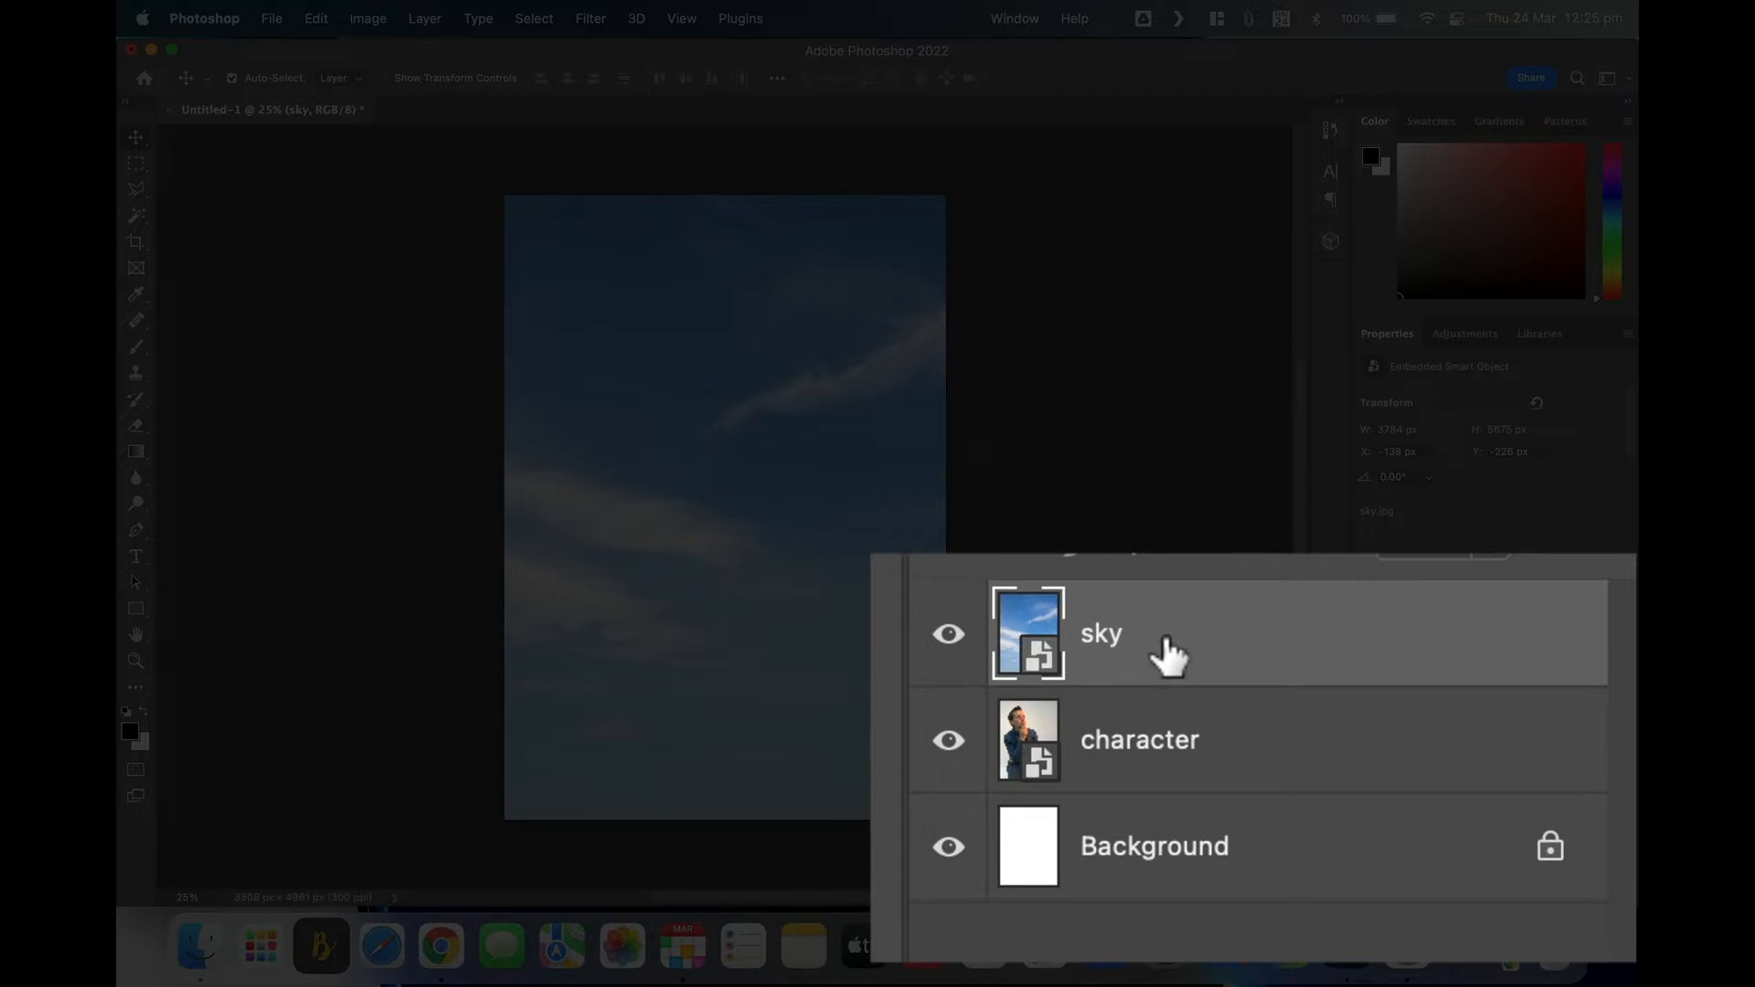
Step: Move the sky layer beneath character, then select the character layer
{"action": "left_click_drag", "start_coordinate": [1172, 658], "coordinate": [1188, 777]}
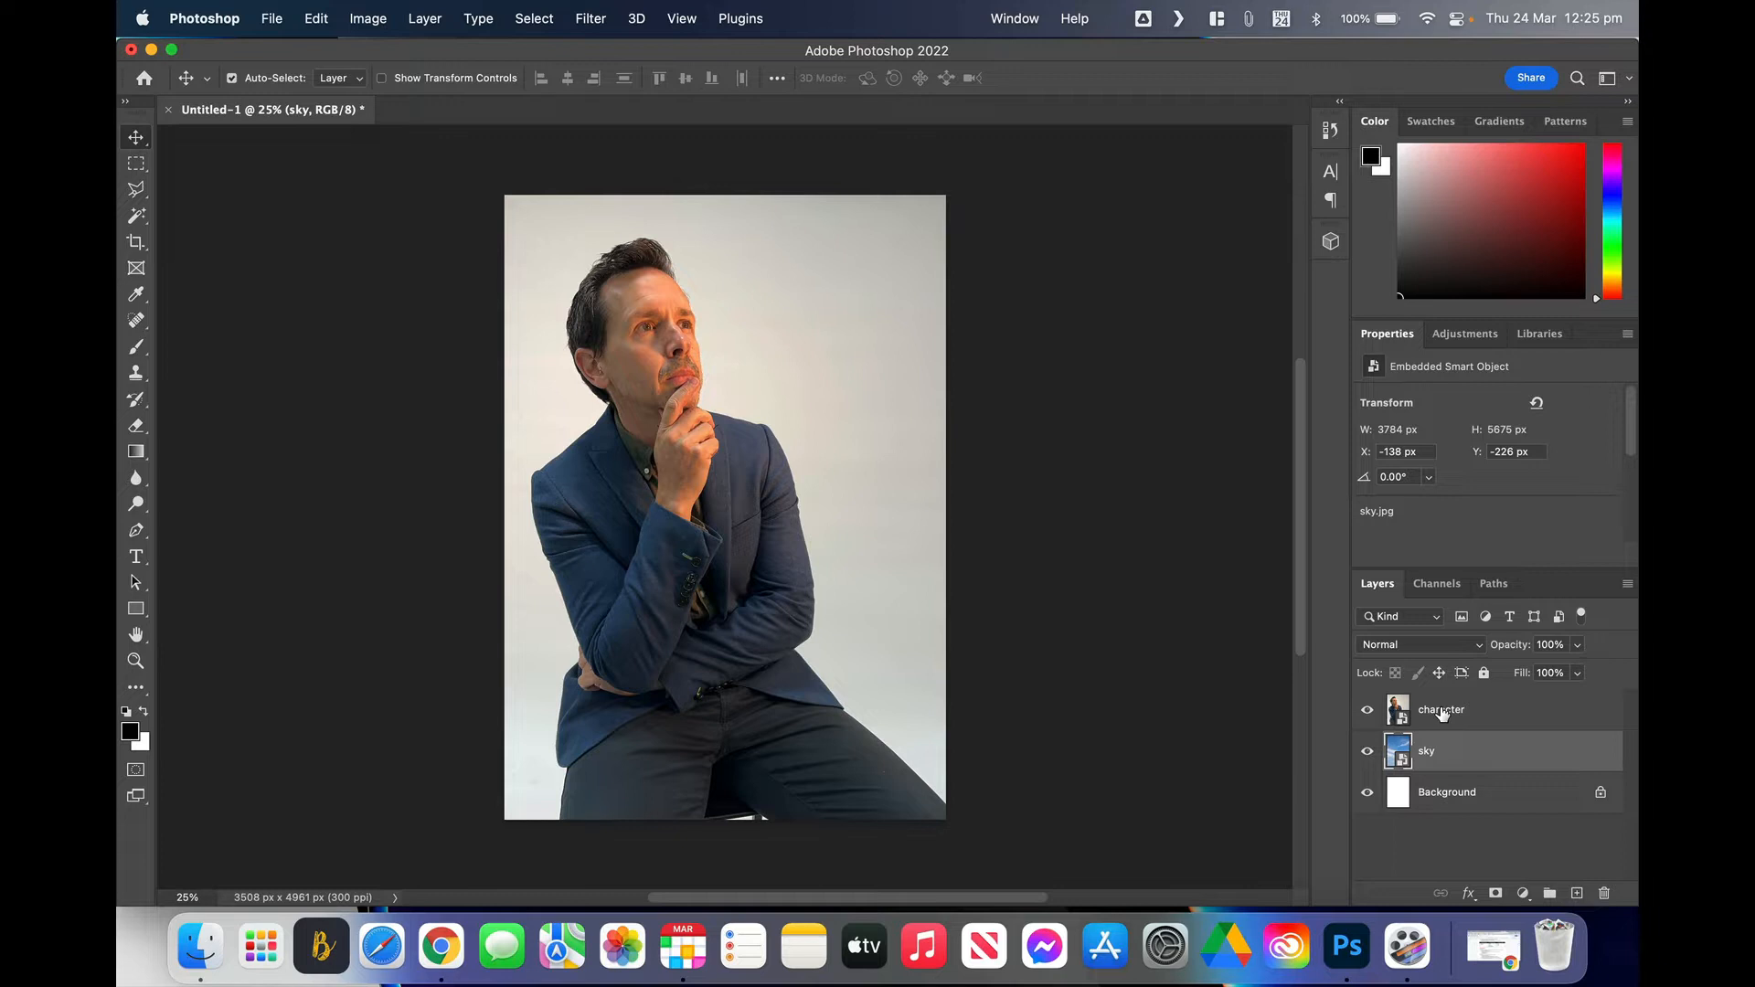
{"action": "left_click", "coordinate": [1491, 710]}
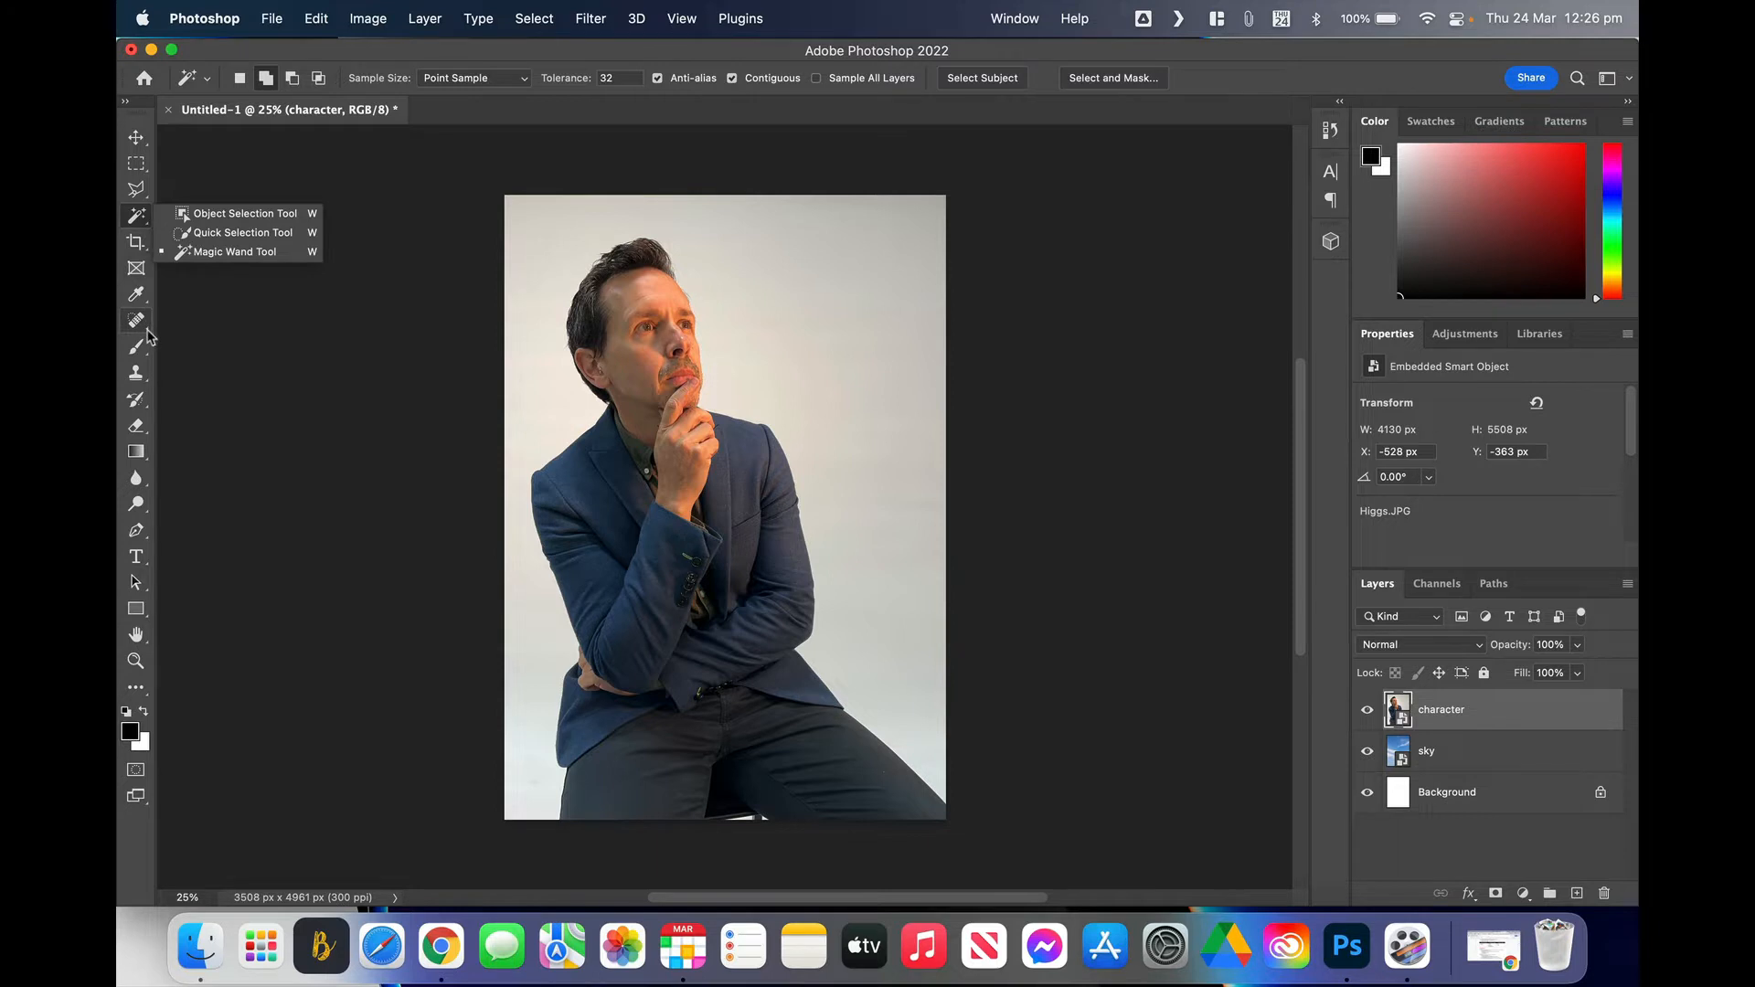
Step: Select the seated man with the Object Selection Tool
{"action": "left_click", "coordinate": [211, 219]}
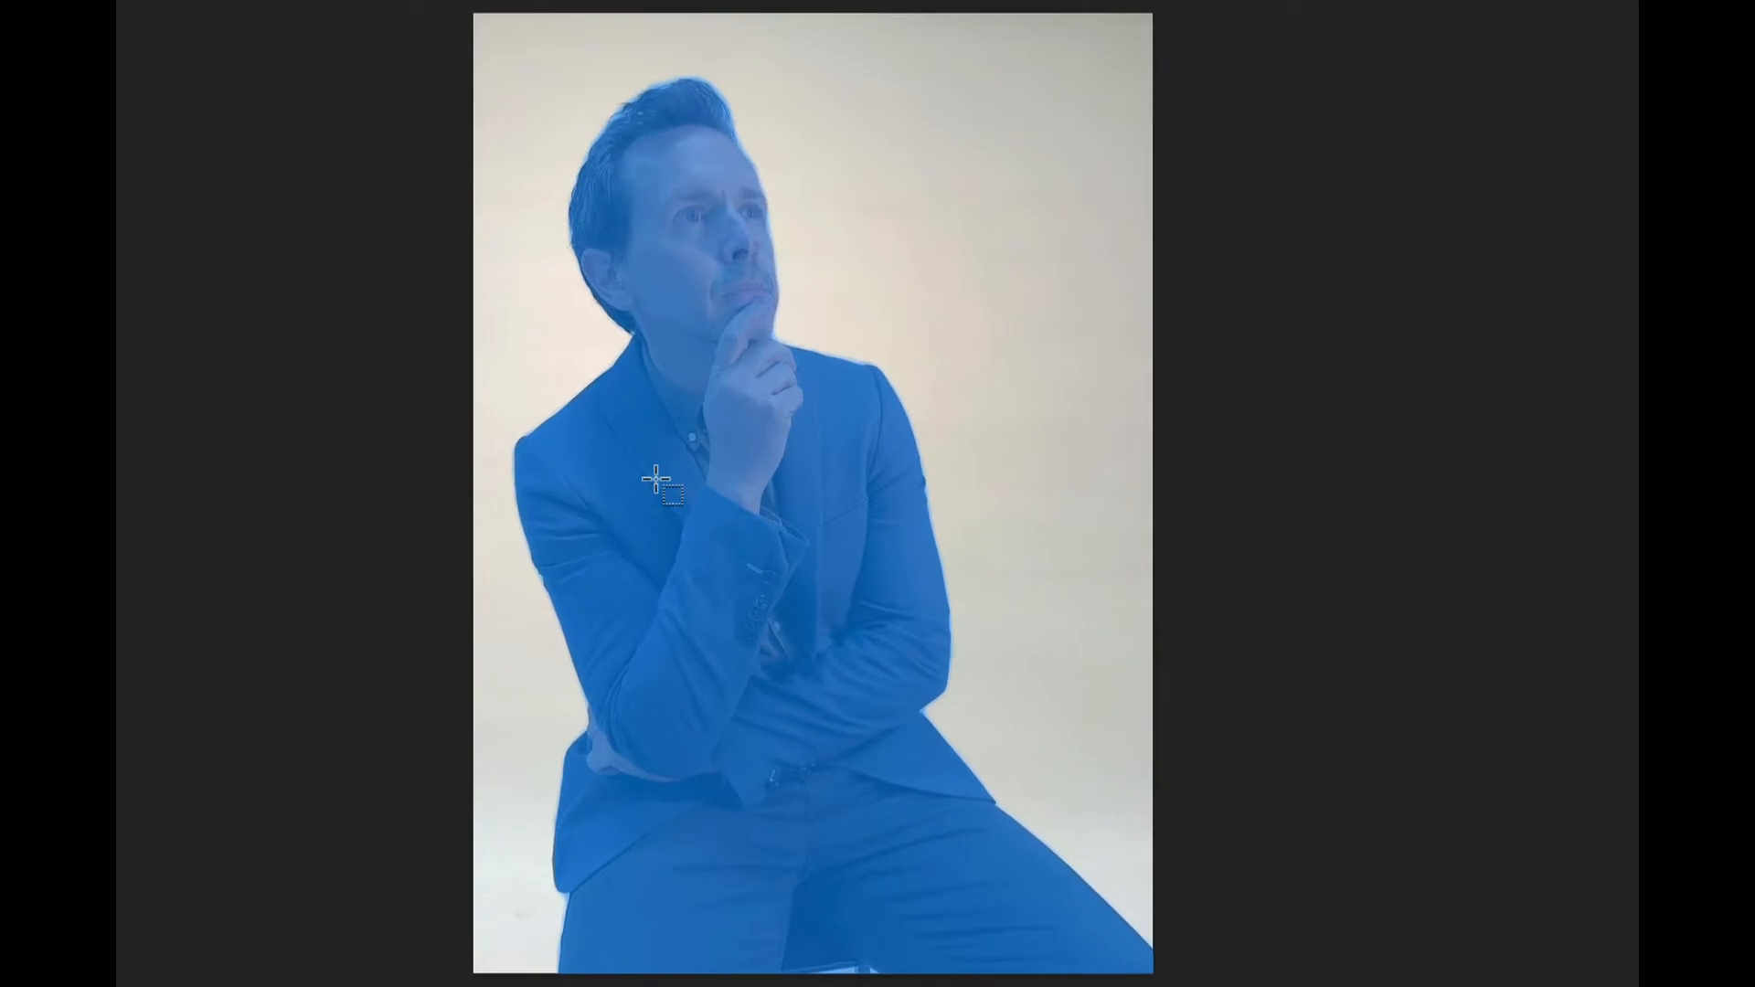
{"action": "left_click", "coordinate": [622, 498]}
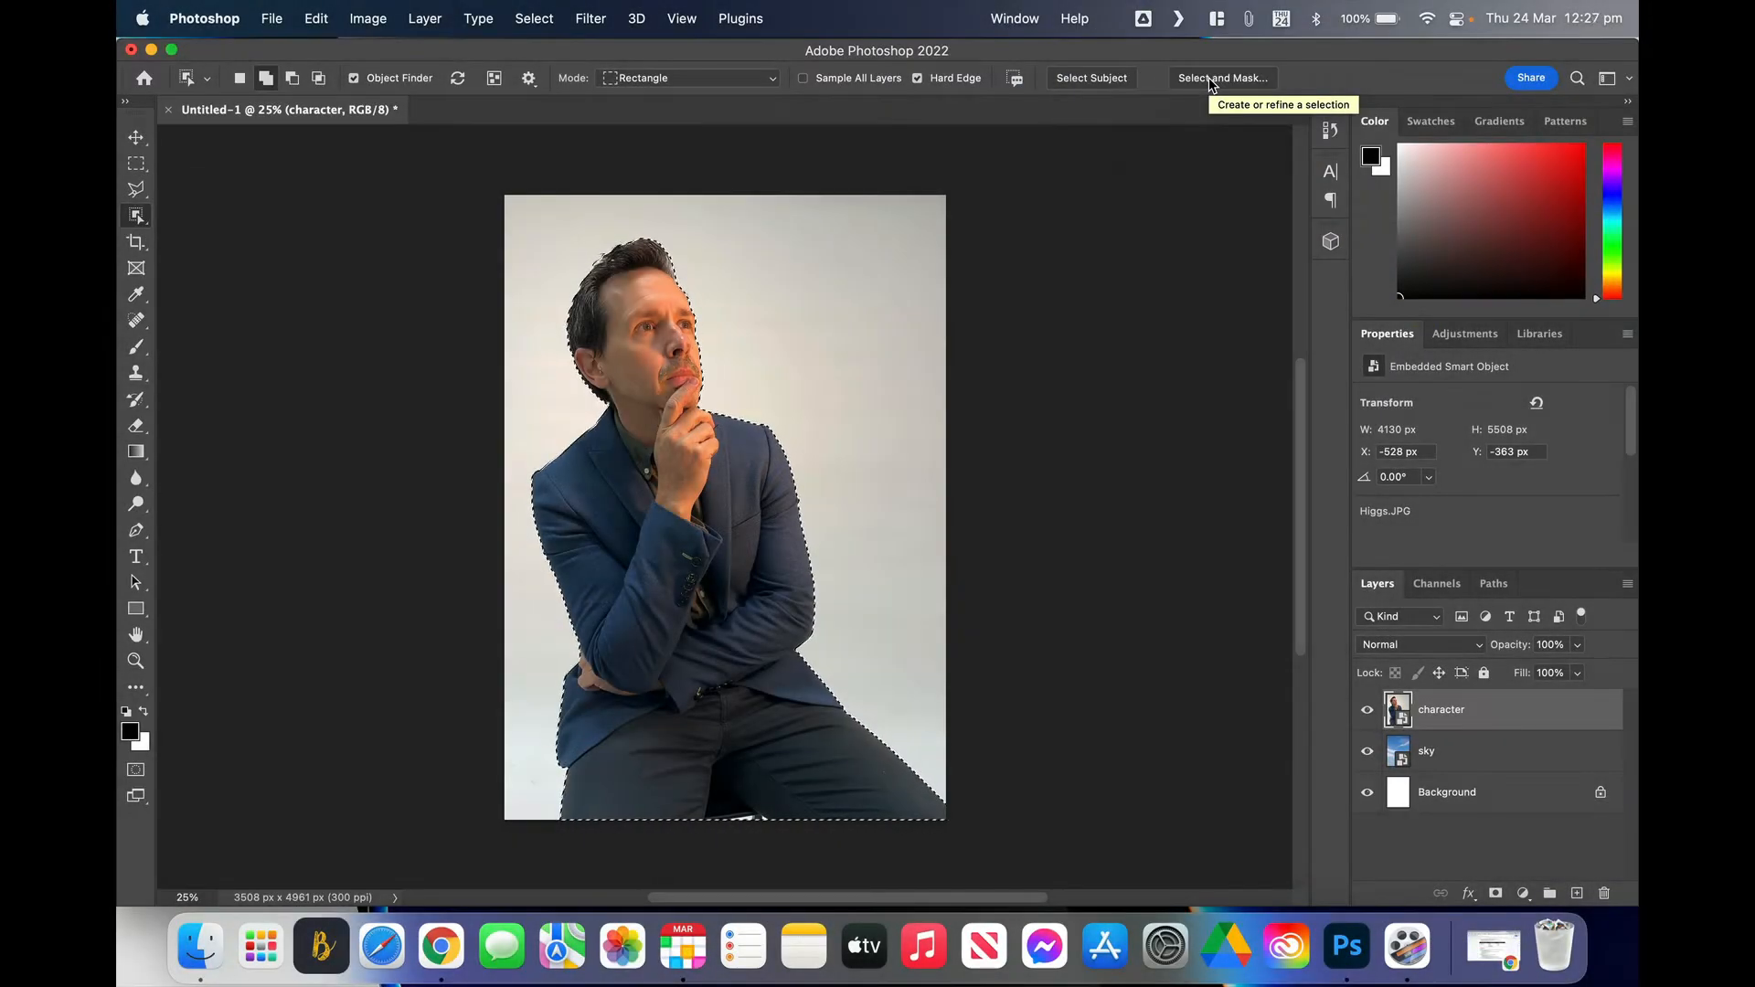
Step: Open Select and Mask on the man's selection with the Overlay (V) preview
{"action": "left_click", "coordinate": [1210, 83]}
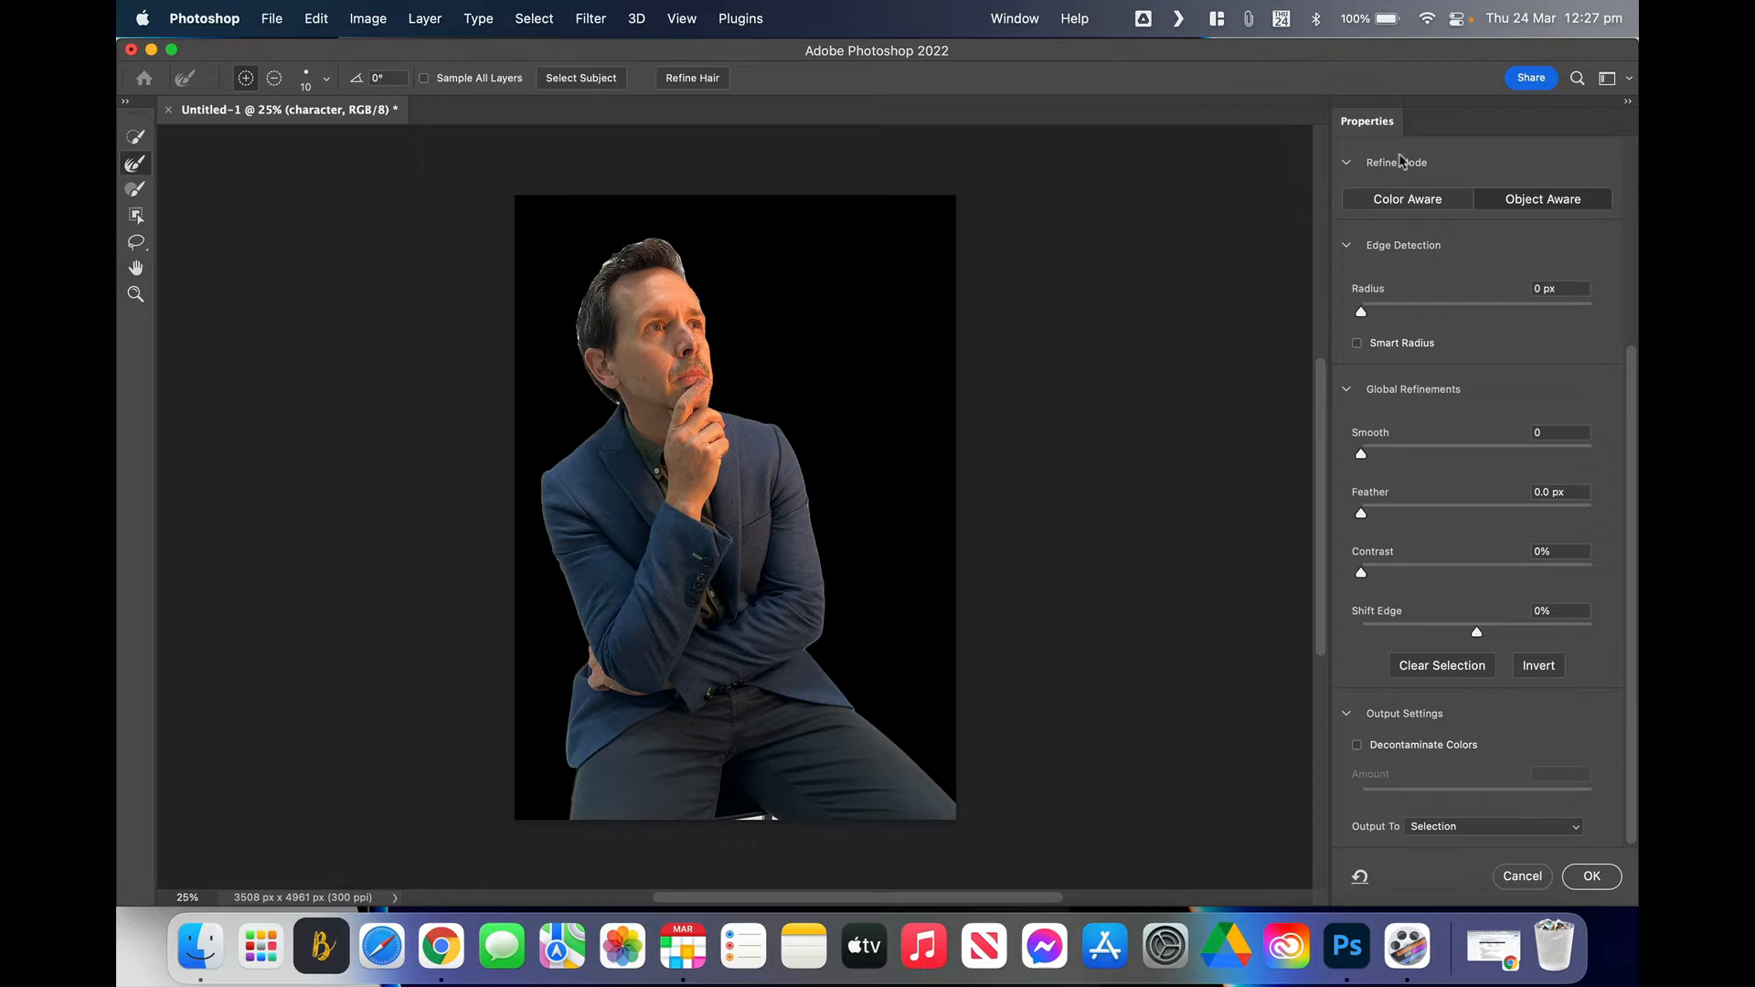
{"action": "scroll", "coordinate": [1483, 229], "scroll_direction": "up", "scroll_amount": 5}
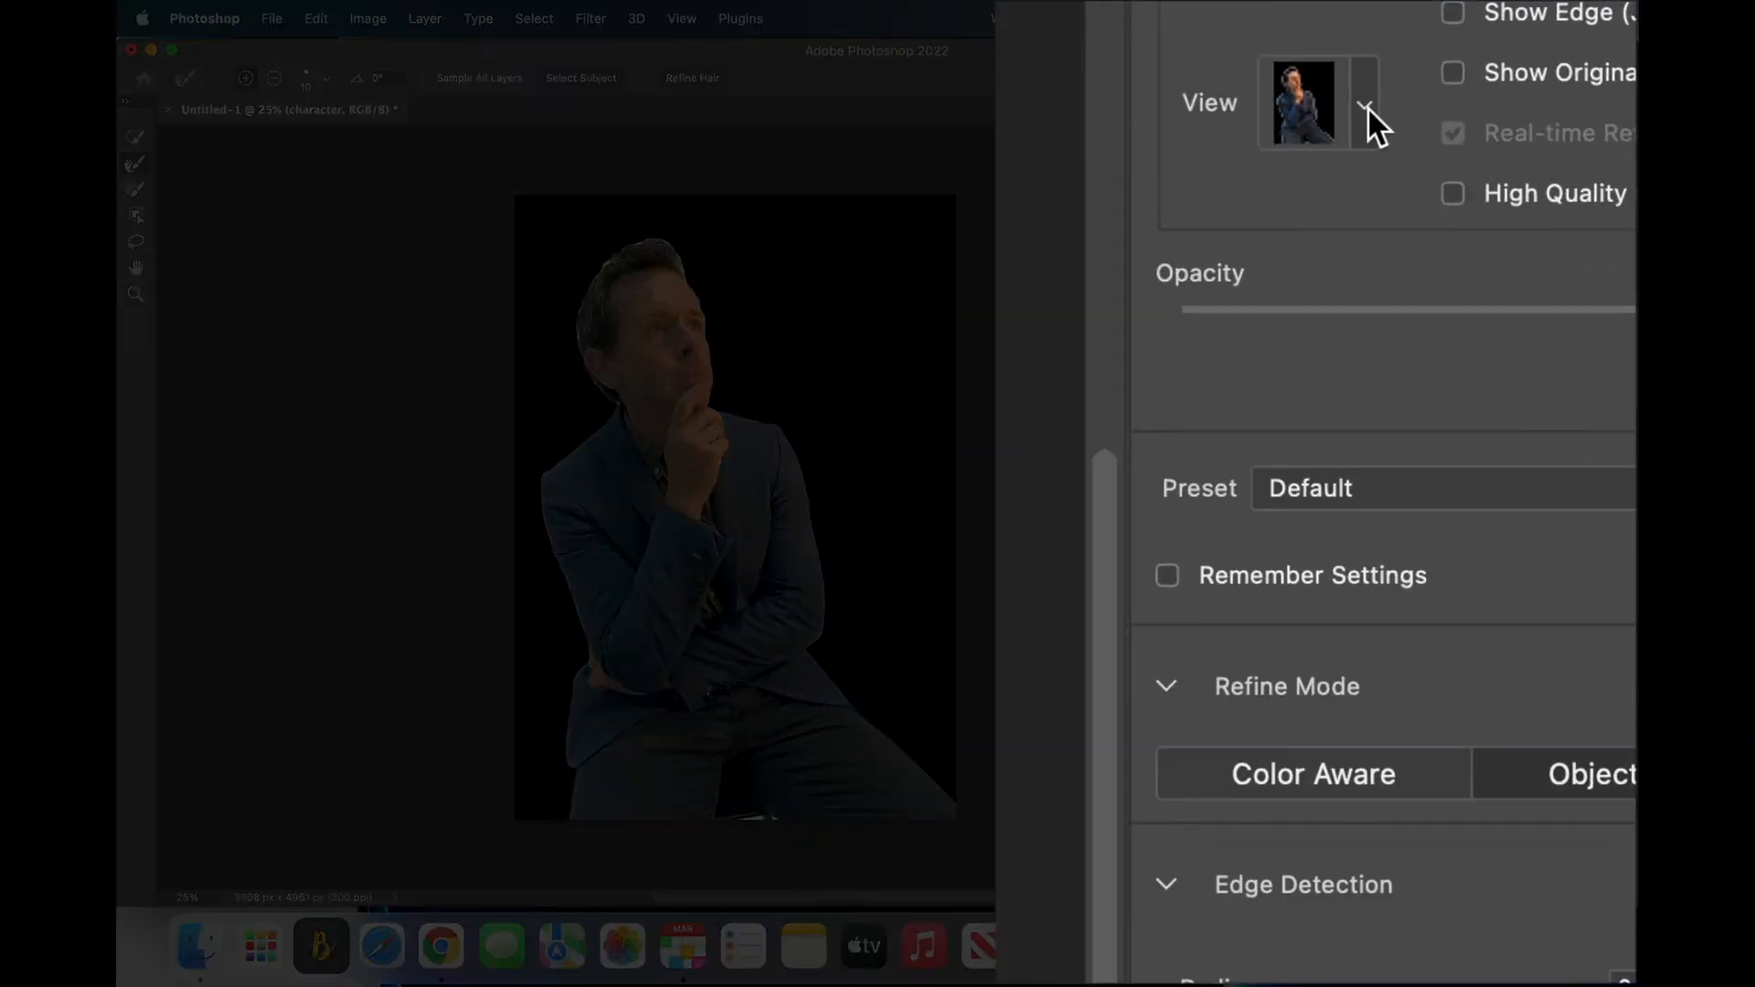
{"action": "left_click", "coordinate": [1437, 170]}
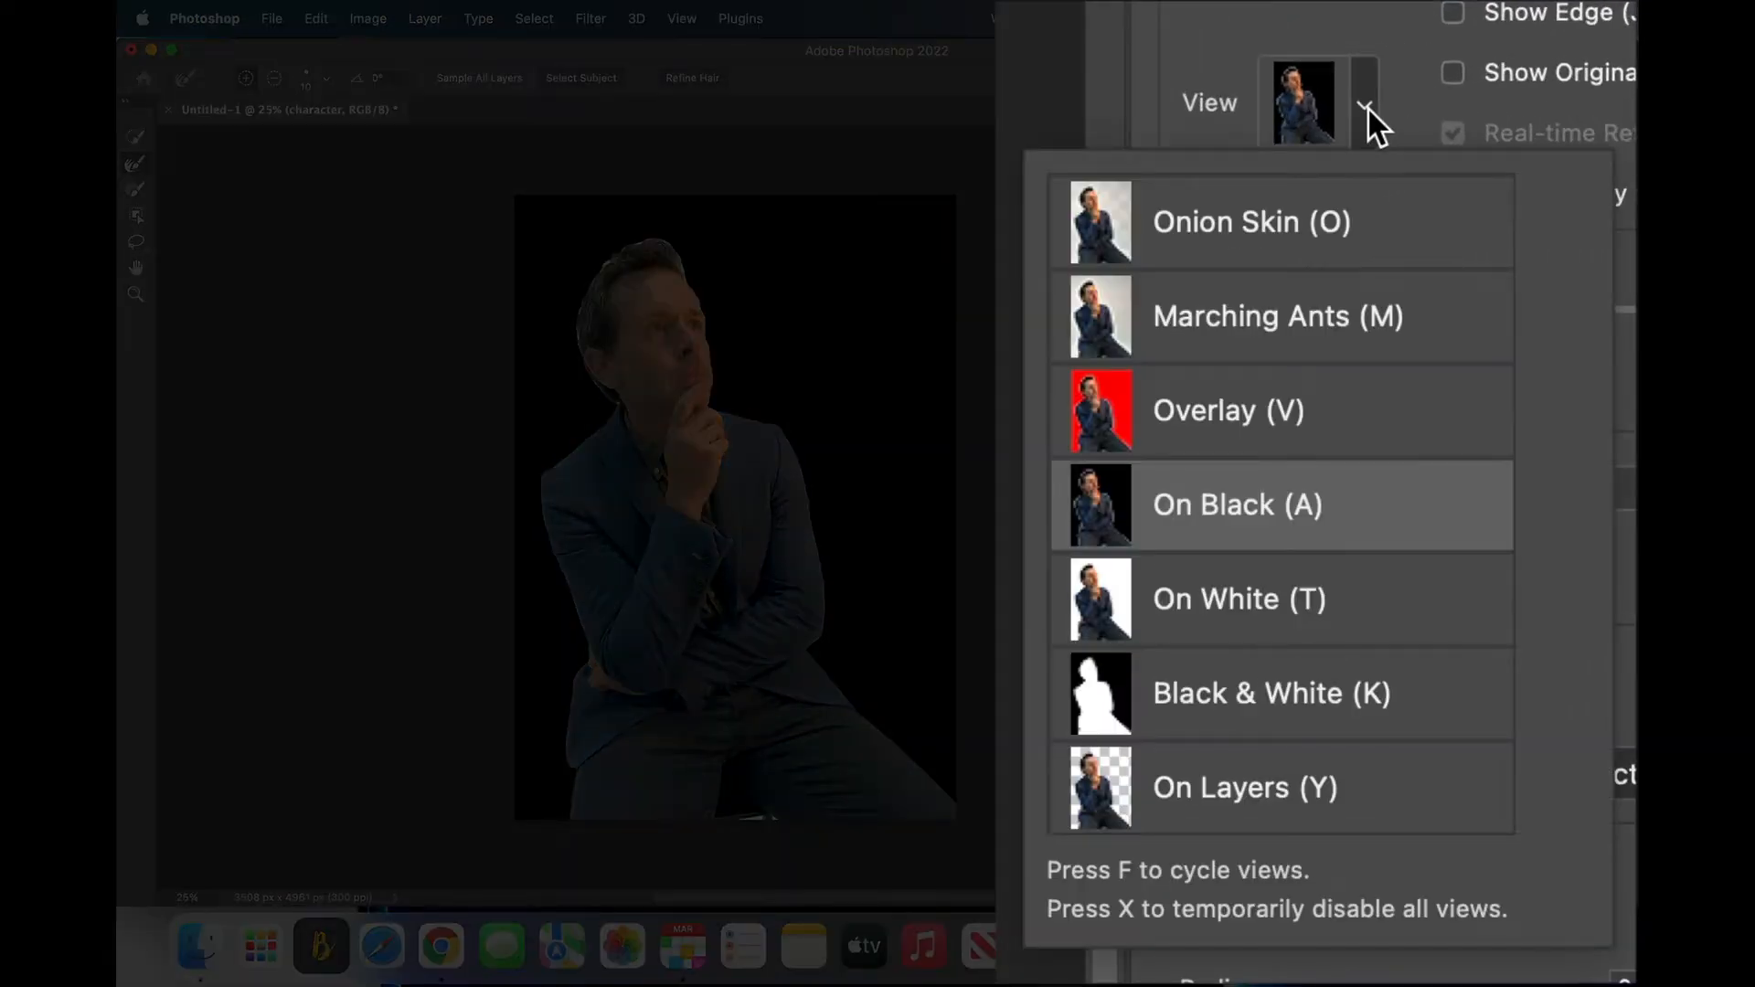
{"action": "left_click", "coordinate": [1257, 413]}
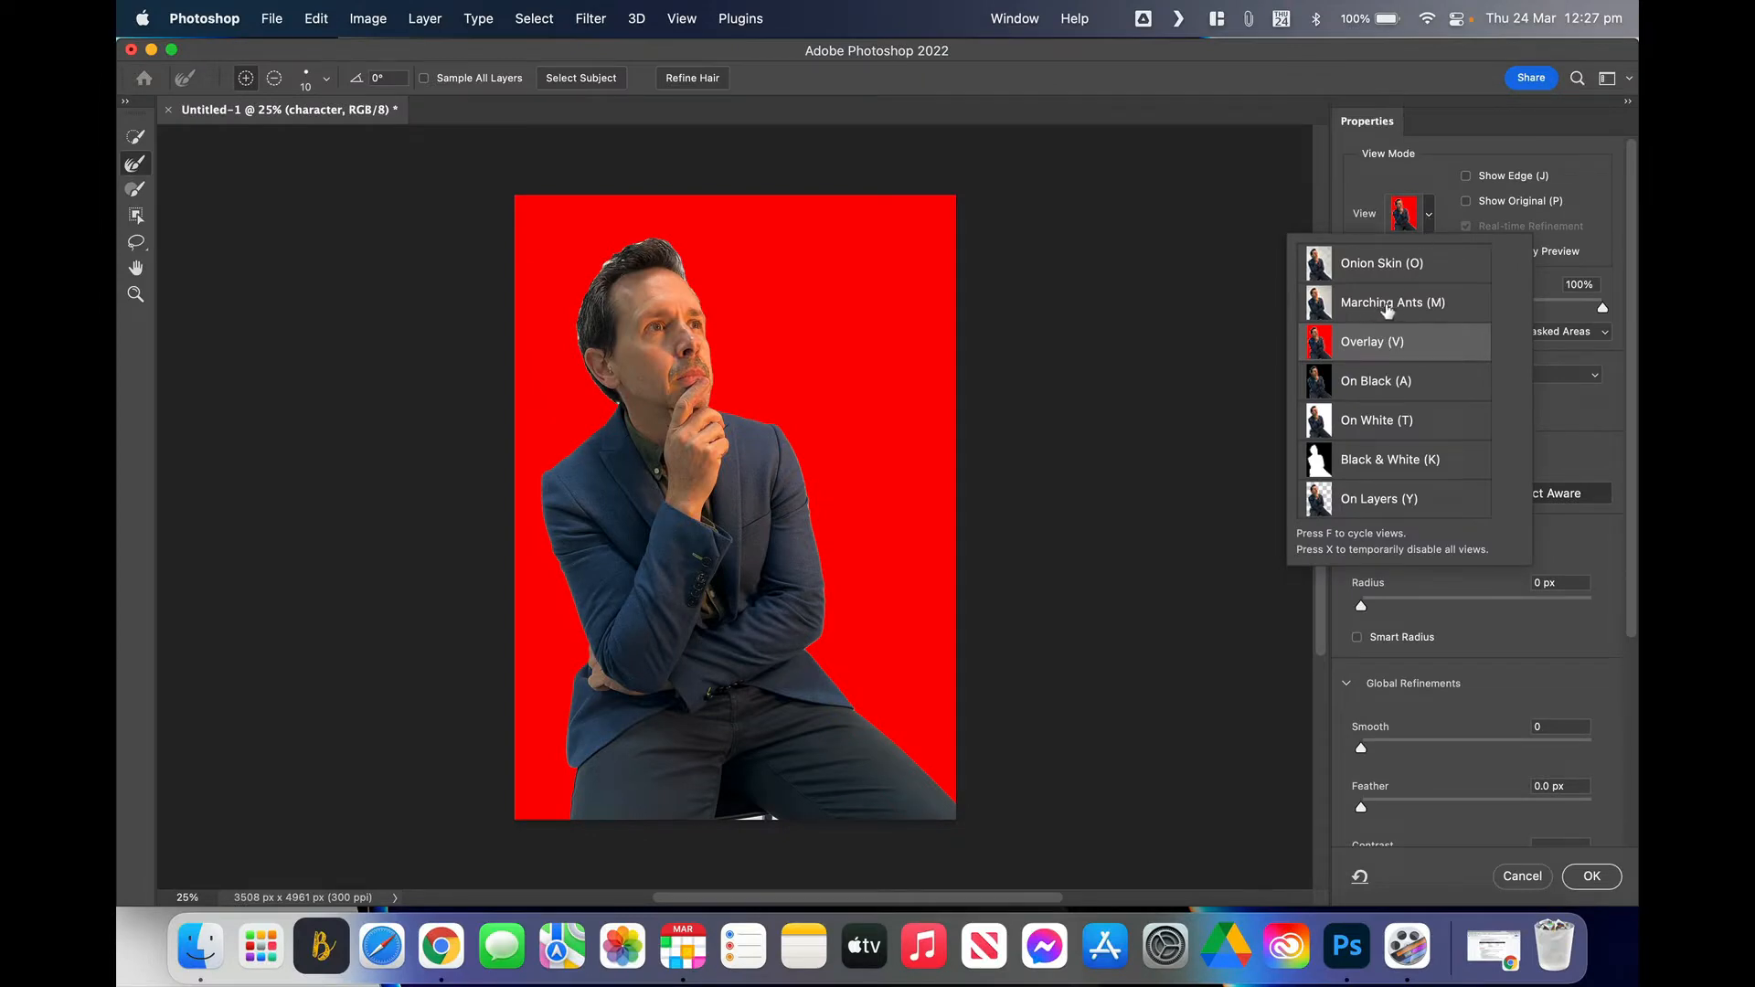
Step: Switch the preview to On Black (A) and apply Refine Hair
{"action": "left_click", "coordinate": [1361, 387]}
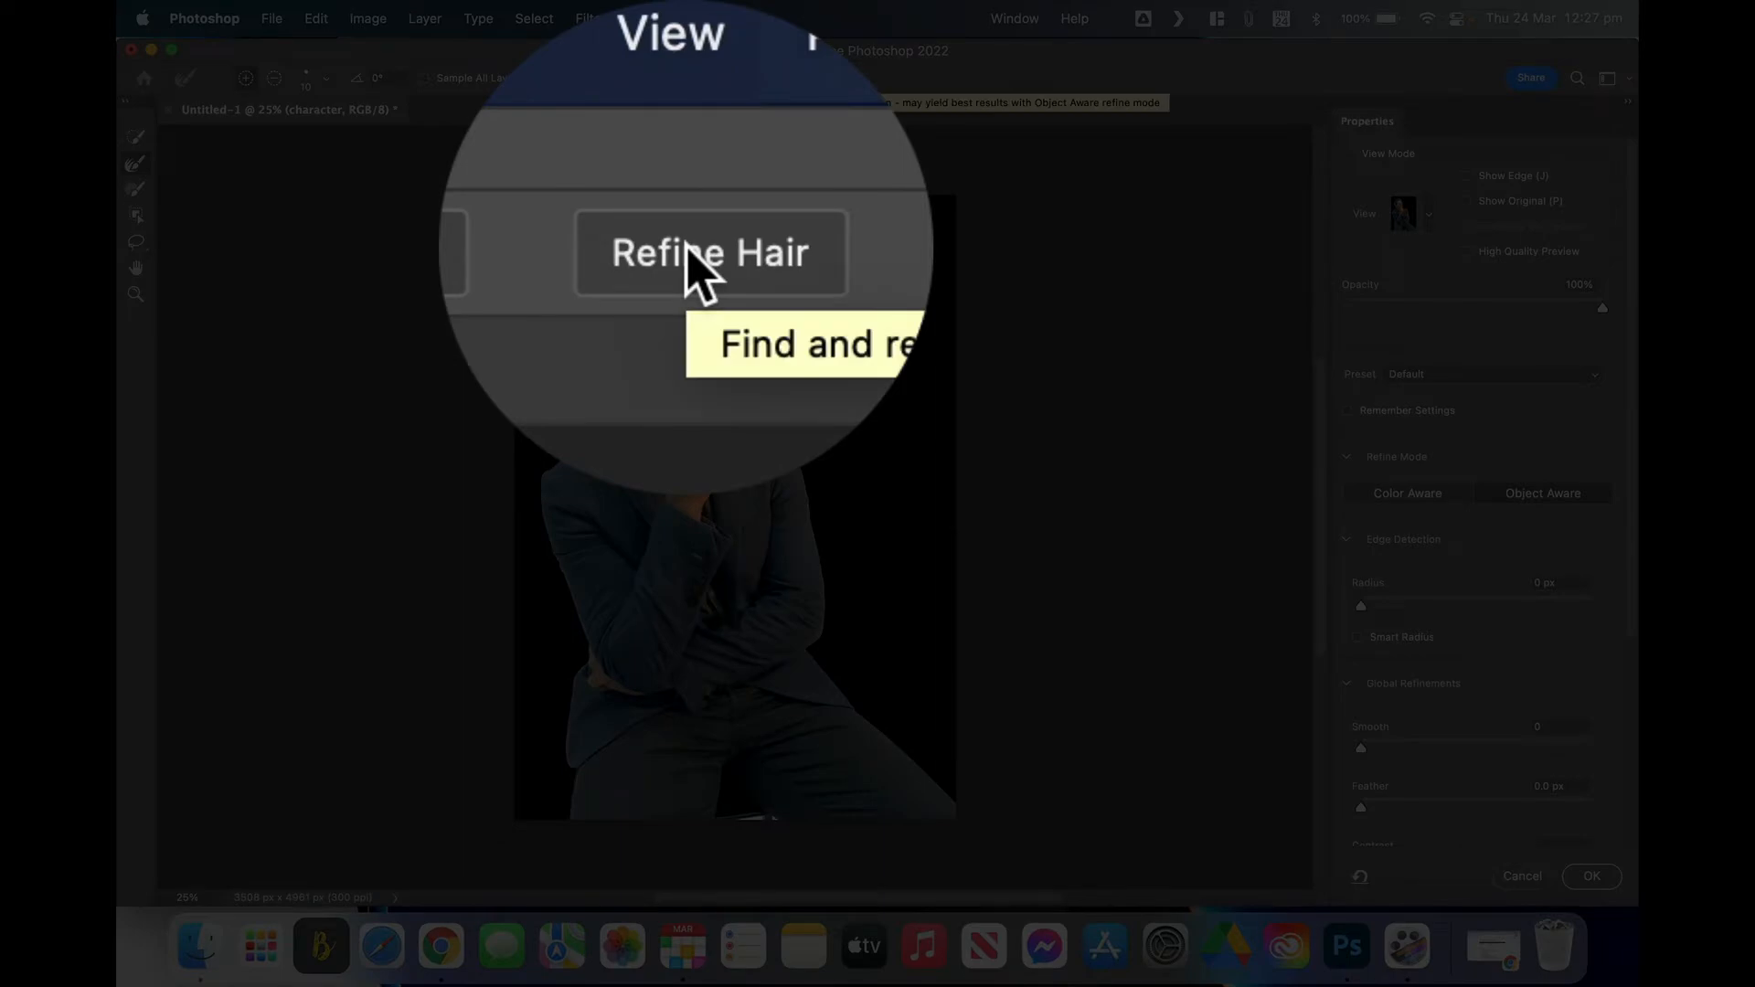
{"action": "left_click", "coordinate": [686, 256]}
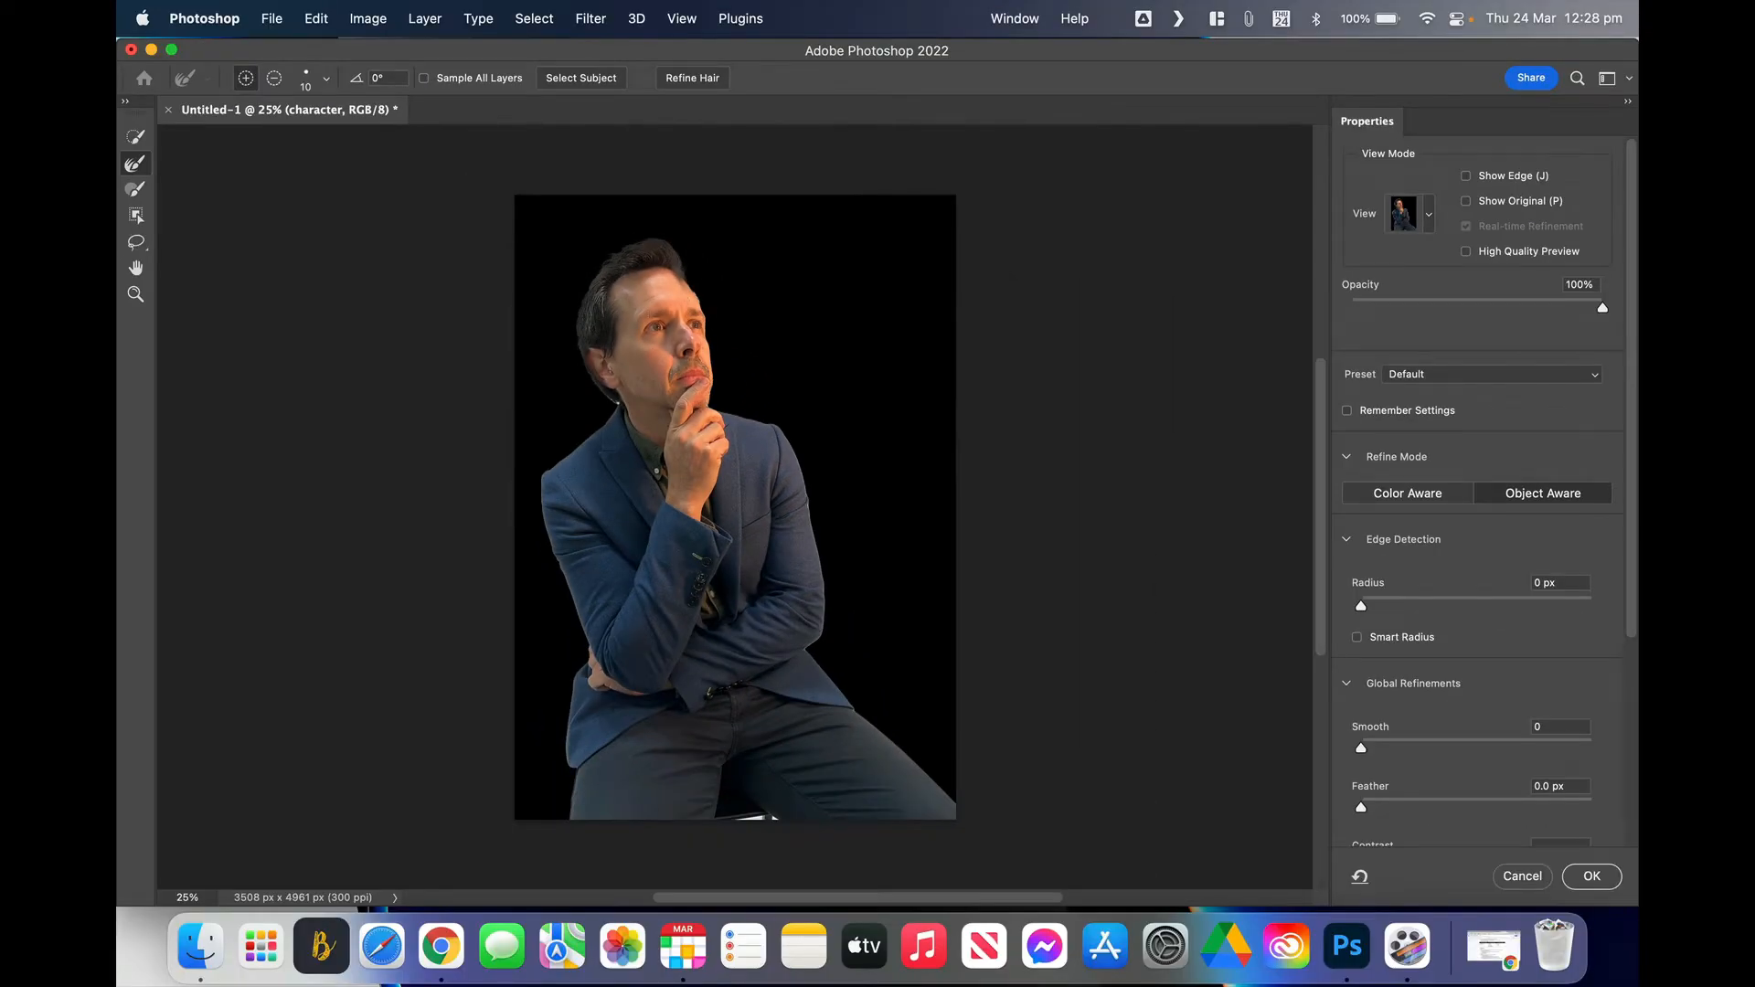
Step: Zoom and pan in close on the man's hairline above his forehead
{"action": "scroll", "coordinate": [735, 506], "scroll_direction": "up", "scroll_amount": 6}
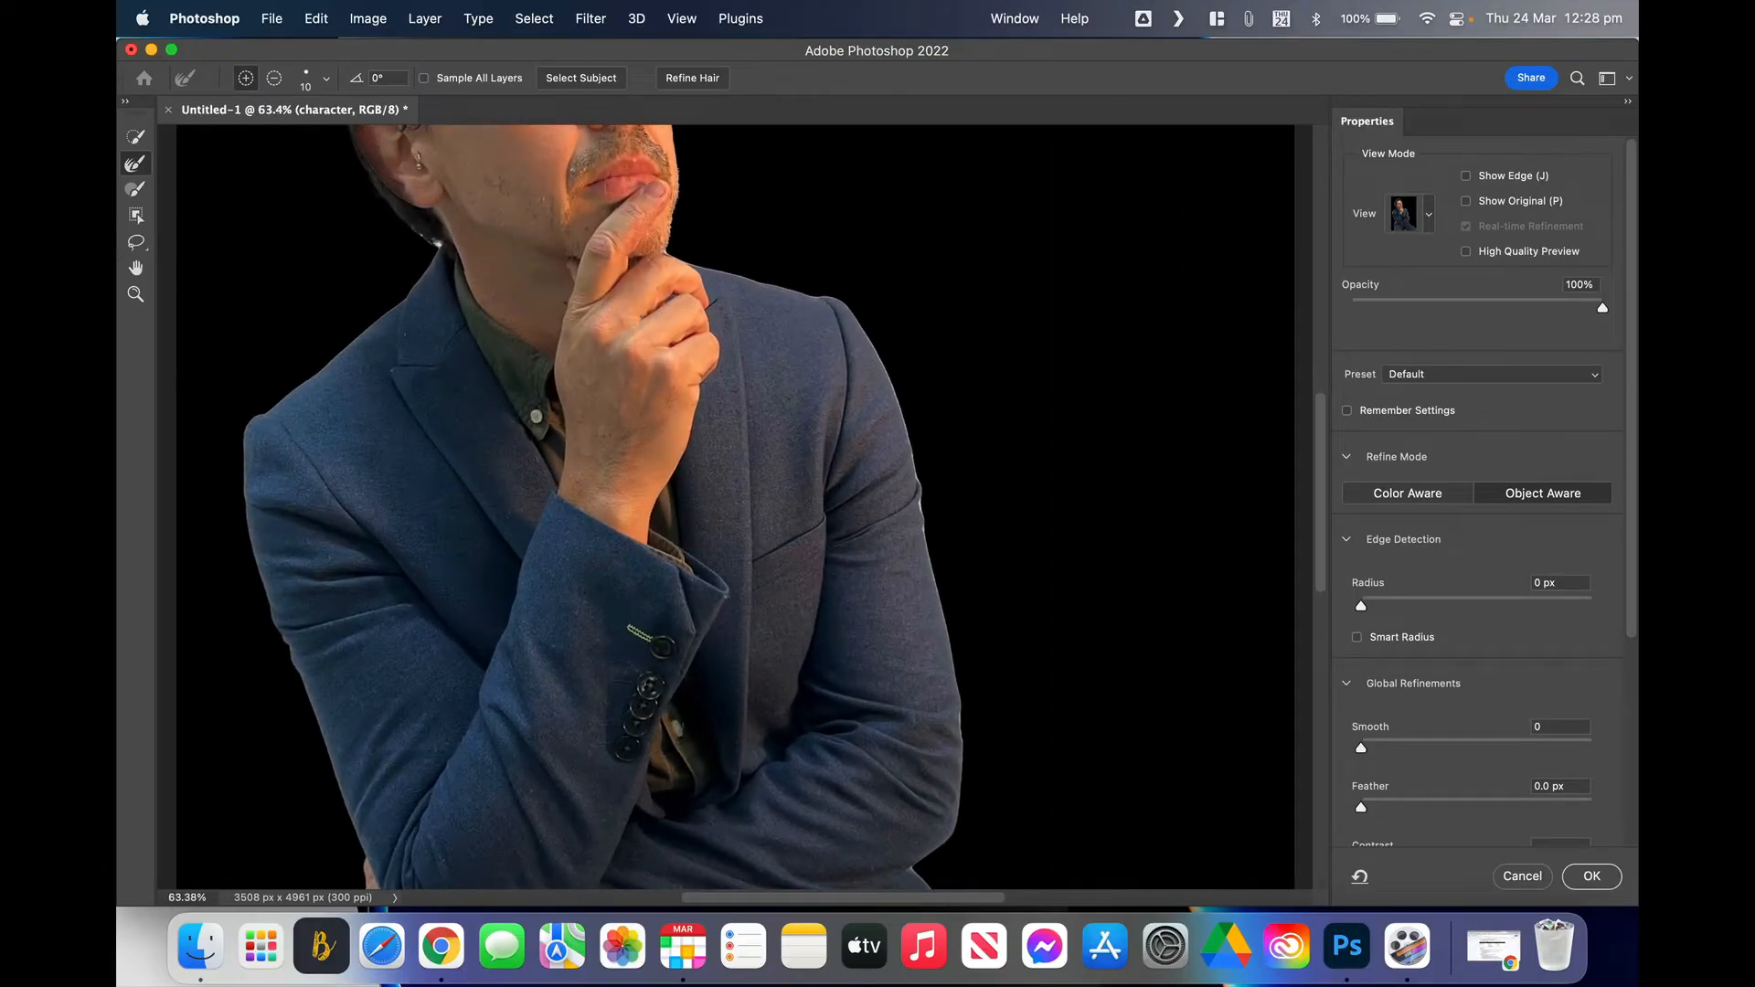
{"action": "scroll", "coordinate": [735, 508], "scroll_direction": "up", "scroll_amount": 2}
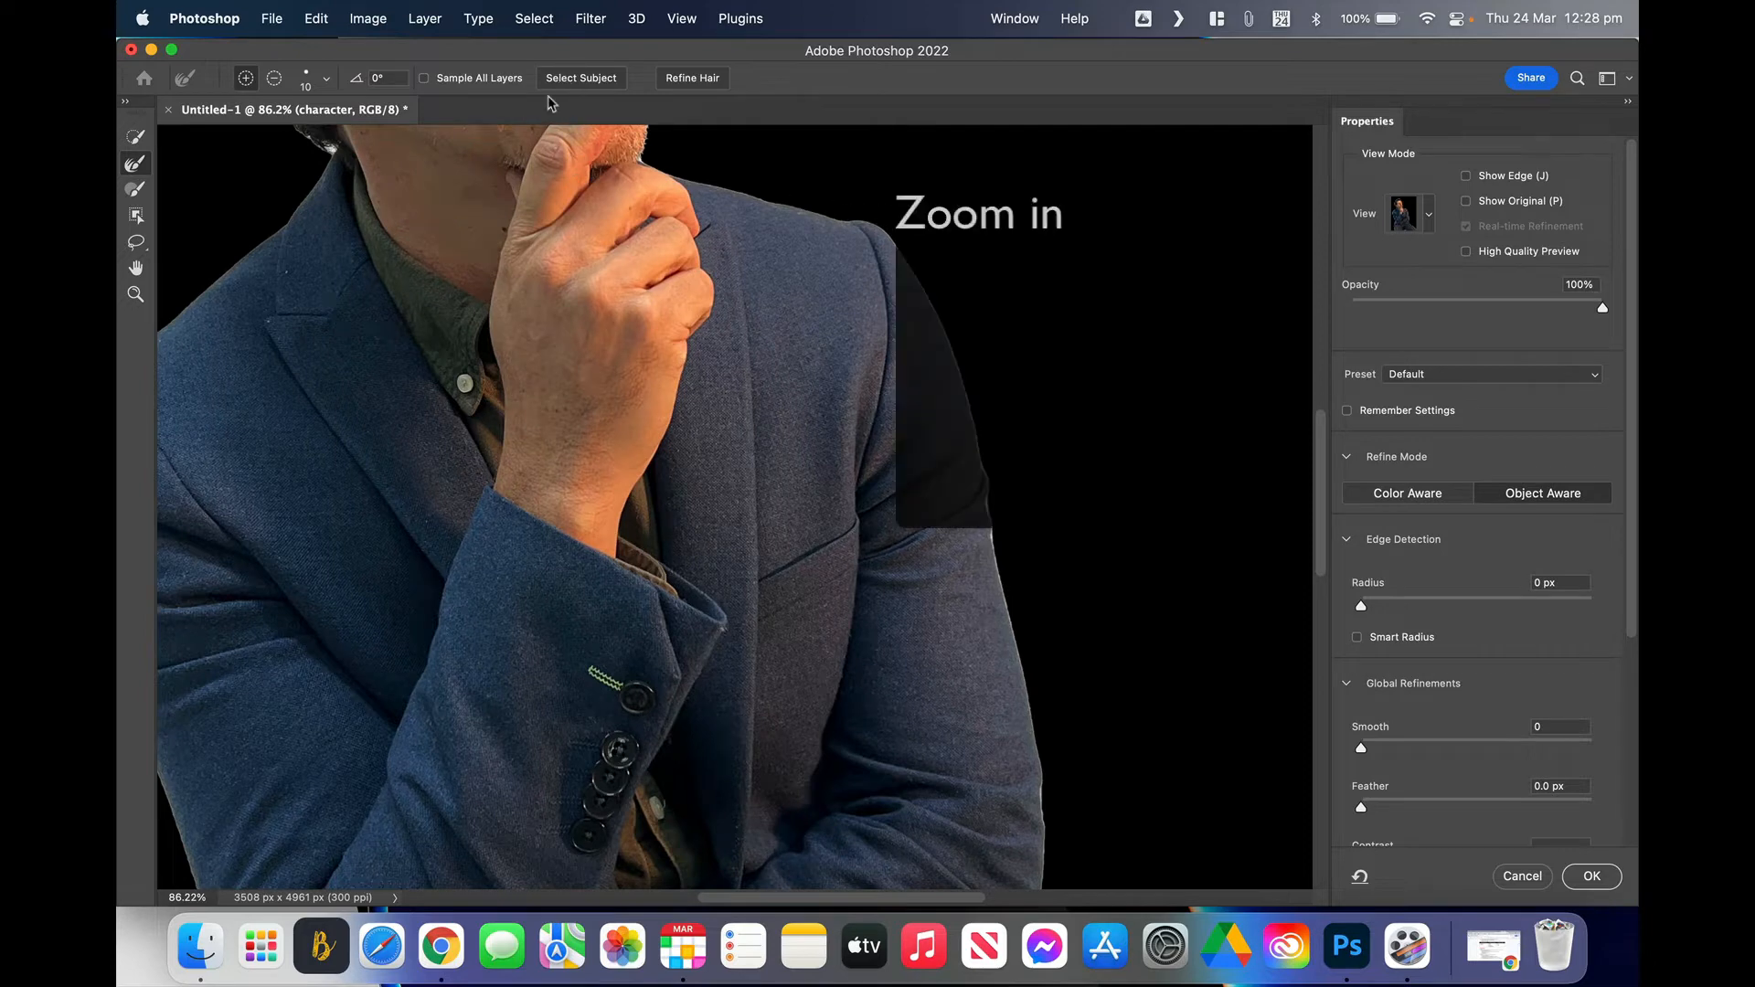
{"action": "left_click_drag", "start_coordinate": [517, 220], "coordinate": [671, 545]}
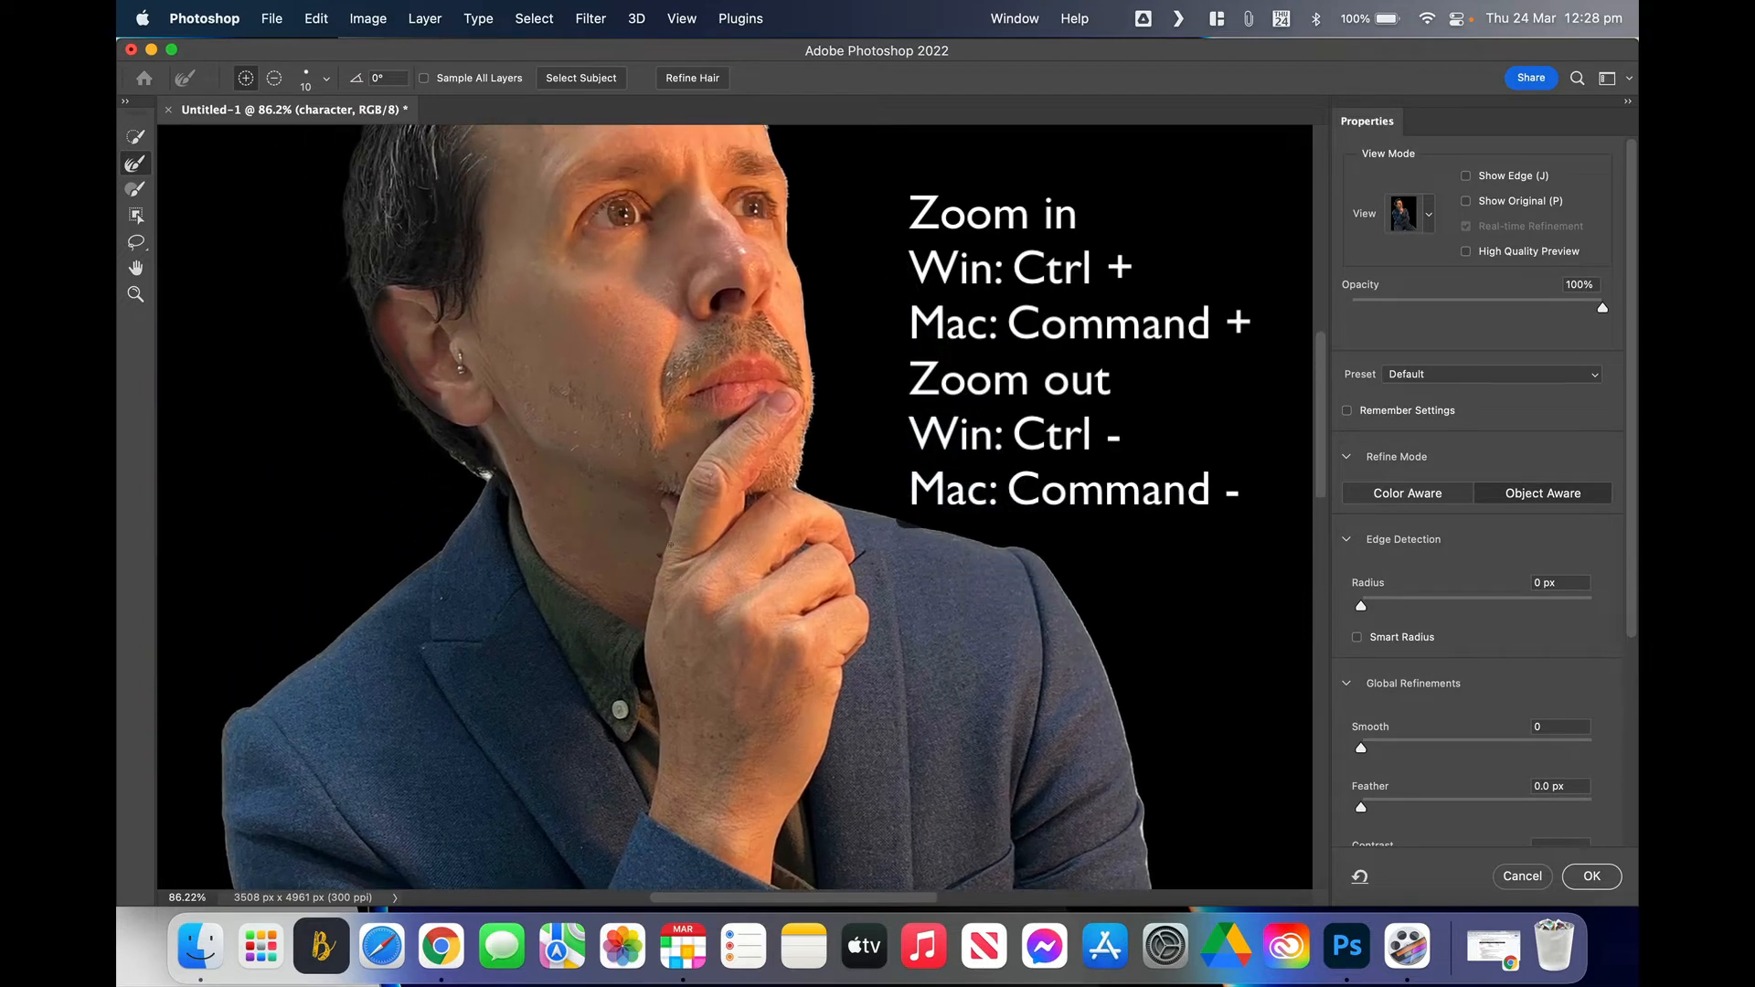
{"action": "left_click_drag", "start_coordinate": [601, 290], "coordinate": [675, 602]}
{"action": "left_click_drag", "start_coordinate": [666, 462], "coordinate": [659, 564]}
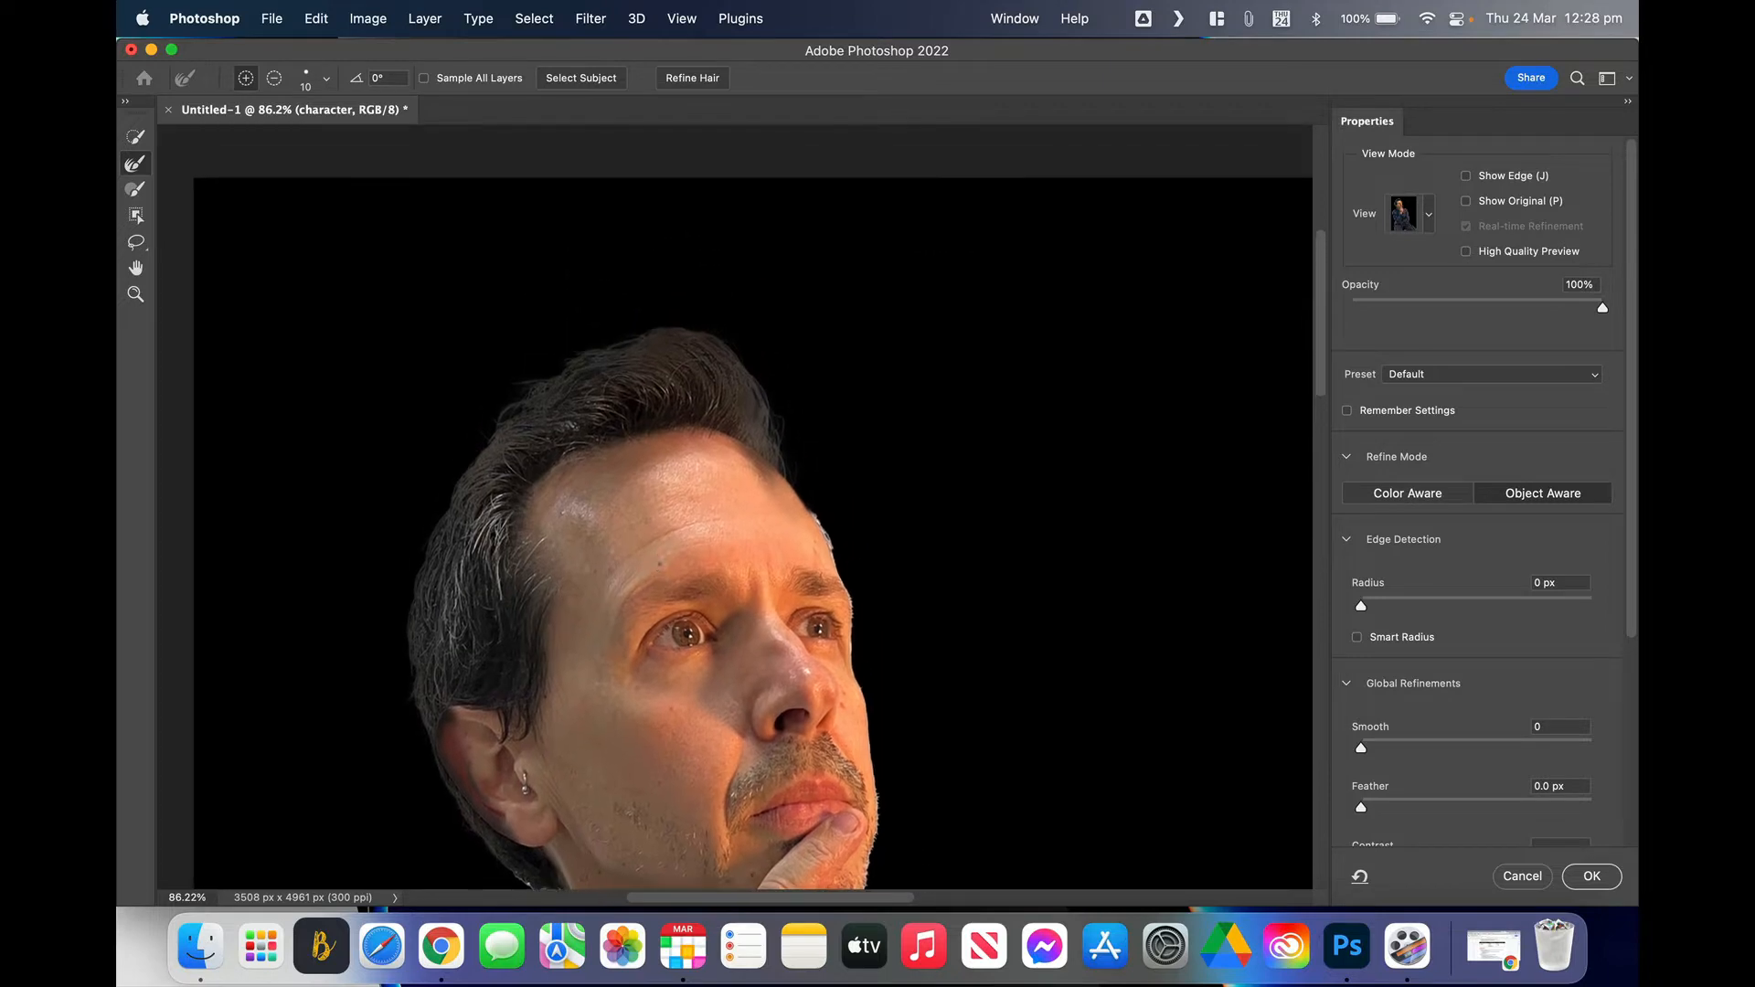
{"action": "key", "text": "super+plus"}
{"action": "key", "text": "super+plus"}
{"action": "scroll", "coordinate": [659, 564], "scroll_direction": "up", "scroll_amount": 2}
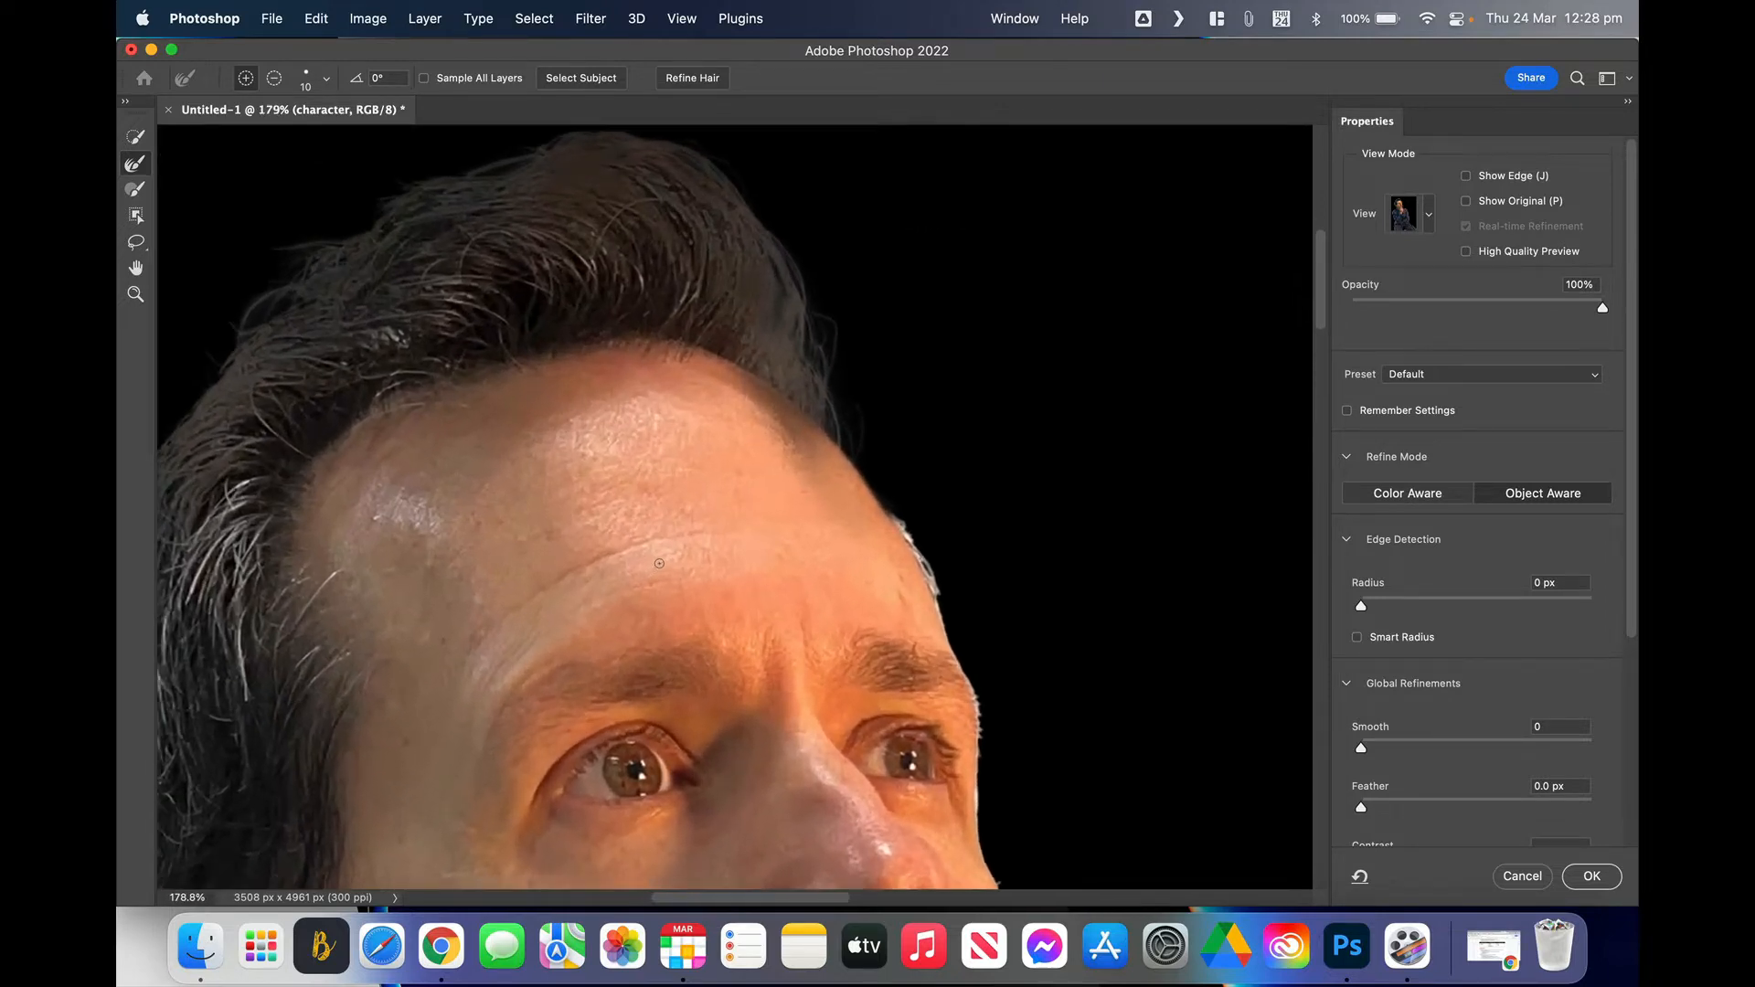
{"action": "scroll", "coordinate": [659, 564], "scroll_direction": "up", "scroll_amount": 3}
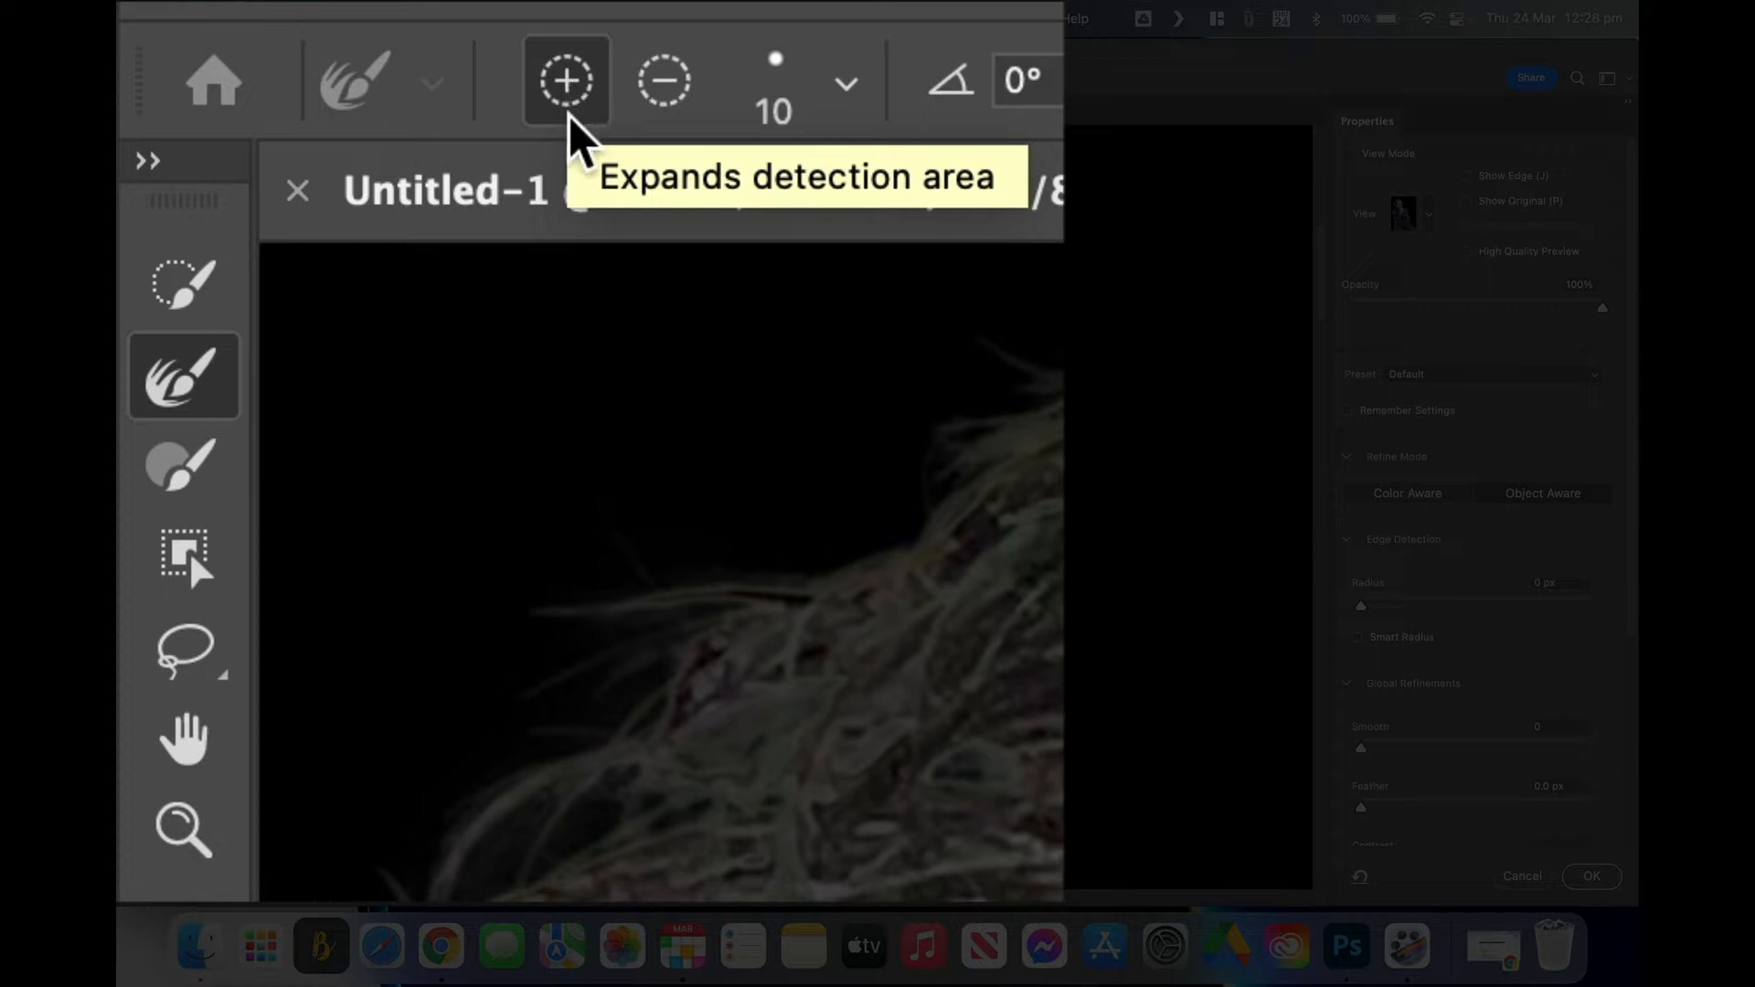
Step: Refine the forehead edge with a size 90 Refine Edge Brush, adding and subtracting refinement
{"action": "left_click", "coordinate": [665, 82]}
{"action": "left_click", "coordinate": [565, 82]}
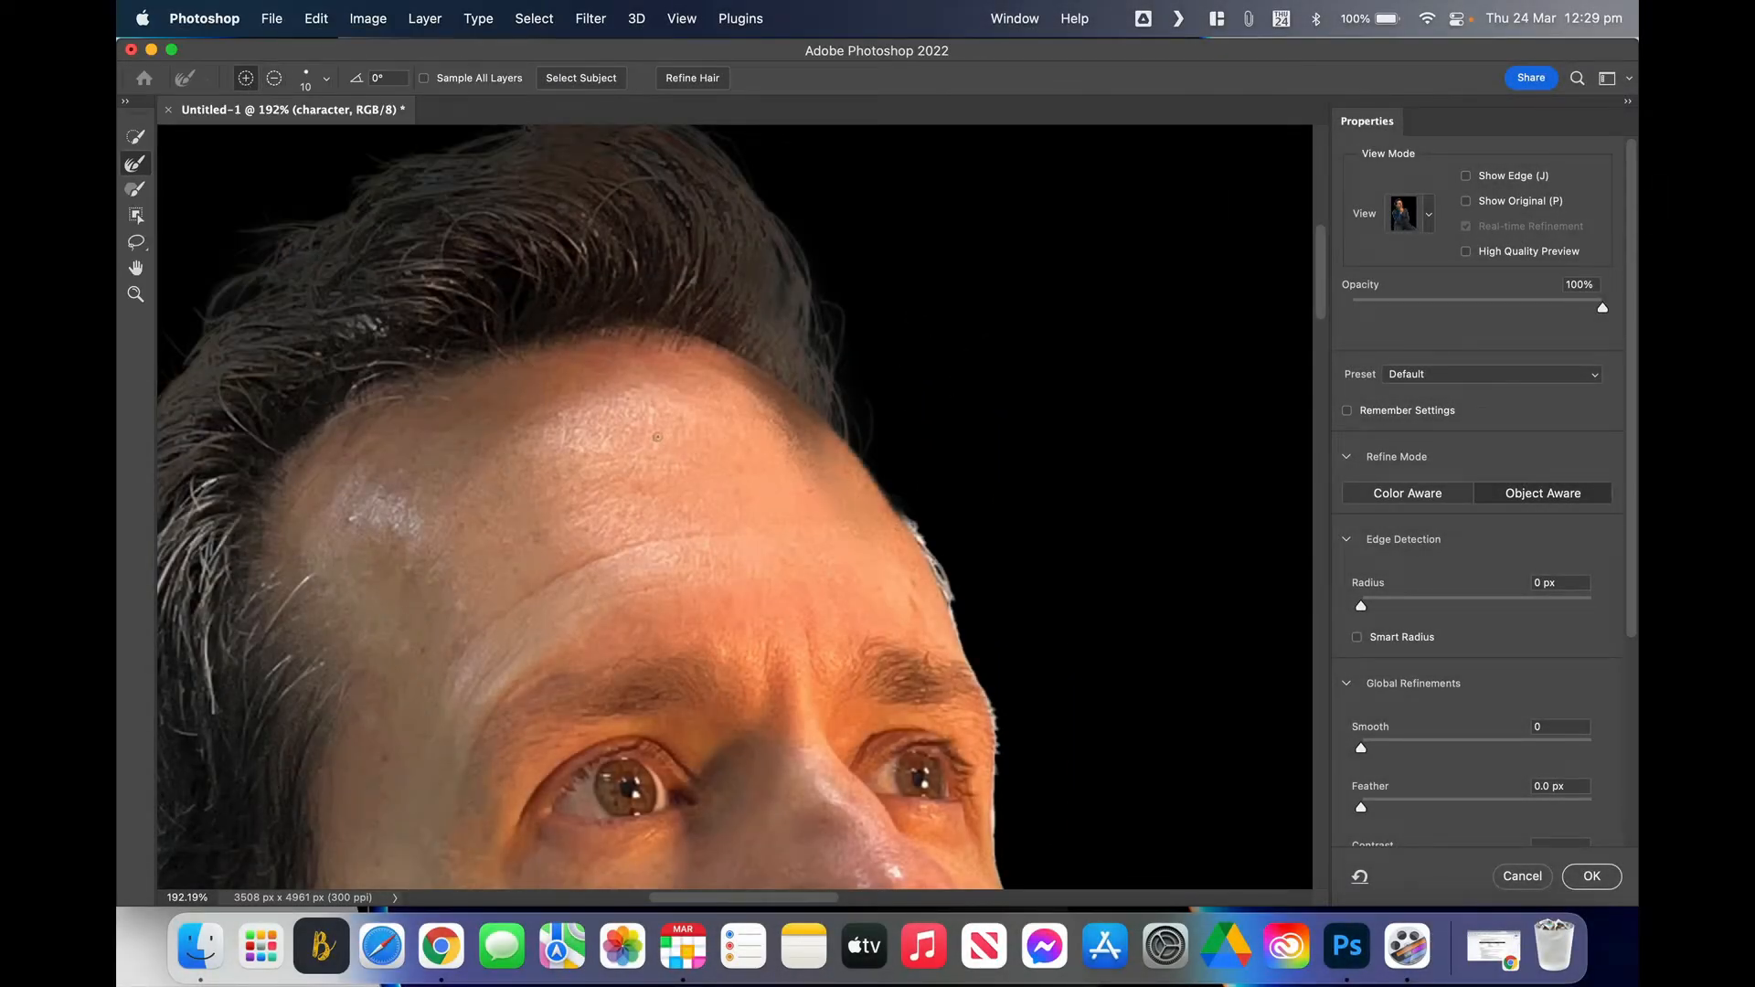
{"action": "mouse_move", "coordinate": [795, 448]}
{"action": "left_mouse_down"}
{"action": "mouse_move", "coordinate": [821, 465]}
{"action": "mouse_move", "coordinate": [782, 439]}
{"action": "mouse_move", "coordinate": [810, 467]}
{"action": "mouse_move", "coordinate": [793, 472]}
{"action": "mouse_move", "coordinate": [830, 488]}
{"action": "mouse_move", "coordinate": [801, 453]}
{"action": "left_mouse_up"}
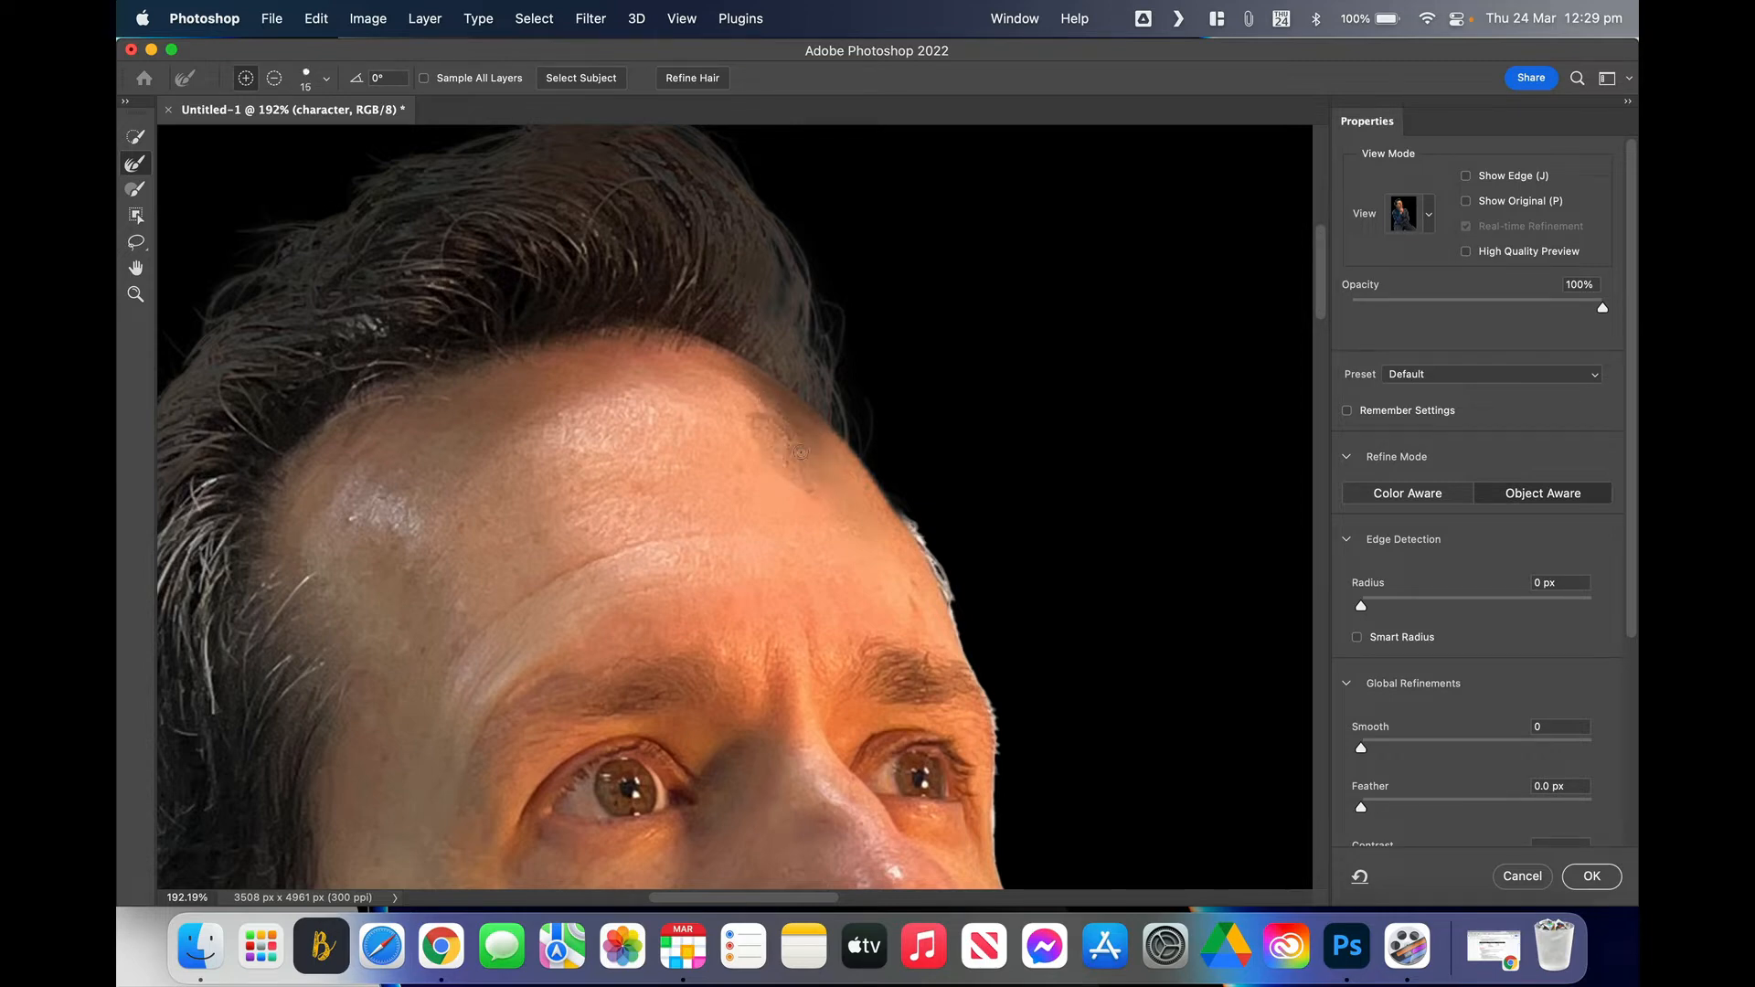
{"action": "key", "text": "bracketright"}
{"action": "key", "text": "bracketright"}
{"action": "key", "text": "bracketright"}
{"action": "key", "text": "bracketright"}
{"action": "key", "text": "bracketright"}
{"action": "key", "text": "bracketright"}
{"action": "key", "text": "bracketright"}
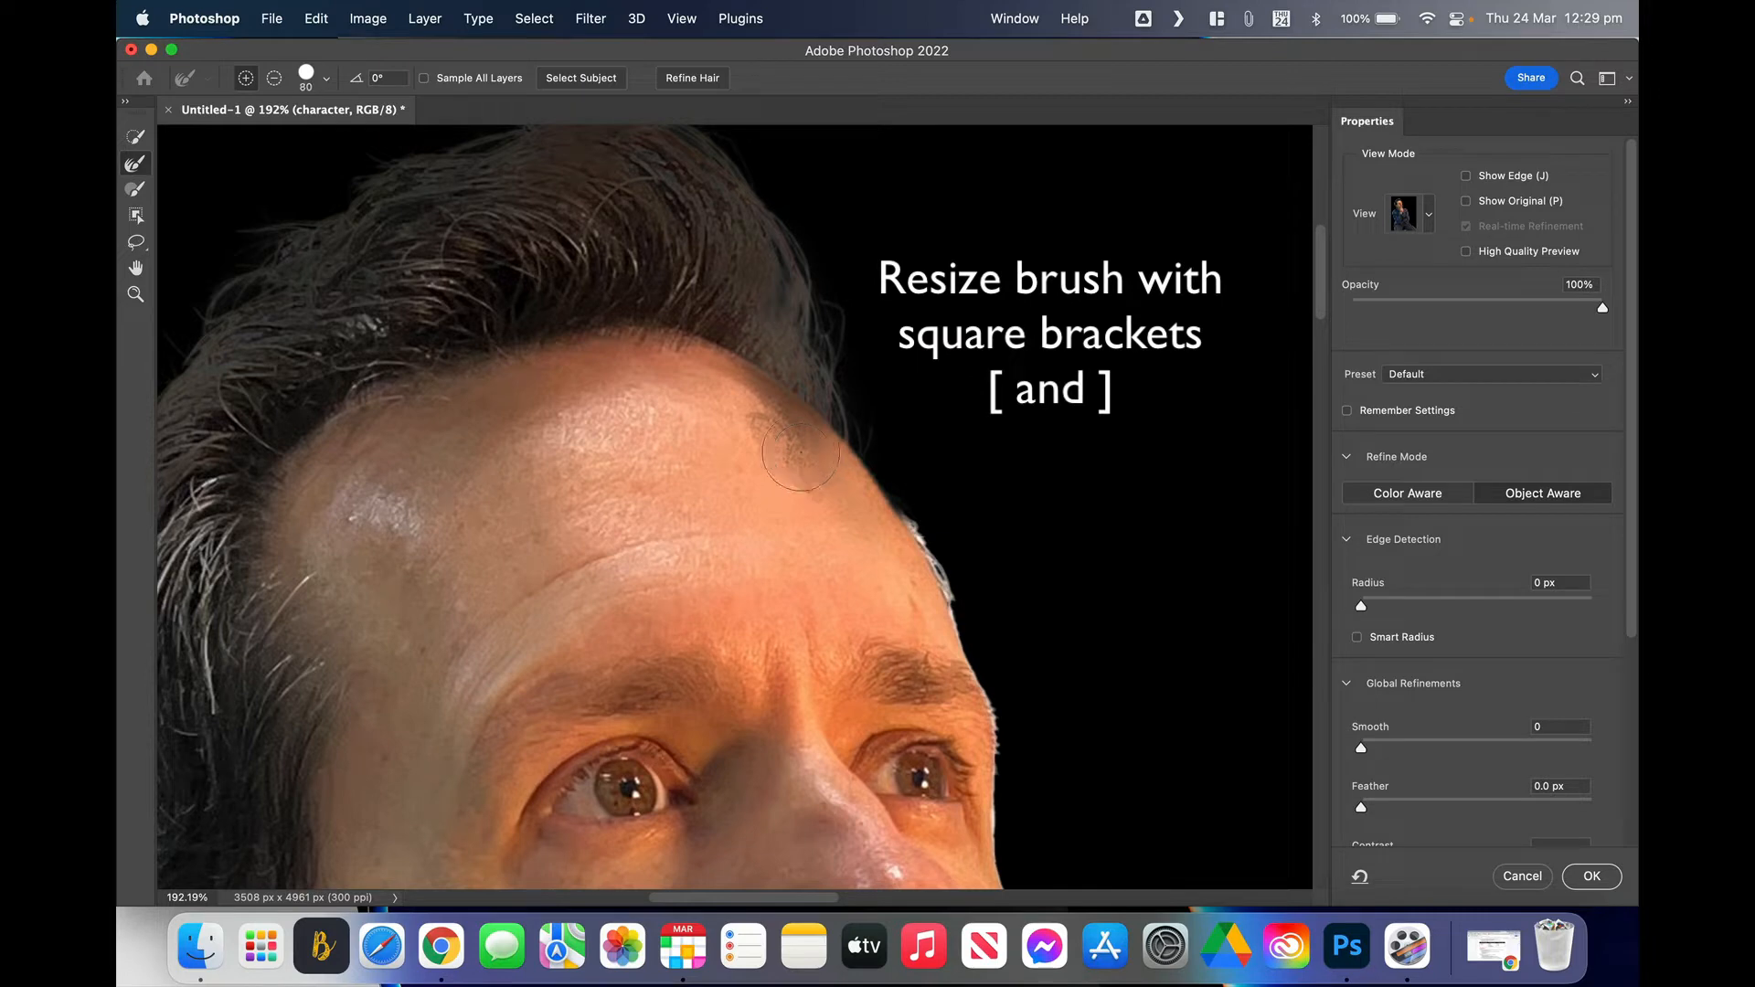
{"action": "key", "text": "bracketright"}
{"action": "key", "text": "bracketright"}
{"action": "key", "text": "bracketright"}
{"action": "key", "text": "bracketright"}
{"action": "key", "text": "bracketright"}
{"action": "key", "text": "bracketleft"}
{"action": "key", "text": "bracketleft"}
{"action": "key", "text": "bracketleft"}
{"action": "key", "text": "bracketleft"}
{"action": "left_click", "coordinate": [274, 77]}
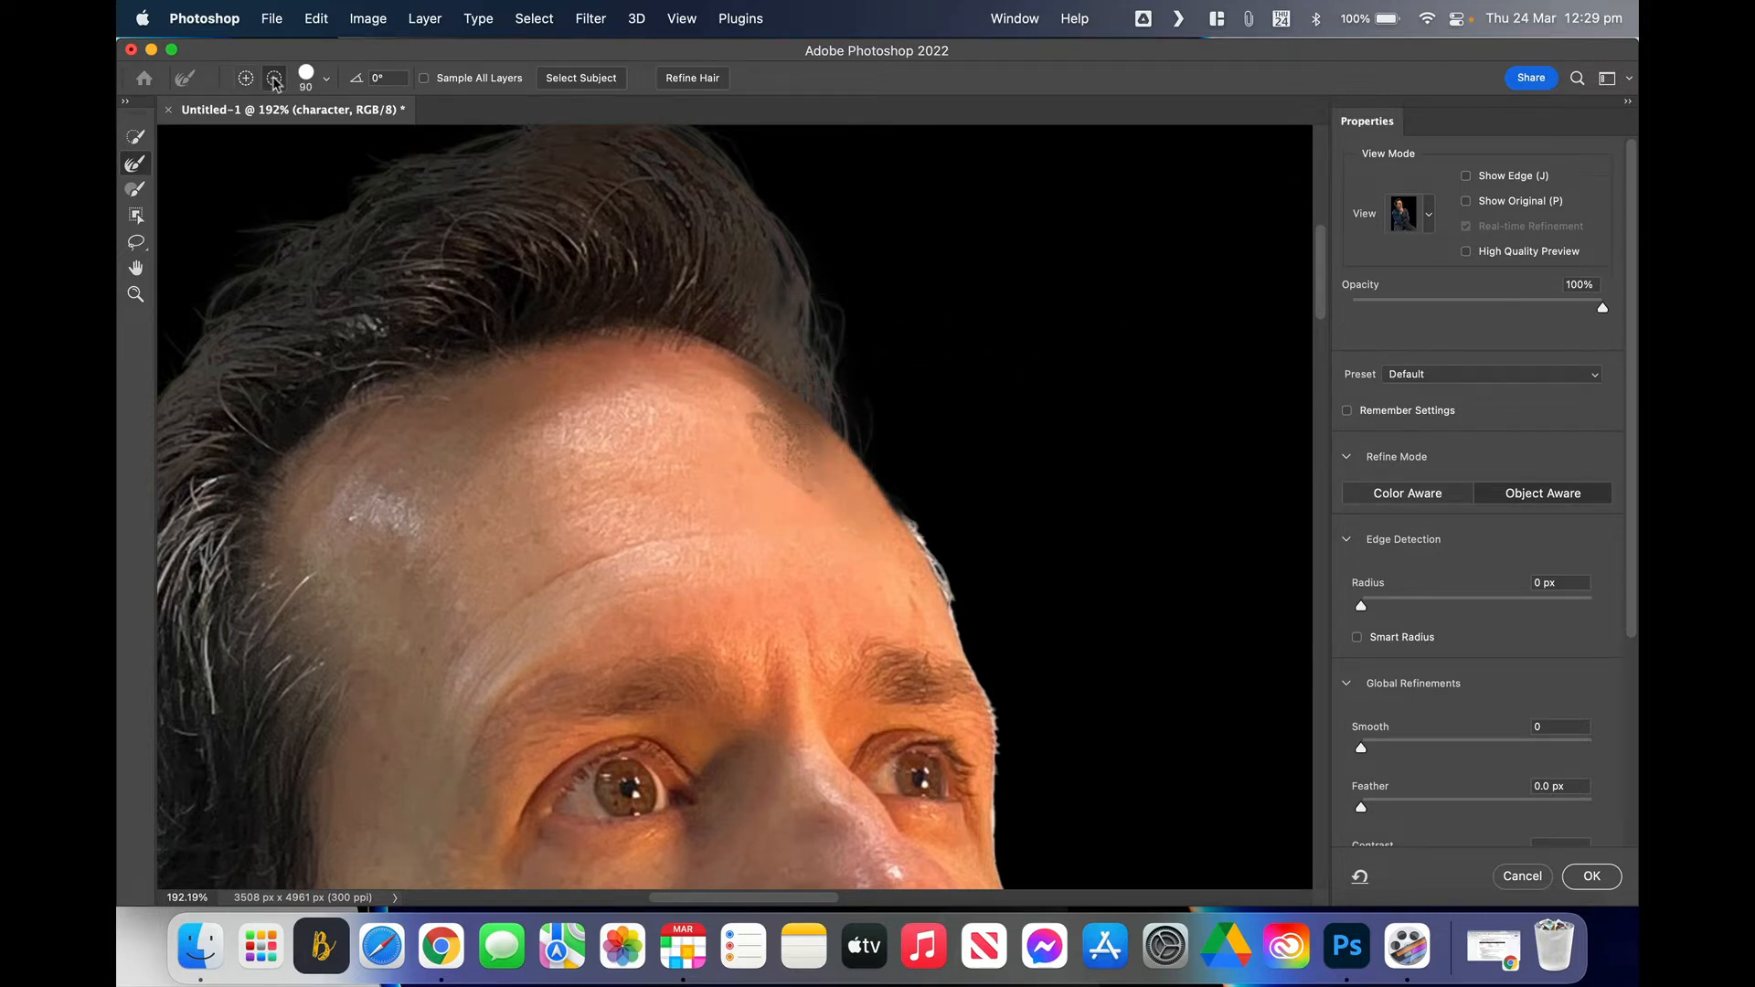
{"action": "mouse_move", "coordinate": [759, 448]}
{"action": "left_mouse_down"}
{"action": "mouse_move", "coordinate": [768, 470]}
{"action": "mouse_move", "coordinate": [744, 447]}
{"action": "mouse_move", "coordinate": [777, 468]}
{"action": "mouse_move", "coordinate": [710, 396]}
{"action": "mouse_move", "coordinate": [771, 441]}
{"action": "left_mouse_up"}
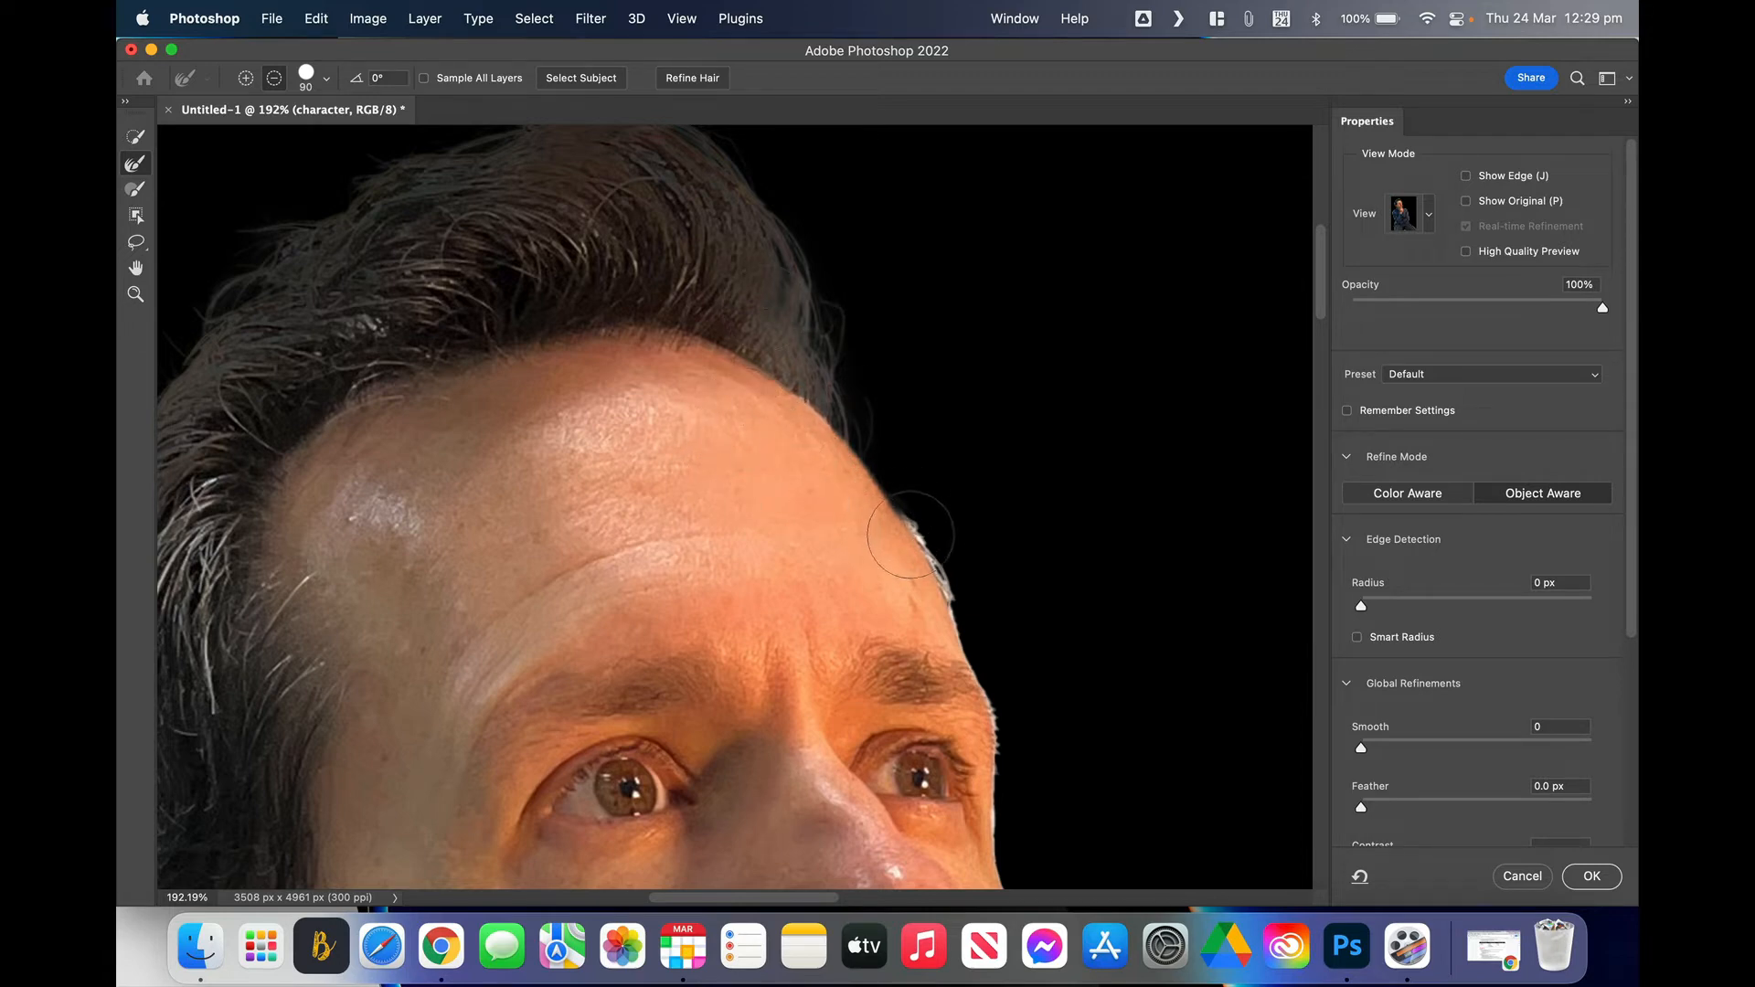
{"action": "left_click_drag", "start_coordinate": [910, 528], "coordinate": [881, 492]}
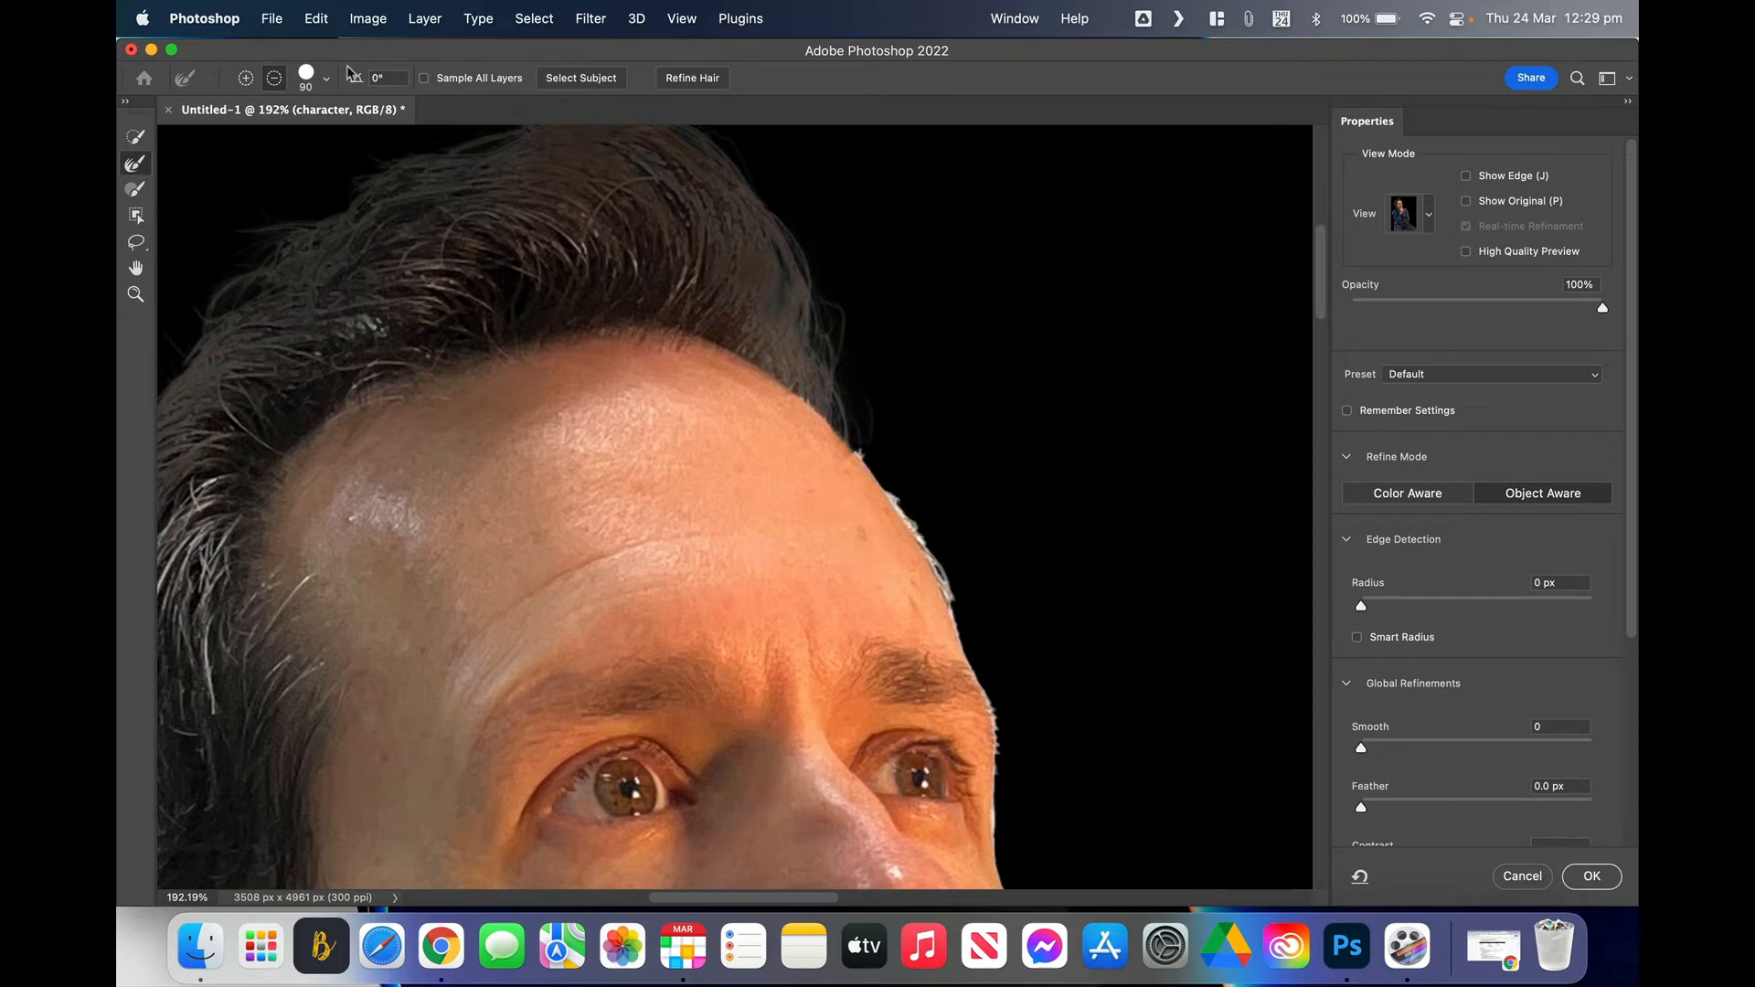
{"action": "left_click", "coordinate": [245, 77]}
{"action": "left_click_drag", "start_coordinate": [897, 494], "coordinate": [923, 542]}
{"action": "left_click", "coordinate": [274, 79]}
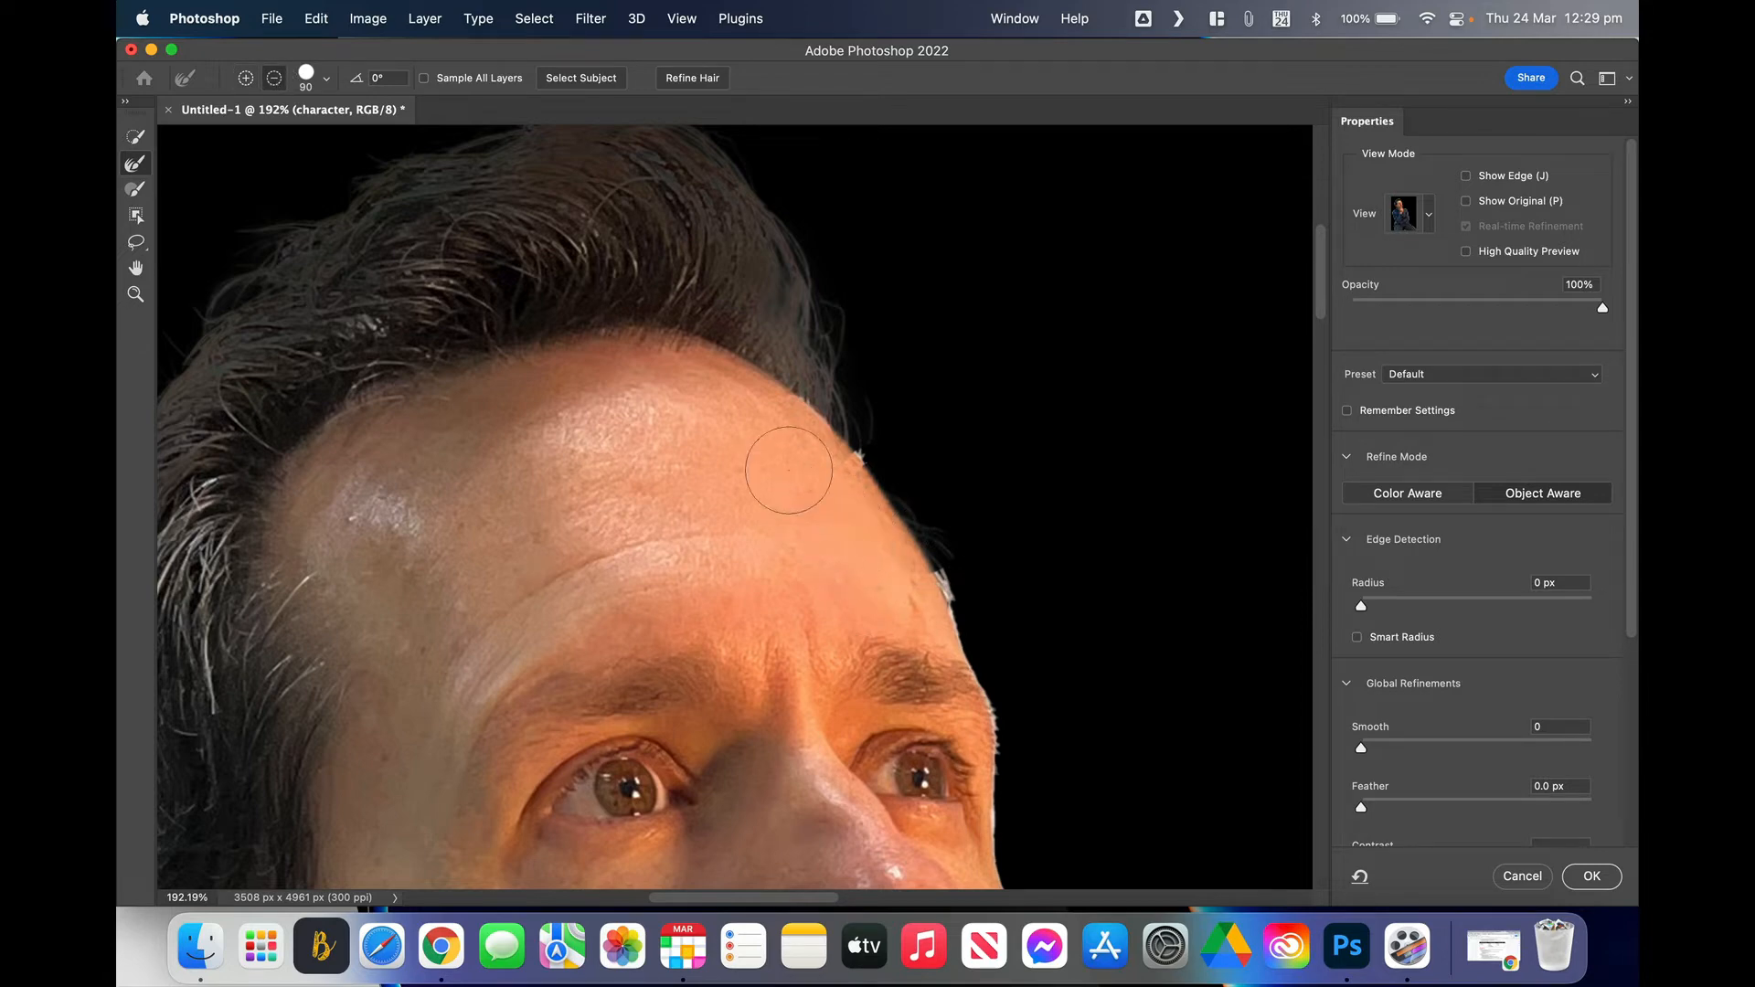
Step: Refine the brow and collar edges with the brush shrunk to 20, then zoom out
{"action": "key", "text": "bracketleft"}
{"action": "key", "text": "bracketleft"}
{"action": "key", "text": "bracketleft"}
{"action": "key", "text": "bracketleft"}
{"action": "key", "text": "bracketleft"}
{"action": "key", "text": "bracketleft"}
{"action": "key", "text": "bracketleft"}
{"action": "scroll", "coordinate": [953, 546], "scroll_direction": "up", "scroll_amount": 5}
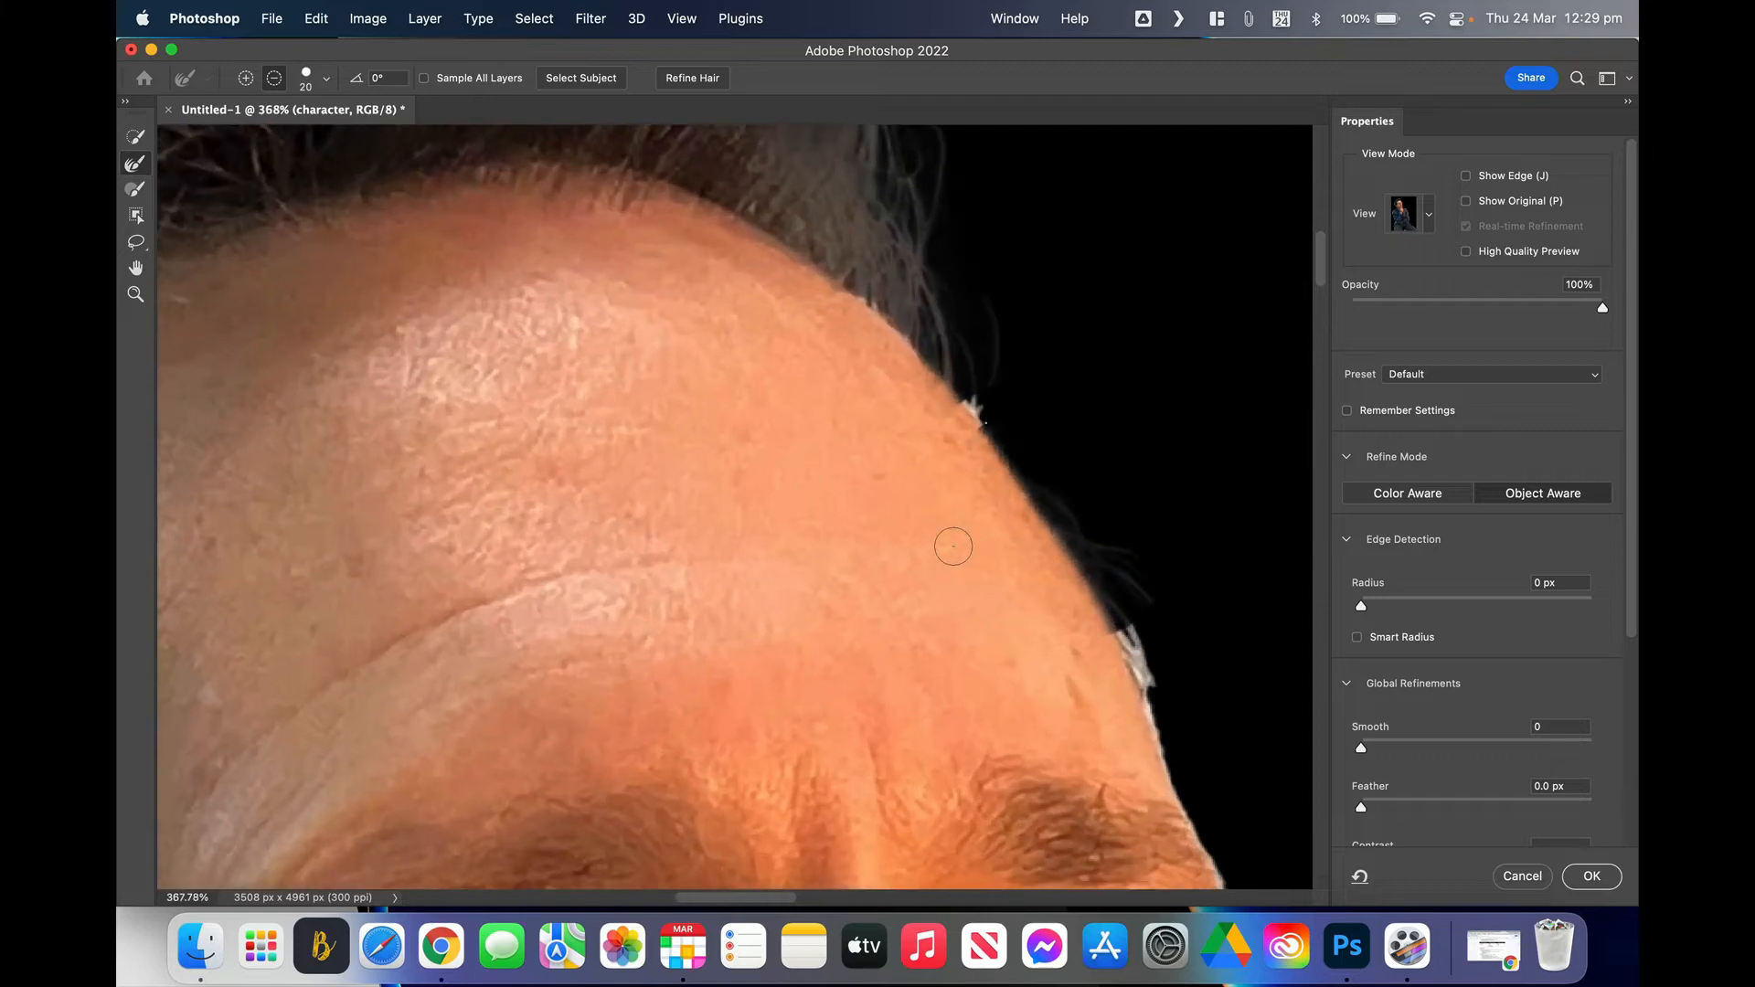
{"action": "scroll", "coordinate": [954, 546], "scroll_direction": "right", "scroll_amount": 5}
{"action": "scroll", "coordinate": [953, 547], "scroll_direction": "down", "scroll_amount": 2}
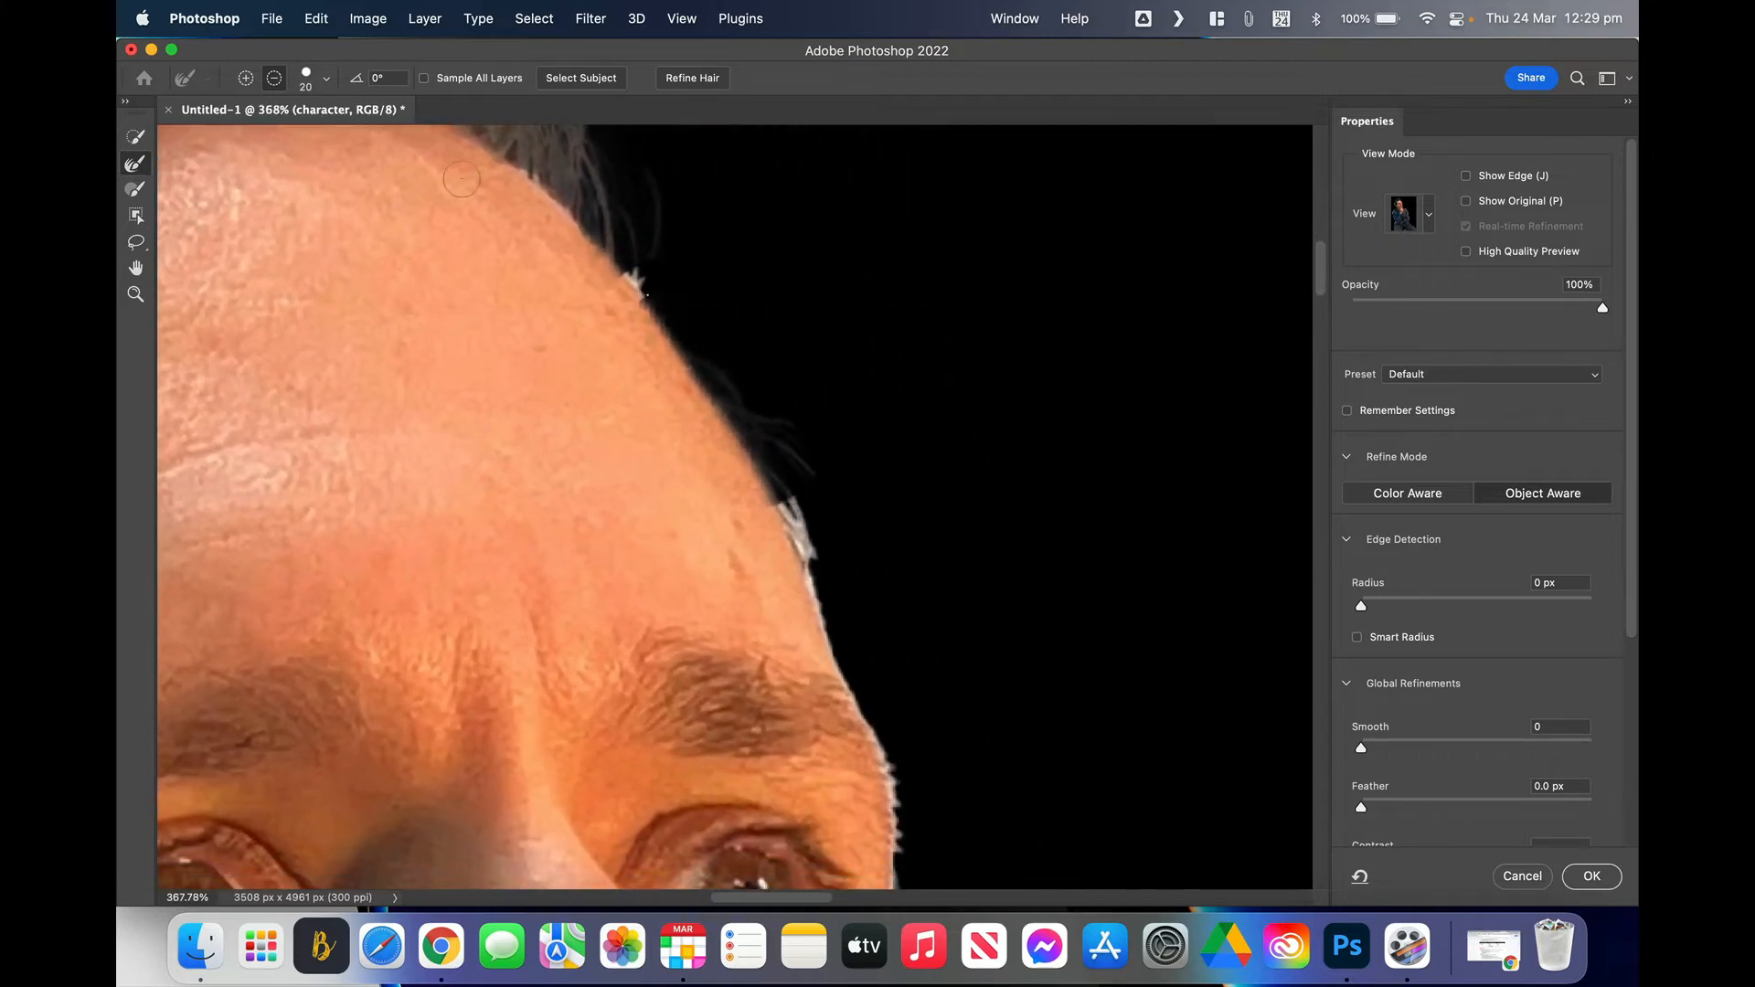
{"action": "left_click", "coordinate": [247, 80]}
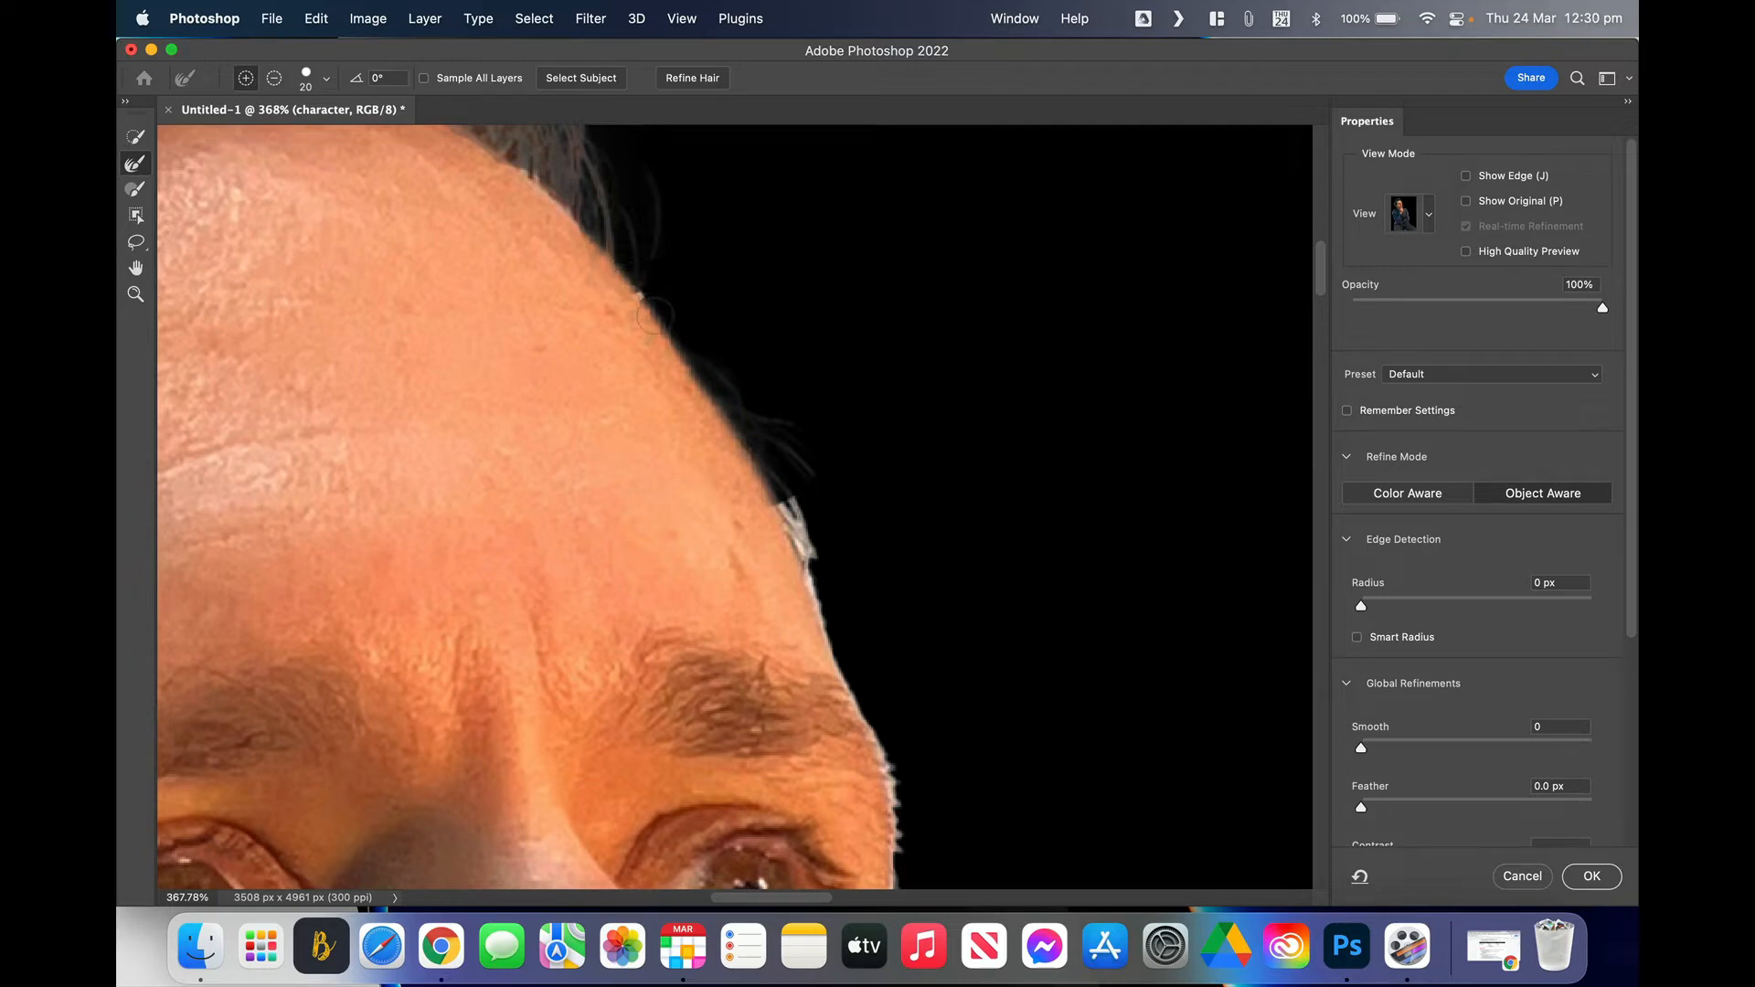
{"action": "left_click", "coordinate": [645, 295]}
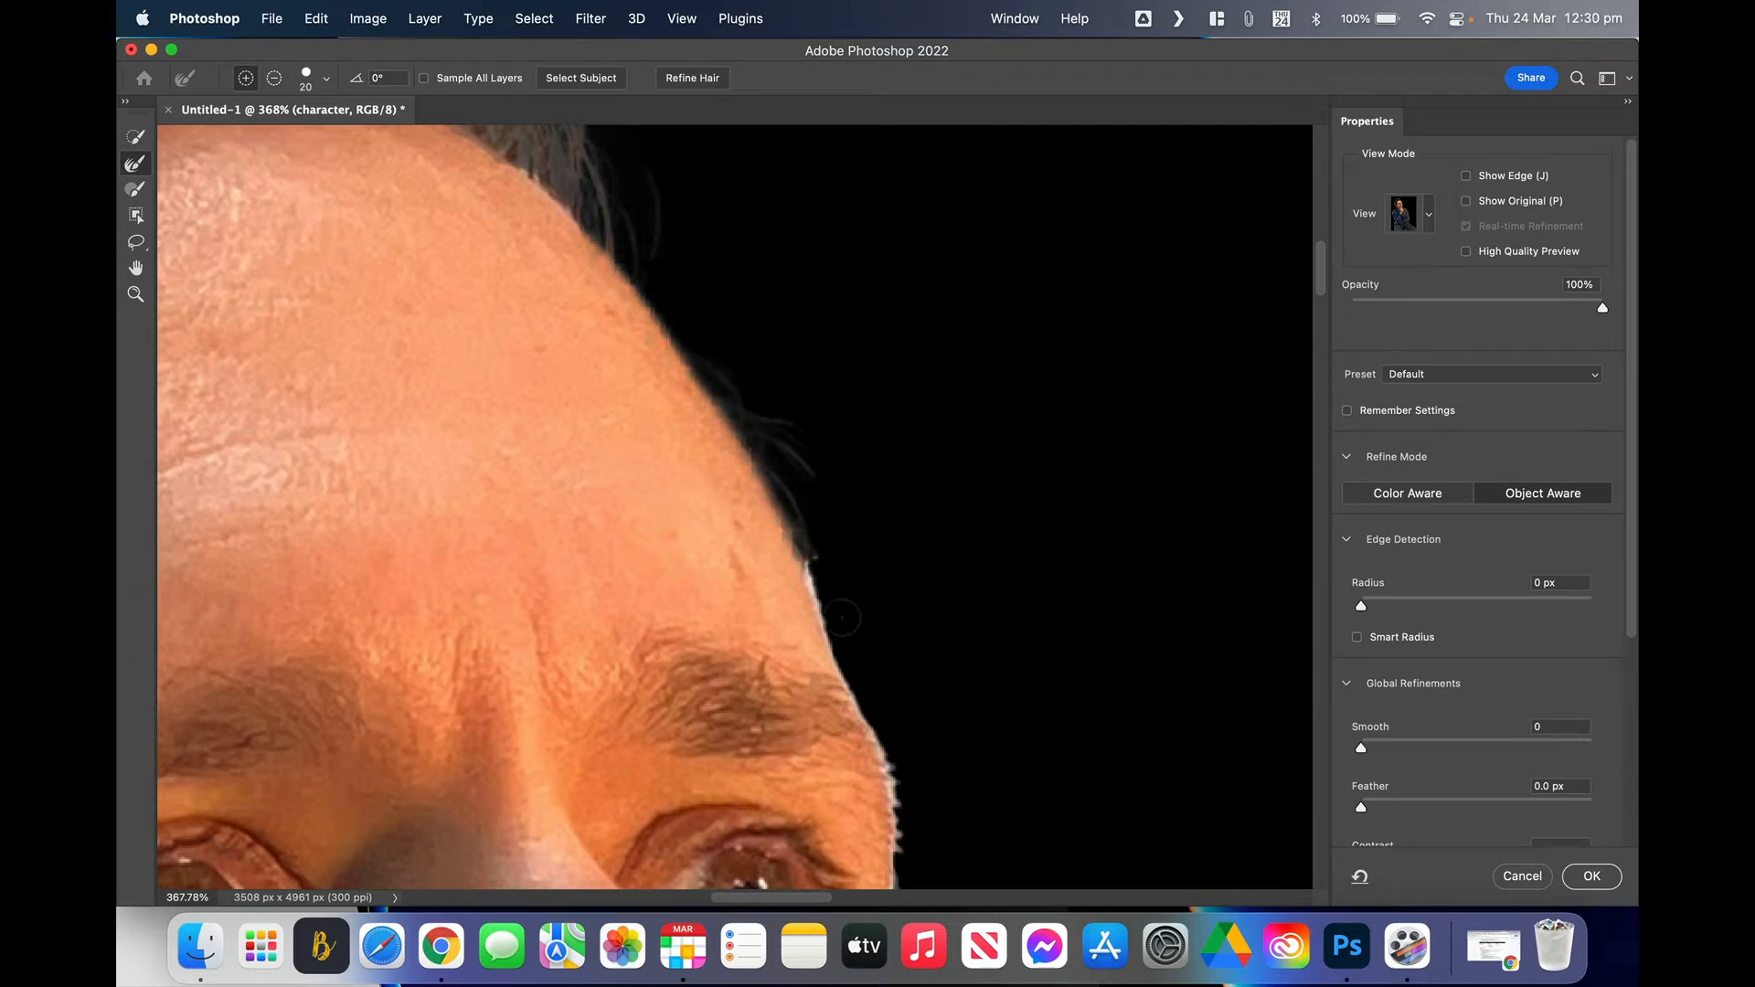
{"action": "scroll", "coordinate": [795, 521], "scroll_direction": "down", "scroll_amount": 5}
{"action": "scroll", "coordinate": [795, 521], "scroll_direction": "right", "scroll_amount": 2}
{"action": "mouse_move", "coordinate": [704, 192]}
{"action": "left_mouse_down"}
{"action": "mouse_move", "coordinate": [782, 514]}
{"action": "mouse_move", "coordinate": [815, 790]}
{"action": "left_mouse_up"}
{"action": "scroll", "coordinate": [964, 475], "scroll_direction": "down", "scroll_amount": 8}
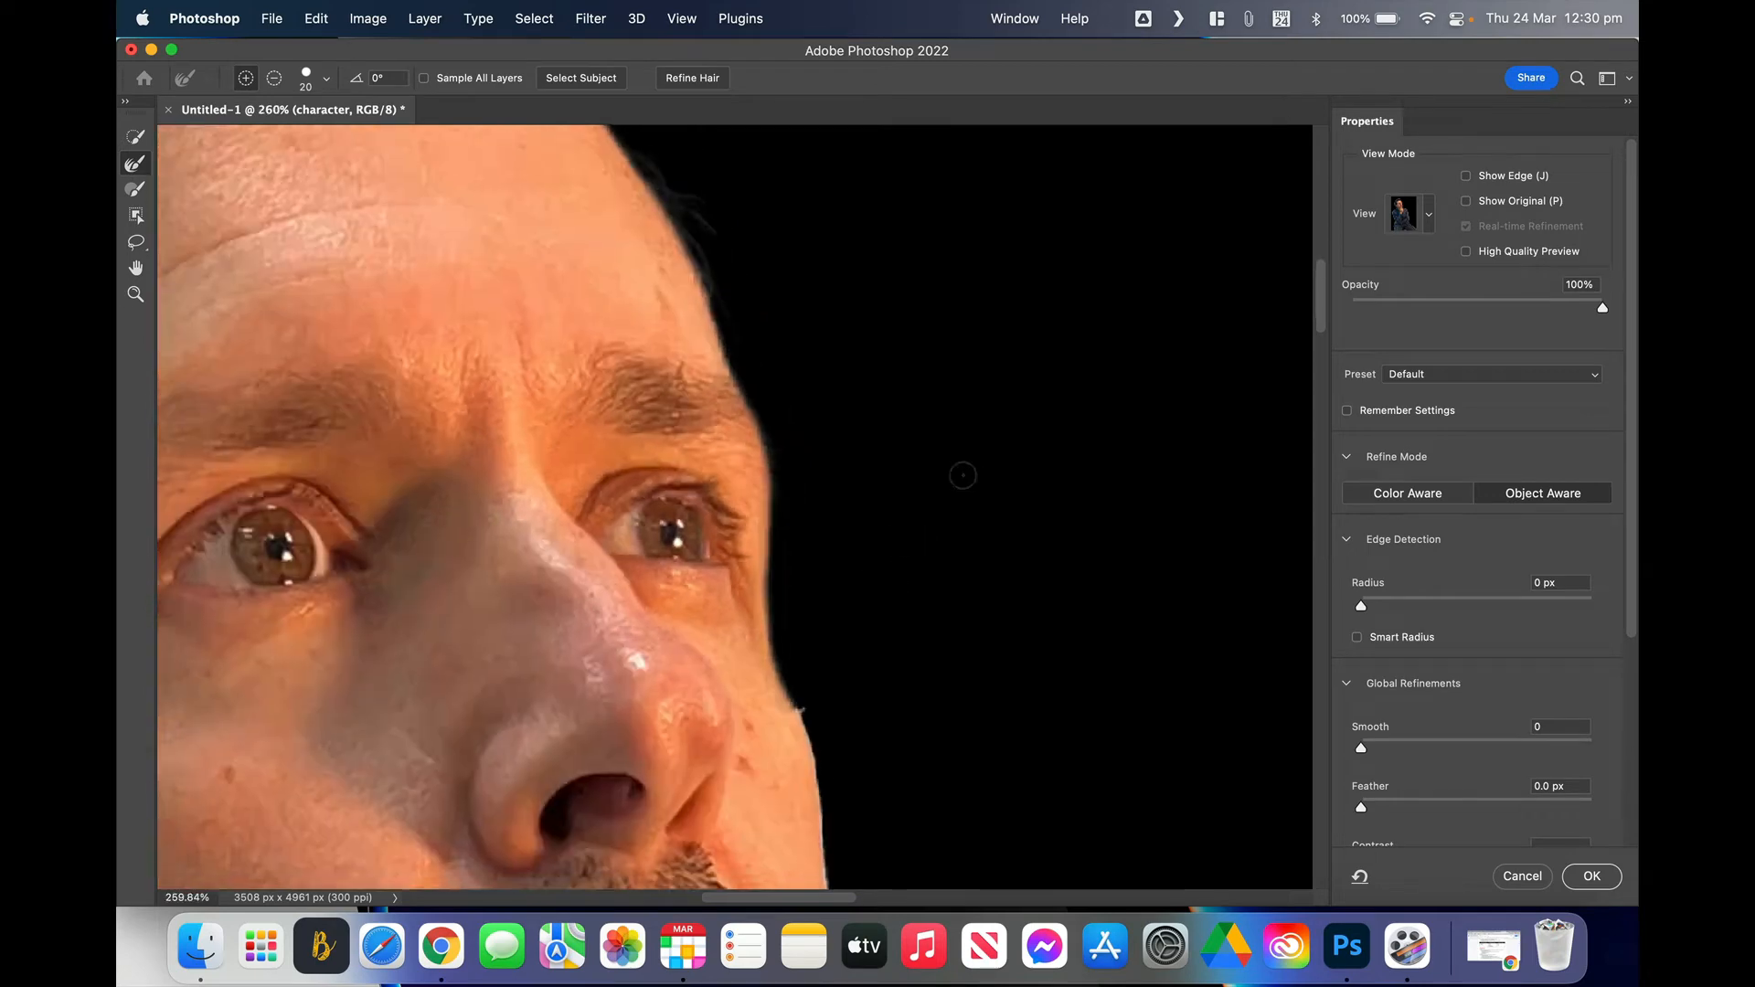
{"action": "scroll", "coordinate": [354, 794], "scroll_direction": "up", "scroll_amount": 4}
{"action": "scroll", "coordinate": [354, 794], "scroll_direction": "down", "scroll_amount": 5}
{"action": "scroll", "coordinate": [673, 403], "scroll_direction": "up", "scroll_amount": 6}
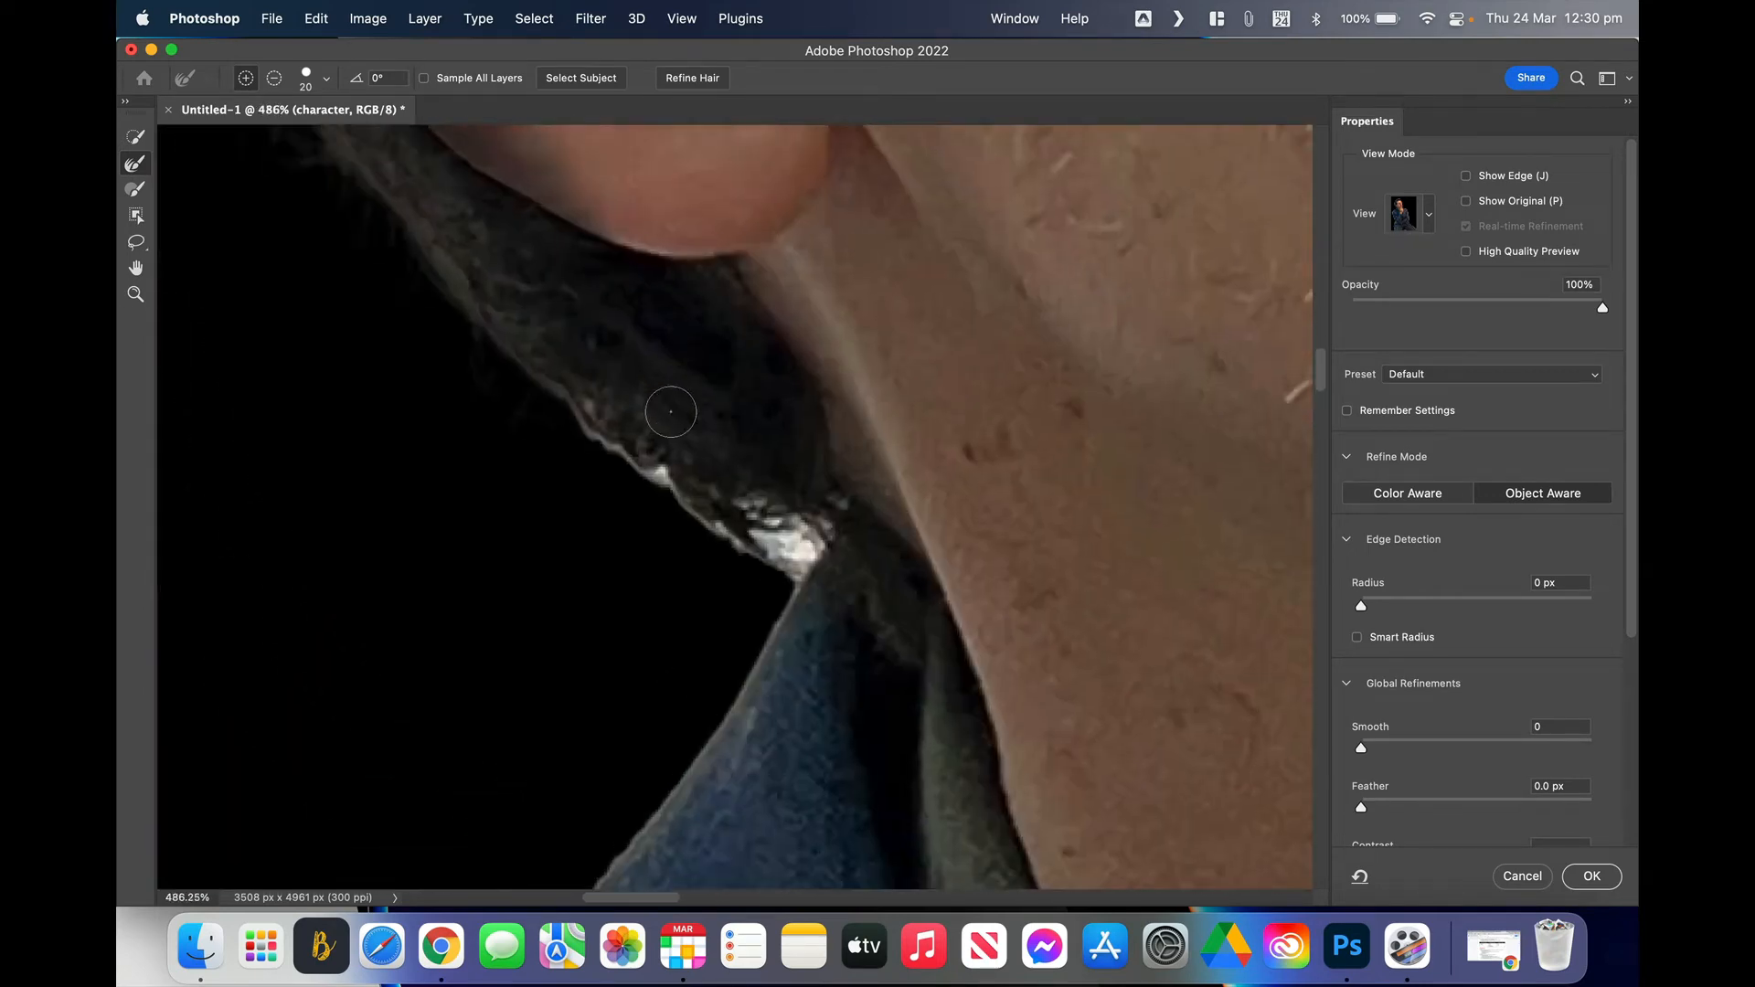
{"action": "left_click", "coordinate": [801, 538]}
{"action": "scroll", "coordinate": [801, 537], "scroll_direction": "down", "scroll_amount": 3}
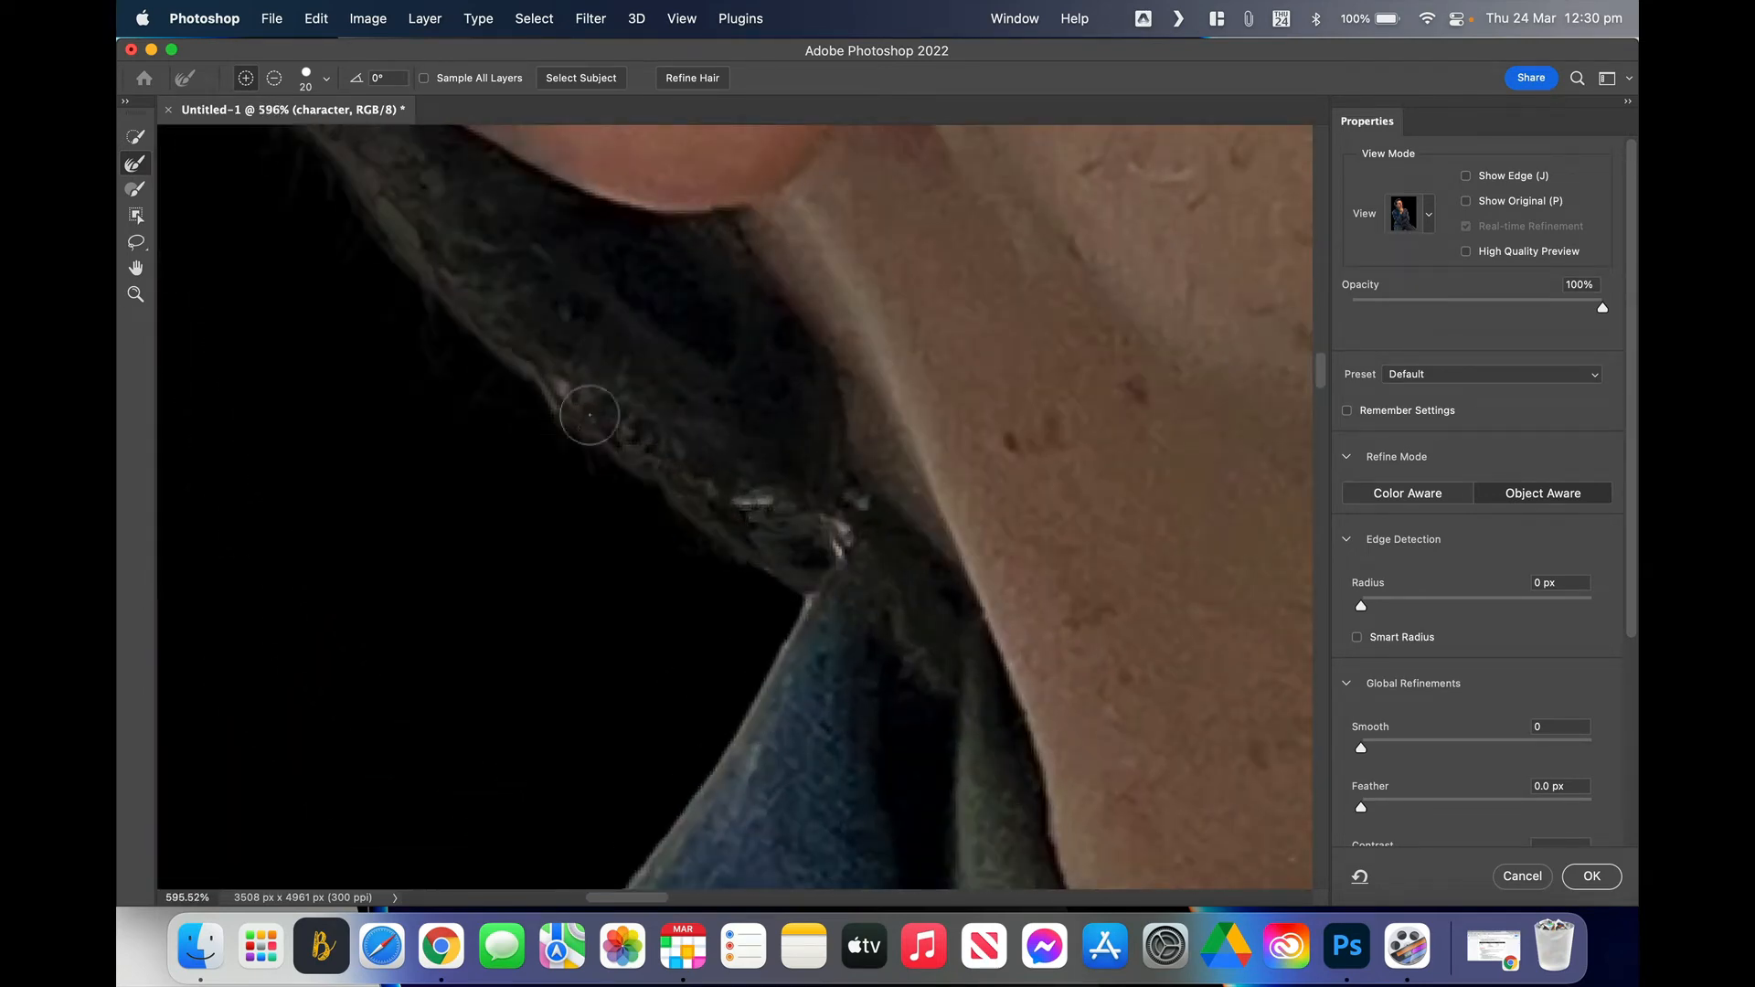
{"action": "scroll", "coordinate": [810, 527], "scroll_direction": "down", "scroll_amount": 8}
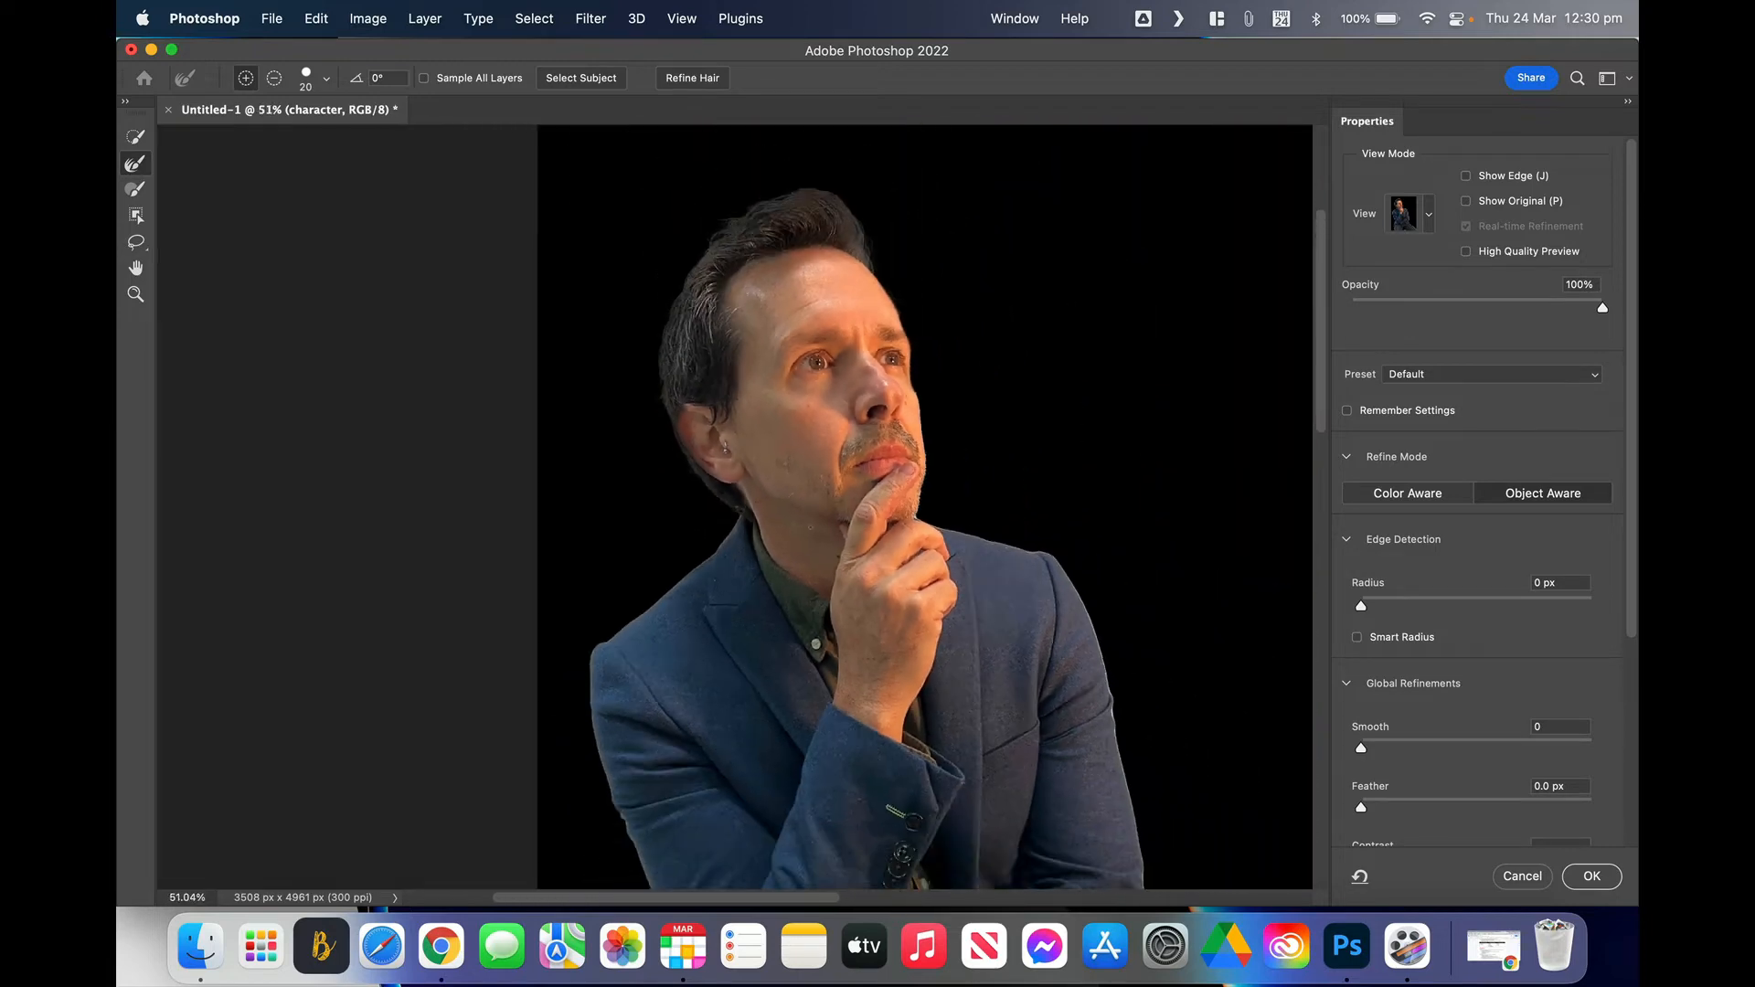
Step: Set Output To to Layer Mask and confirm Select and Mask with OK
{"action": "scroll", "coordinate": [810, 527], "scroll_direction": "down", "scroll_amount": 1}
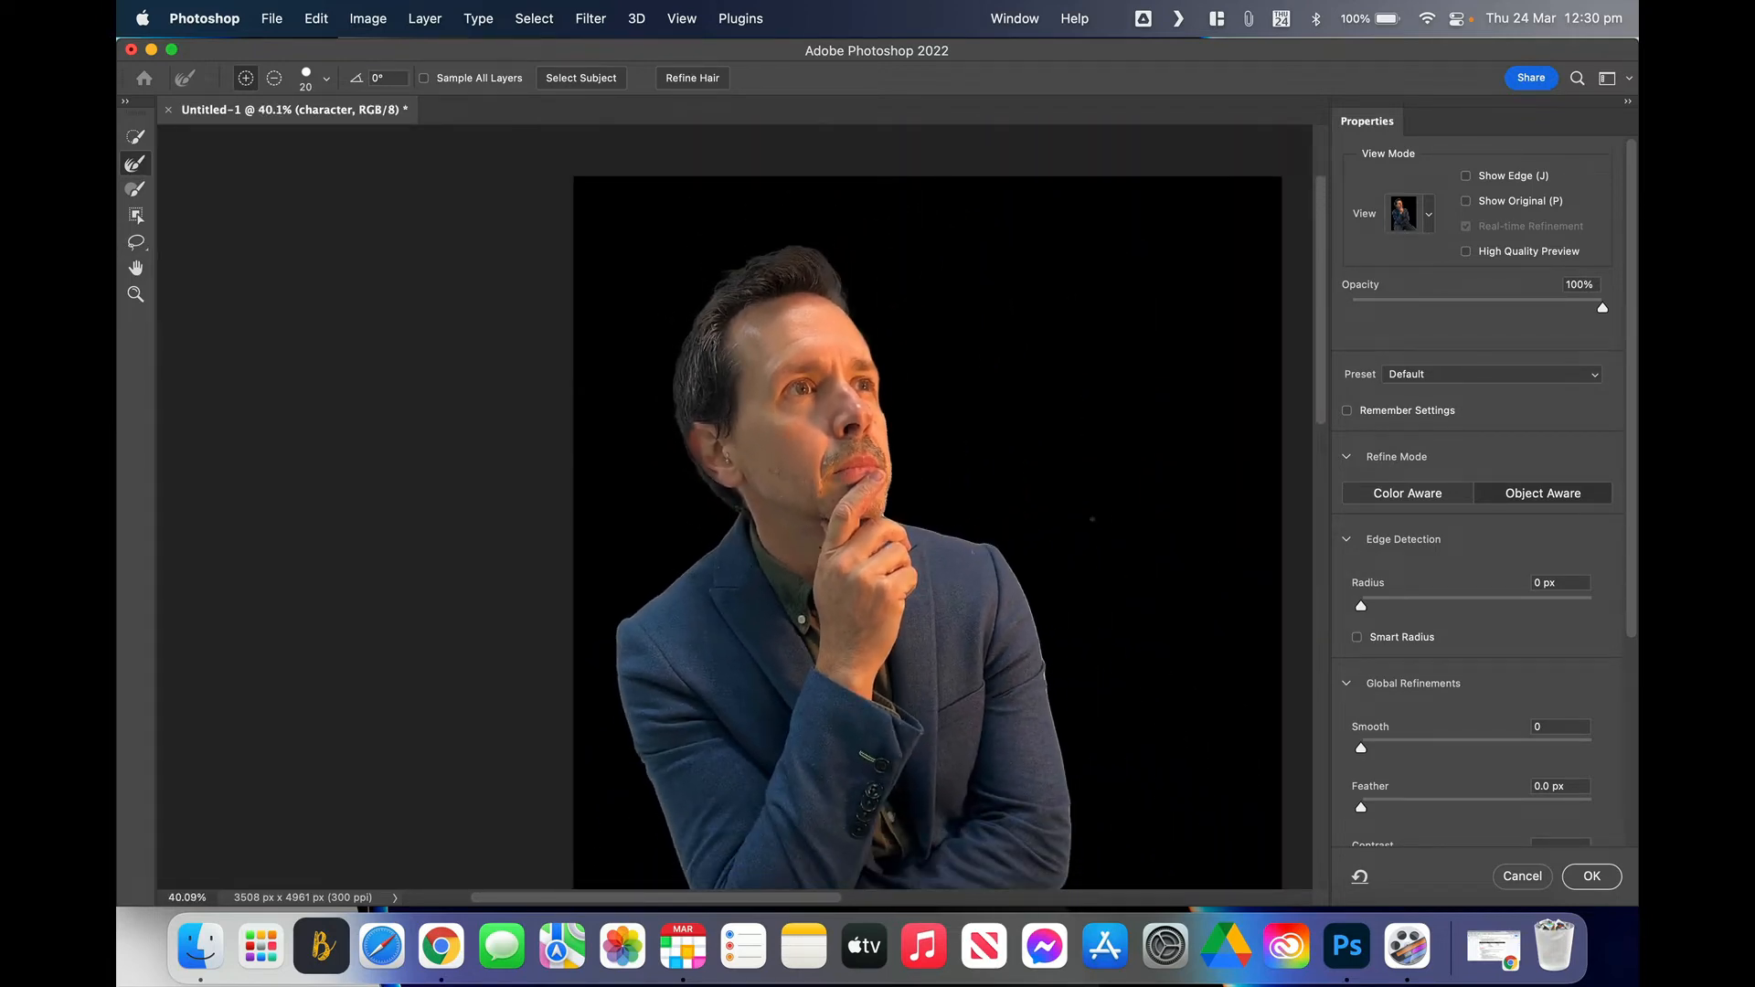
{"action": "scroll", "coordinate": [928, 530], "scroll_direction": "down", "scroll_amount": 5}
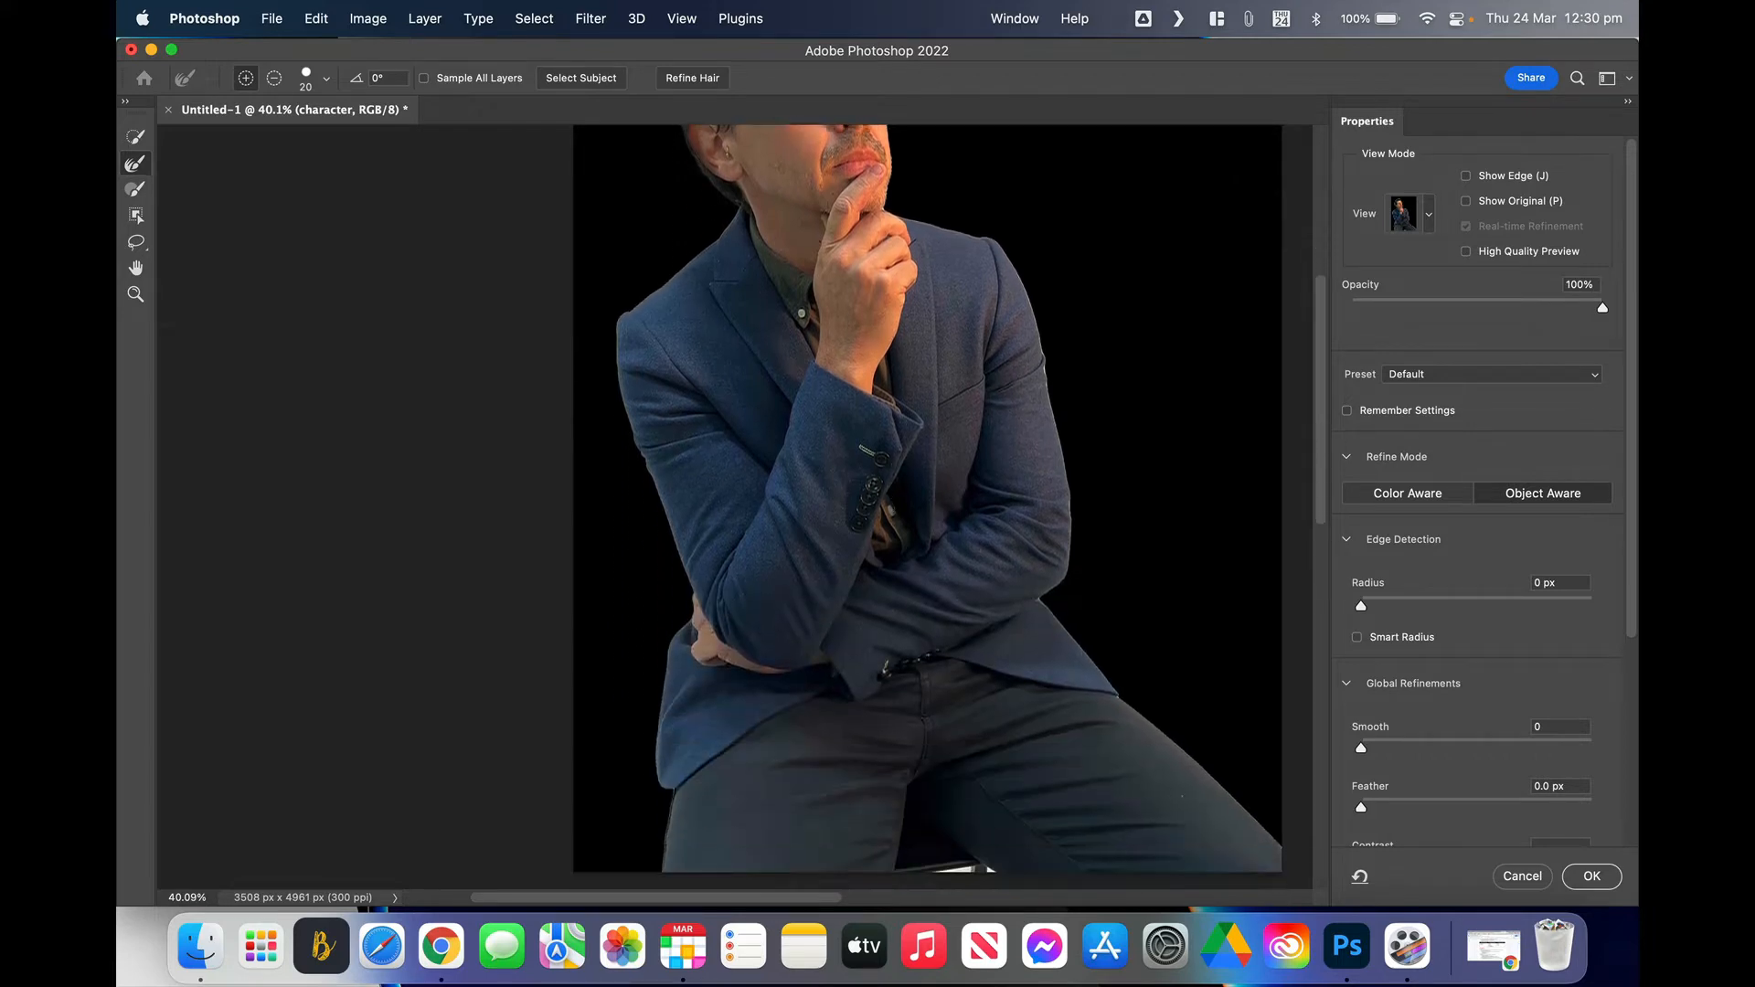
{"action": "scroll", "coordinate": [928, 530], "scroll_direction": "up", "scroll_amount": 5}
{"action": "scroll", "coordinate": [1454, 595], "scroll_direction": "down", "scroll_amount": 5}
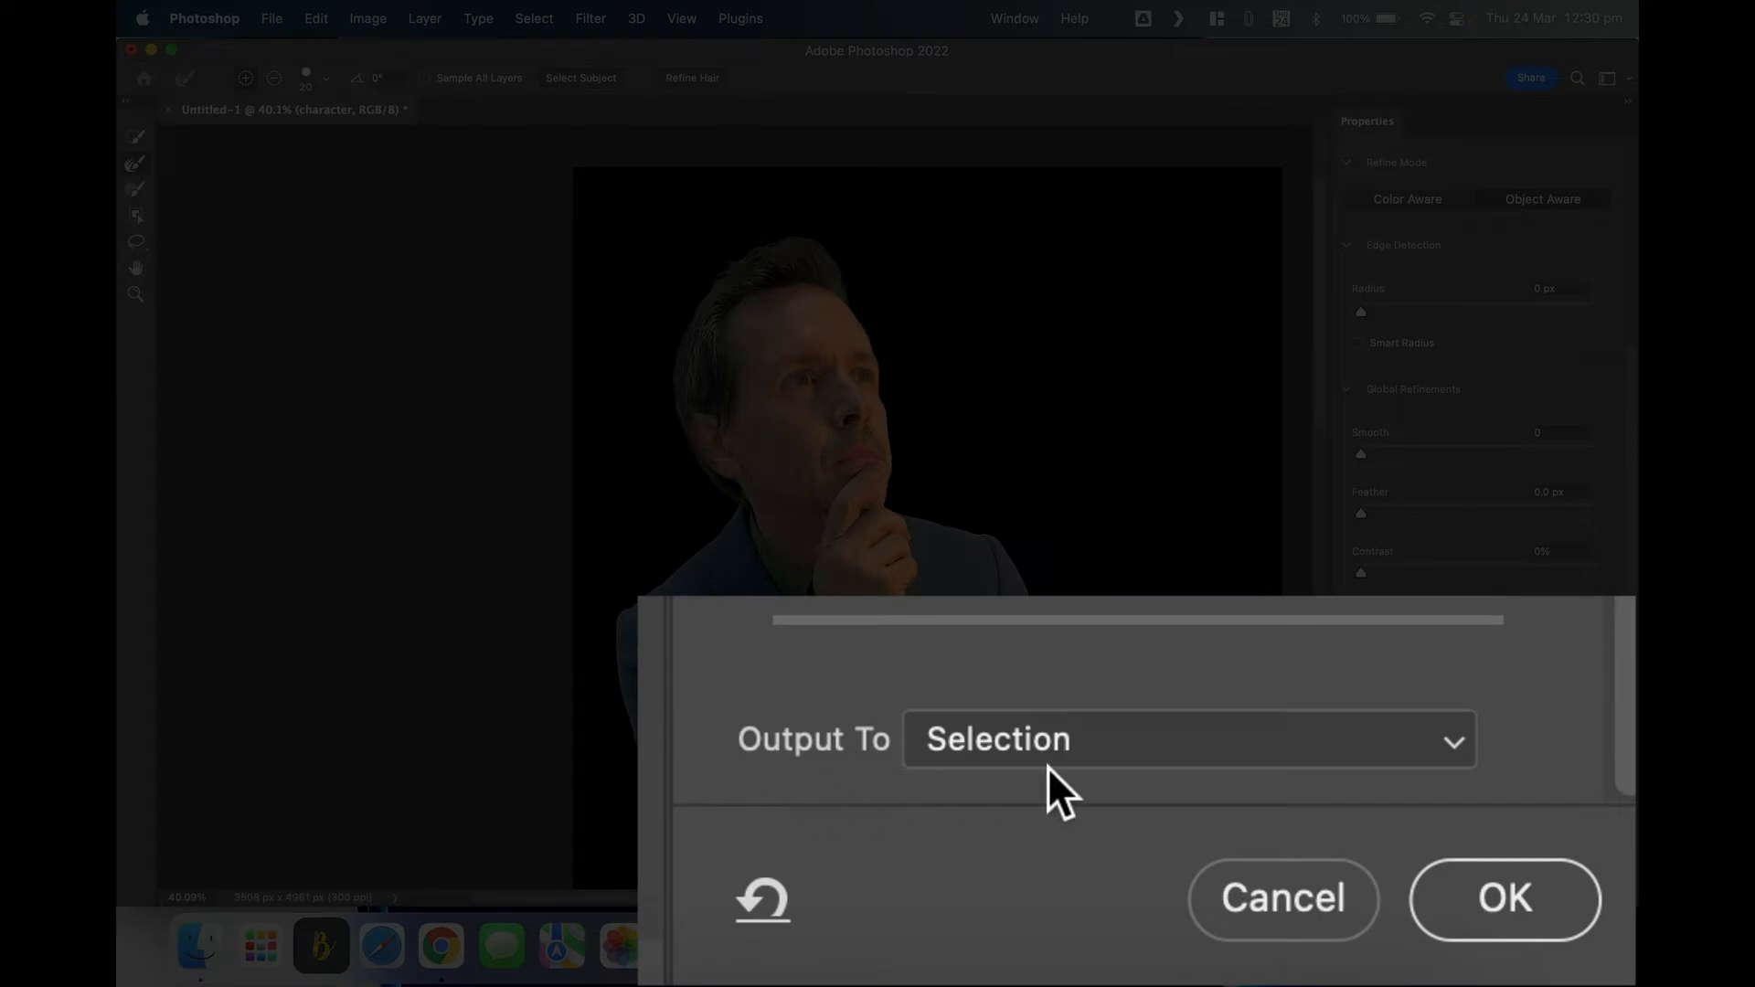
{"action": "left_click", "coordinate": [1071, 738]}
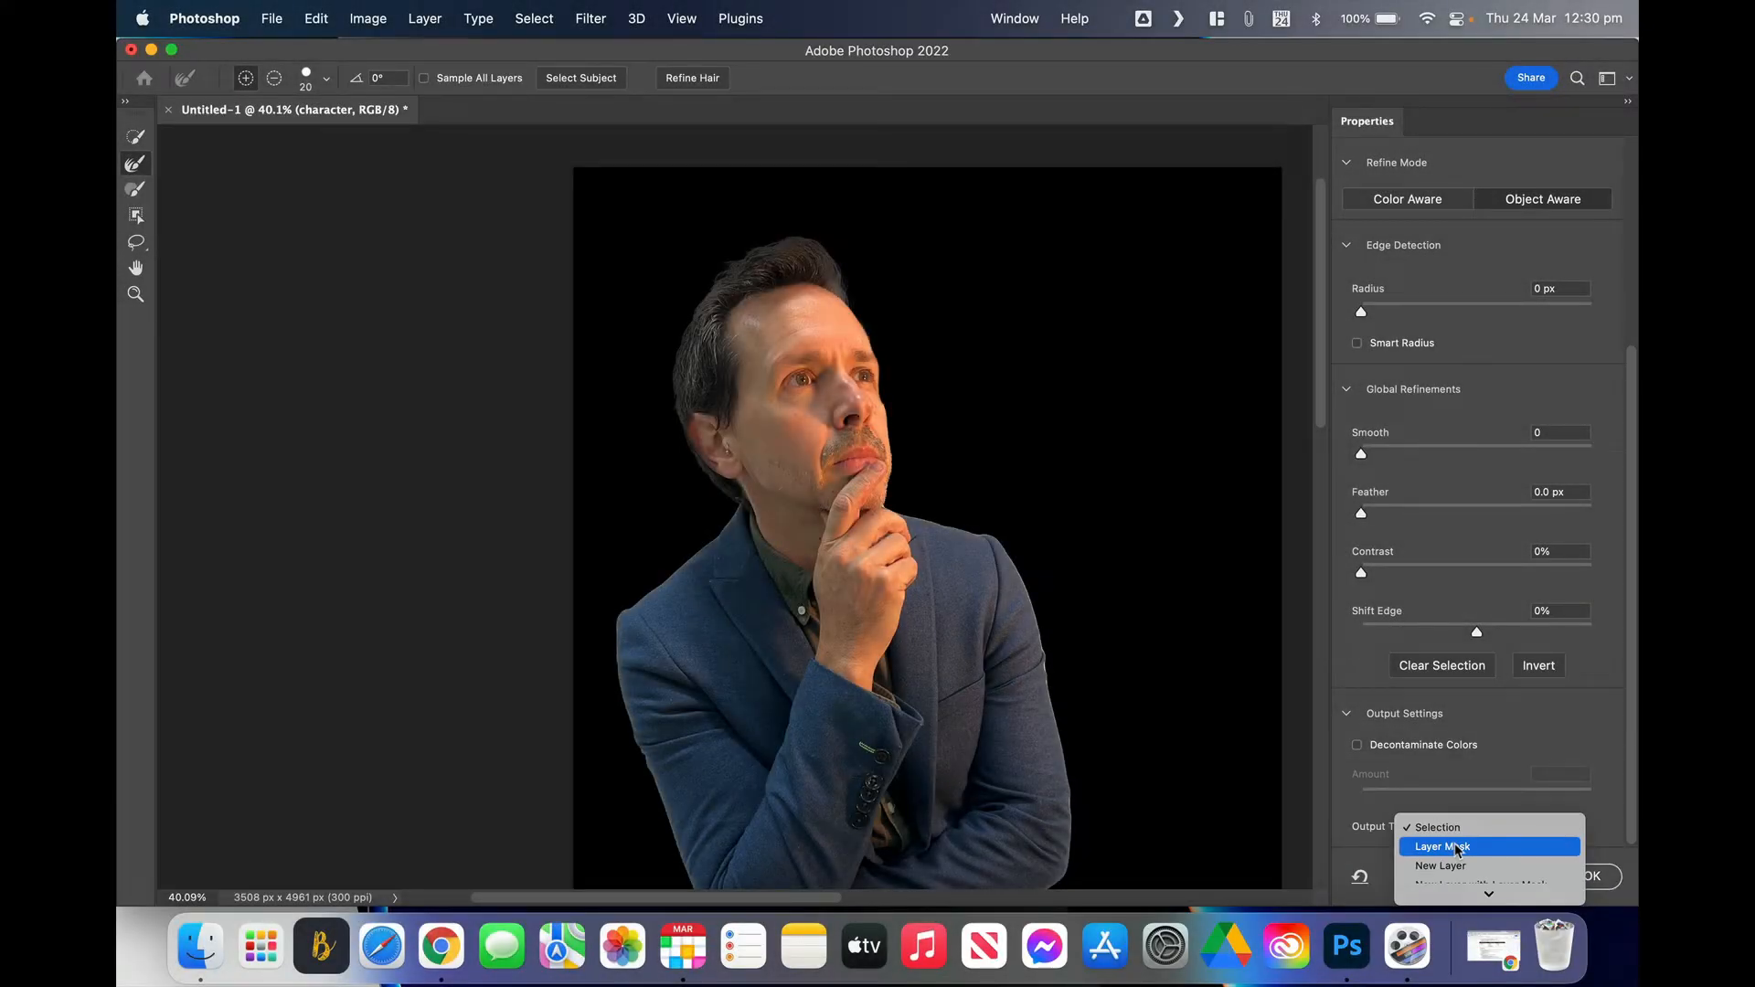
{"action": "left_click", "coordinate": [1457, 848]}
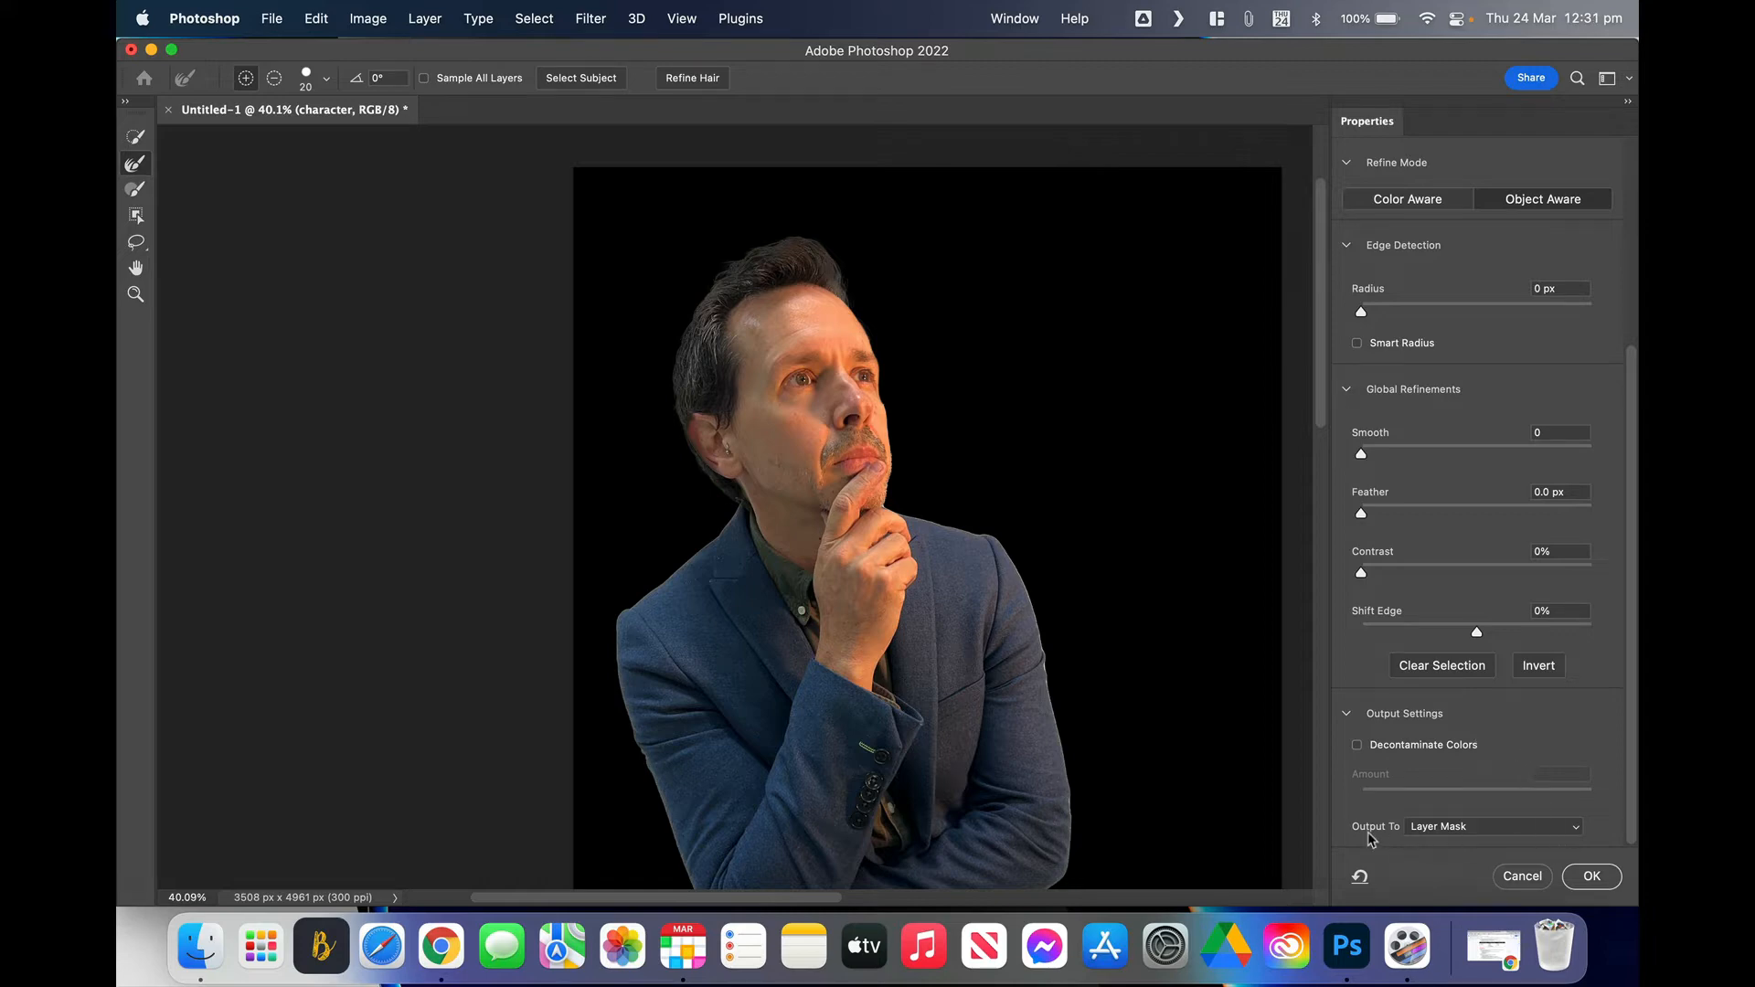
{"action": "left_click", "coordinate": [1592, 875]}
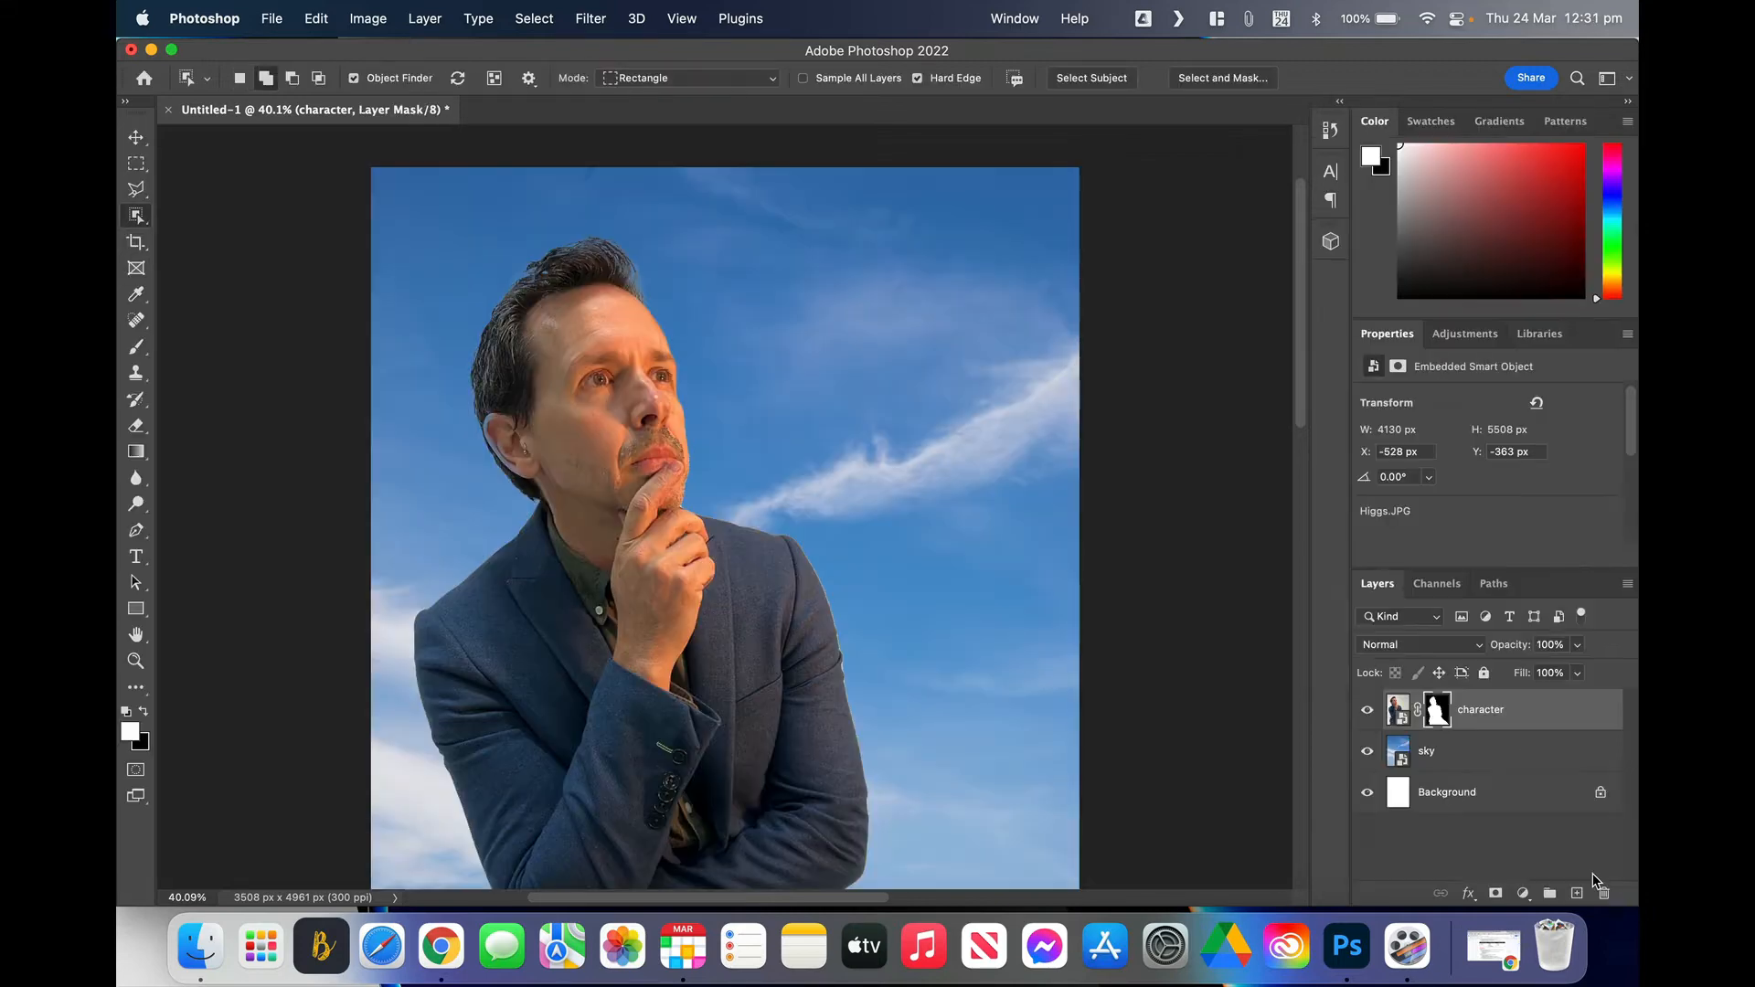
Step: Stamp all visible layers into a new Layer 1 with Shift+Command+Option+E
{"action": "scroll", "coordinate": [964, 557], "scroll_direction": "down", "scroll_amount": 5}
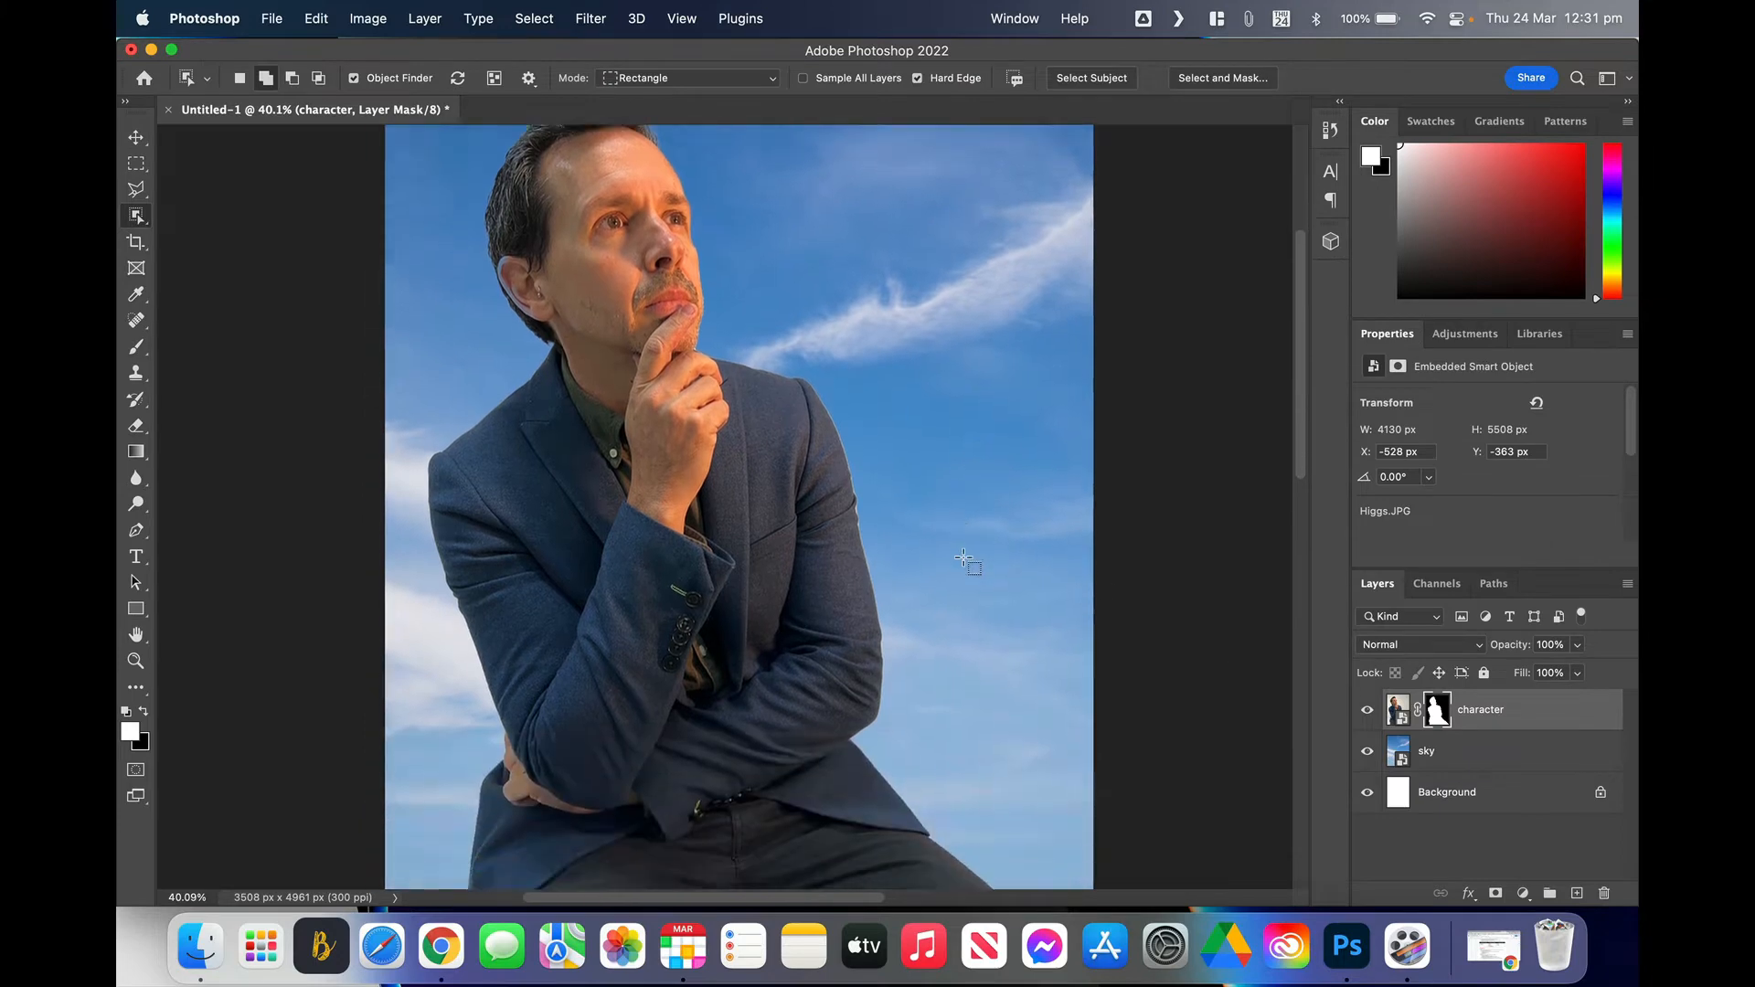
{"action": "scroll", "coordinate": [964, 557], "scroll_direction": "down", "scroll_amount": 1}
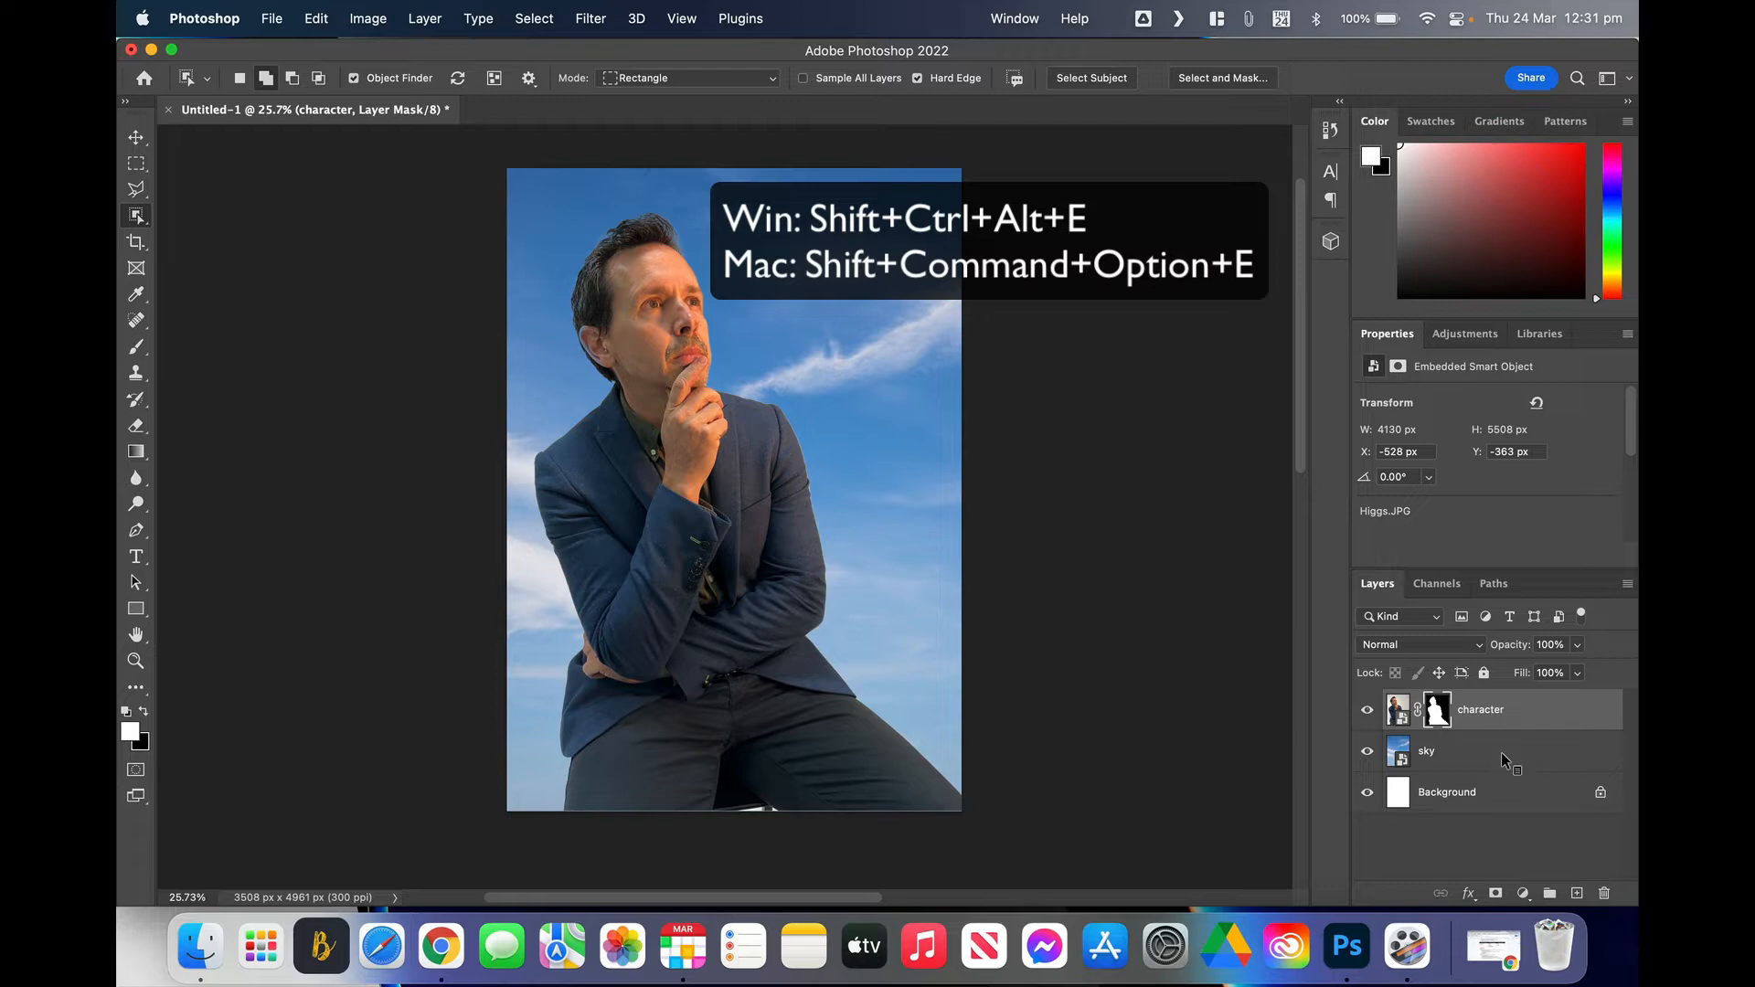
{"action": "key", "text": "super+shift+alt+e"}
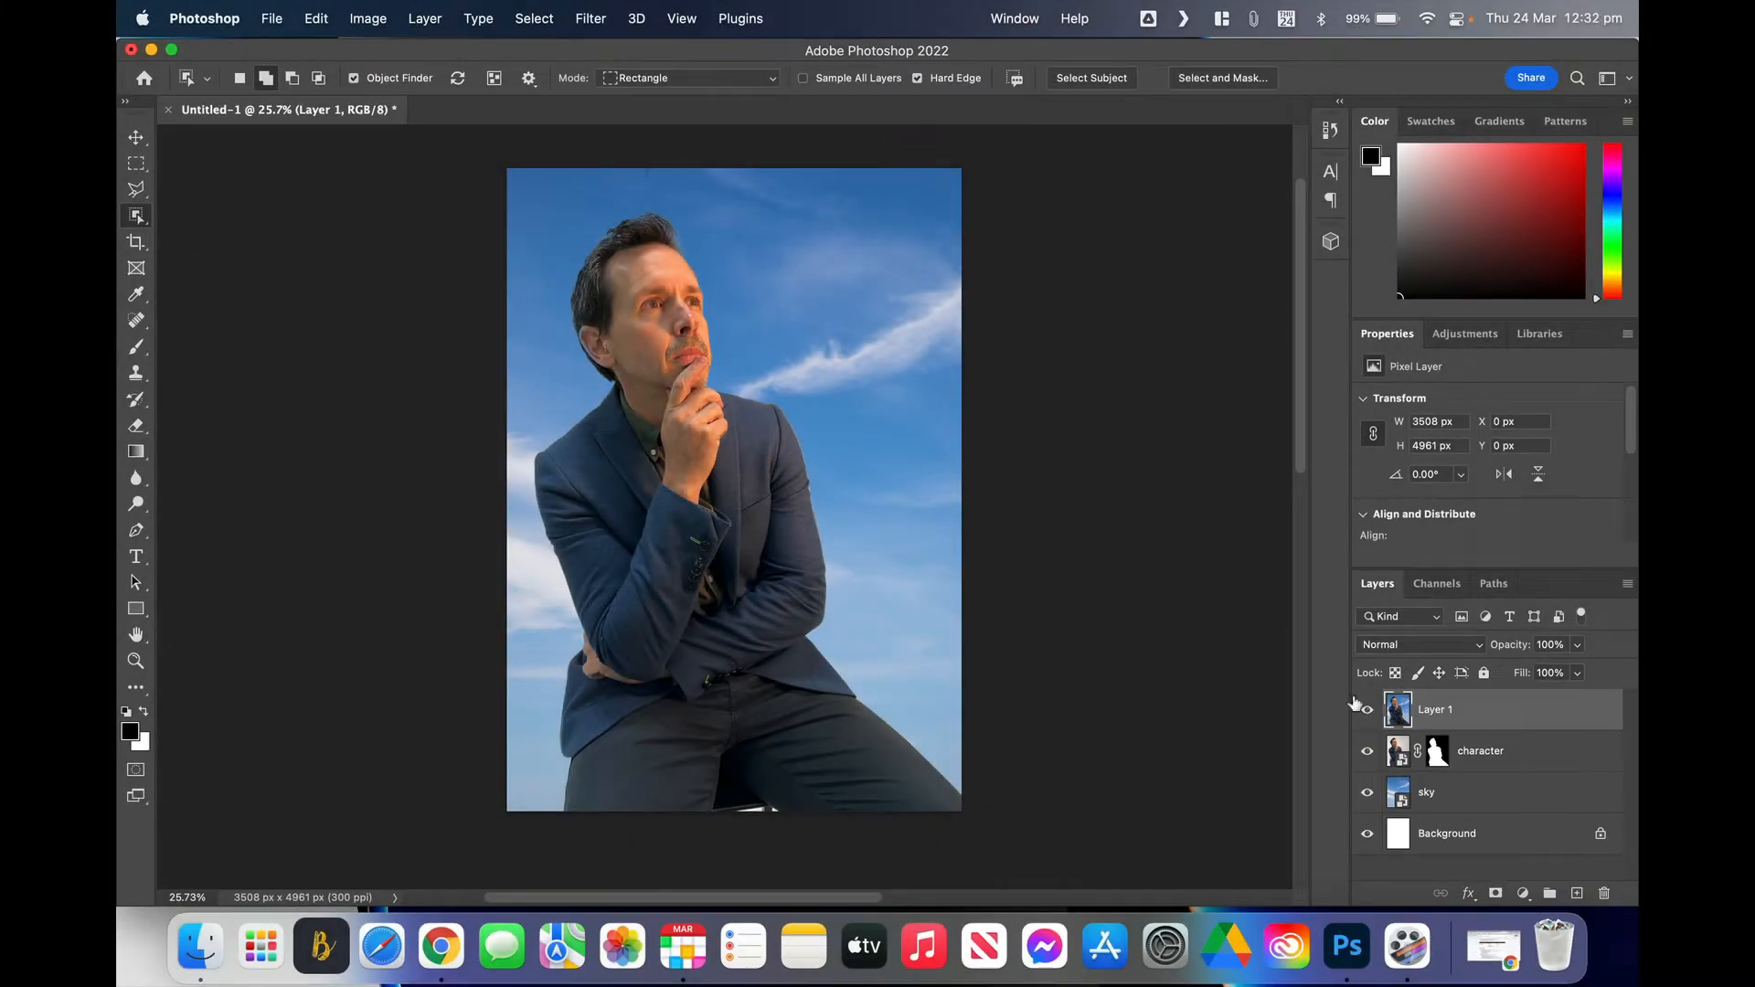
{"action": "scroll", "coordinate": [1143, 546], "scroll_direction": "up", "scroll_amount": 2}
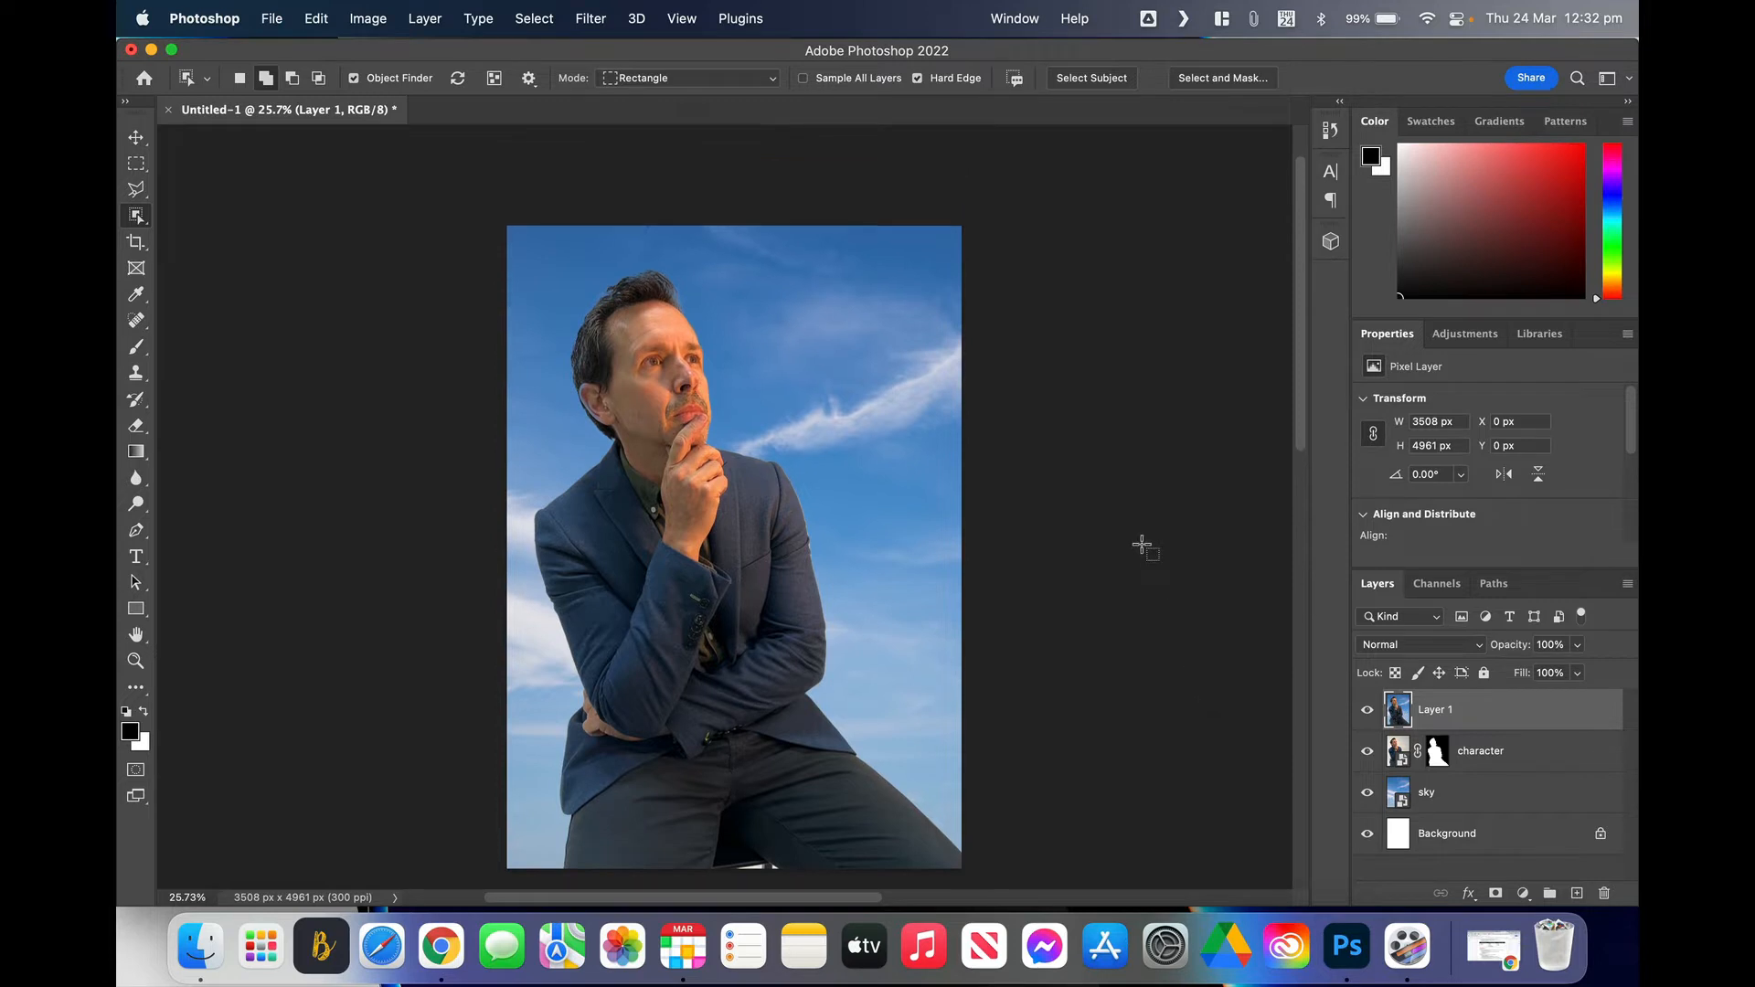
{"action": "scroll", "coordinate": [1143, 546], "scroll_direction": "down", "scroll_amount": 3}
{"action": "scroll", "coordinate": [1142, 546], "scroll_direction": "up", "scroll_amount": 1}
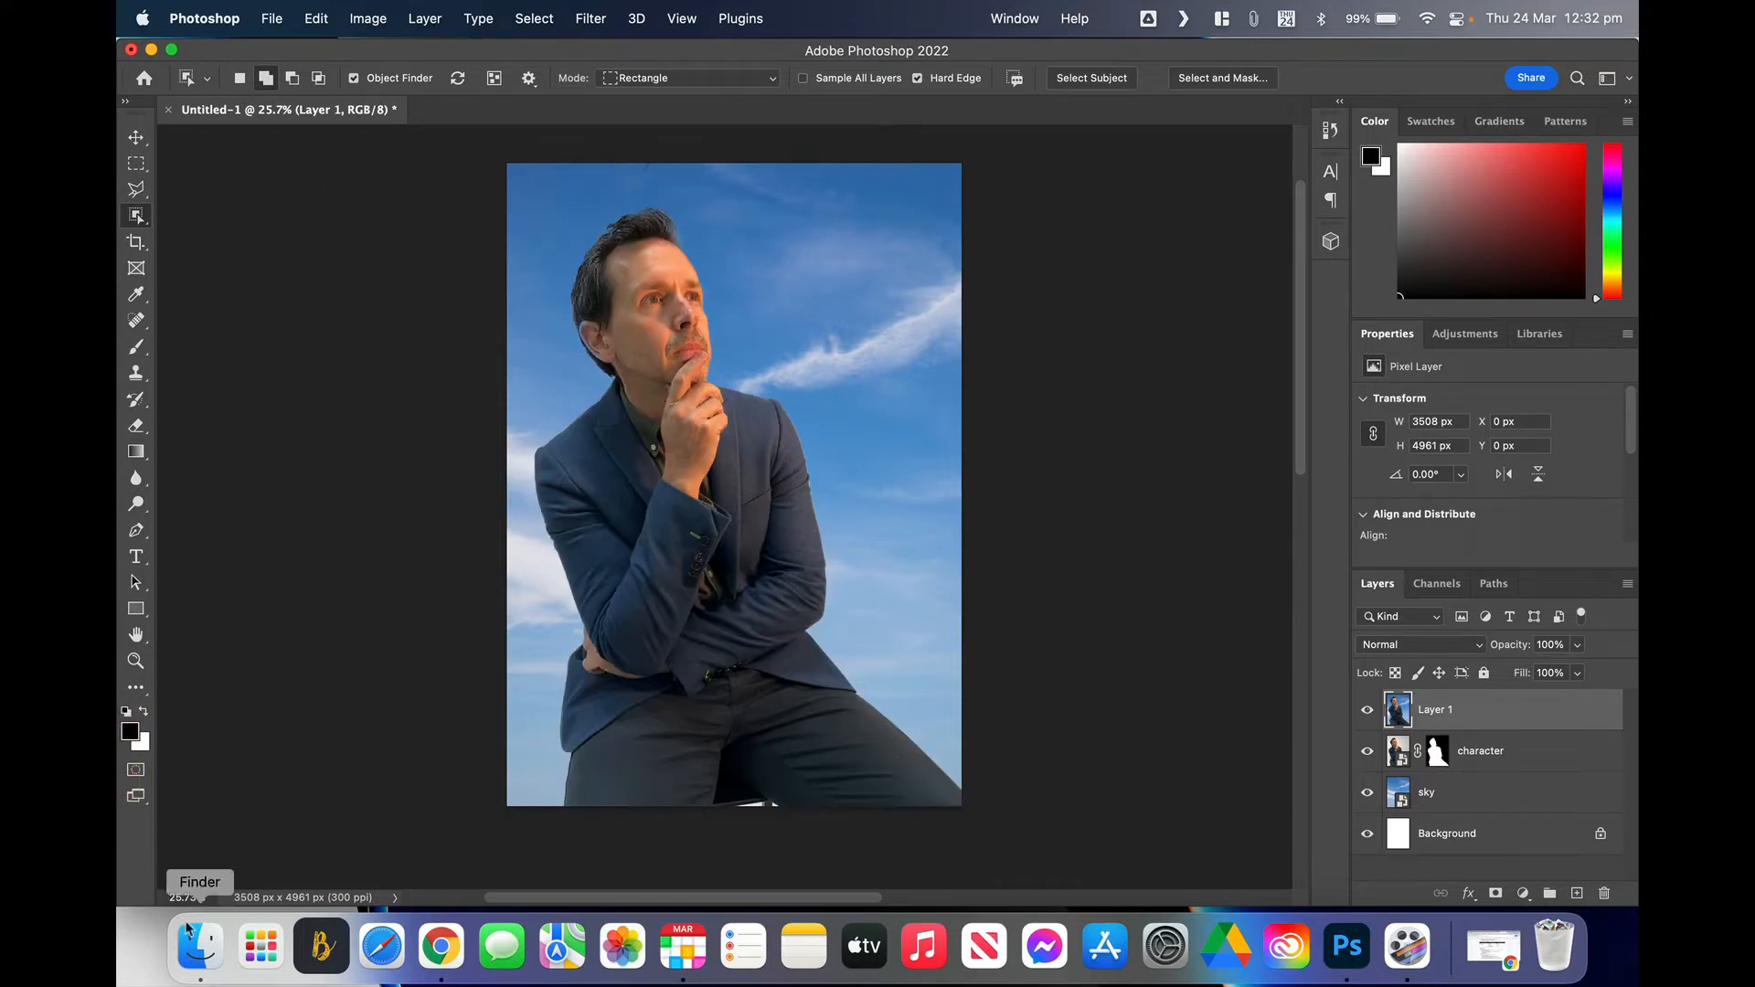
Step: Place setting.jpg from Finder onto the canvas, then move it down and scale it to about 21.27%
{"action": "left_click", "coordinate": [207, 951]}
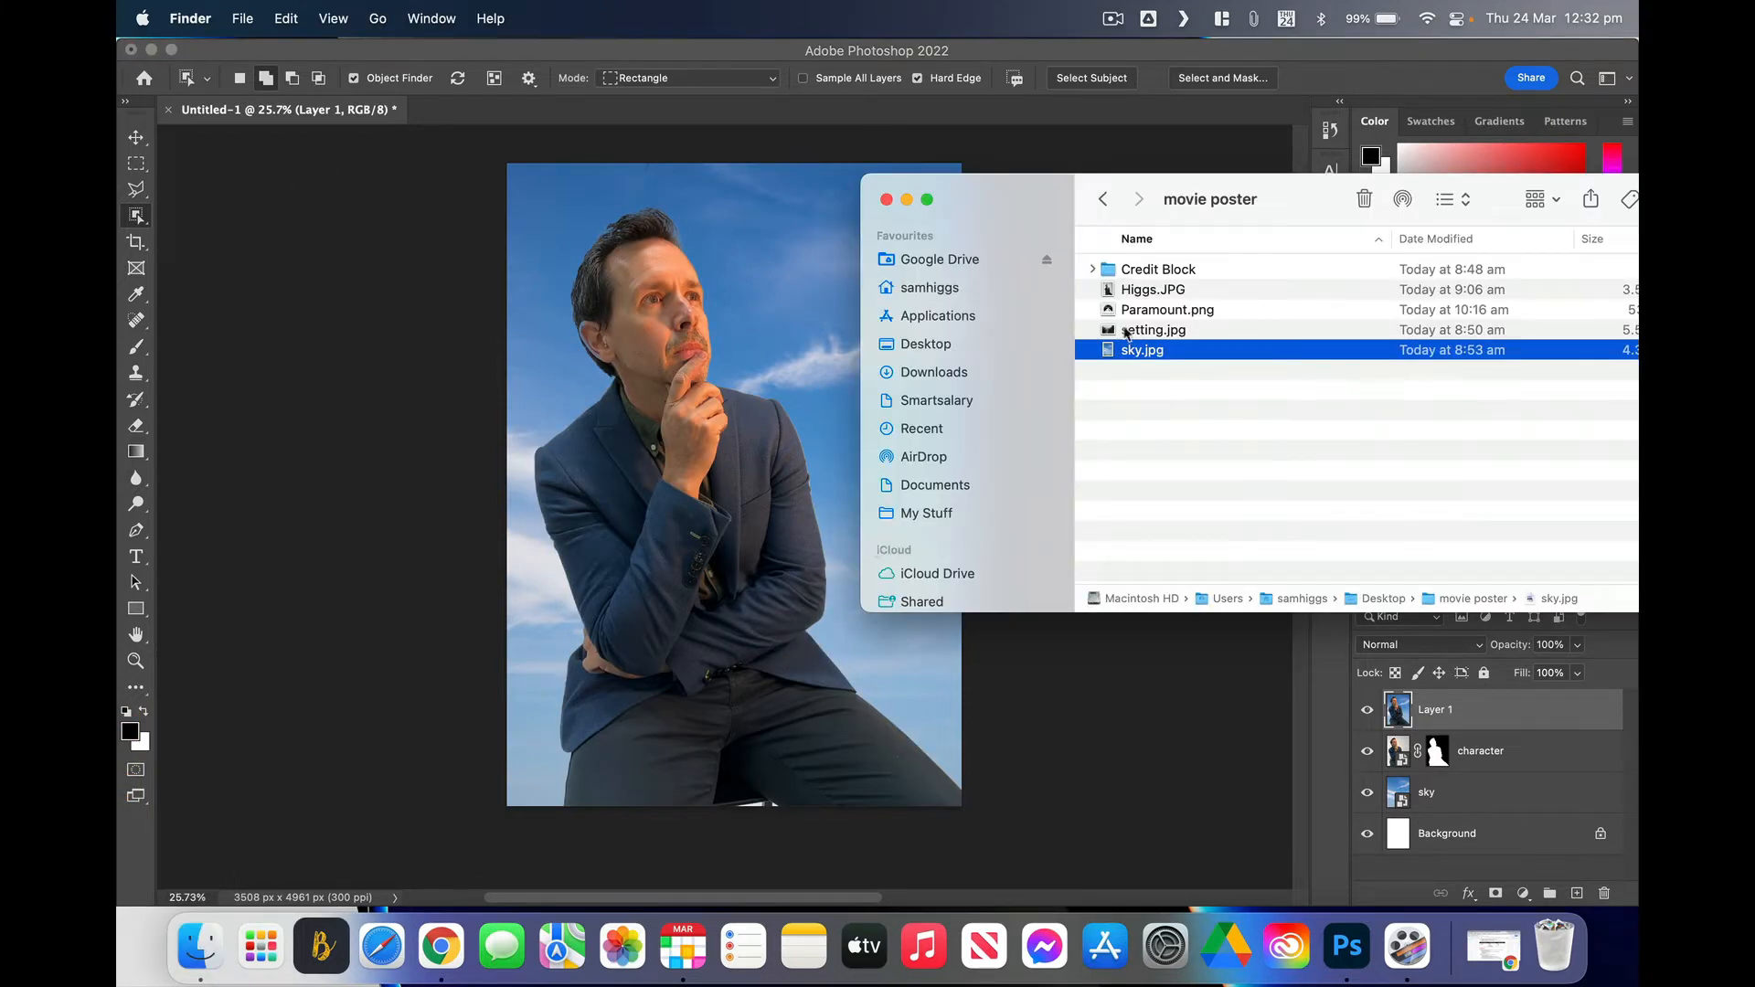
{"action": "left_click", "coordinate": [1133, 331]}
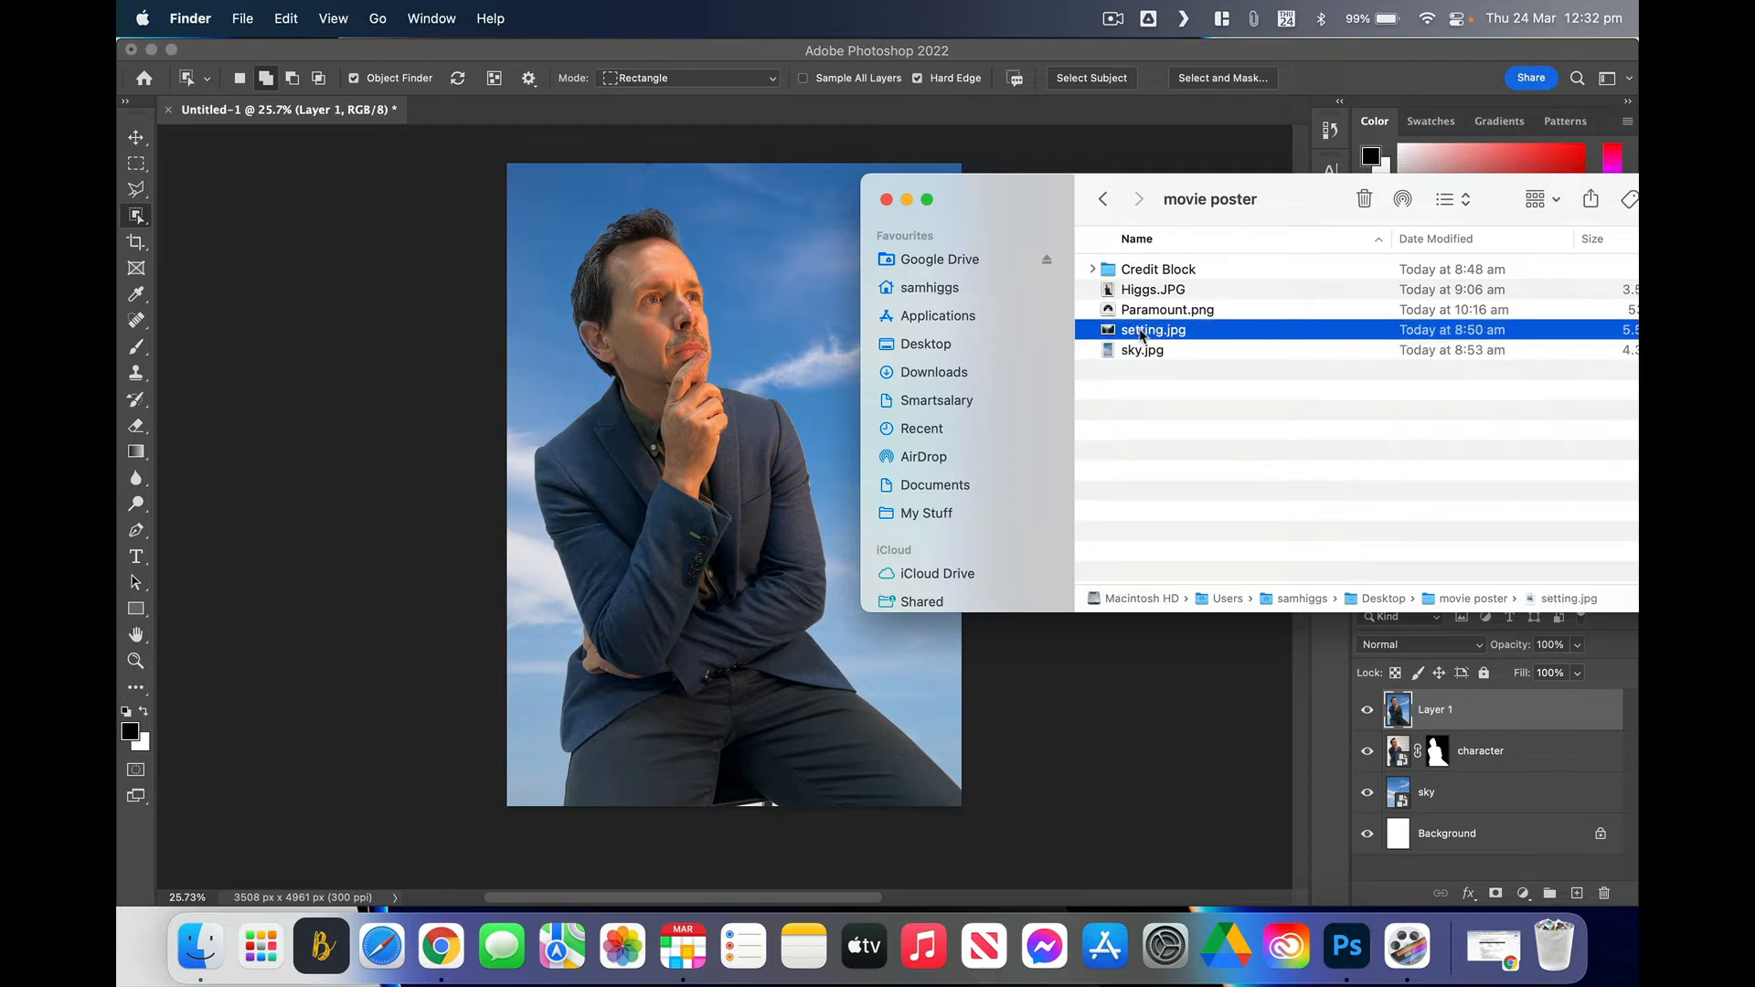
{"action": "left_click_drag", "start_coordinate": [1141, 335], "coordinate": [723, 699]}
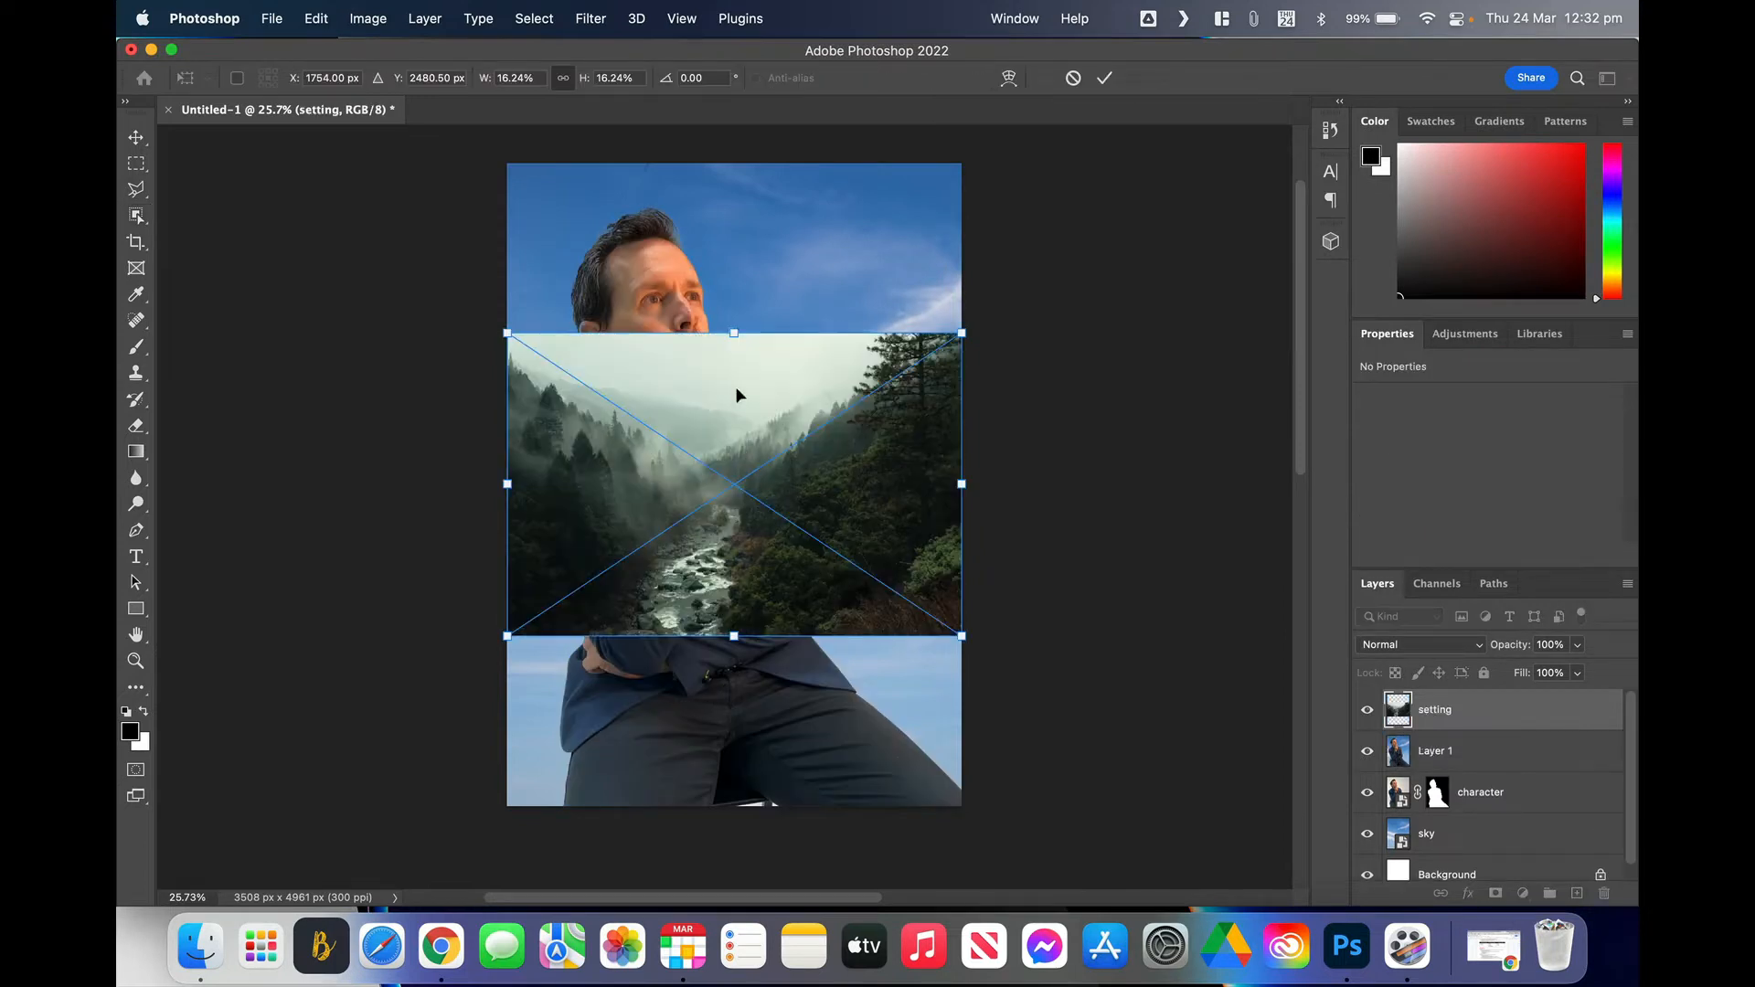
{"action": "left_click_drag", "start_coordinate": [742, 384], "coordinate": [733, 557]}
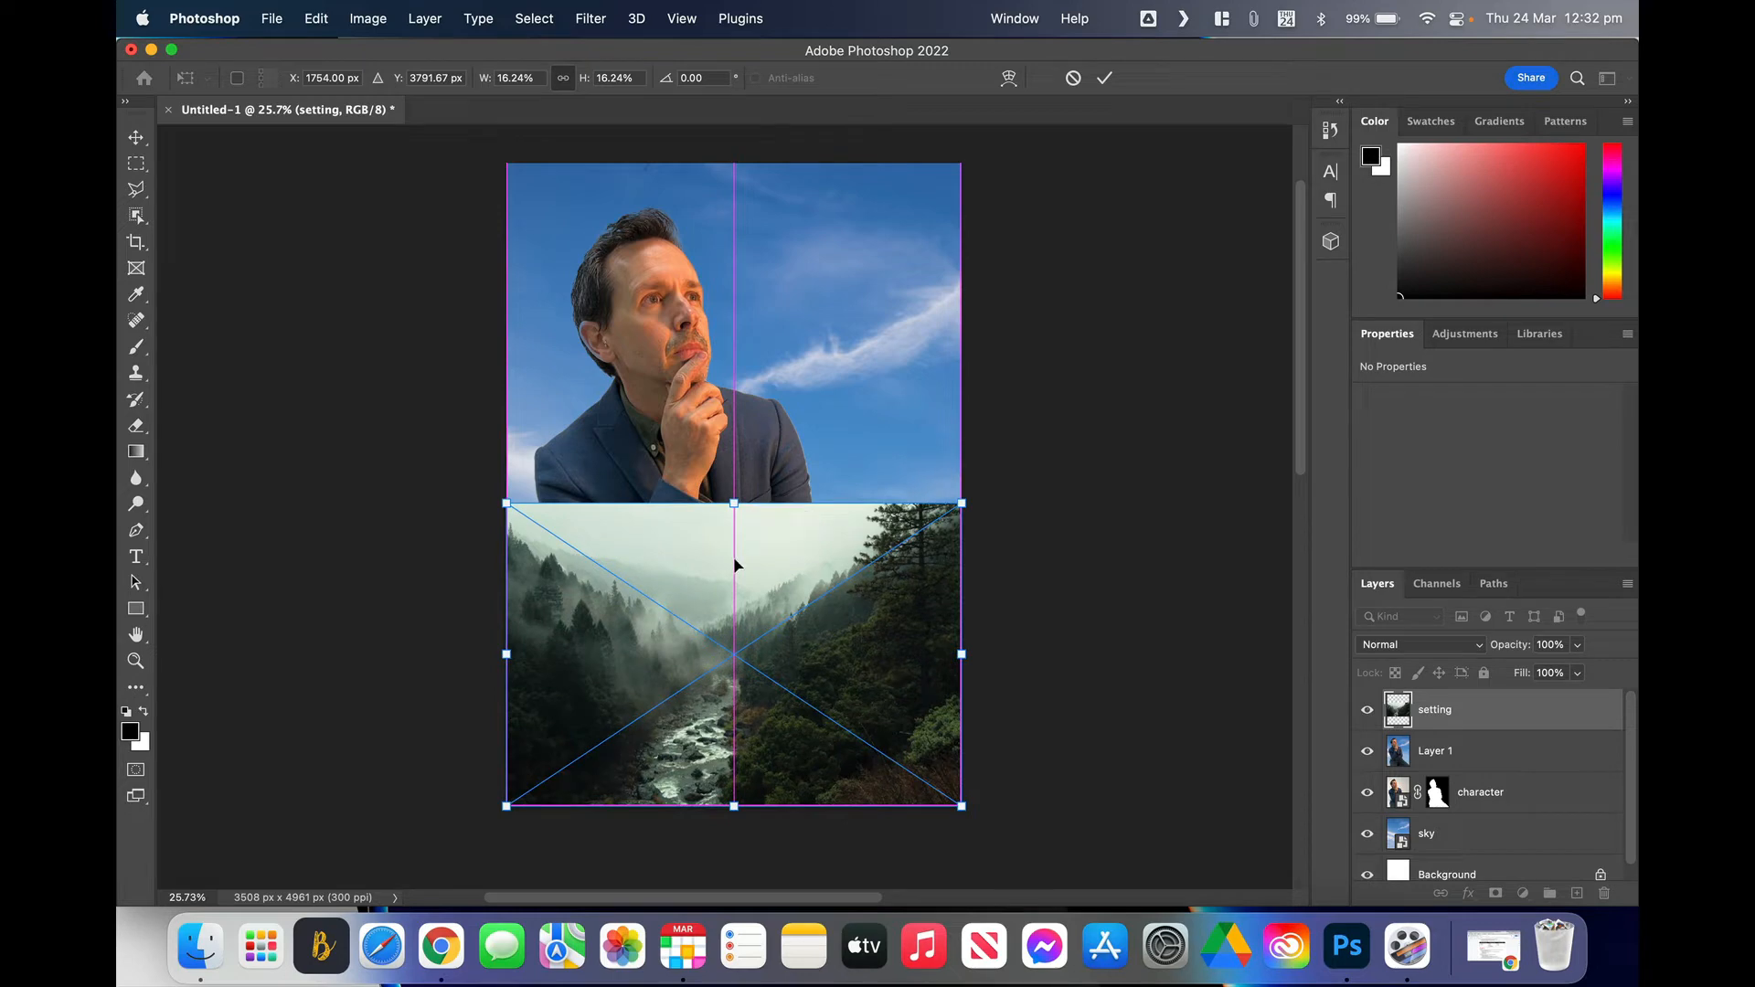
{"action": "left_click_drag", "start_coordinate": [962, 502], "coordinate": [1085, 384]}
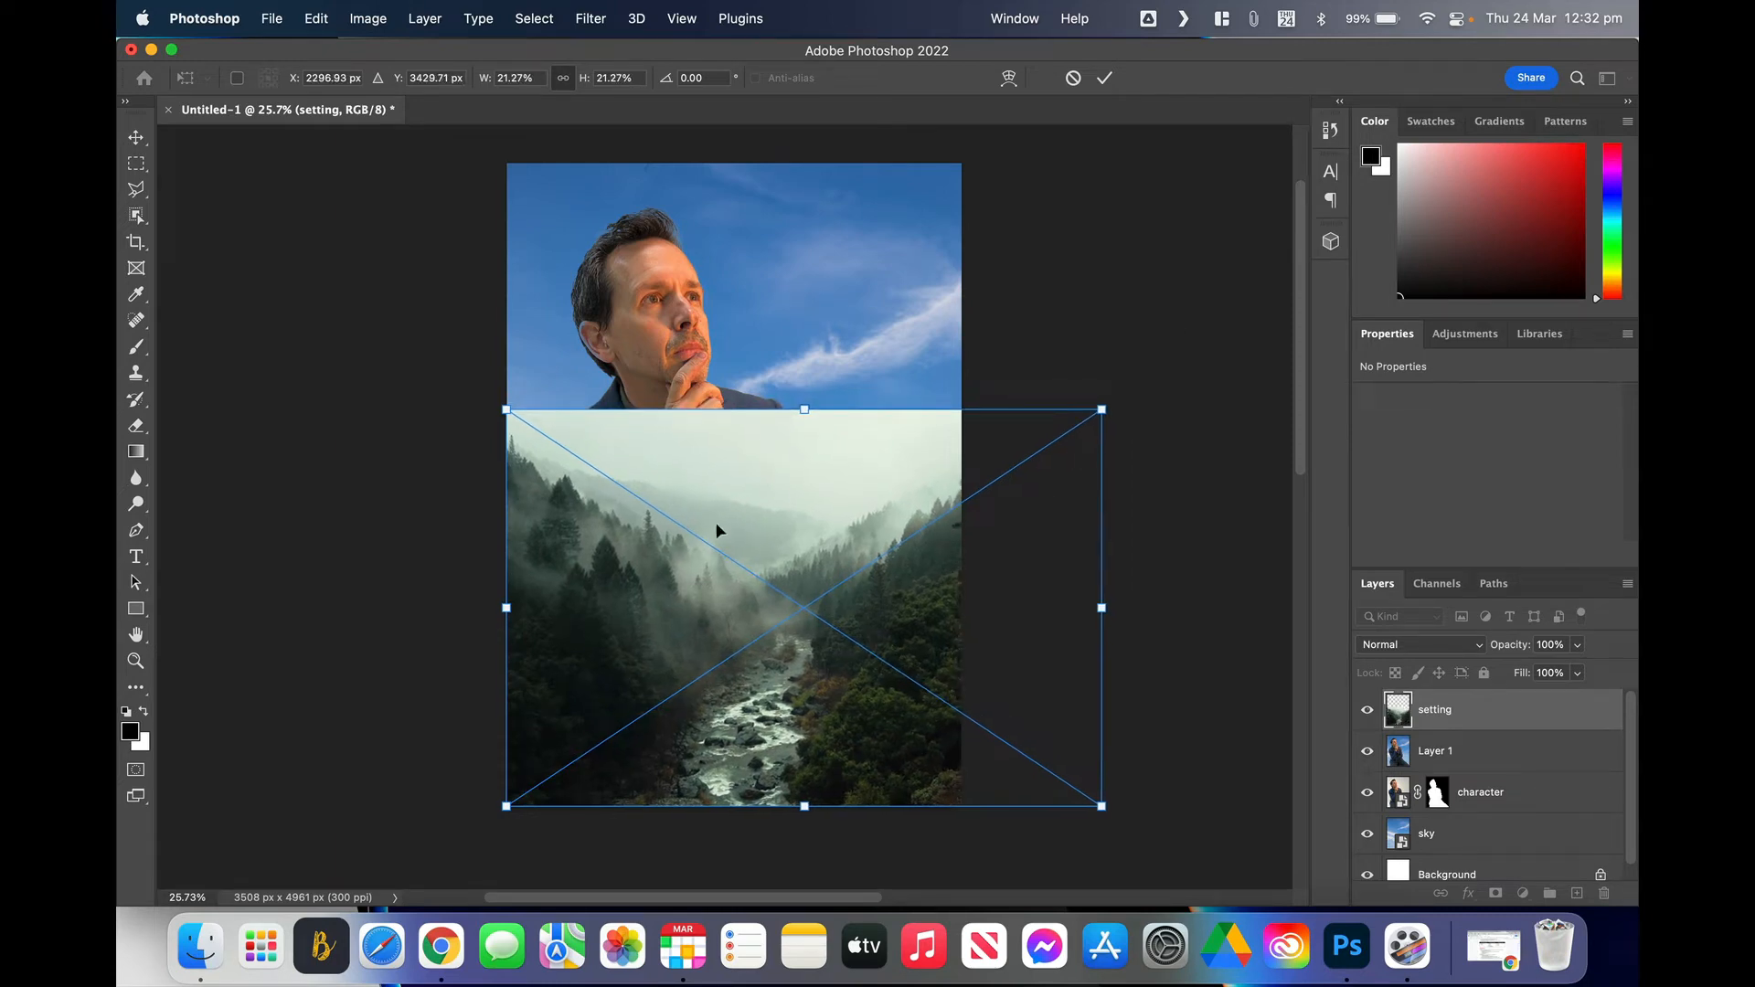
{"action": "left_click_drag", "start_coordinate": [717, 530], "coordinate": [699, 573]}
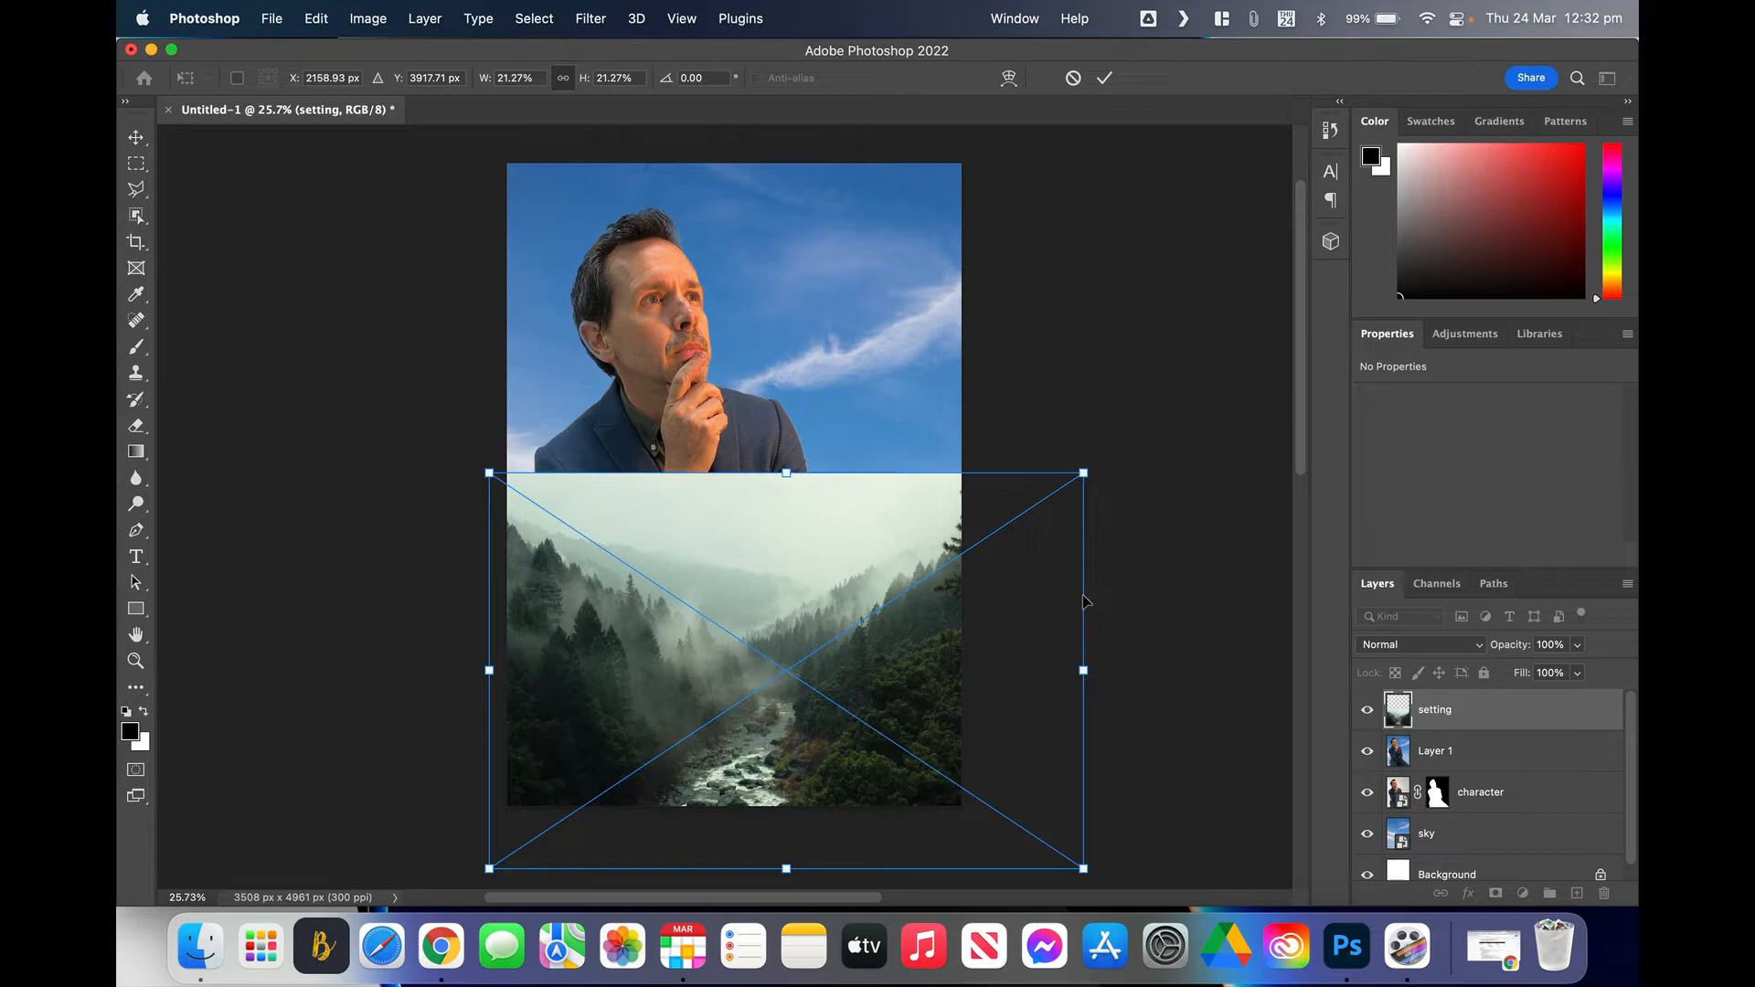
Step: Commit the forest transform and add a blank white layer mask to the setting layer
{"action": "key", "text": "Return"}
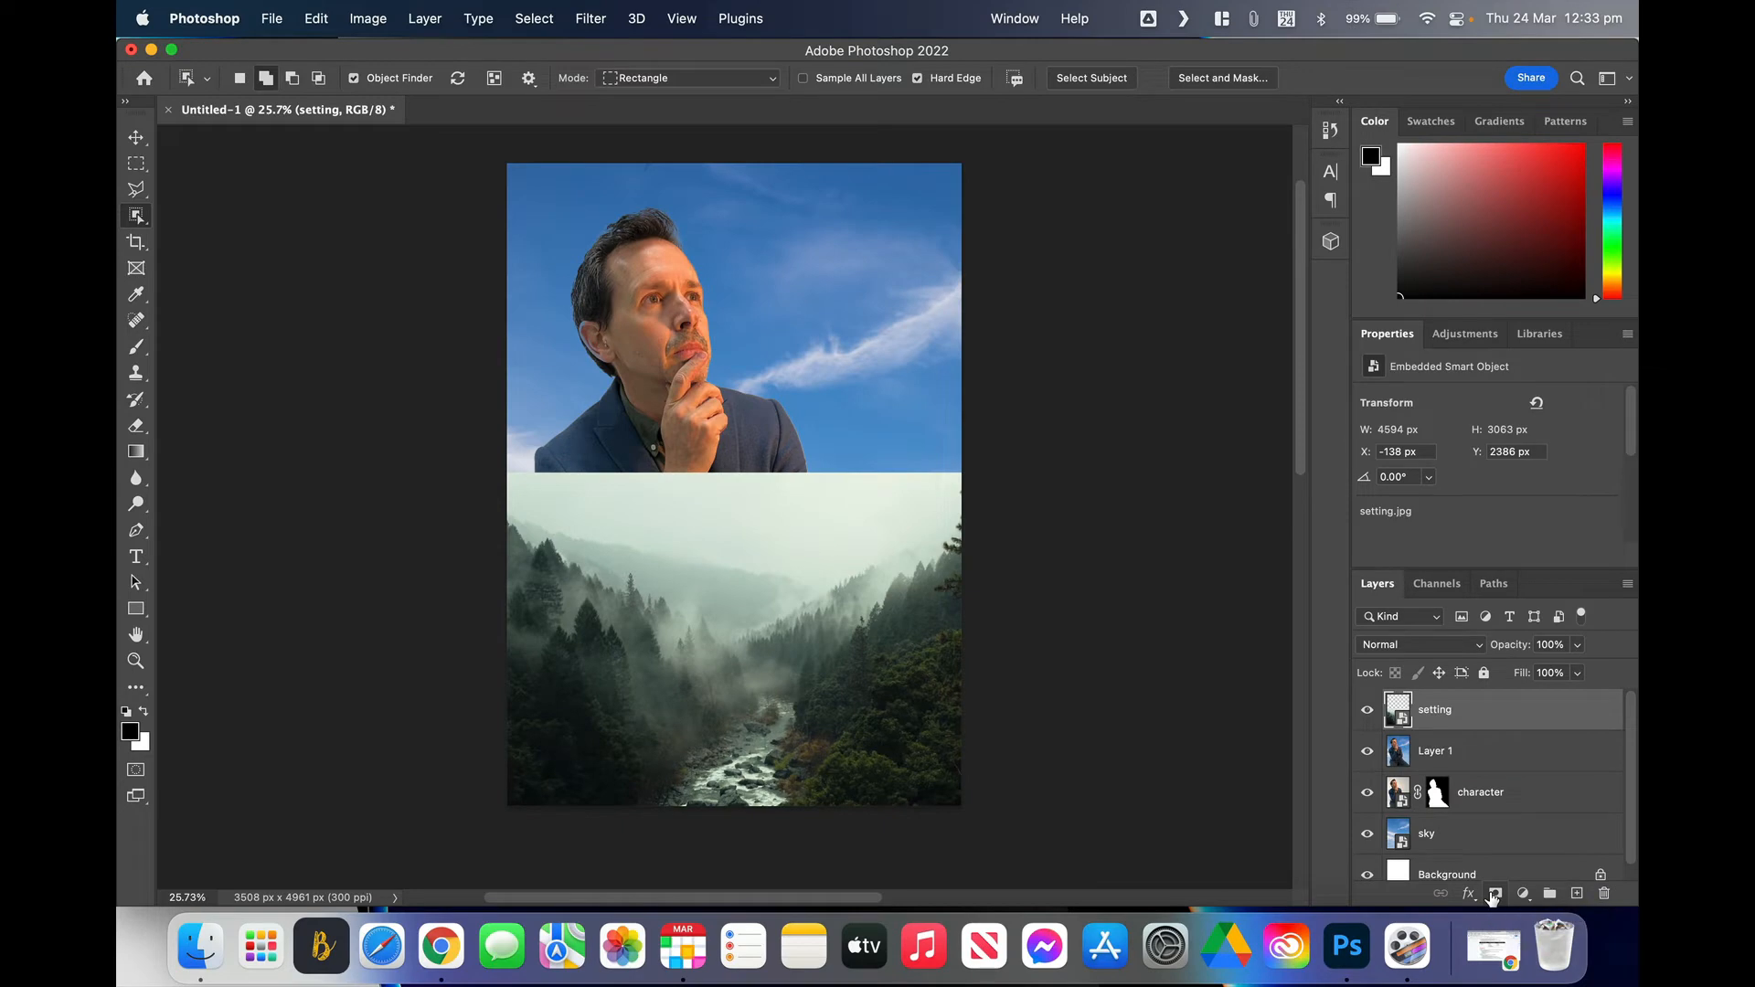
{"action": "left_click", "coordinate": [1493, 899]}
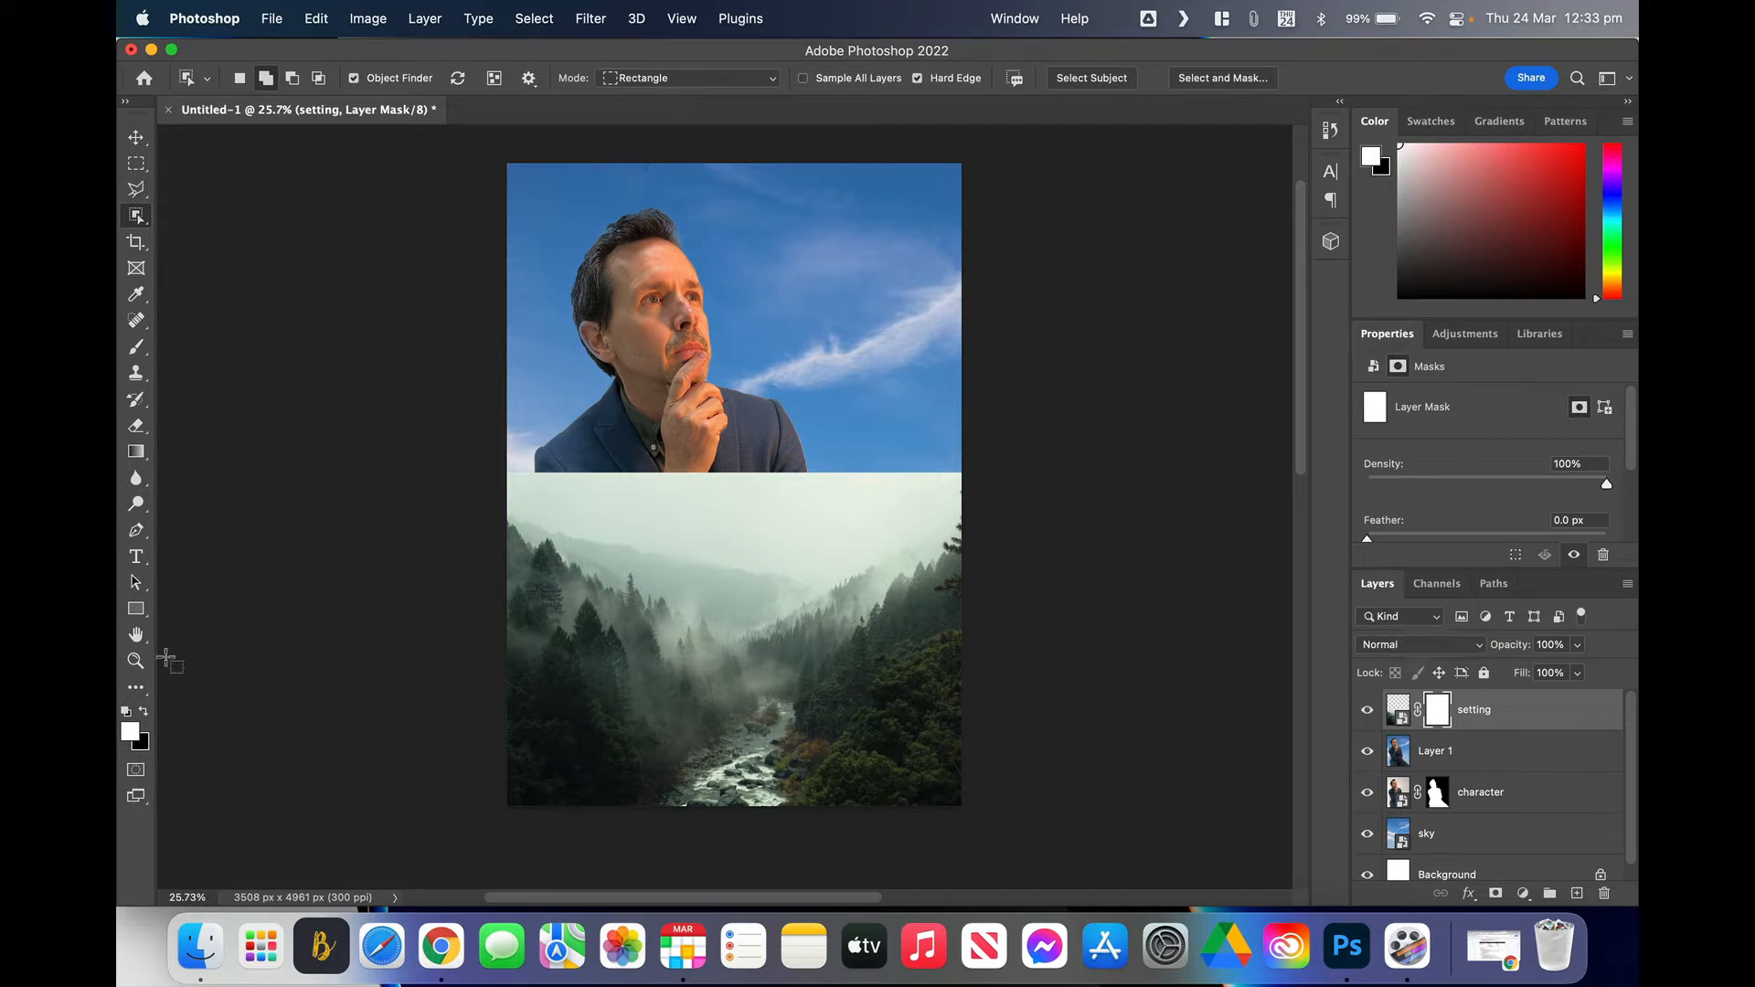
Step: Trial-paint black on the setting mask to reveal the jacket, then paint it back to white
{"action": "left_click", "coordinate": [138, 349]}
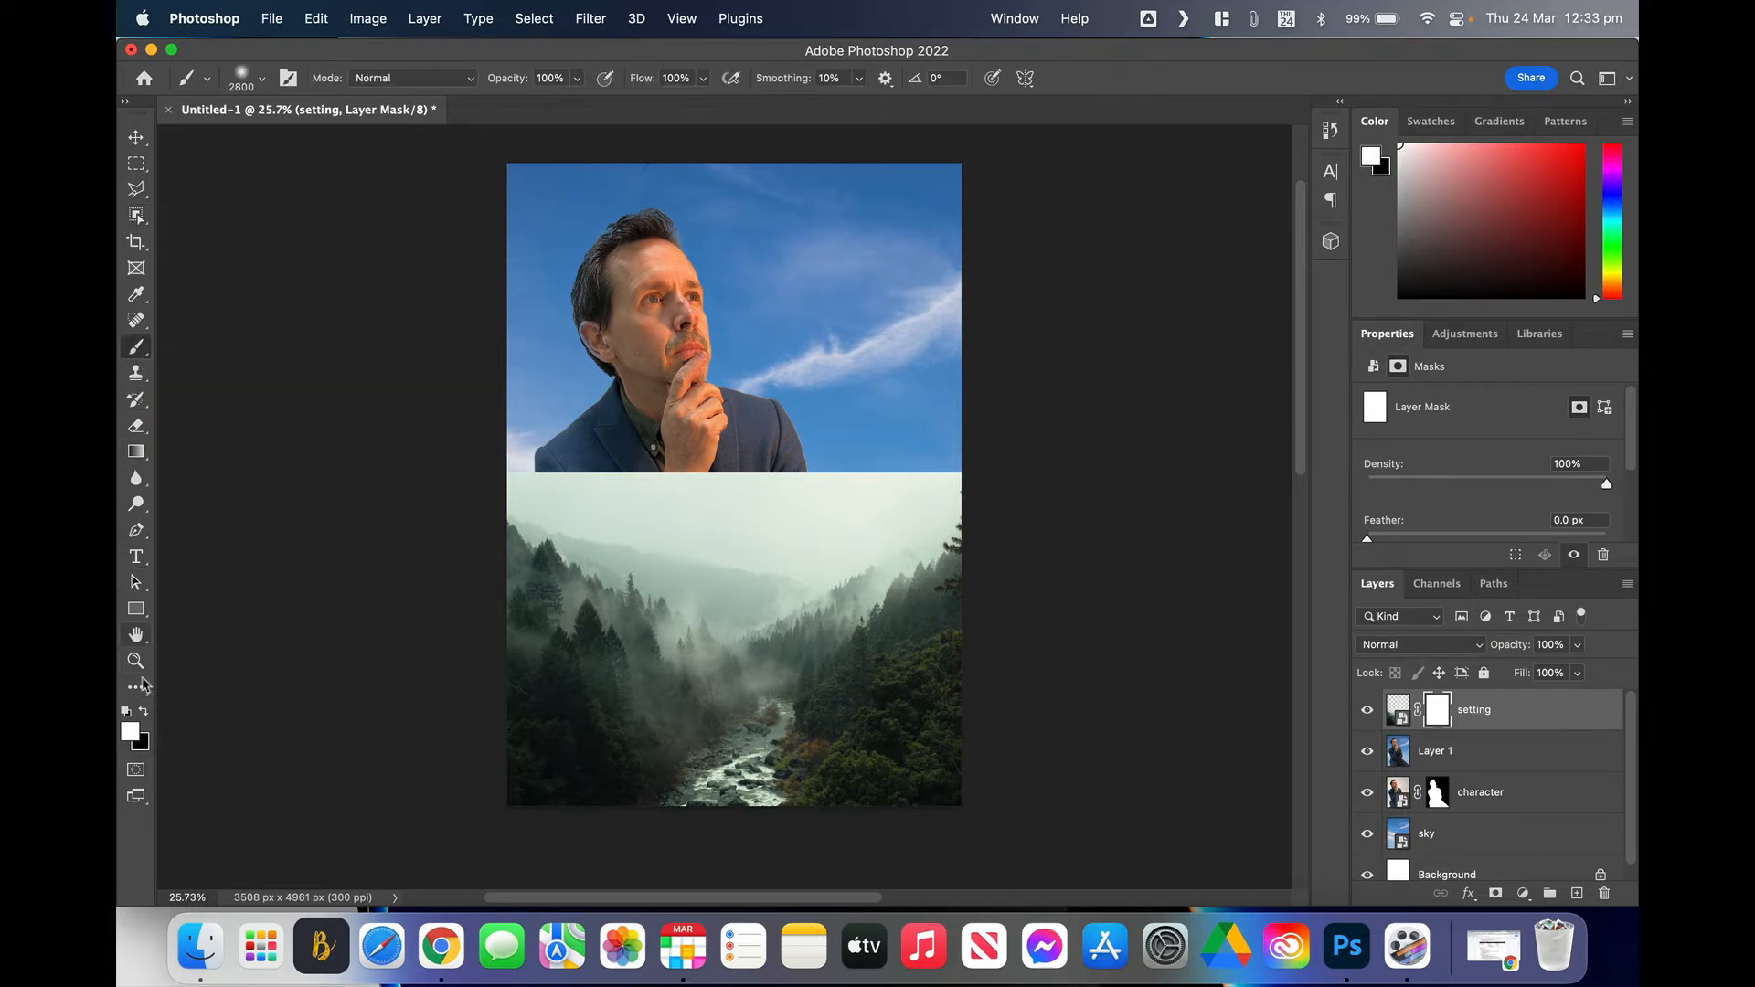
{"action": "left_click", "coordinate": [143, 712]}
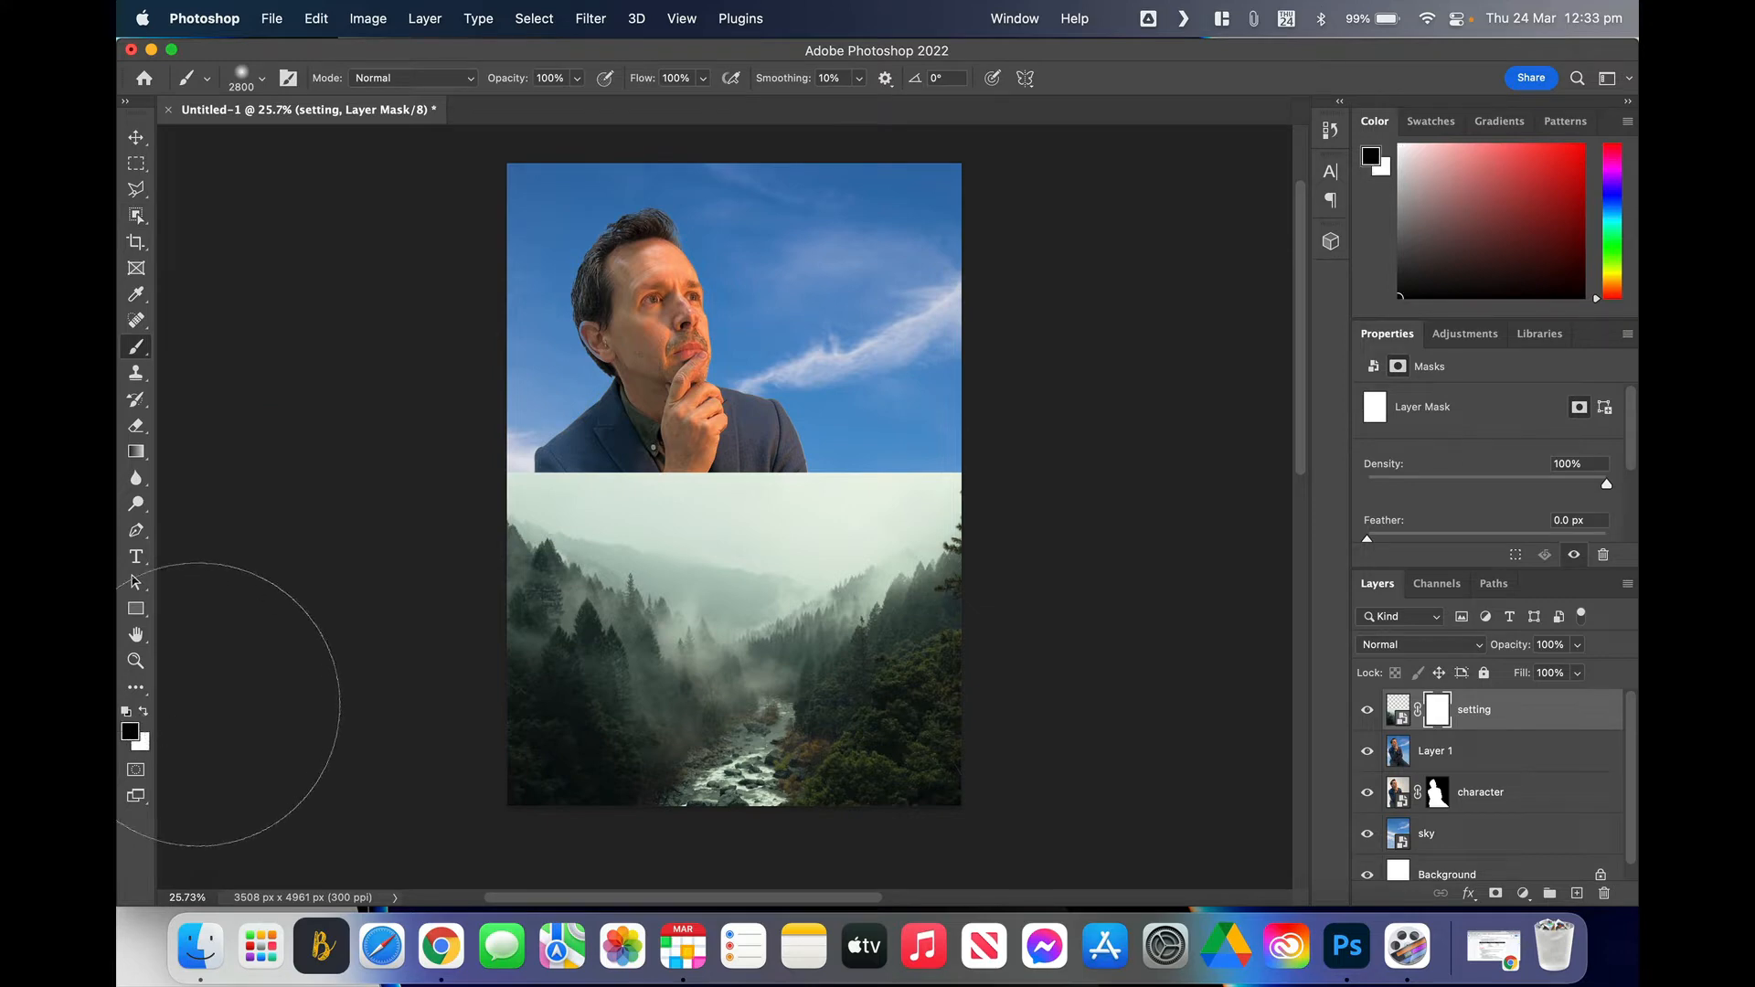
{"action": "key", "text": "bracketleft"}
{"action": "key", "text": "bracketleft"}
{"action": "key", "text": "bracketleft"}
{"action": "key", "text": "bracketleft"}
{"action": "key", "text": "bracketleft"}
{"action": "key", "text": "bracketleft"}
{"action": "key", "text": "bracketleft"}
{"action": "key", "text": "bracketleft"}
{"action": "key", "text": "bracketleft"}
{"action": "key", "text": "bracketleft"}
{"action": "key", "text": "bracketleft"}
{"action": "key", "text": "bracketleft"}
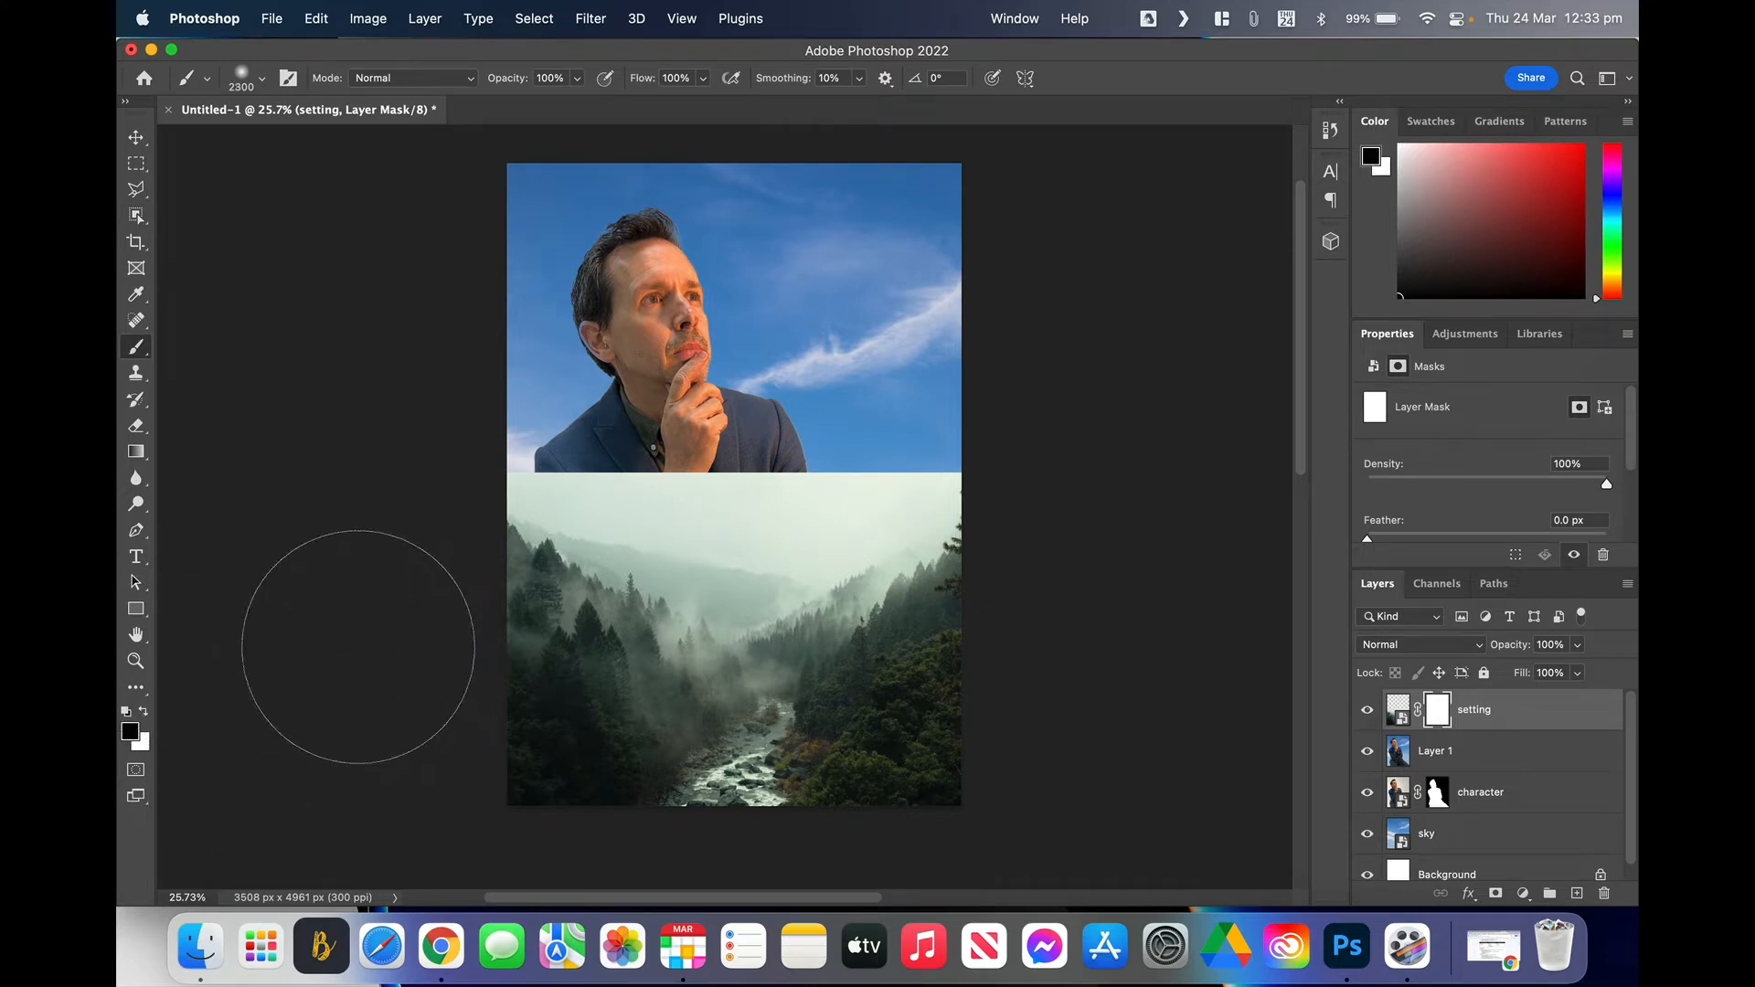
{"action": "key", "text": "bracketleft"}
{"action": "key", "text": "bracketleft"}
{"action": "key", "text": "bracketleft"}
{"action": "mouse_move", "coordinate": [640, 535]}
{"action": "left_mouse_down"}
{"action": "mouse_move", "coordinate": [695, 576]}
{"action": "mouse_move", "coordinate": [718, 562]}
{"action": "left_mouse_up"}
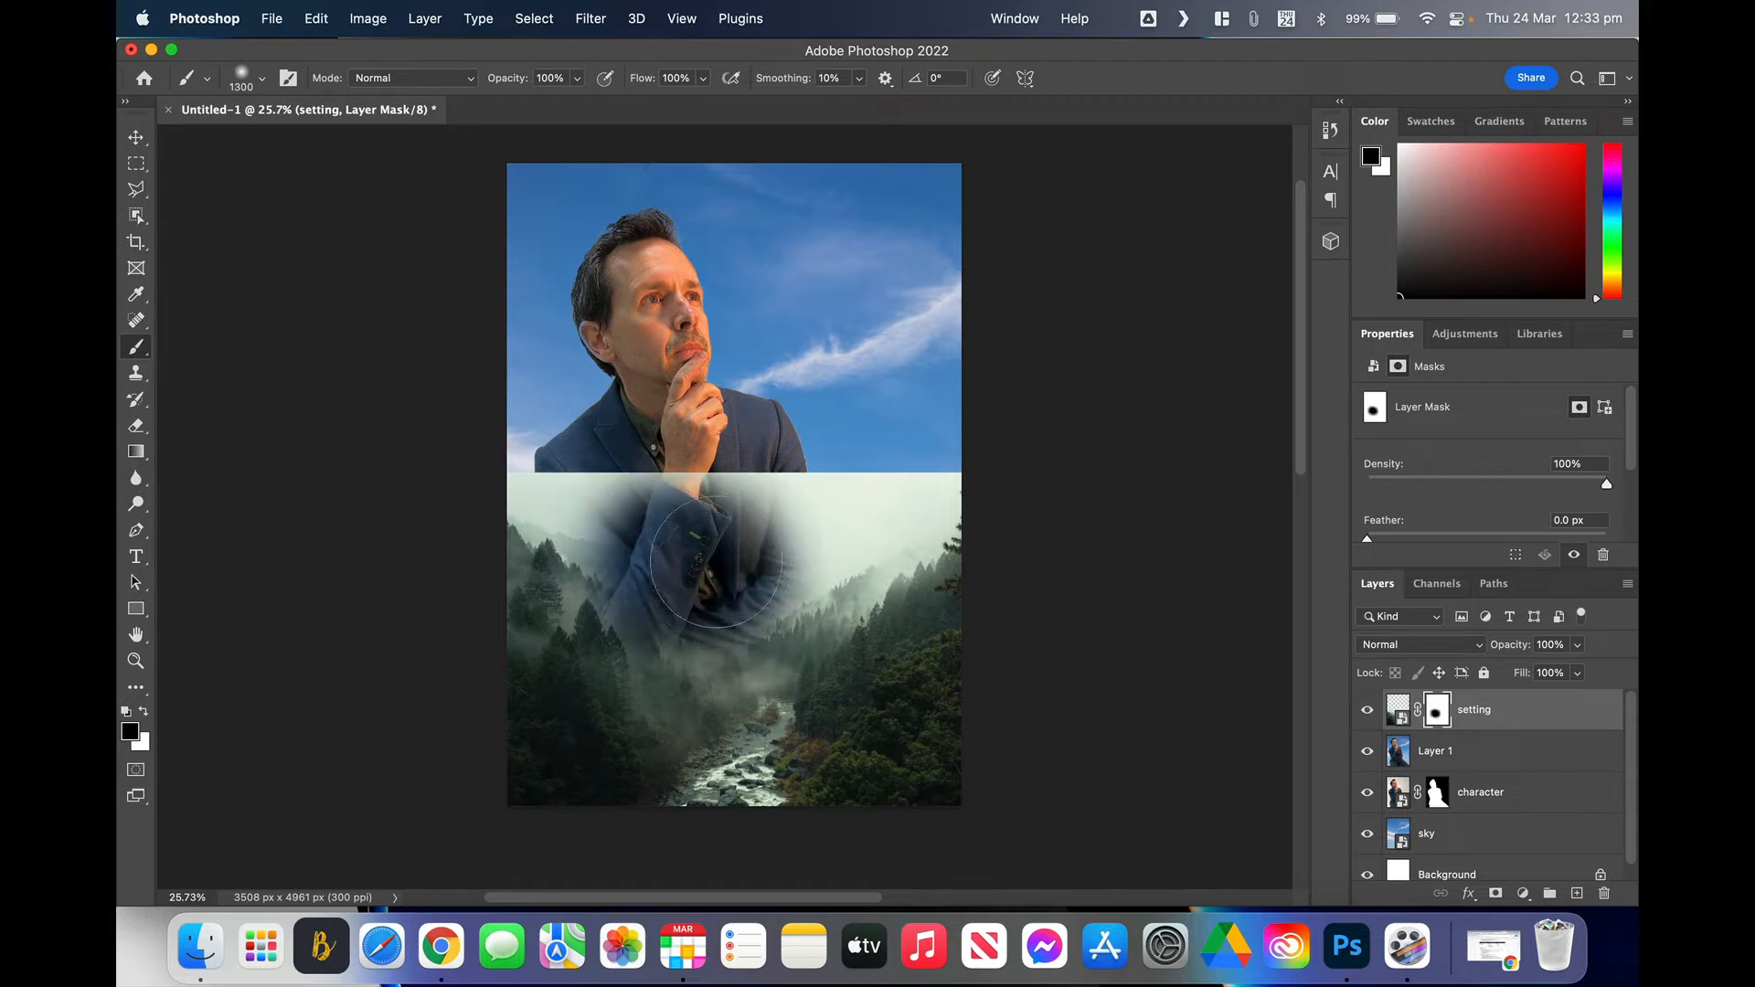
{"action": "left_click", "coordinate": [143, 710]}
{"action": "mouse_move", "coordinate": [680, 572]}
{"action": "left_mouse_down"}
{"action": "mouse_move", "coordinate": [648, 597]}
{"action": "mouse_move", "coordinate": [784, 509]}
{"action": "left_mouse_up"}
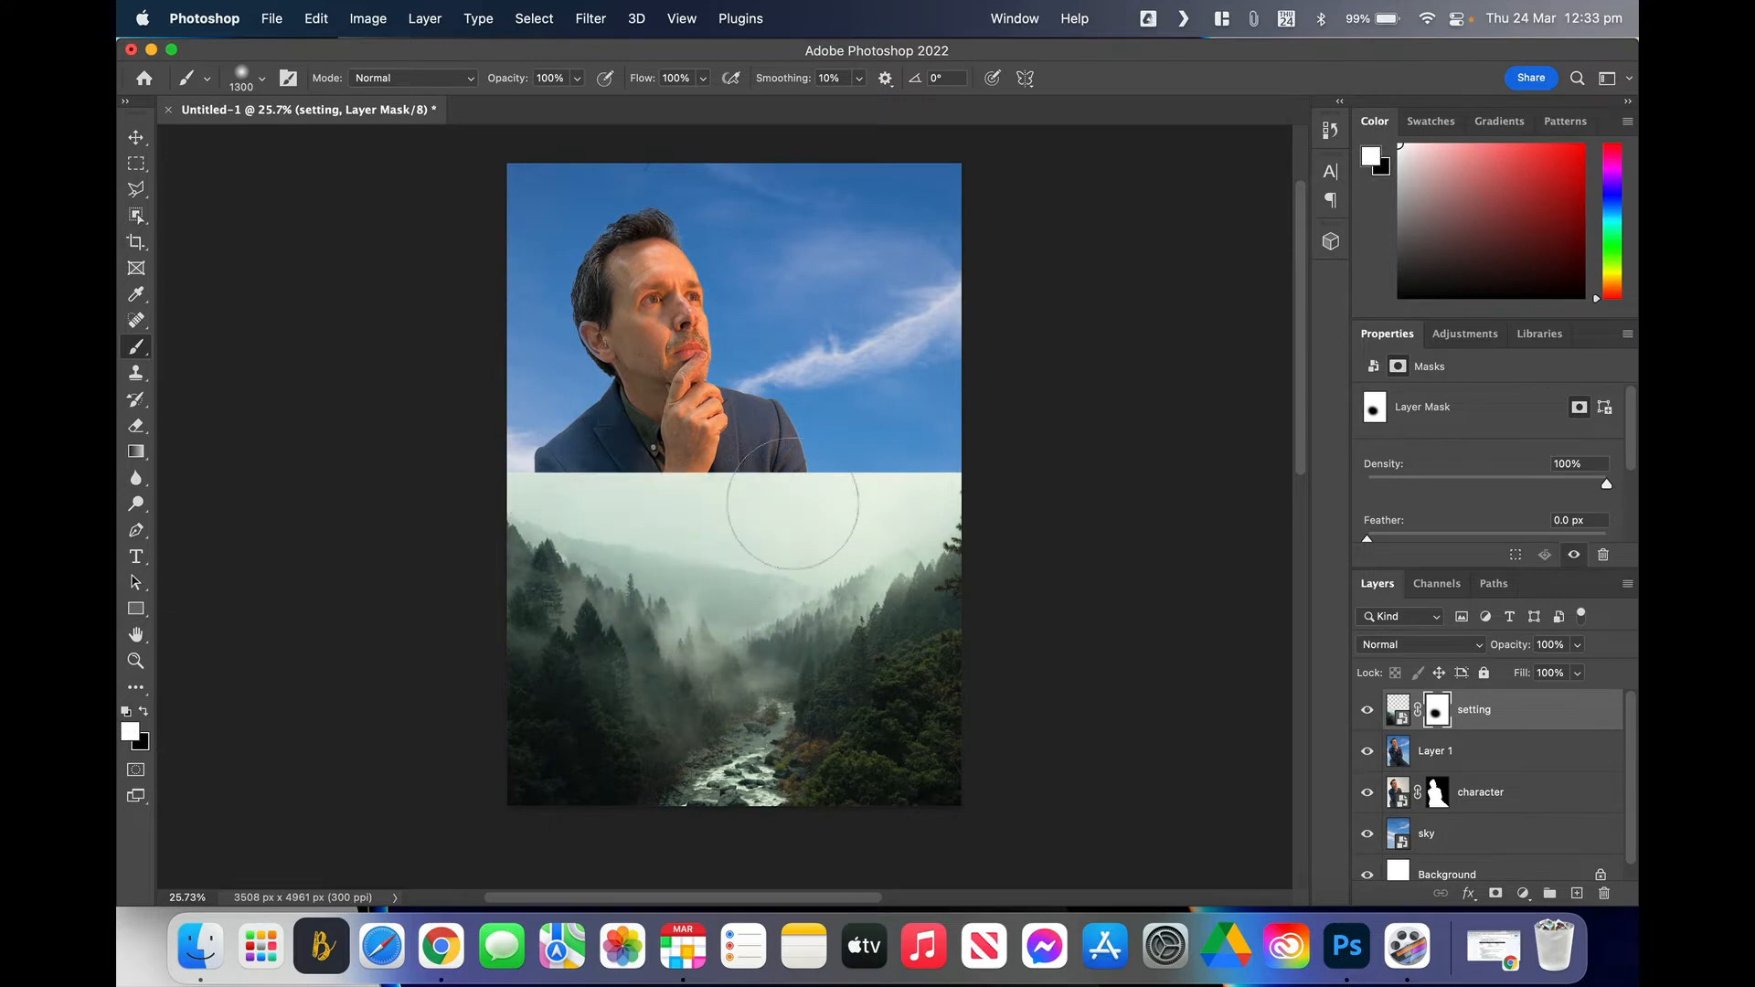
{"action": "mouse_move", "coordinate": [556, 519]}
{"action": "left_mouse_down"}
{"action": "mouse_move", "coordinate": [626, 532]}
{"action": "mouse_move", "coordinate": [595, 521]}
{"action": "mouse_move", "coordinate": [672, 492]}
{"action": "mouse_move", "coordinate": [587, 426]}
{"action": "mouse_move", "coordinate": [764, 509]}
{"action": "left_mouse_up"}
{"action": "left_click", "coordinate": [142, 456]}
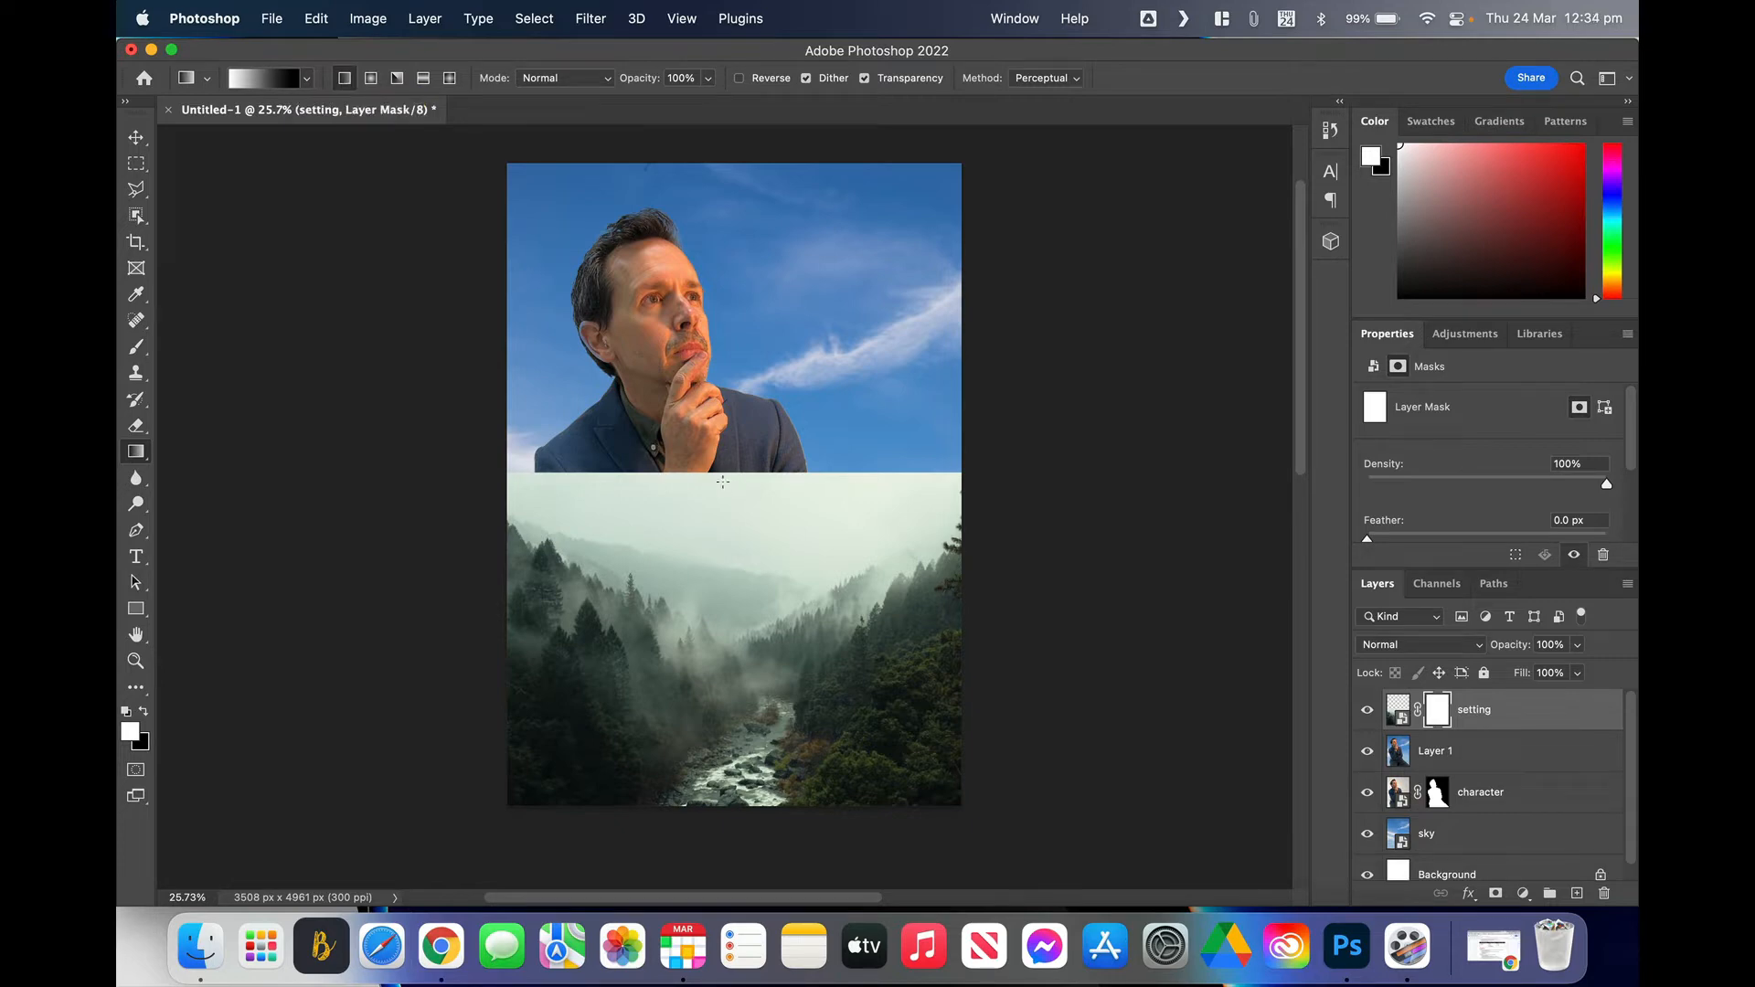
Step: Drag upward black-to-white gradients on the setting mask until the fog fades over the jacket
{"action": "left_click_drag", "start_coordinate": [722, 482], "coordinate": [726, 675]}
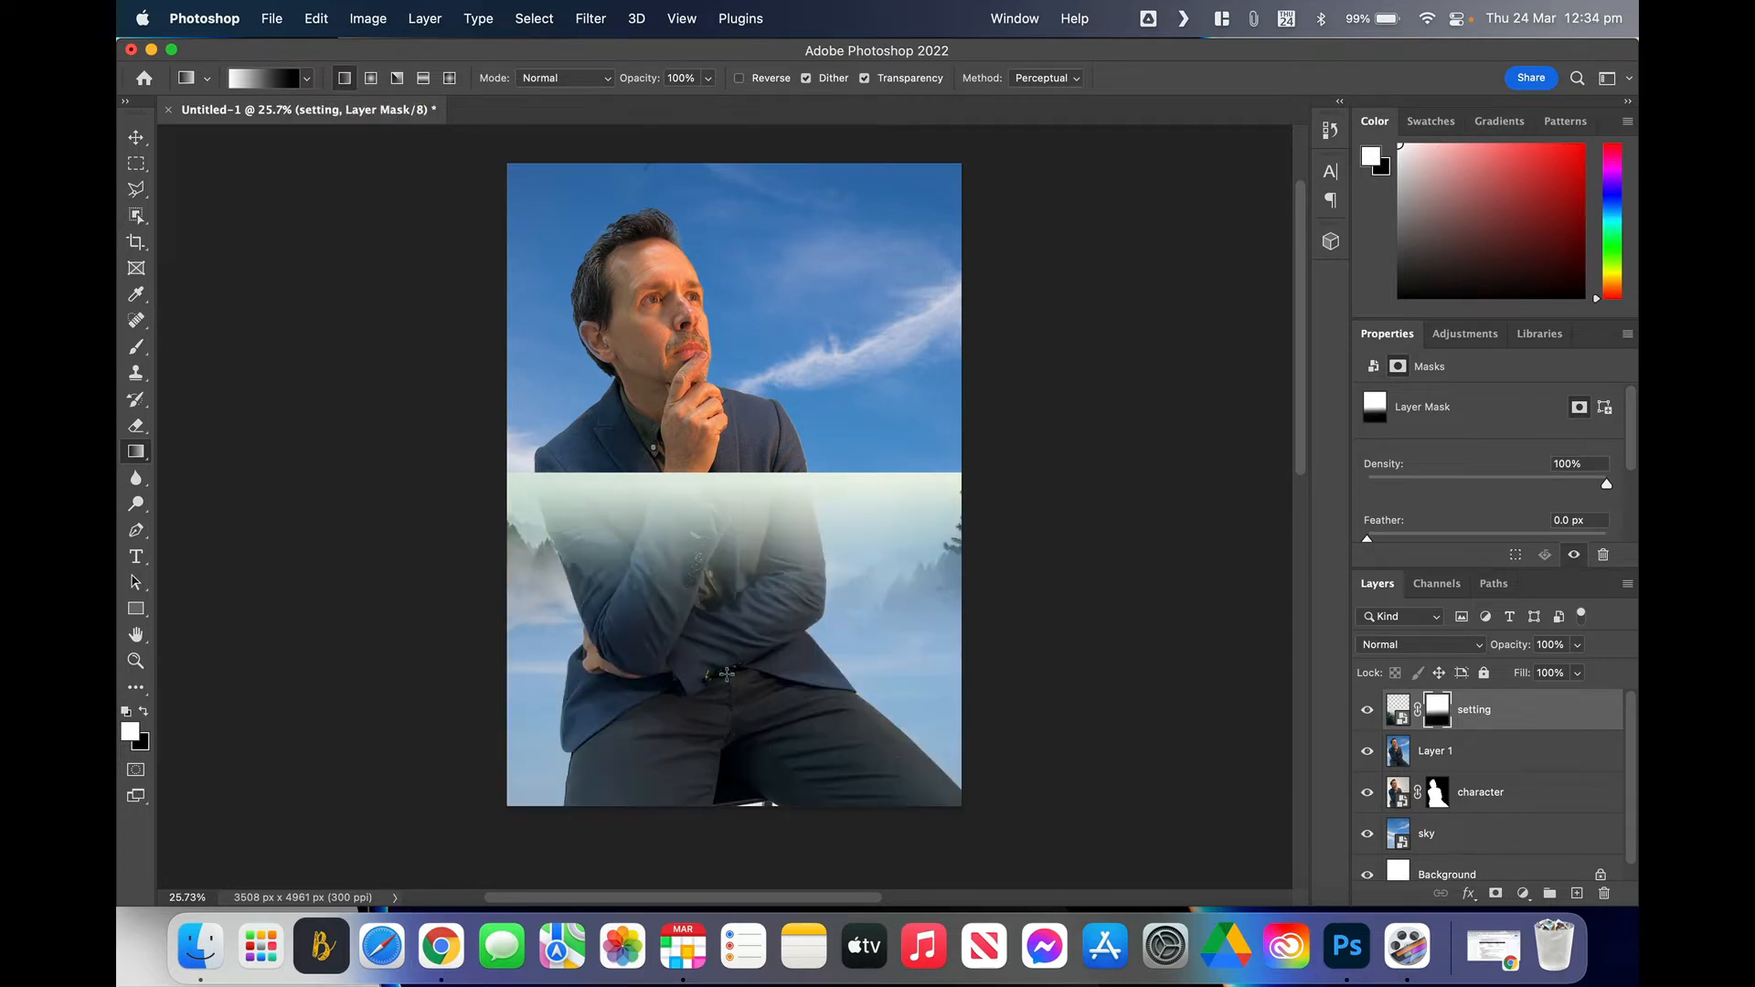
{"action": "key", "text": "super+z"}
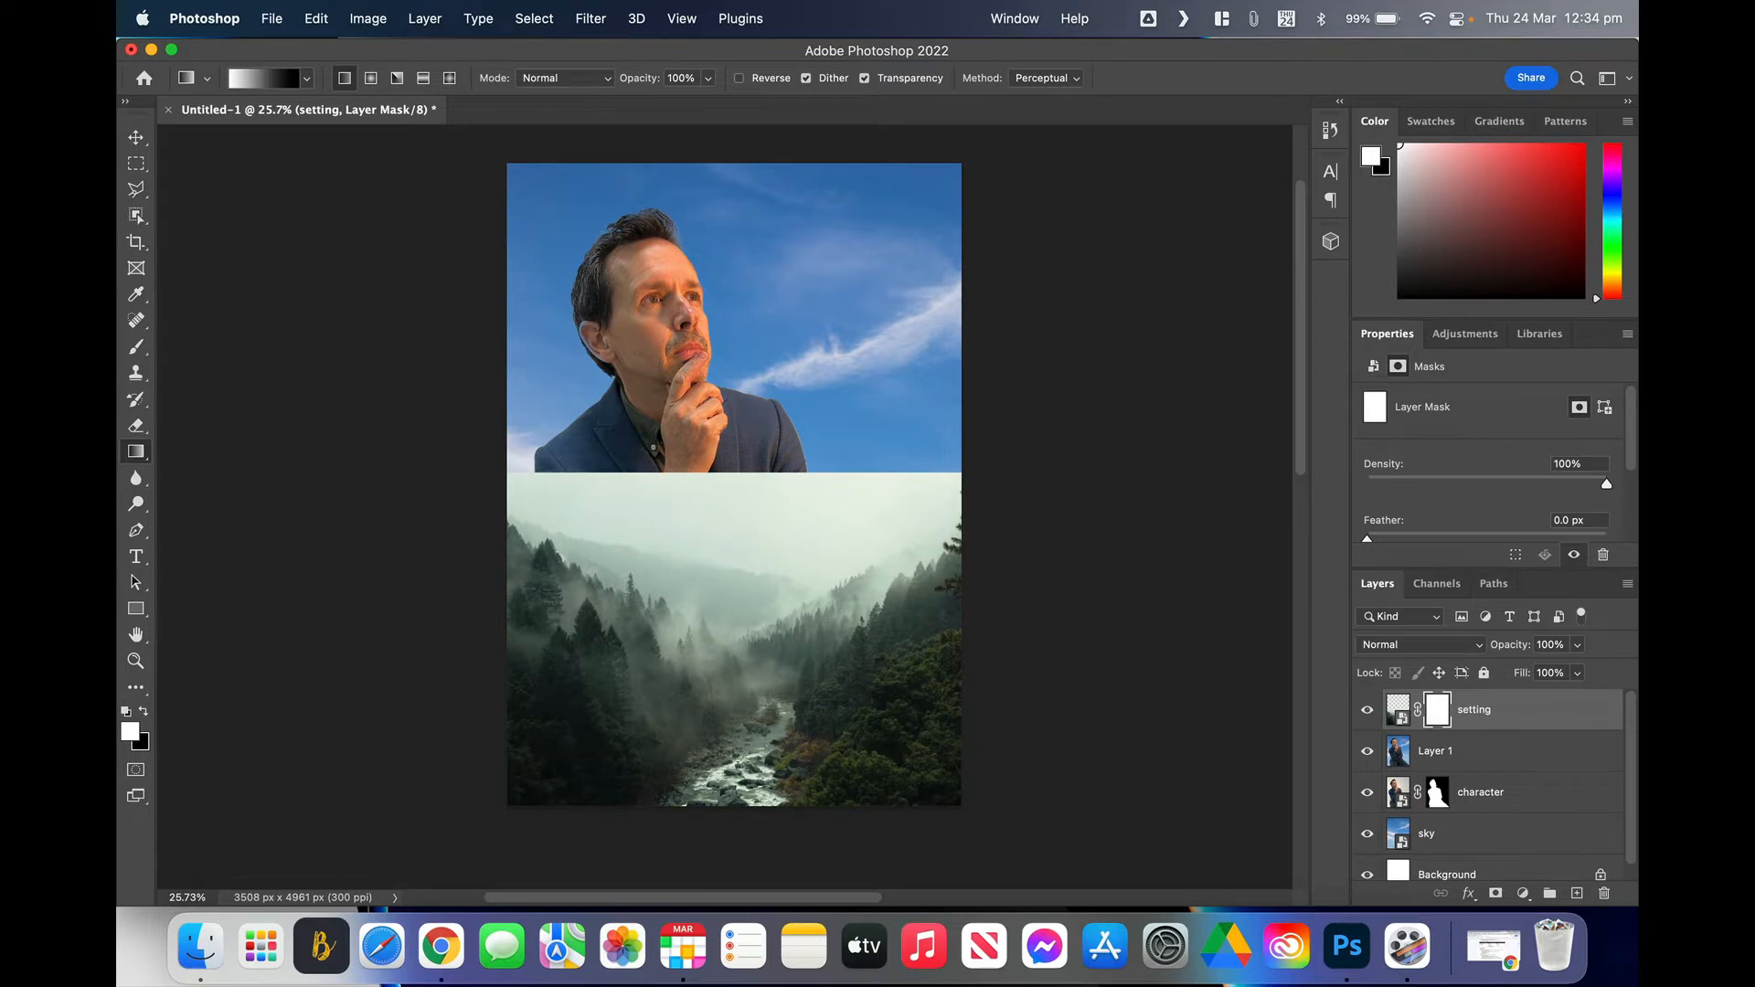
{"action": "left_click_drag", "start_coordinate": [736, 782], "coordinate": [736, 504]}
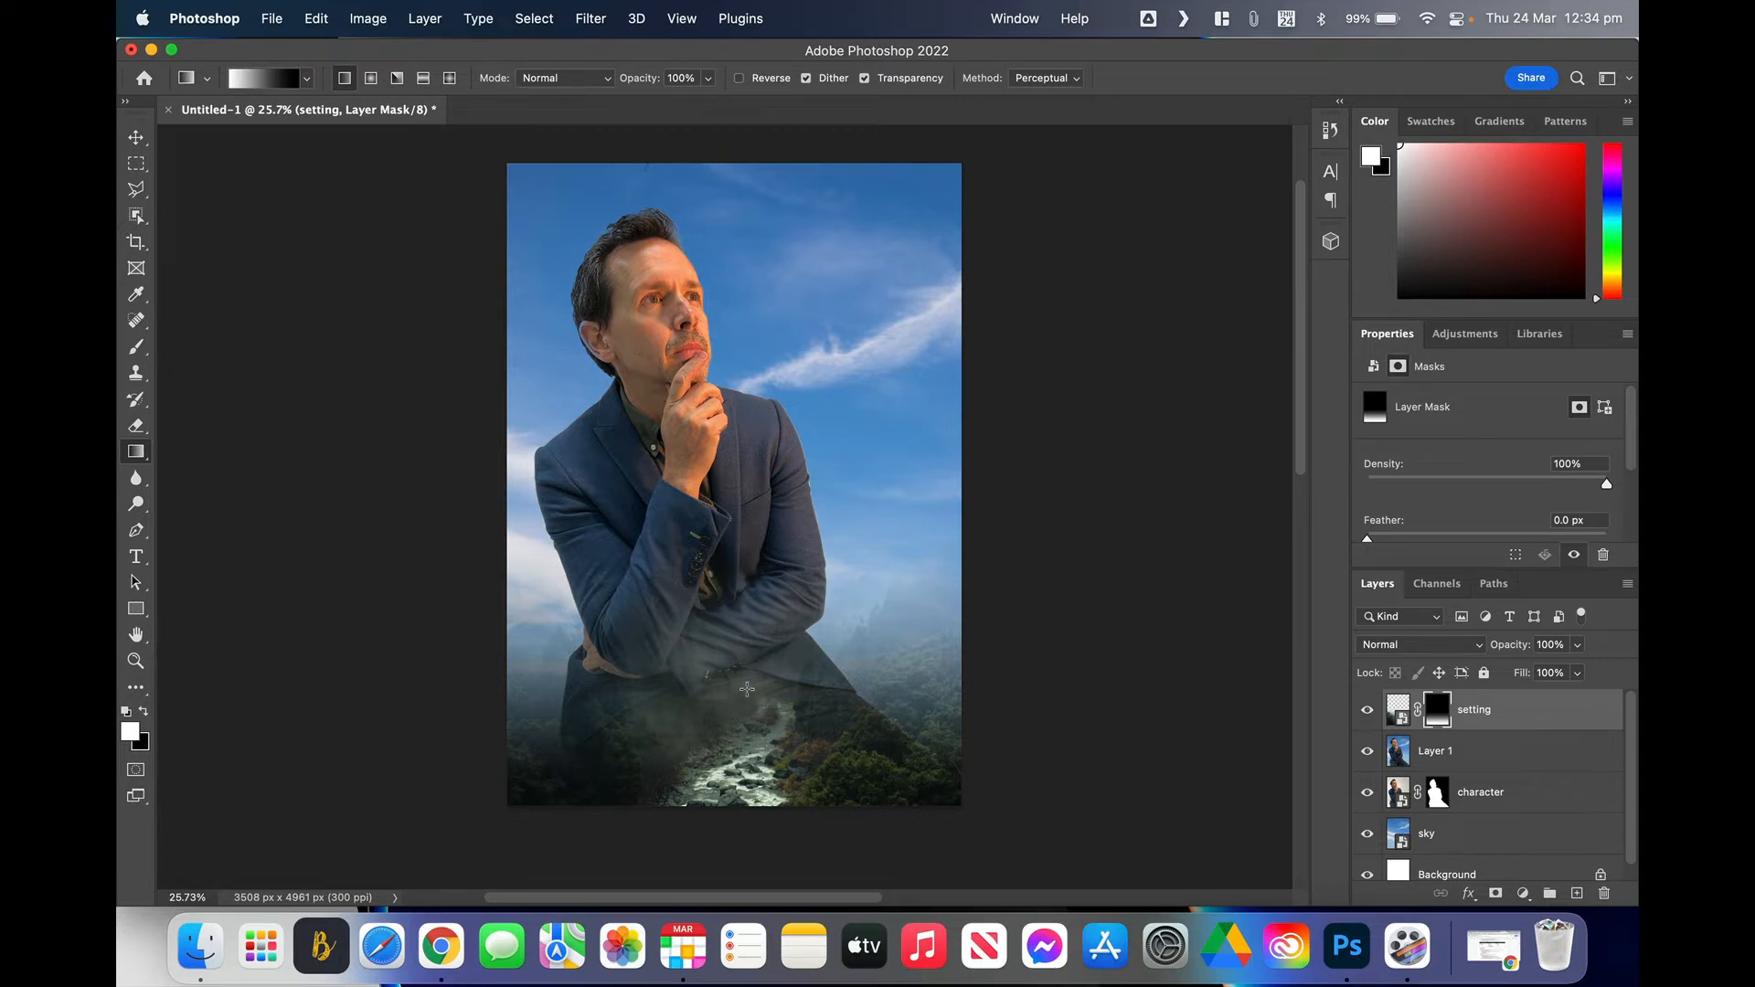
{"action": "left_click_drag", "start_coordinate": [747, 690], "coordinate": [745, 582]}
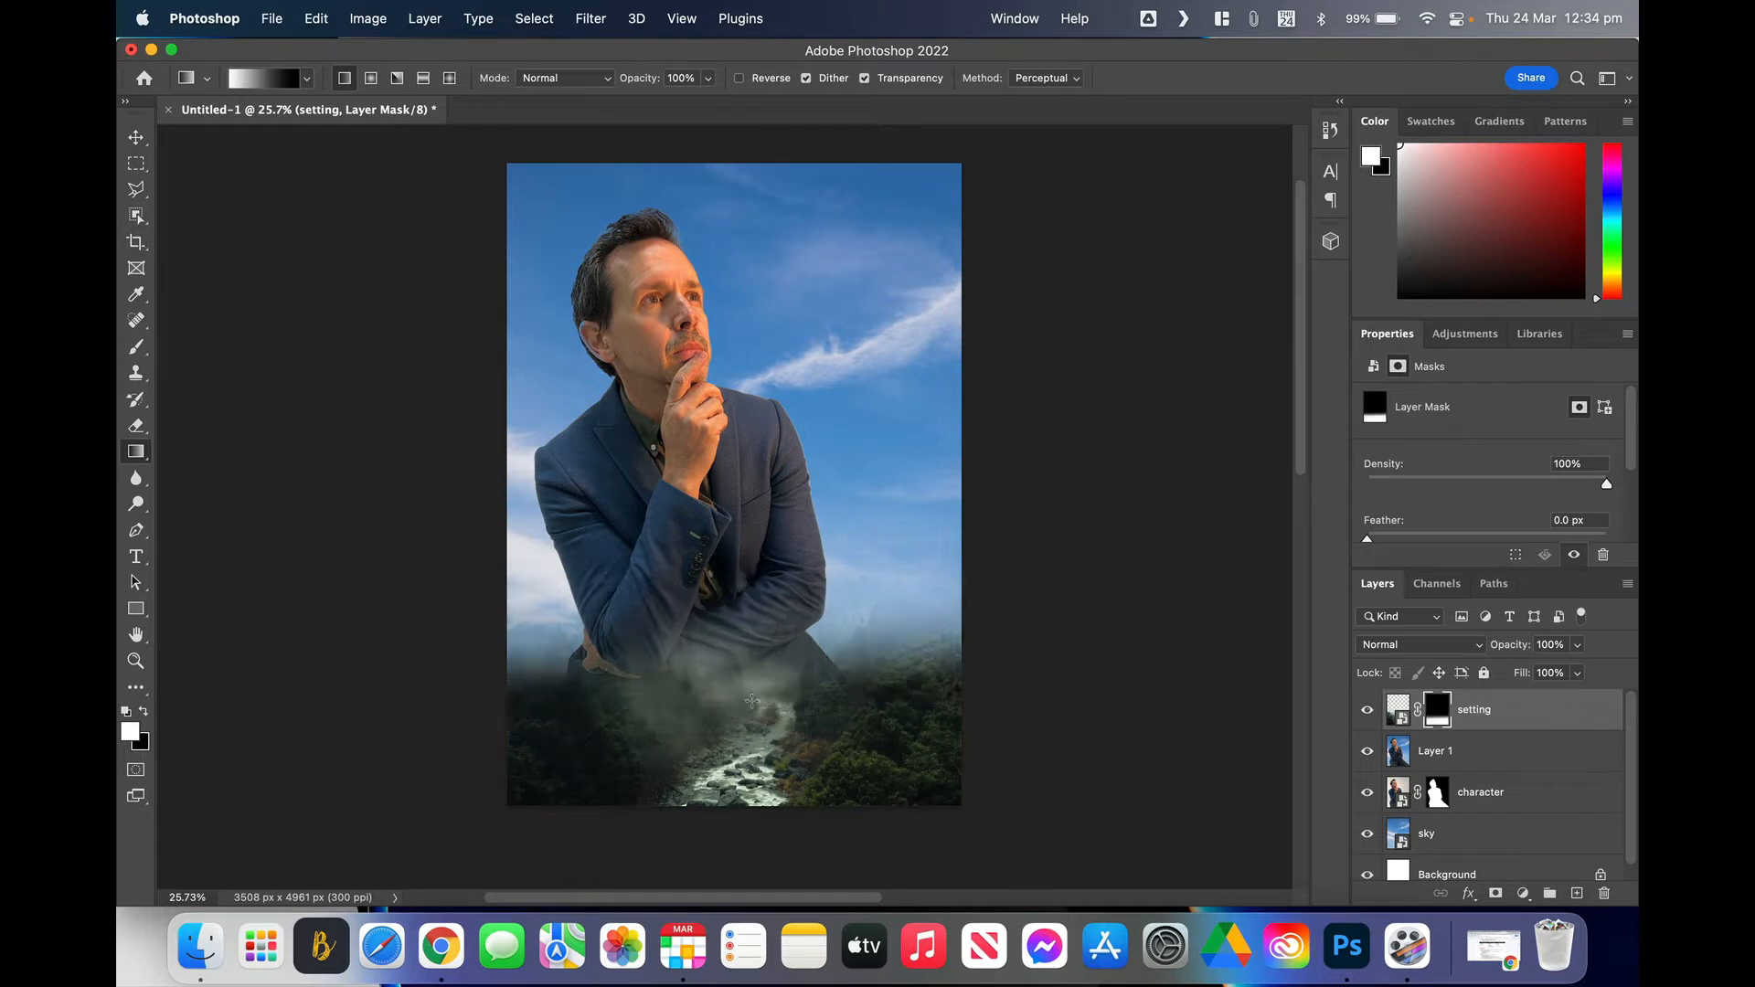
{"action": "left_click_drag", "start_coordinate": [754, 713], "coordinate": [743, 540]}
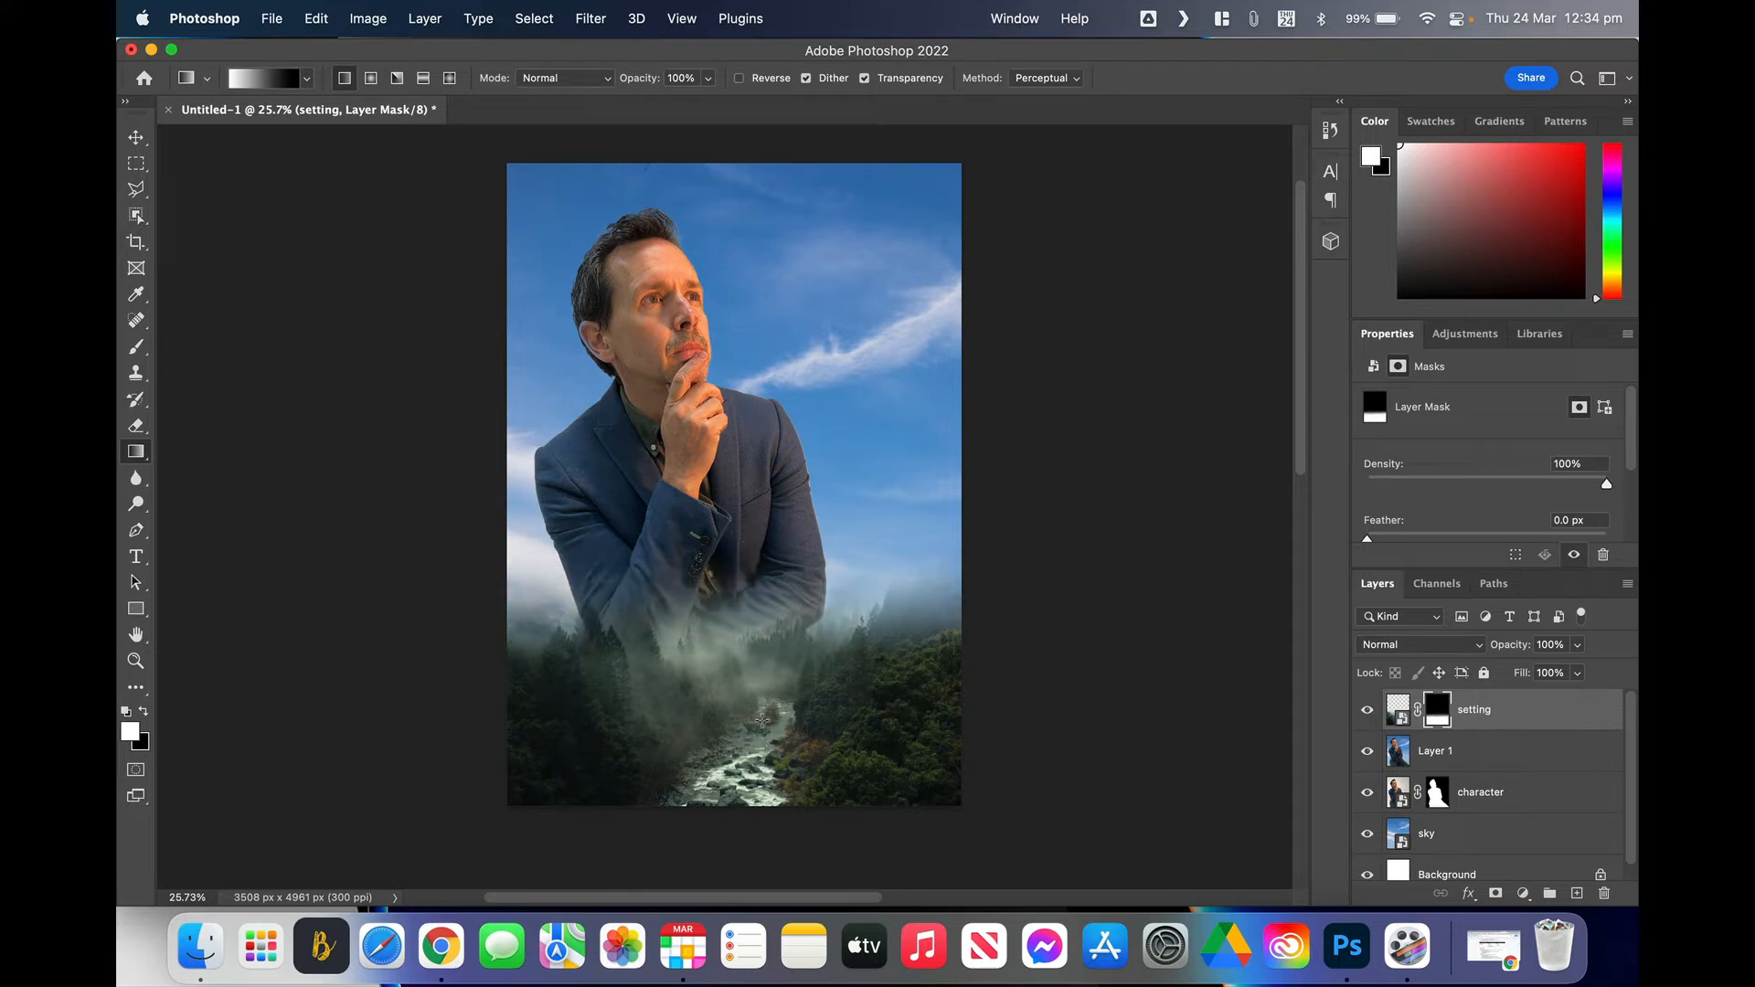
{"action": "left_click_drag", "start_coordinate": [757, 619], "coordinate": [770, 545]}
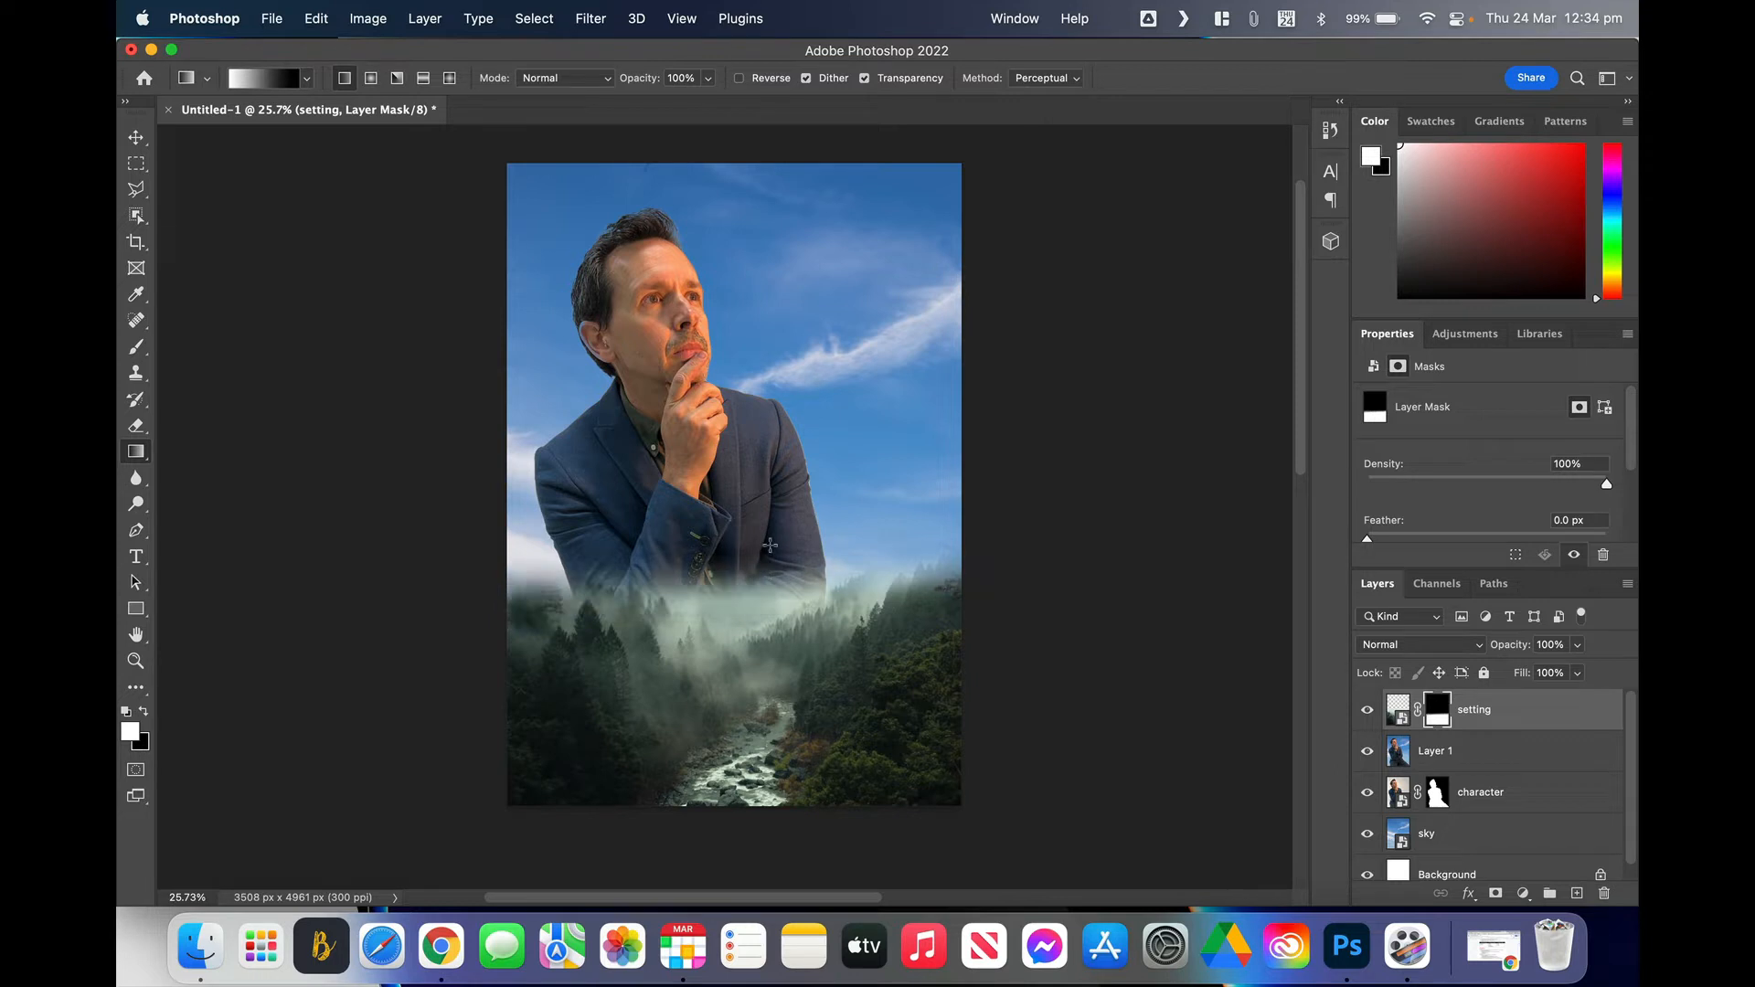
{"action": "left_click_drag", "start_coordinate": [778, 627], "coordinate": [773, 578]}
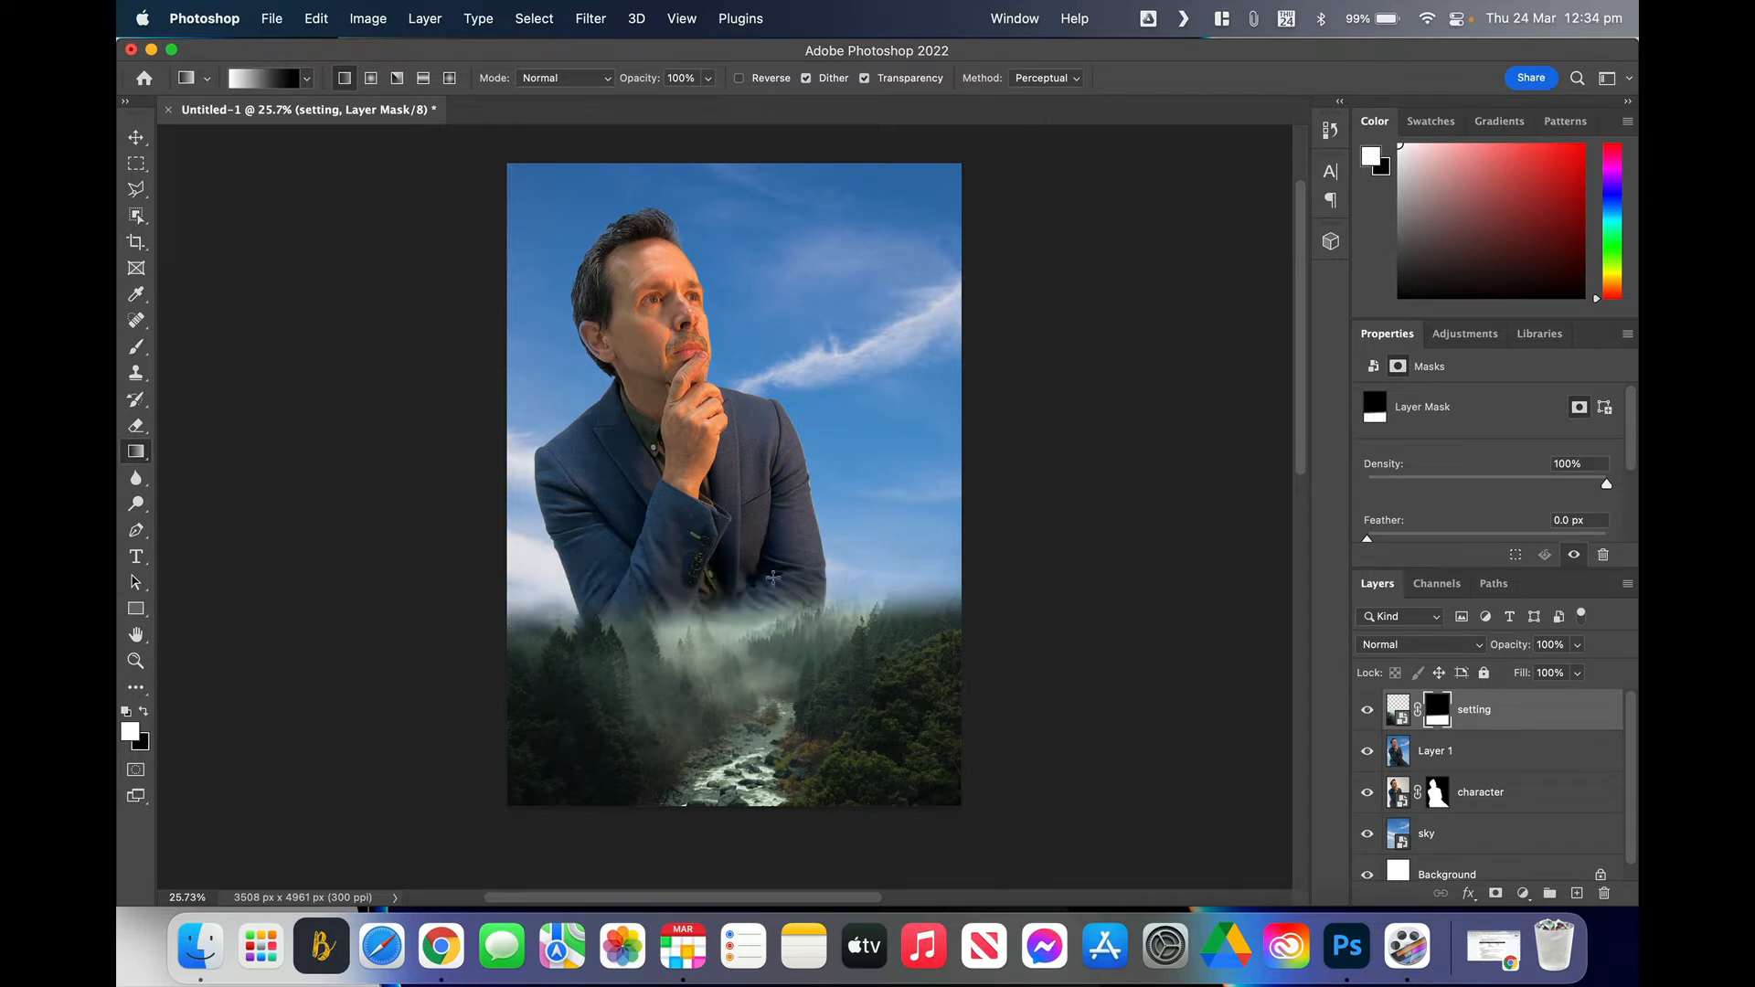
{"action": "left_click_drag", "start_coordinate": [742, 651], "coordinate": [744, 539]}
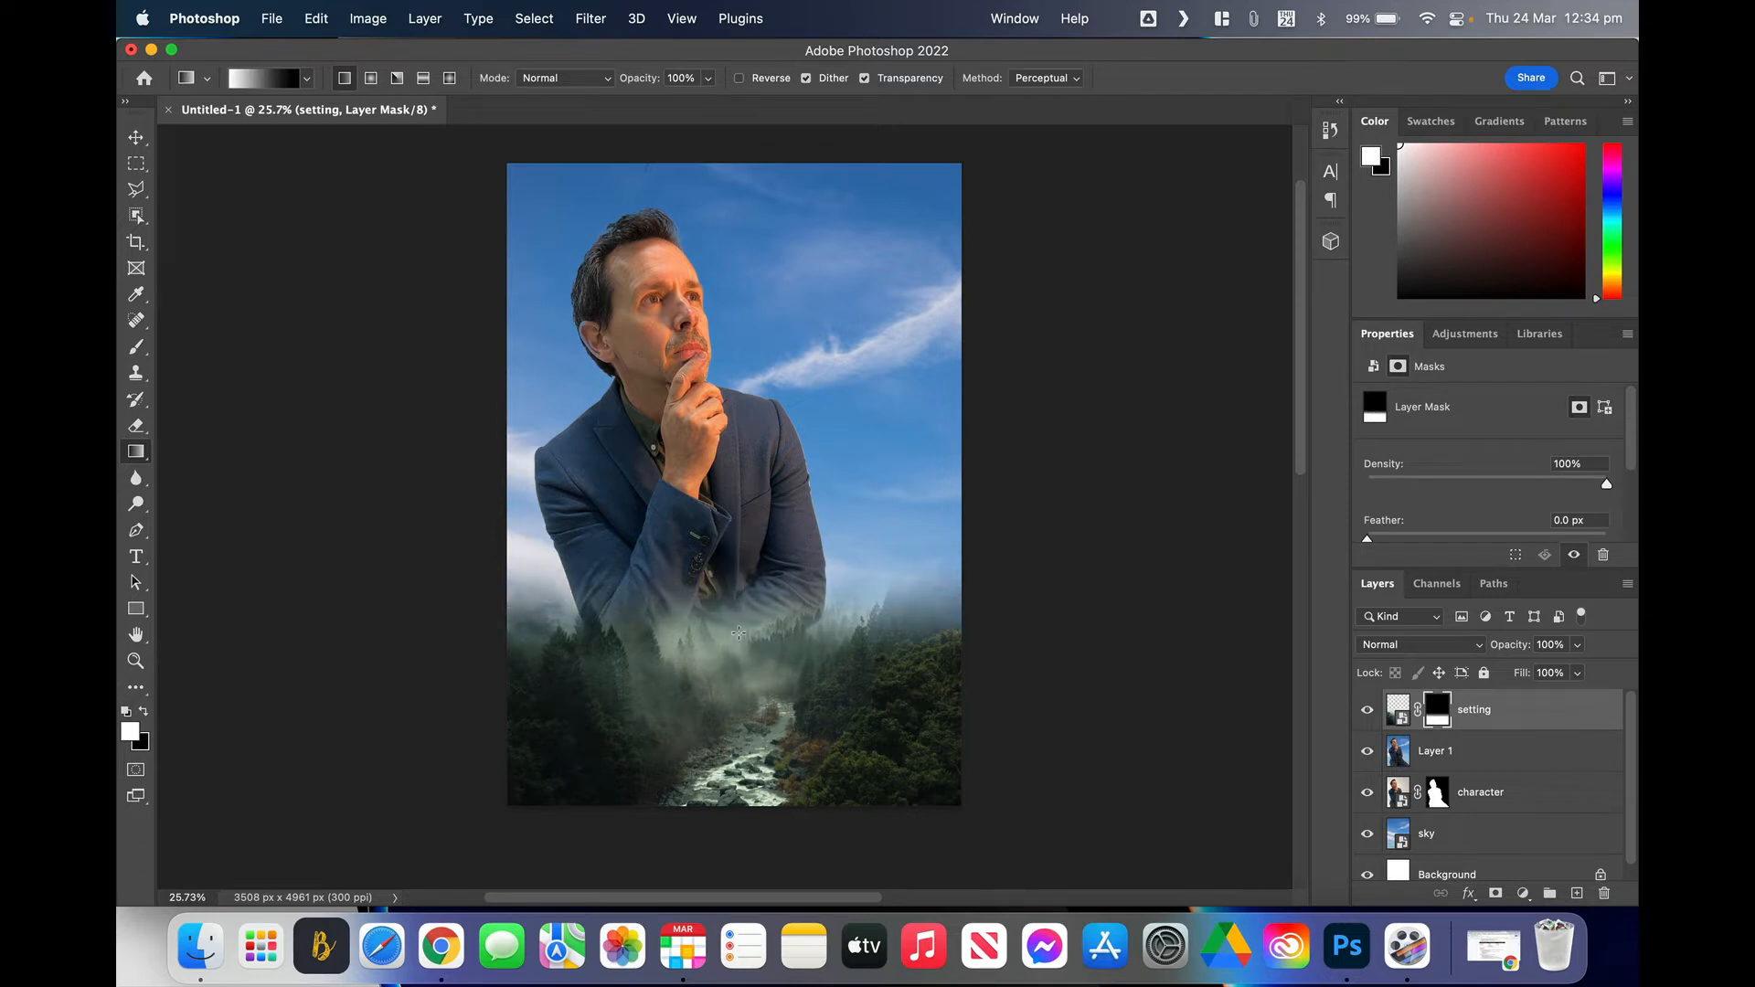
{"action": "left_click_drag", "start_coordinate": [738, 638], "coordinate": [740, 566]}
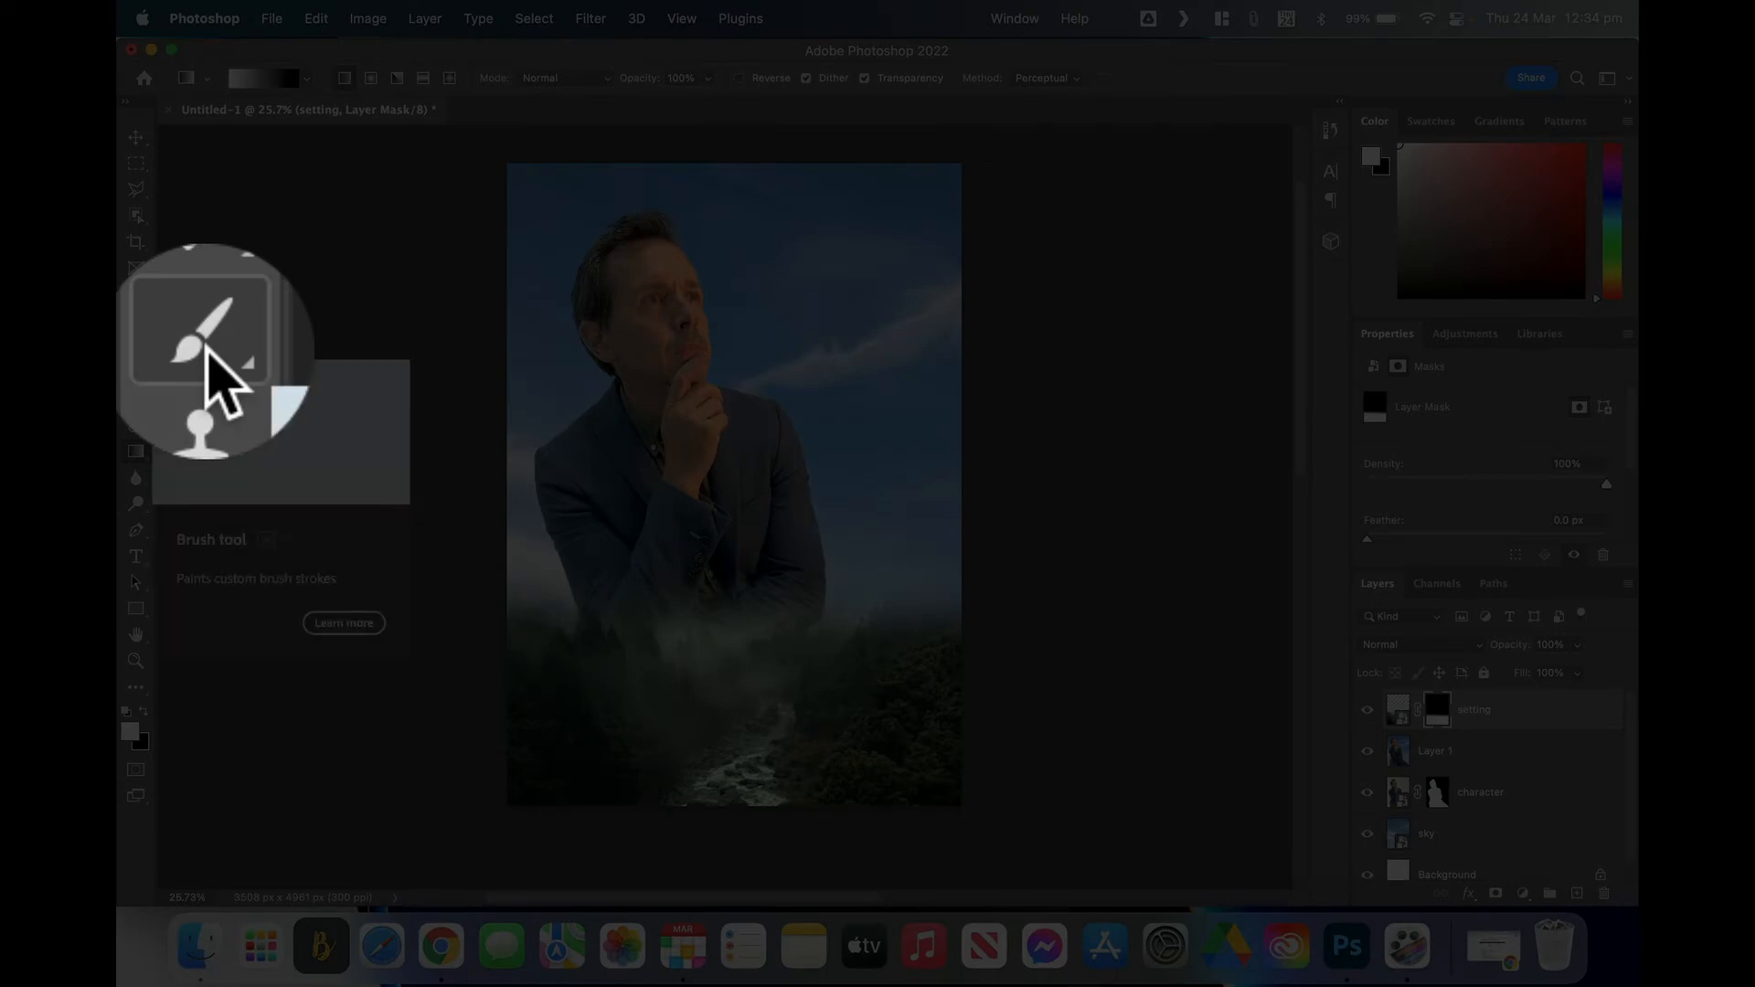
Step: Paint white on the setting mask with a 1300 px, 0% hardness brush along the edges and jacket bottom
{"action": "left_click", "coordinate": [137, 349]}
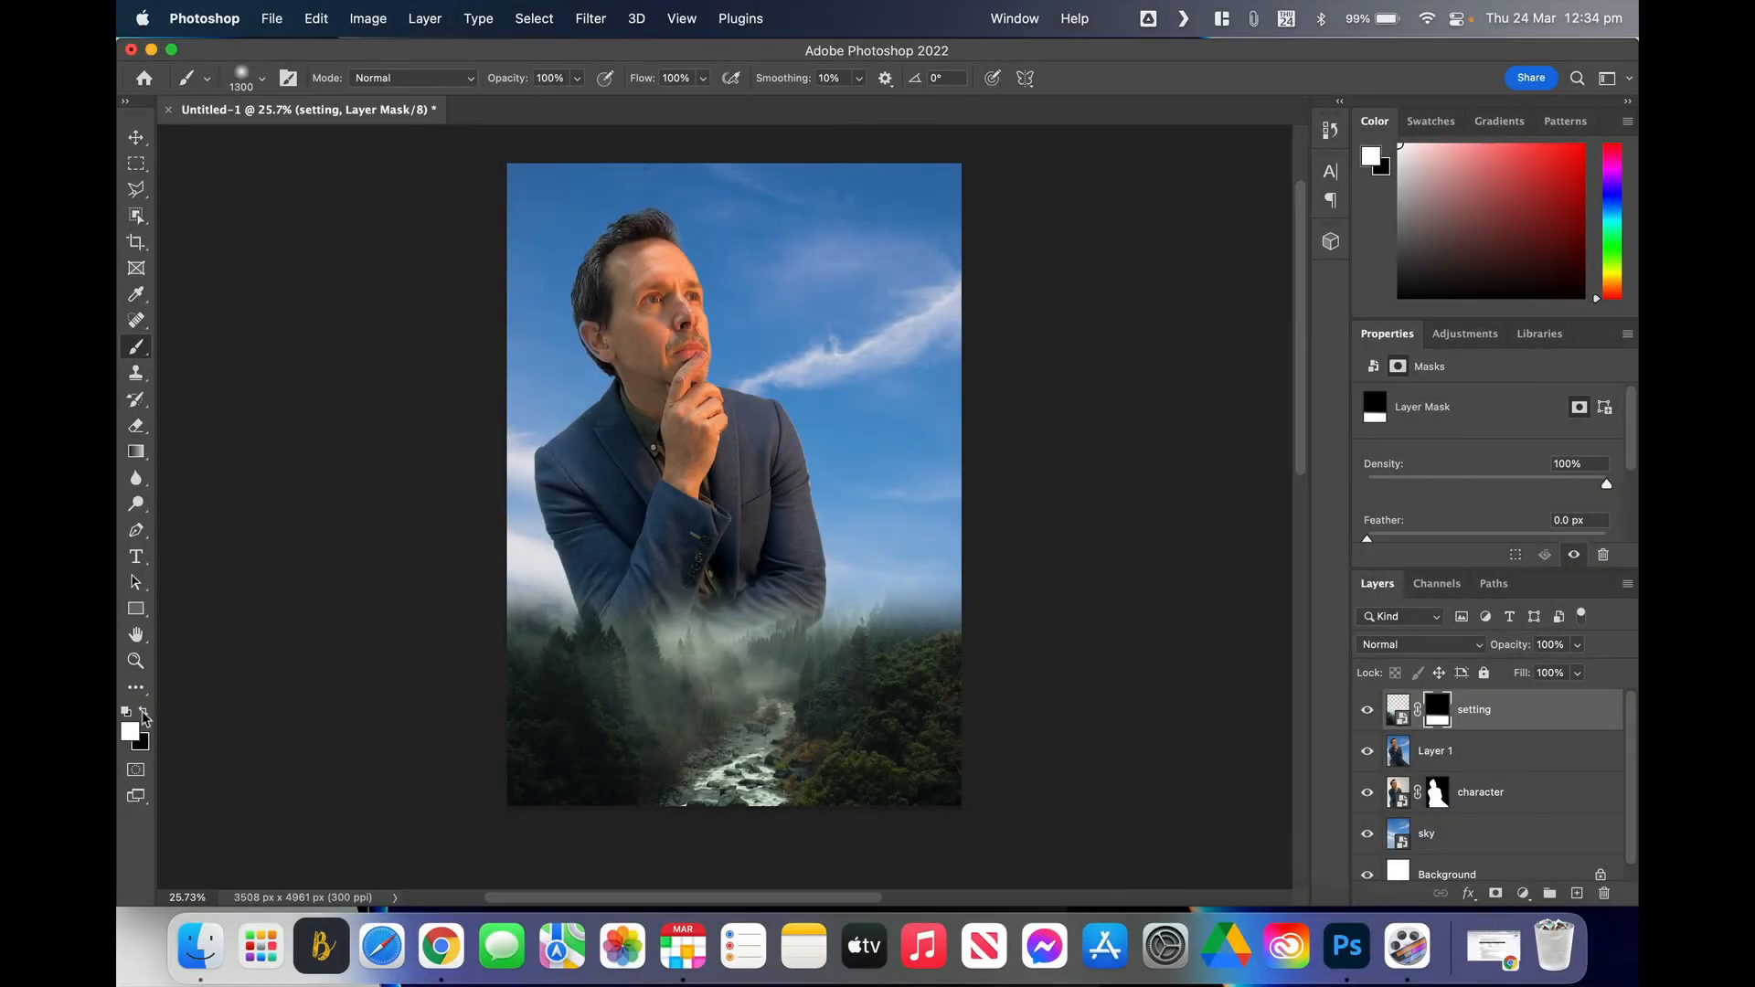
{"action": "left_click", "coordinate": [143, 717]}
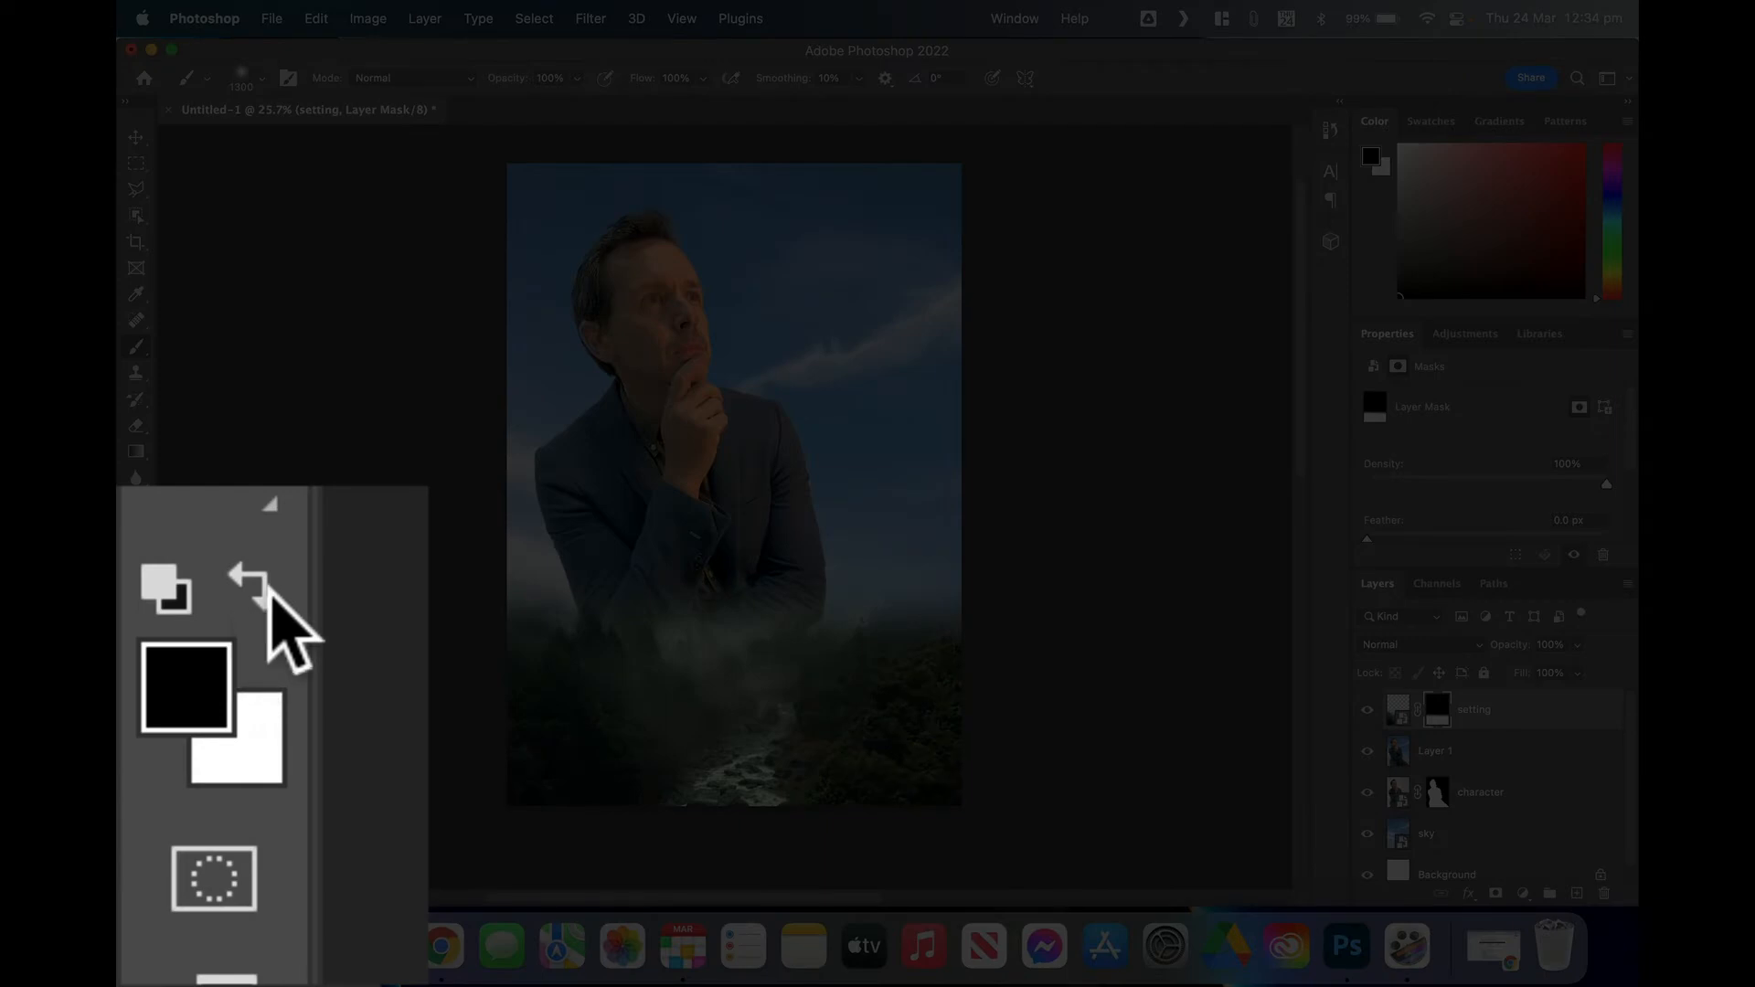
{"action": "left_click", "coordinate": [144, 717]}
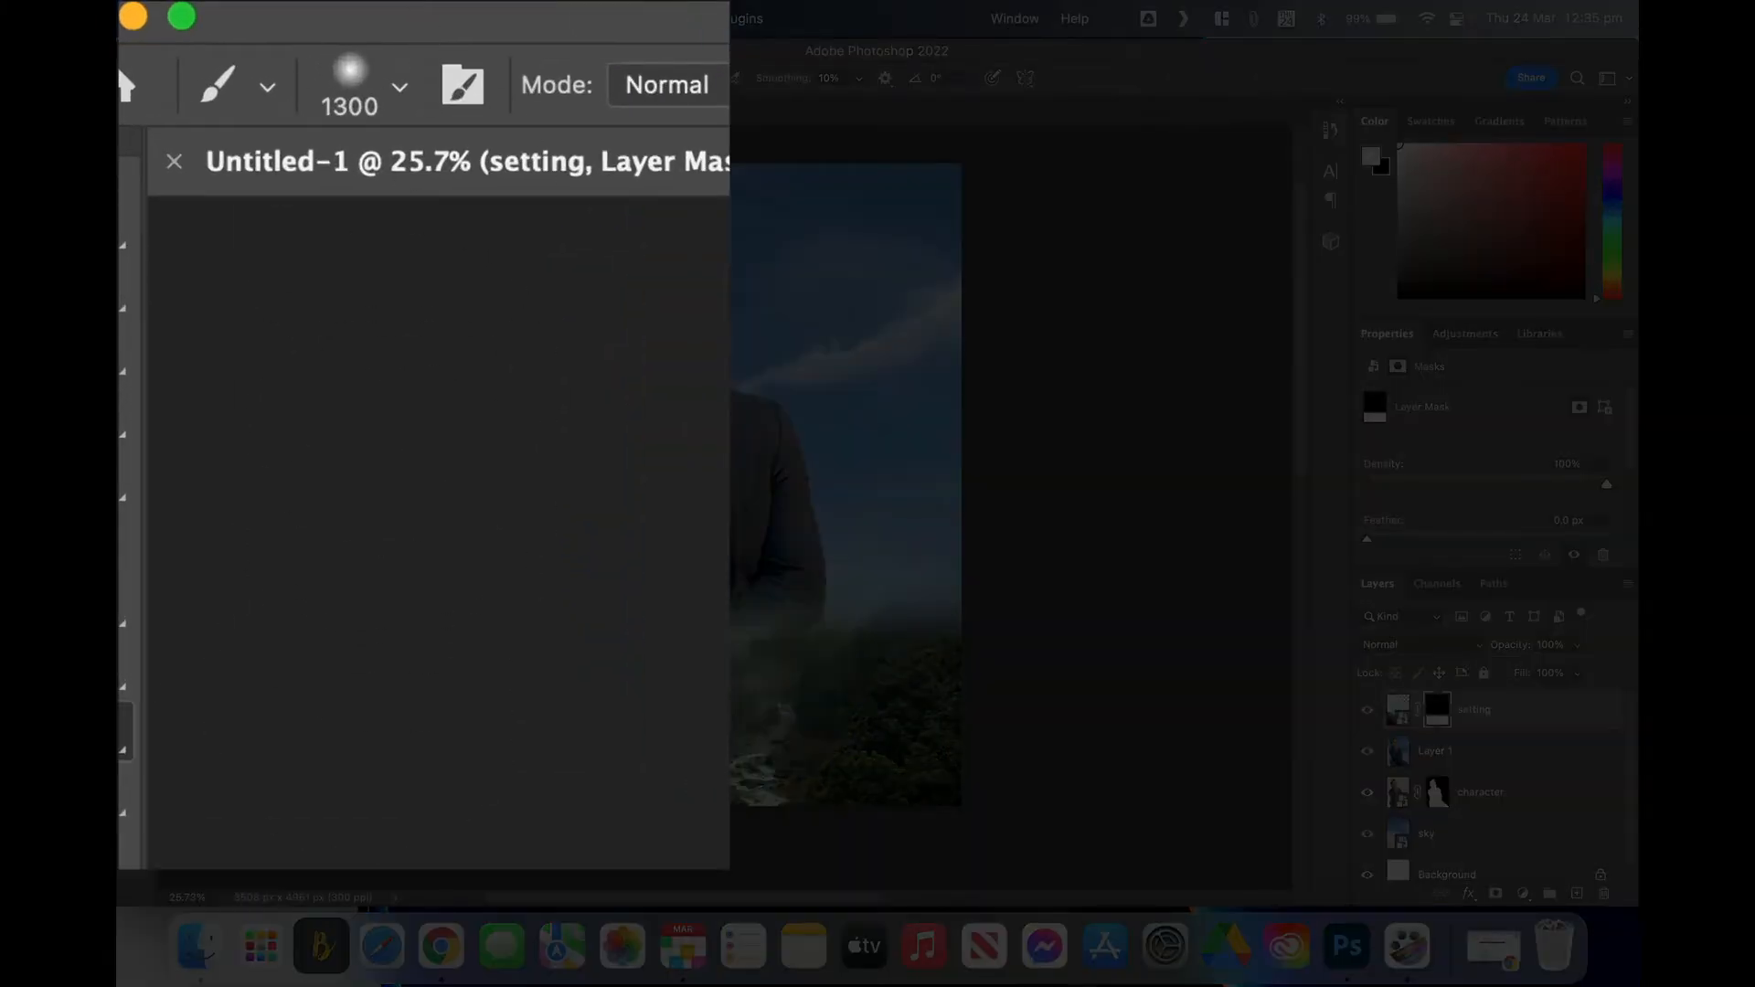
{"action": "left_click", "coordinate": [262, 77]}
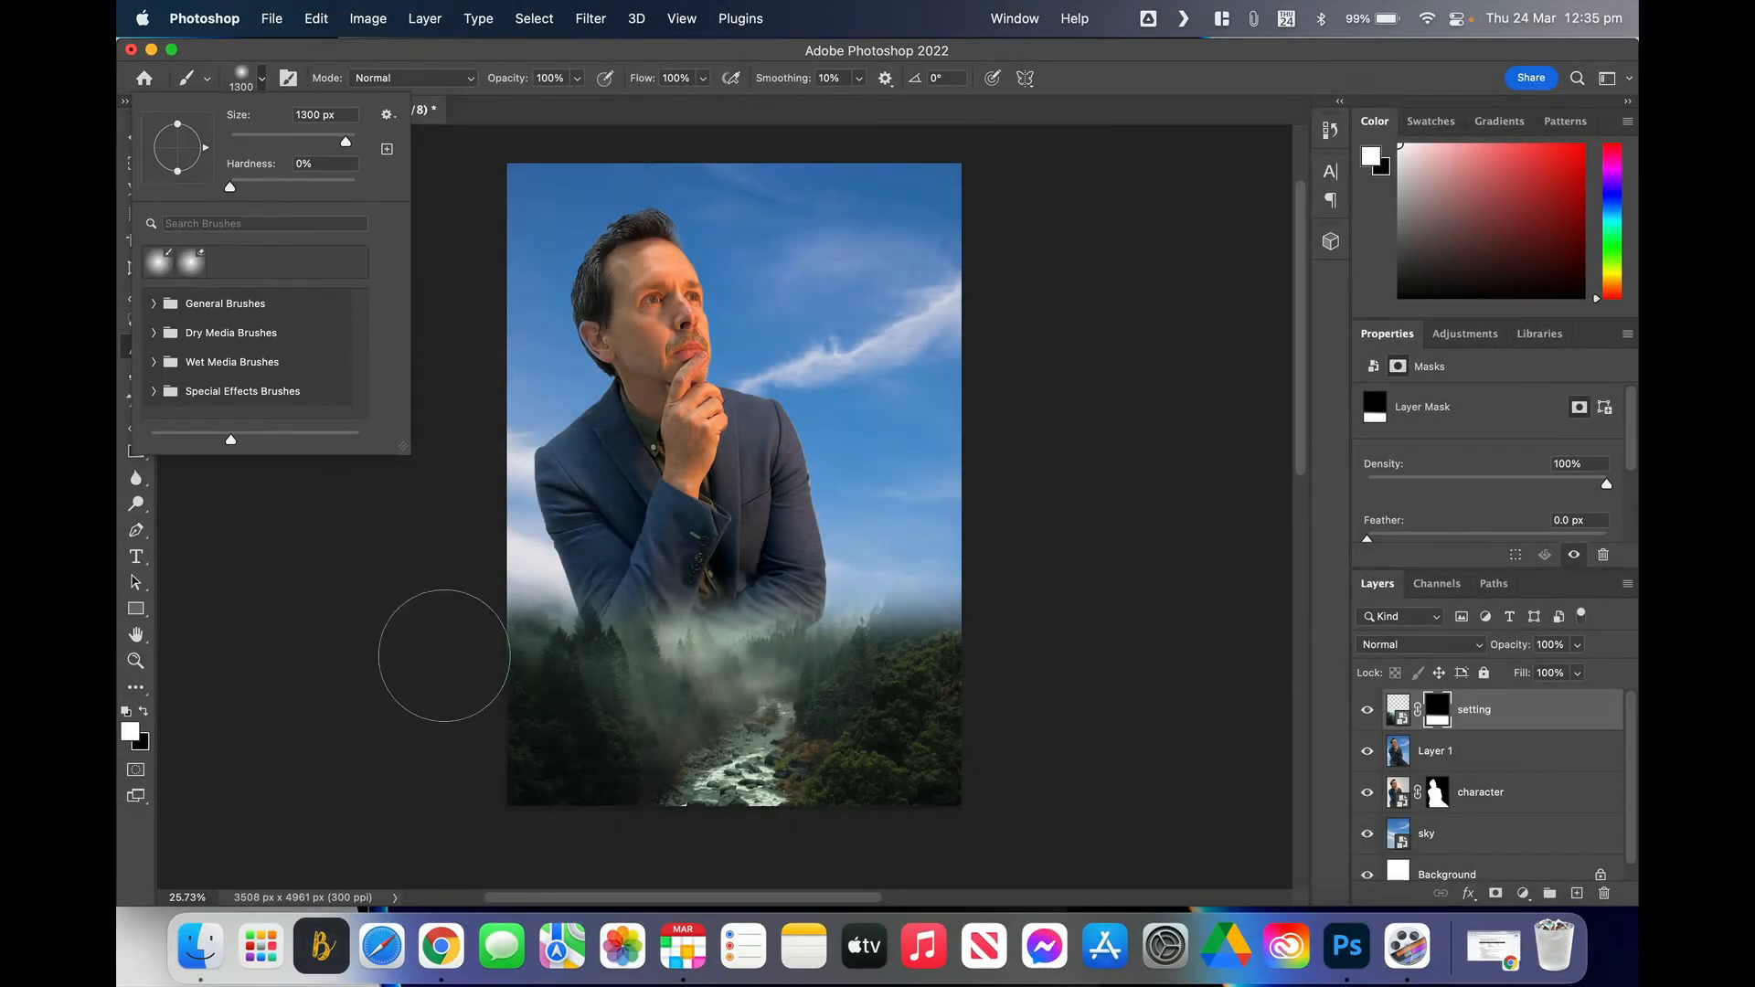
{"action": "left_click", "coordinate": [467, 649]}
{"action": "mouse_move", "coordinate": [467, 649]}
{"action": "left_mouse_down"}
{"action": "mouse_move", "coordinate": [439, 536]}
{"action": "mouse_move", "coordinate": [496, 685]}
{"action": "mouse_move", "coordinate": [537, 671]}
{"action": "mouse_move", "coordinate": [473, 570]}
{"action": "mouse_move", "coordinate": [524, 682]}
{"action": "mouse_move", "coordinate": [573, 706]}
{"action": "mouse_move", "coordinate": [506, 622]}
{"action": "mouse_move", "coordinate": [598, 714]}
{"action": "left_mouse_up"}
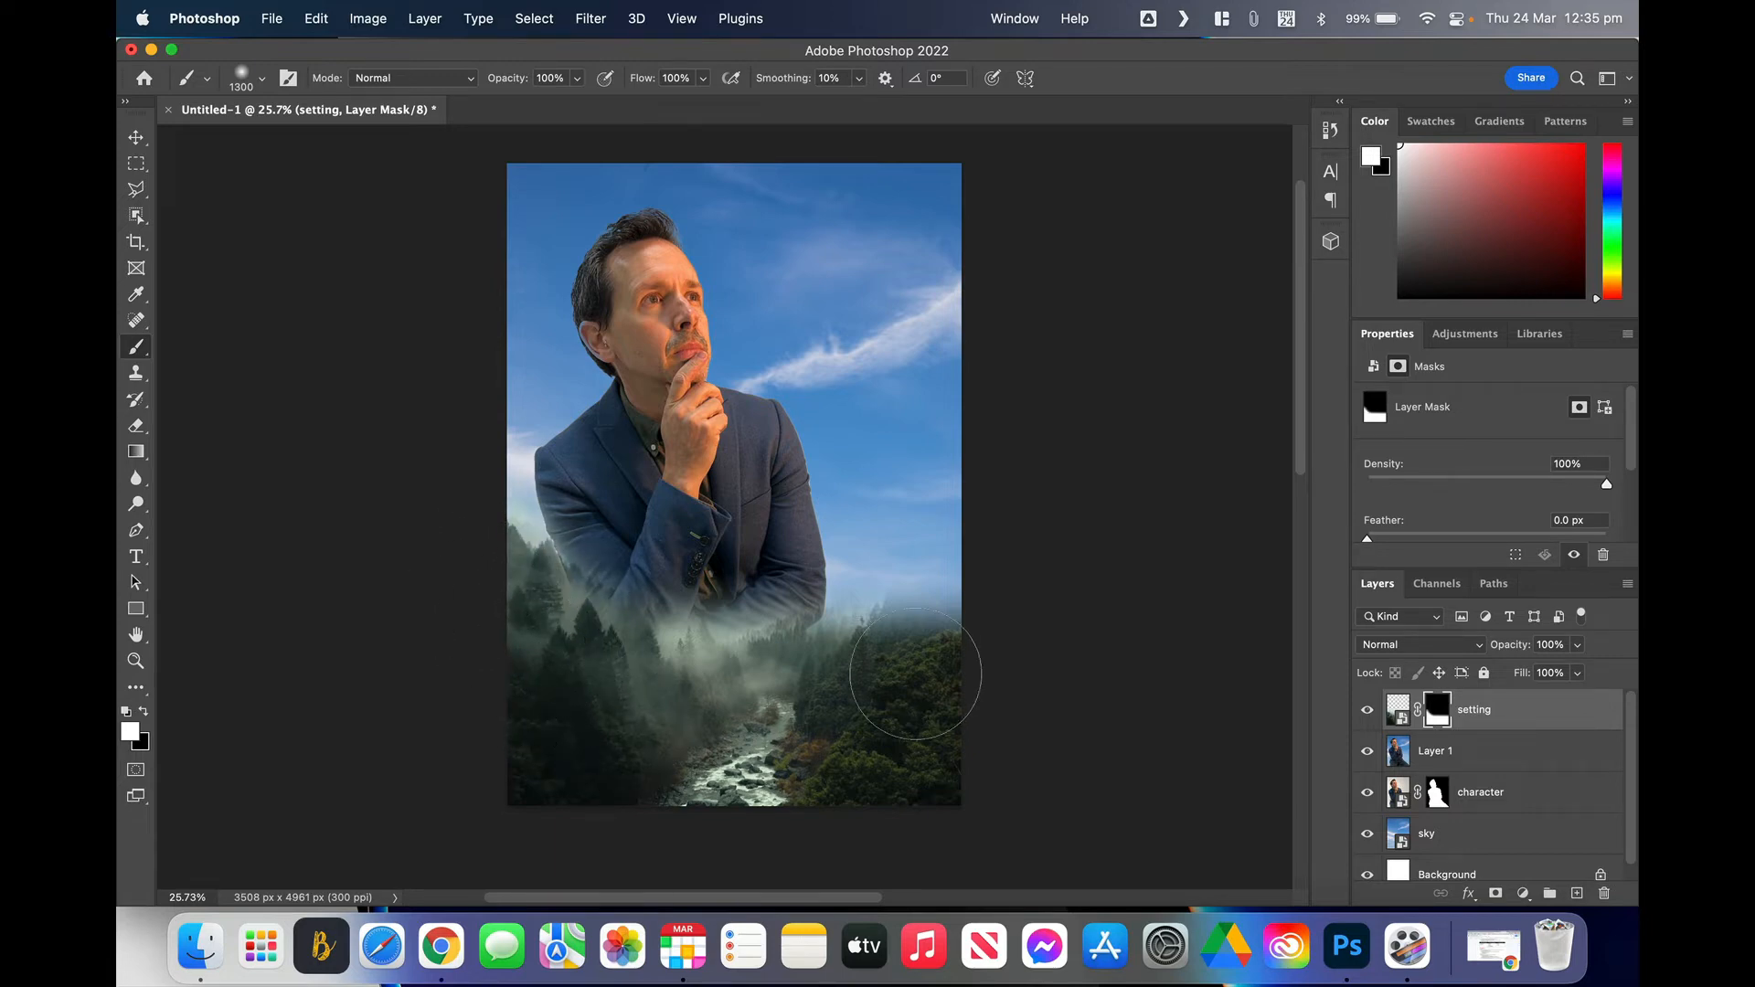
{"action": "mouse_move", "coordinate": [917, 678]}
{"action": "left_mouse_down"}
{"action": "mouse_move", "coordinate": [1012, 571]}
{"action": "mouse_move", "coordinate": [949, 674]}
{"action": "mouse_move", "coordinate": [1013, 558]}
{"action": "left_mouse_up"}
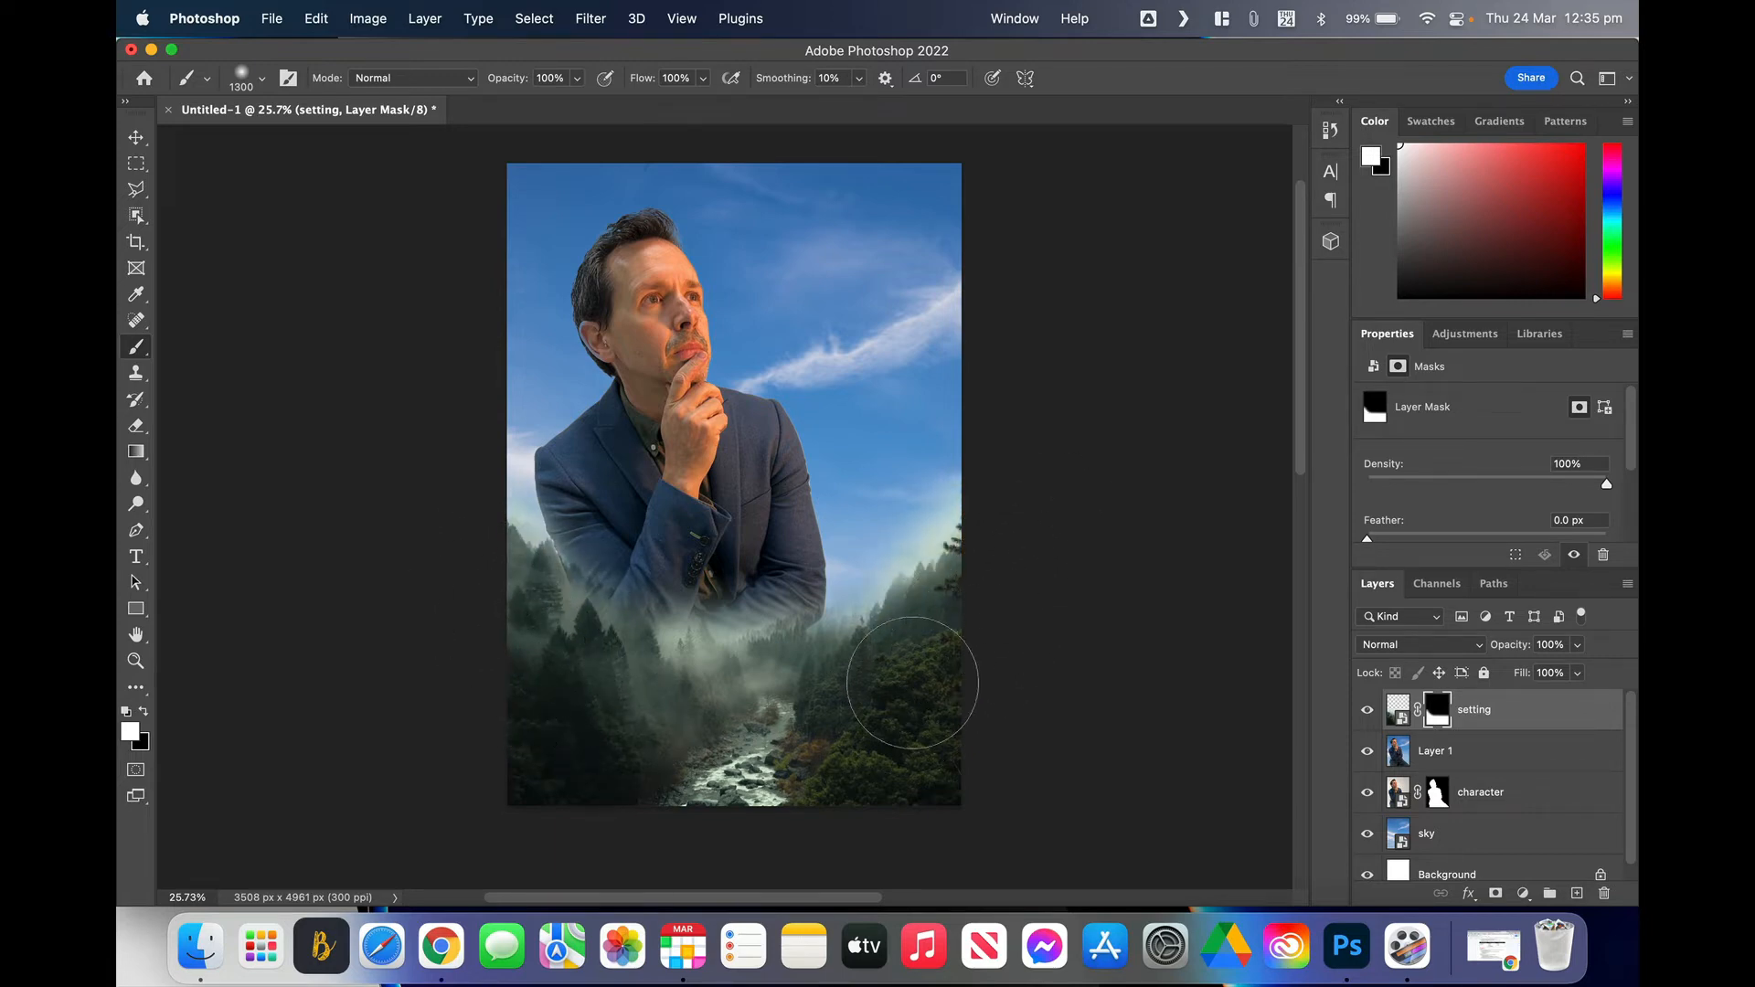
{"action": "mouse_move", "coordinate": [813, 672]}
{"action": "left_mouse_down"}
{"action": "mouse_move", "coordinate": [623, 724]}
{"action": "mouse_move", "coordinate": [483, 604]}
{"action": "mouse_move", "coordinate": [674, 762]}
{"action": "mouse_move", "coordinate": [745, 763]}
{"action": "left_mouse_up"}
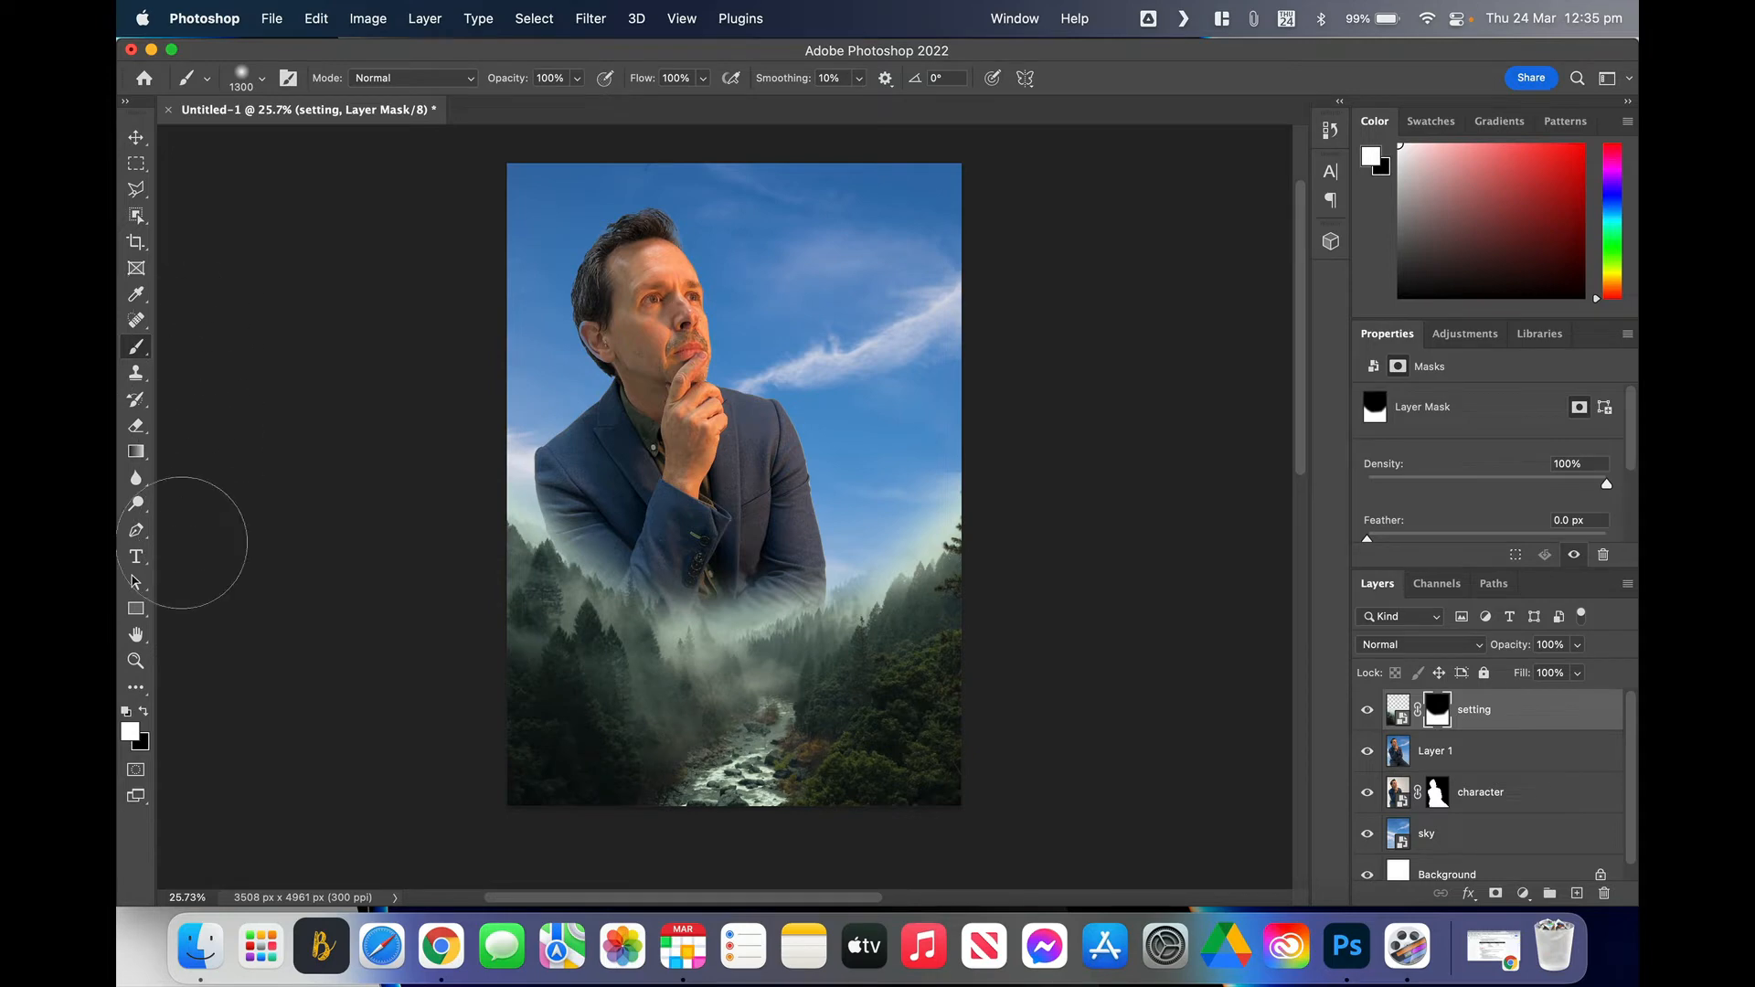
{"action": "left_click", "coordinate": [144, 712]}
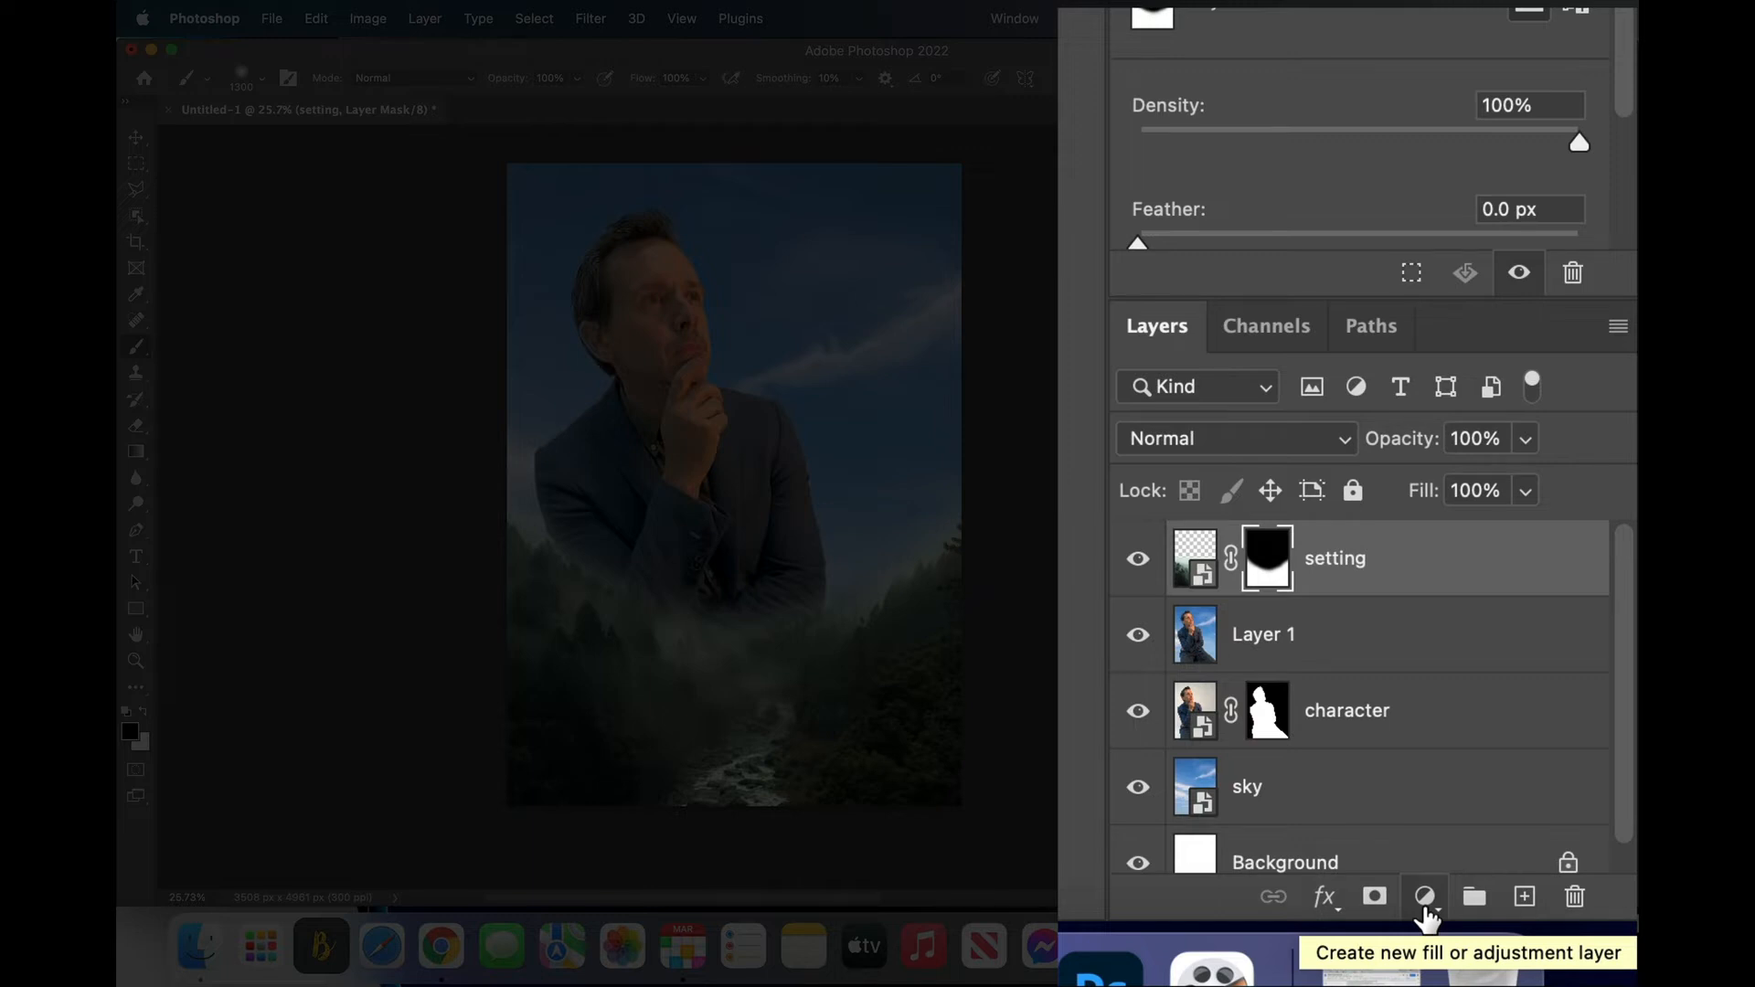
Step: Add a Black & White adjustment layer from the Layers panel's adjustment menu
{"action": "left_click", "coordinate": [1426, 898]}
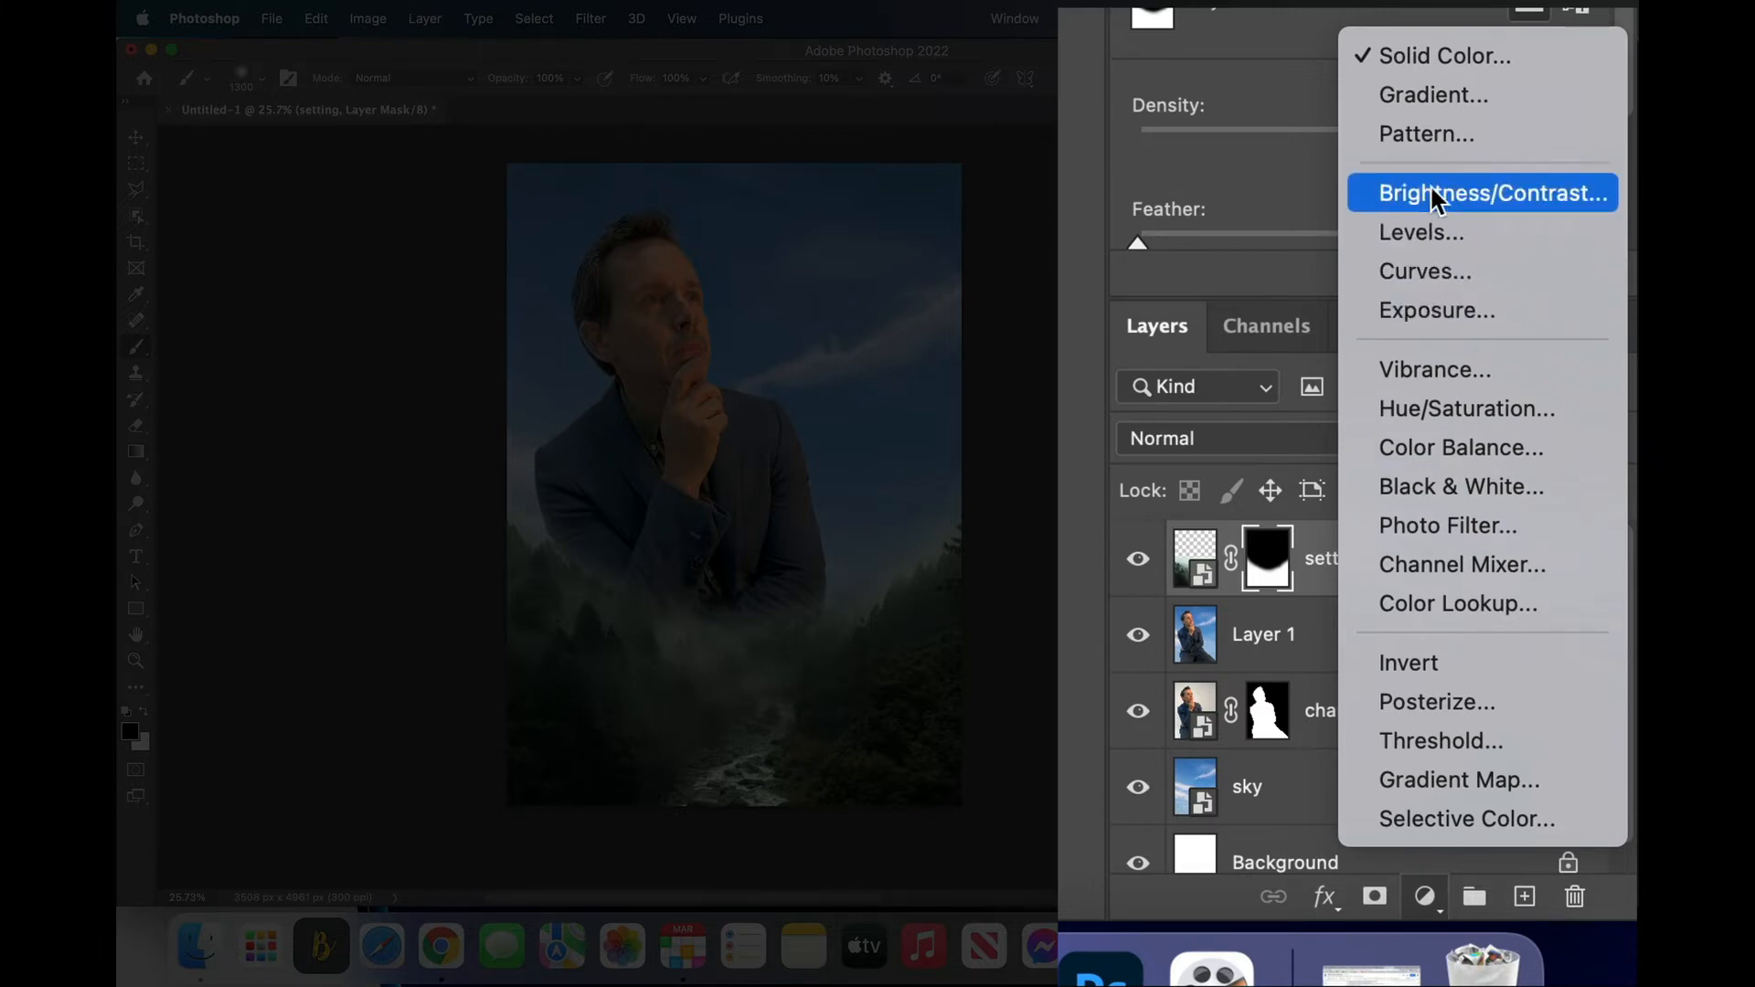
{"action": "left_click", "coordinate": [1455, 493]}
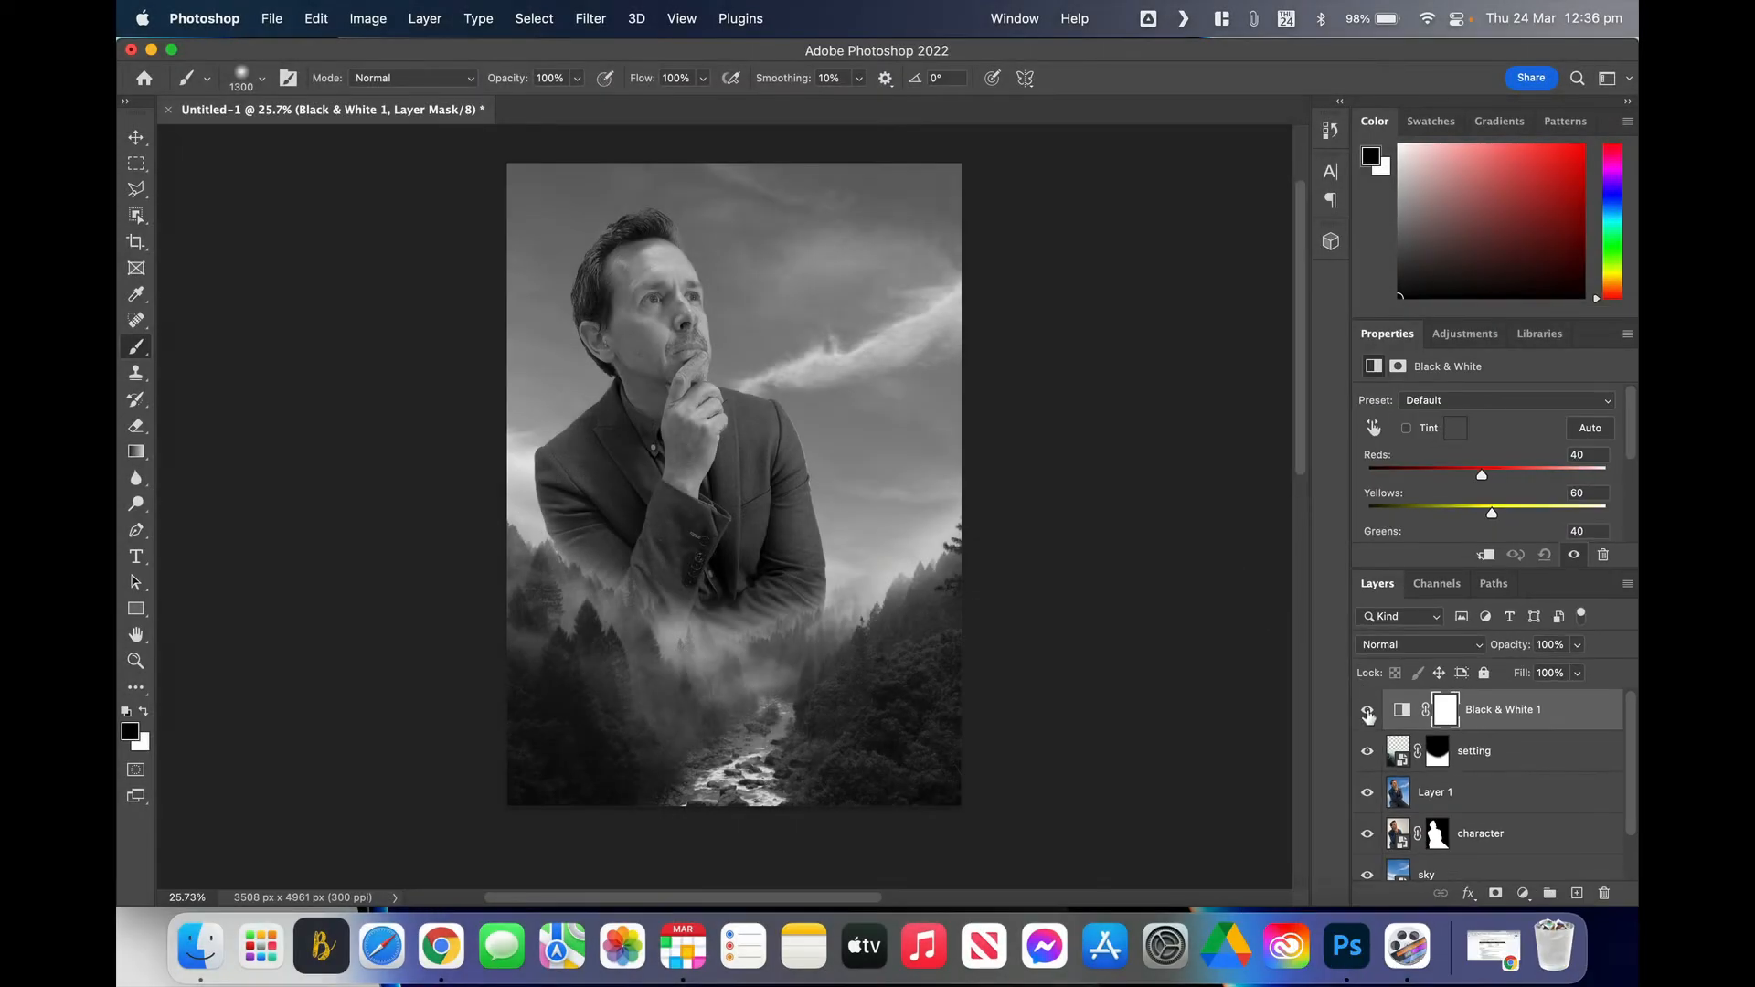
Step: Toggle the Black & White layer on and off to compare, then apply the Auto mix
{"action": "left_click", "coordinate": [1368, 714]}
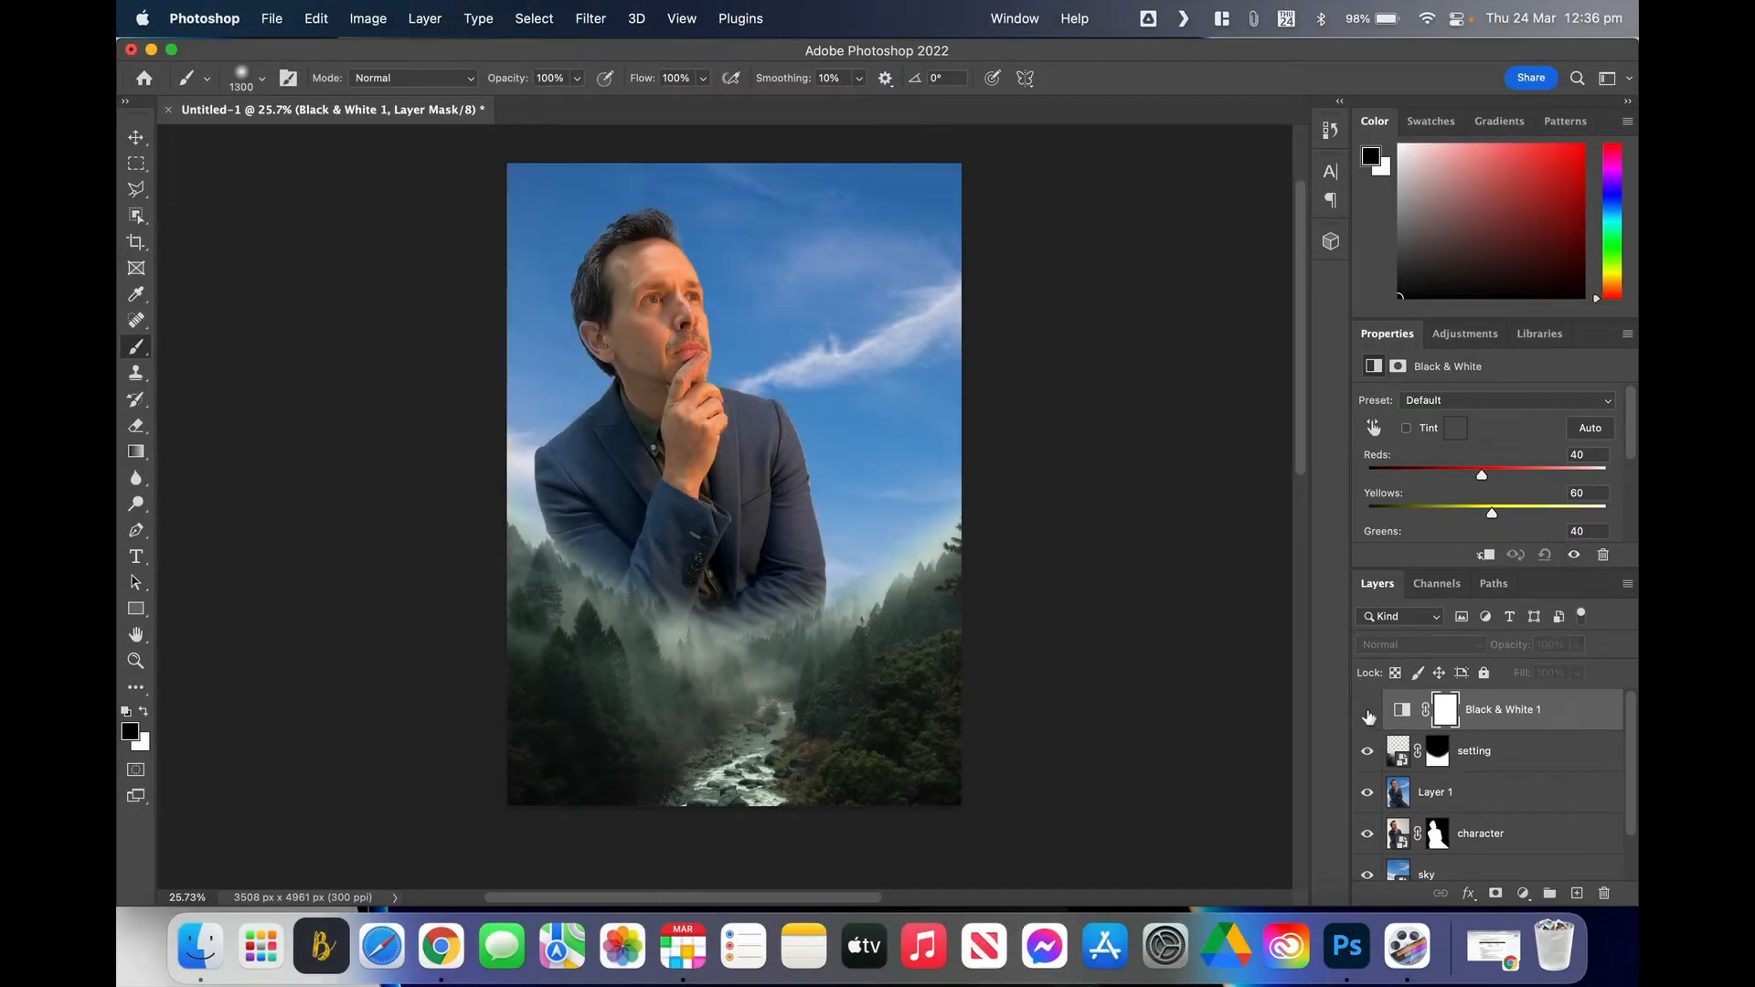
{"action": "left_click", "coordinate": [1368, 714]}
{"action": "left_click", "coordinate": [1369, 714]}
{"action": "left_click", "coordinate": [1368, 714]}
{"action": "left_click", "coordinate": [1368, 714]}
{"action": "left_click", "coordinate": [1368, 714]}
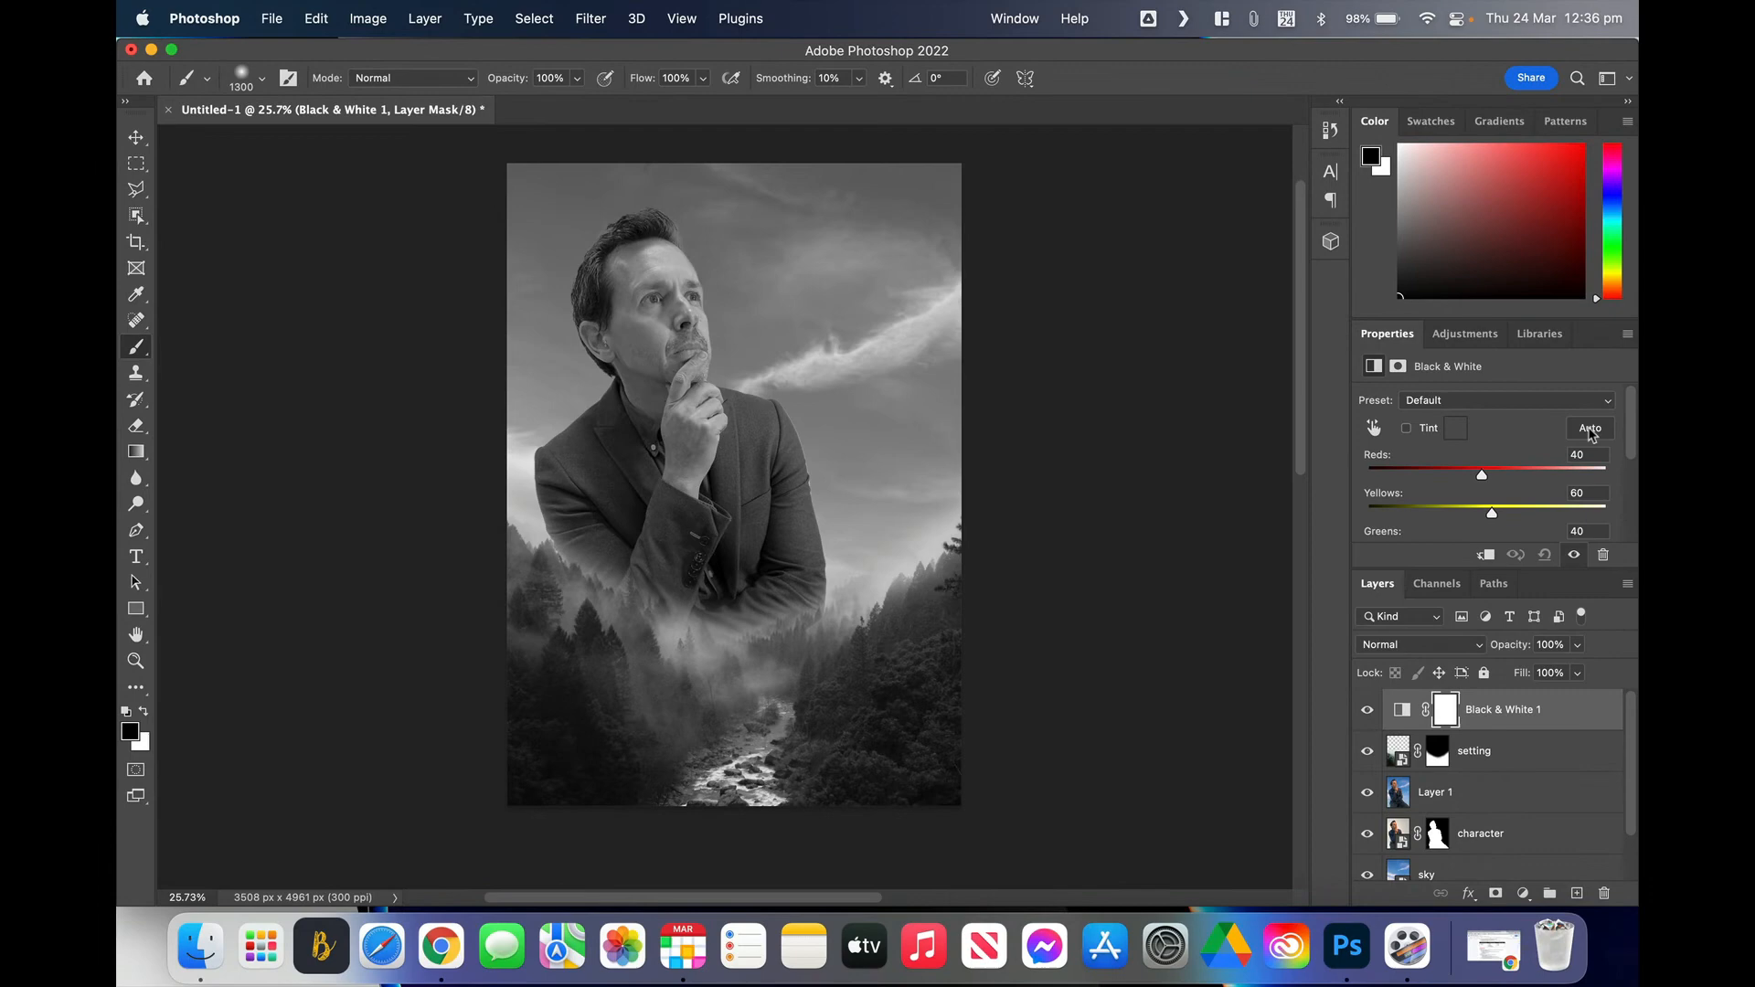
{"action": "left_click", "coordinate": [1592, 429]}
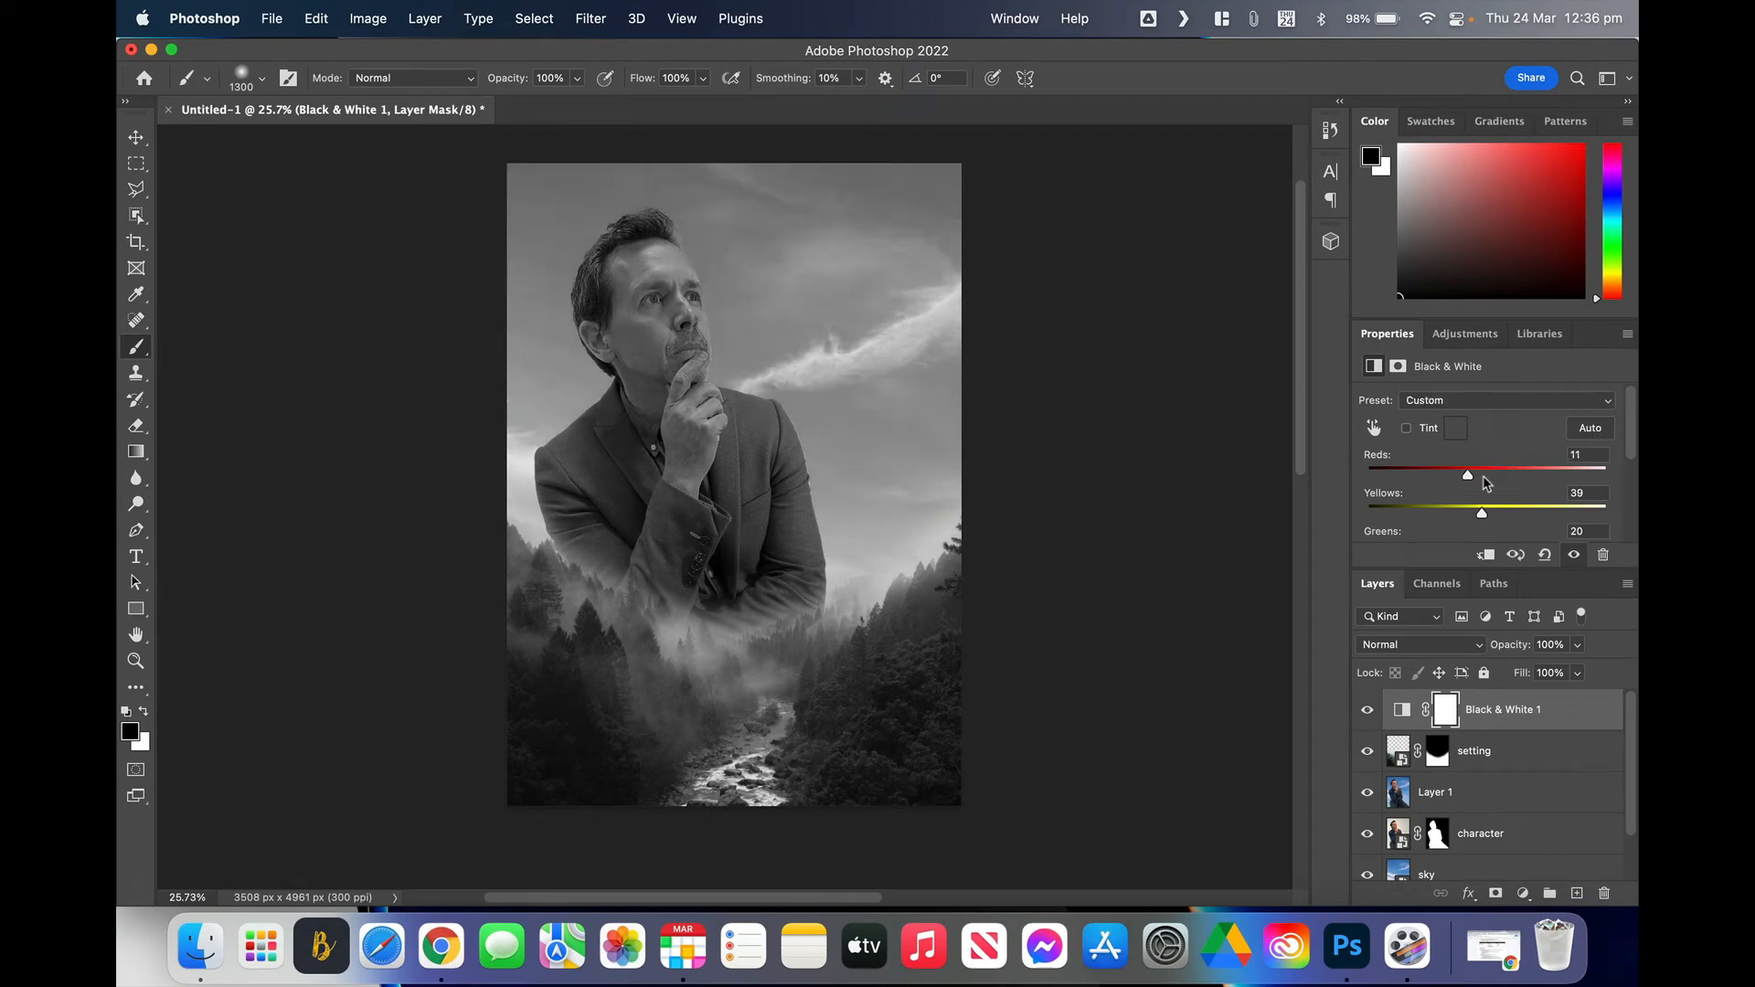
Step: Drag the Reds slider up and set Greens to -9 for a custom mix
{"action": "left_click_drag", "start_coordinate": [1469, 476], "coordinate": [1485, 527]}
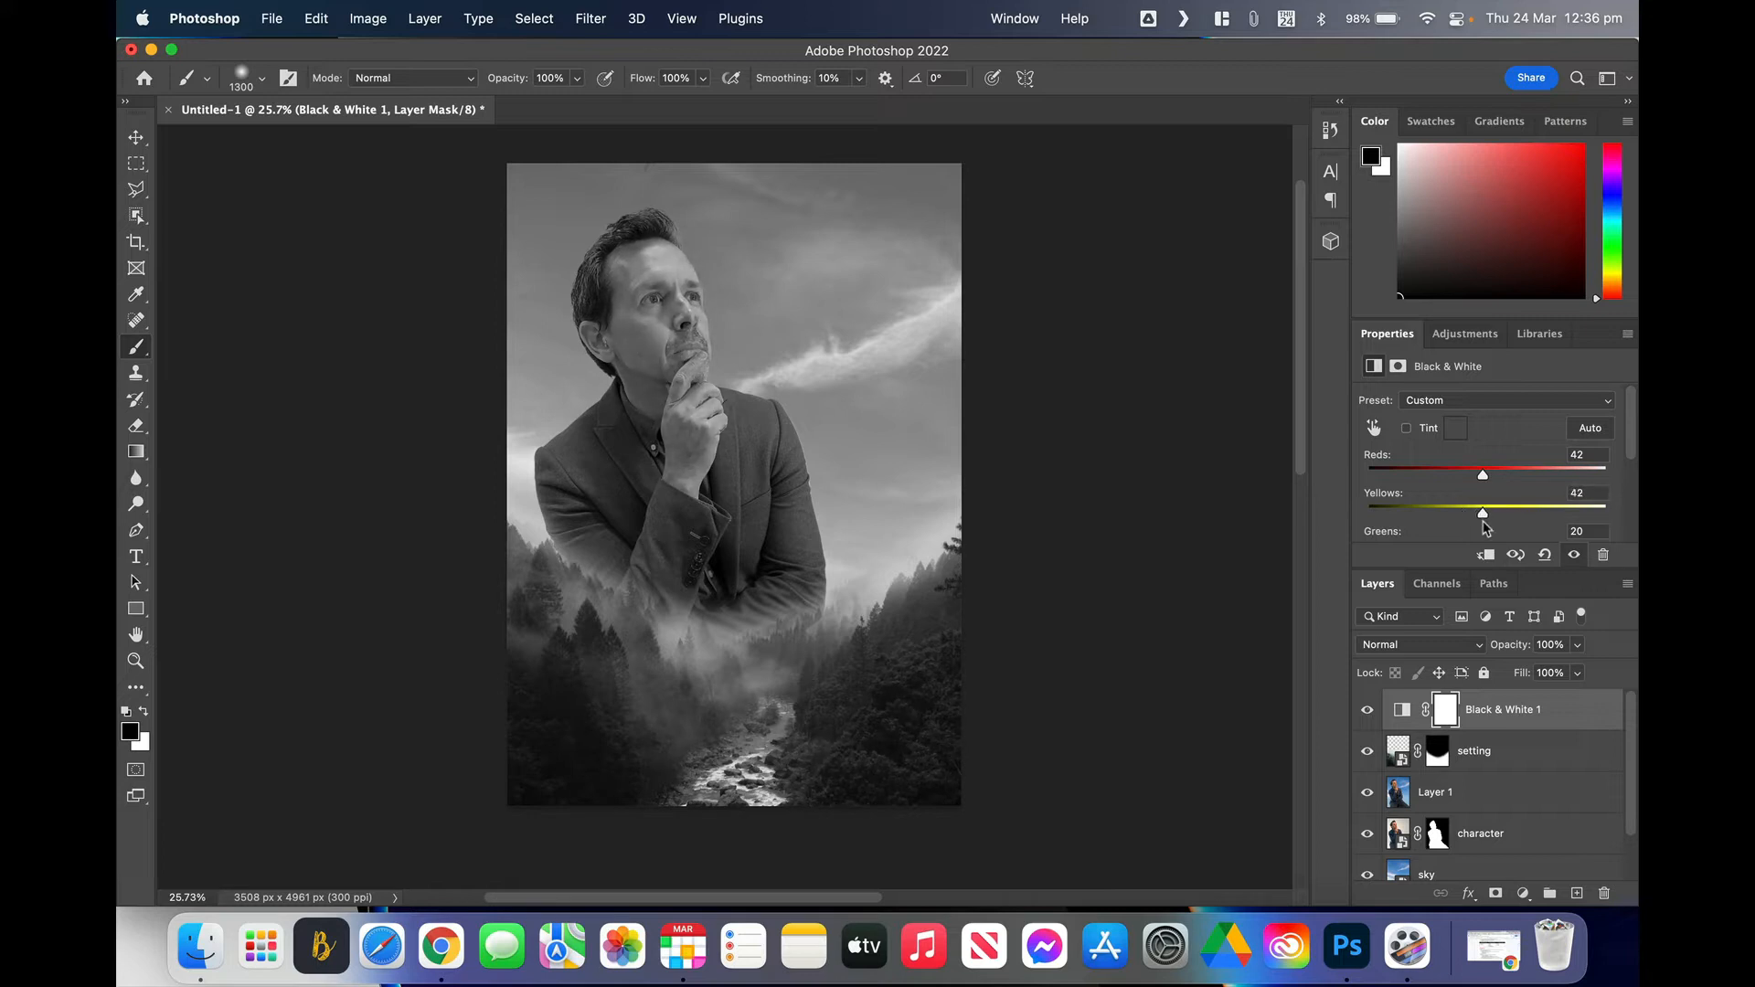
{"action": "scroll", "coordinate": [1486, 528], "scroll_direction": "down", "scroll_amount": 2}
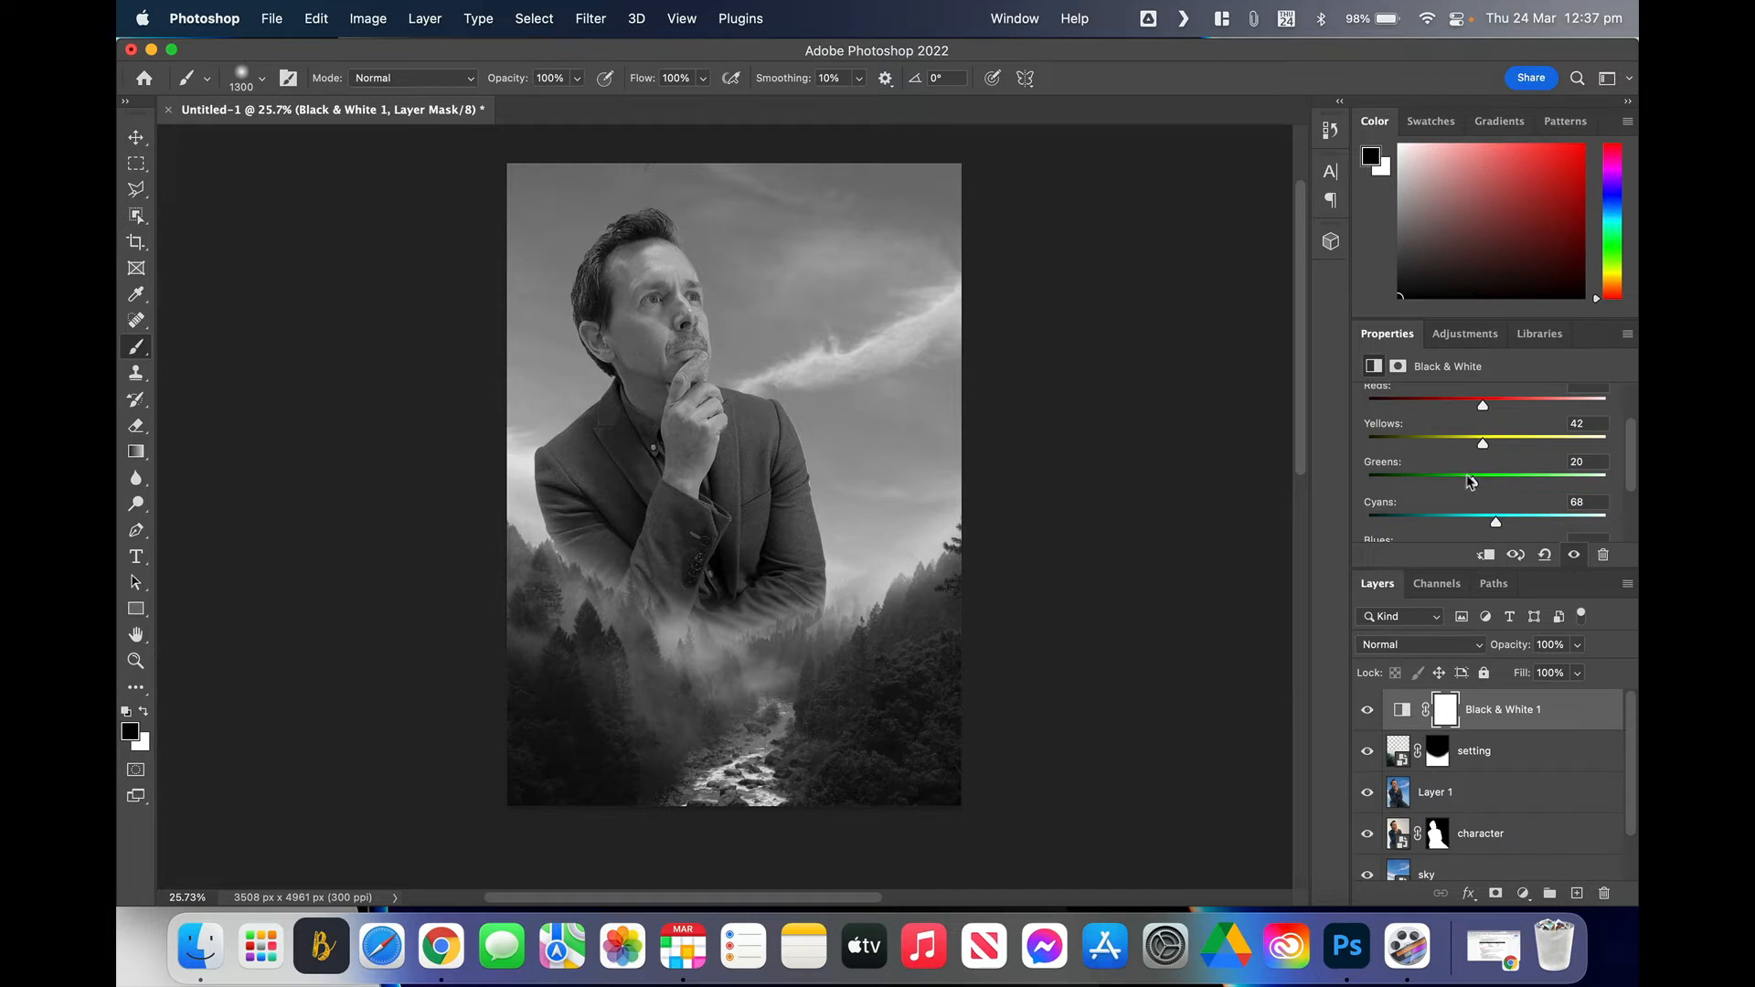
{"action": "mouse_move", "coordinate": [1472, 483]}
{"action": "left_mouse_down"}
{"action": "mouse_move", "coordinate": [1450, 485]}
{"action": "mouse_move", "coordinate": [1478, 477]}
{"action": "left_mouse_up"}
{"action": "scroll", "coordinate": [1490, 492], "scroll_direction": "down", "scroll_amount": 3}
{"action": "scroll", "coordinate": [1478, 476], "scroll_direction": "up", "scroll_amount": 3}
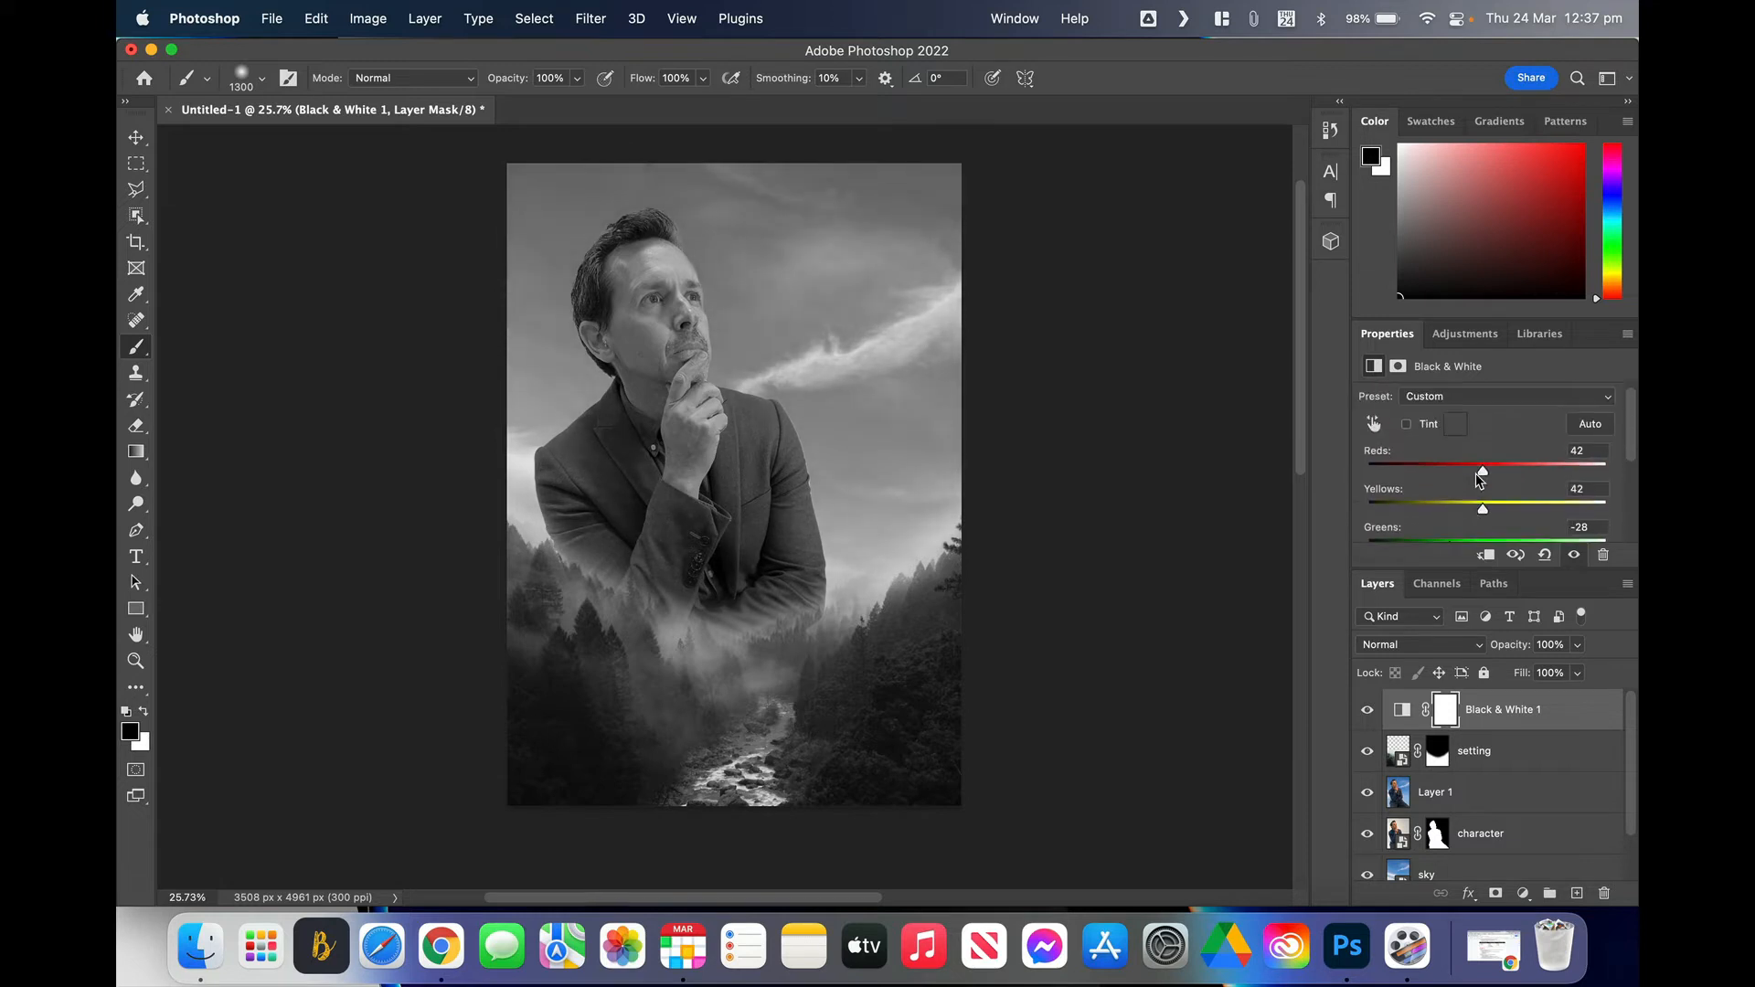
{"action": "scroll", "coordinate": [1486, 487], "scroll_direction": "down", "scroll_amount": 1}
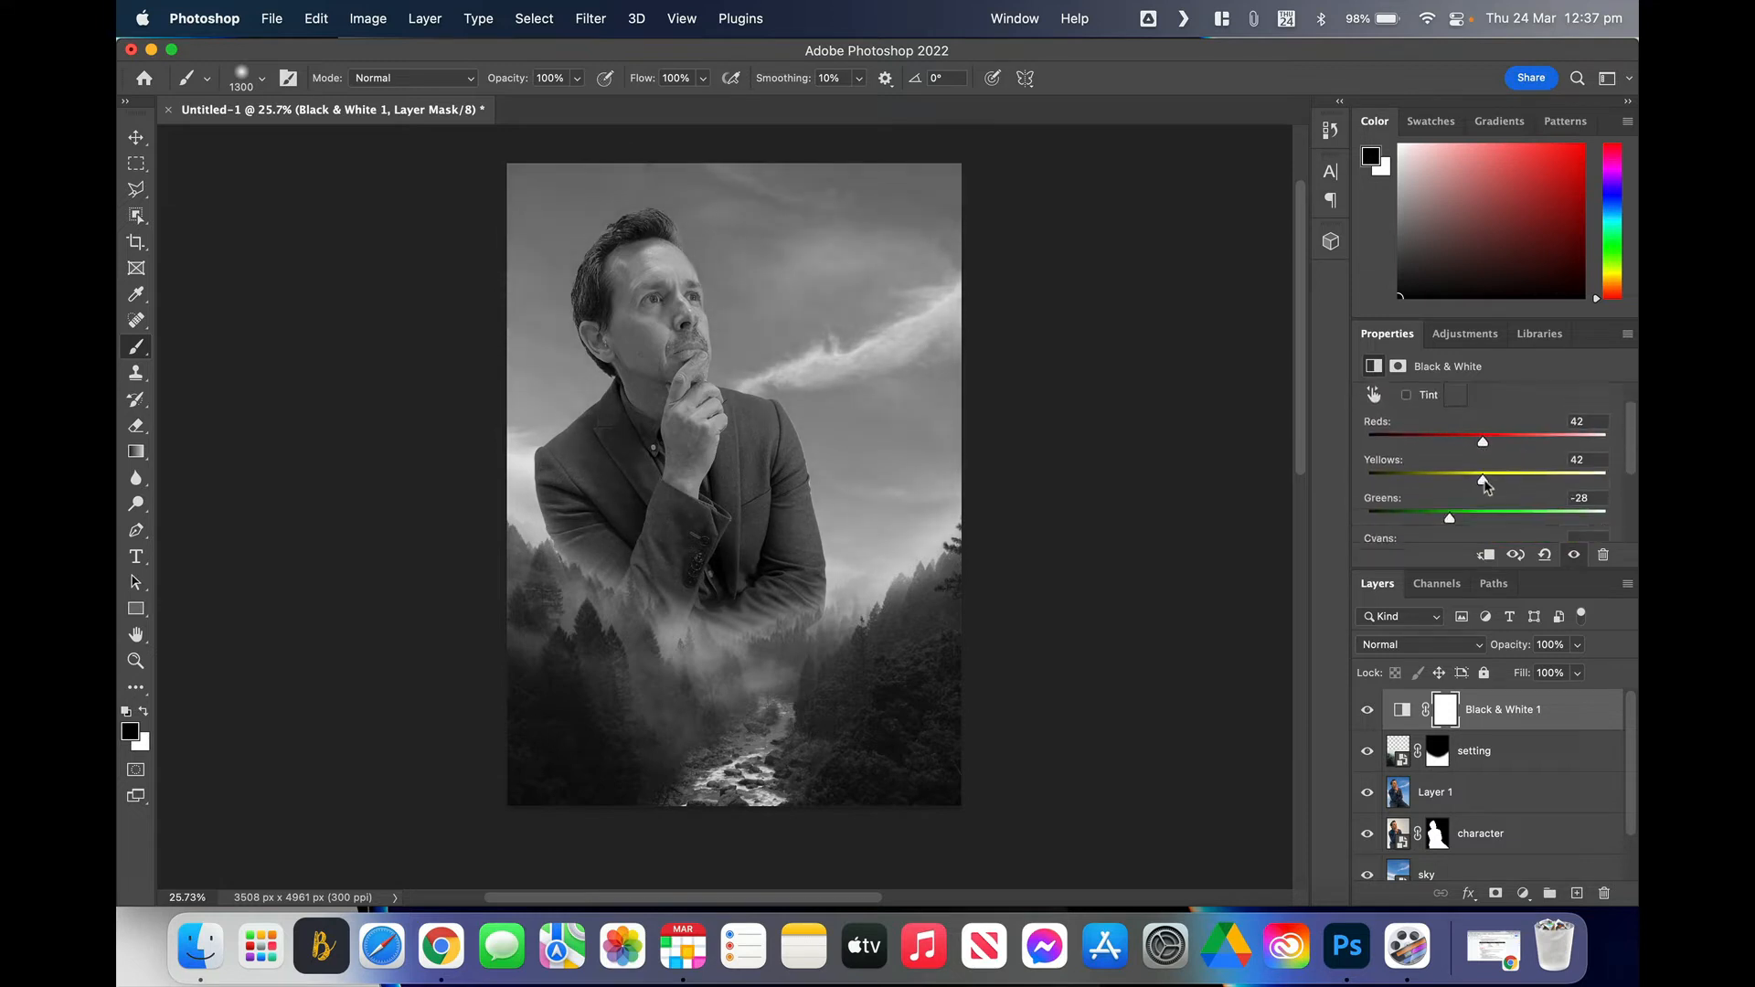
{"action": "left_click_drag", "start_coordinate": [1452, 524], "coordinate": [1492, 483]}
{"action": "scroll", "coordinate": [1460, 523], "scroll_direction": "down", "scroll_amount": 1}
{"action": "scroll", "coordinate": [1495, 485], "scroll_direction": "up", "scroll_amount": 3}
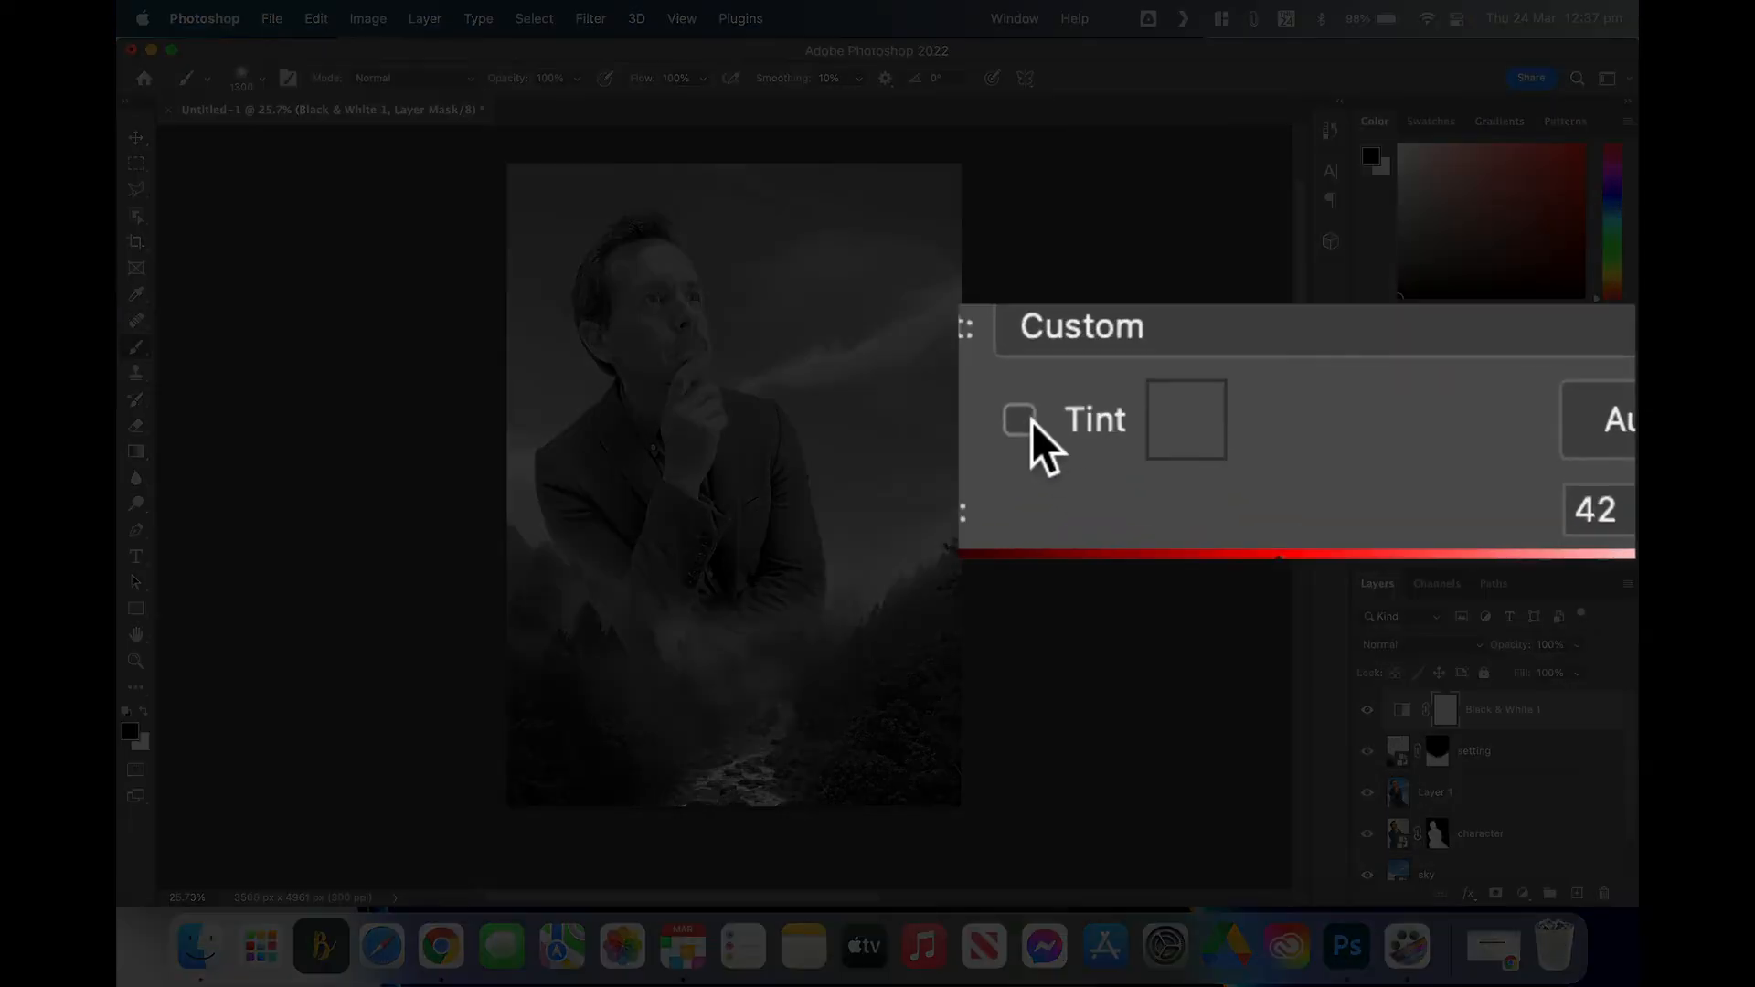
Step: Turn on Tint in Black & White with pale blue-grey ebecf2, then bring up the adjustment layer list
{"action": "left_click", "coordinate": [1400, 427]}
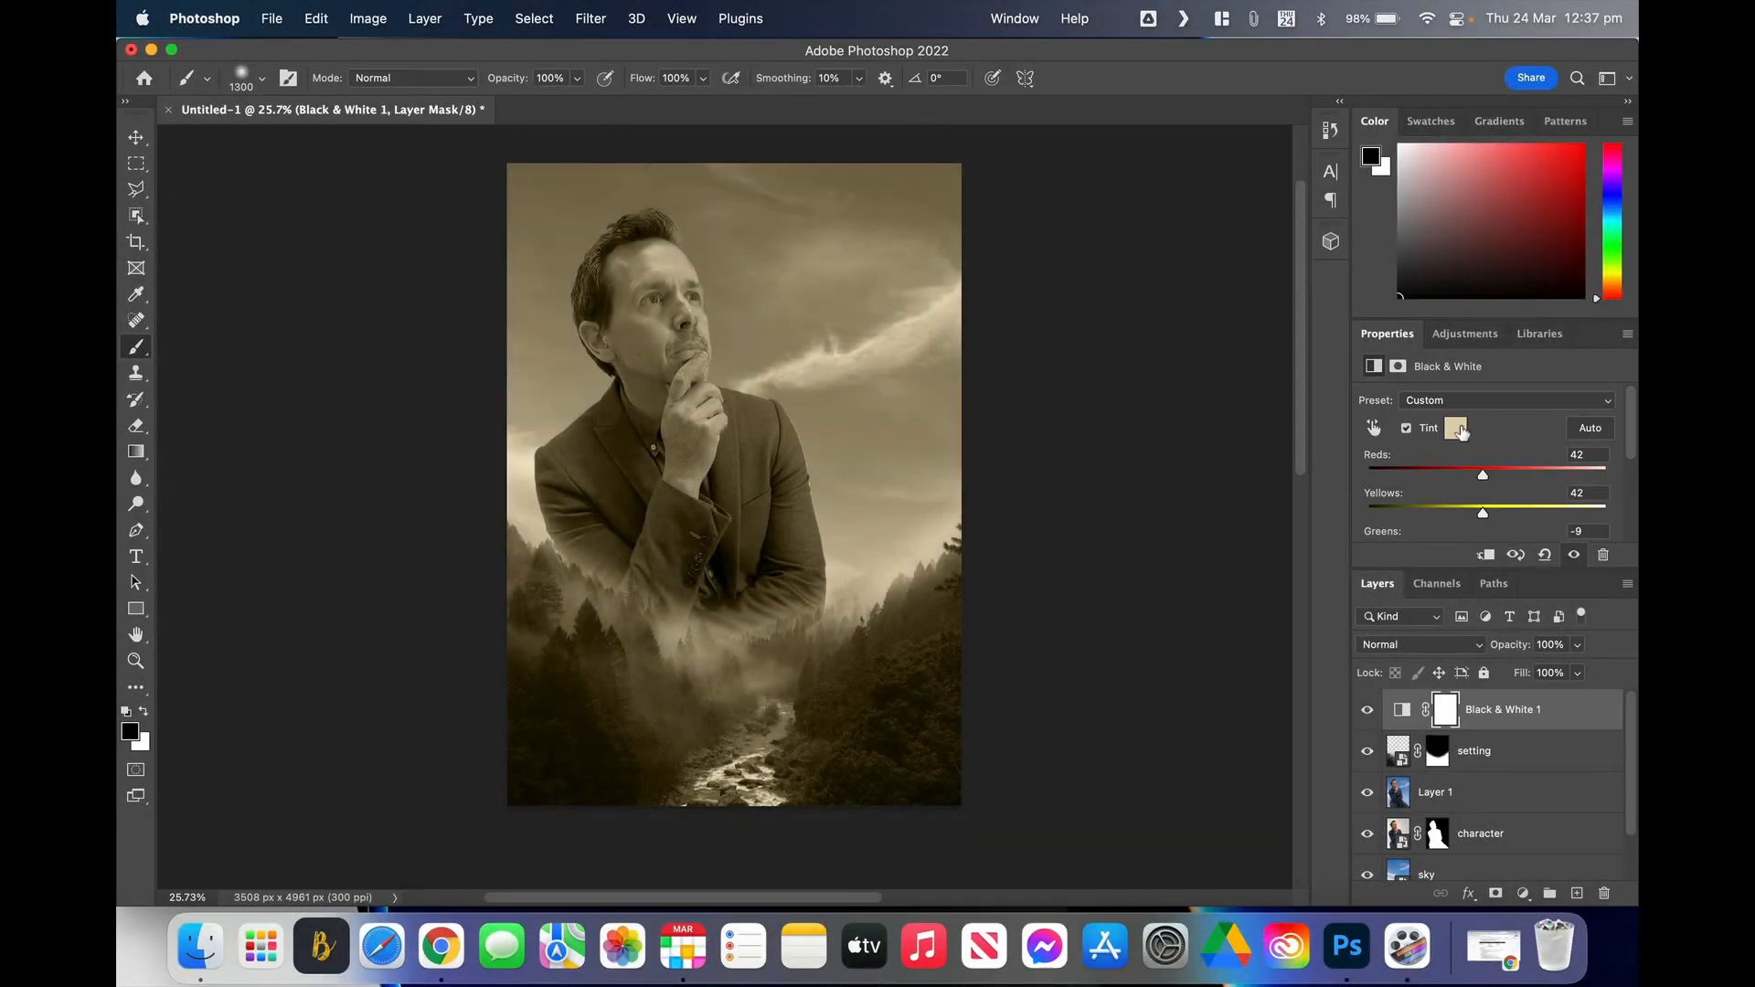
{"action": "left_click", "coordinate": [1459, 428]}
{"action": "mouse_move", "coordinate": [1028, 352]}
{"action": "left_mouse_down"}
{"action": "mouse_move", "coordinate": [987, 333]}
{"action": "mouse_move", "coordinate": [981, 371]}
{"action": "mouse_move", "coordinate": [1029, 354]}
{"action": "left_mouse_up"}
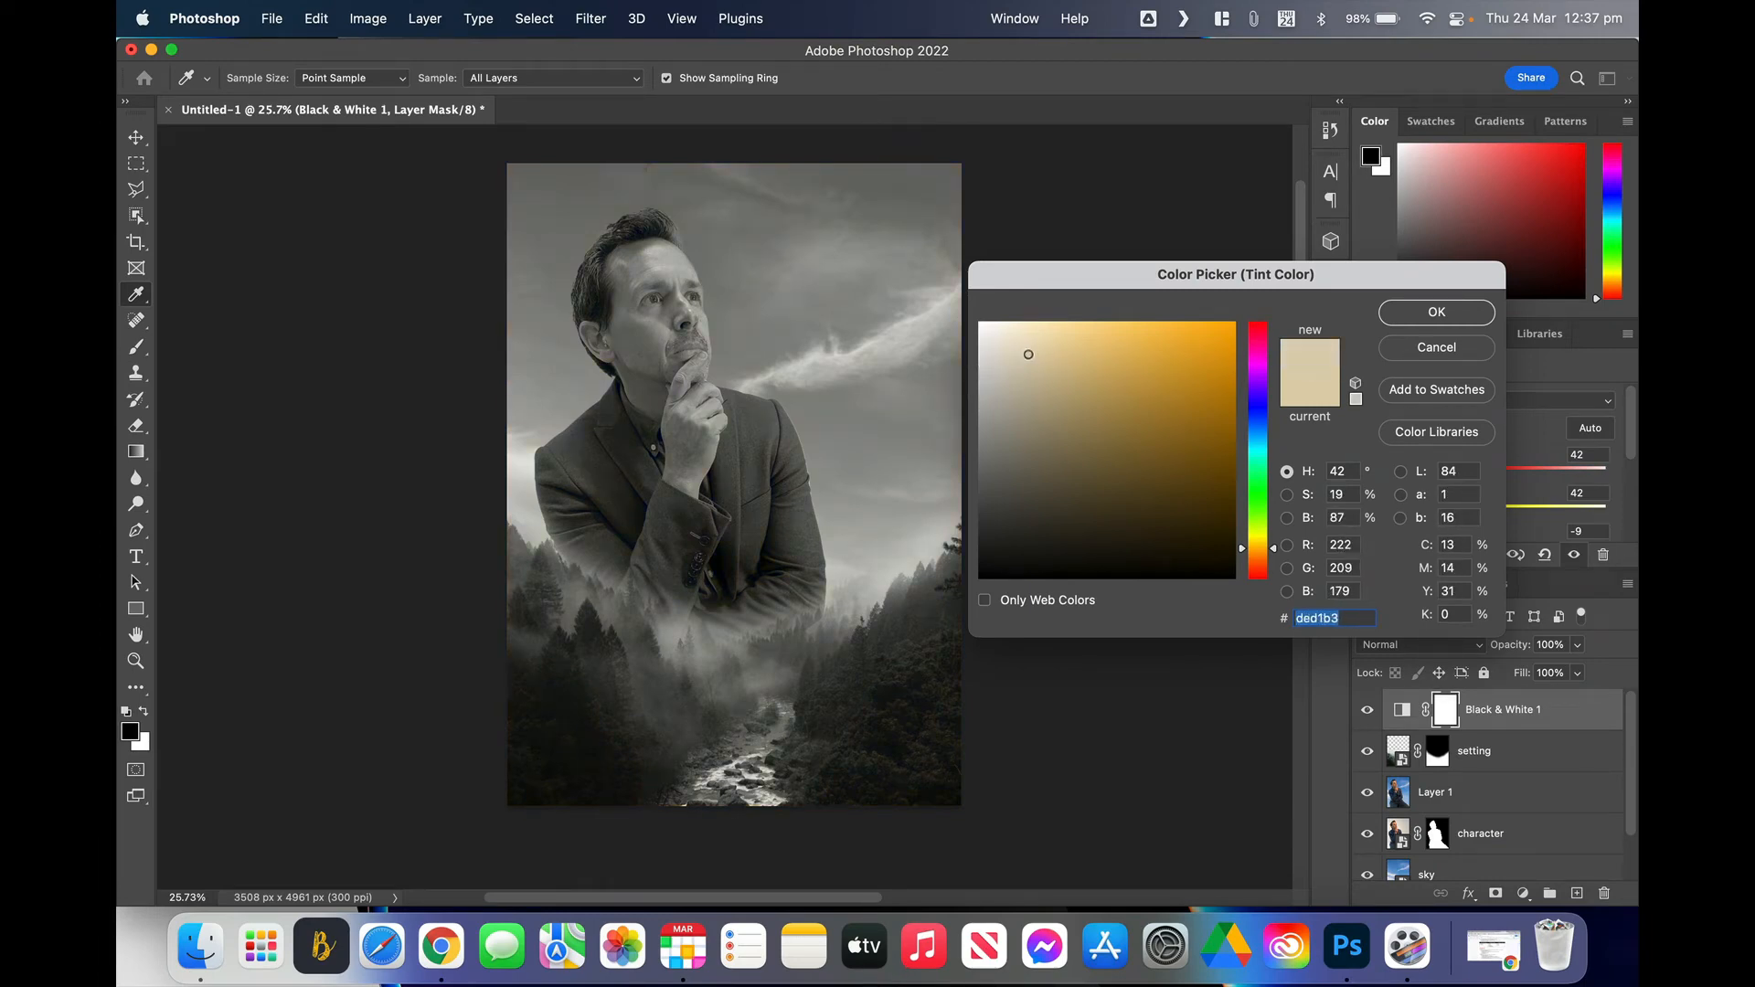
{"action": "left_click", "coordinate": [1259, 400]}
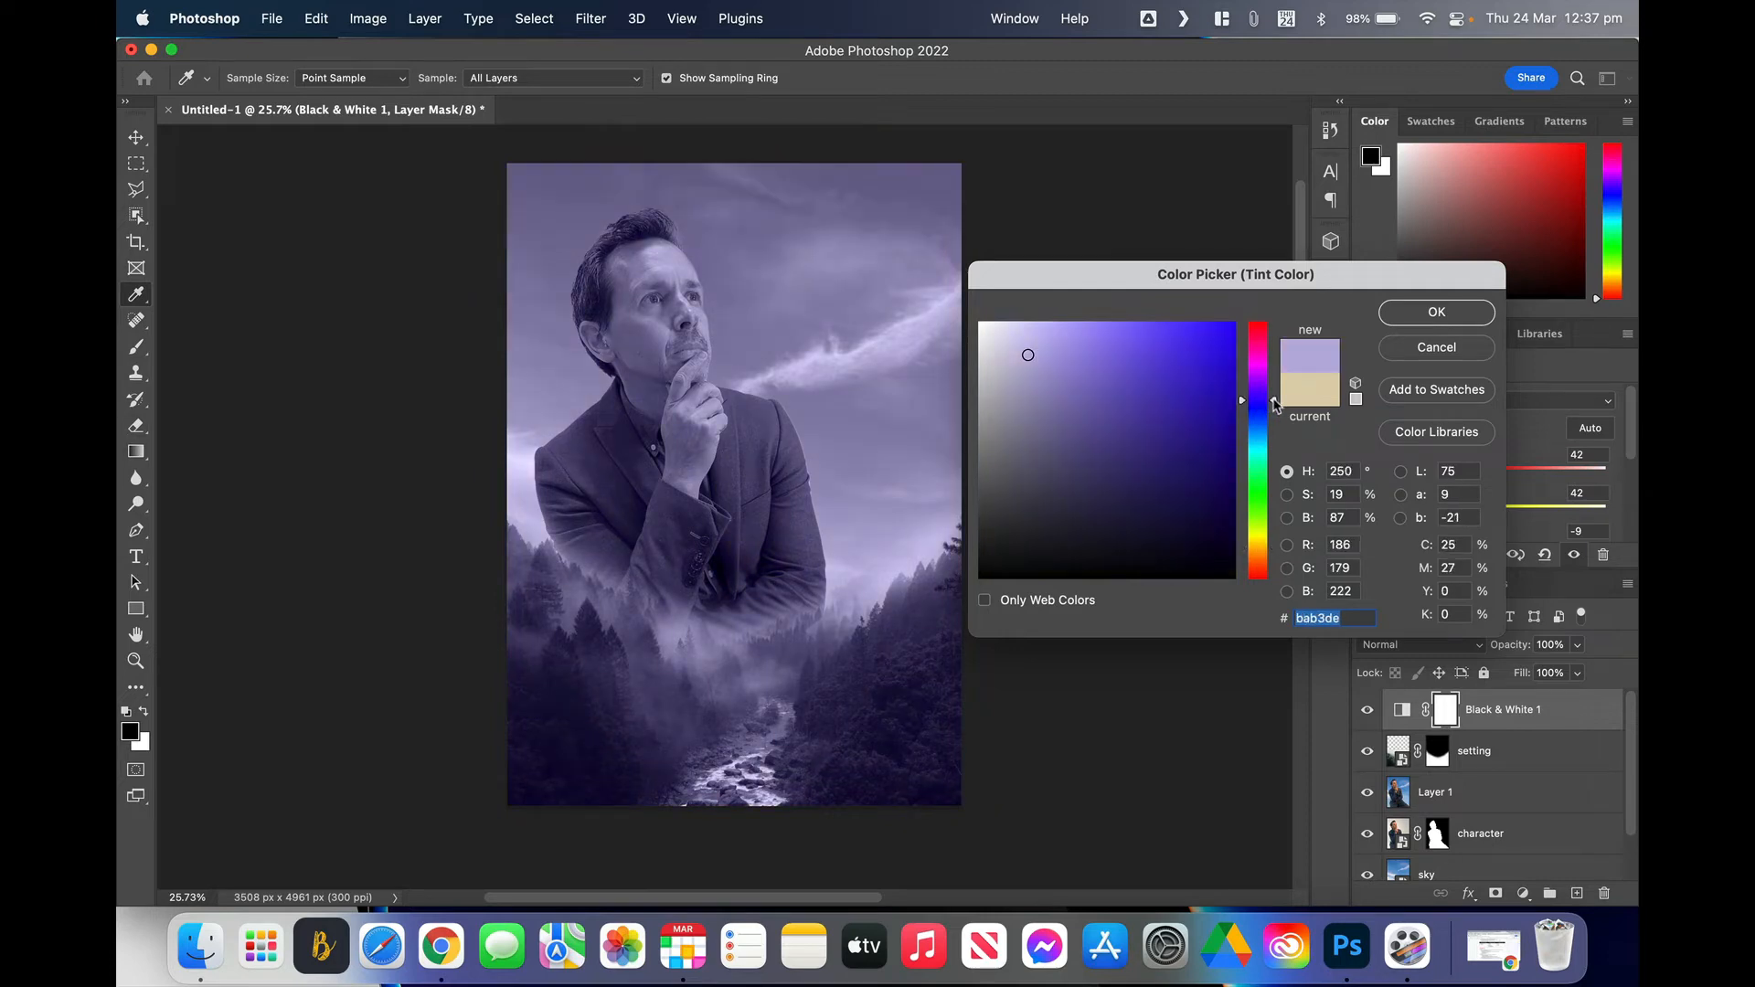
{"action": "left_click_drag", "start_coordinate": [1273, 401], "coordinate": [1274, 413]}
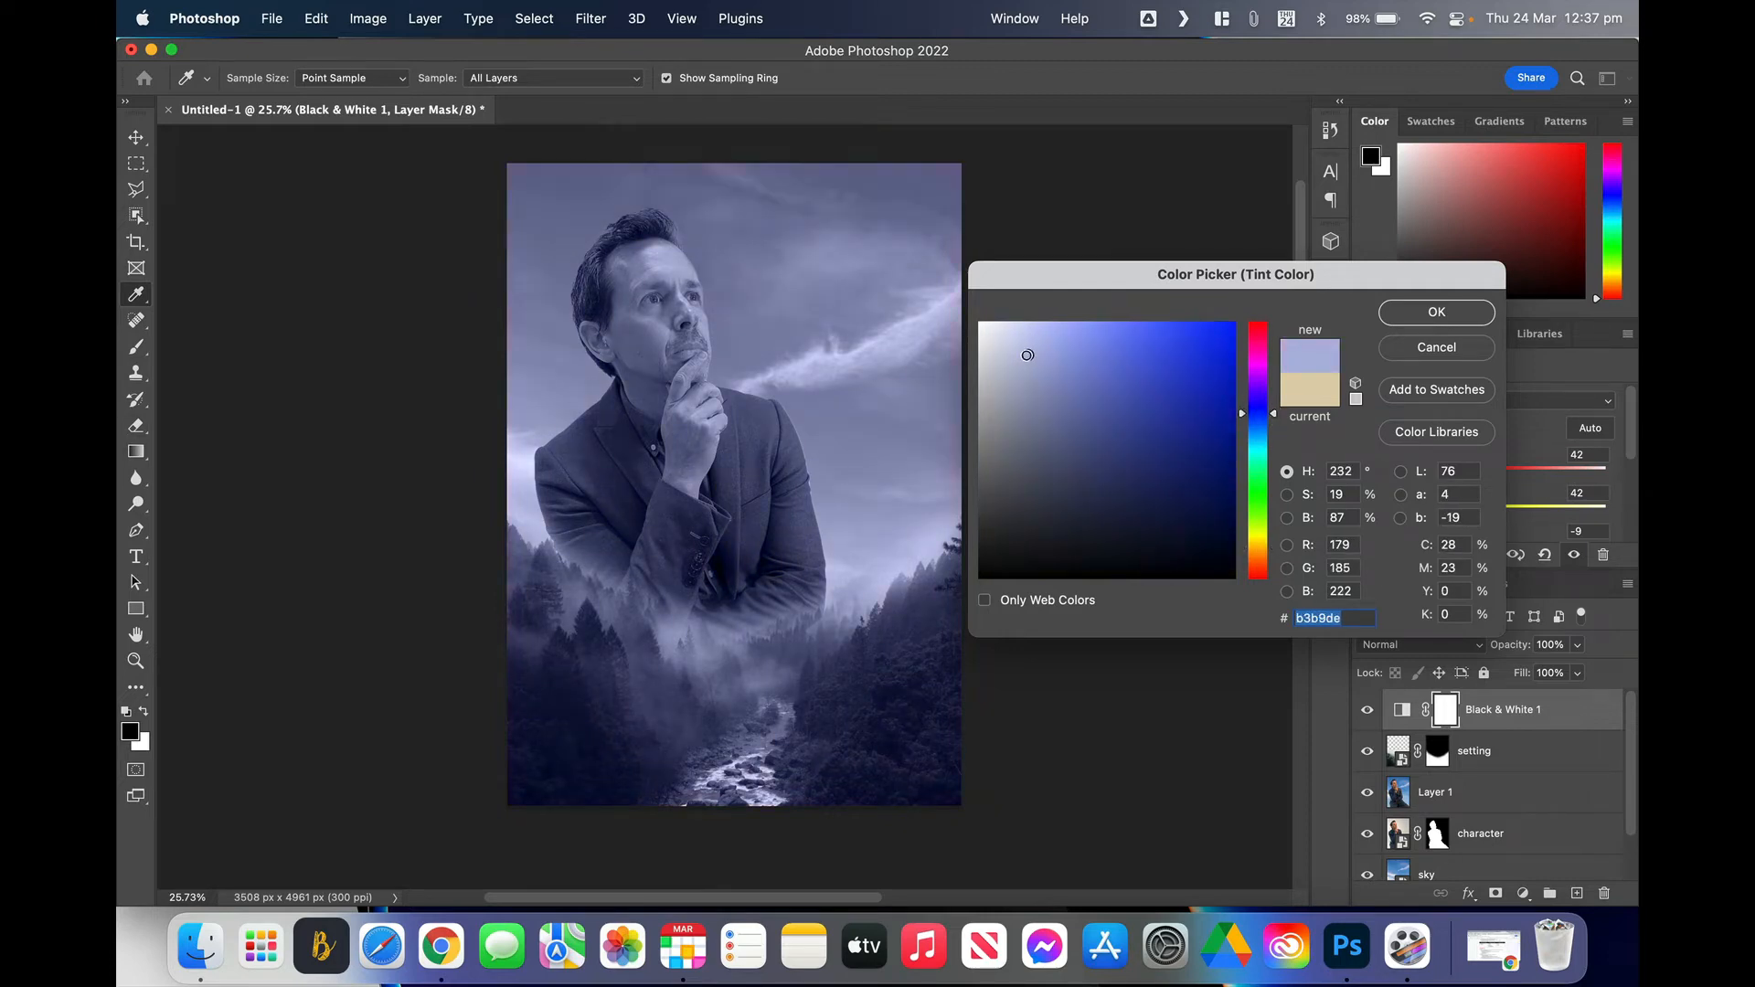
{"action": "left_click_drag", "start_coordinate": [1028, 355], "coordinate": [986, 334]}
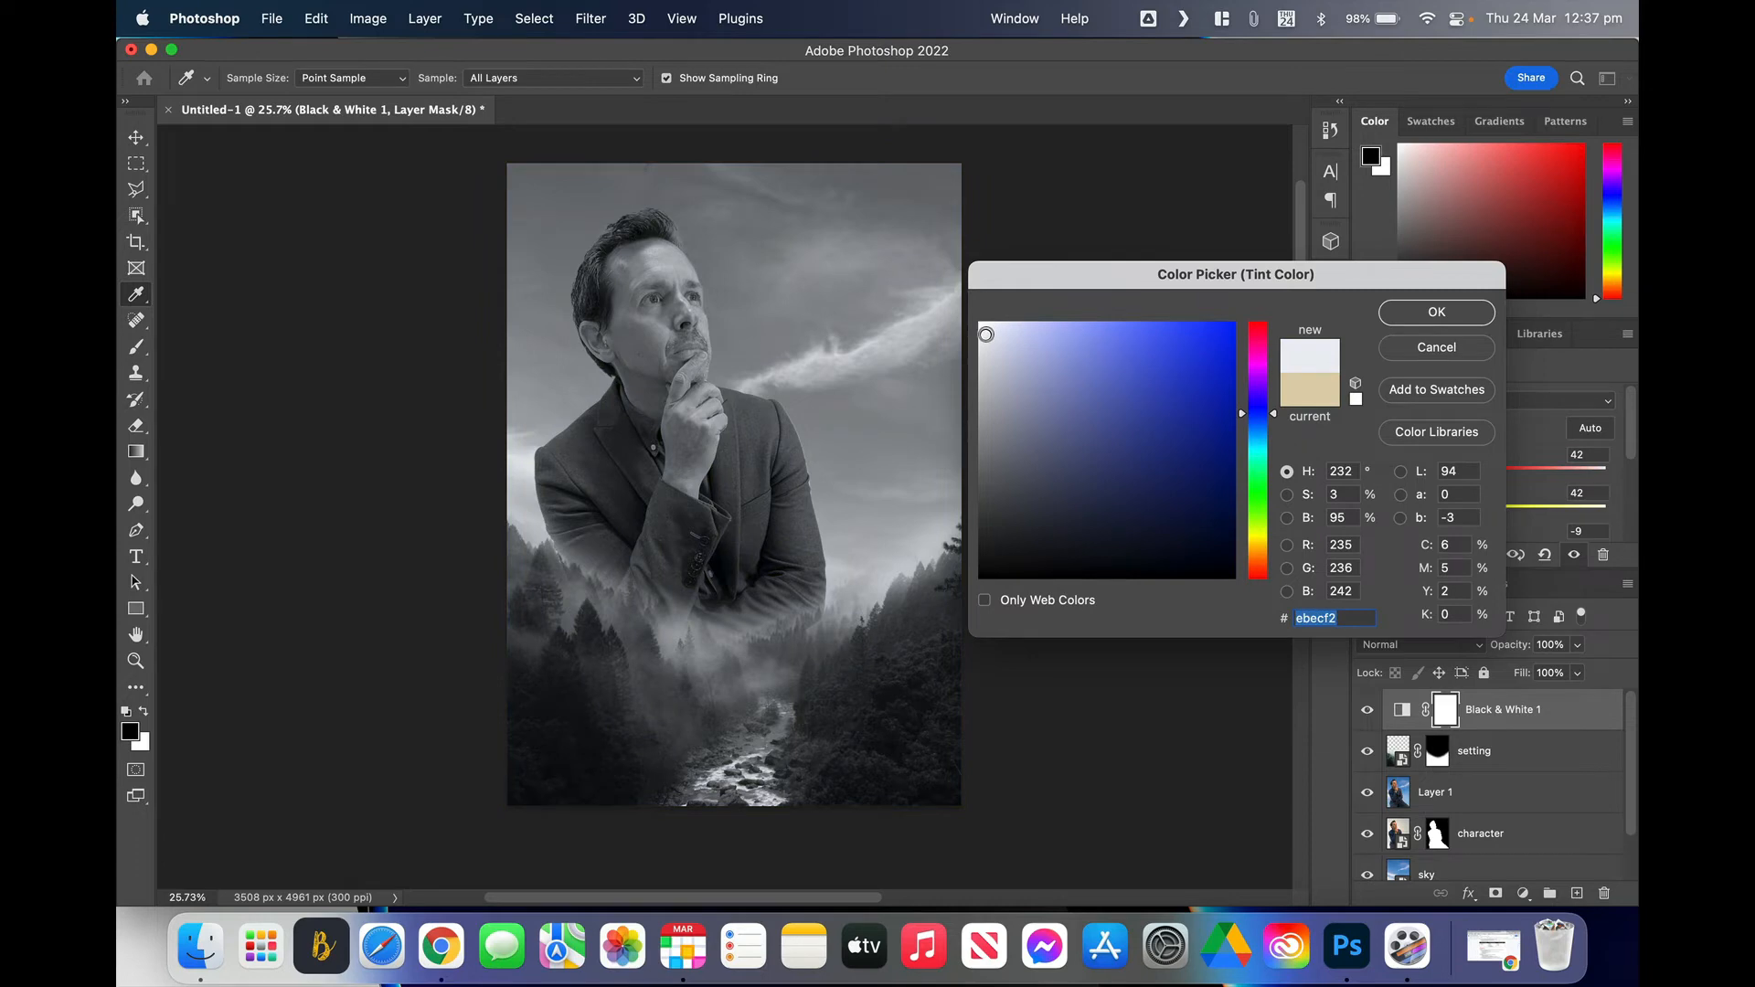
{"action": "left_click", "coordinate": [1409, 311]}
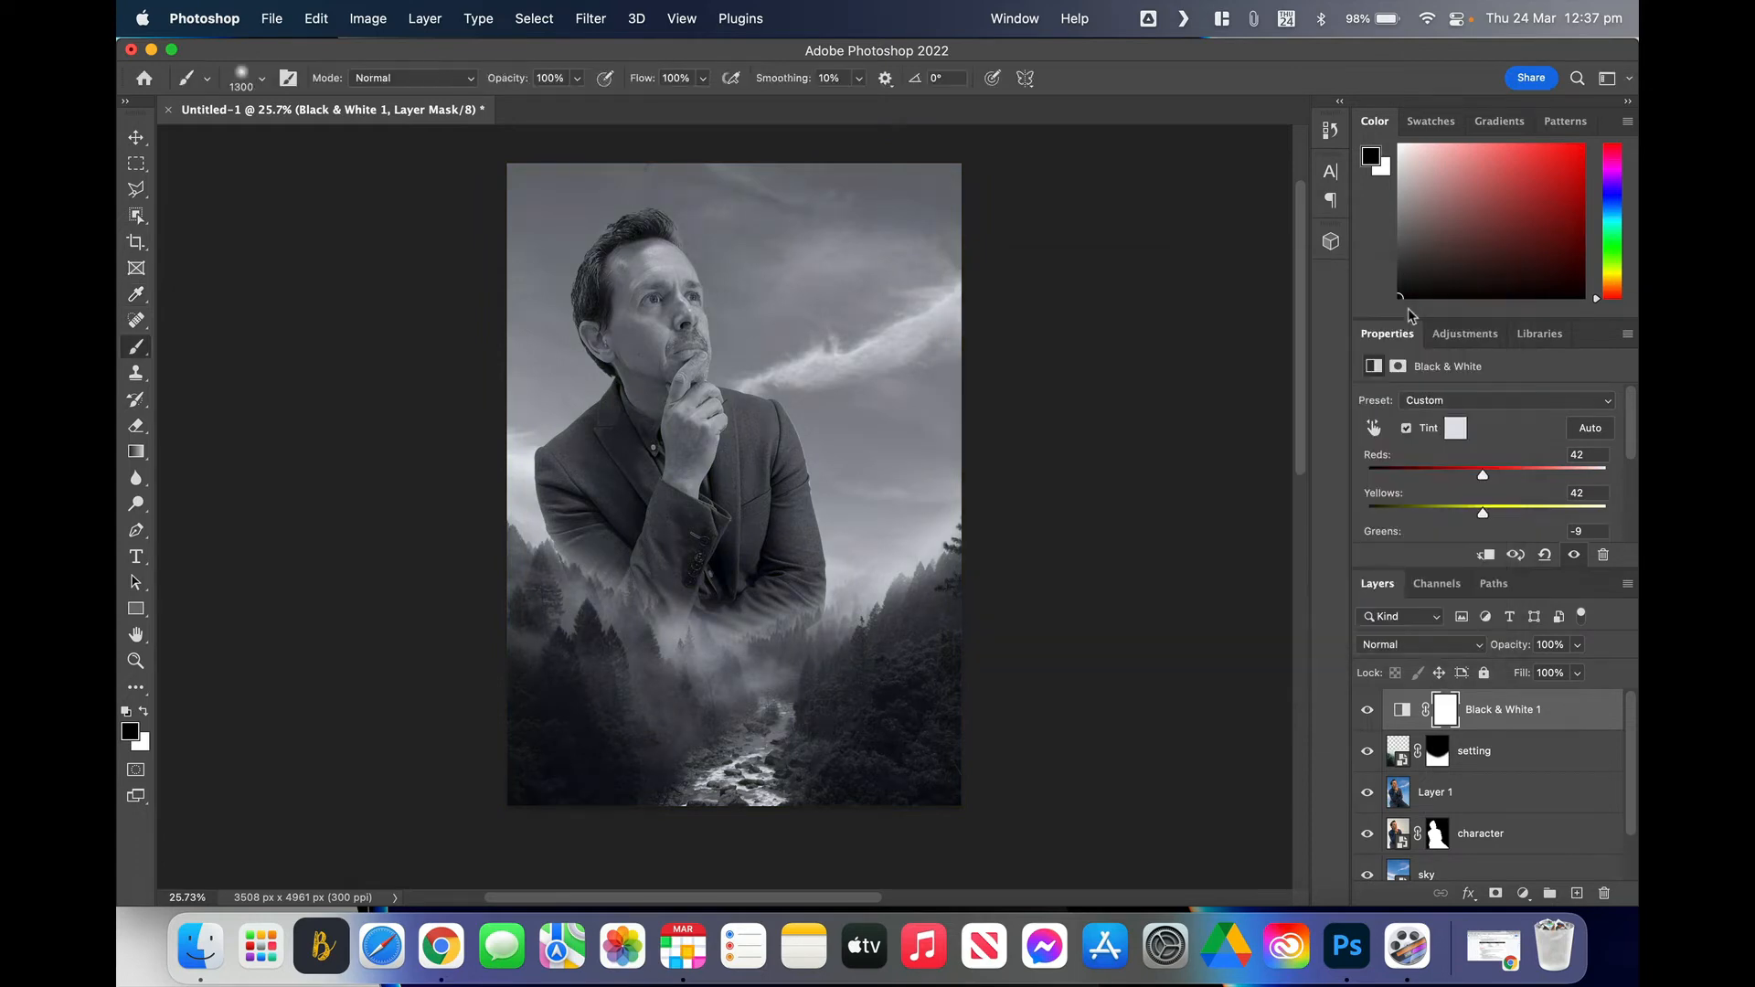
{"action": "left_click", "coordinate": [1523, 894]}
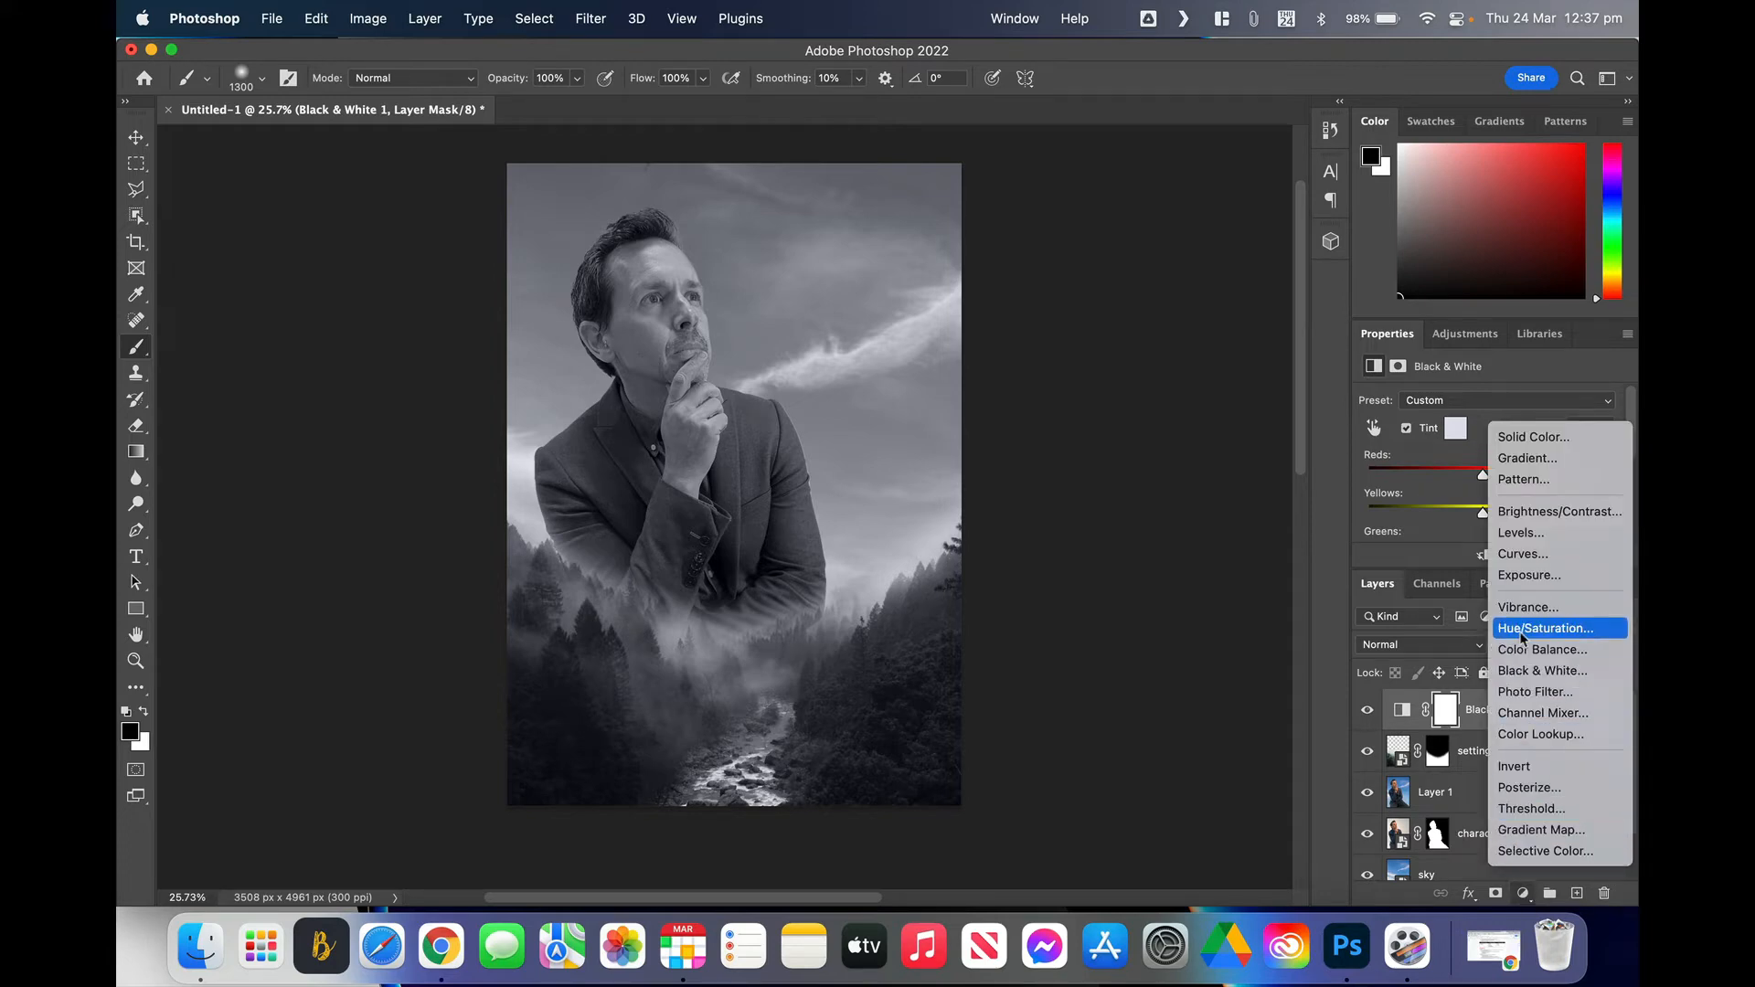
Step: Add a Brightness/Contrast layer at Brightness -3 and Contrast 43, then select Layer 1
{"action": "left_click", "coordinate": [1523, 511]}
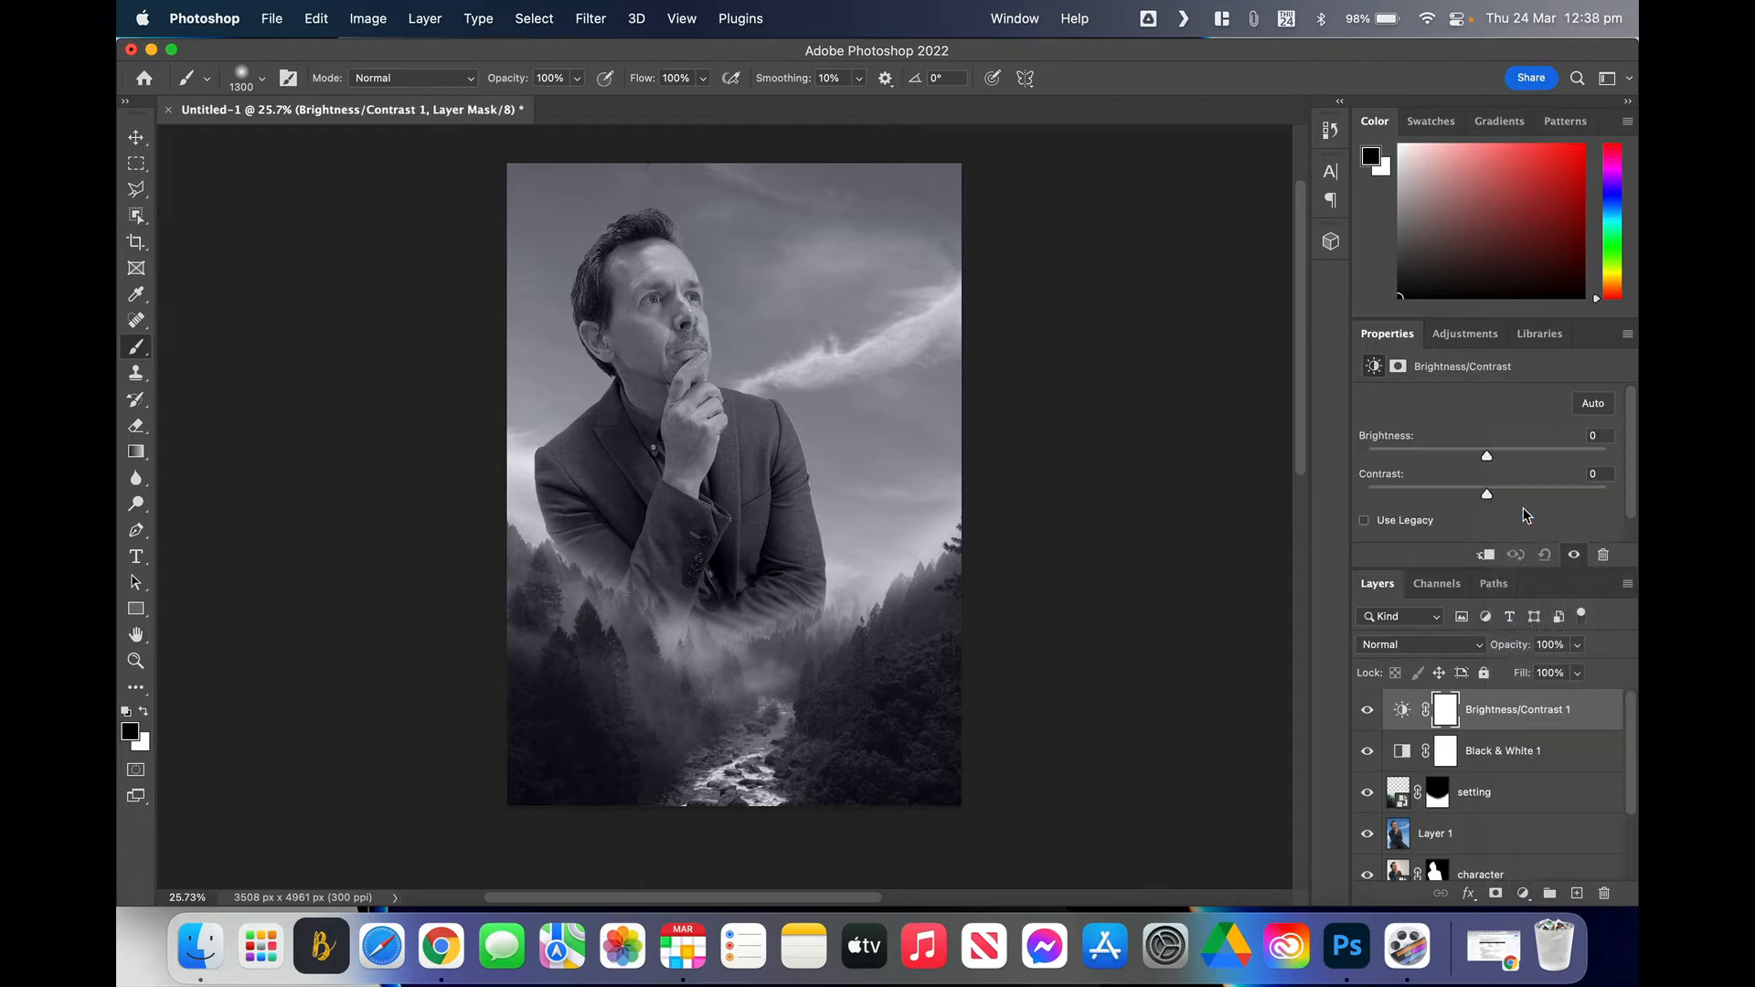
{"action": "left_click_drag", "start_coordinate": [1487, 496], "coordinate": [1521, 500]}
{"action": "left_click_drag", "start_coordinate": [1486, 457], "coordinate": [1541, 505]}
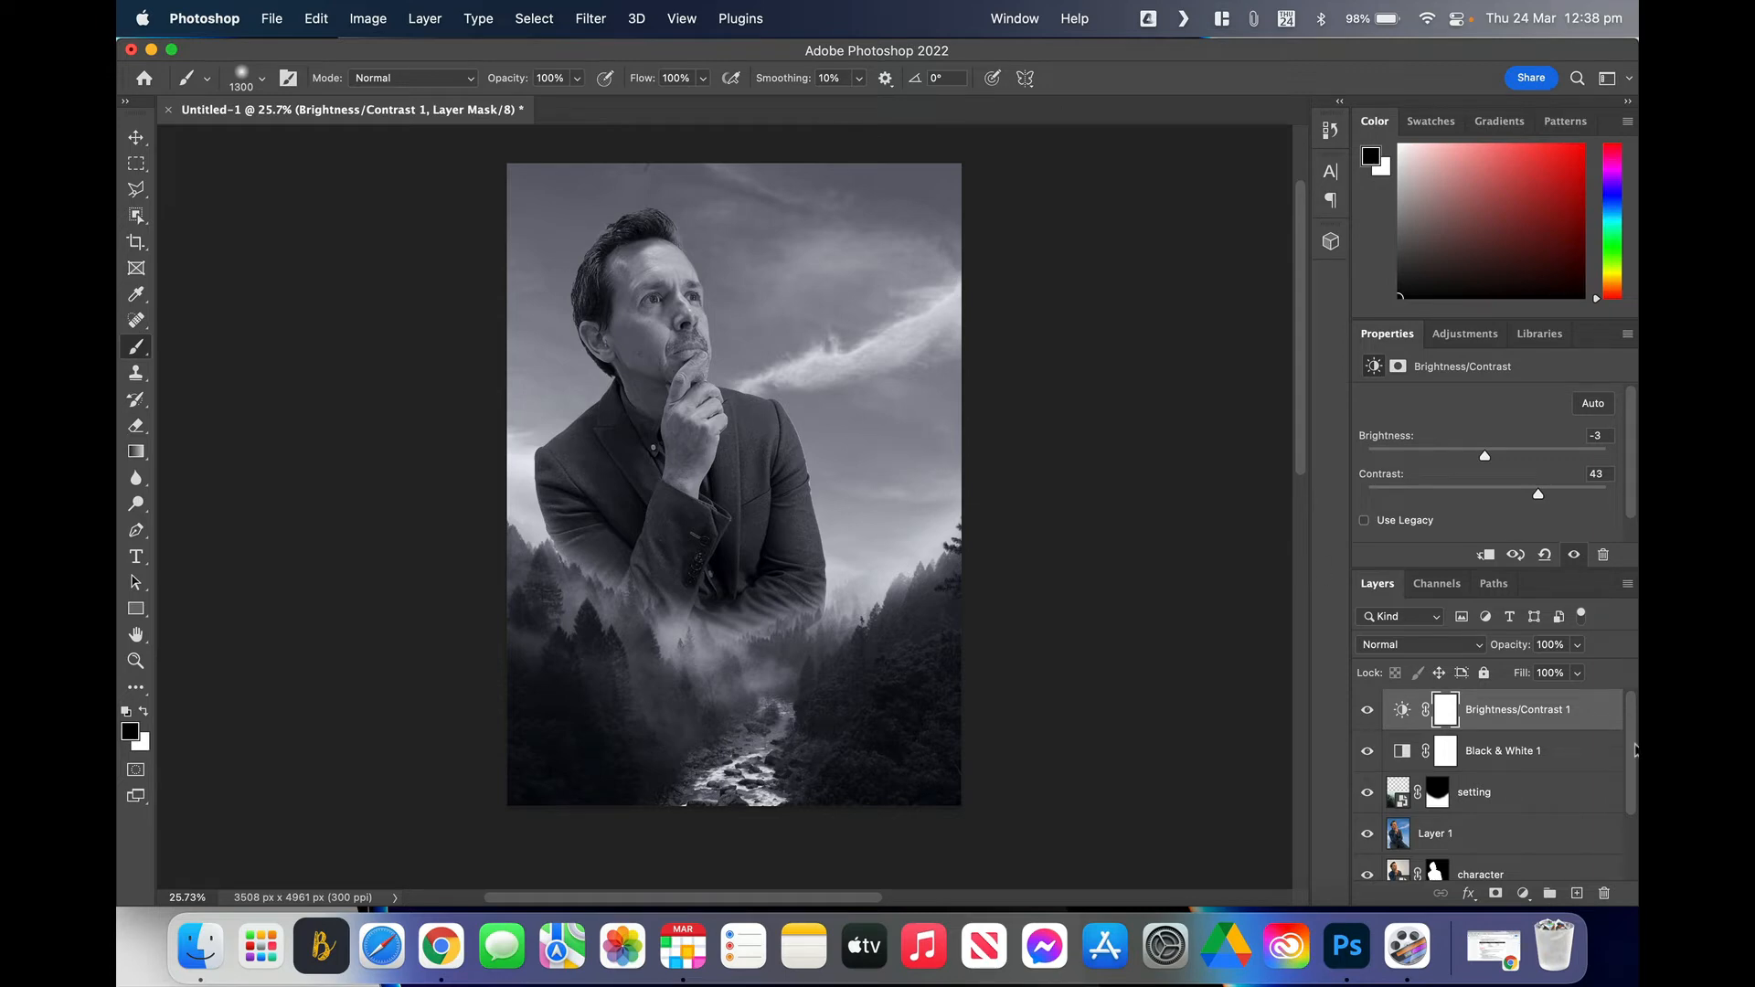
{"action": "left_click", "coordinate": [1456, 833]}
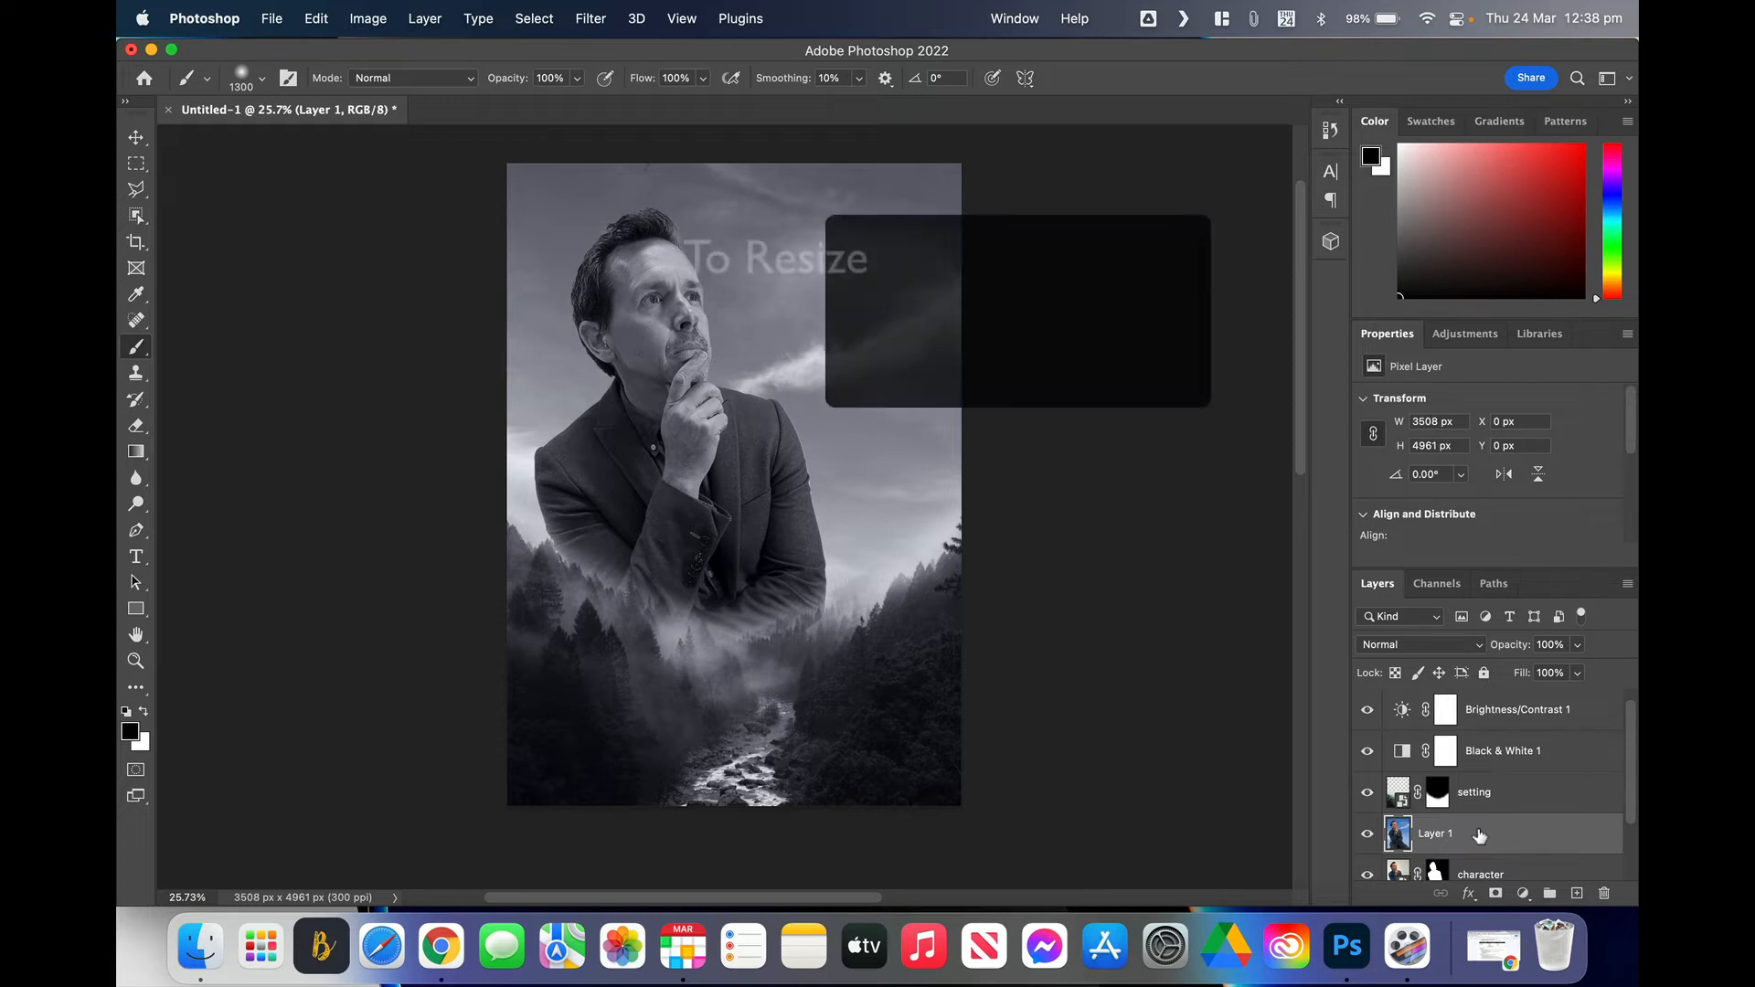
Step: Scale the portrait layer to about 114% (3983 × 5633 px), nudge it right and down, and commit
{"action": "key", "text": "super+t"}
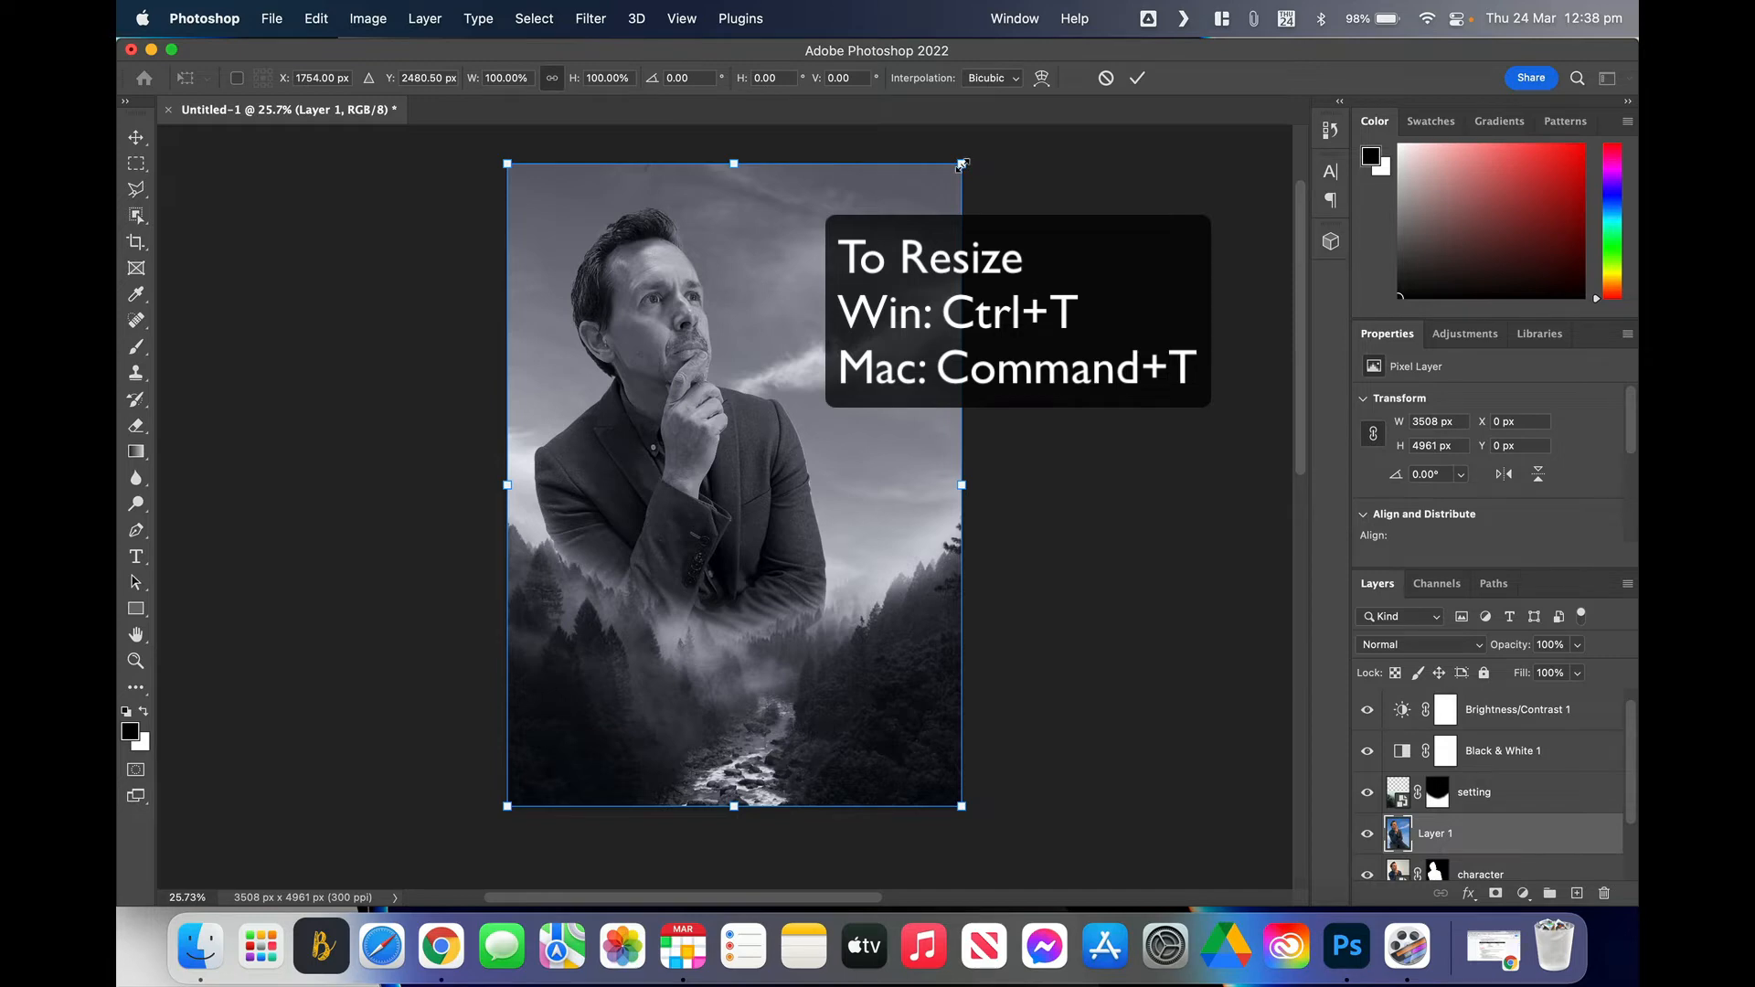
{"action": "mouse_move", "coordinate": [963, 164]}
{"action": "left_mouse_down"}
{"action": "mouse_move", "coordinate": [995, 130]}
{"action": "mouse_move", "coordinate": [987, 152]}
{"action": "left_mouse_up"}
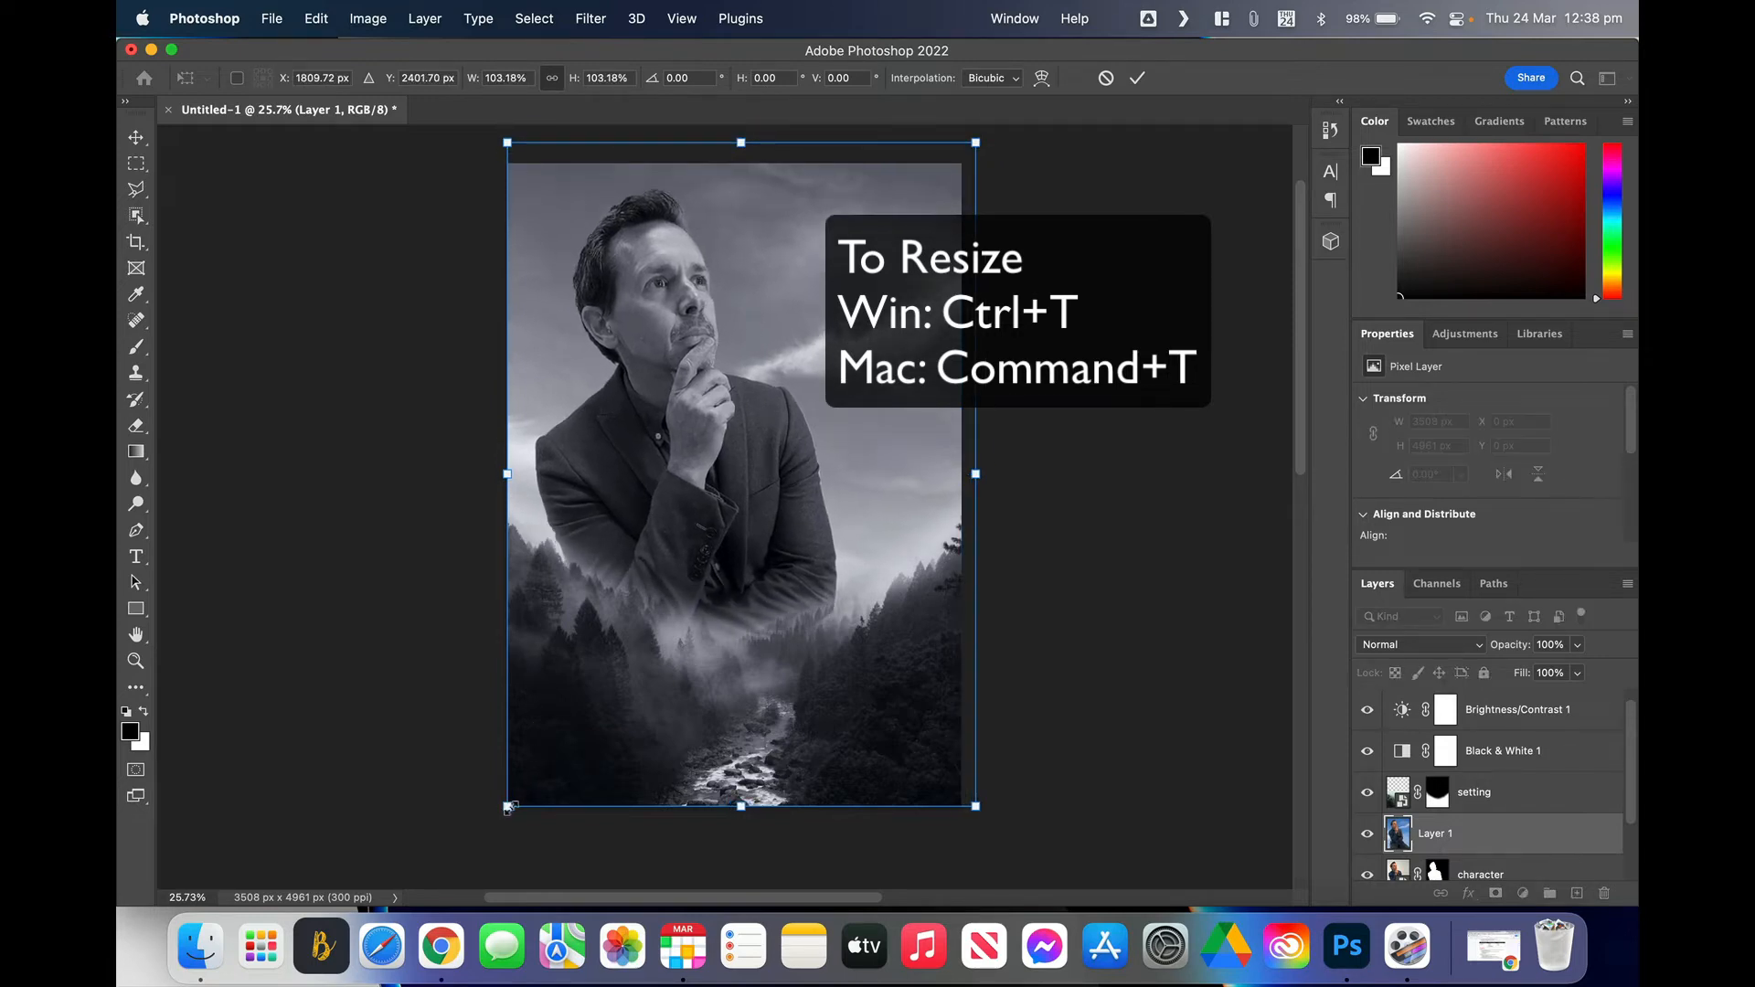
{"action": "left_click_drag", "start_coordinate": [508, 807], "coordinate": [481, 841]}
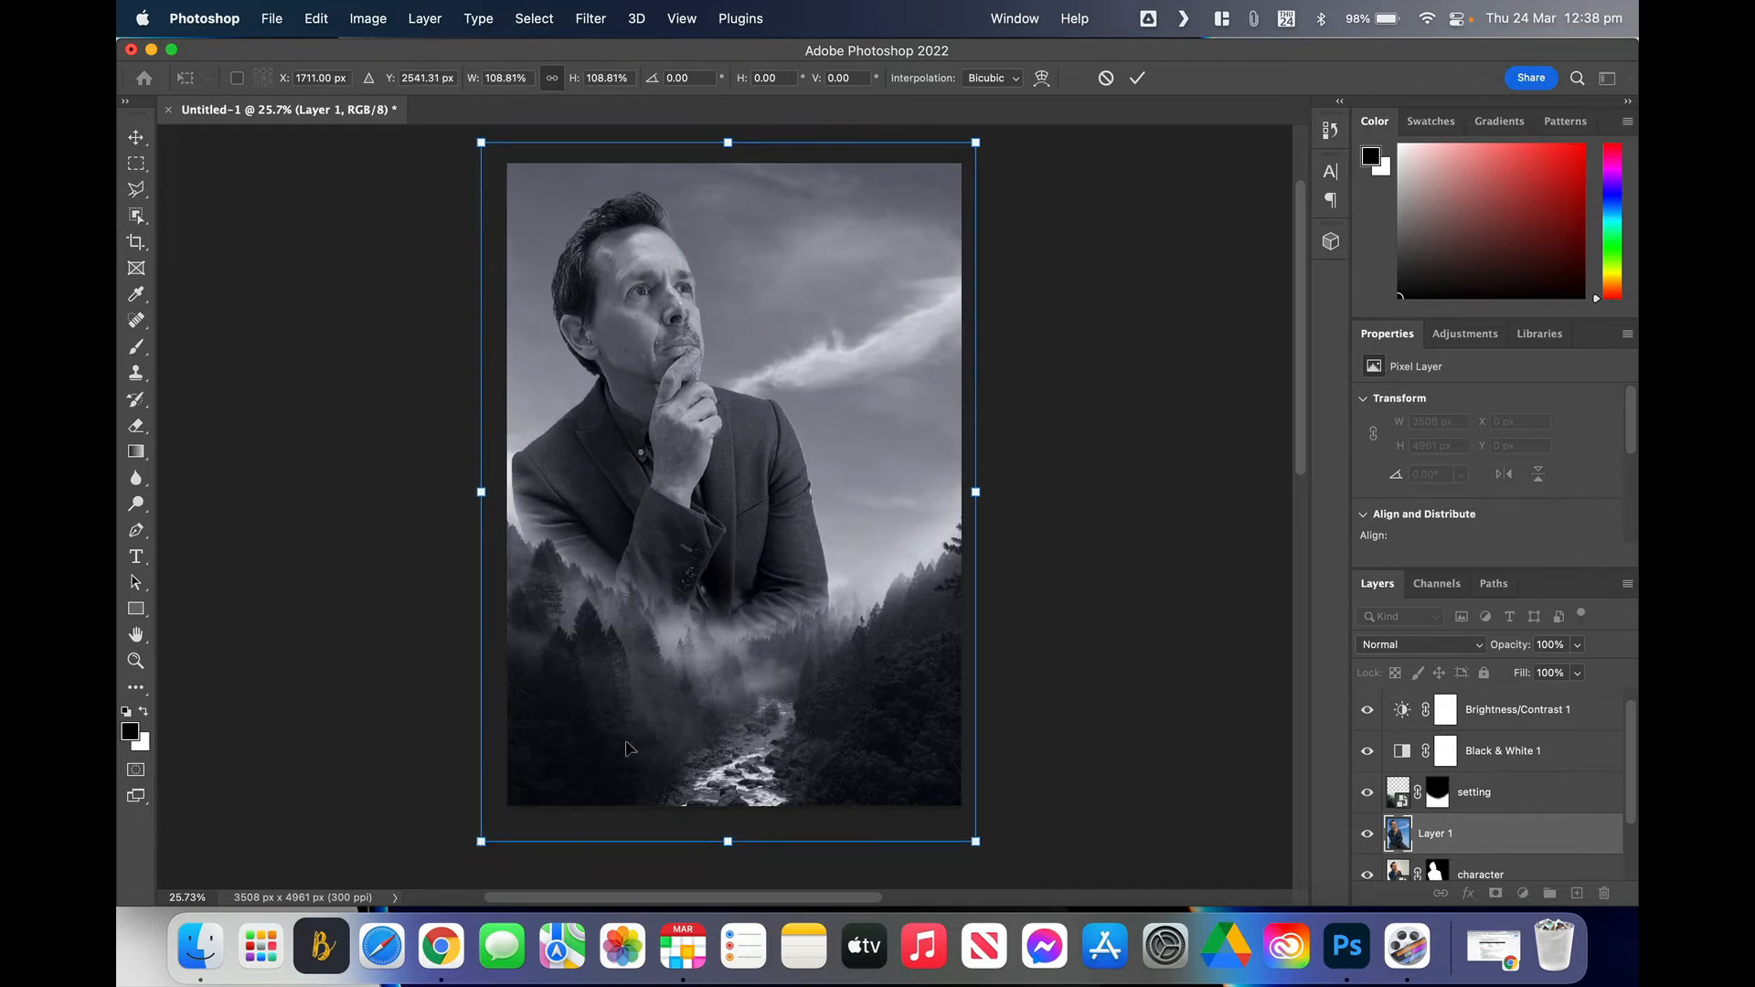
{"action": "left_click_drag", "start_coordinate": [975, 494], "coordinate": [999, 495]}
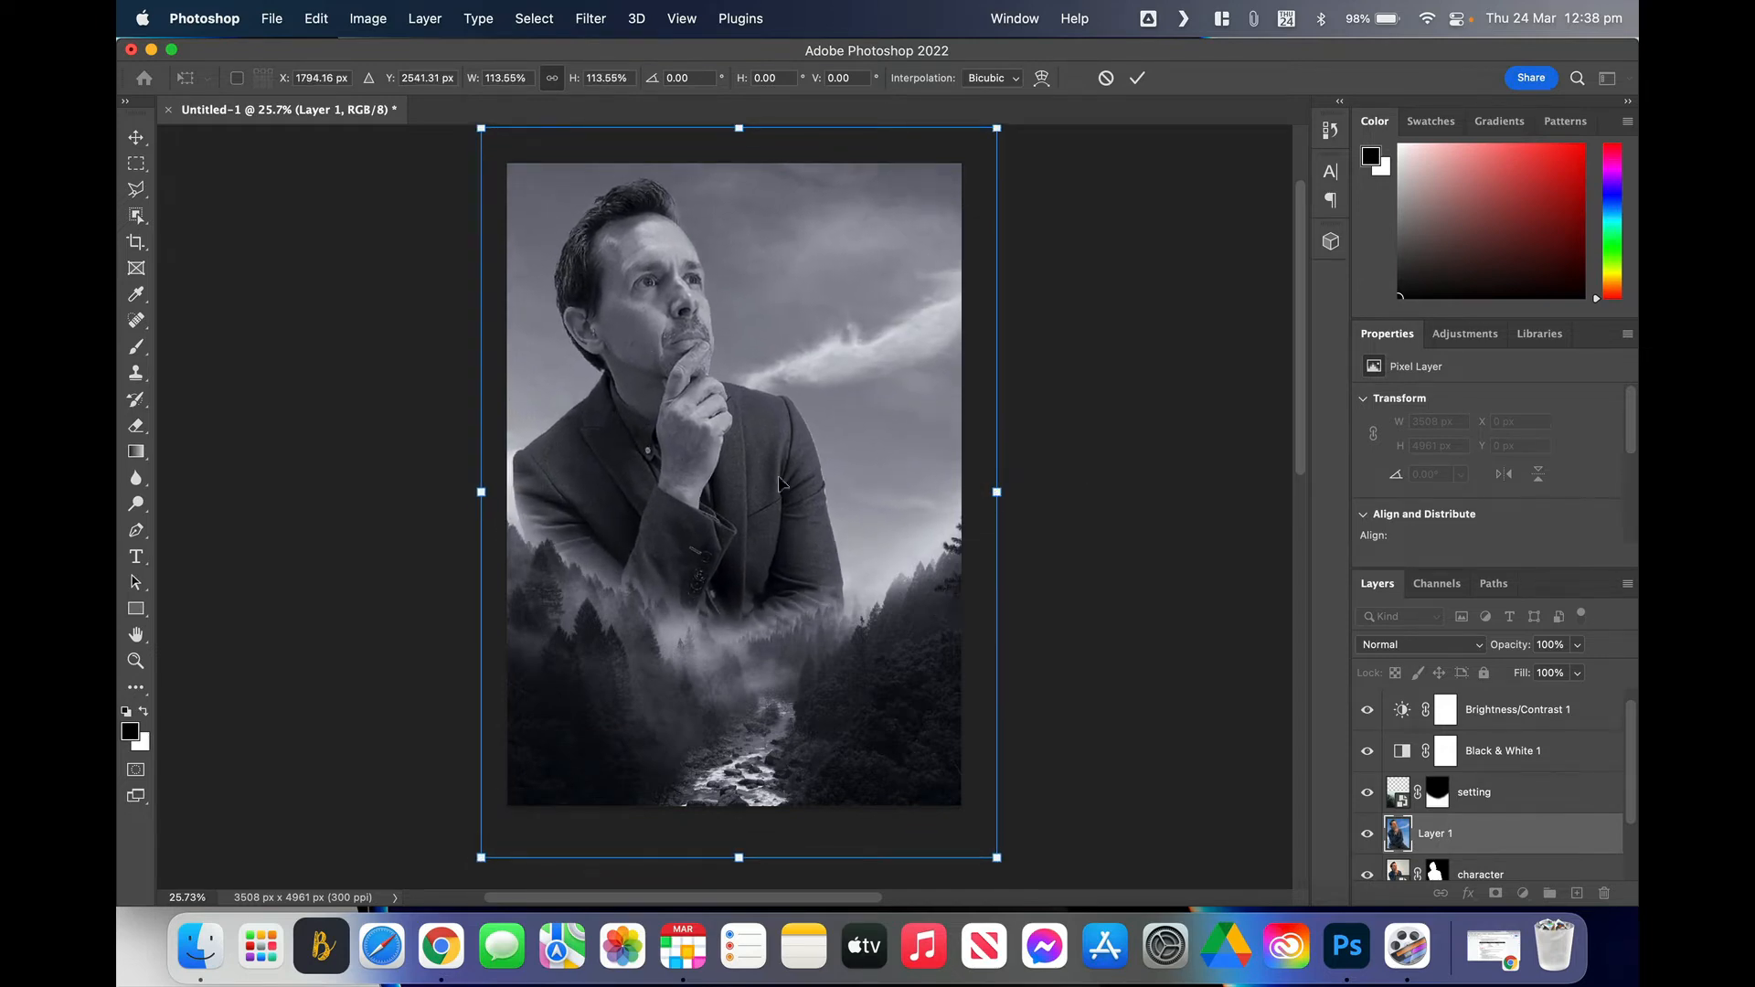
{"action": "left_click_drag", "start_coordinate": [780, 483], "coordinate": [786, 487]}
{"action": "key", "text": "Return"}
{"action": "key", "text": "b"}
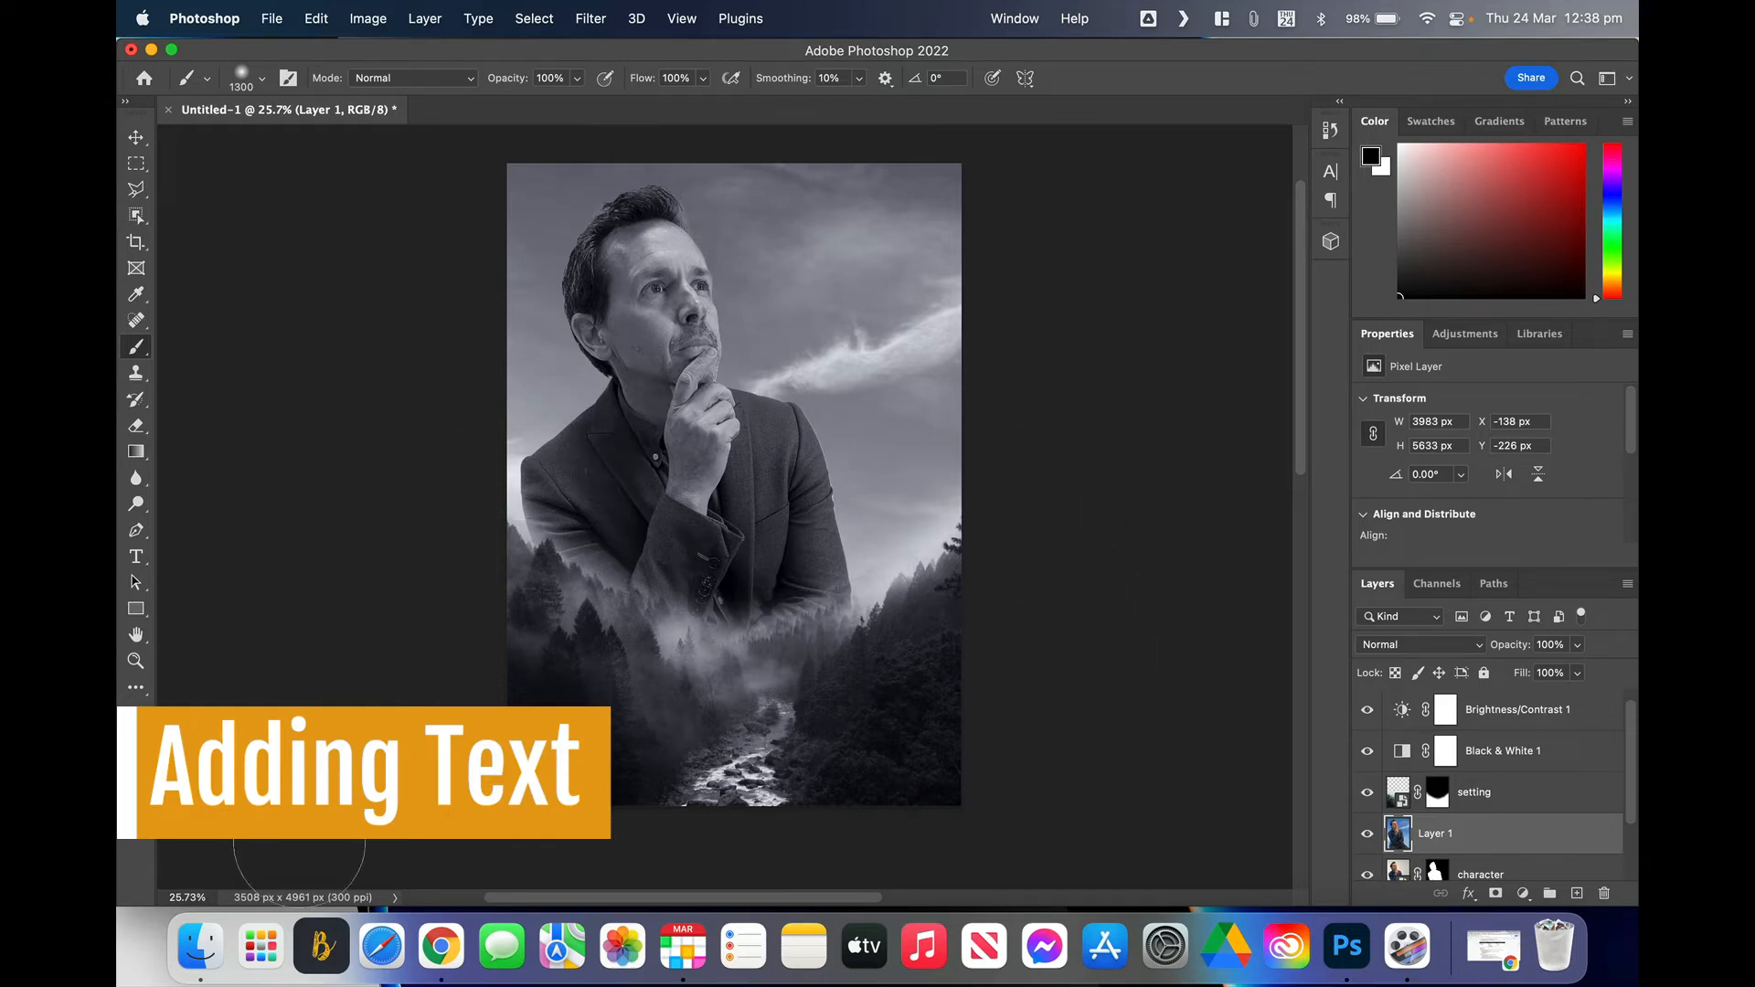
Step: Open Credit Block.psd from the movie poster > Credit Block folder in Finder
{"action": "left_click", "coordinate": [200, 947]}
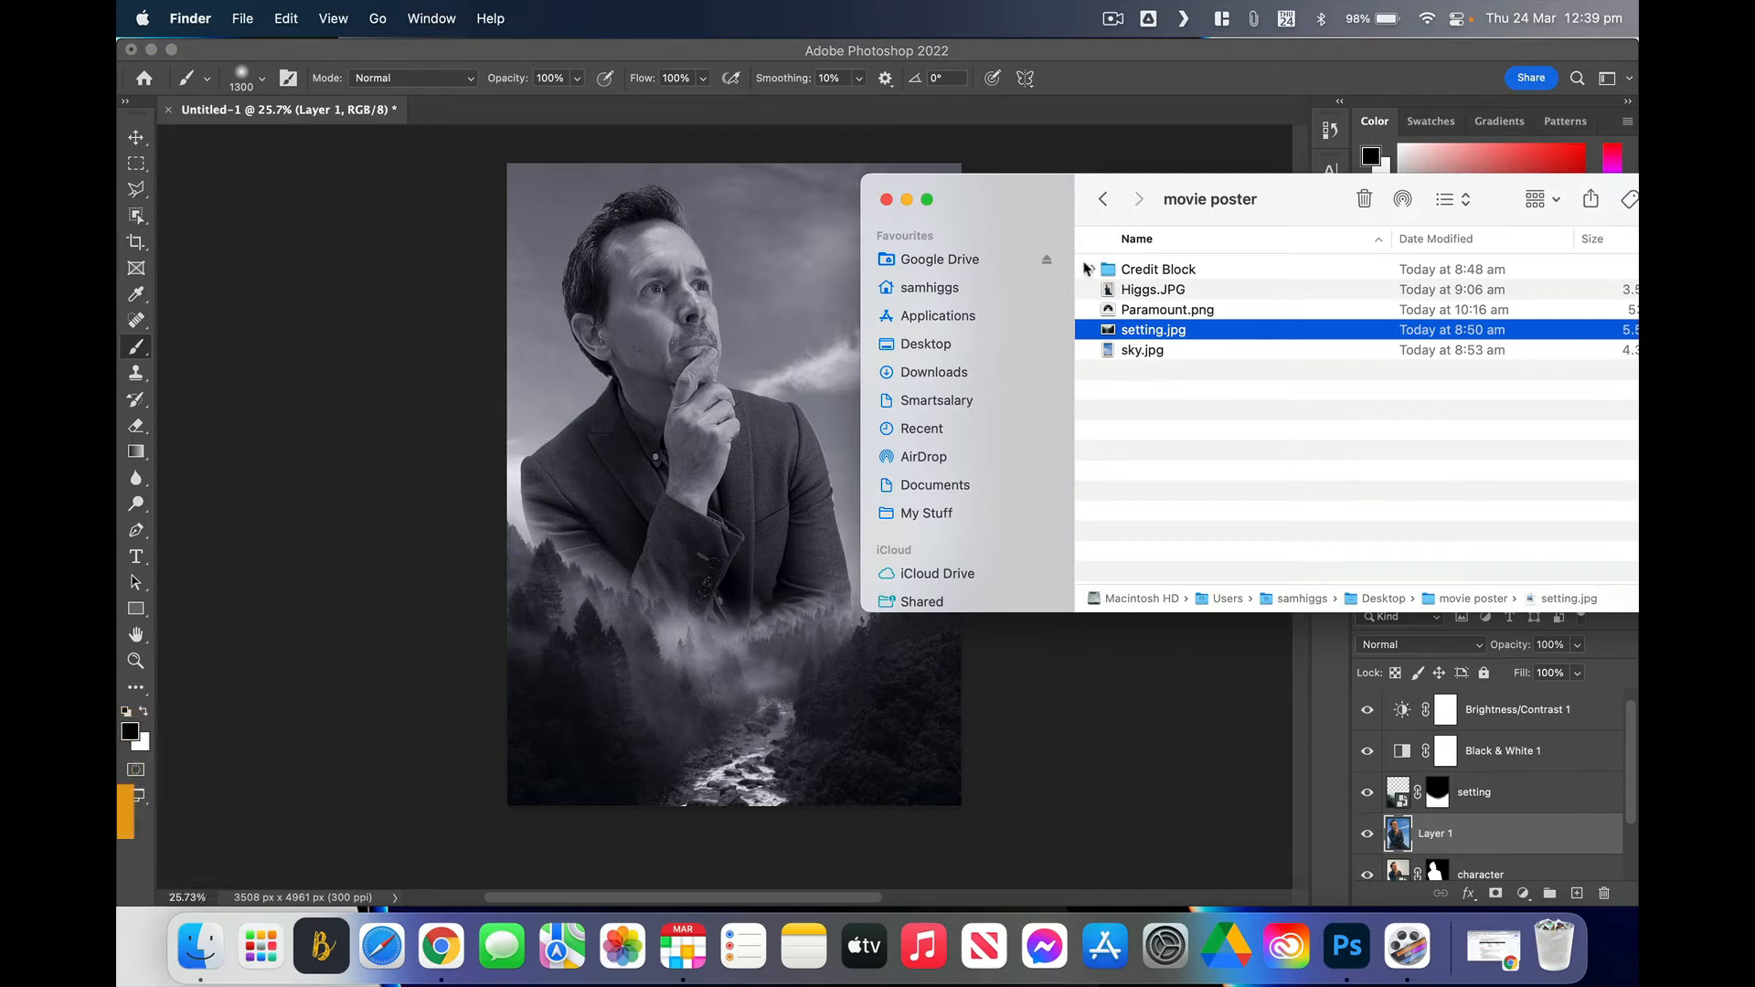
{"action": "left_click_drag", "start_coordinate": [1266, 199], "coordinate": [1061, 185]}
{"action": "double_click", "coordinate": [947, 260]}
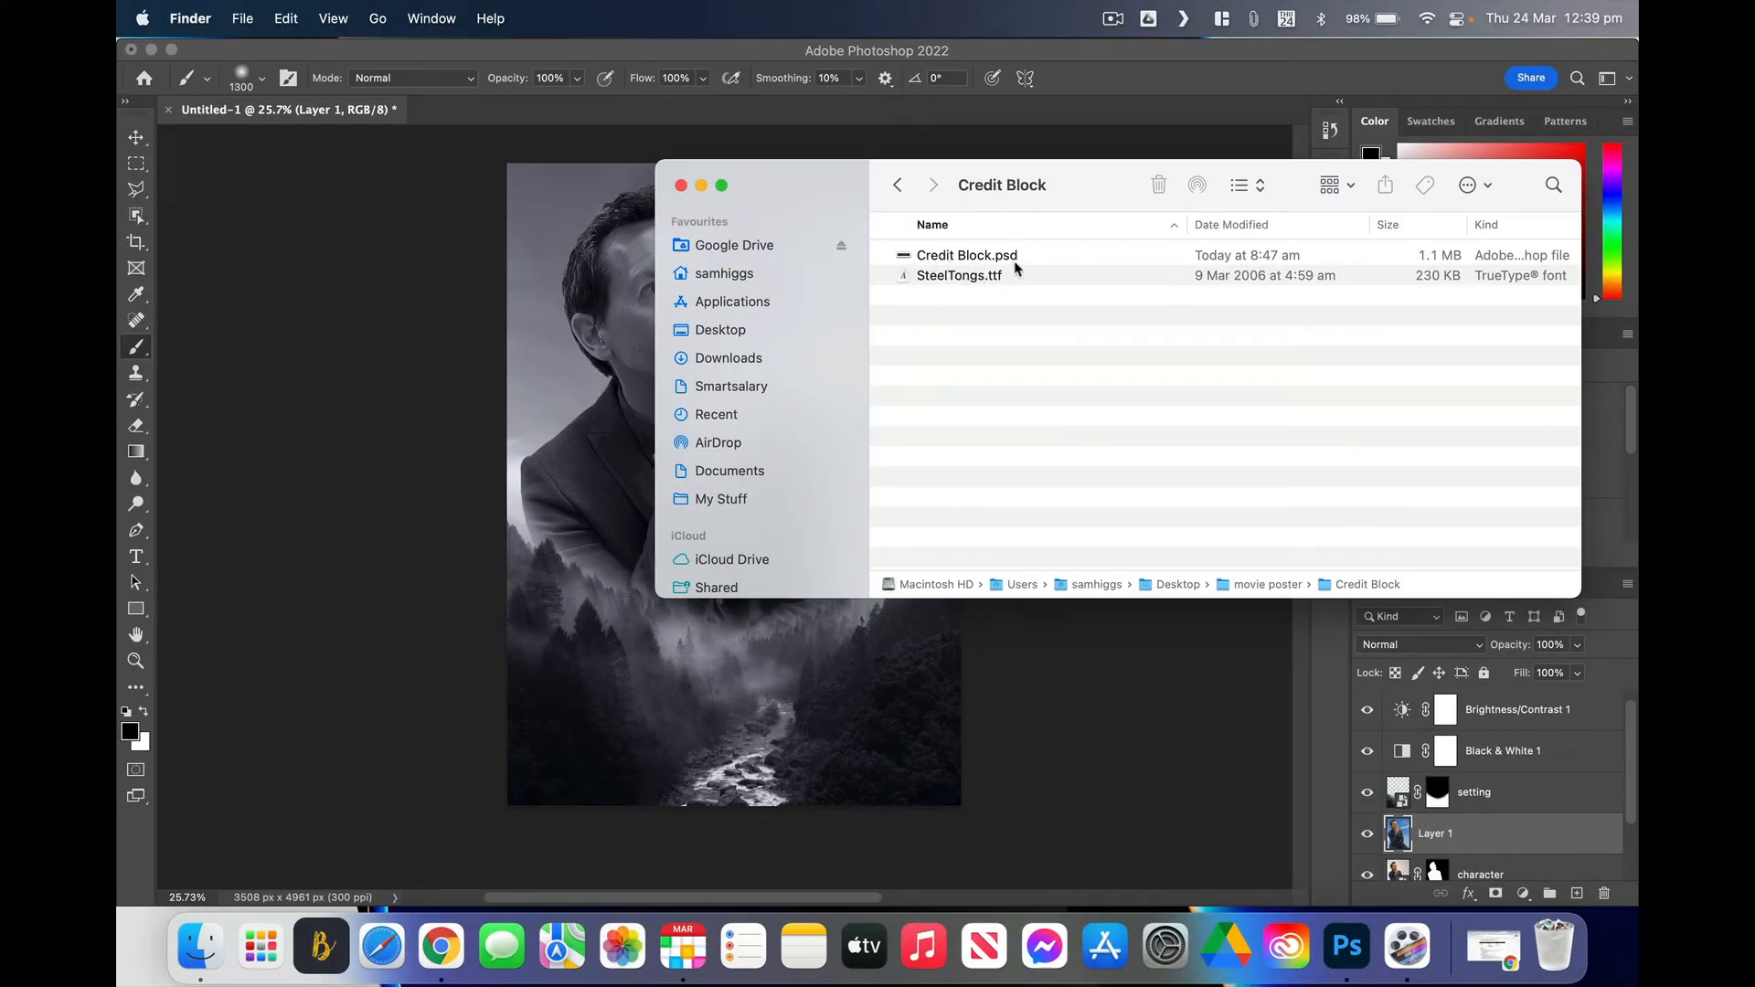
{"action": "double_click", "coordinate": [922, 256]}
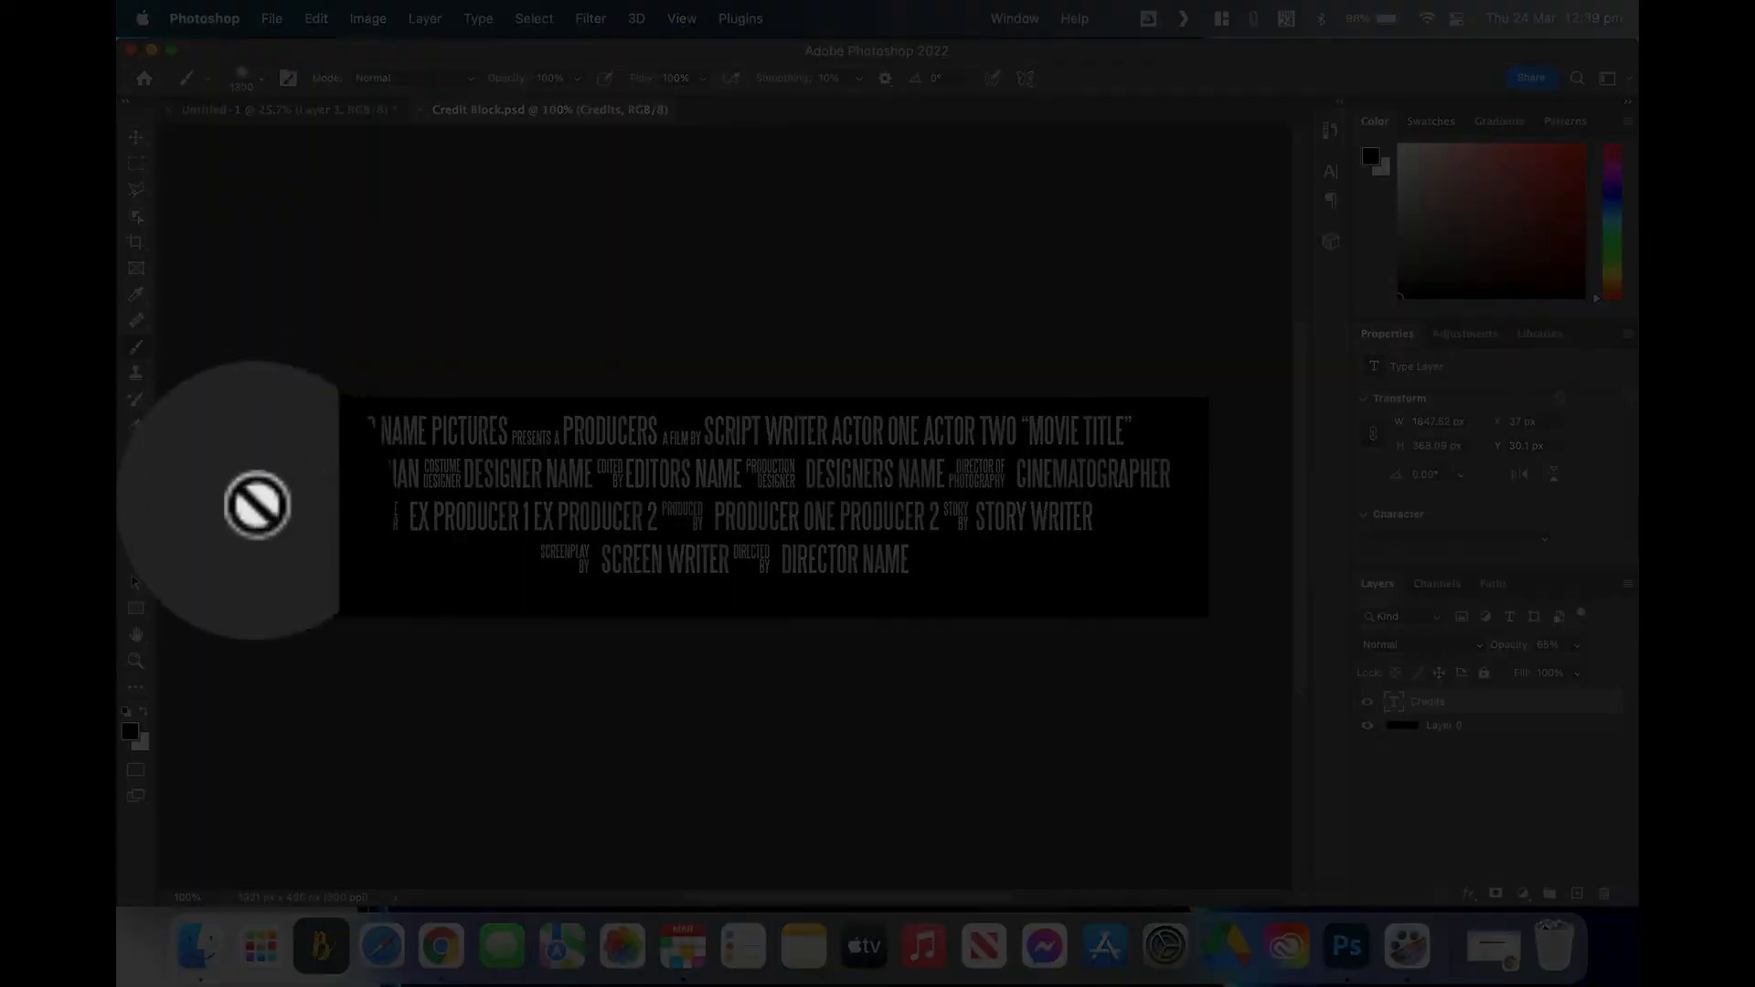
Step: Replace STUDIO NAME with PARAMOUNT and the PRODUCERS and SCRIPT WRITER credits with the filmmaker's name
{"action": "left_click", "coordinate": [135, 558]}
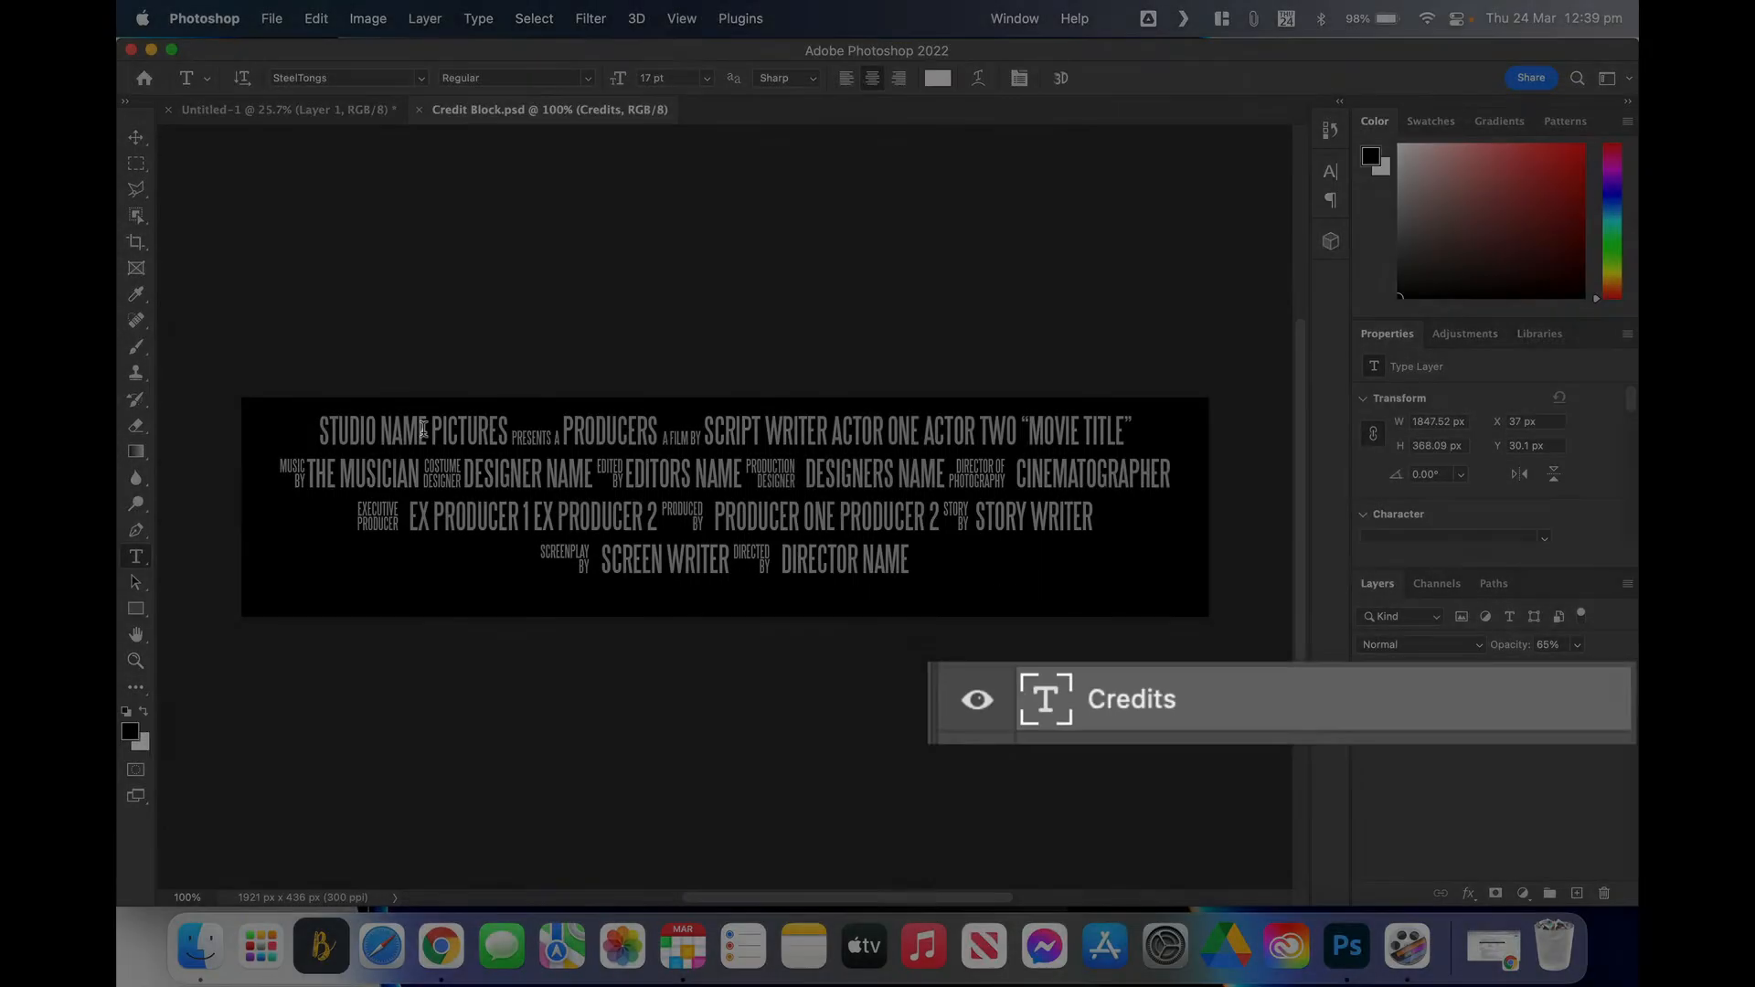
{"action": "left_click_drag", "start_coordinate": [427, 430], "coordinate": [315, 426]}
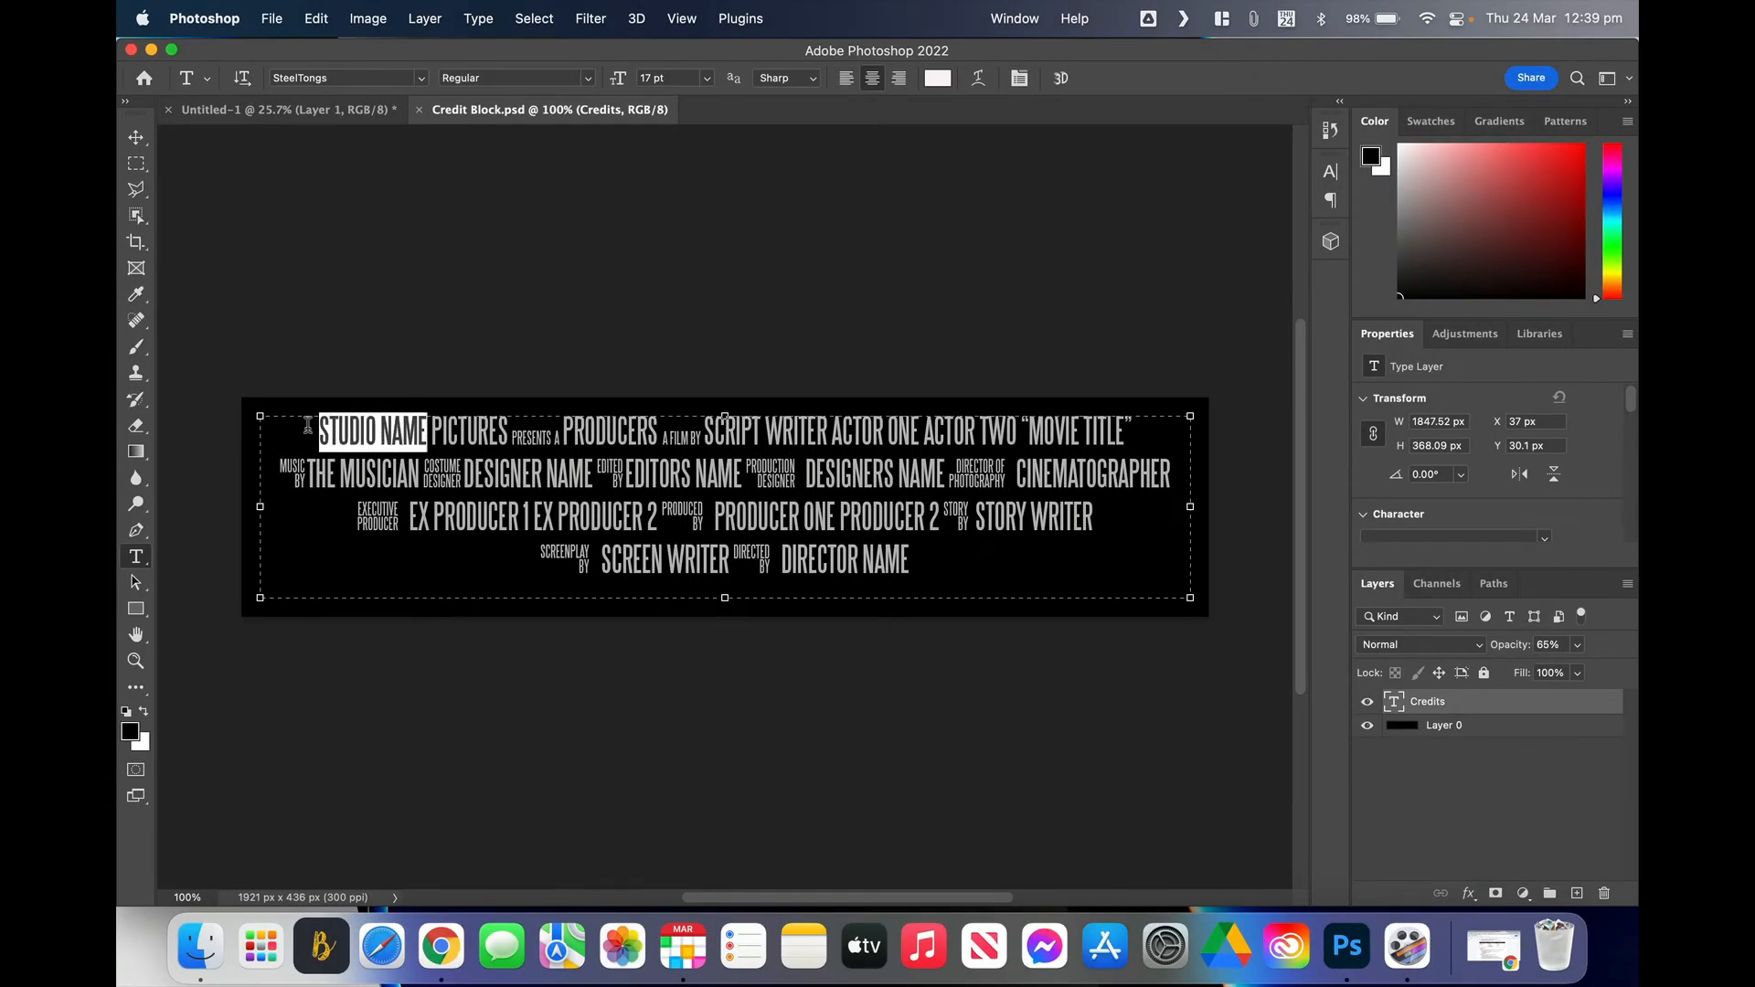
{"action": "type", "text": "PA"}
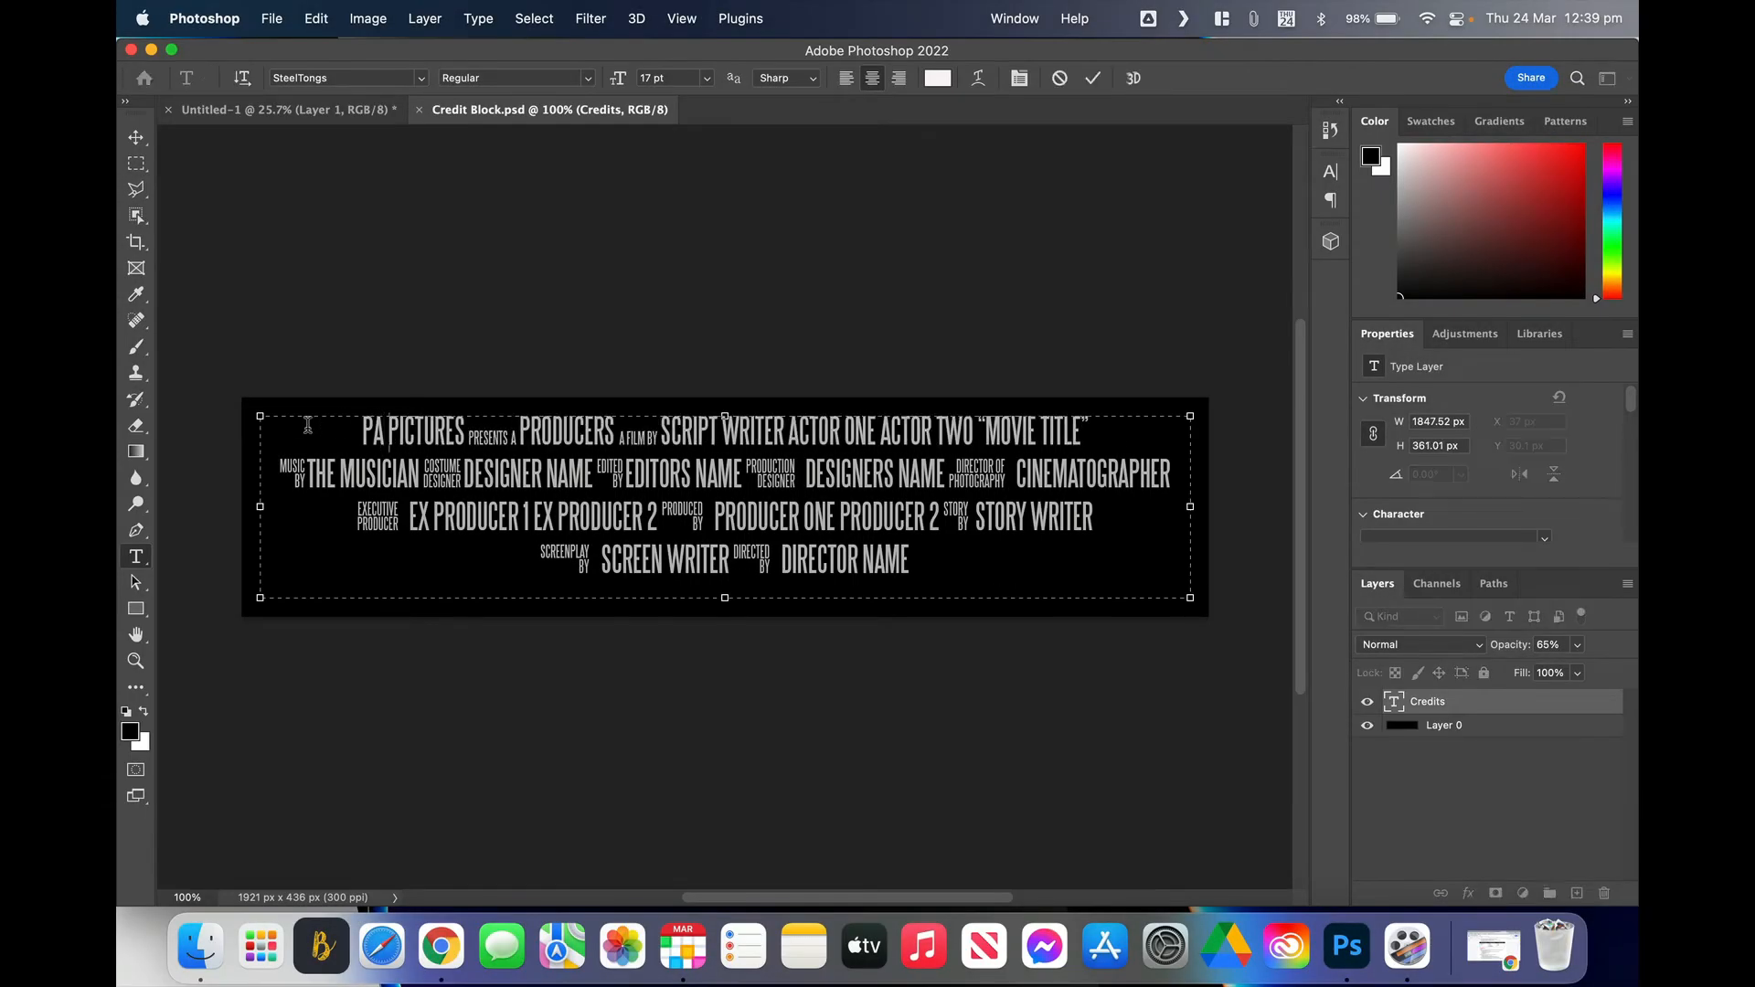
{"action": "type", "text": "RAMOUNT"}
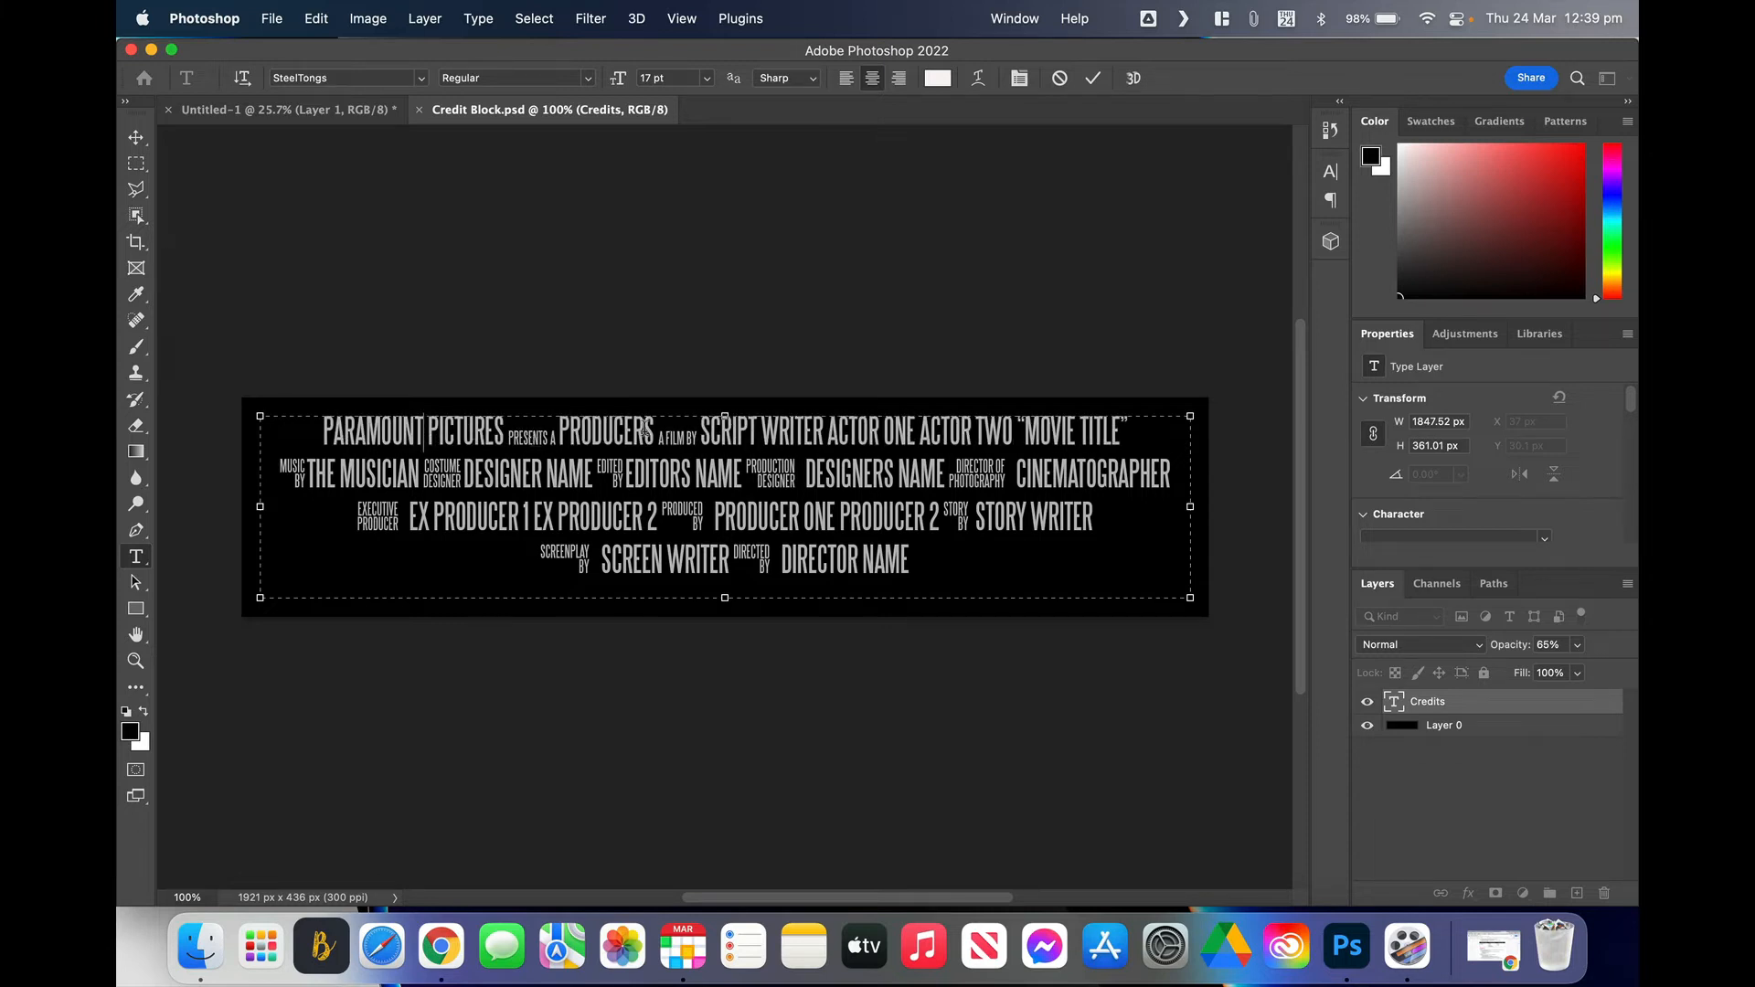
{"action": "left_click_drag", "start_coordinate": [654, 429], "coordinate": [558, 432]}
{"action": "left_click", "coordinate": [793, 433]}
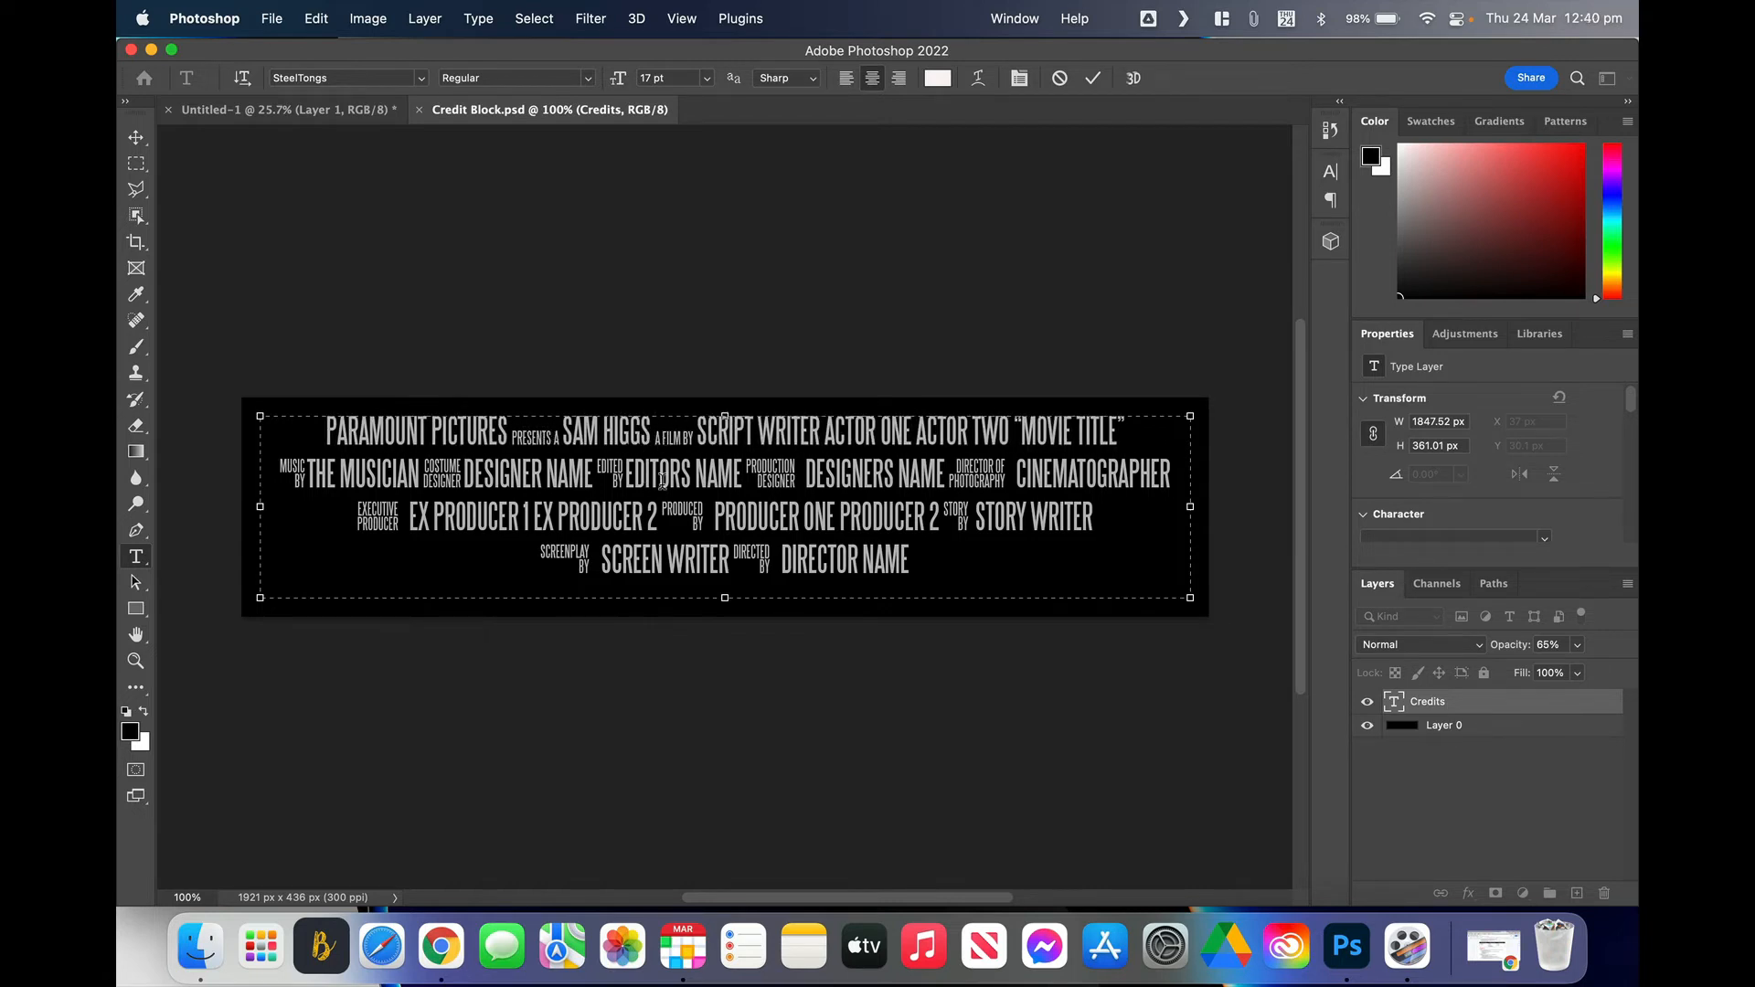
{"action": "left_click", "coordinate": [696, 435]}
{"action": "left_click_drag", "start_coordinate": [820, 434], "coordinate": [699, 435]}
{"action": "left_click_drag", "start_coordinate": [897, 431], "coordinate": [804, 431]}
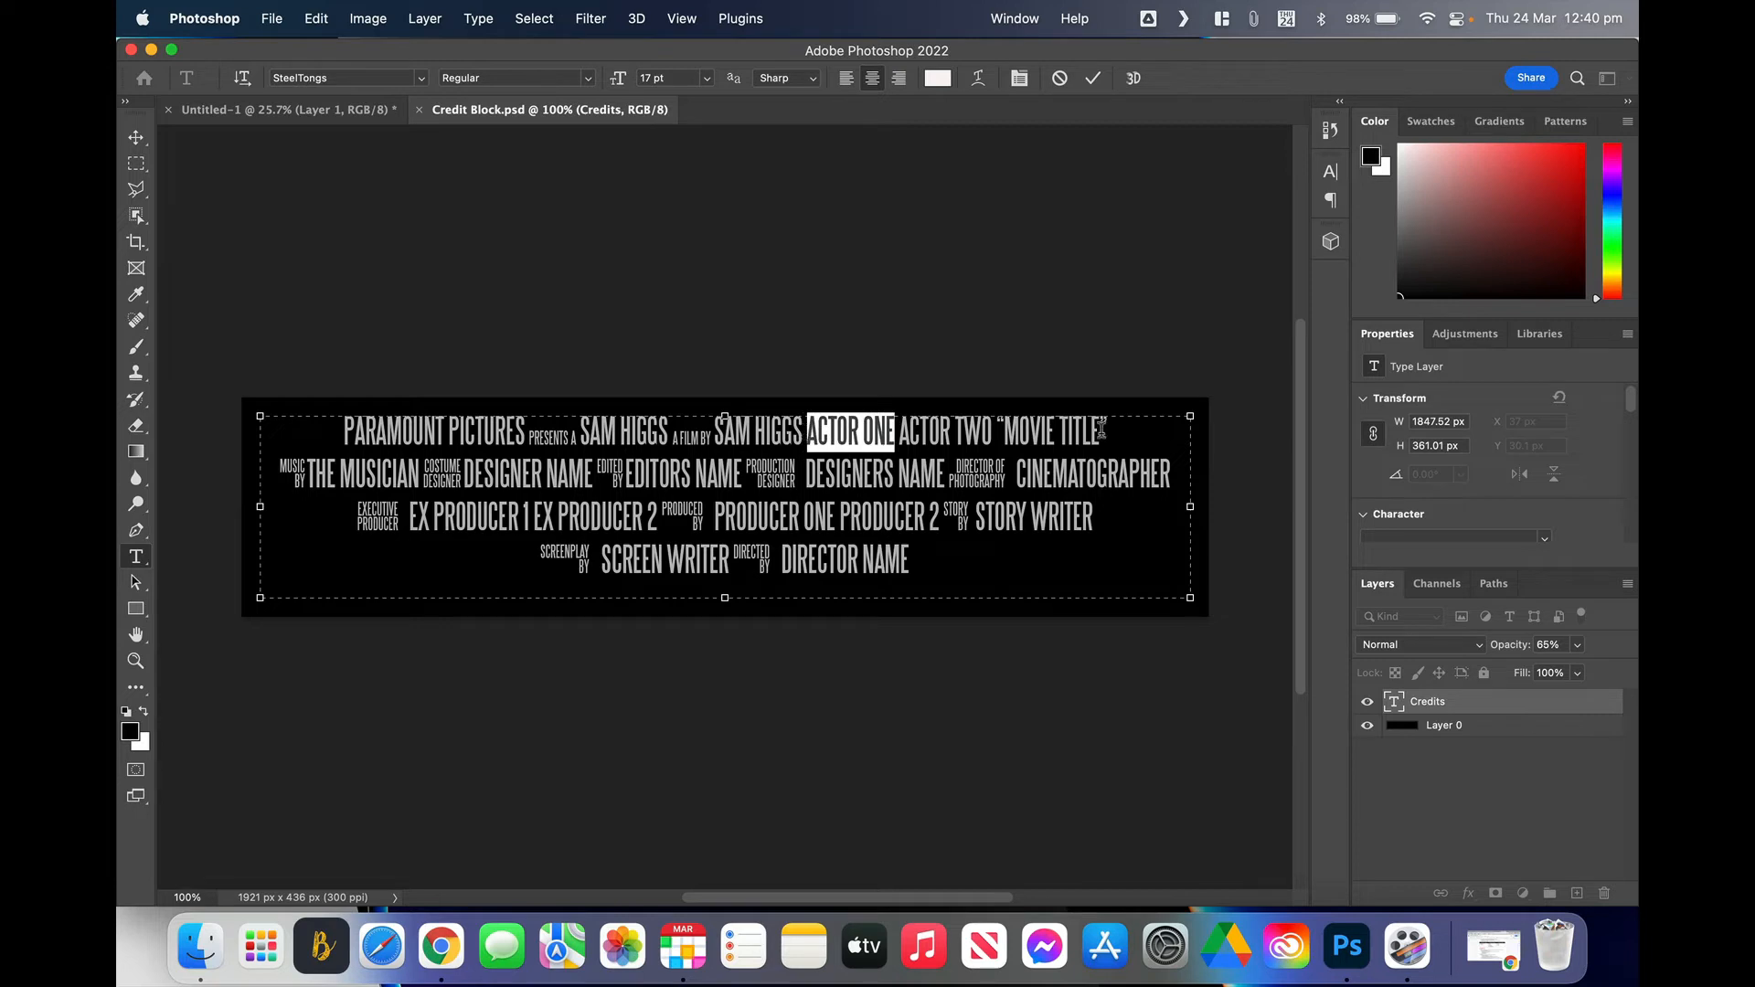
Step: Change MOVIE TITLE to LONGING and DIRECTOR NAME to the filmmaker's name, then commit the text
{"action": "left_click_drag", "start_coordinate": [1103, 430], "coordinate": [1005, 436]}
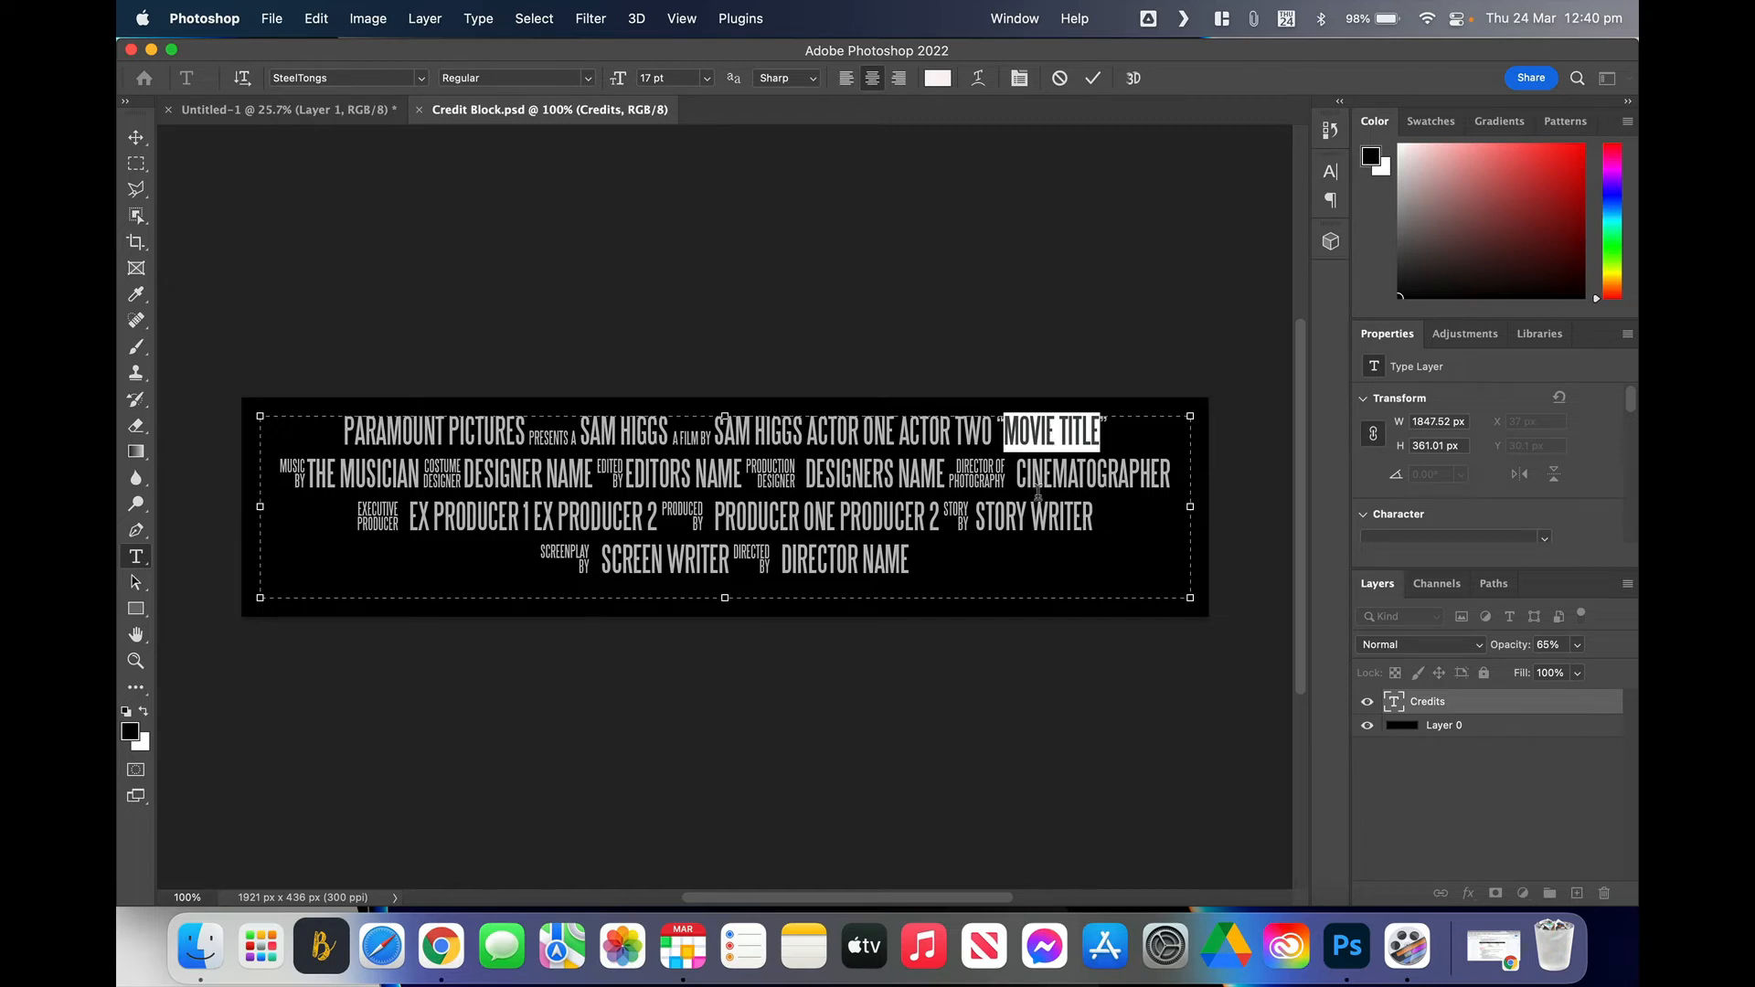
{"action": "type", "text": "LONGIONG"}
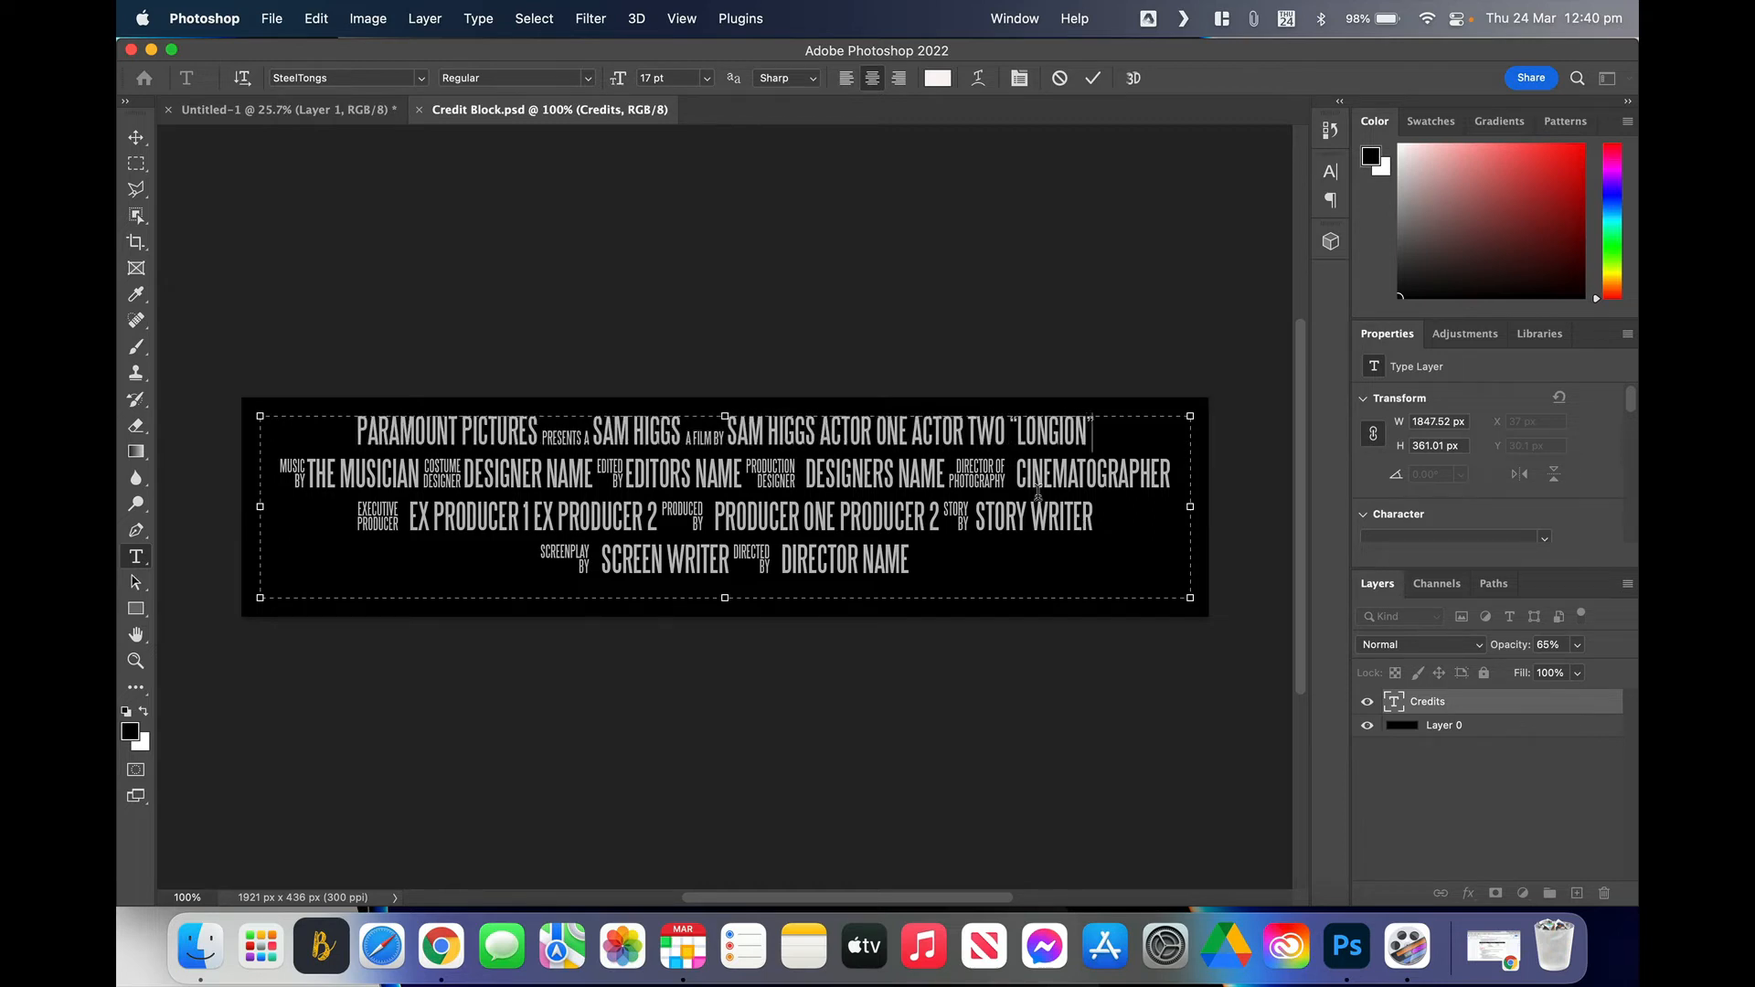
{"action": "key", "text": "BackSpace"}
{"action": "key", "text": "BackSpace"}
{"action": "key", "text": "BackSpace"}
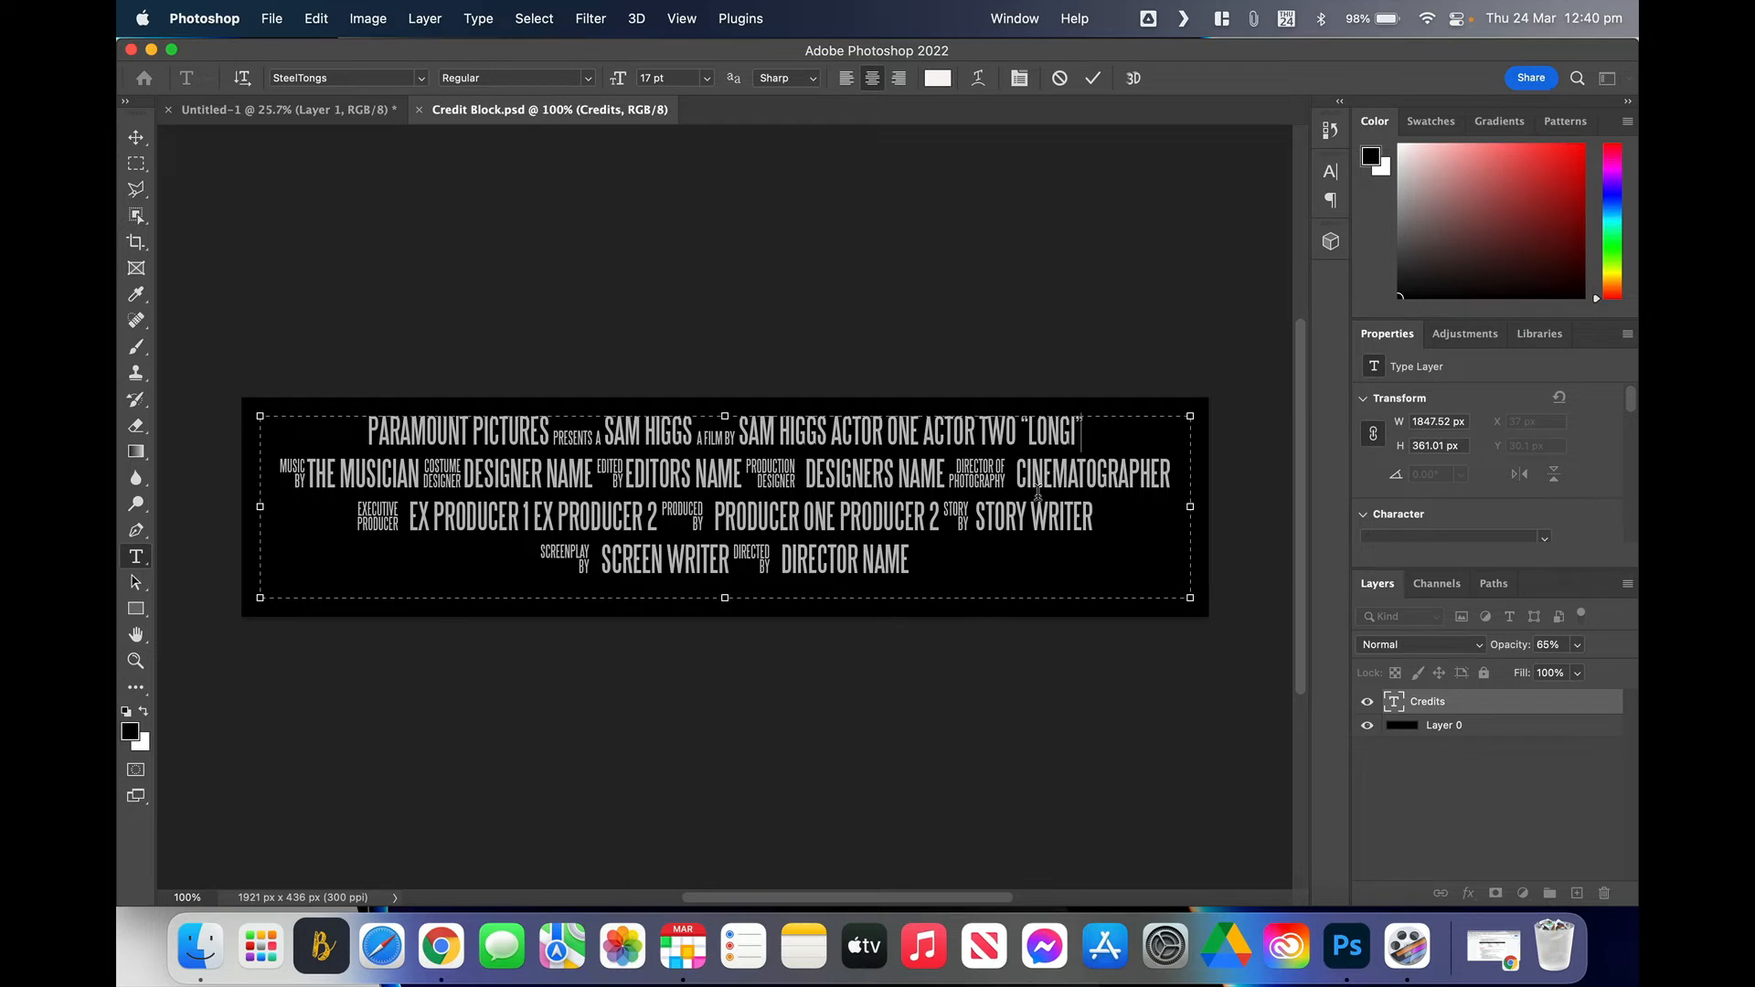
{"action": "type", "text": "NG”"}
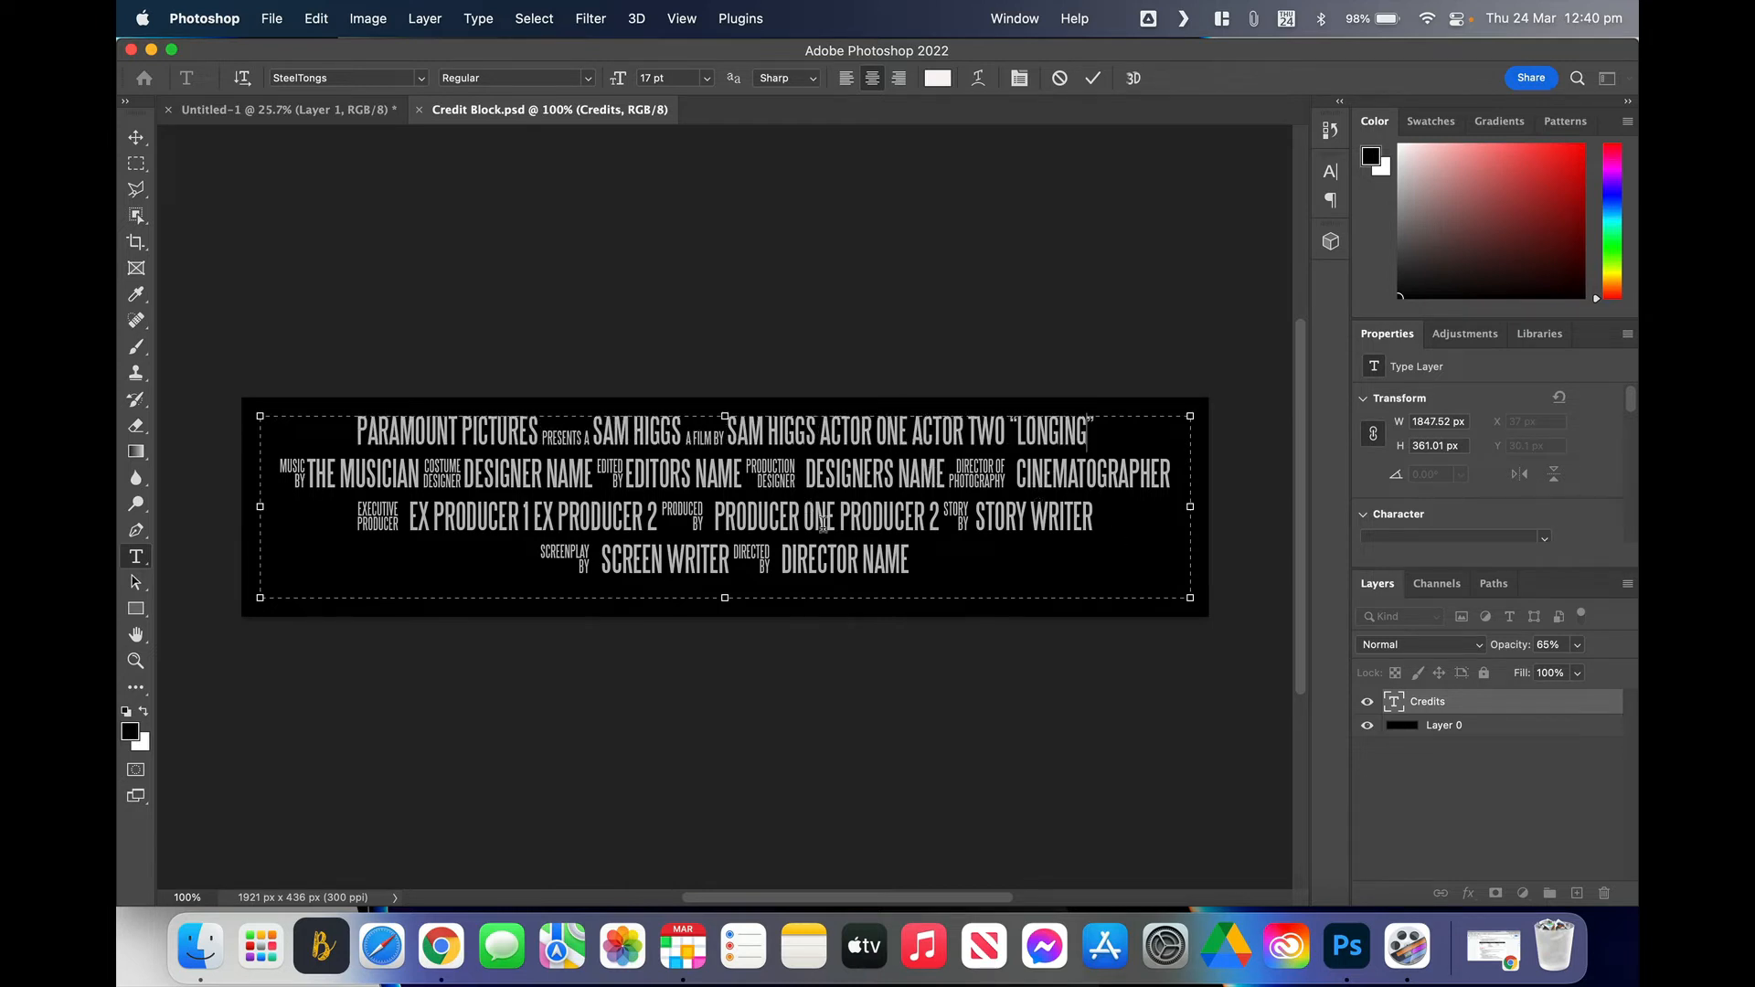
{"action": "left_click_drag", "start_coordinate": [907, 561], "coordinate": [780, 559]}
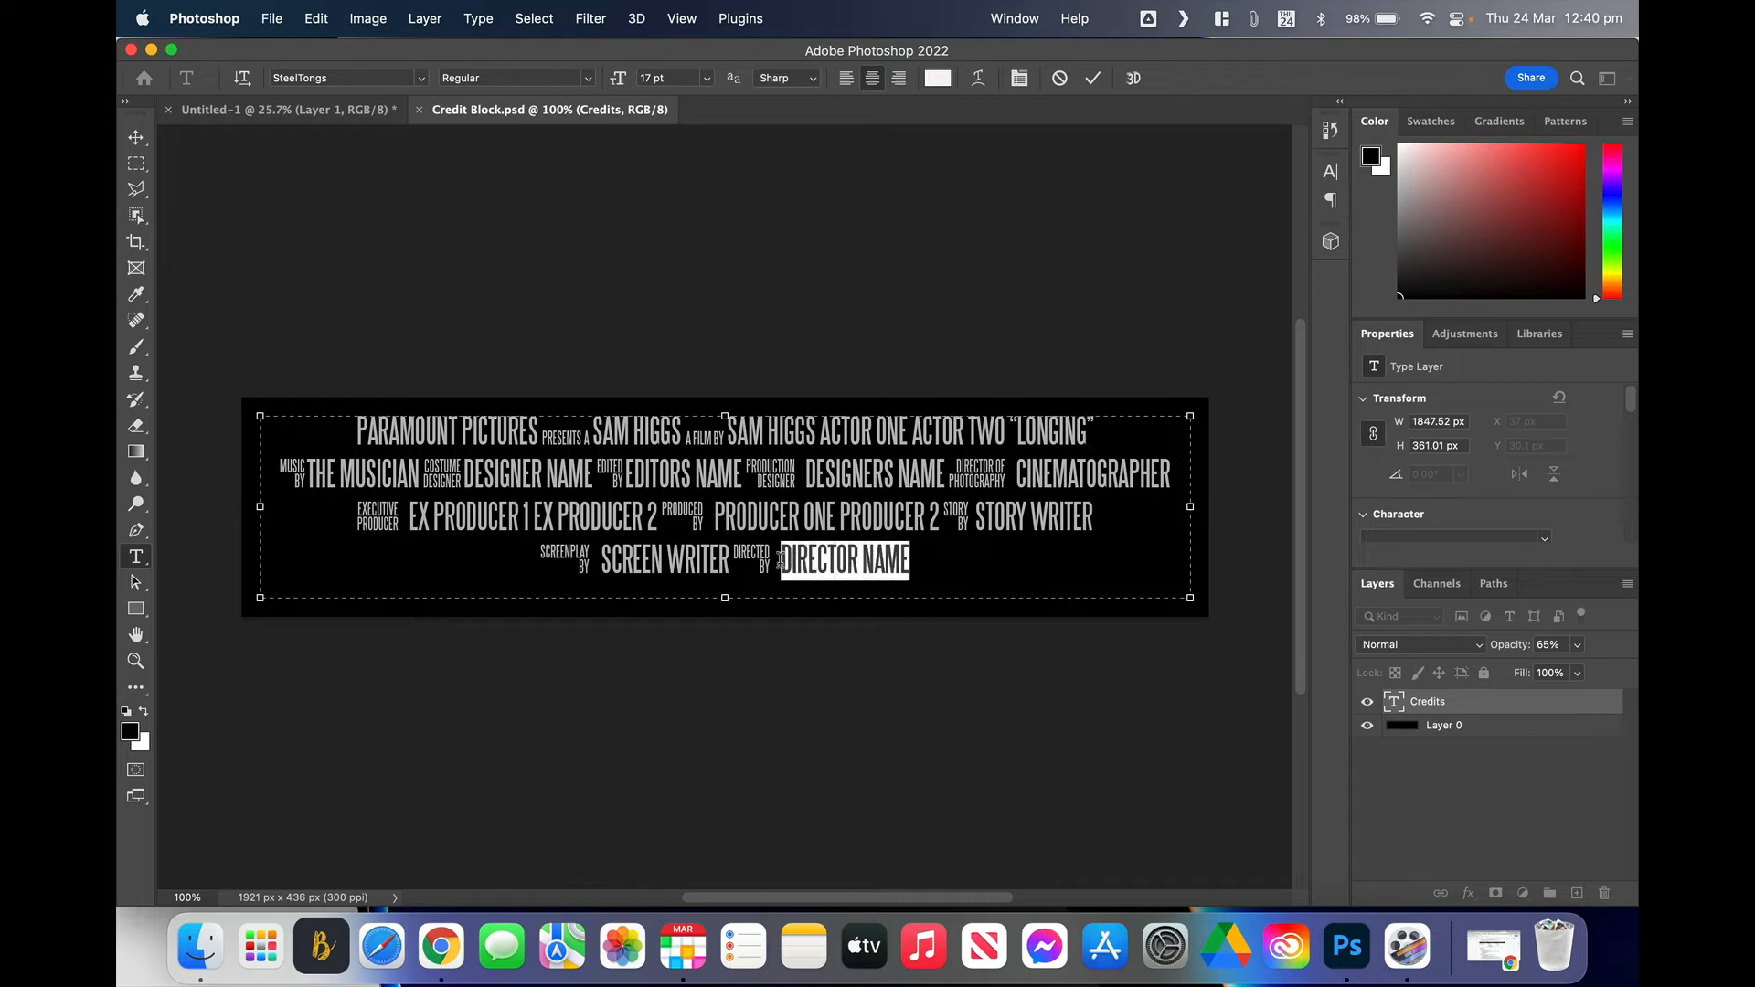
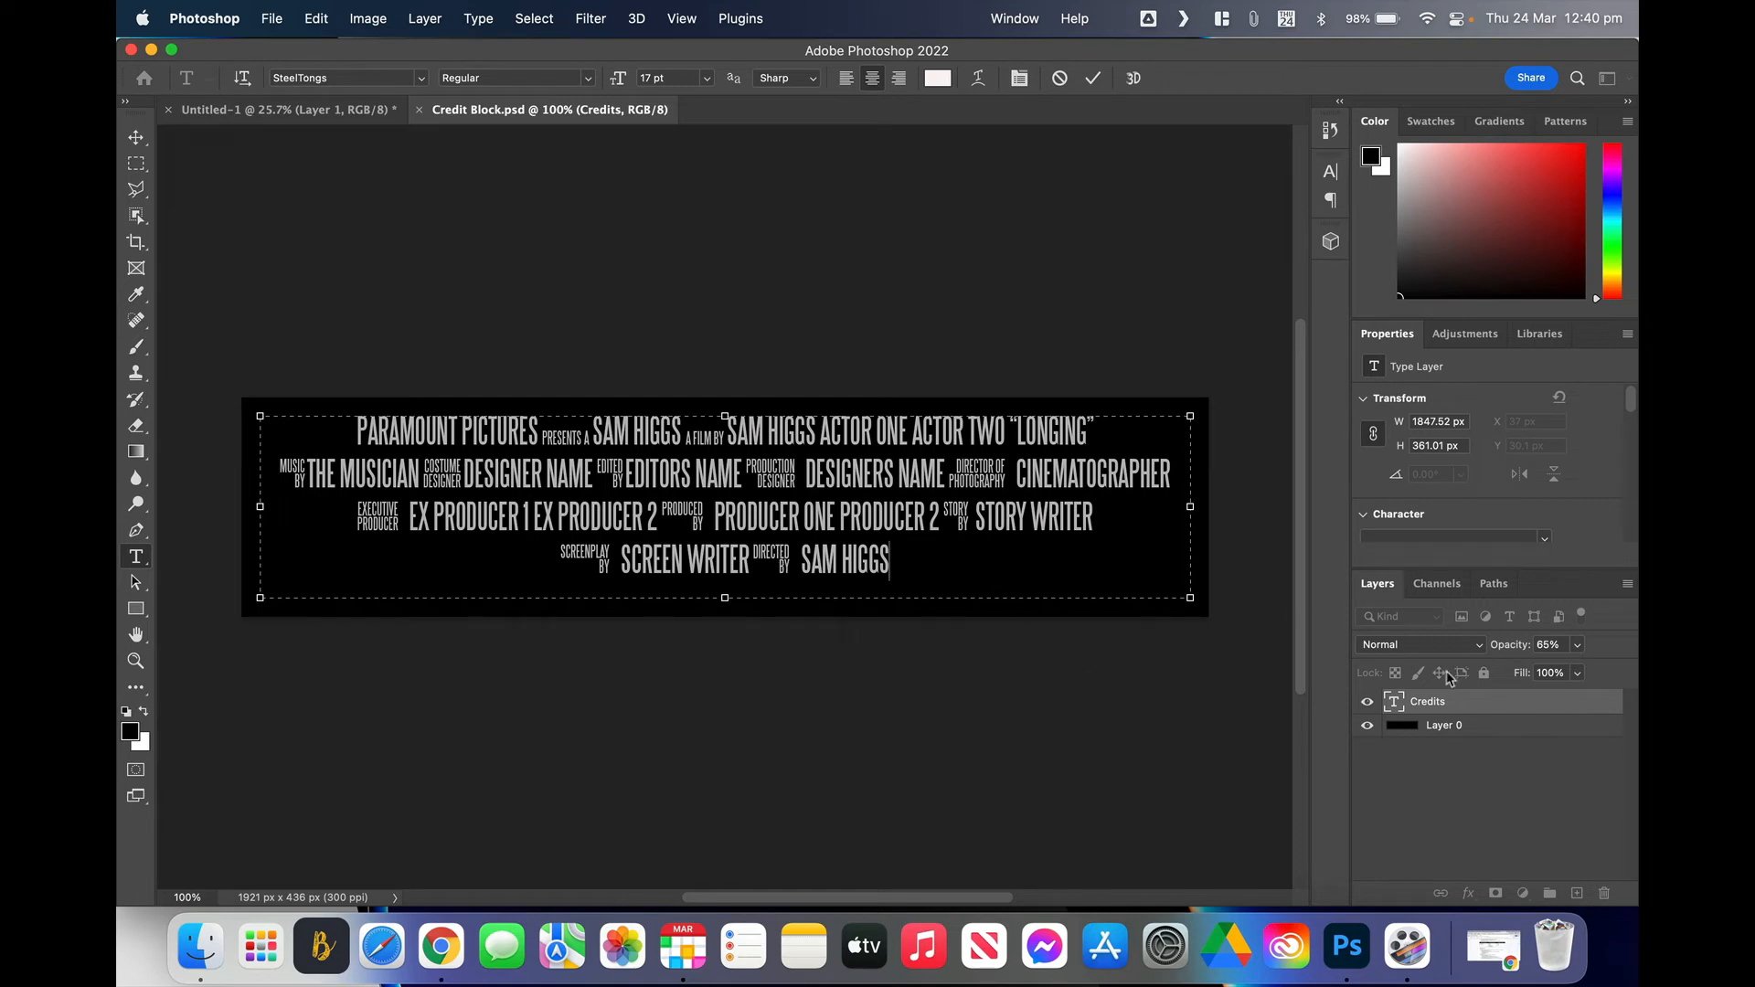
{"action": "left_click", "coordinate": [1458, 702]}
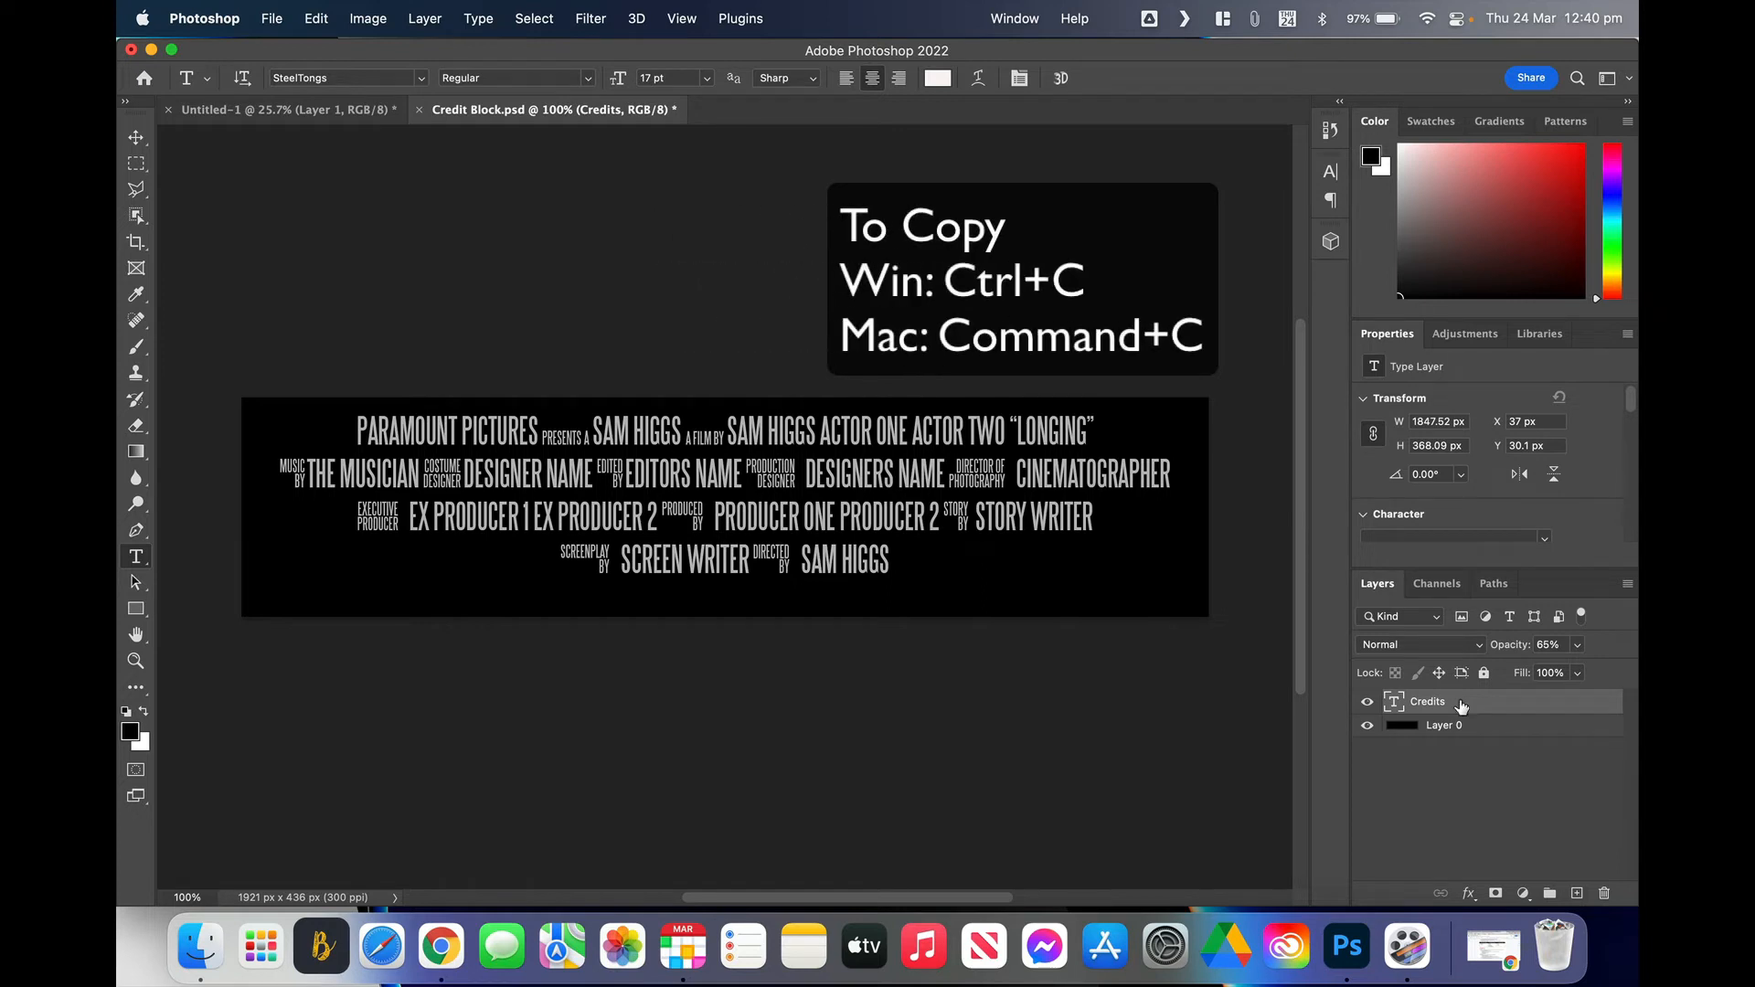
Step: Copy the Credits layer into the Untitled-1 poster and move it to the top of the layer stack
{"action": "key", "text": "super+c"}
{"action": "left_click", "coordinate": [306, 111]}
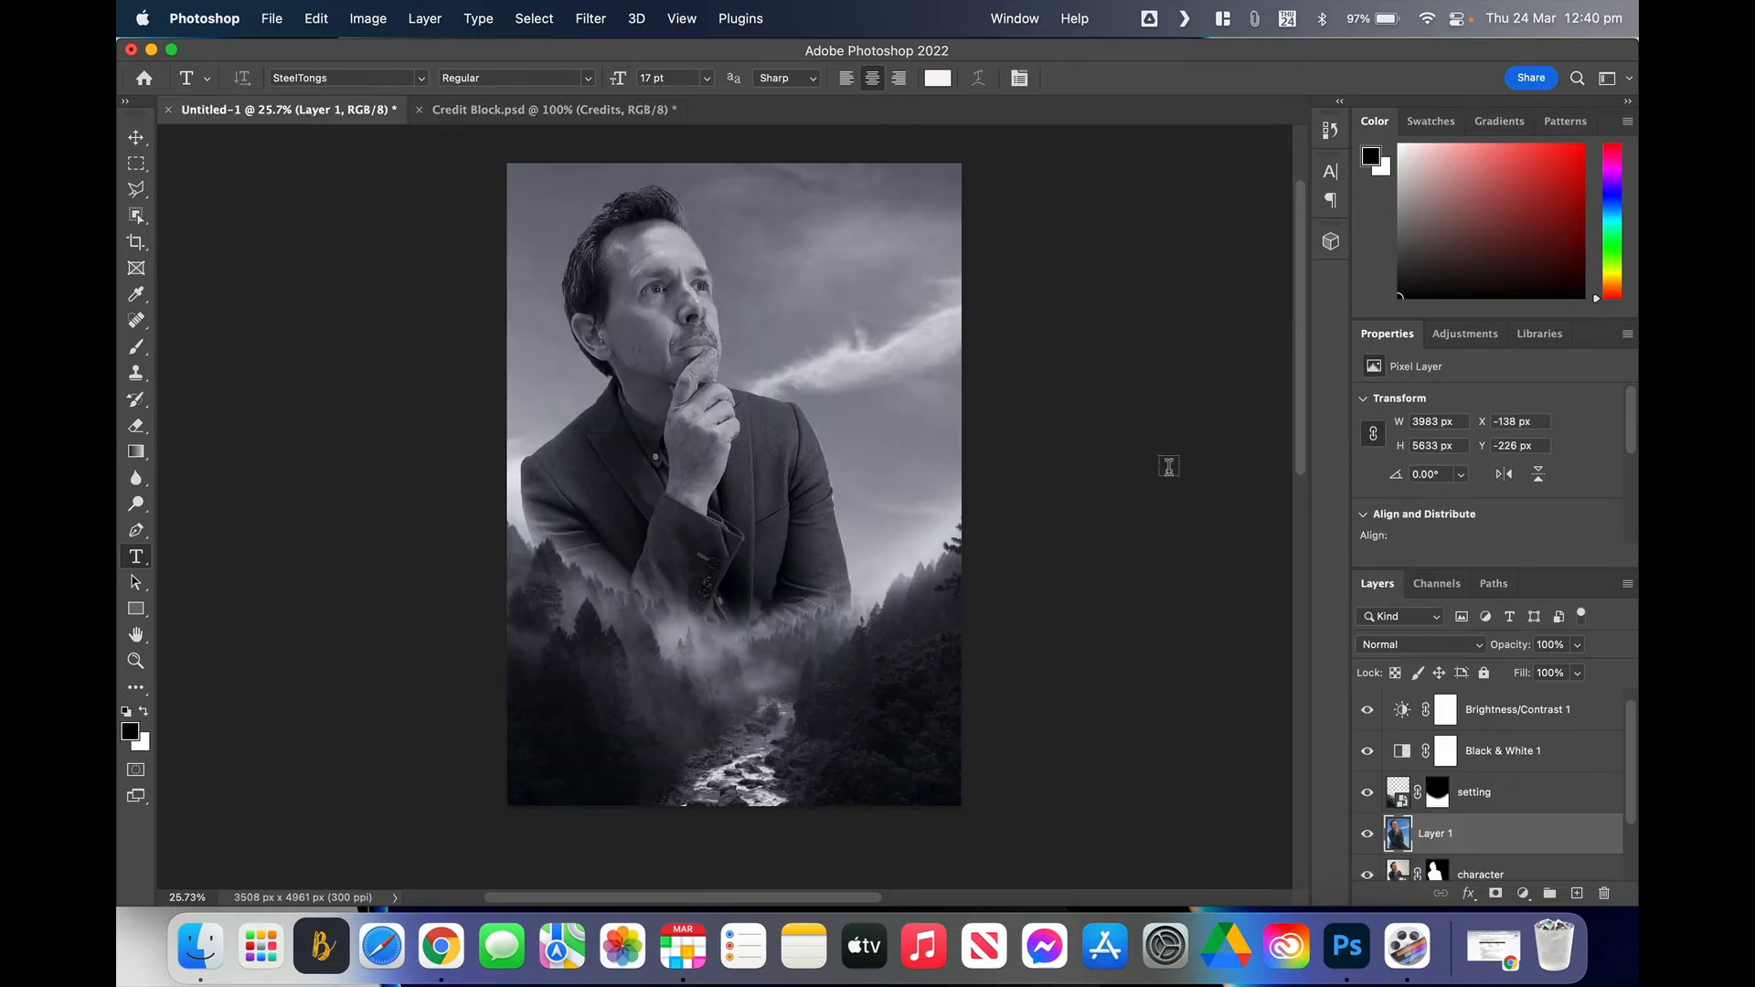
{"action": "key", "text": "super+v"}
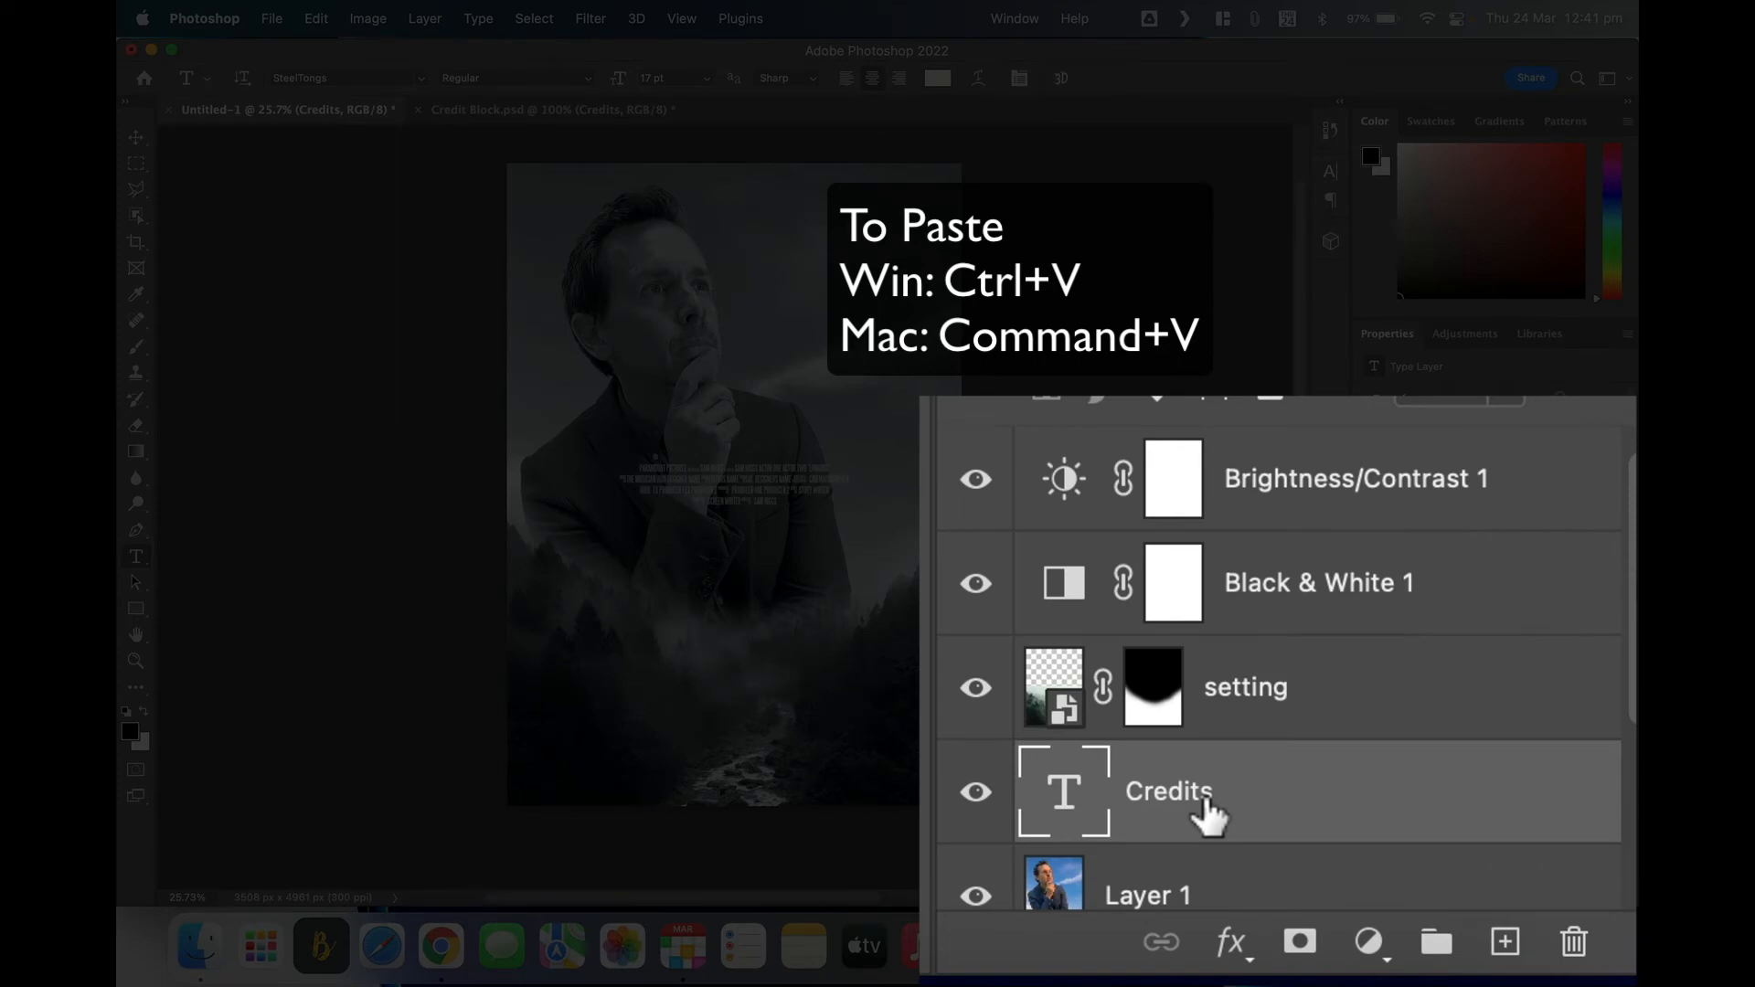
{"action": "left_click_drag", "start_coordinate": [1206, 813], "coordinate": [1167, 462]}
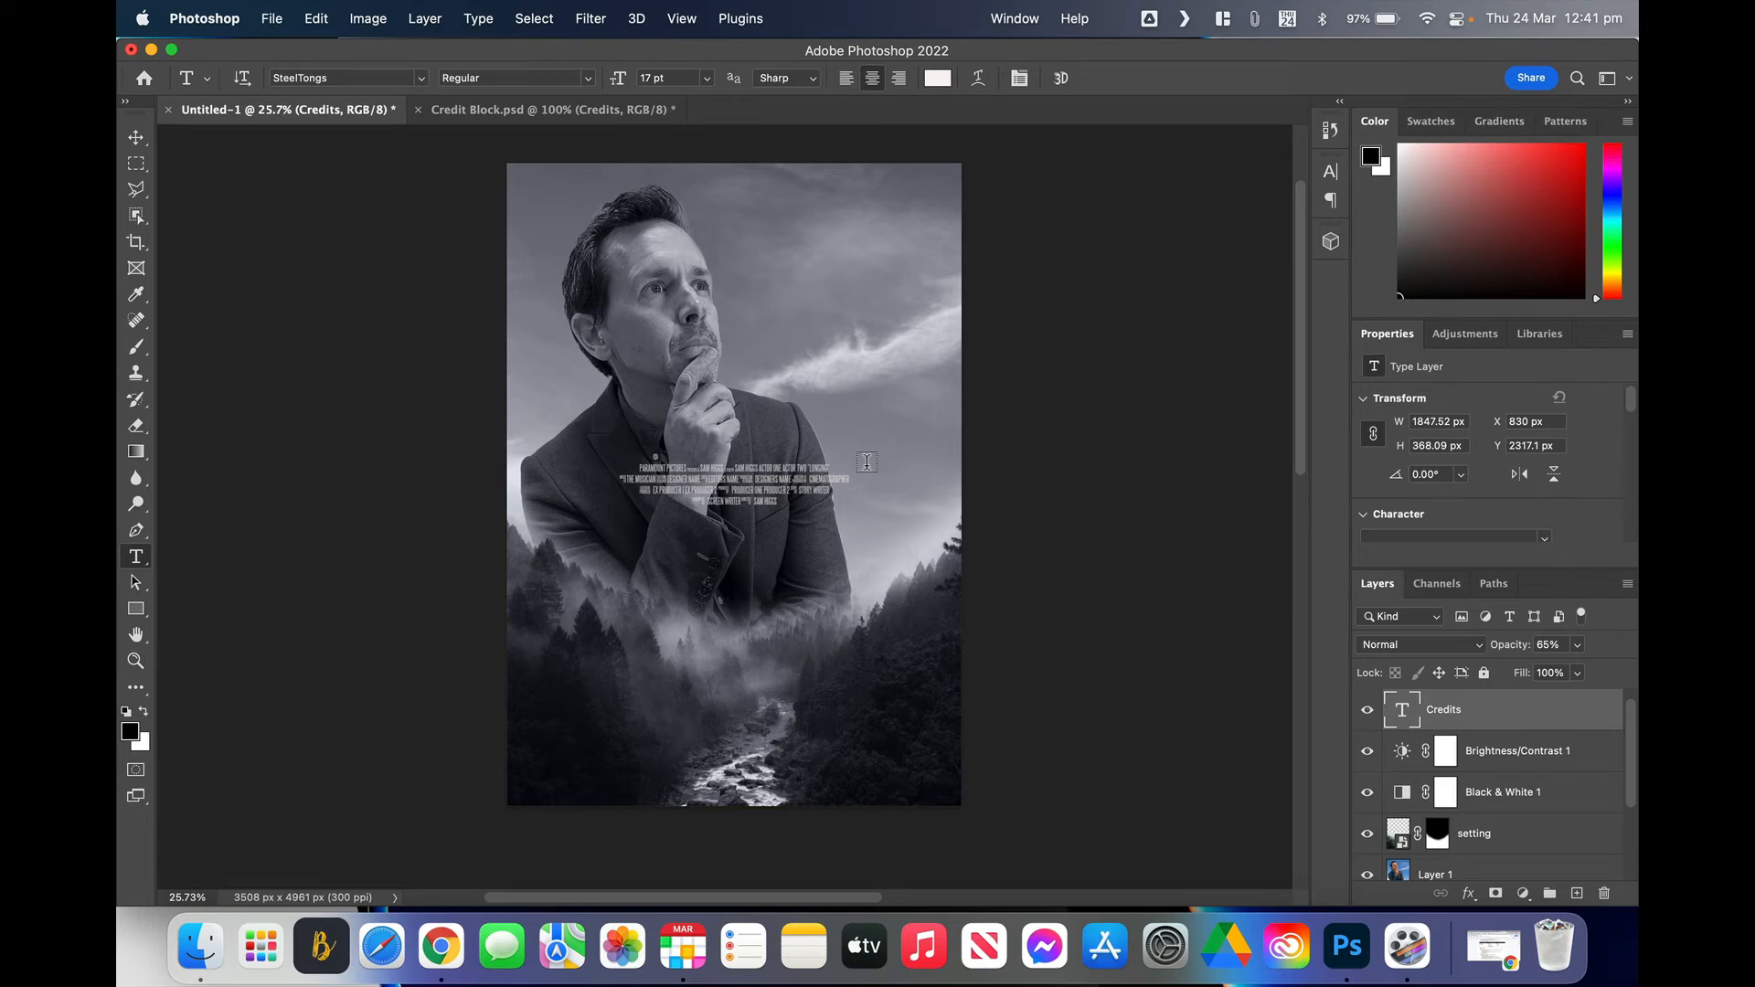
Step: Scale the credit block to about 182% and move it down to the poster's bottom edge
{"action": "key", "text": "super+t"}
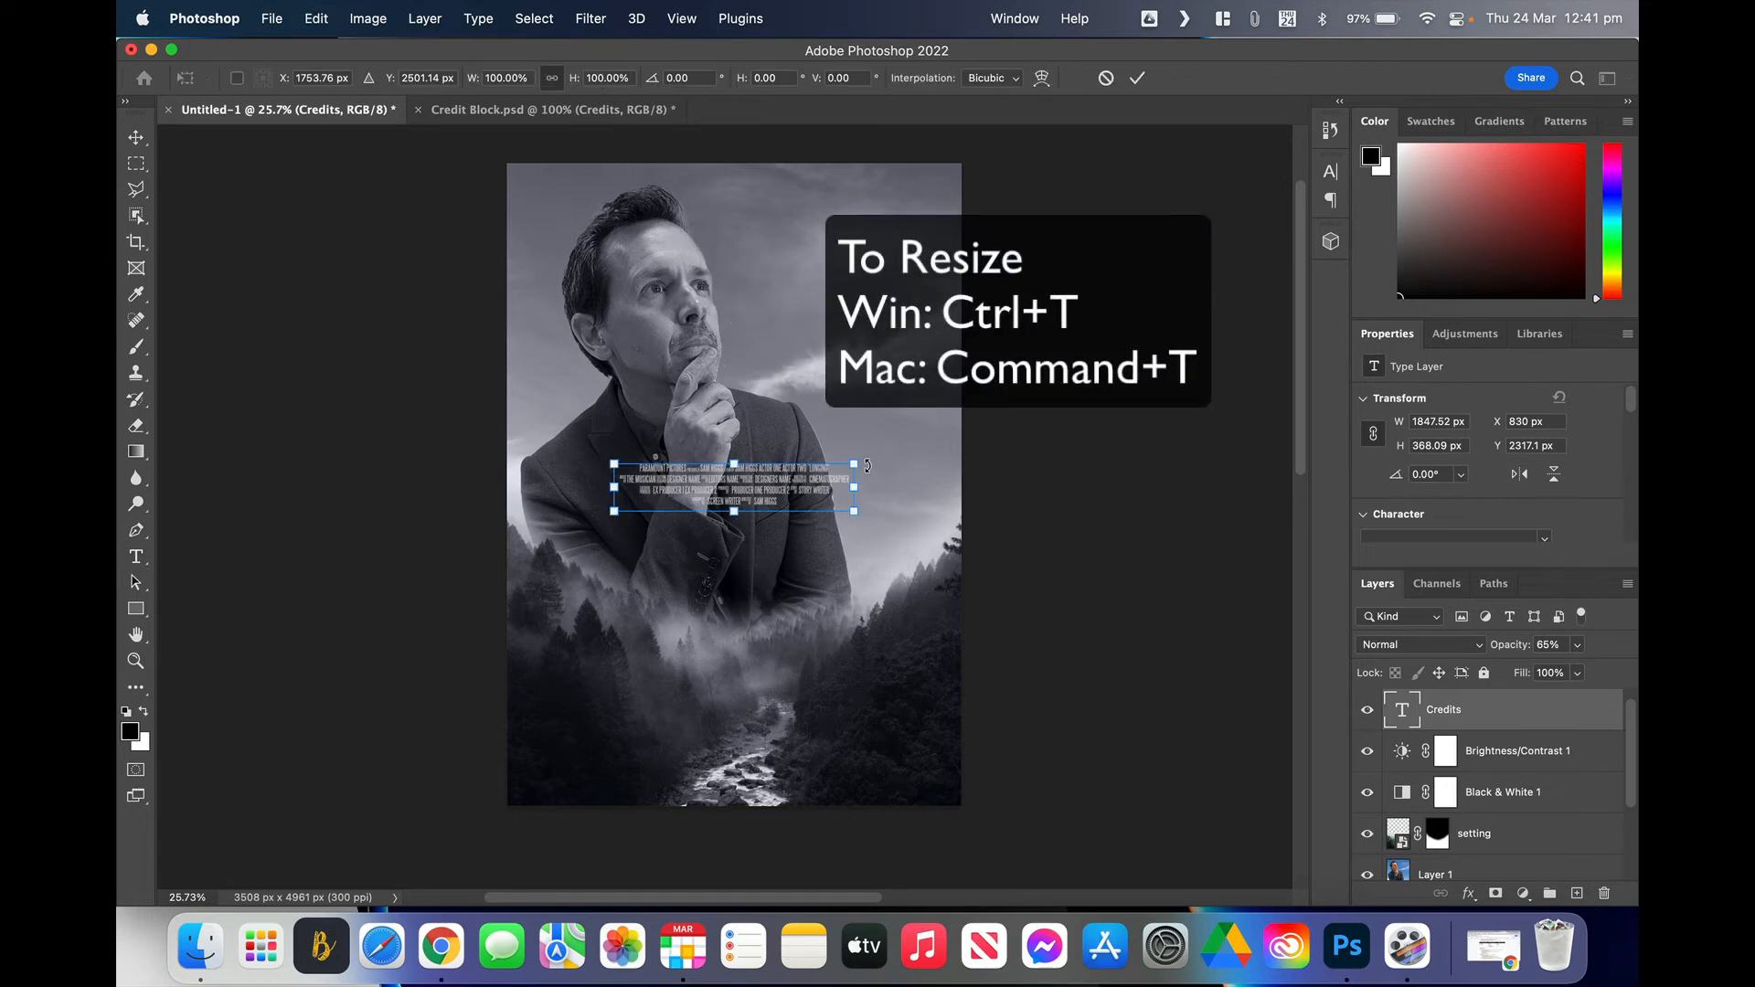
{"action": "left_click_drag", "start_coordinate": [852, 513], "coordinate": [953, 530]}
{"action": "left_click_drag", "start_coordinate": [652, 435], "coordinate": [533, 409]}
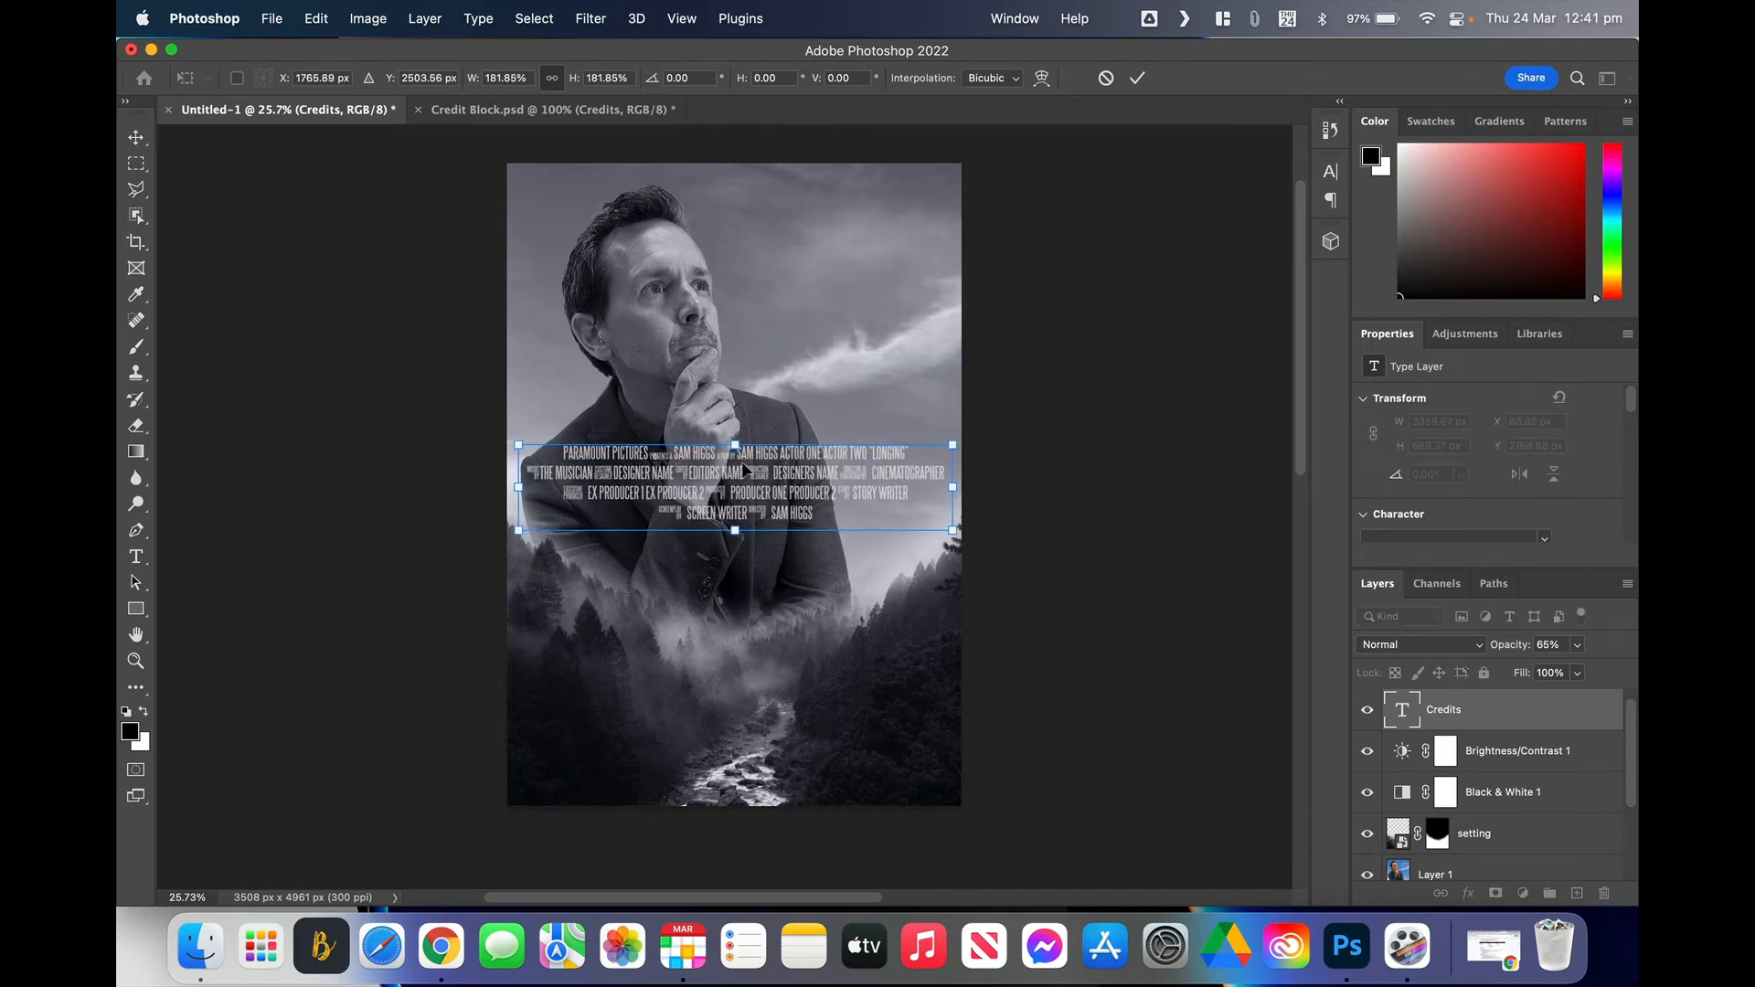
{"action": "left_click_drag", "start_coordinate": [739, 478], "coordinate": [731, 726]}
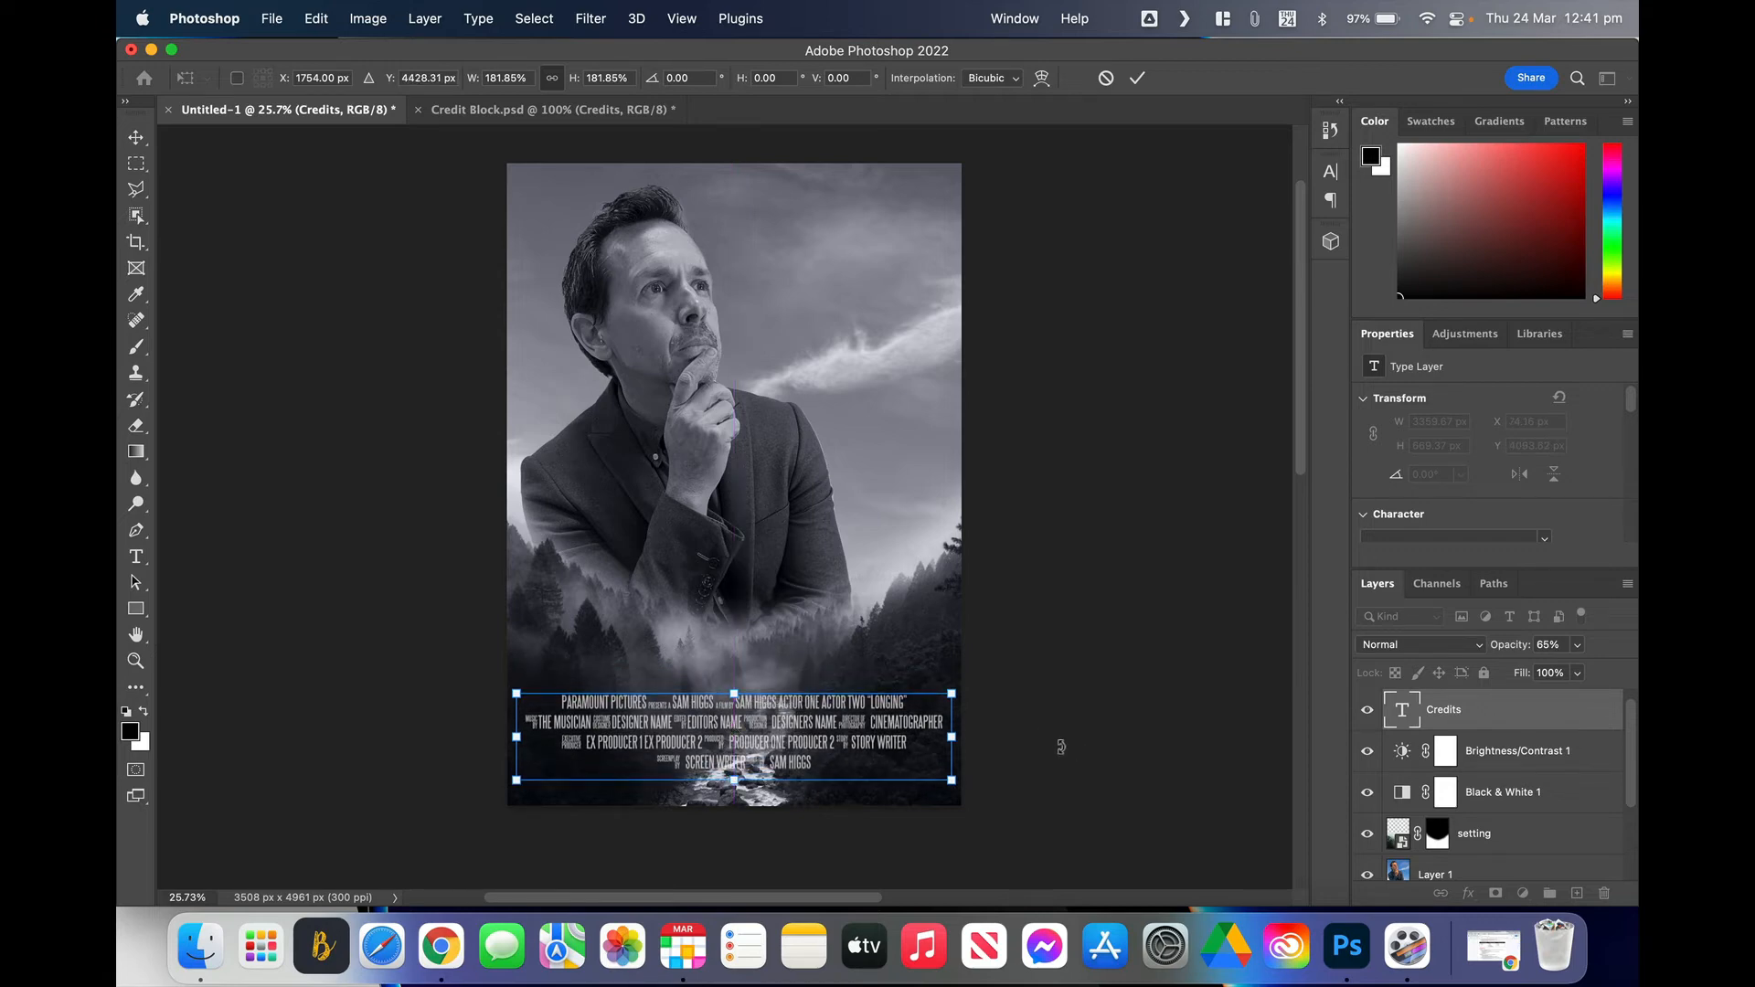
{"action": "key", "text": "Return"}
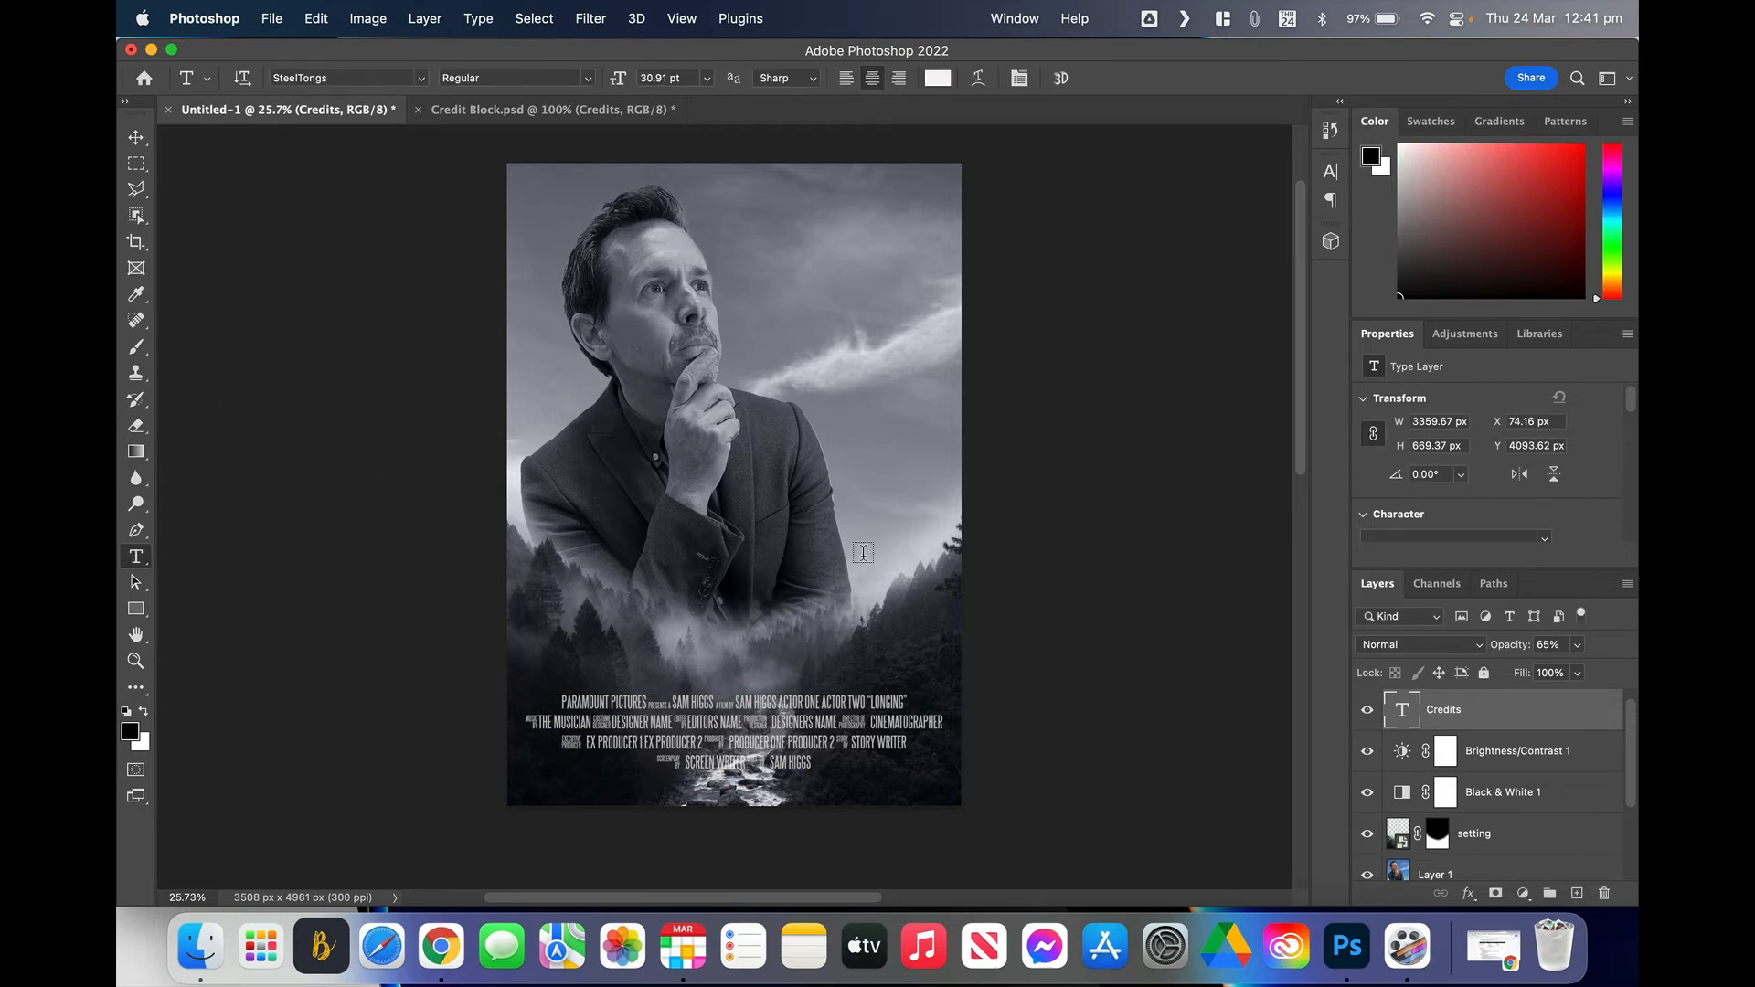
Step: Select all the credit text and set its colour to white (ffffff) in the Character panel
{"action": "left_click", "coordinate": [812, 761]}
{"action": "left_click_drag", "start_coordinate": [812, 761], "coordinate": [532, 692]}
{"action": "scroll", "coordinate": [1428, 462], "scroll_direction": "down", "scroll_amount": 1}
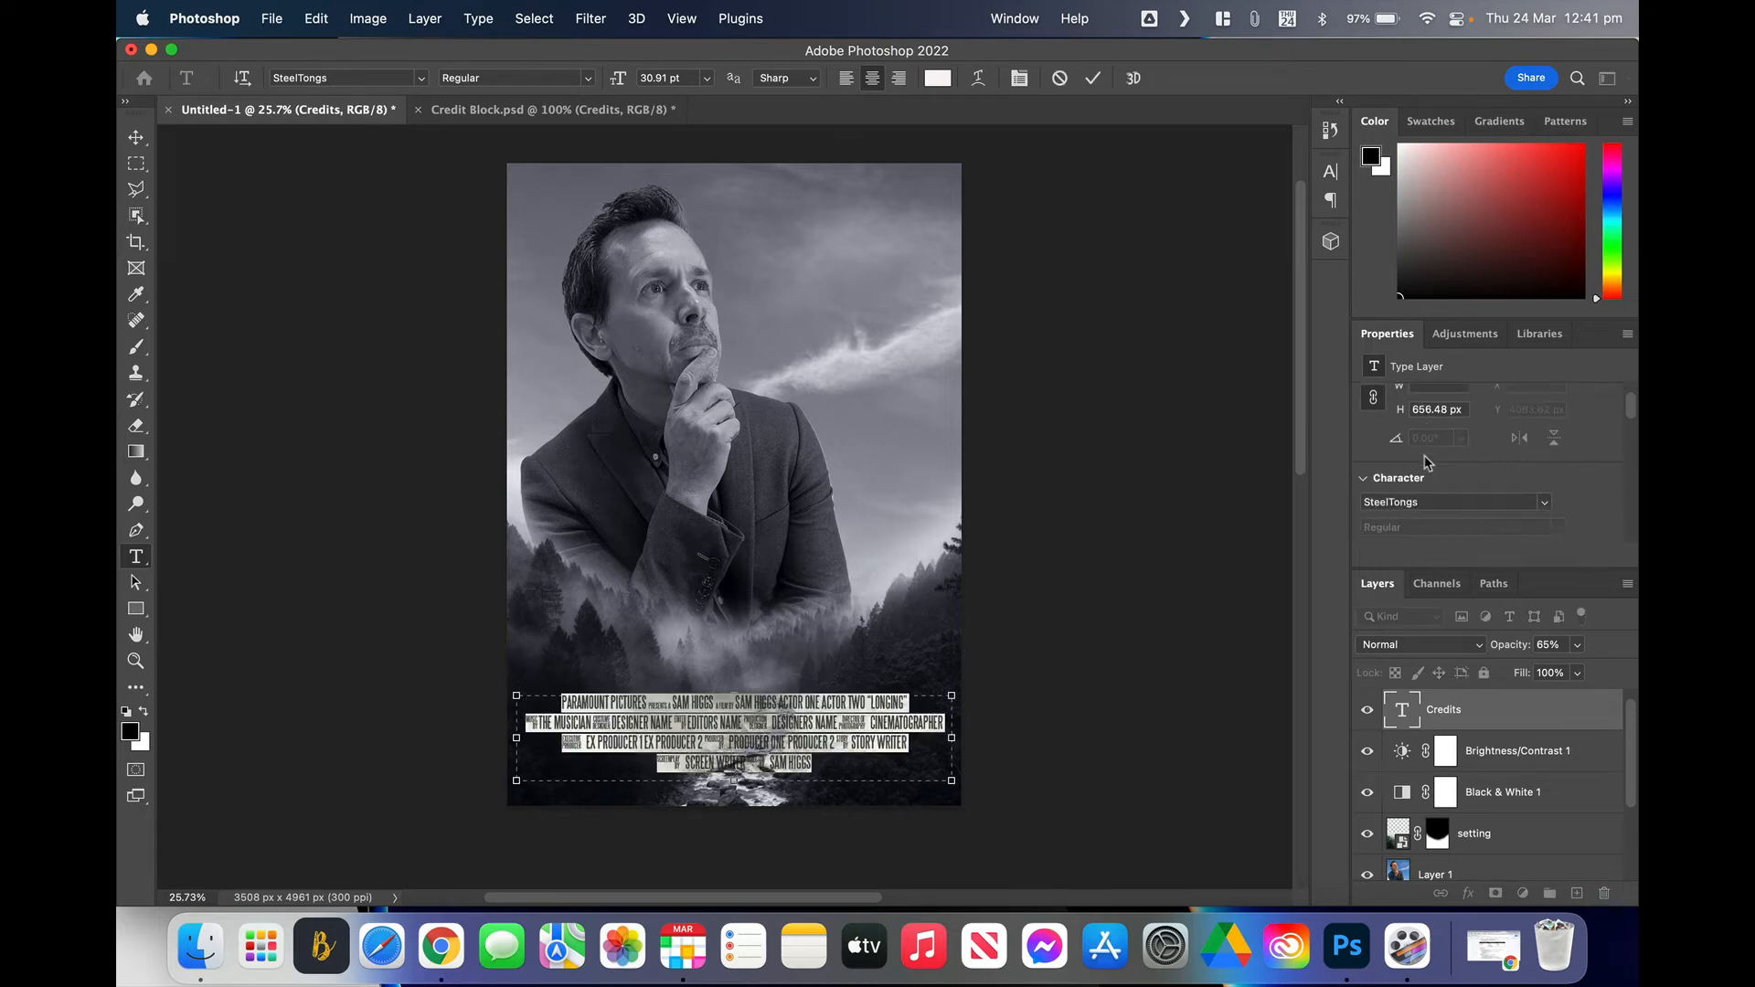
{"action": "scroll", "coordinate": [1428, 462], "scroll_direction": "up", "scroll_amount": 1}
{"action": "left_click", "coordinate": [1020, 22]}
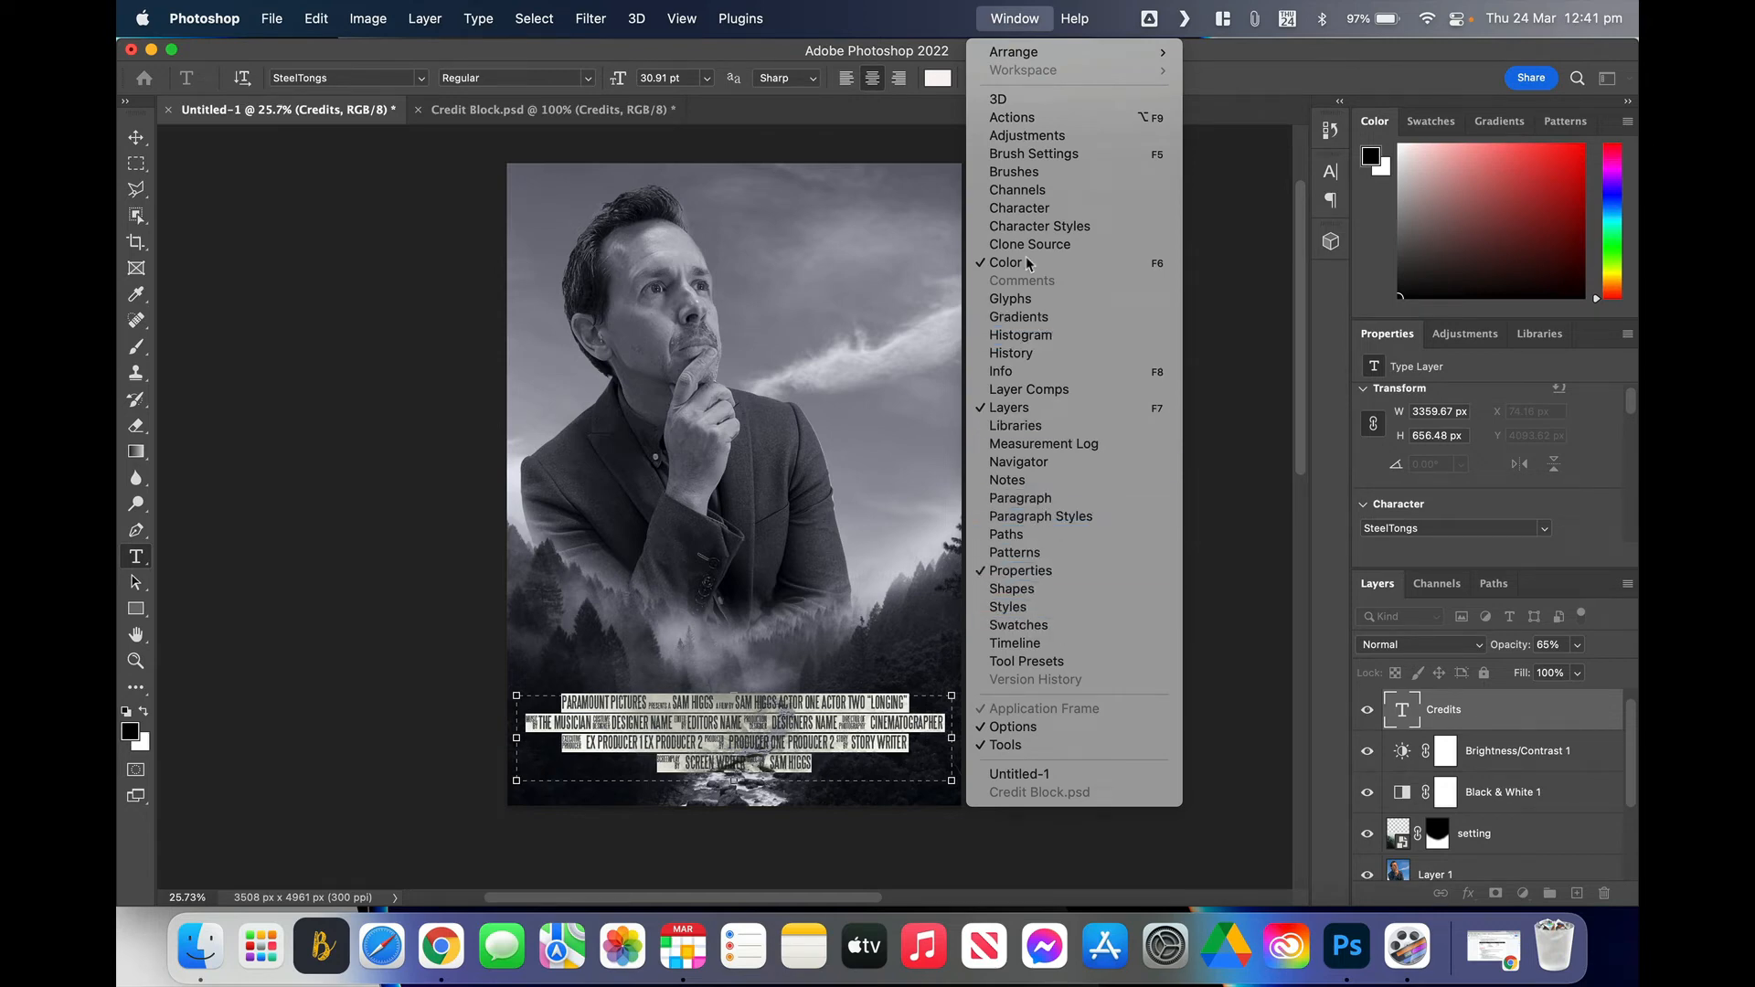
{"action": "left_click", "coordinate": [1033, 209]}
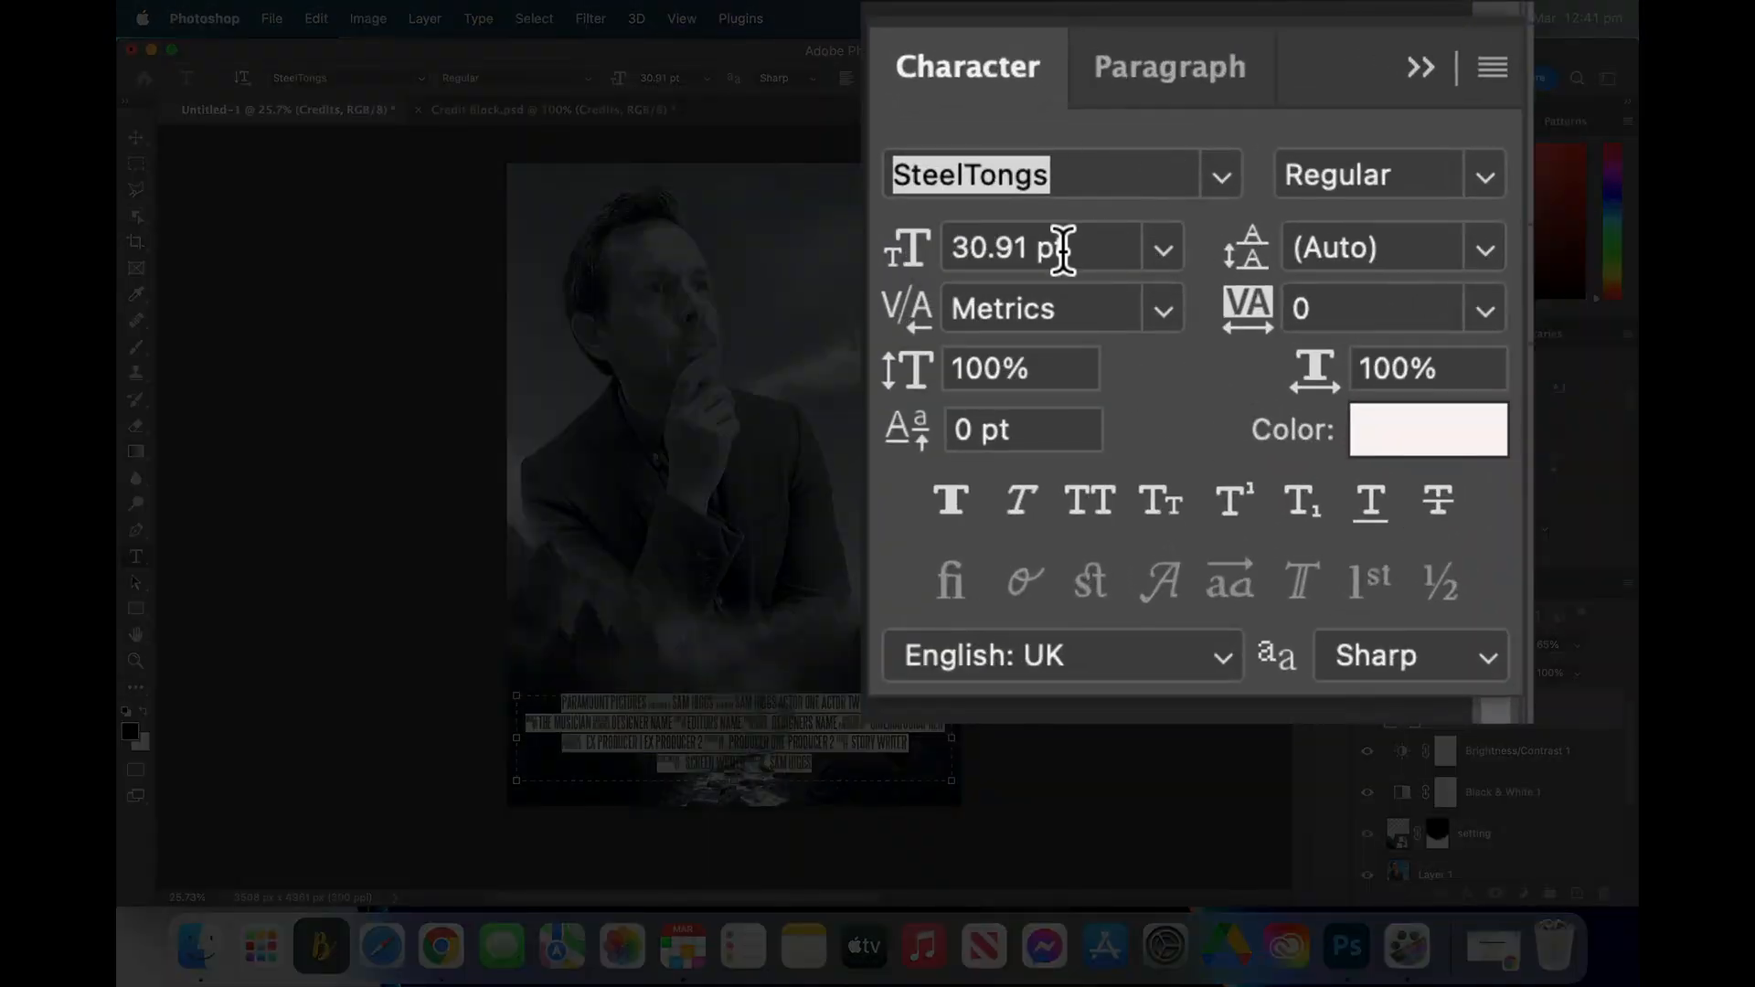
{"action": "left_click", "coordinate": [1385, 443]}
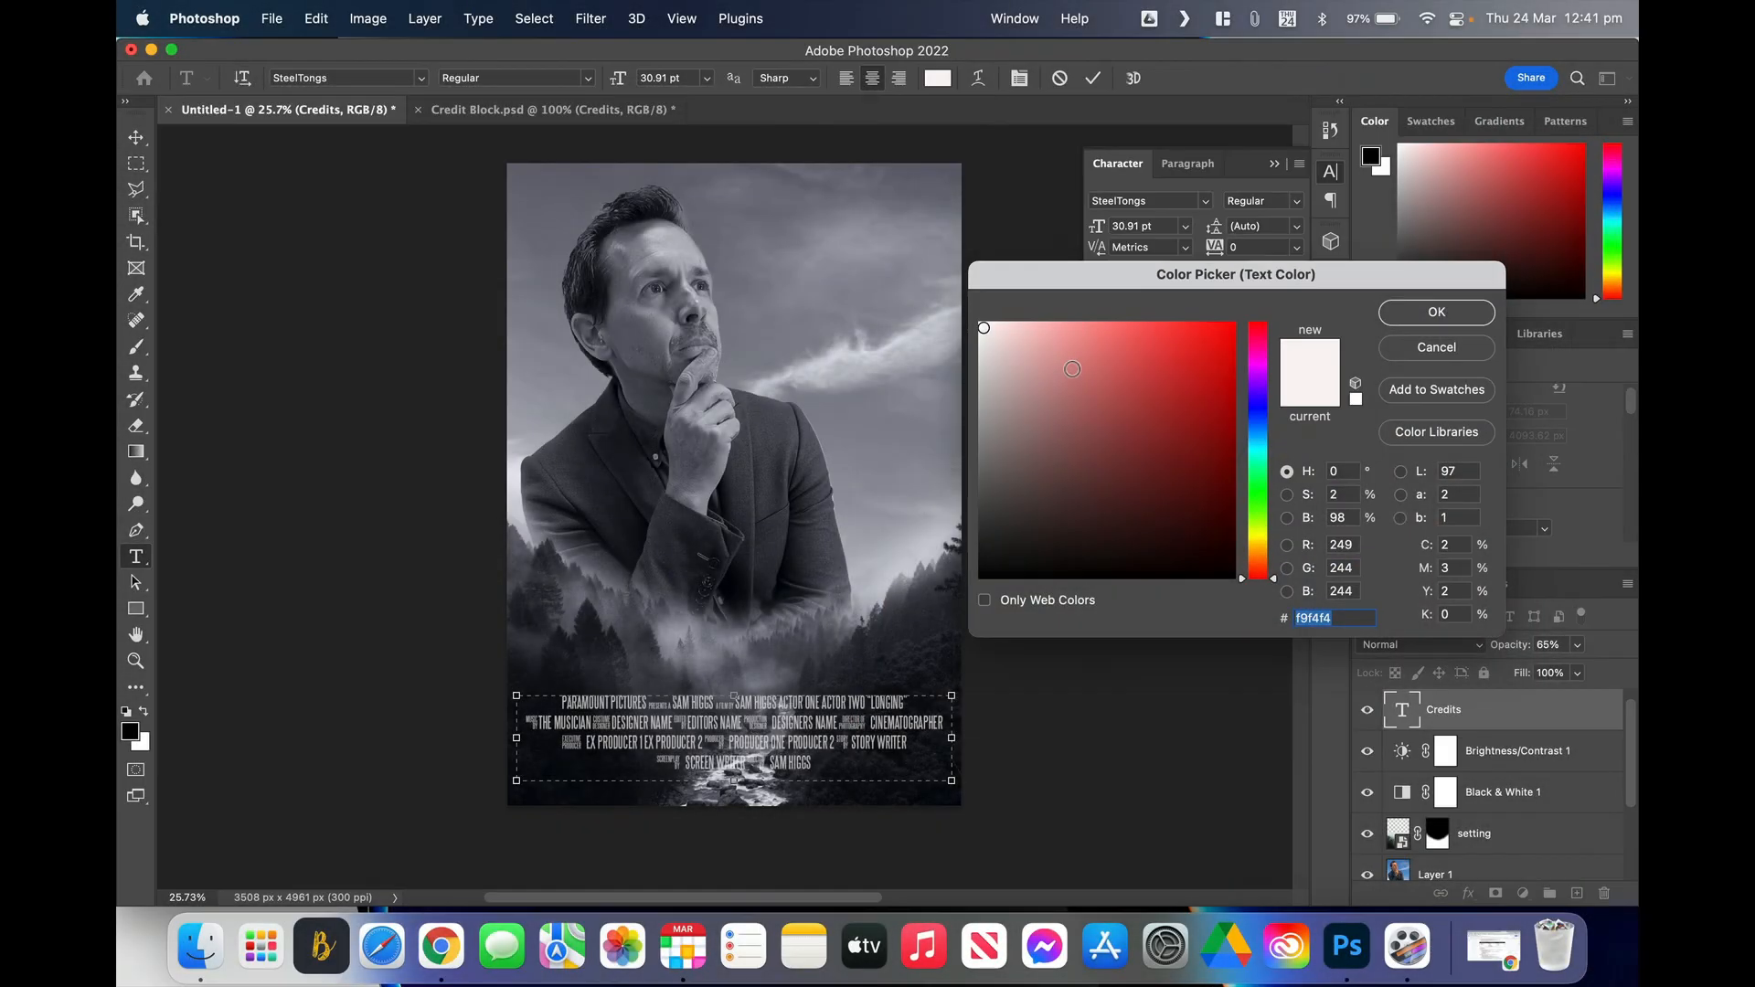
{"action": "type", "text": "000000"}
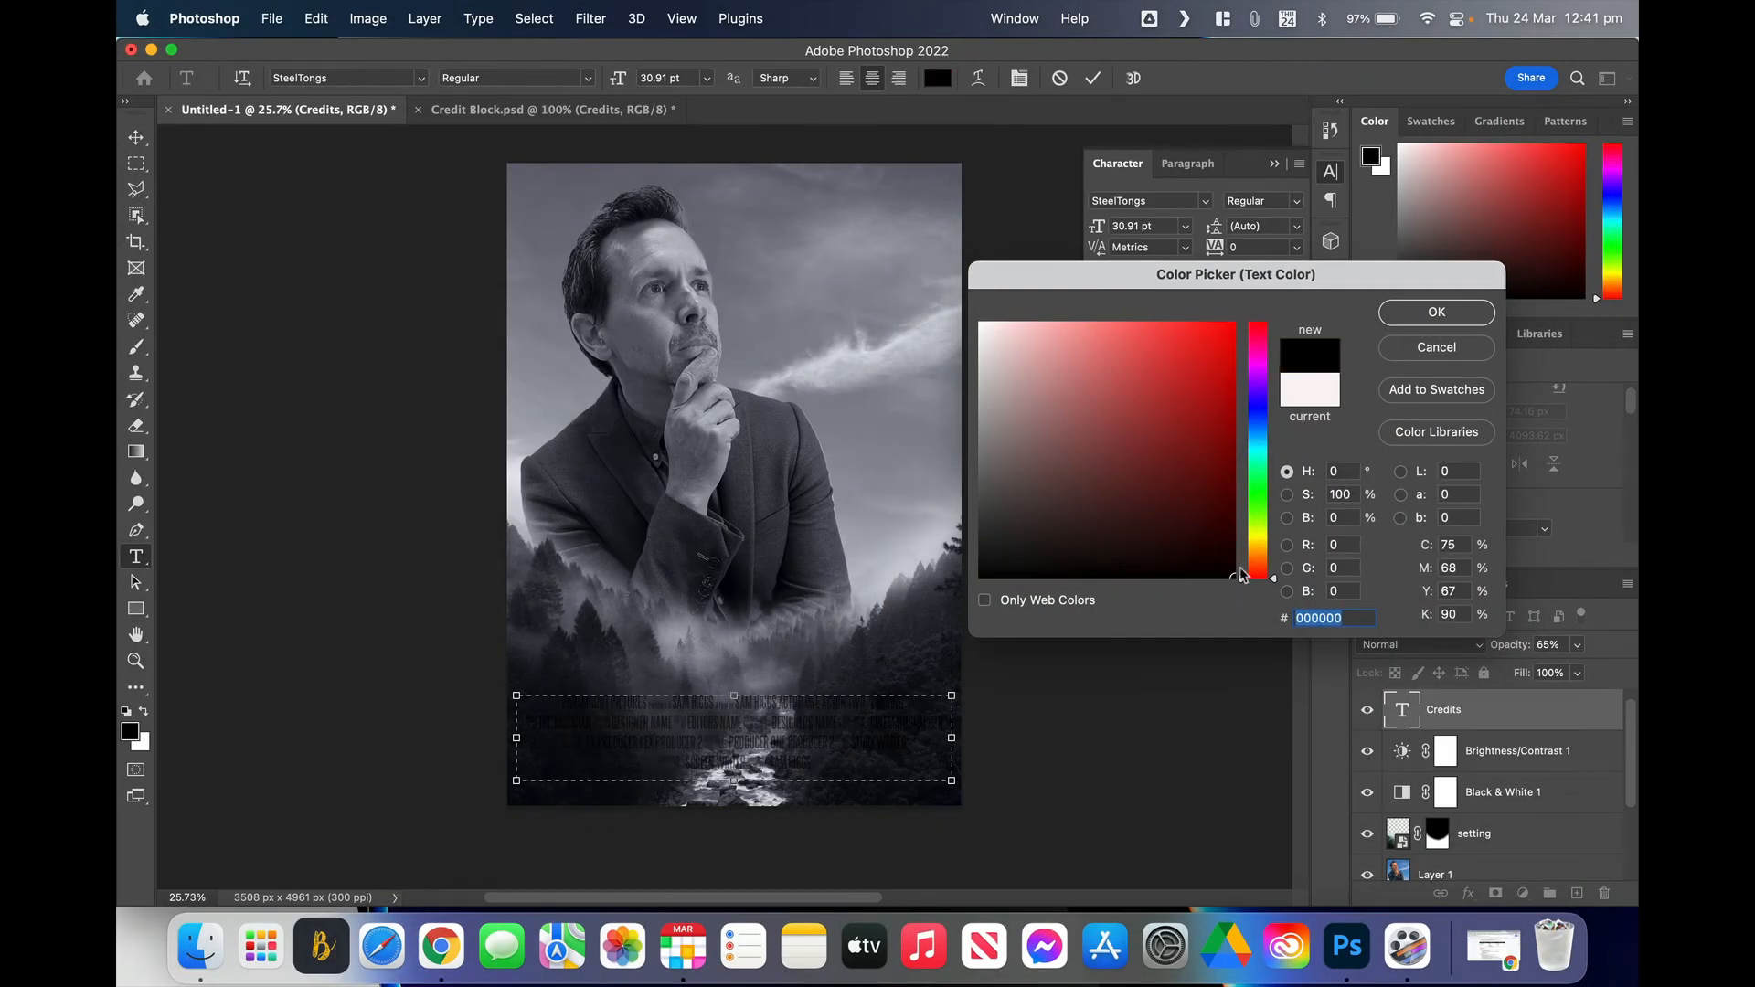
{"action": "left_click", "coordinate": [1260, 414]}
{"action": "left_click_drag", "start_coordinate": [1263, 420], "coordinate": [1270, 423]}
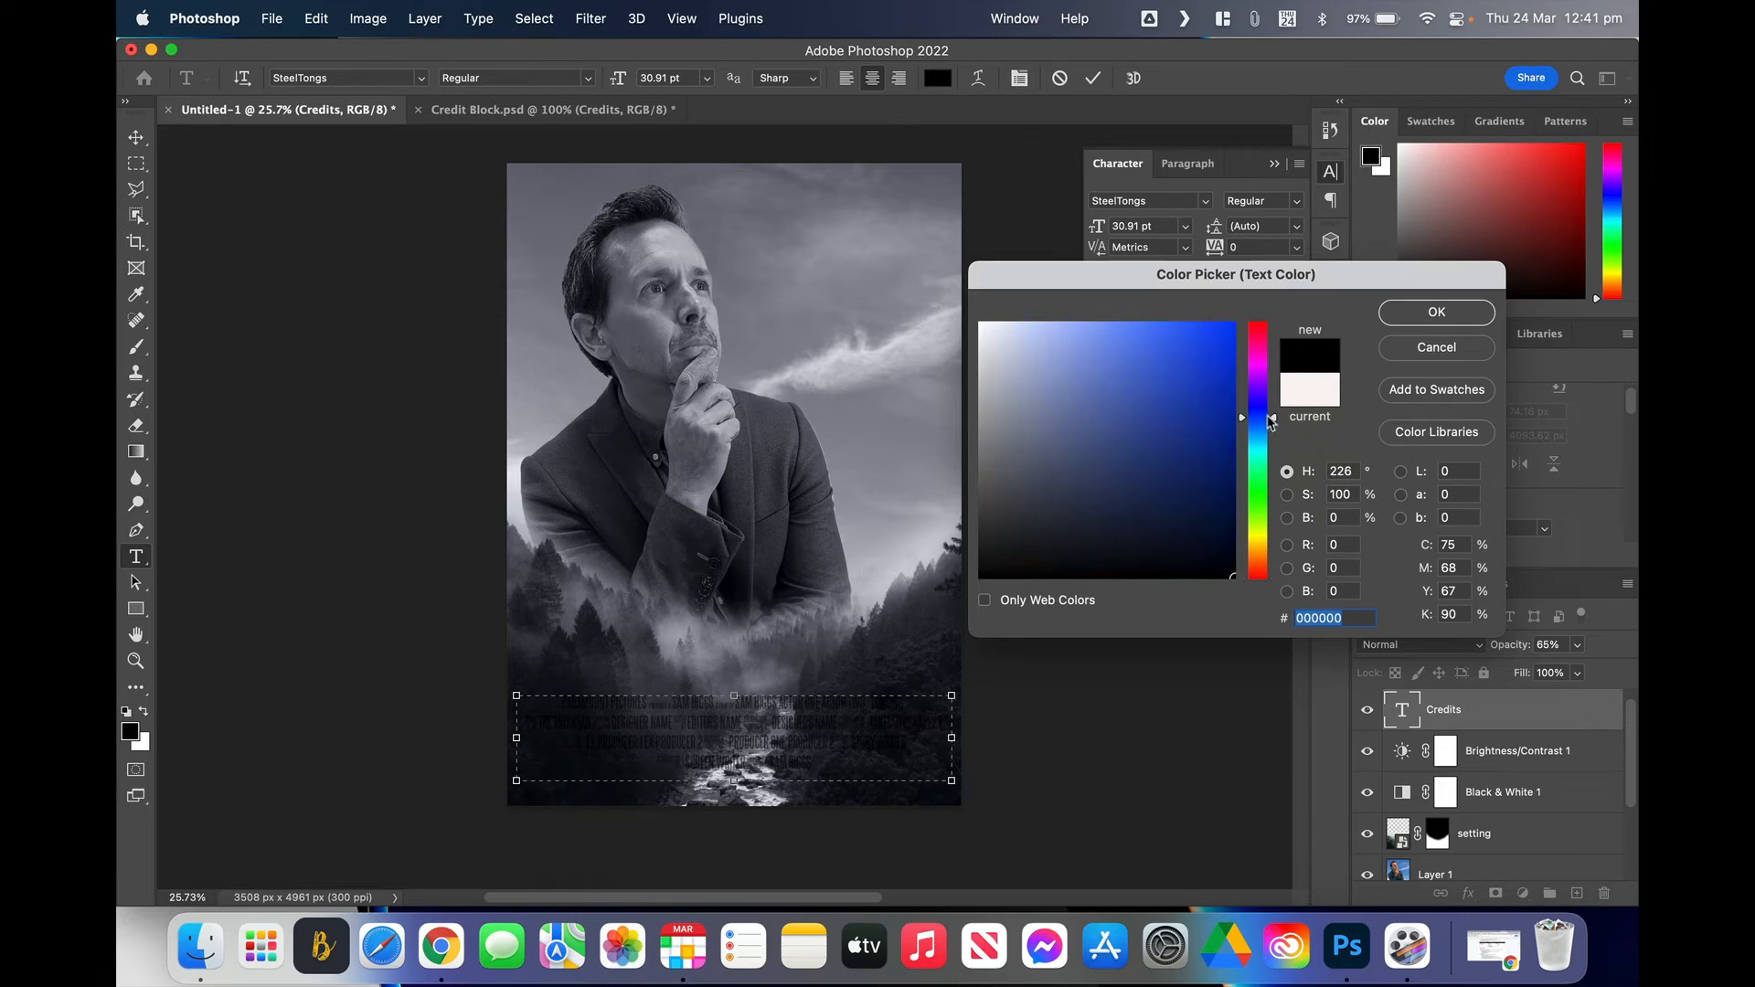
{"action": "mouse_move", "coordinate": [1231, 570]}
{"action": "left_mouse_down"}
{"action": "mouse_move", "coordinate": [1232, 313]}
{"action": "mouse_move", "coordinate": [920, 313]}
{"action": "left_mouse_up"}
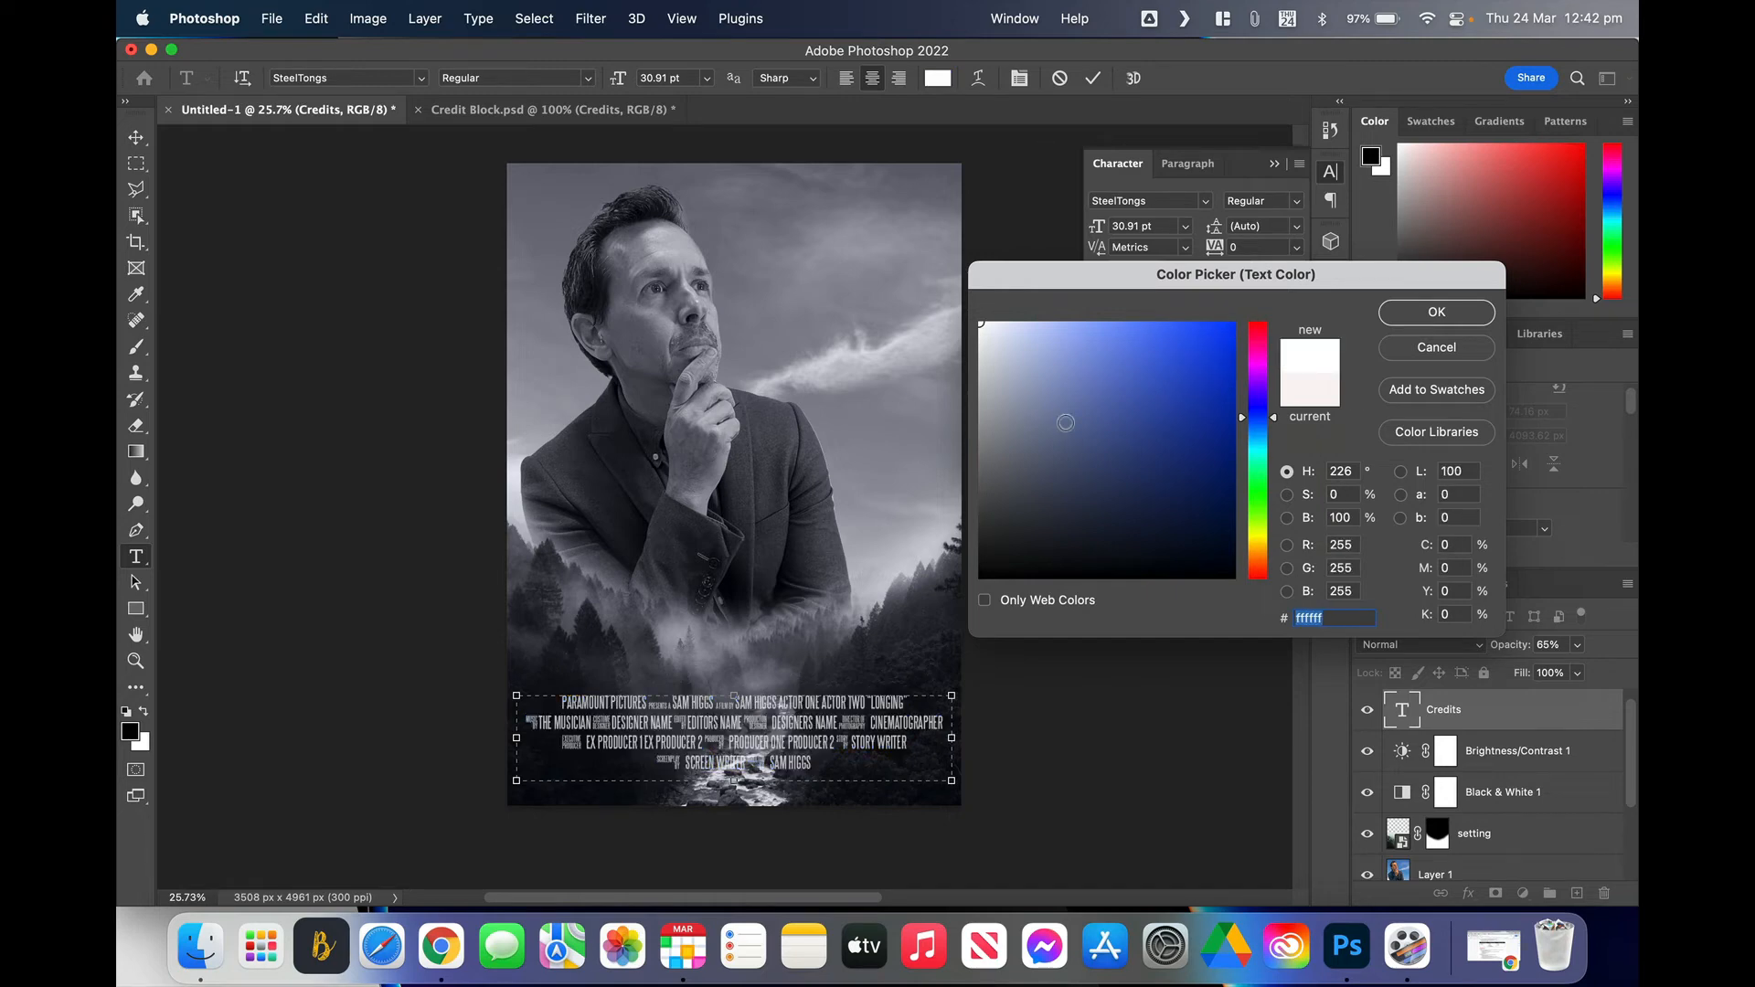
{"action": "left_click", "coordinate": [1420, 311]}
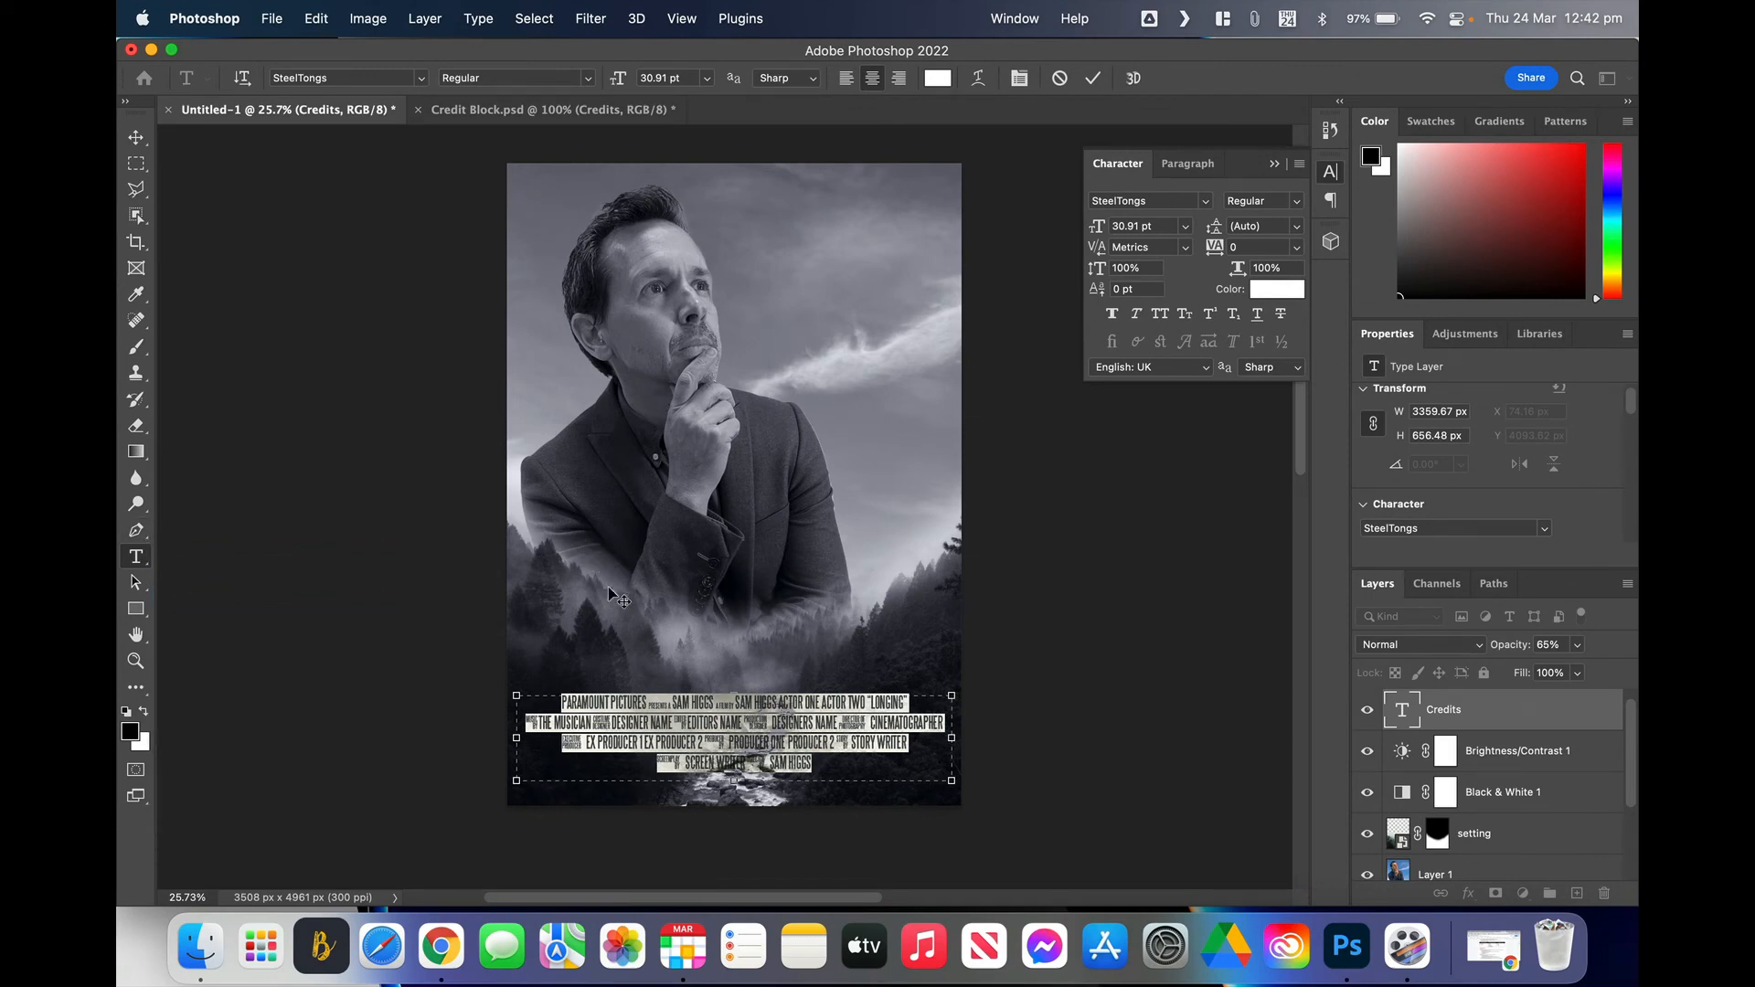
Step: Commit the credit edits and start a new text box over the forest, zoomed in
{"action": "left_click", "coordinate": [1484, 721]}
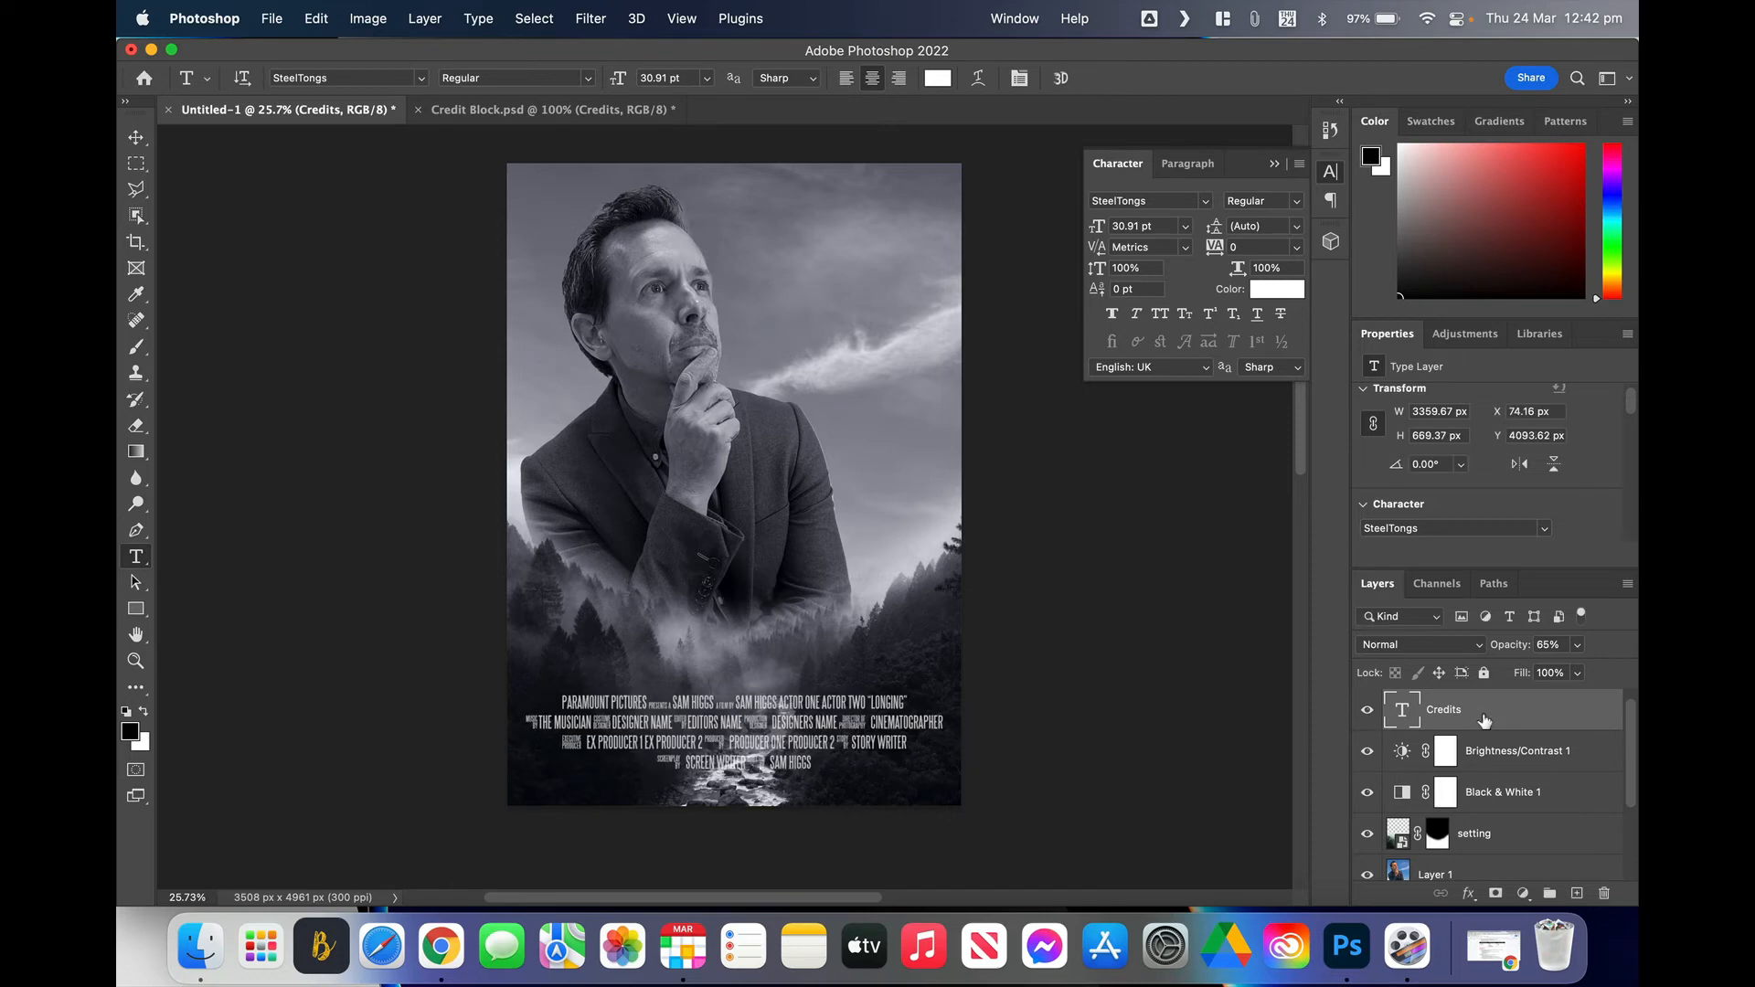
{"action": "left_click", "coordinate": [554, 566]}
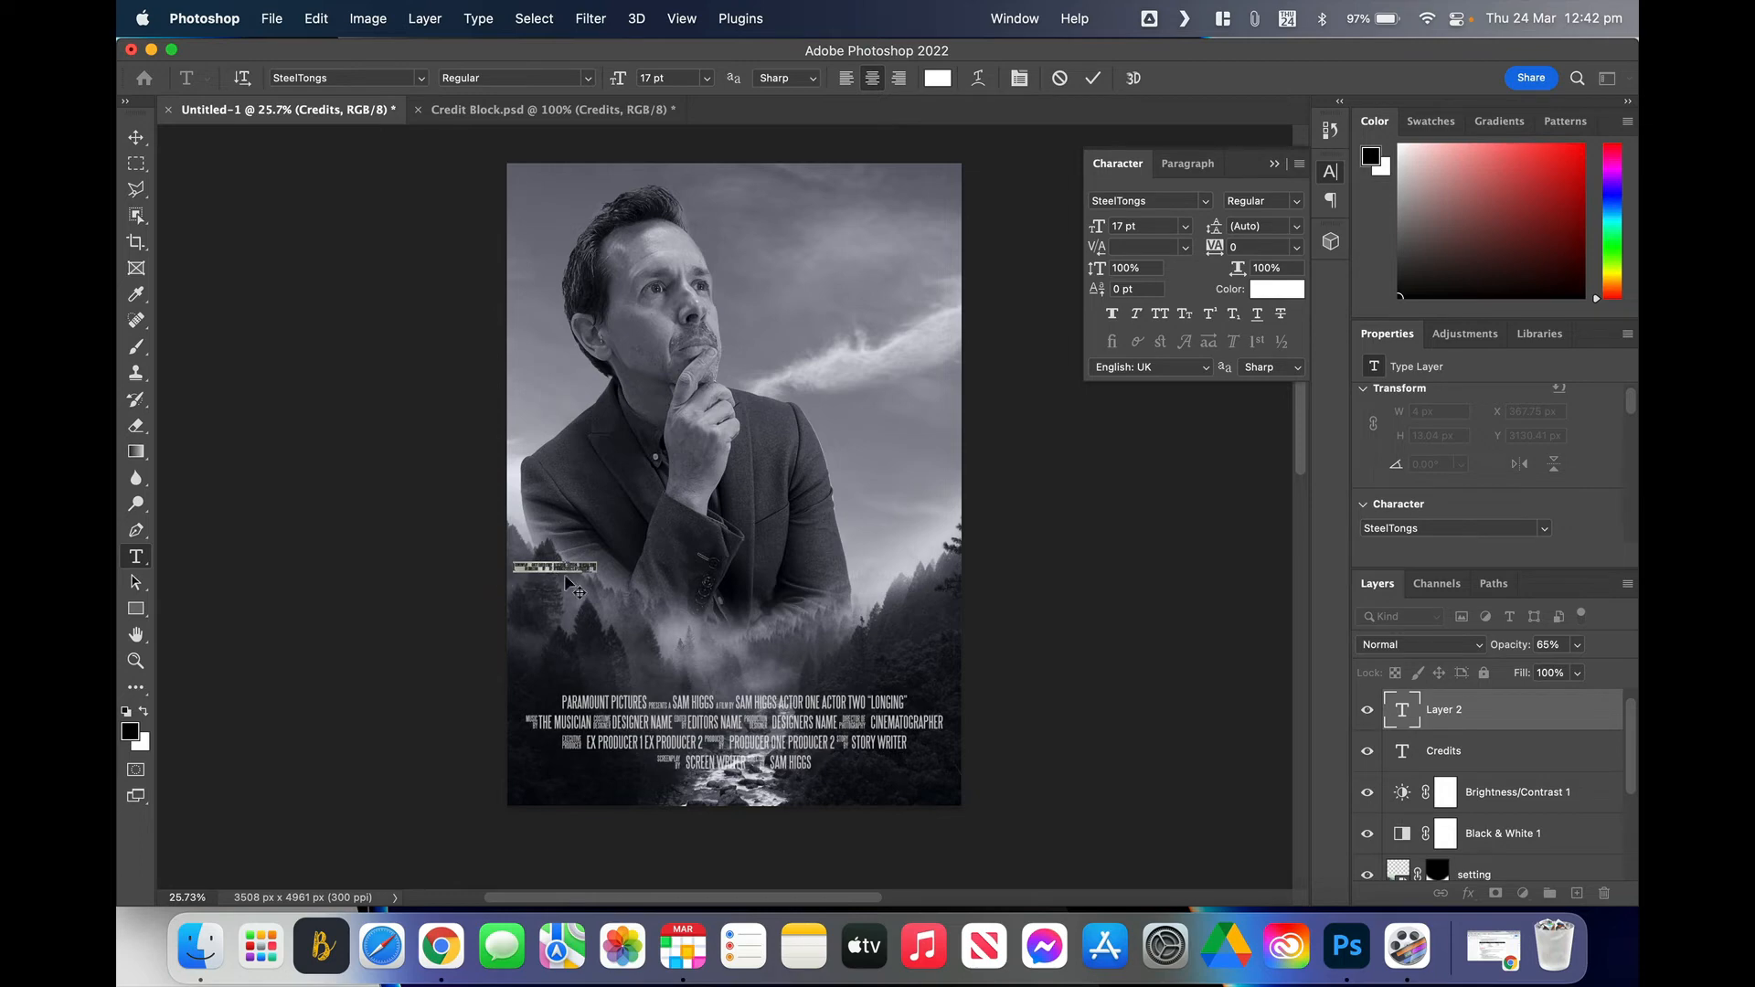
{"action": "key", "text": "super+plus"}
{"action": "key", "text": "super+plus"}
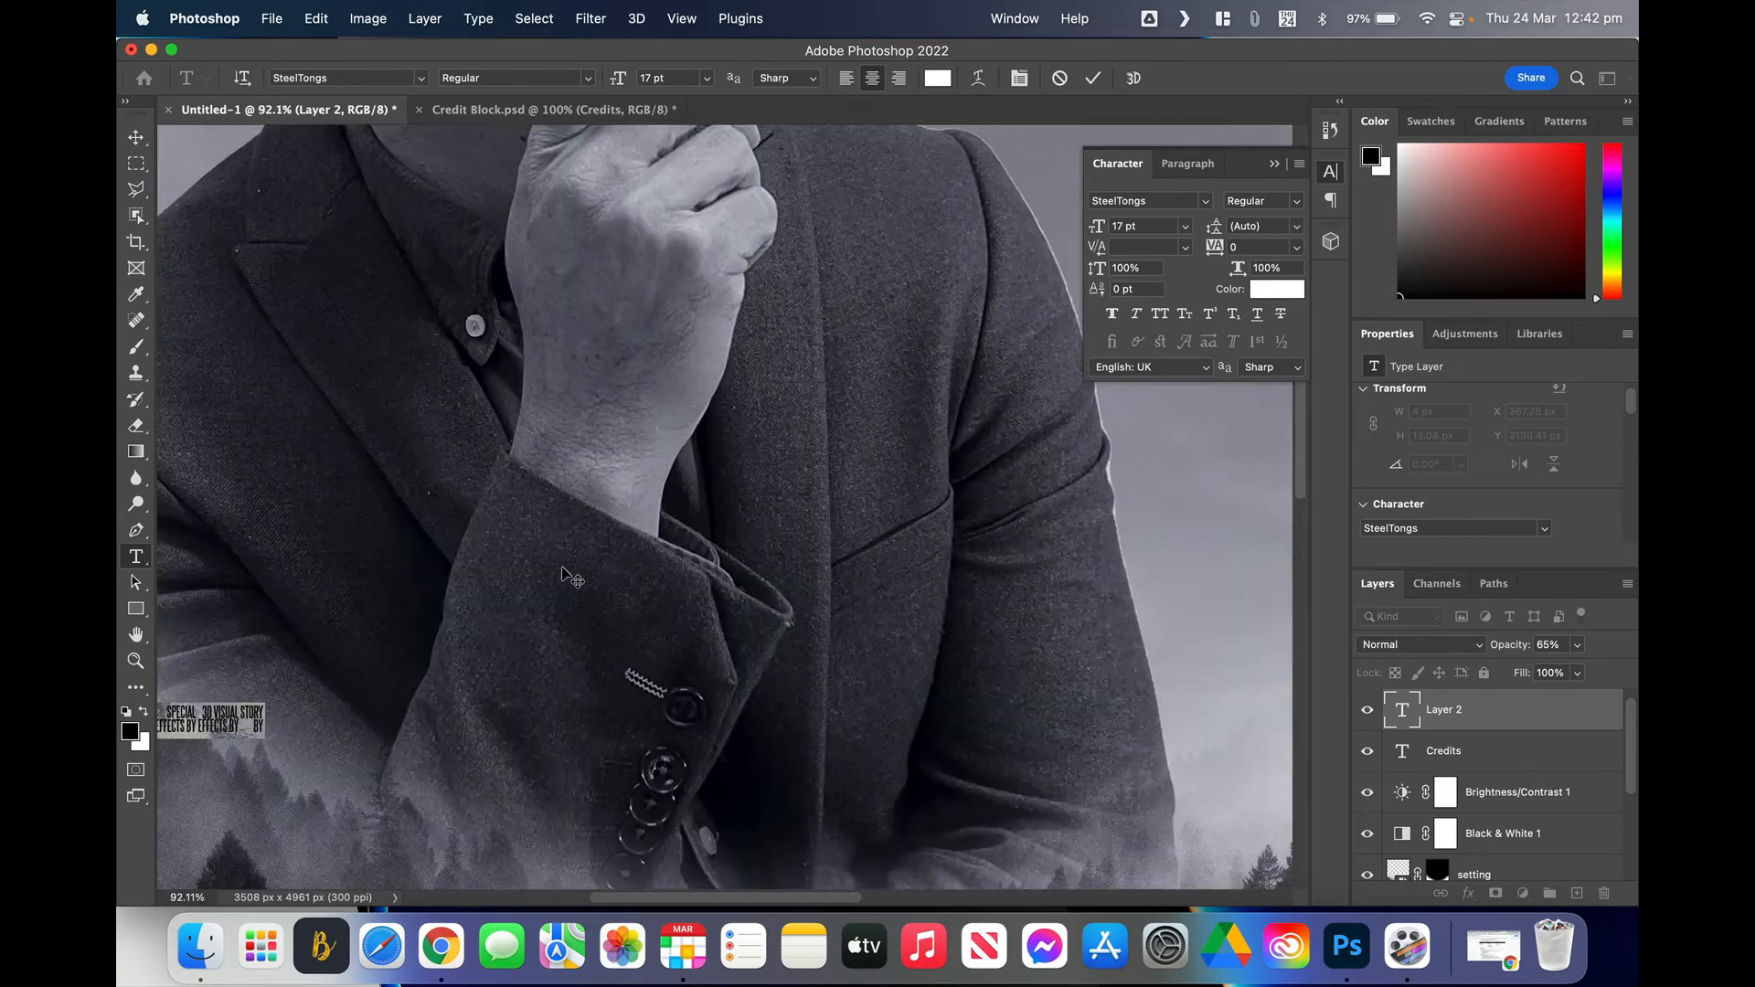
{"action": "scroll", "coordinate": [429, 674], "scroll_direction": "left", "scroll_amount": 10}
{"action": "scroll", "coordinate": [430, 674], "scroll_direction": "down", "scroll_amount": 5}
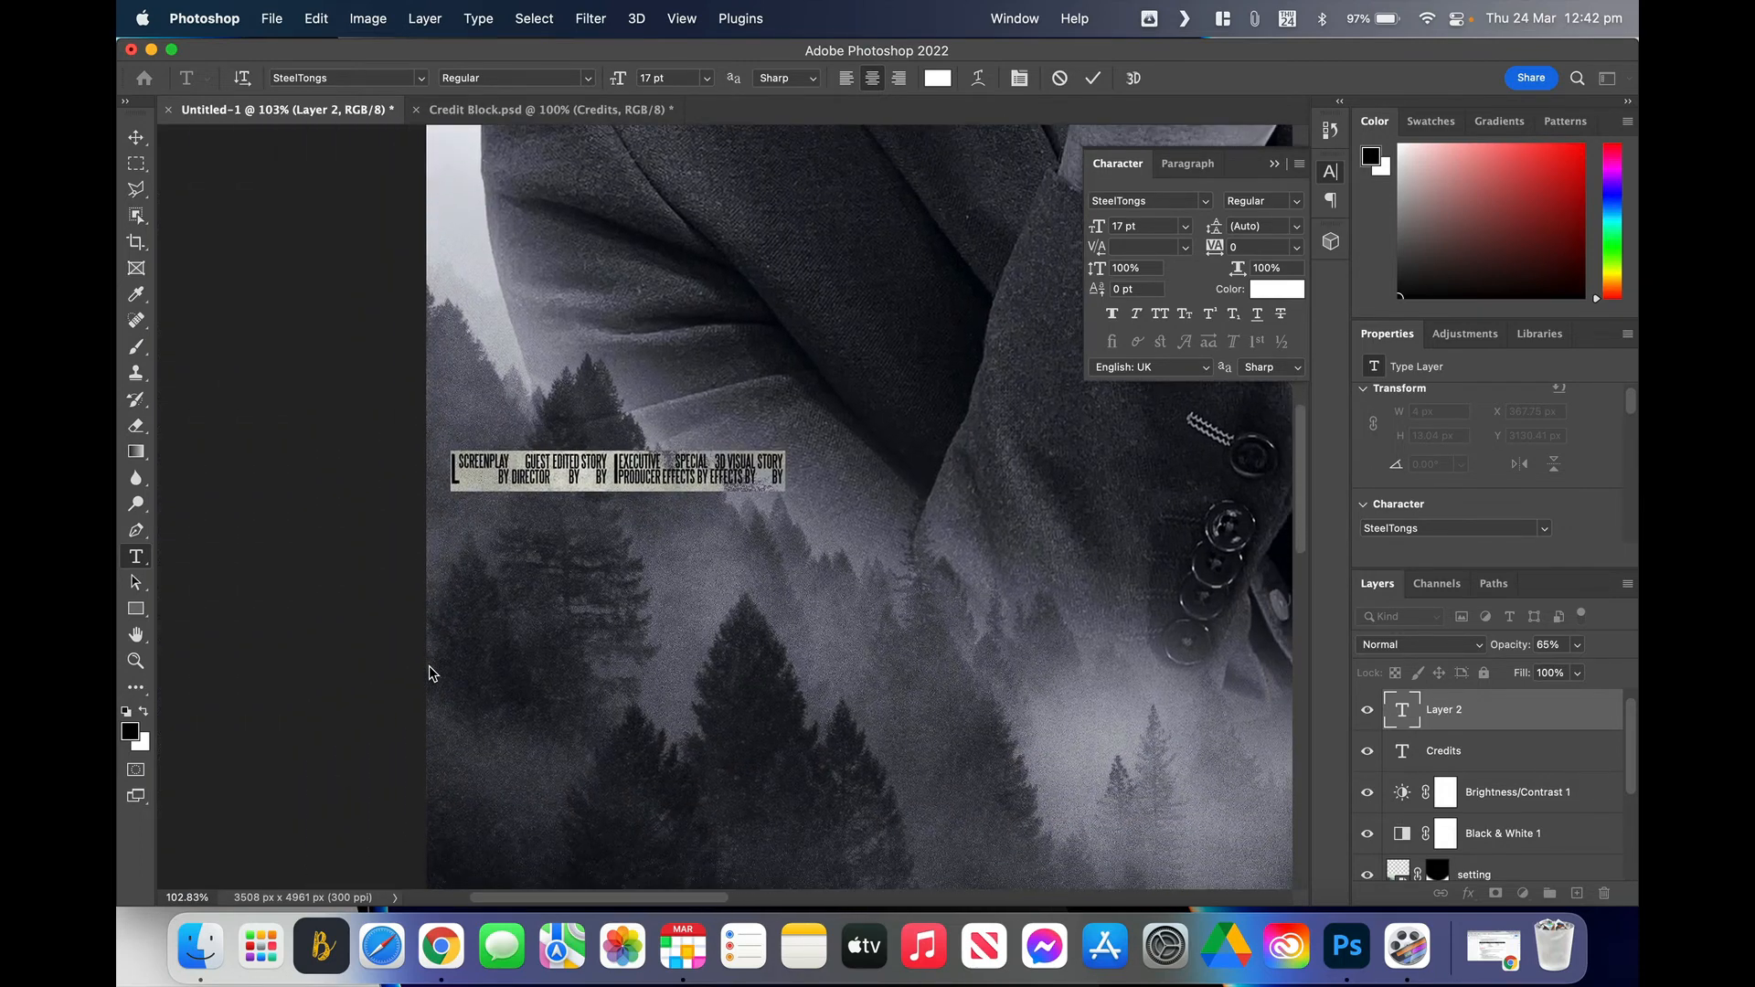
{"action": "scroll", "coordinate": [430, 674], "scroll_direction": "up", "scroll_amount": 3}
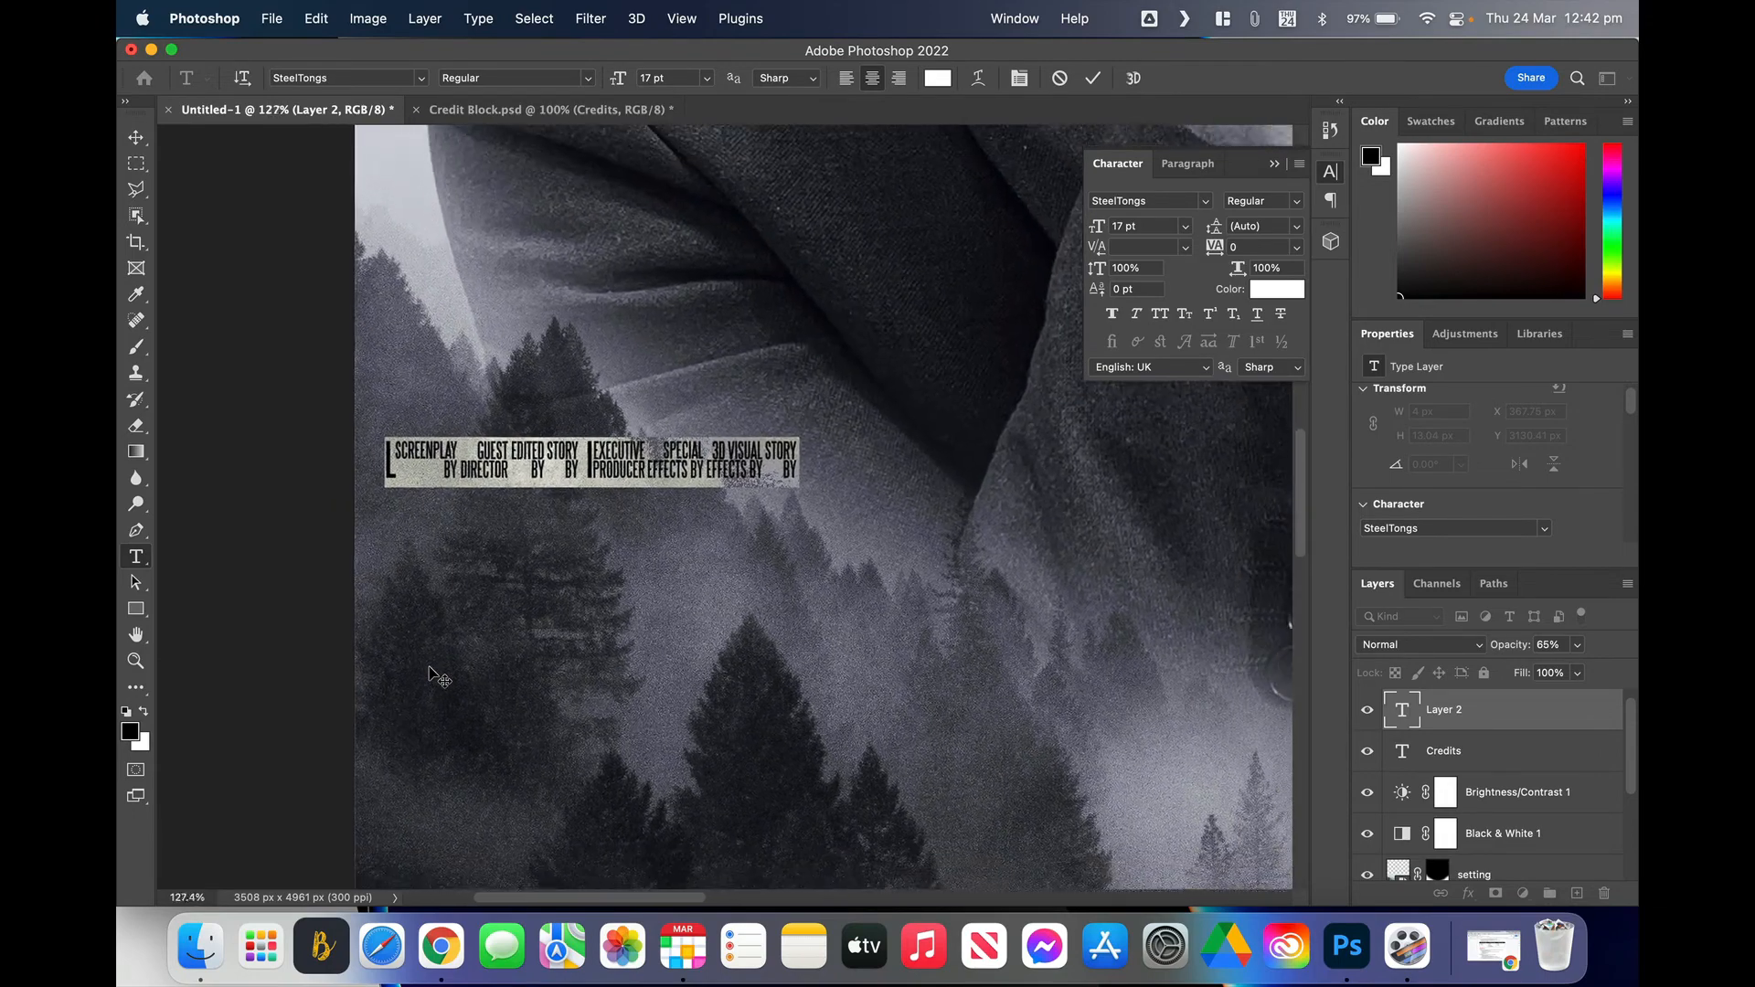
Step: Replace the placeholder text with the title LONGING and select it
{"action": "left_click_drag", "start_coordinate": [407, 451], "coordinate": [814, 462]}
{"action": "key", "text": "BackSpace"}
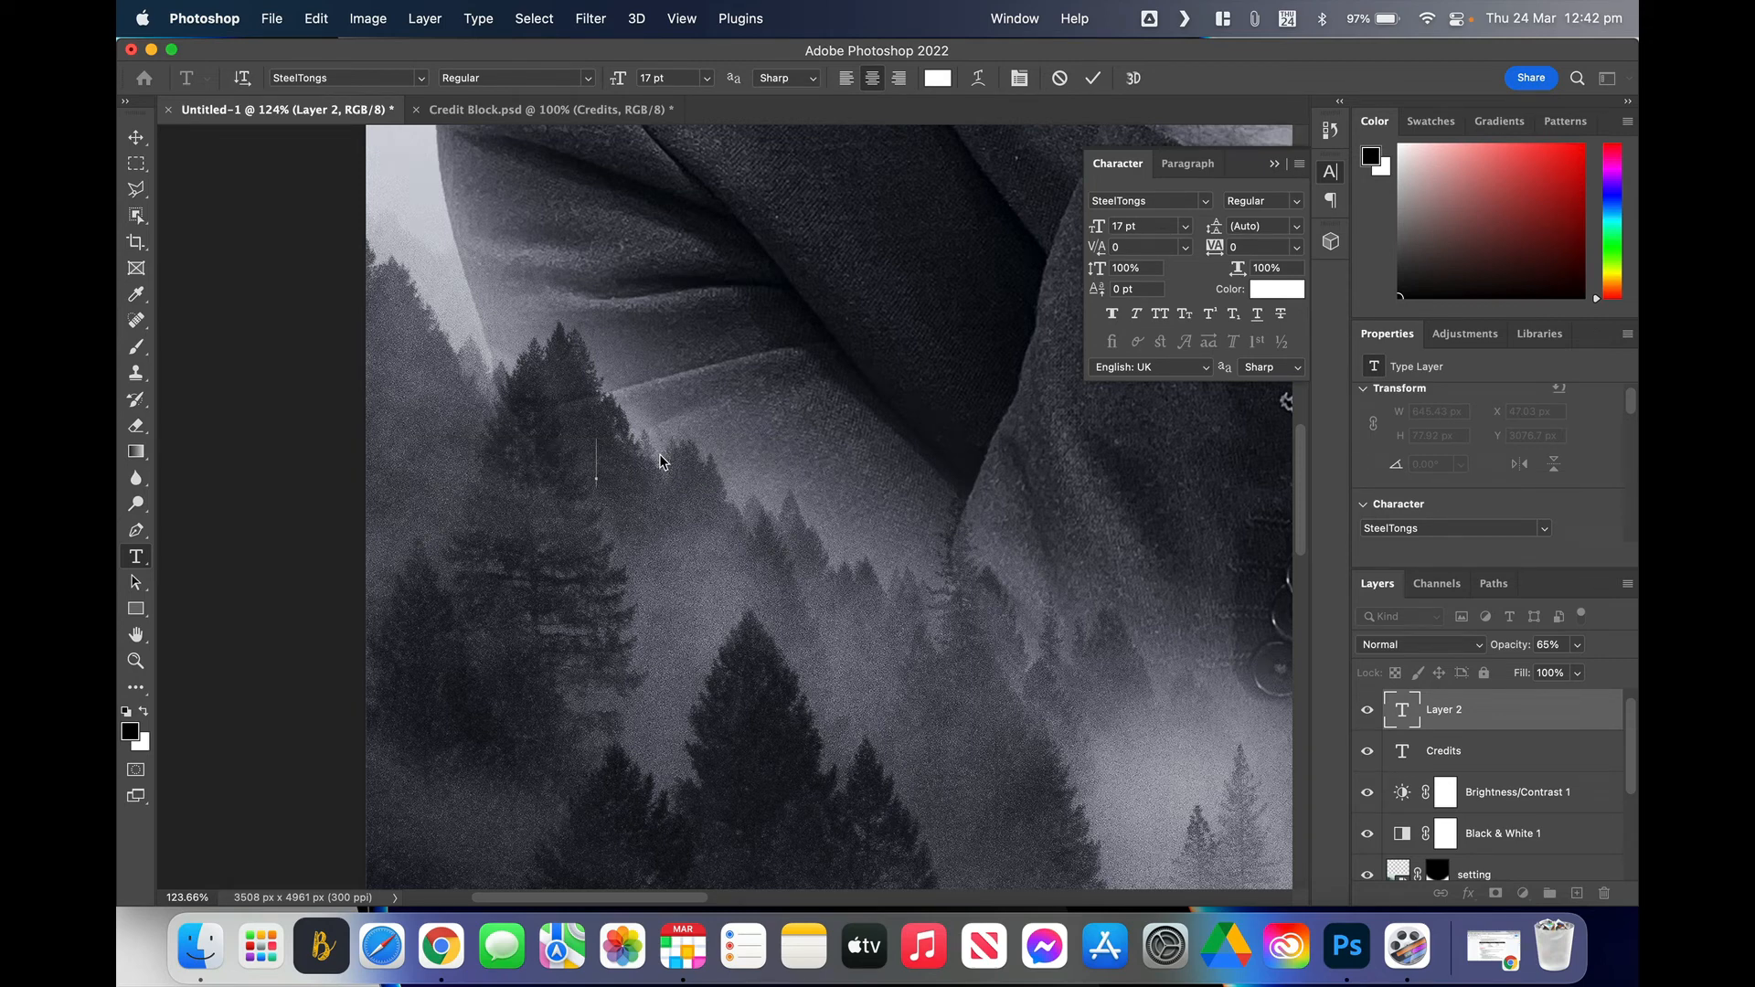
{"action": "type", "text": "LONGINFG"}
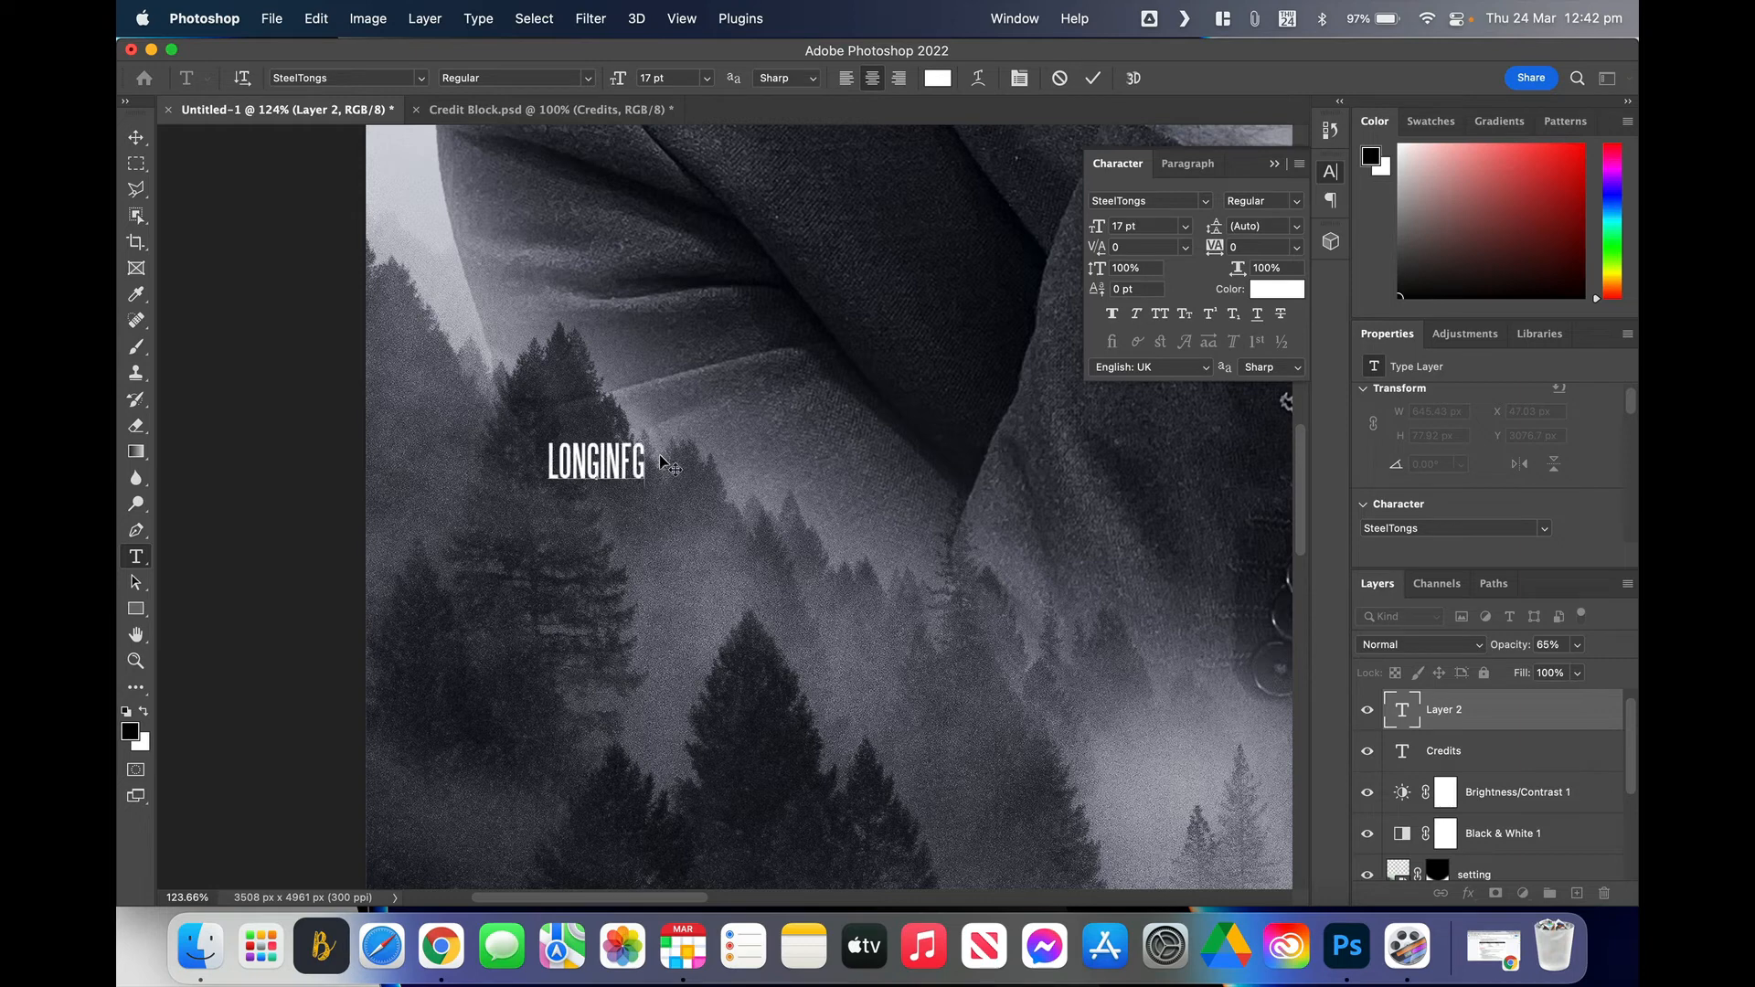
{"action": "key", "text": "BackSpace"}
{"action": "key", "text": "BackSpace"}
{"action": "type", "text": "G"}
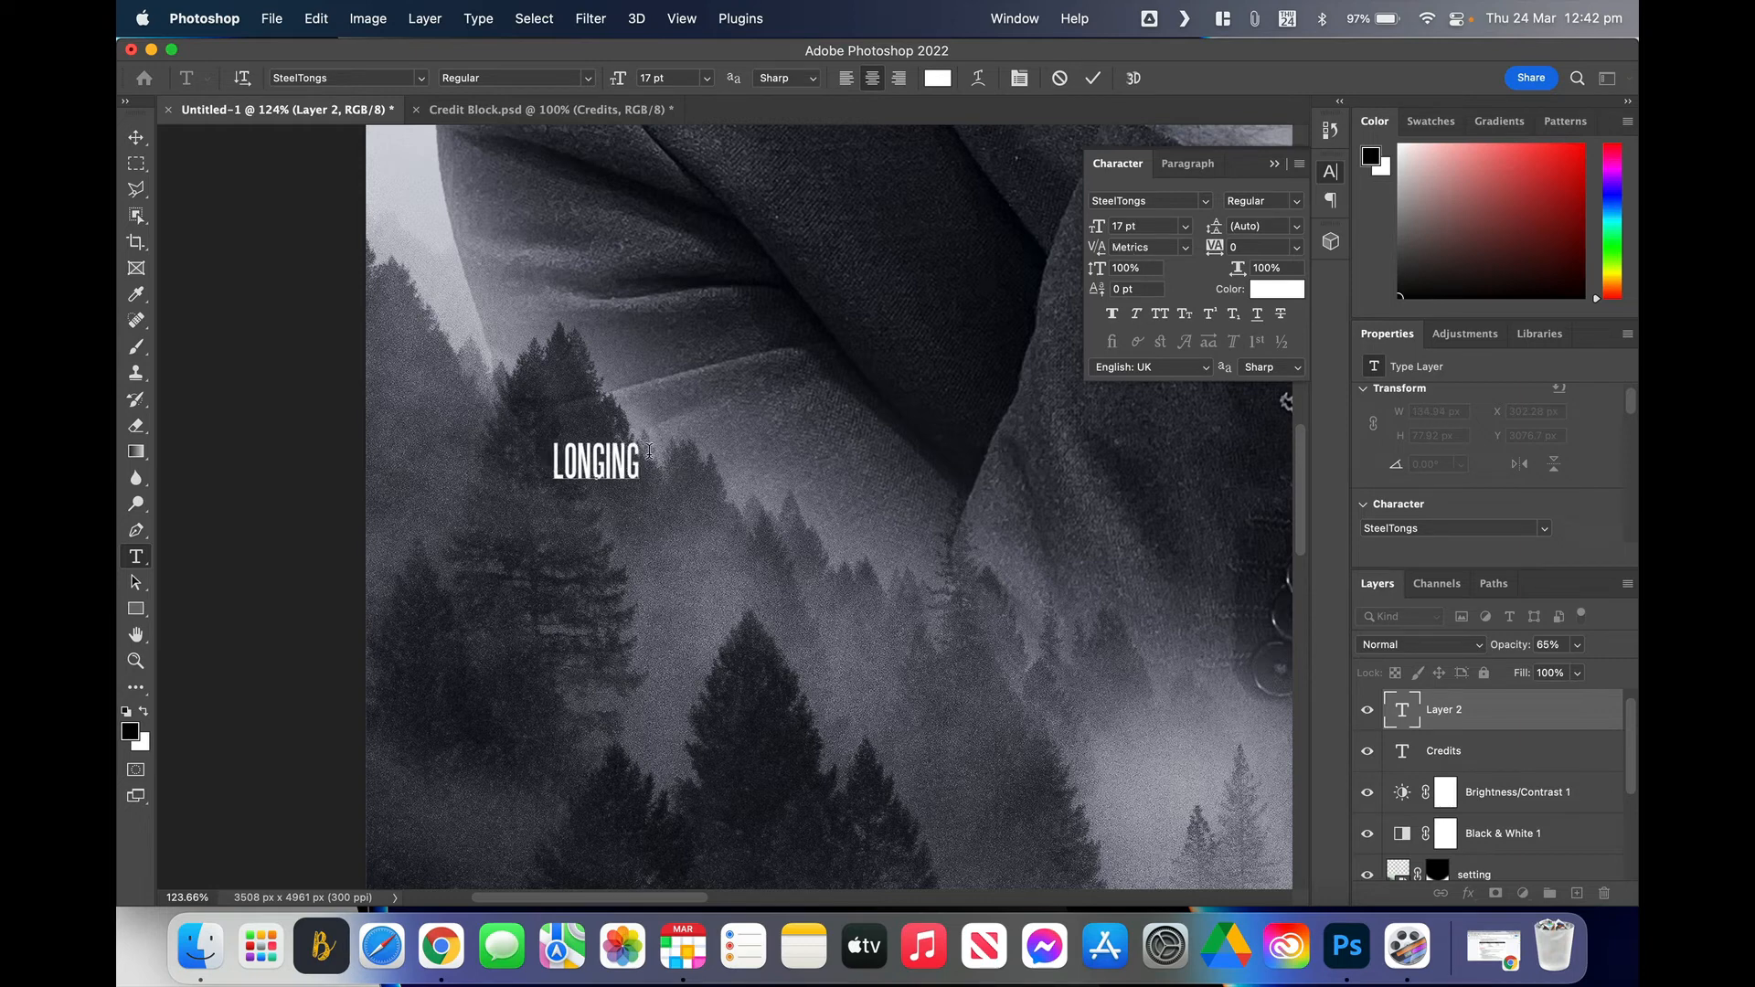
{"action": "left_click_drag", "start_coordinate": [642, 465], "coordinate": [532, 457]}
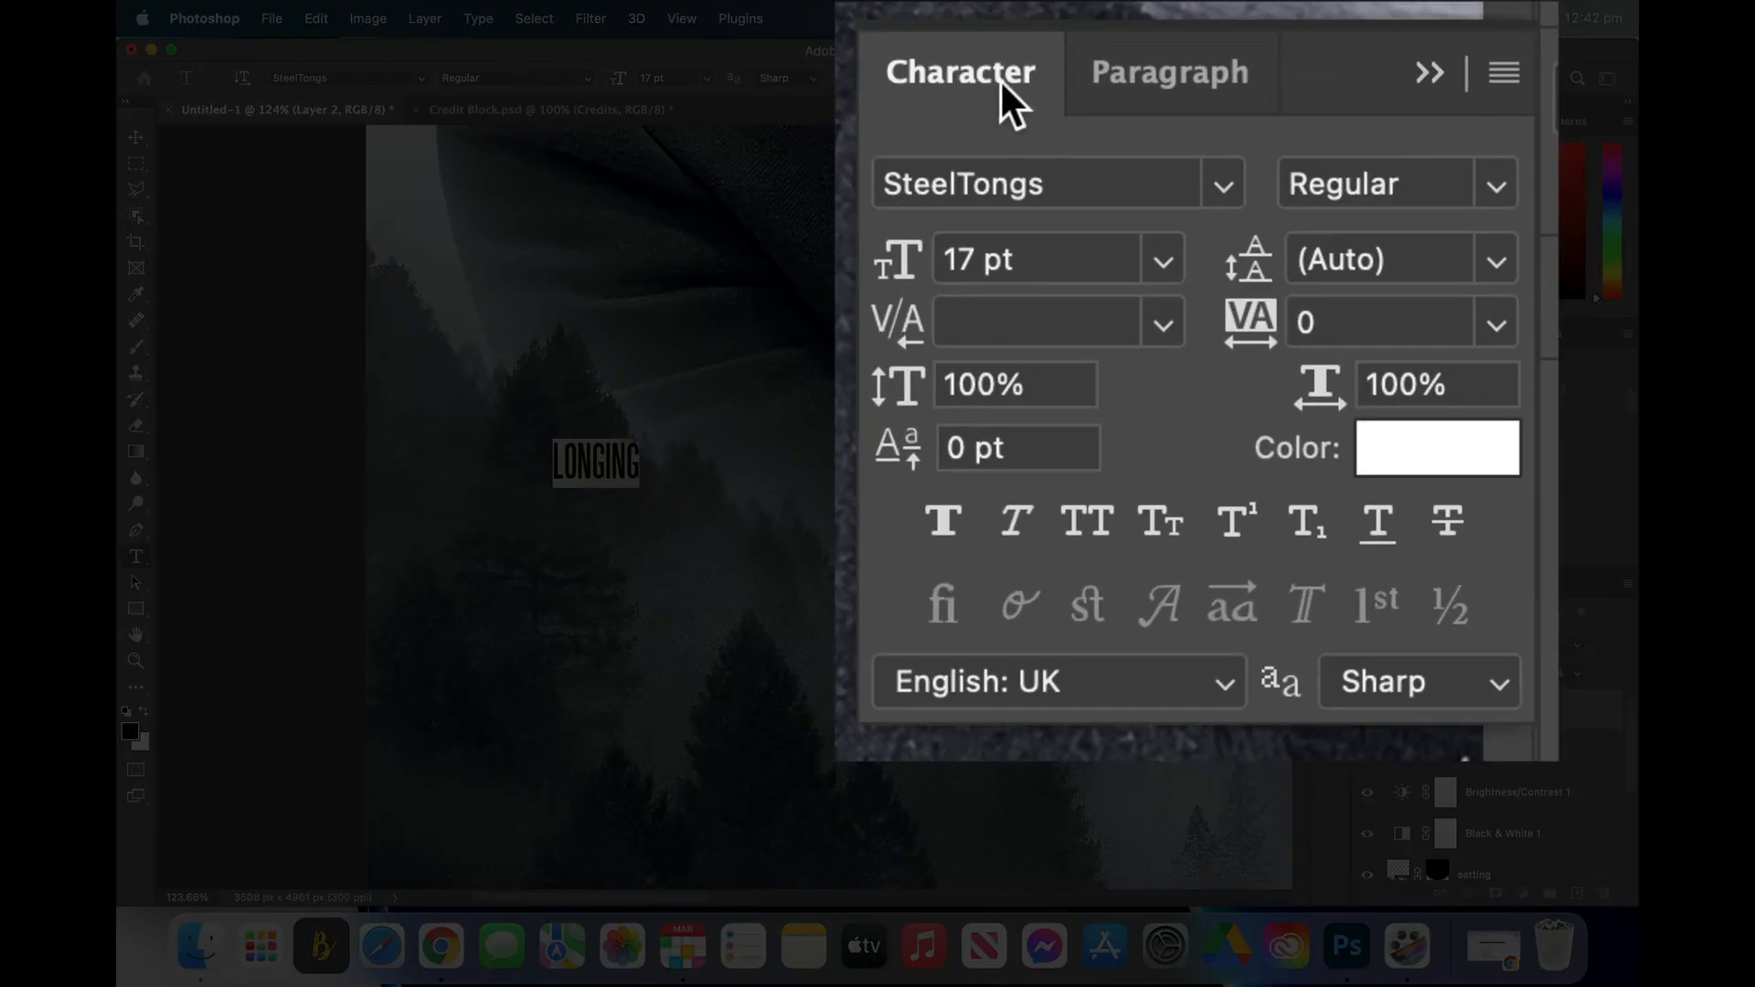
{"action": "left_click", "coordinate": [1225, 185]}
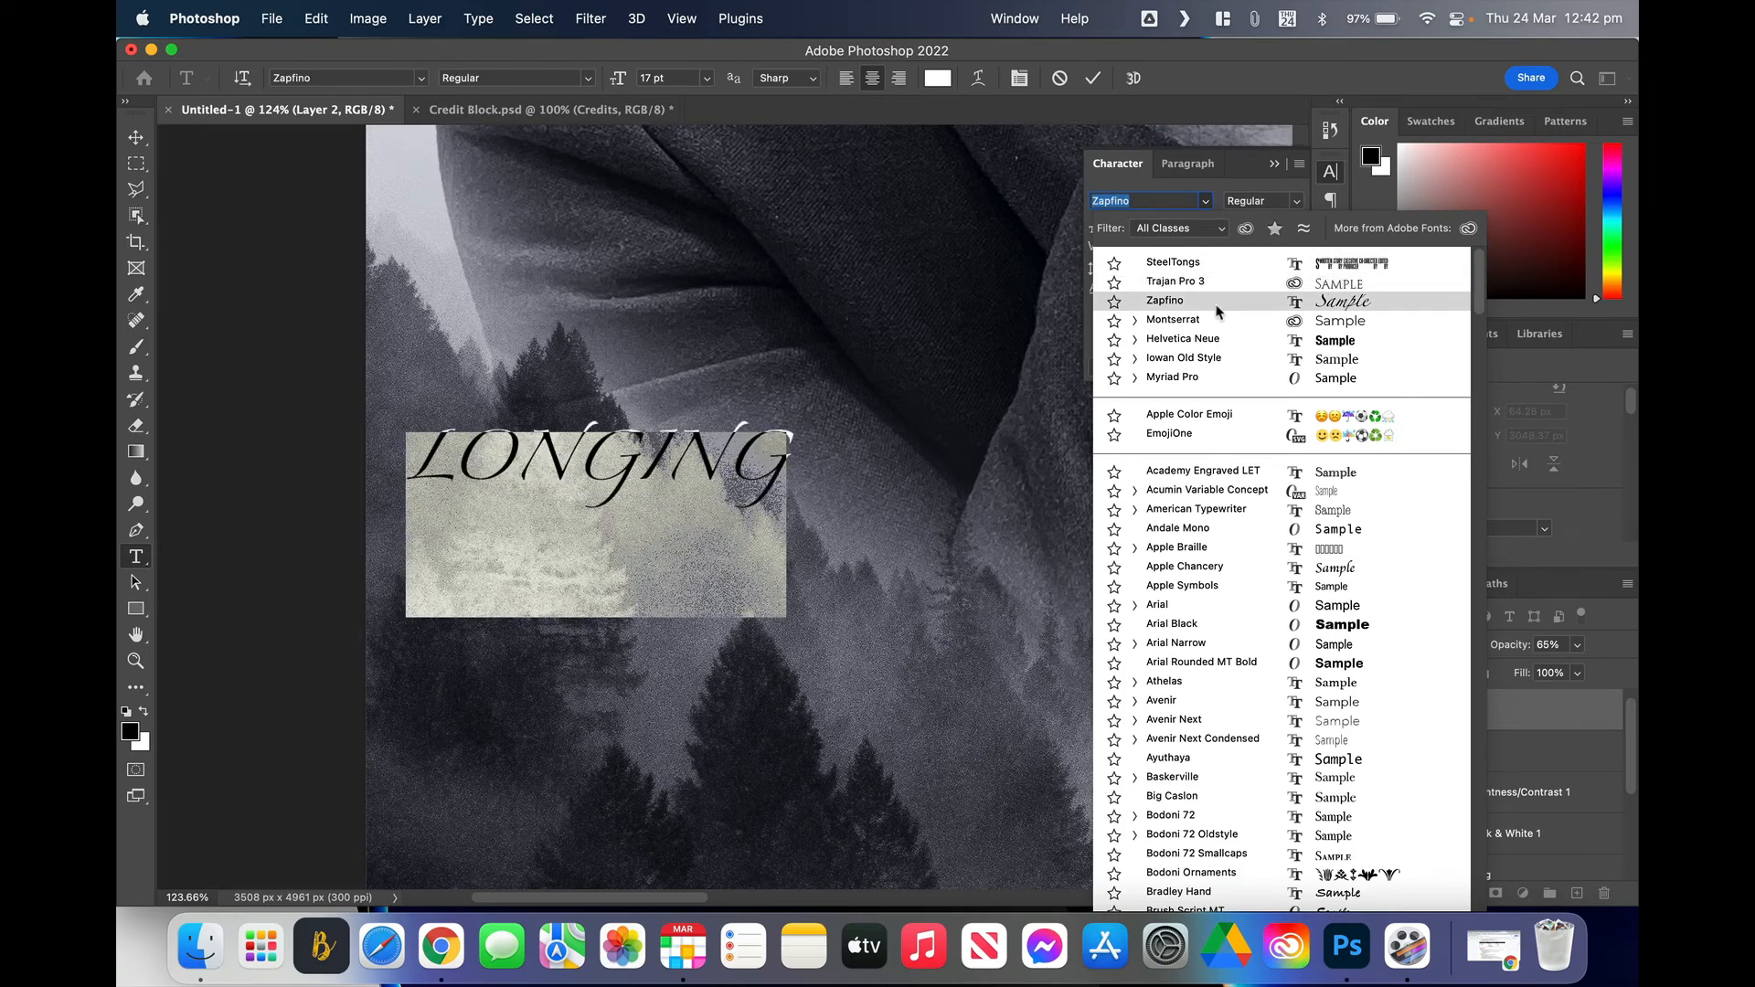
Step: Set the LONGING title to red (ff0000) Zapfino at 32 pt and commit it
{"action": "left_click", "coordinate": [1216, 308]}
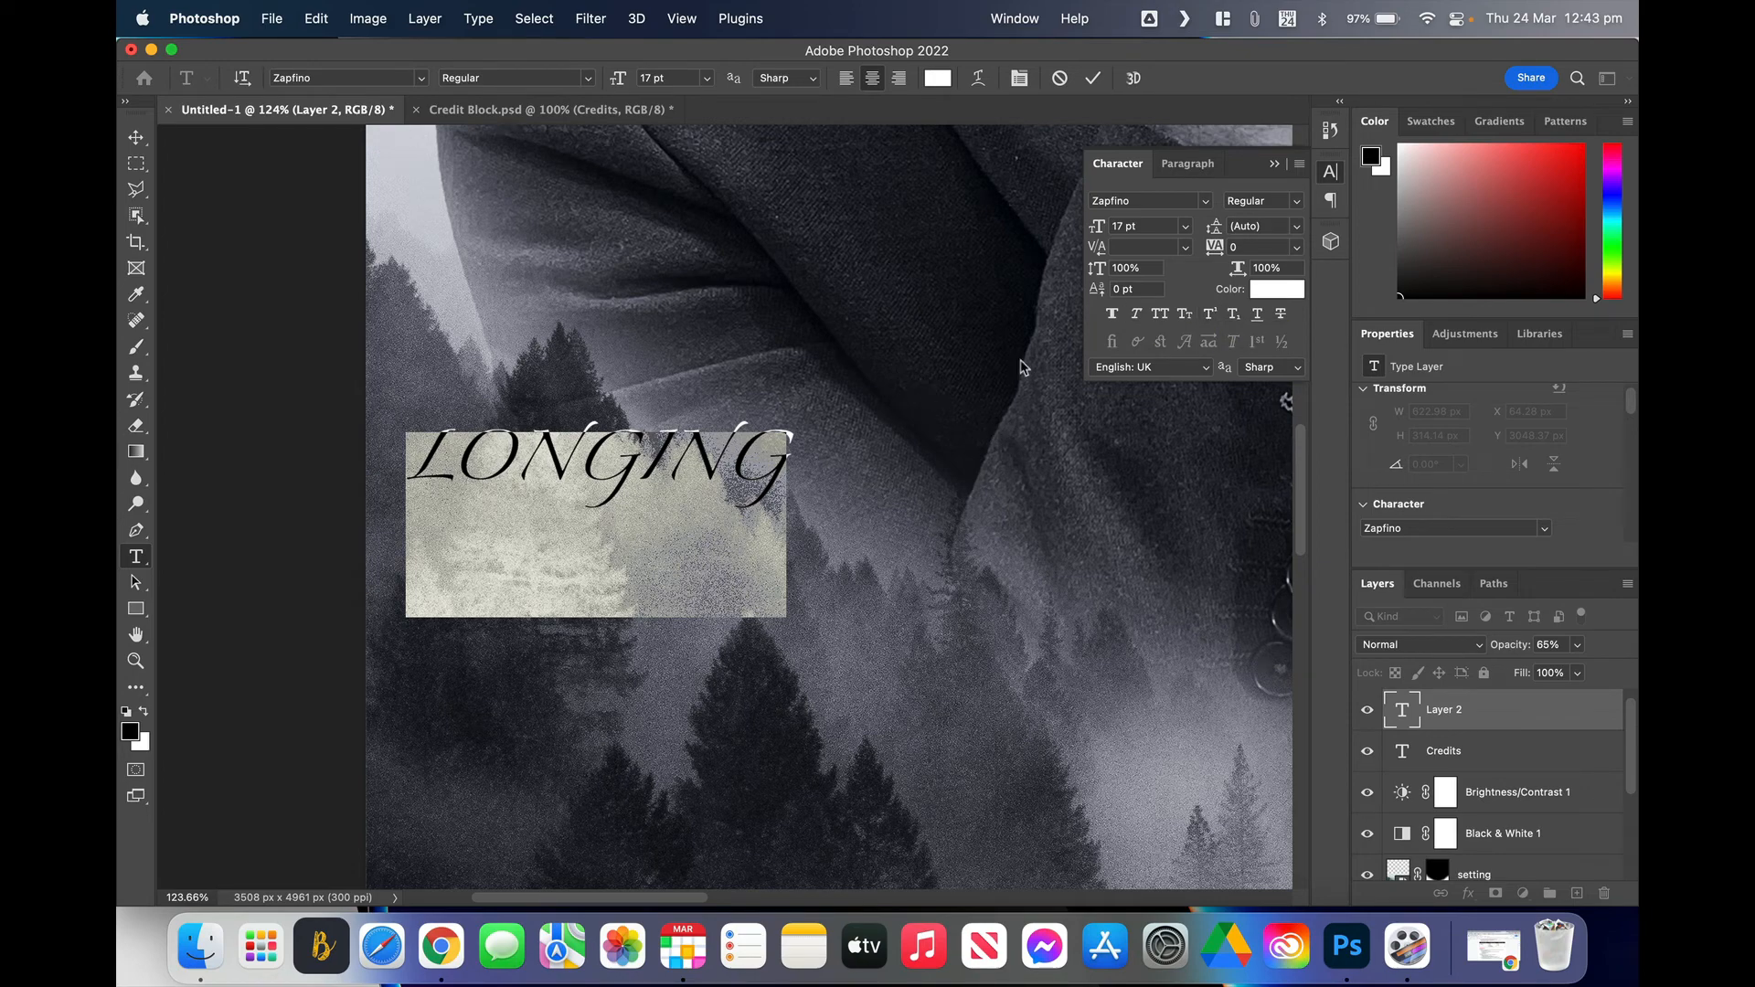
{"action": "left_click_drag", "start_coordinate": [1100, 228], "coordinate": [1120, 230]}
{"action": "left_click", "coordinate": [1260, 294]}
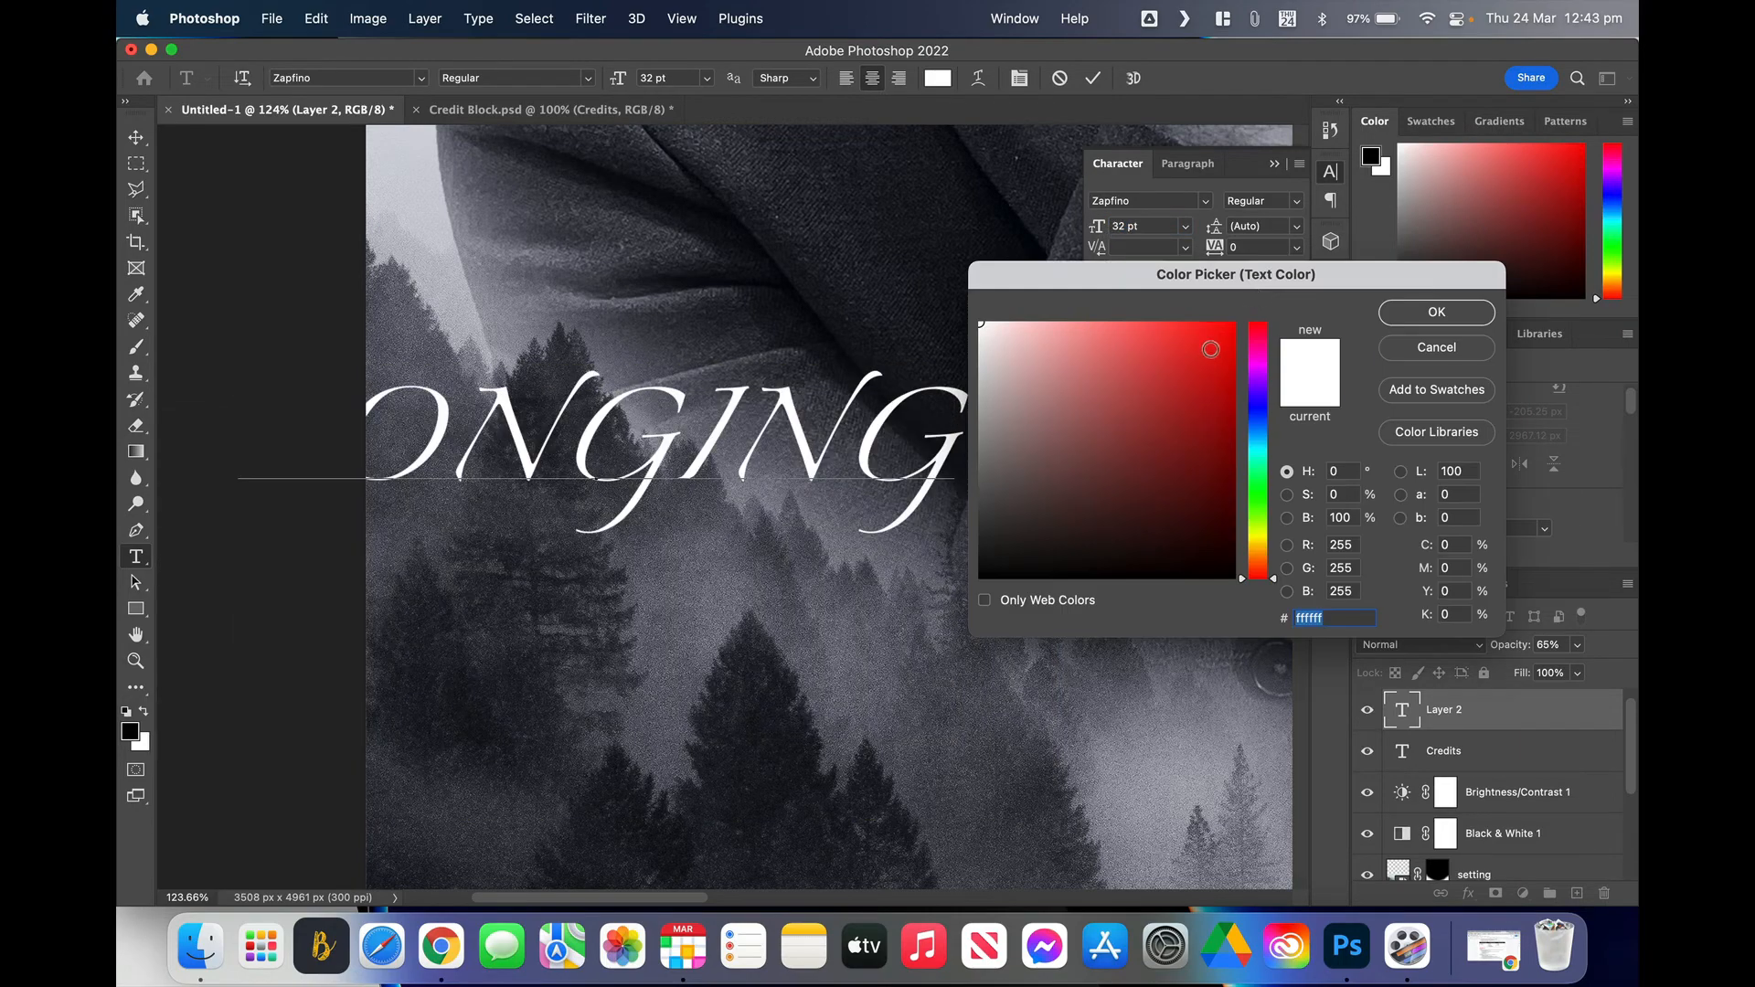
{"action": "left_click_drag", "start_coordinate": [1211, 344], "coordinate": [1234, 322]}
{"action": "left_click", "coordinate": [1444, 315]}
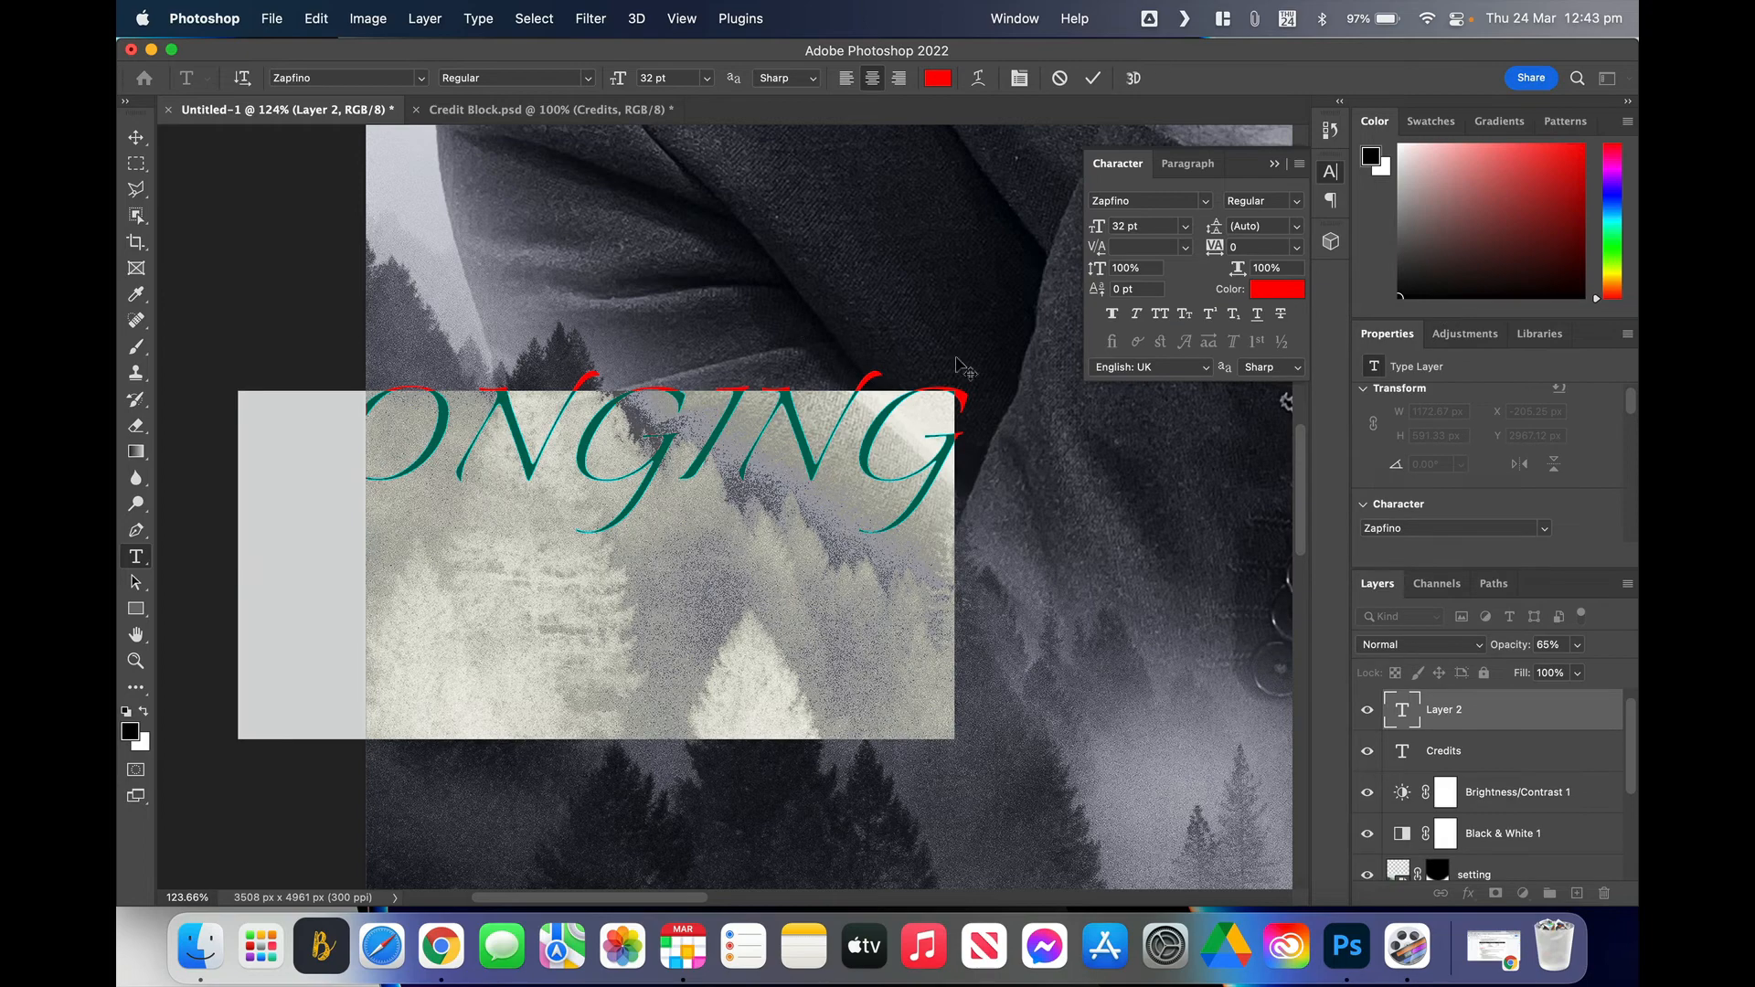
{"action": "scroll", "coordinate": [960, 366], "scroll_direction": "right", "scroll_amount": 5}
{"action": "scroll", "coordinate": [960, 366], "scroll_direction": "down", "scroll_amount": 2}
{"action": "scroll", "coordinate": [957, 364], "scroll_direction": "down", "scroll_amount": 6}
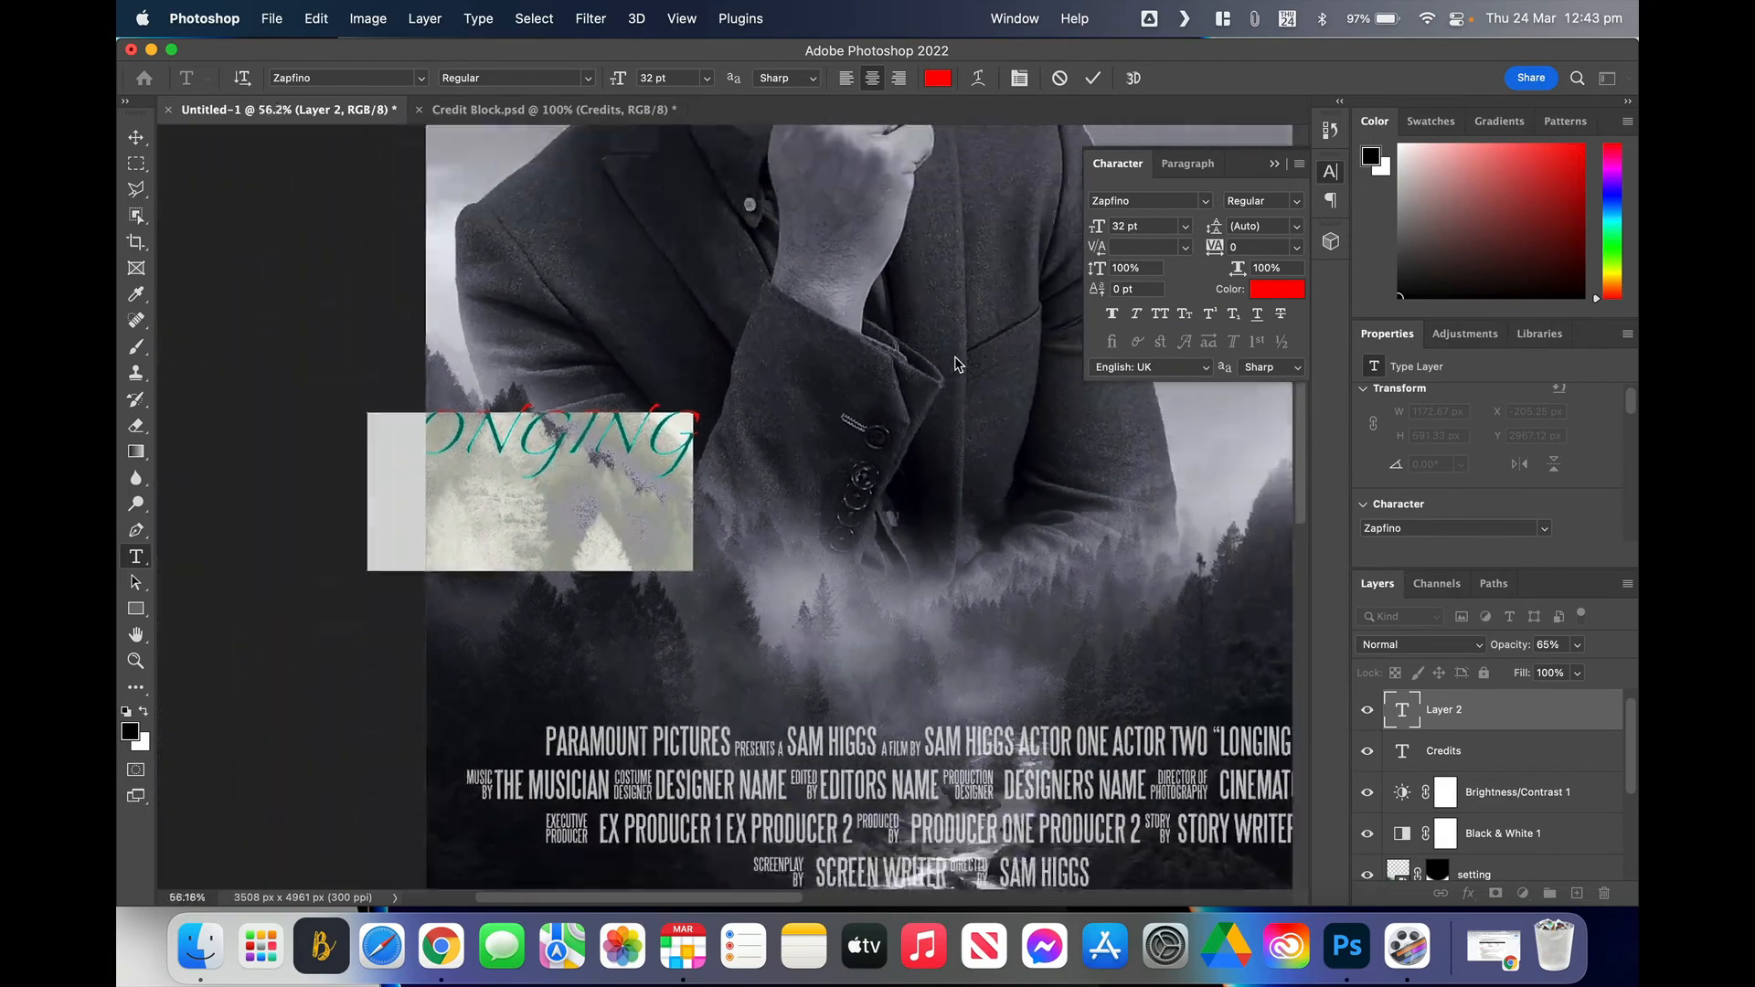
{"action": "left_click", "coordinate": [136, 137]}
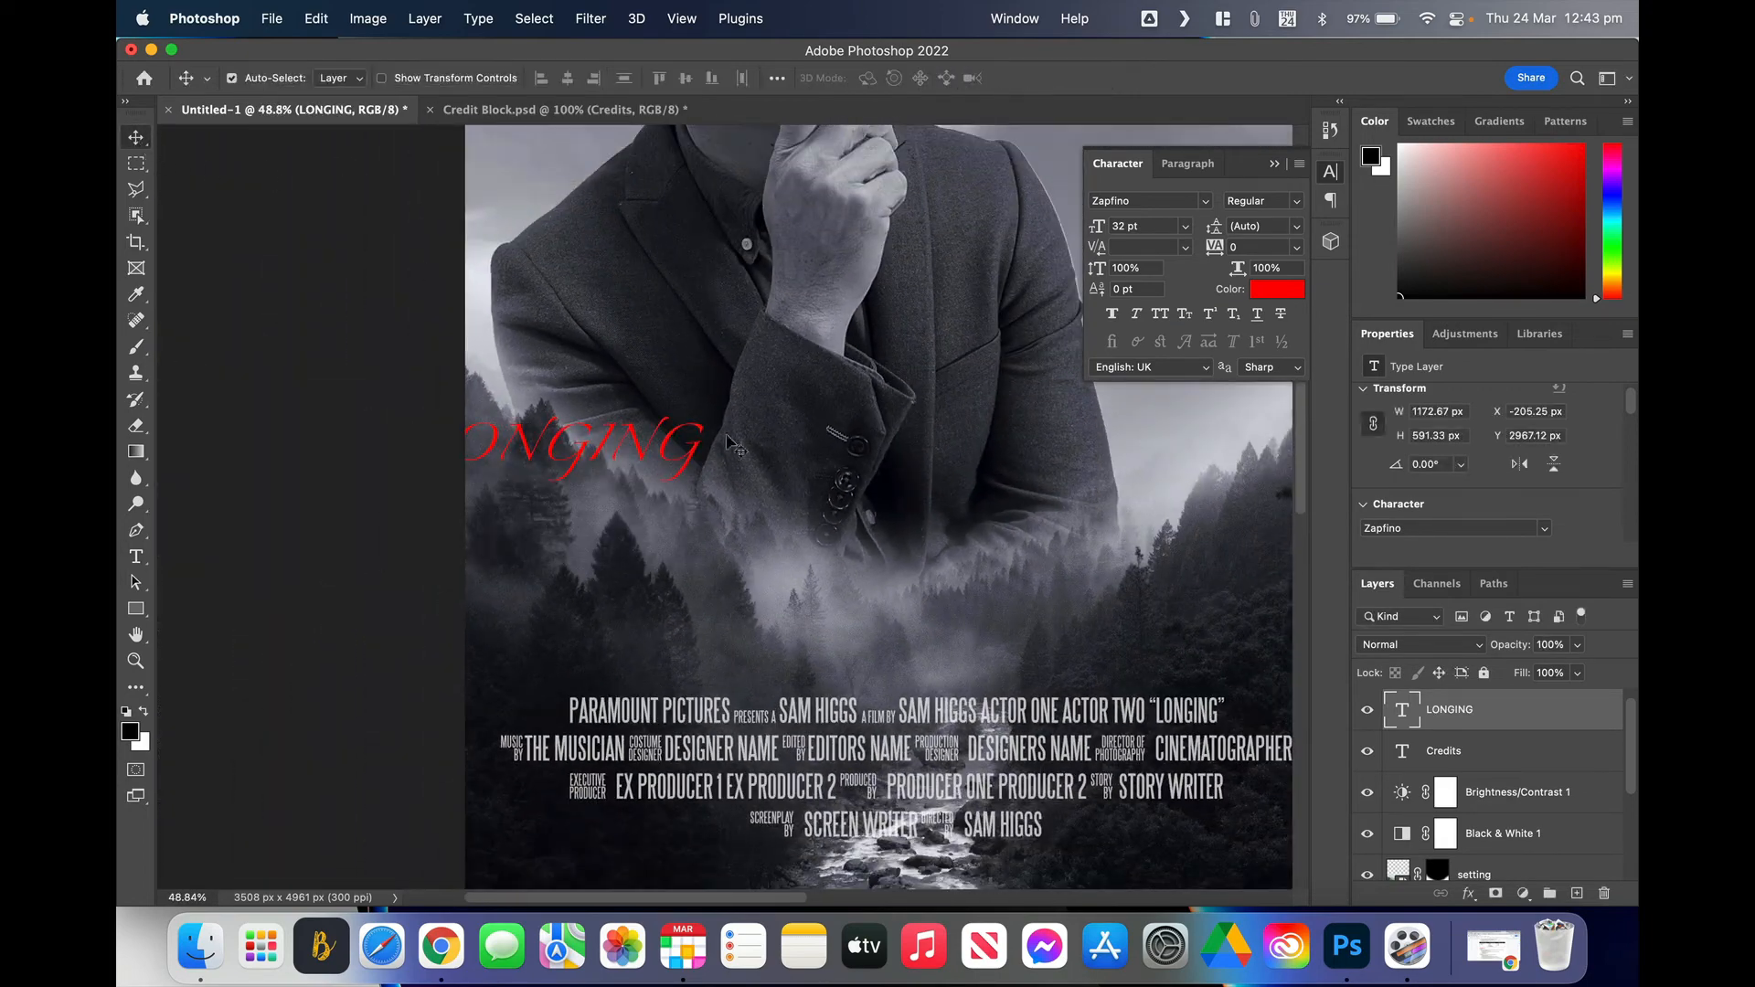
Step: Move LONGING toward the poster's centre and enlarge the title to 95 pt
{"action": "left_click_drag", "start_coordinate": [646, 445], "coordinate": [948, 487]}
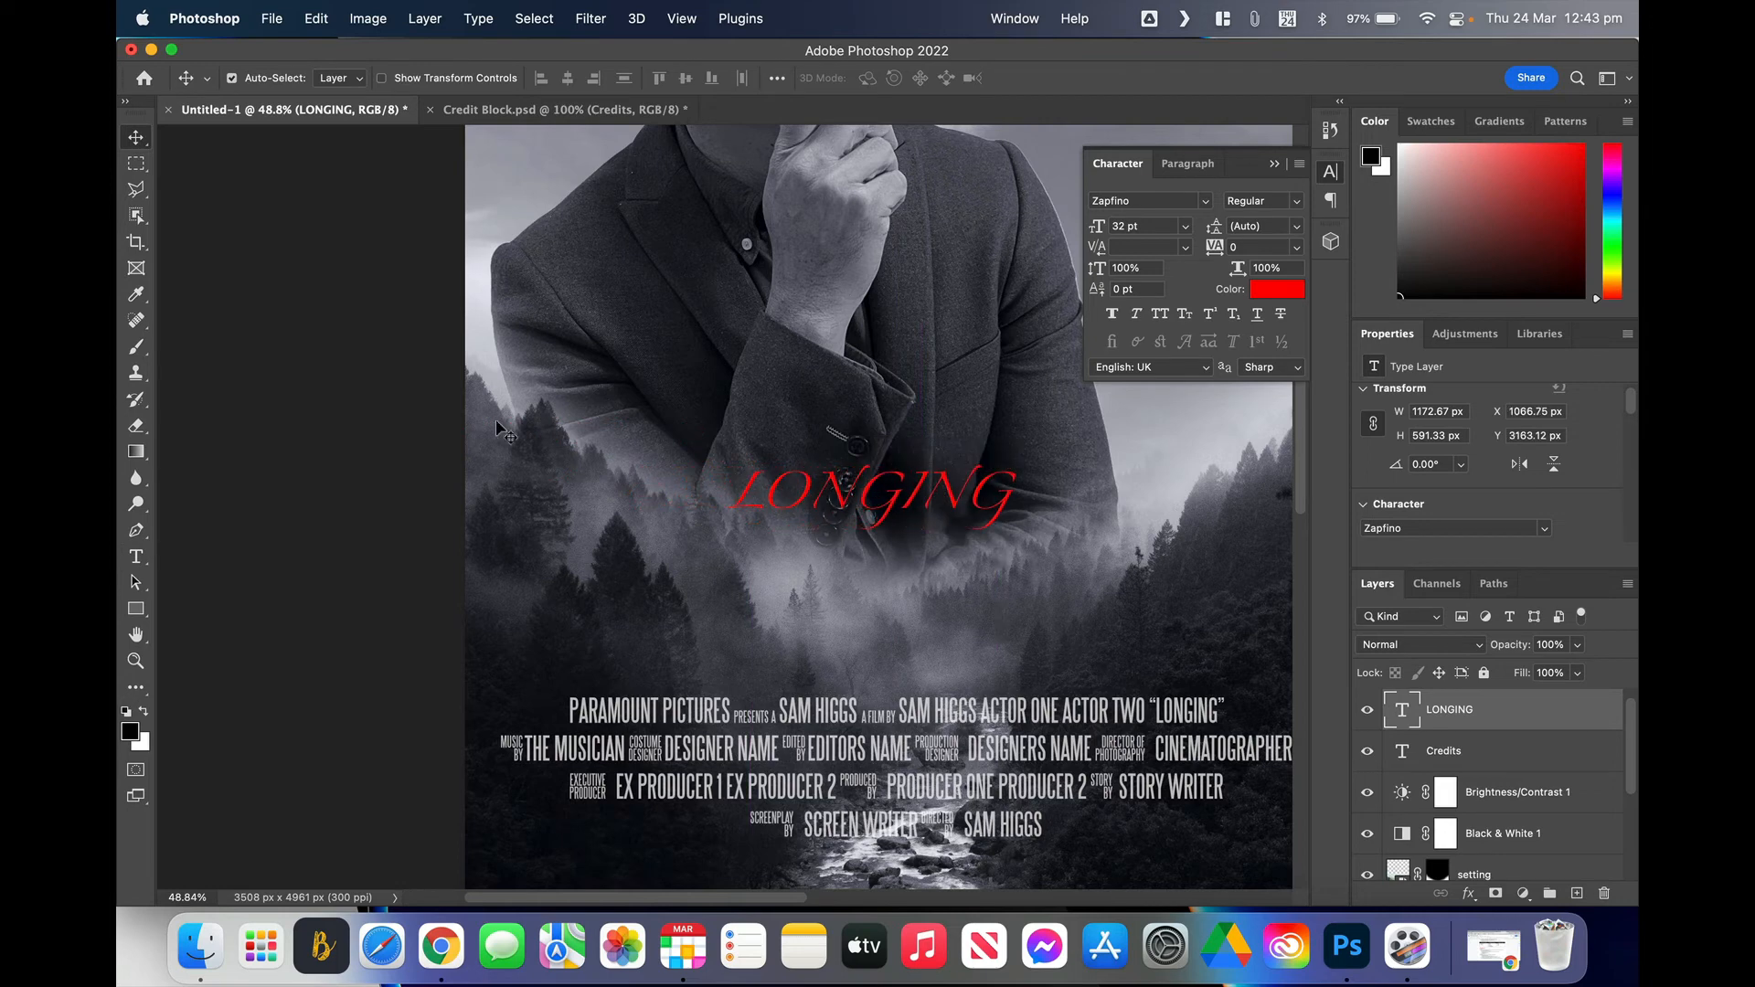
{"action": "left_click", "coordinate": [136, 557]}
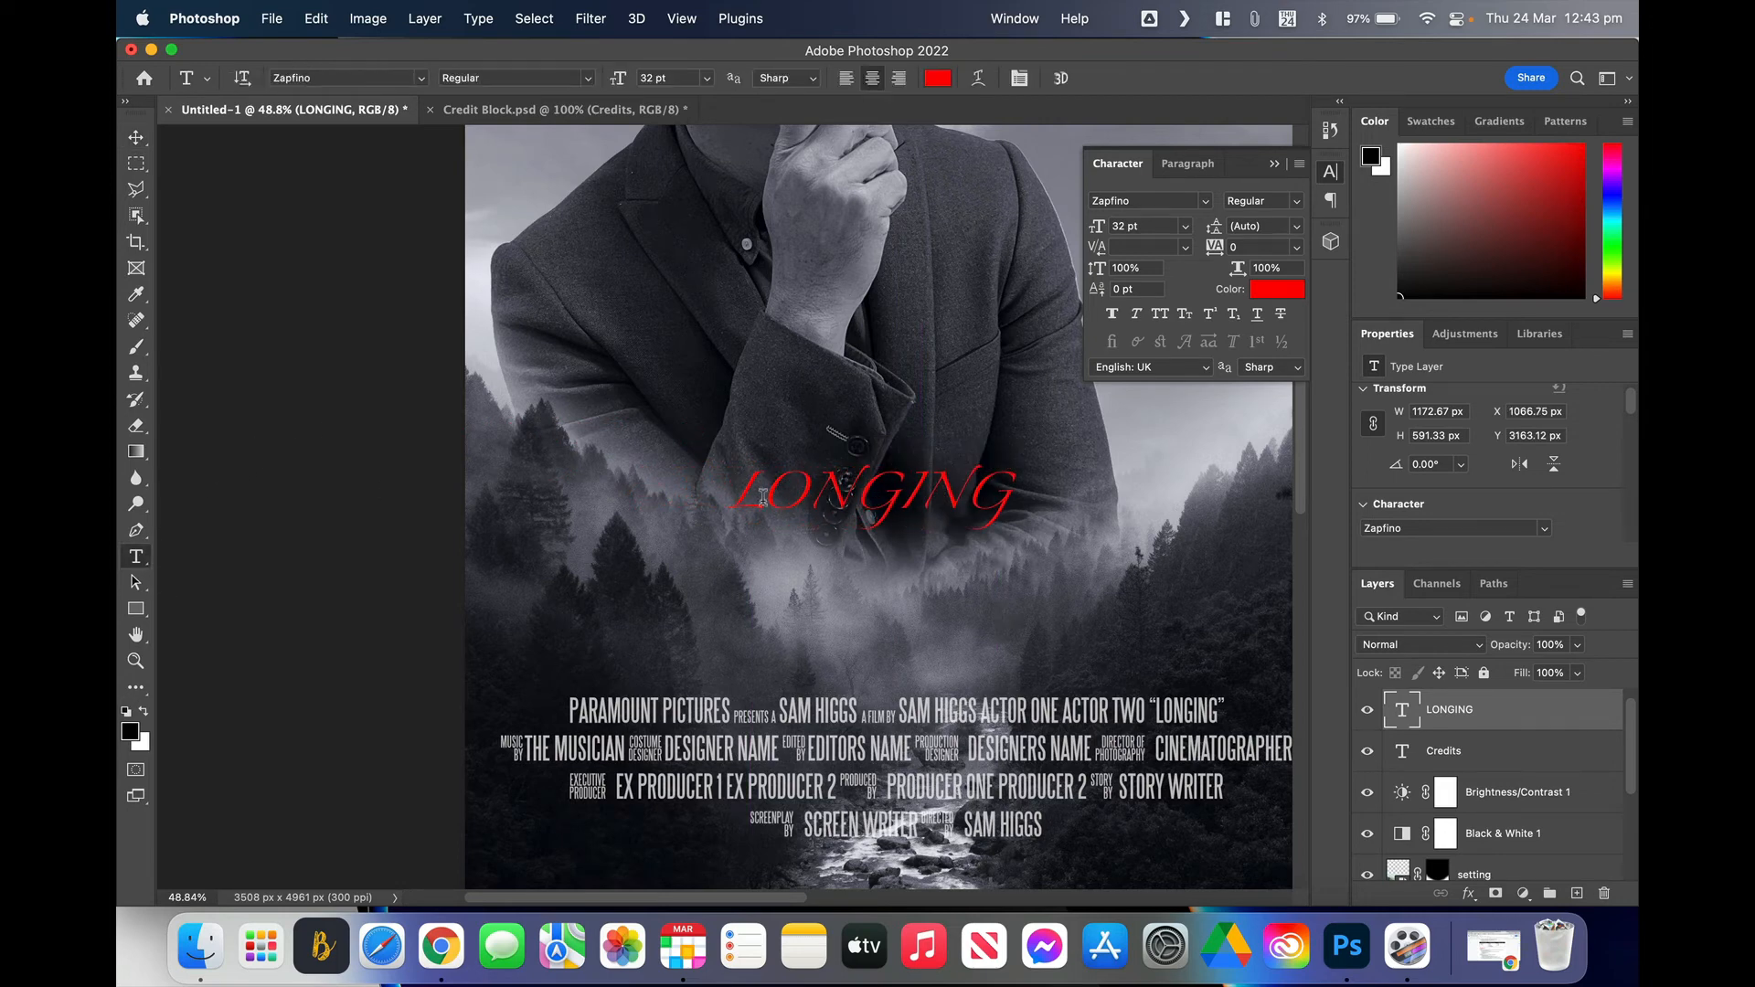
{"action": "left_click", "coordinate": [733, 498]}
{"action": "left_click_drag", "start_coordinate": [733, 498], "coordinate": [1019, 494]}
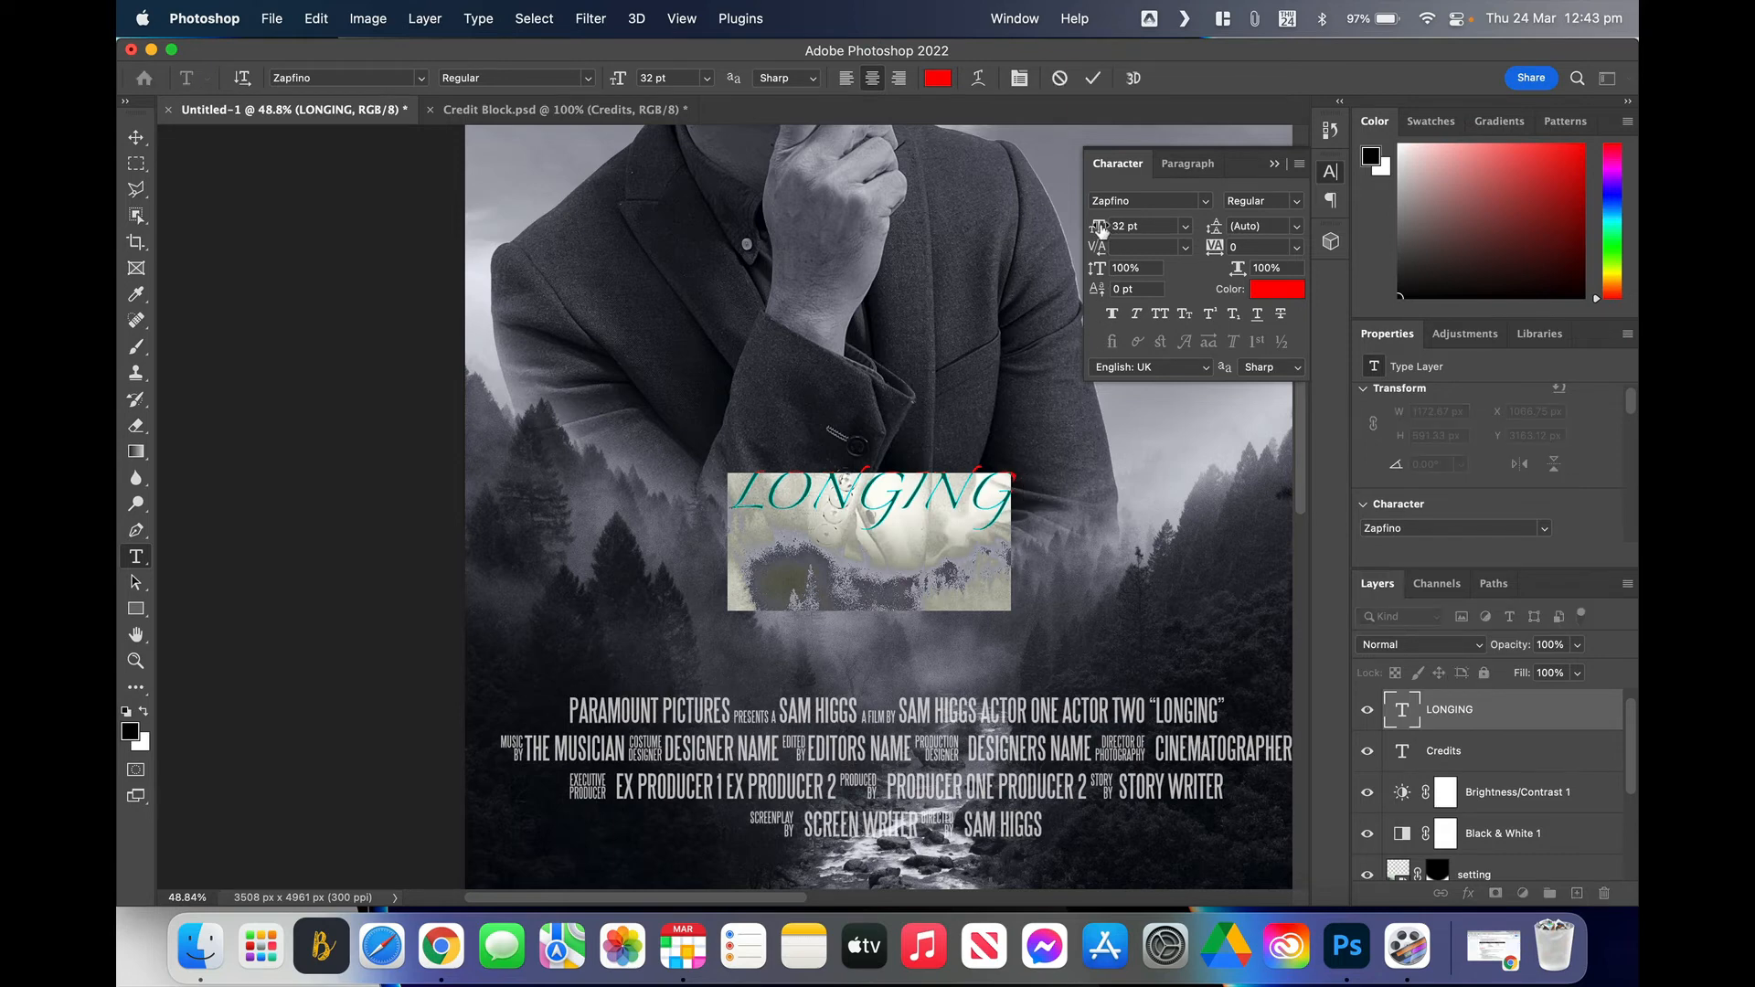
{"action": "left_click_drag", "start_coordinate": [1097, 226], "coordinate": [1152, 228]}
{"action": "type", "text": "95"}
{"action": "key", "text": "Return"}
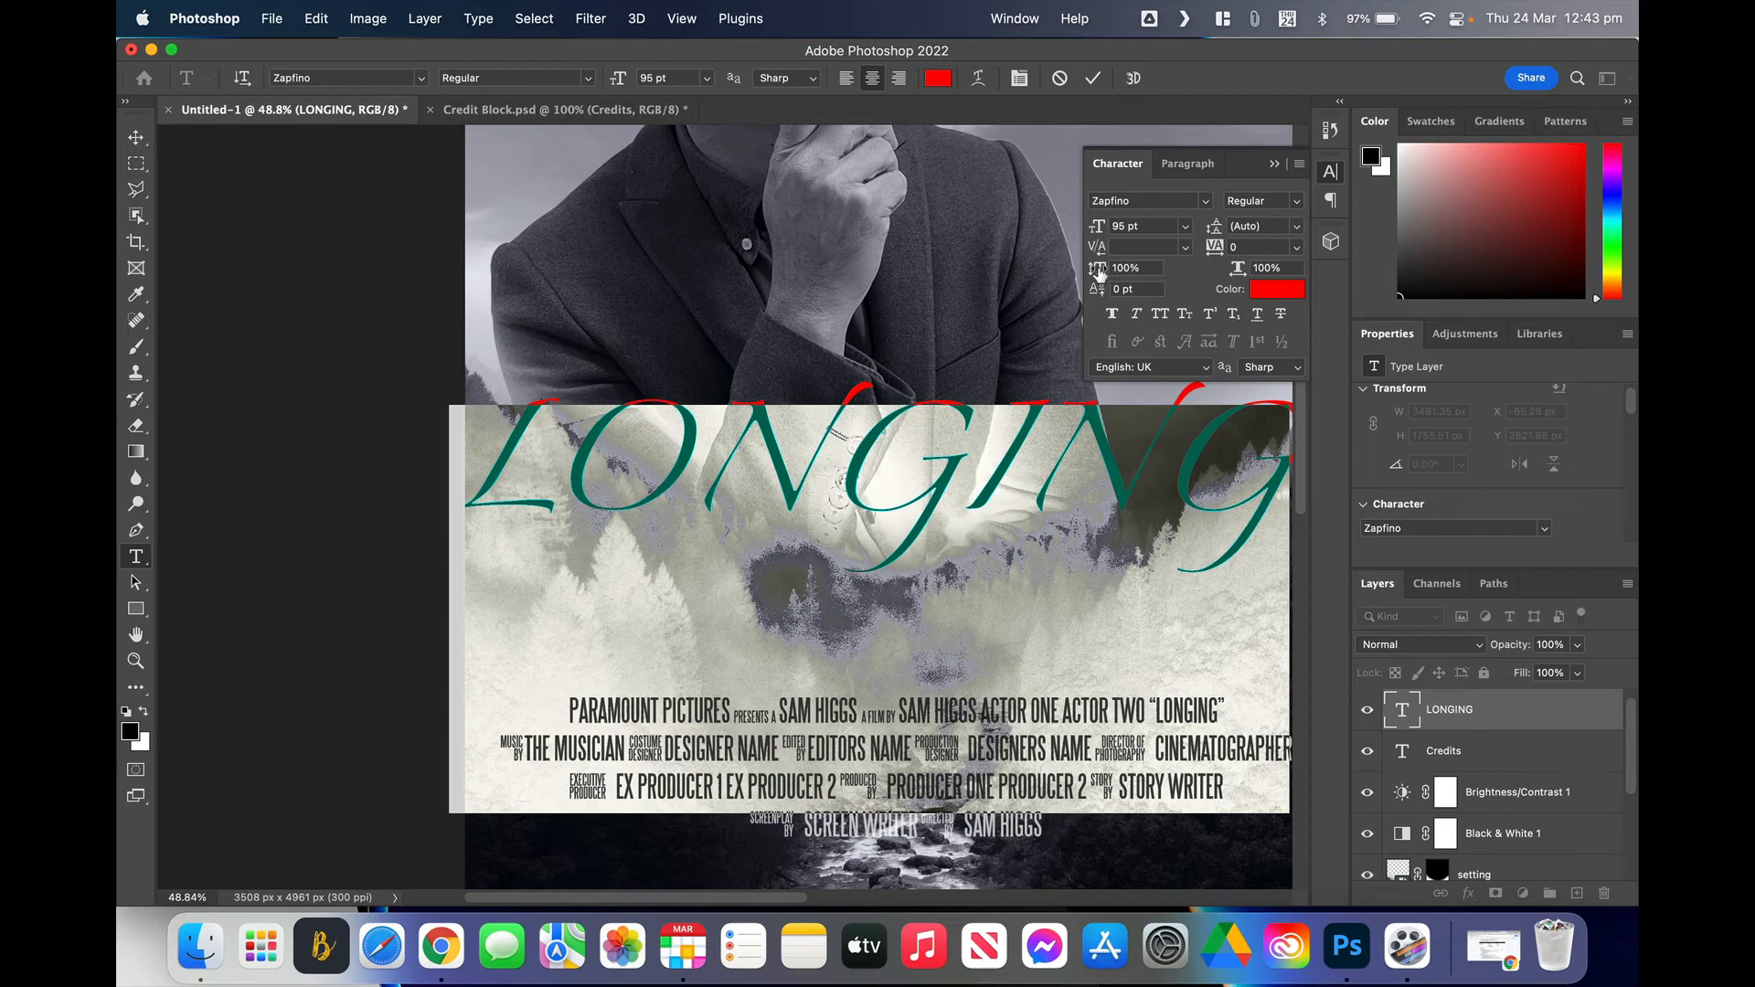
Step: Adjust the LONGING letters' vertical scale and set tracking to -100
{"action": "left_click_drag", "start_coordinate": [1100, 273], "coordinate": [1139, 268]}
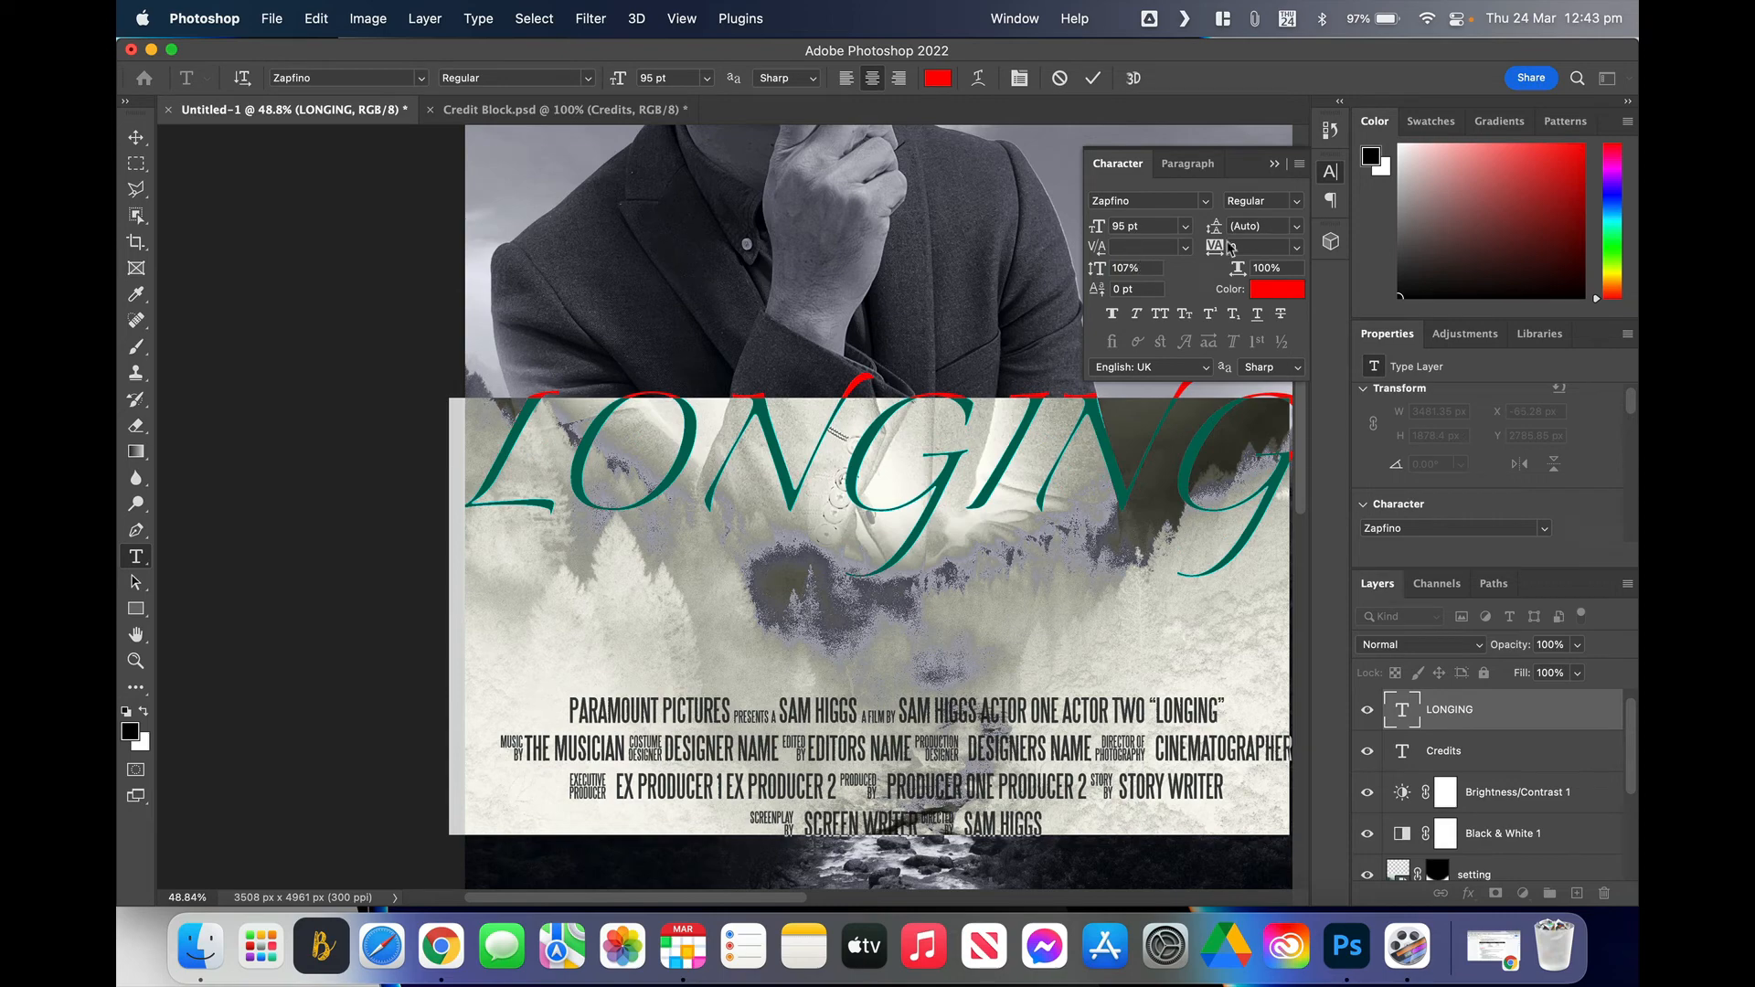
{"action": "left_click_drag", "start_coordinate": [1214, 255], "coordinate": [1214, 255]}
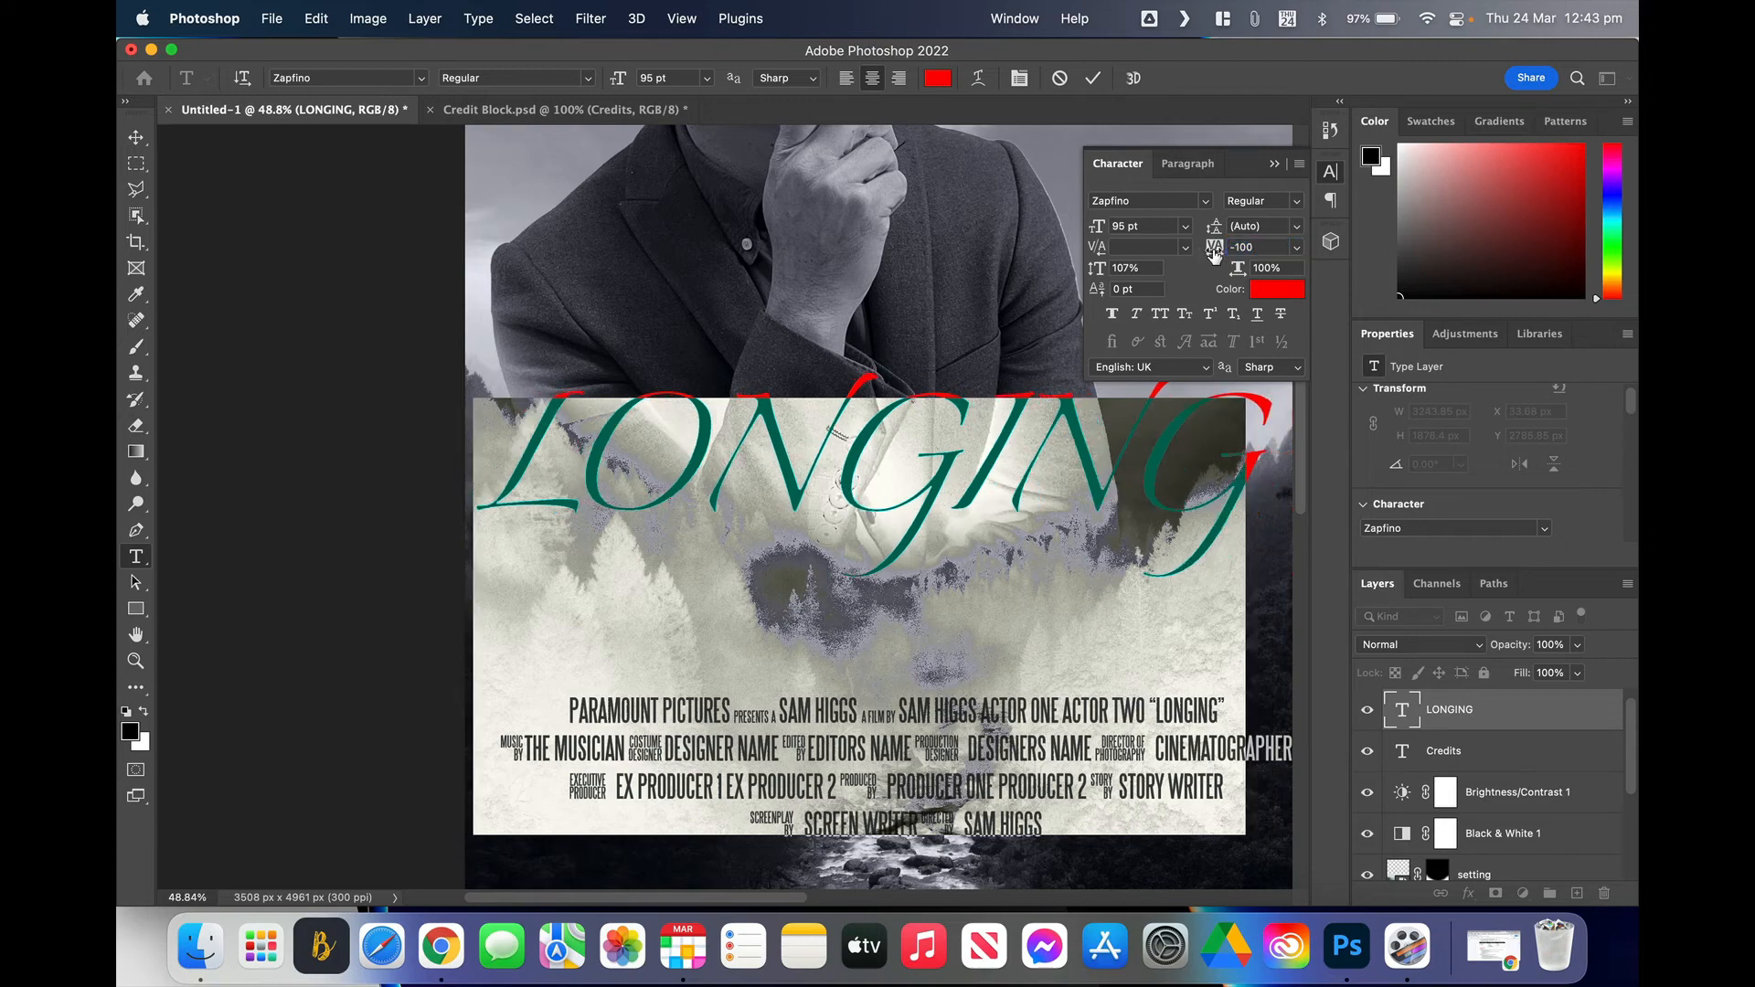
{"action": "scroll", "coordinate": [1005, 284], "scroll_direction": "up", "scroll_amount": 3}
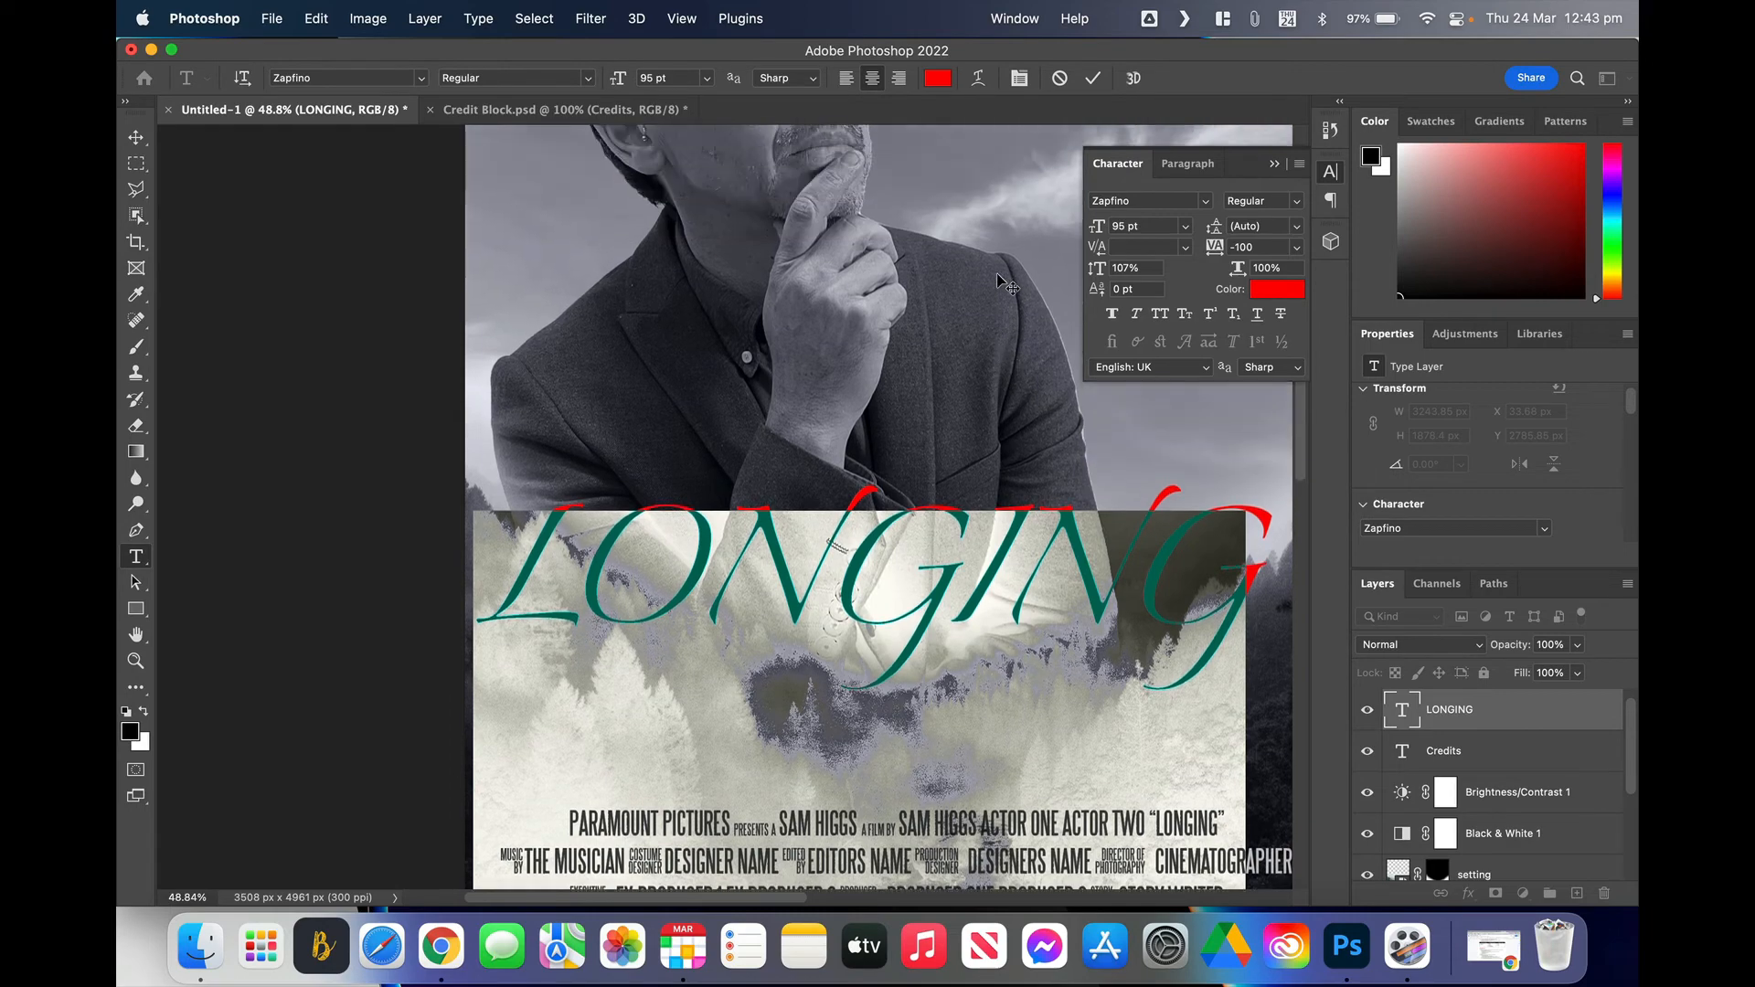
Step: Commit the text, nudge LONGING slightly right, and close the Character panel
{"action": "left_click", "coordinate": [135, 137]}
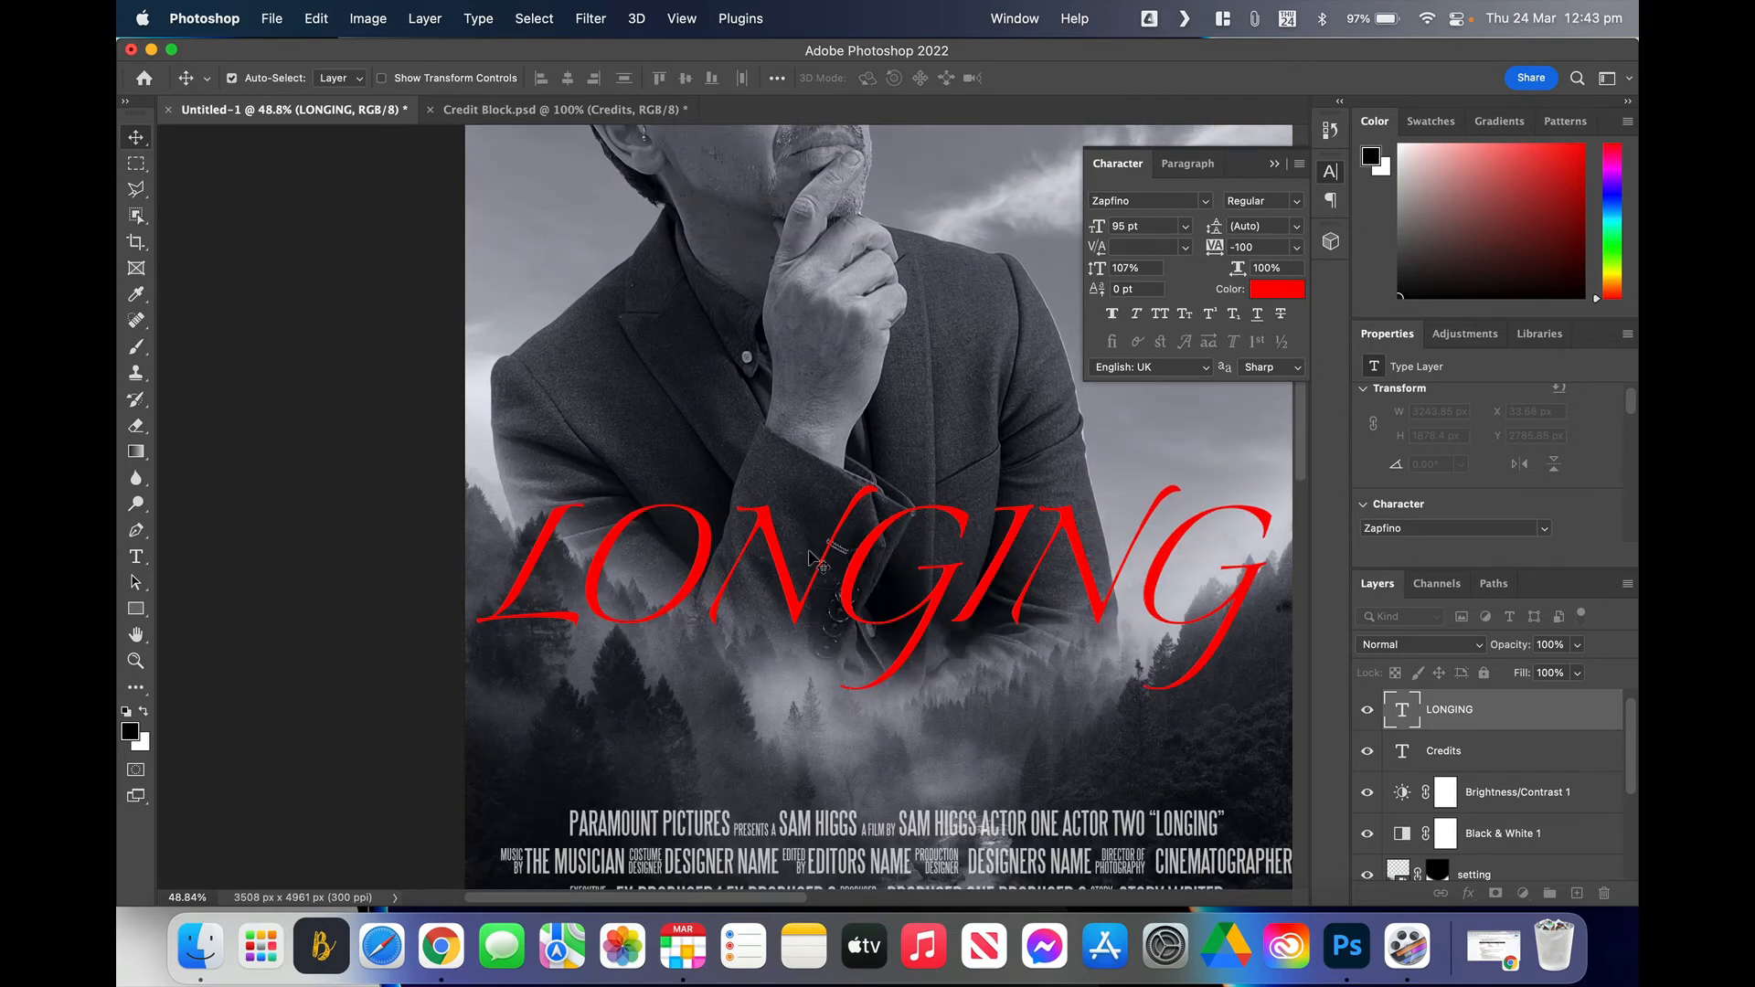
{"action": "left_click_drag", "start_coordinate": [809, 558], "coordinate": [819, 565]}
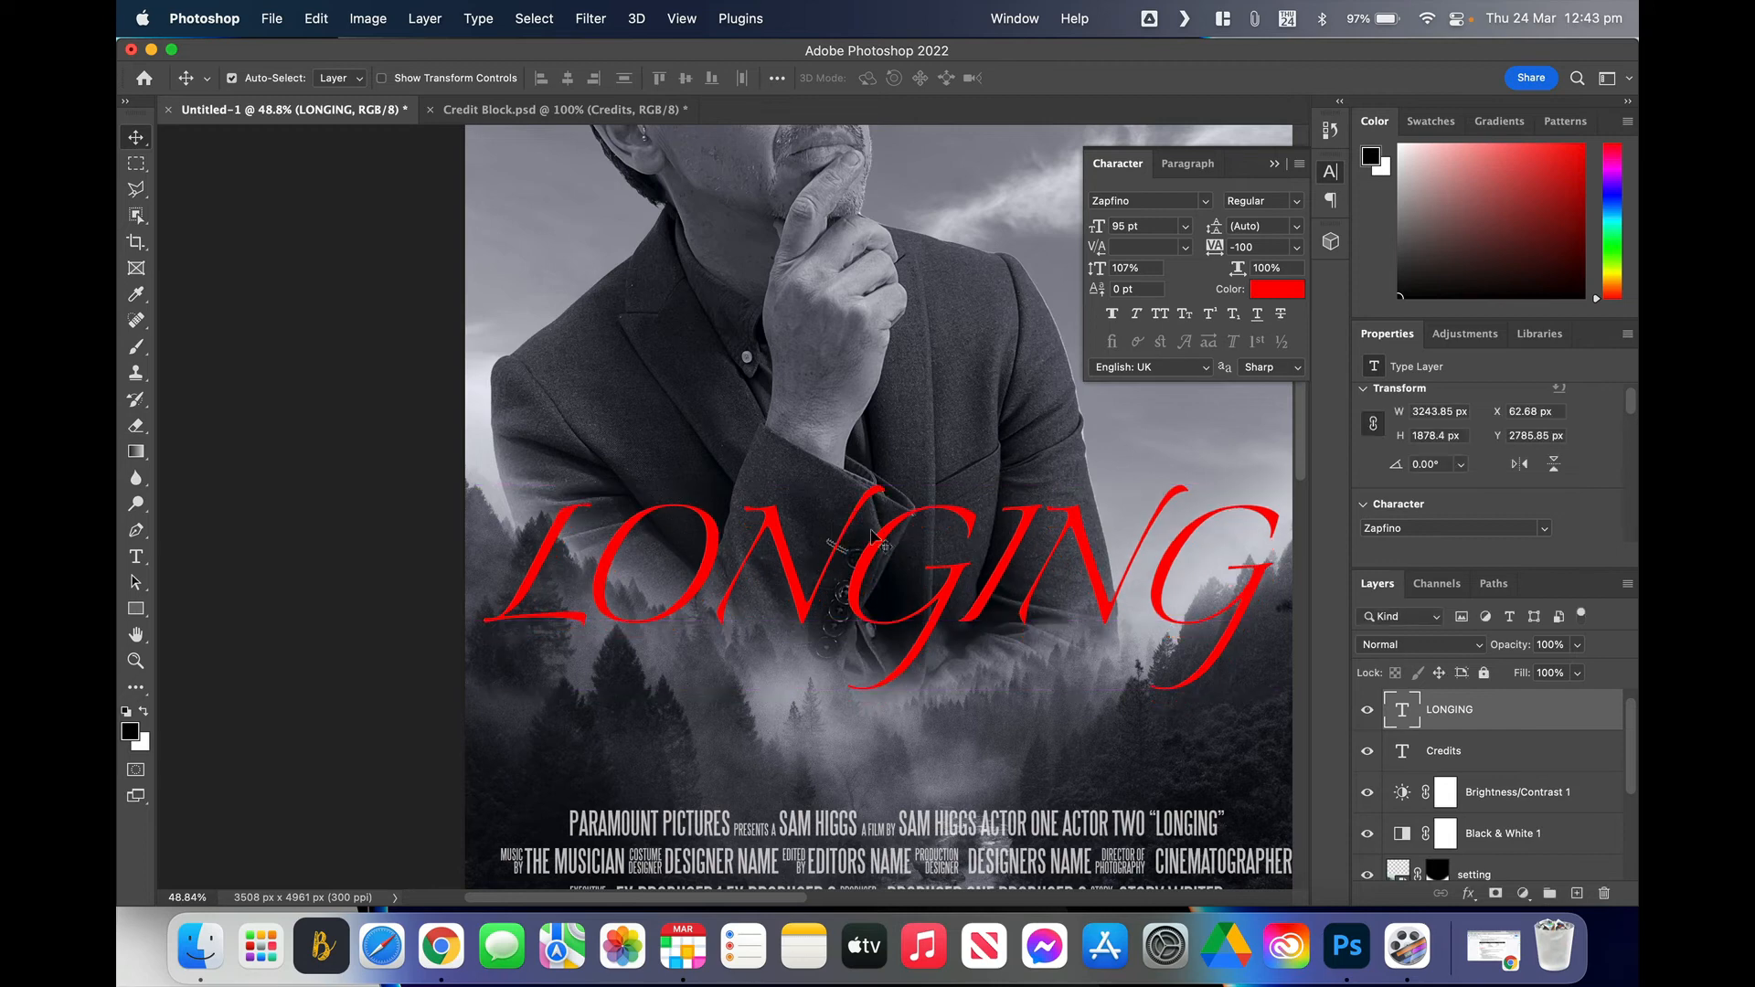
{"action": "left_click", "coordinate": [1331, 172]}
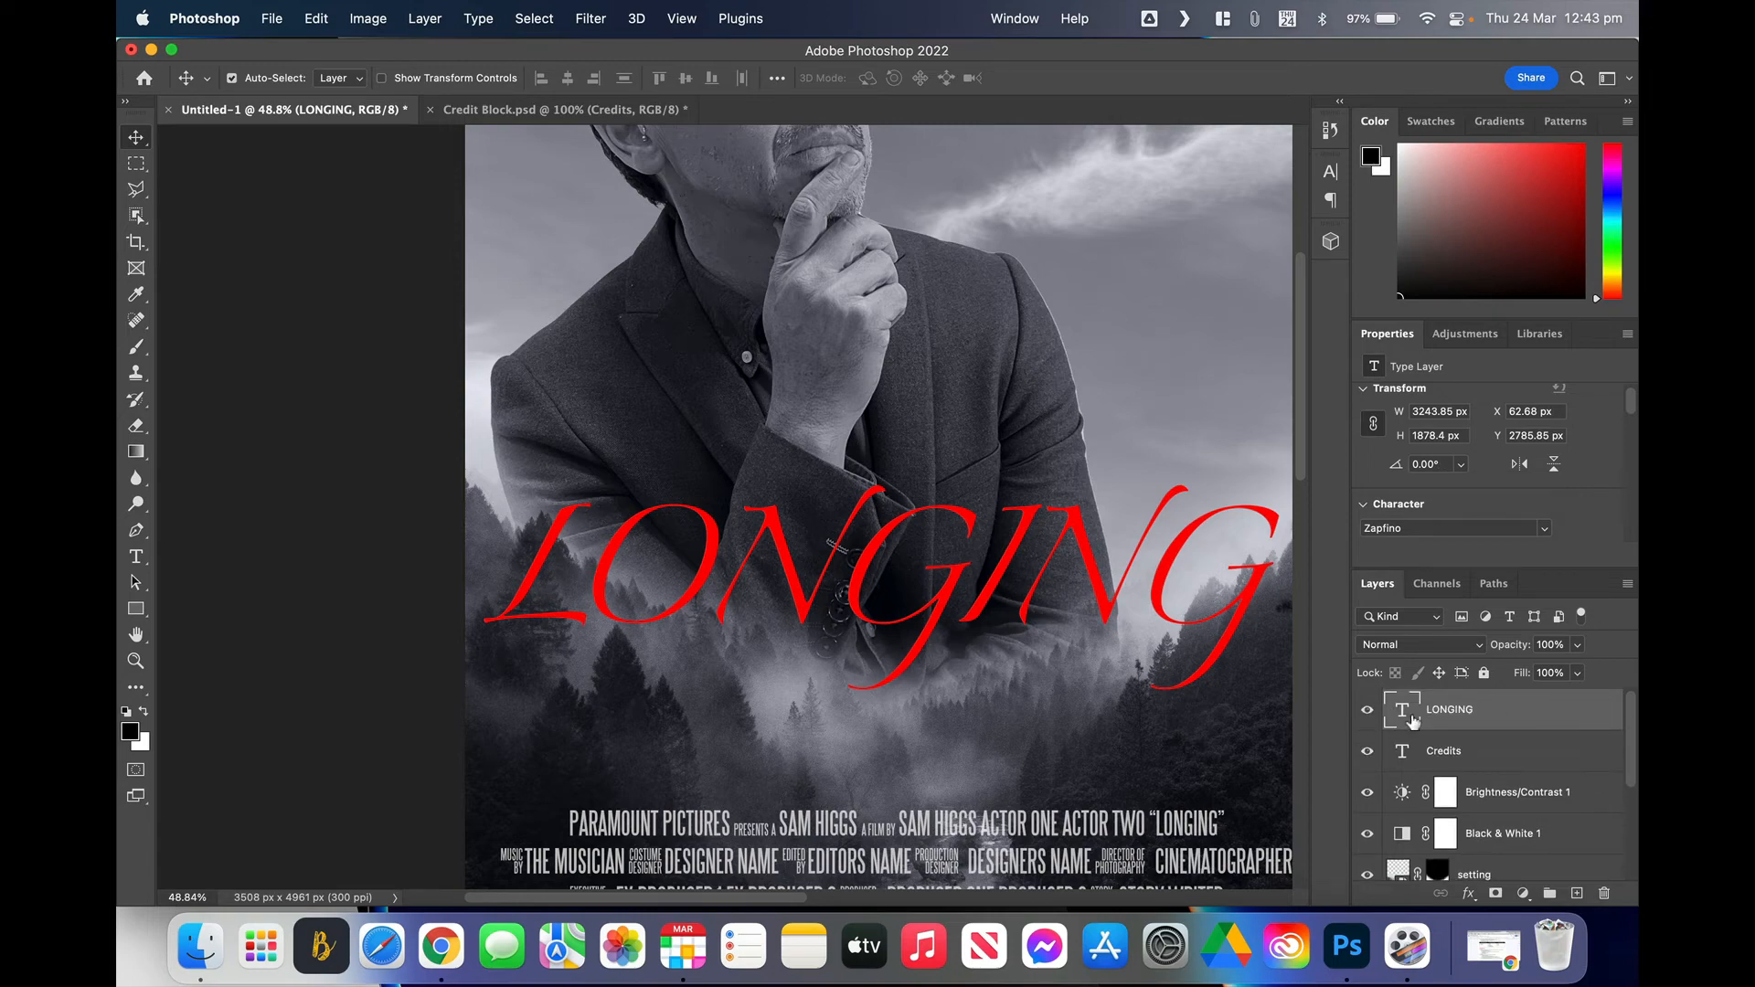
Step: Delete the accidental Lorem Ipsum Layer 2 and open the fx effects list for LONGING
{"action": "left_click", "coordinate": [136, 557]}
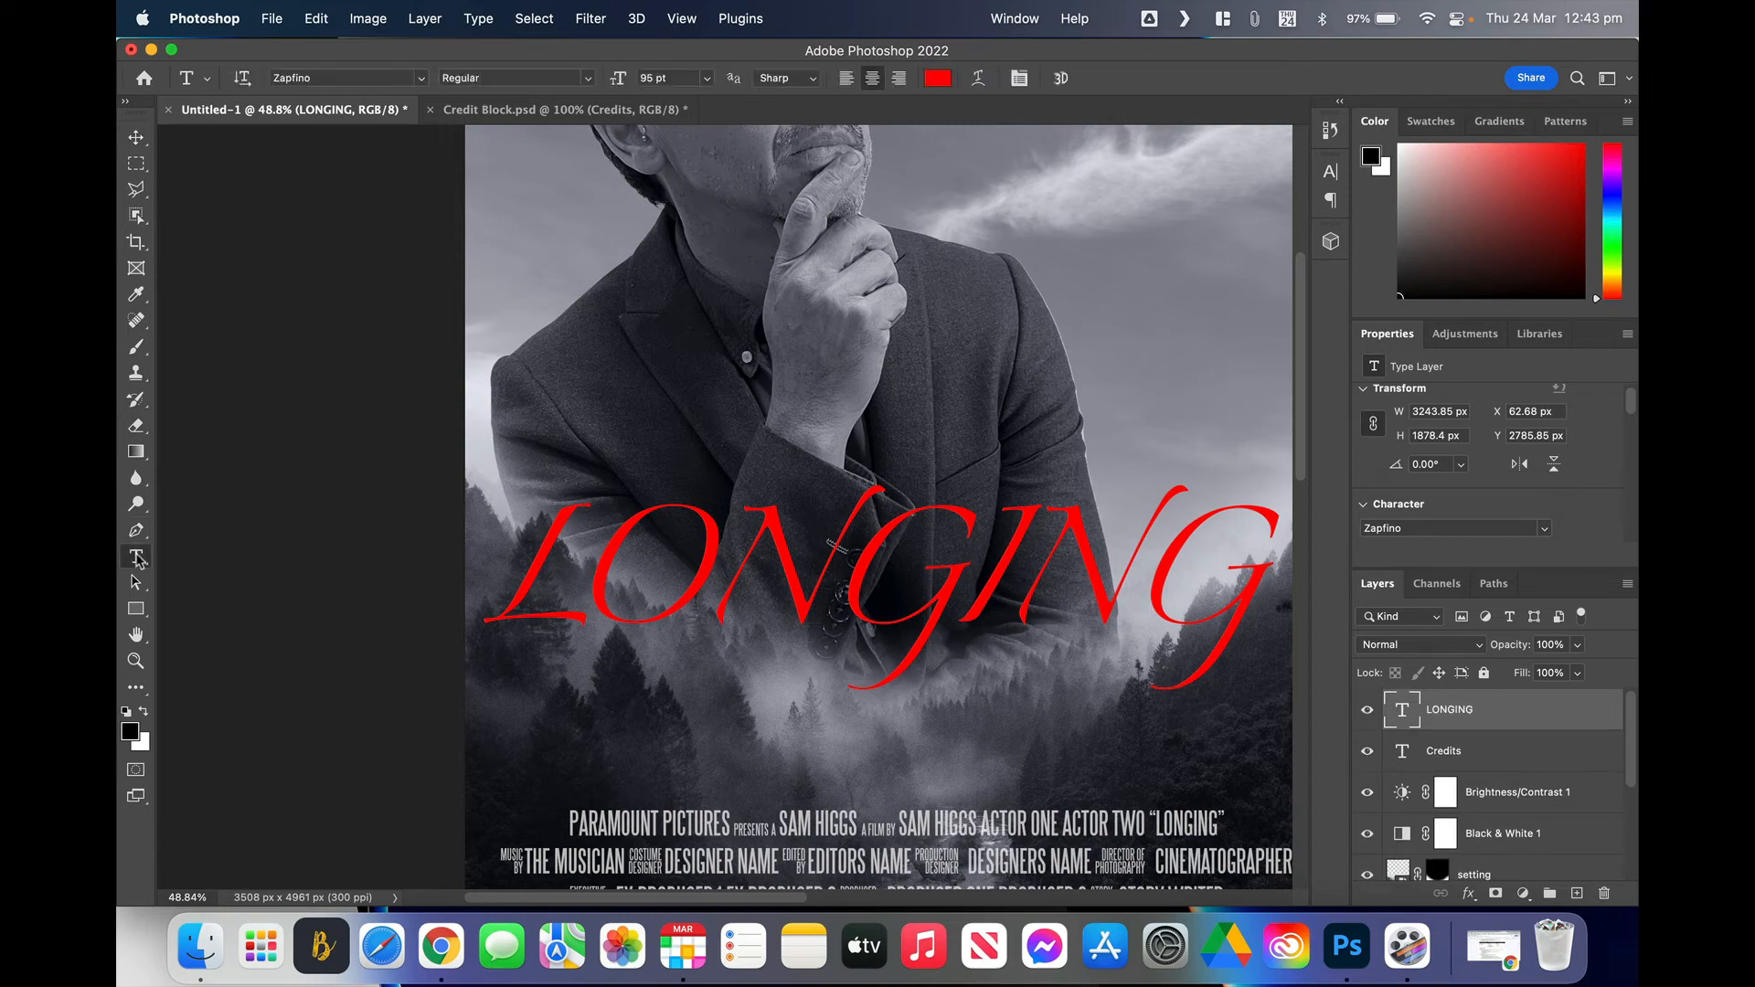
{"action": "left_click", "coordinate": [968, 287]}
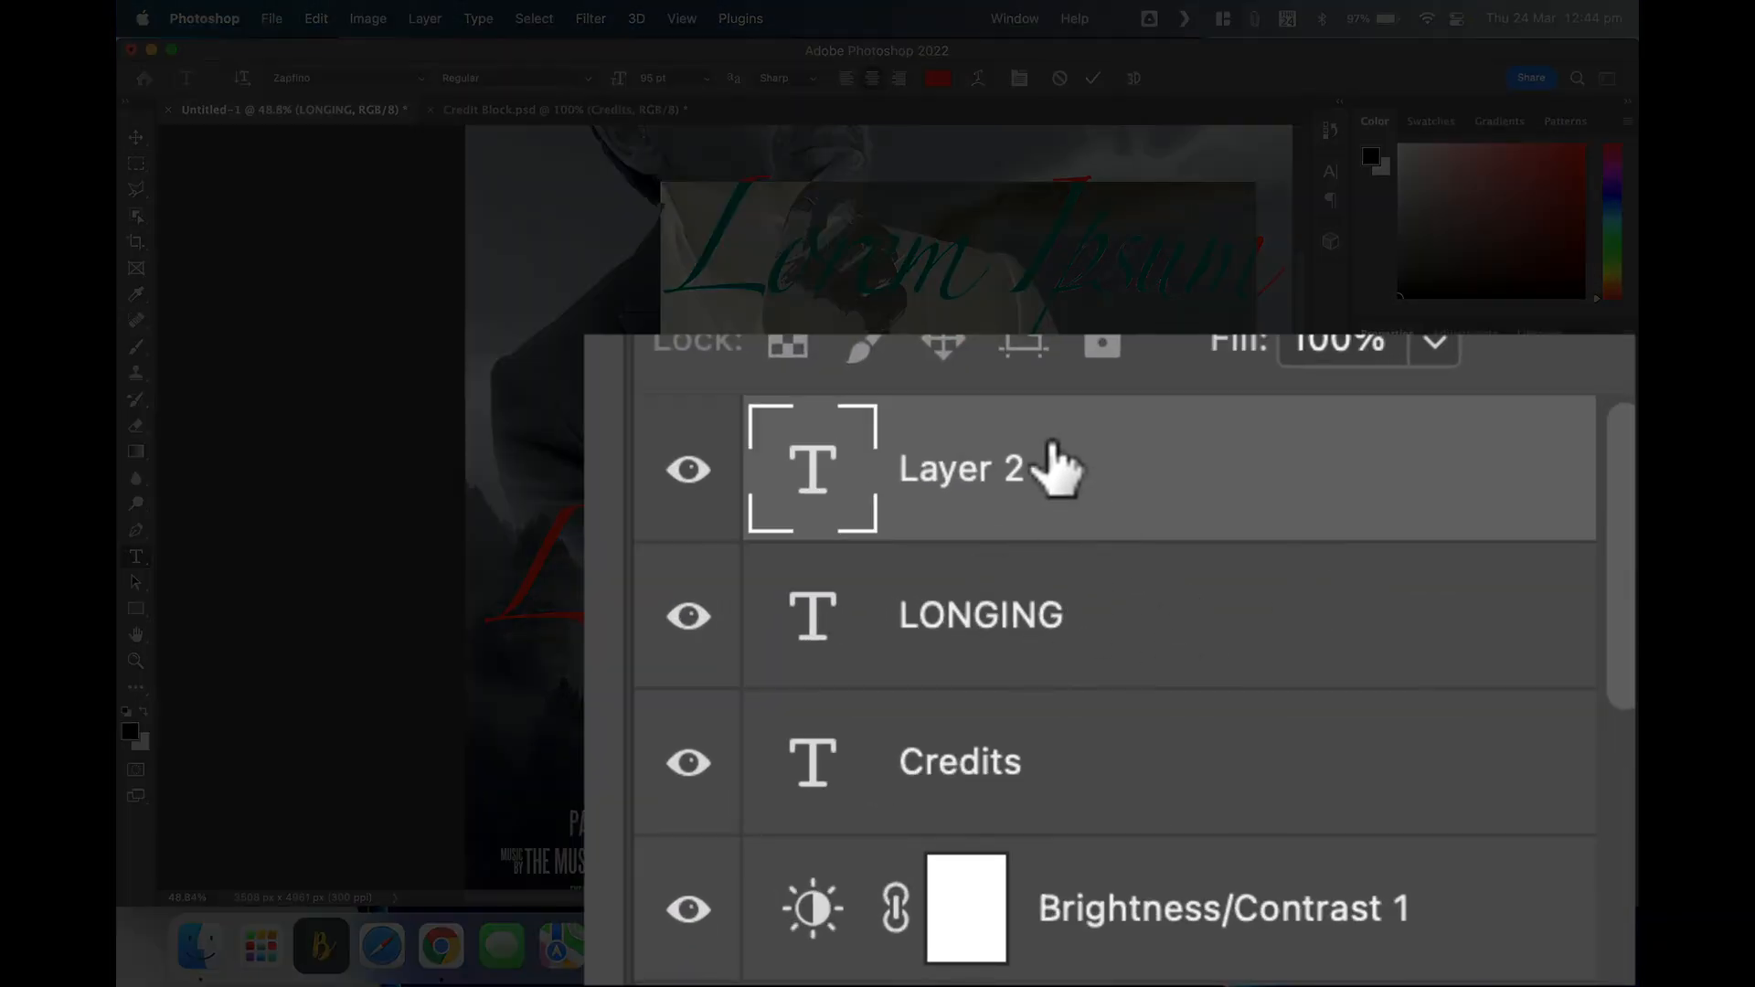
{"action": "left_click_drag", "start_coordinate": [1116, 498], "coordinate": [1606, 891]}
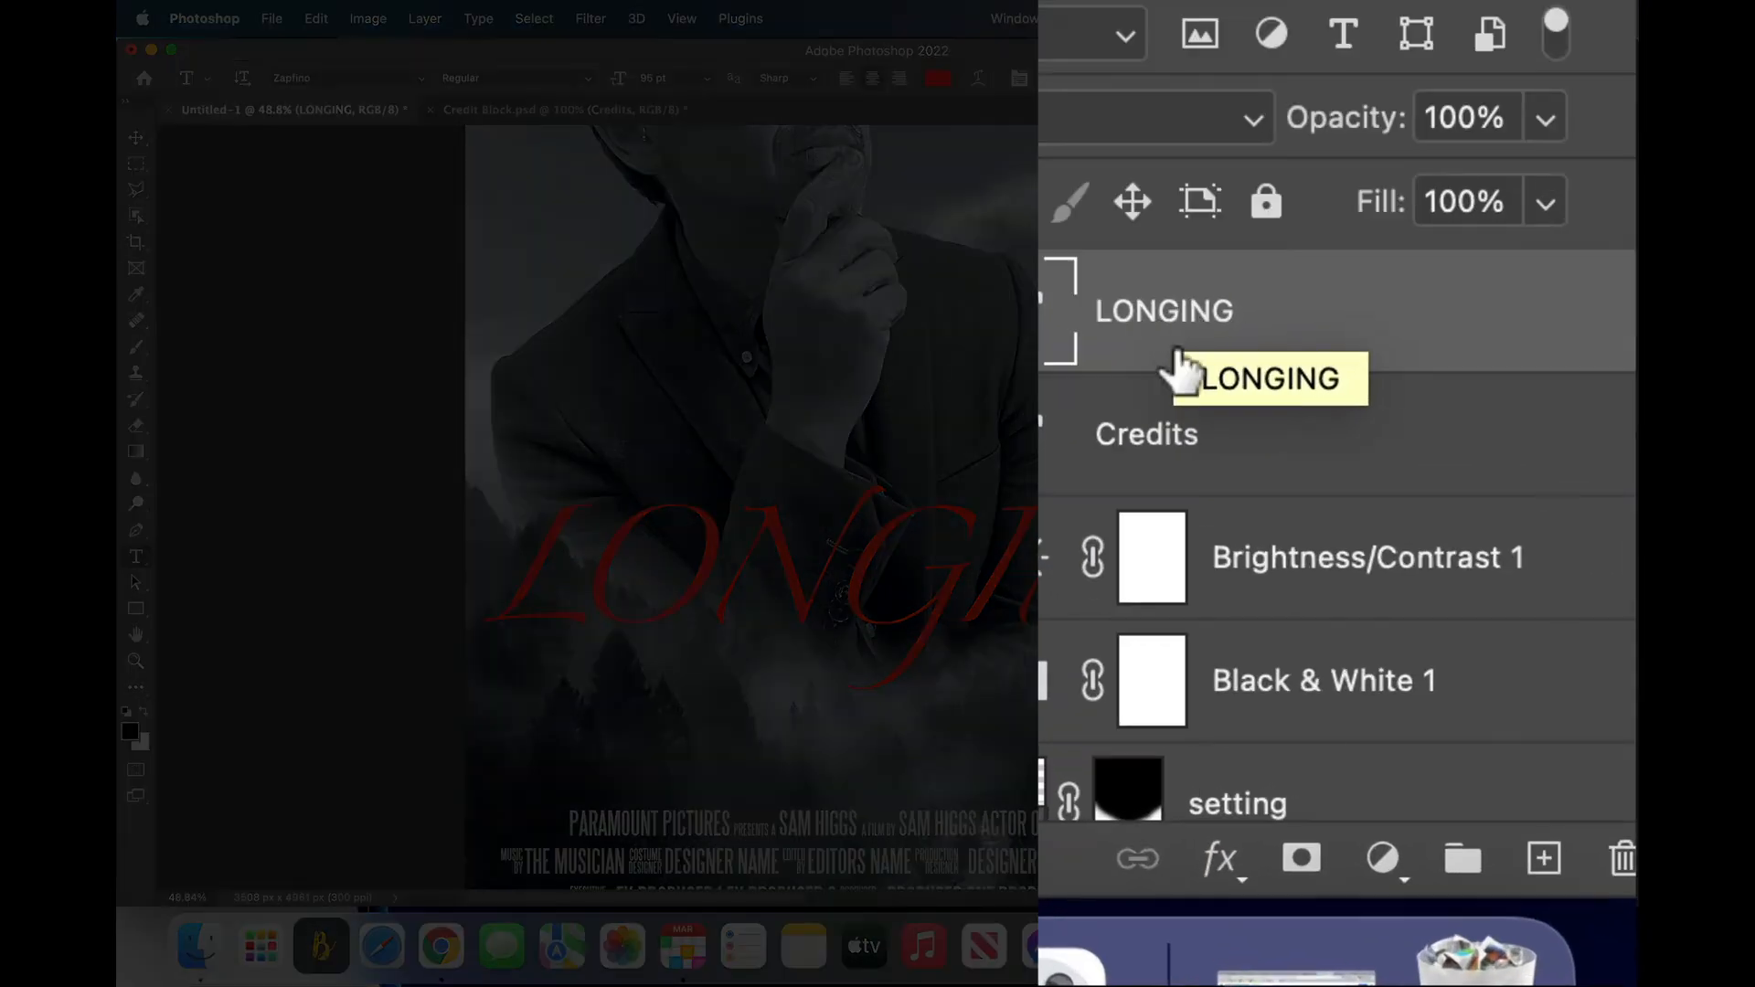
{"action": "left_click", "coordinate": [1225, 860]}
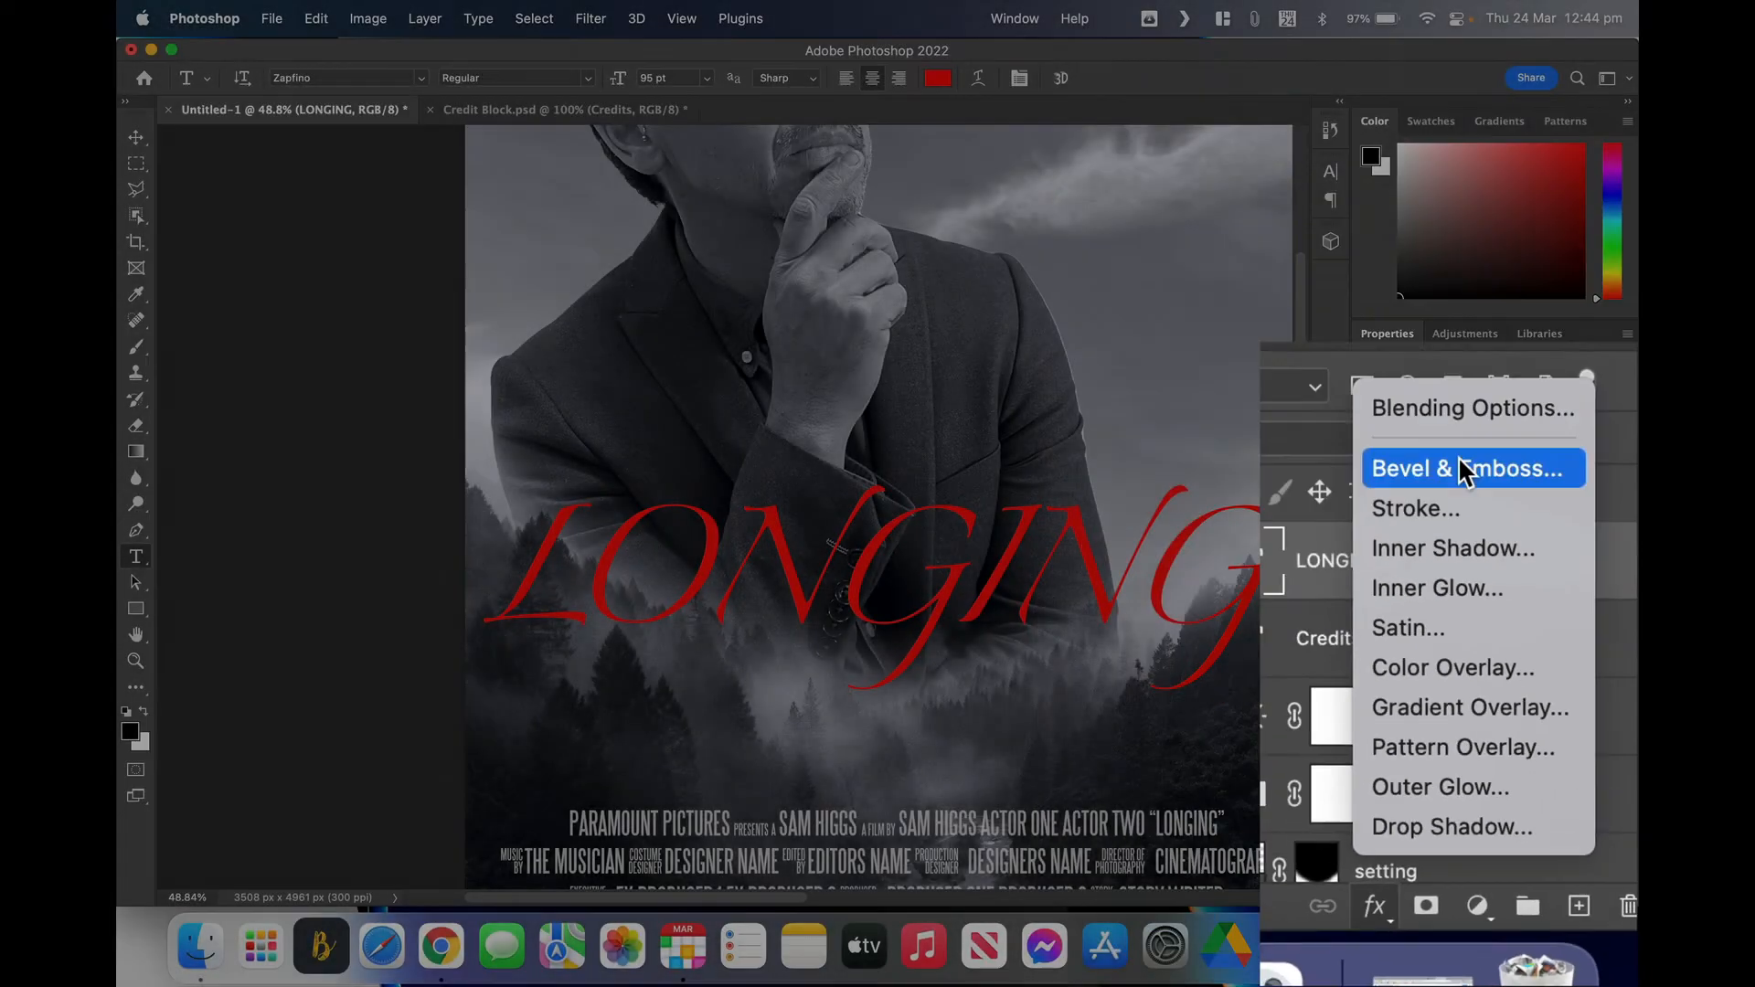
Step: Give LONGING a 220% depth Bevel & Emboss and a down-left Drop Shadow
{"action": "left_click", "coordinate": [1356, 165]}
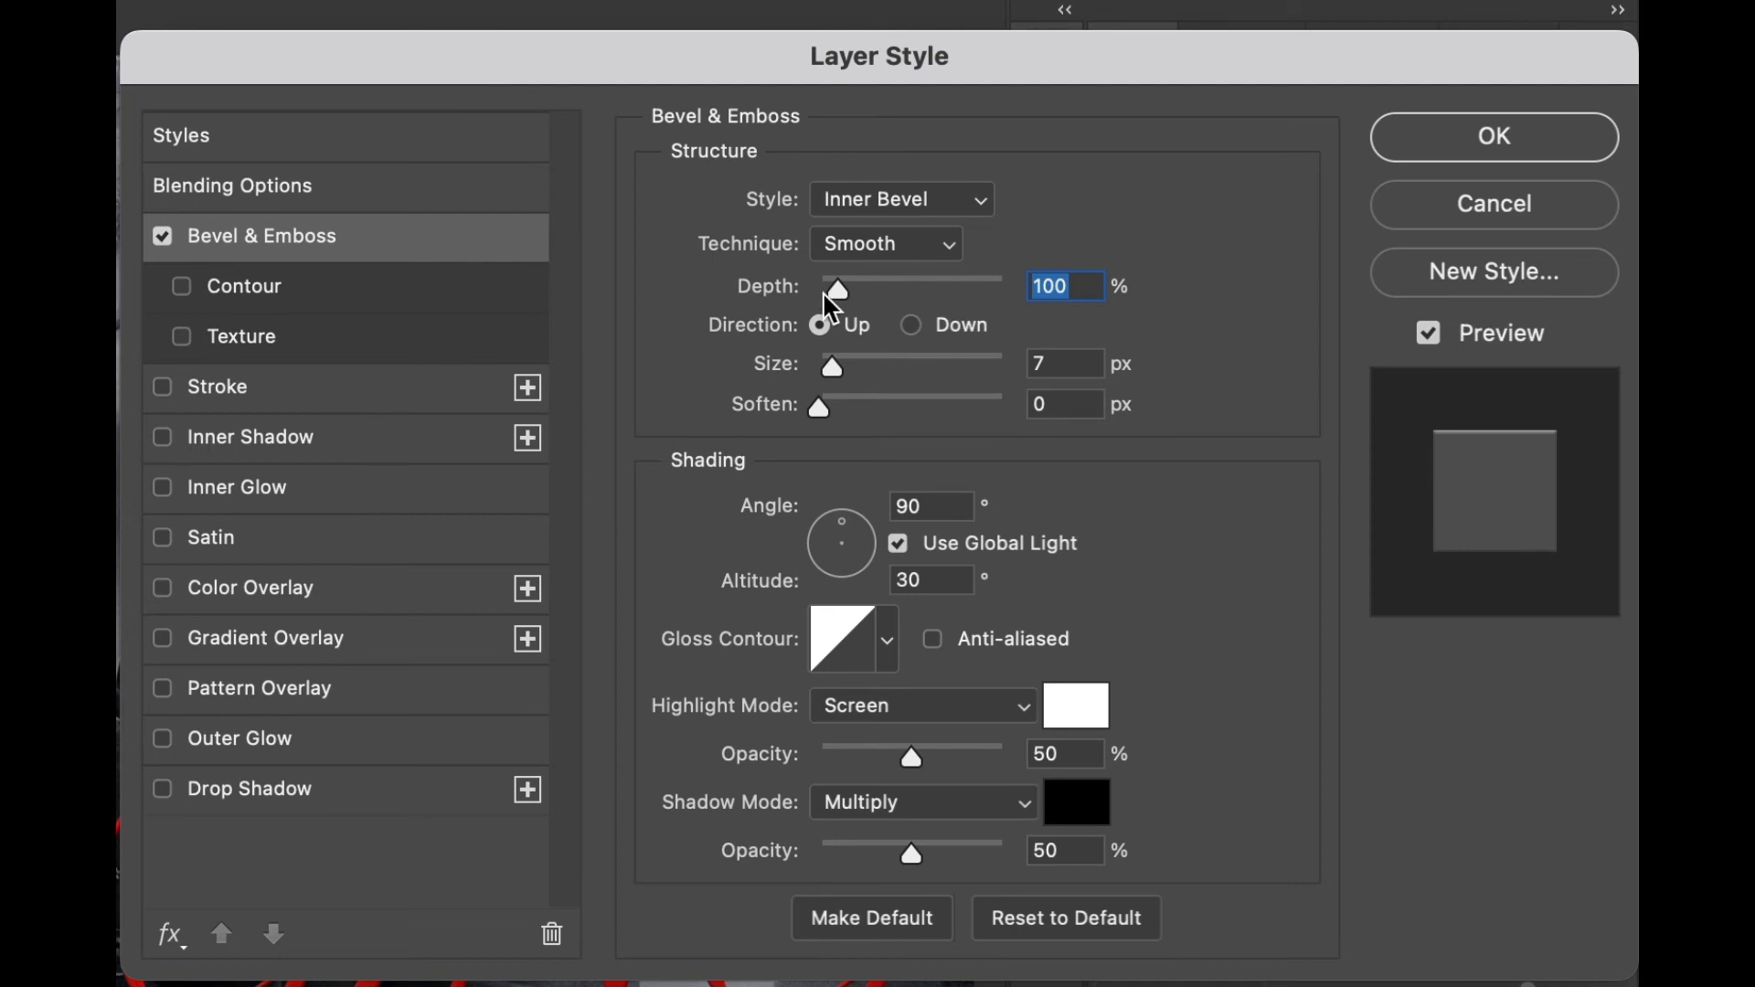
{"action": "mouse_move", "coordinate": [837, 291]}
{"action": "left_mouse_down"}
{"action": "mouse_move", "coordinate": [903, 292]}
{"action": "mouse_move", "coordinate": [863, 299]}
{"action": "left_mouse_up"}
{"action": "left_click", "coordinate": [162, 789]}
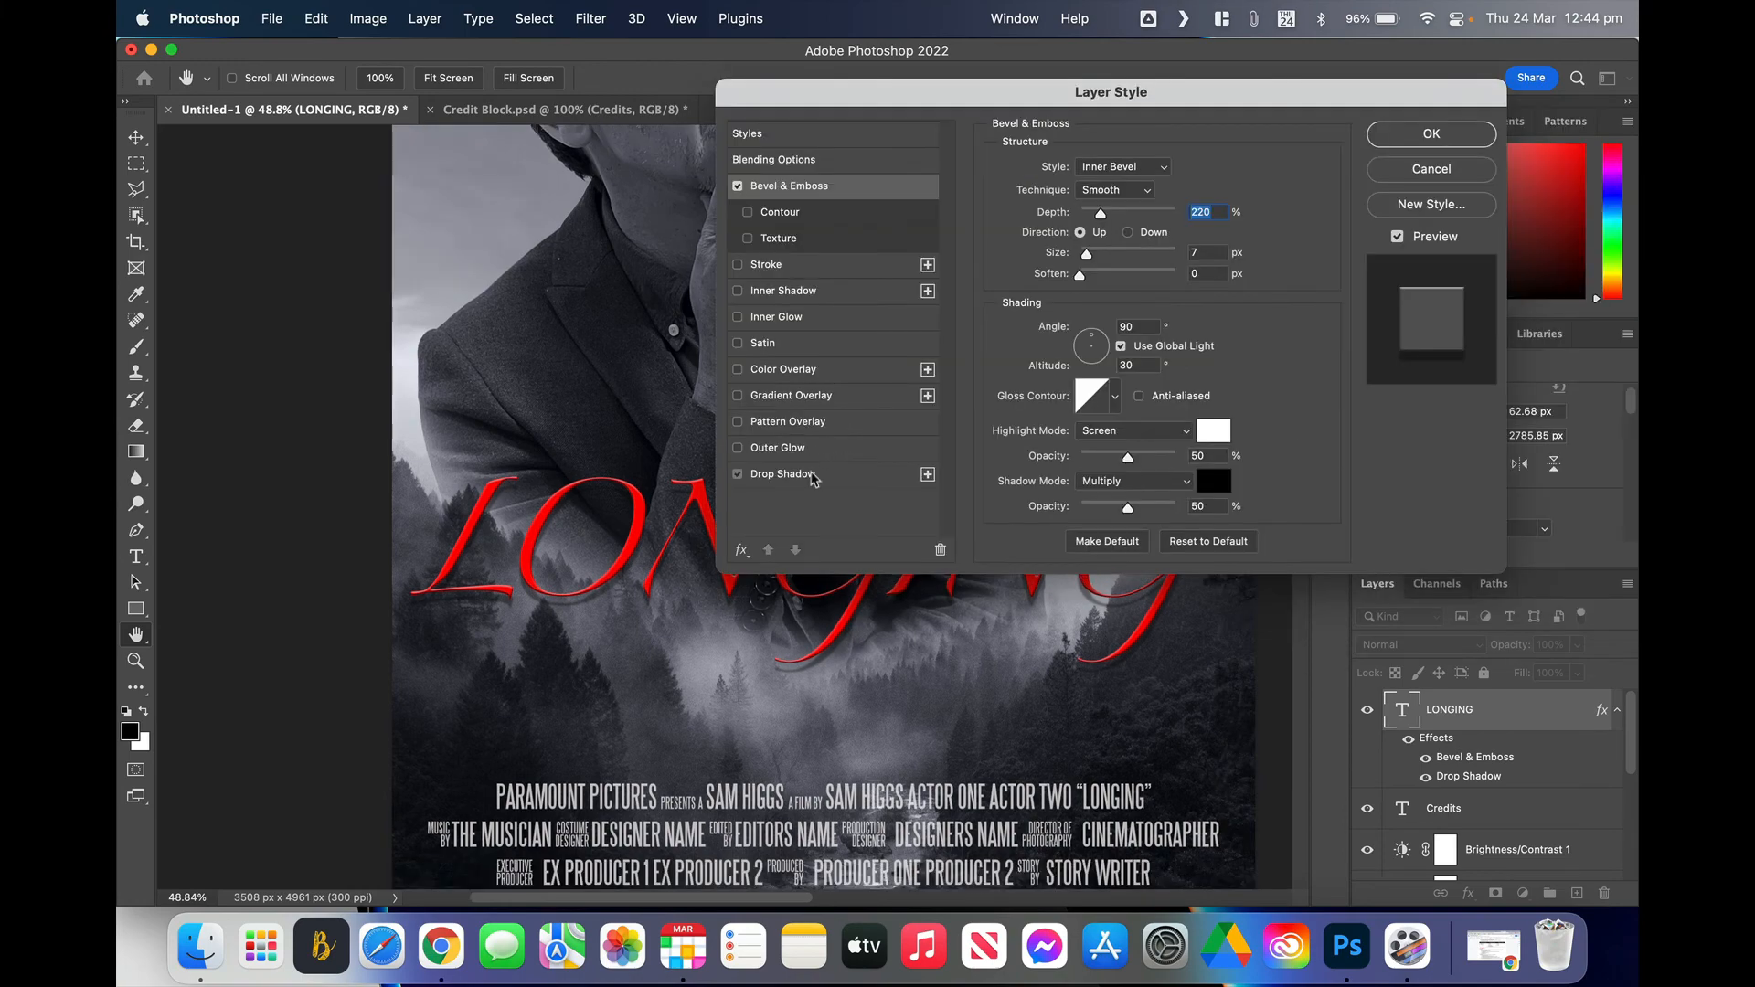
{"action": "left_click", "coordinate": [812, 475]}
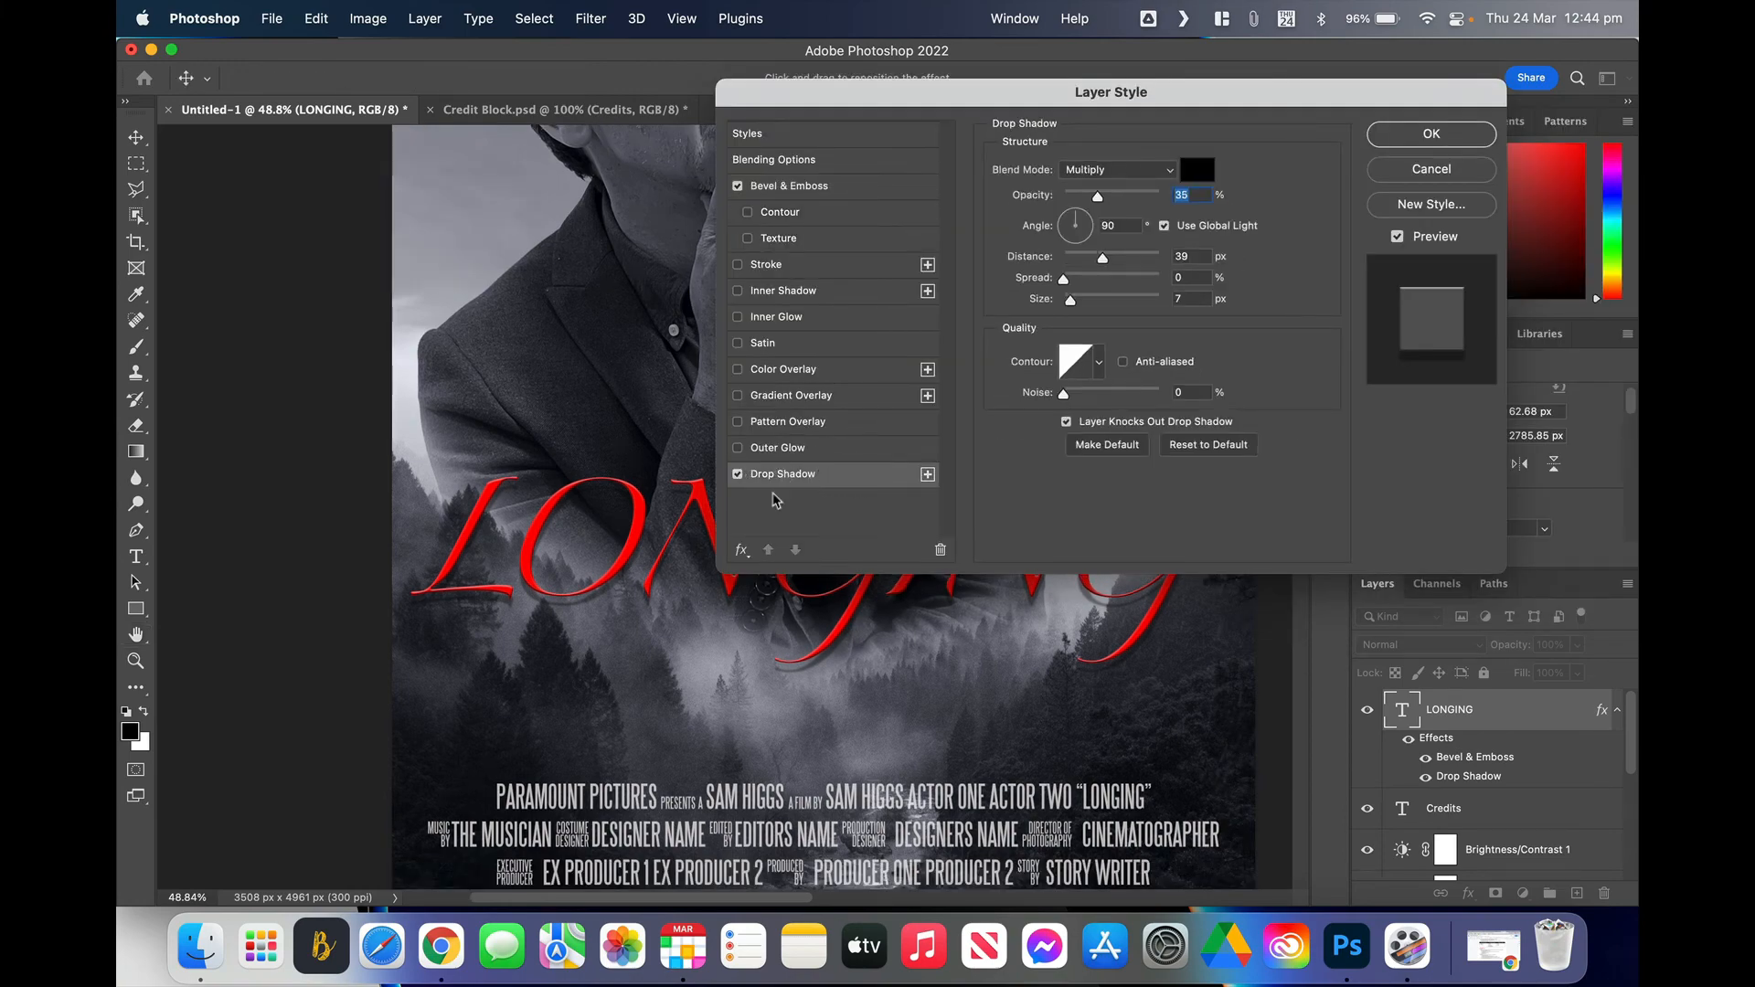
{"action": "left_click_drag", "start_coordinate": [625, 574], "coordinate": [605, 573]}
{"action": "left_click", "coordinate": [1432, 138]}
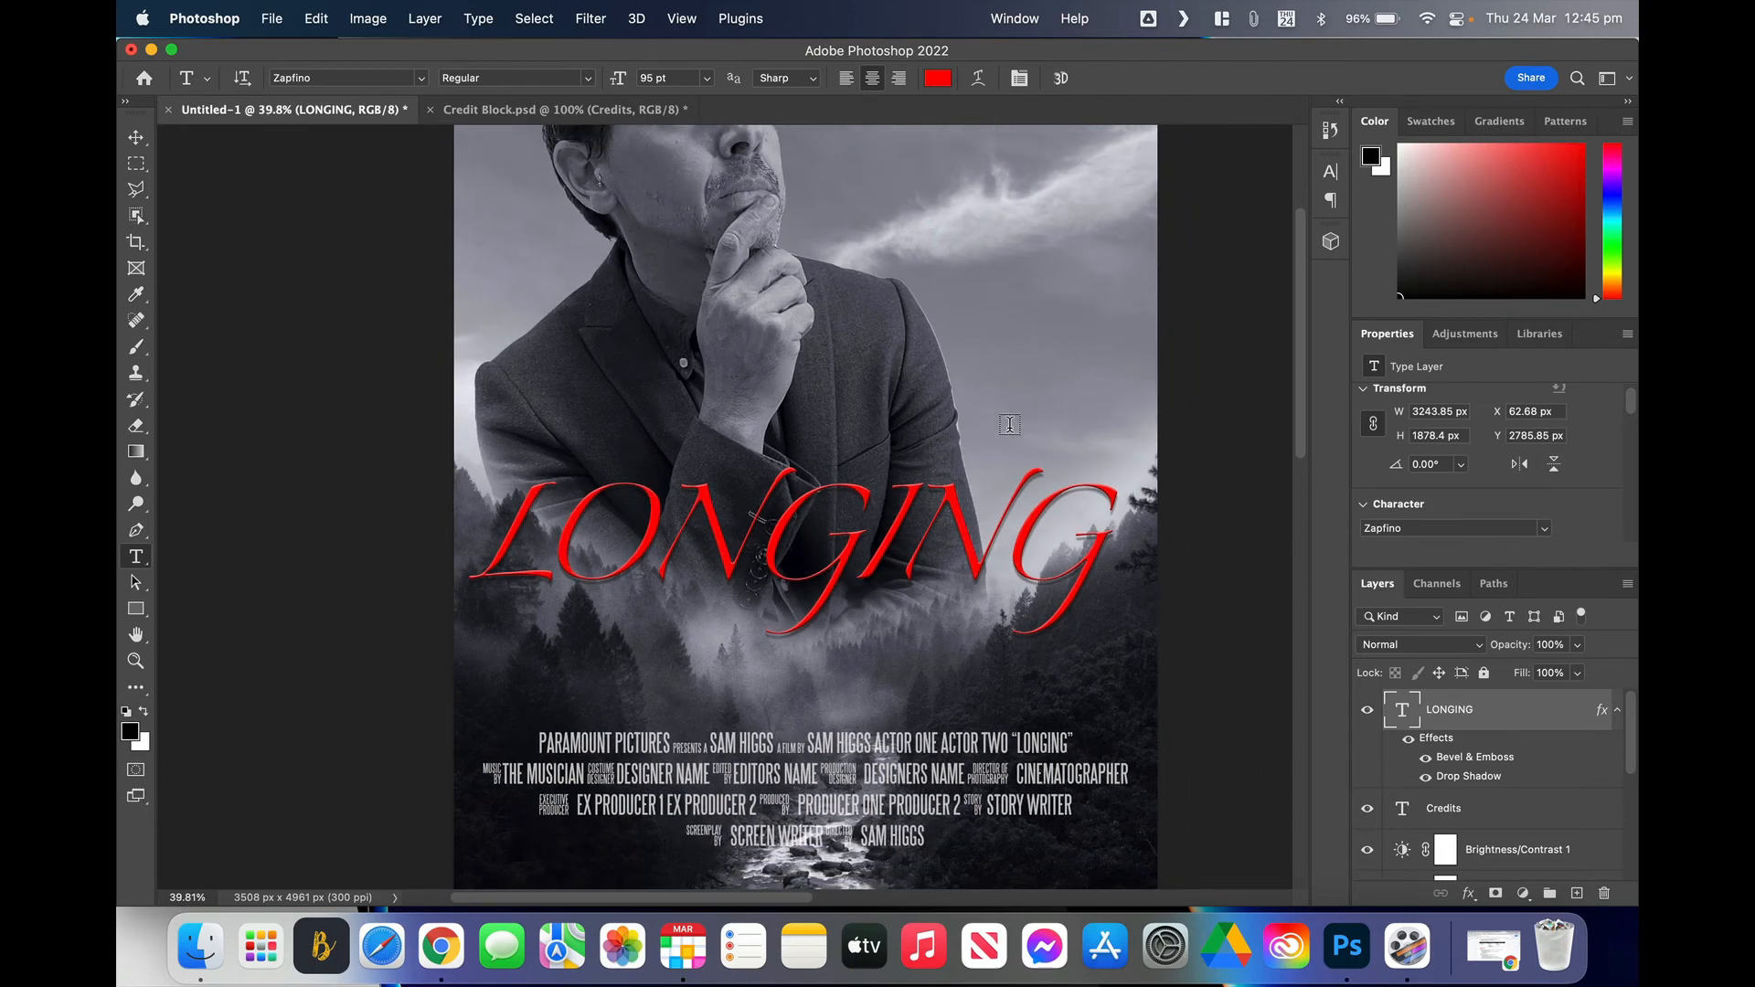
Step: Position the new text and centre the white tagline above the LONGING title
{"action": "scroll", "coordinate": [1010, 424], "scroll_direction": "down", "scroll_amount": 3}
{"action": "scroll", "coordinate": [1009, 424], "scroll_direction": "up", "scroll_amount": 3}
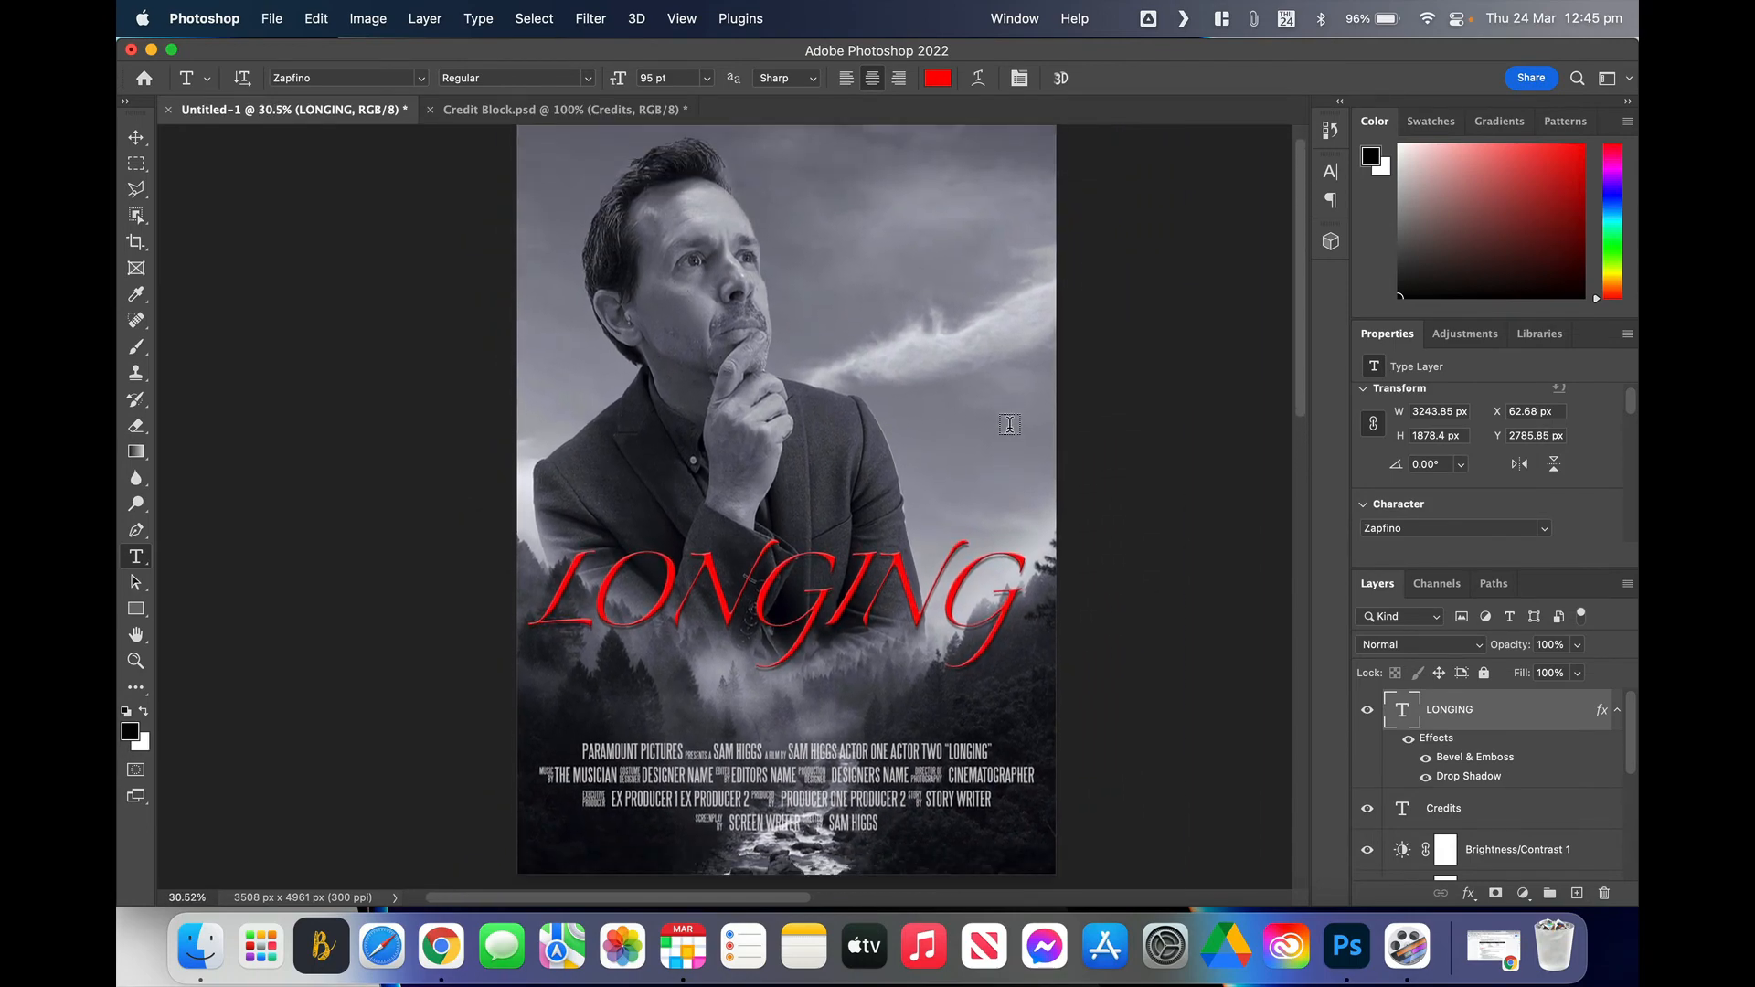
{"action": "scroll", "coordinate": [1009, 424], "scroll_direction": "down", "scroll_amount": 1}
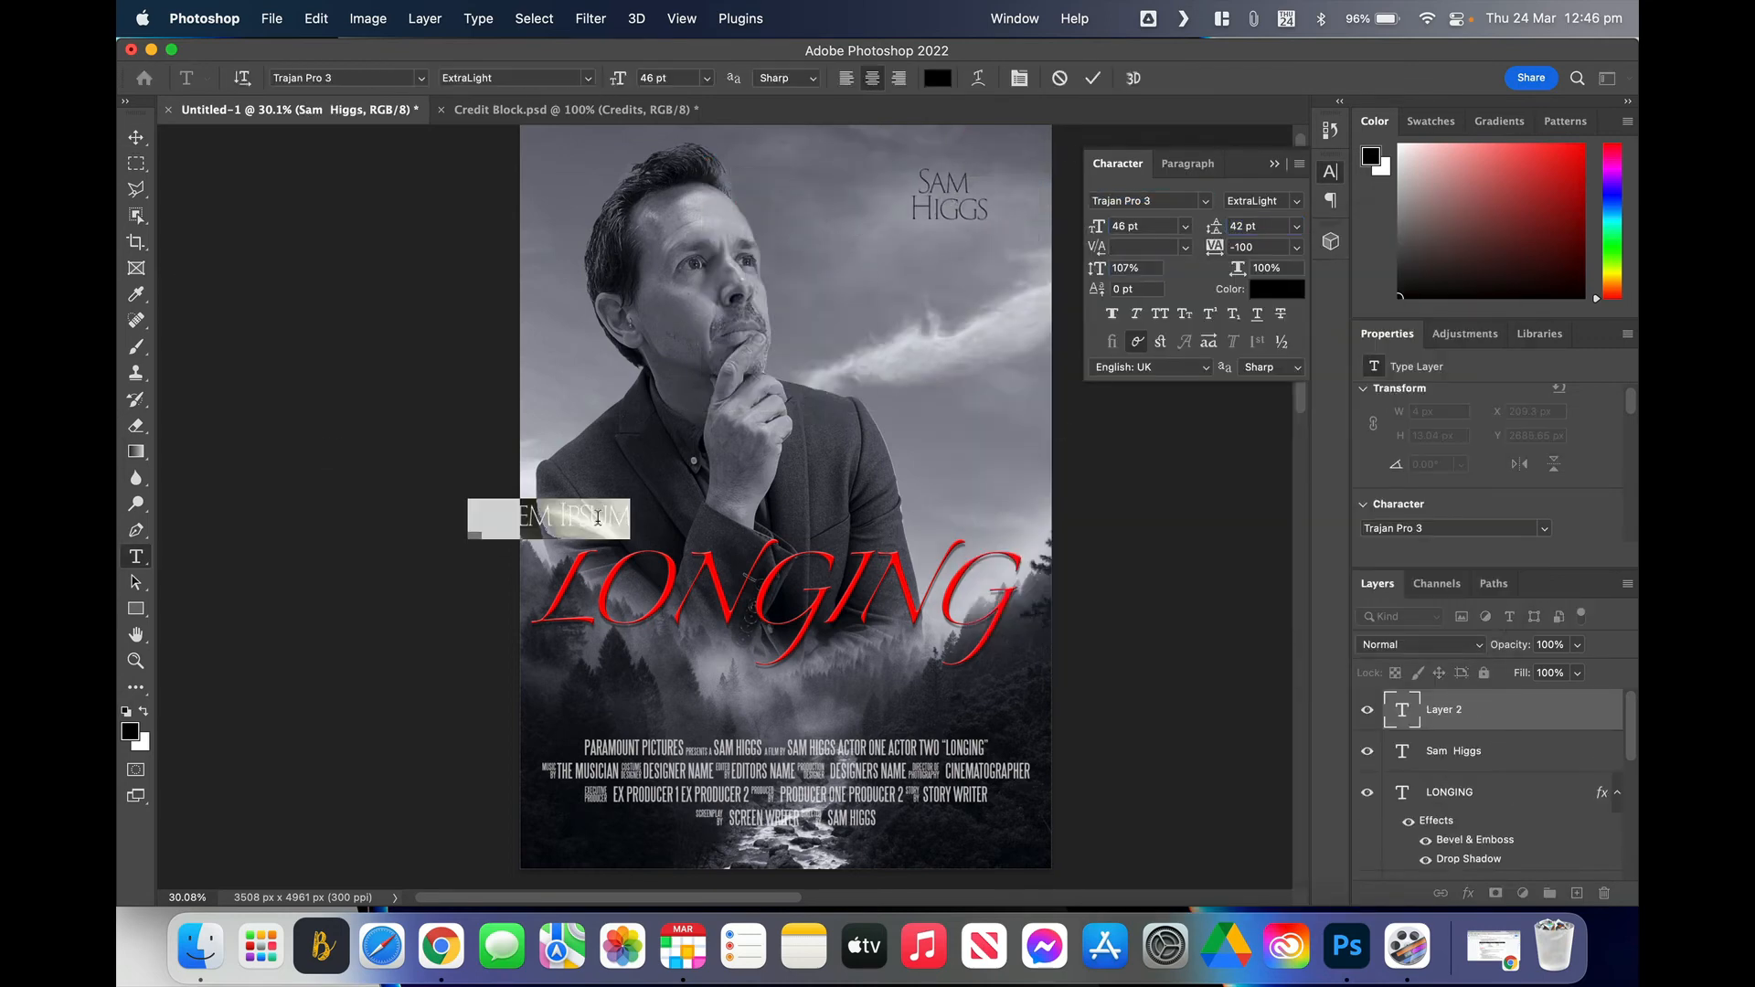
{"action": "left_click_drag", "start_coordinate": [563, 462], "coordinate": [768, 537]}
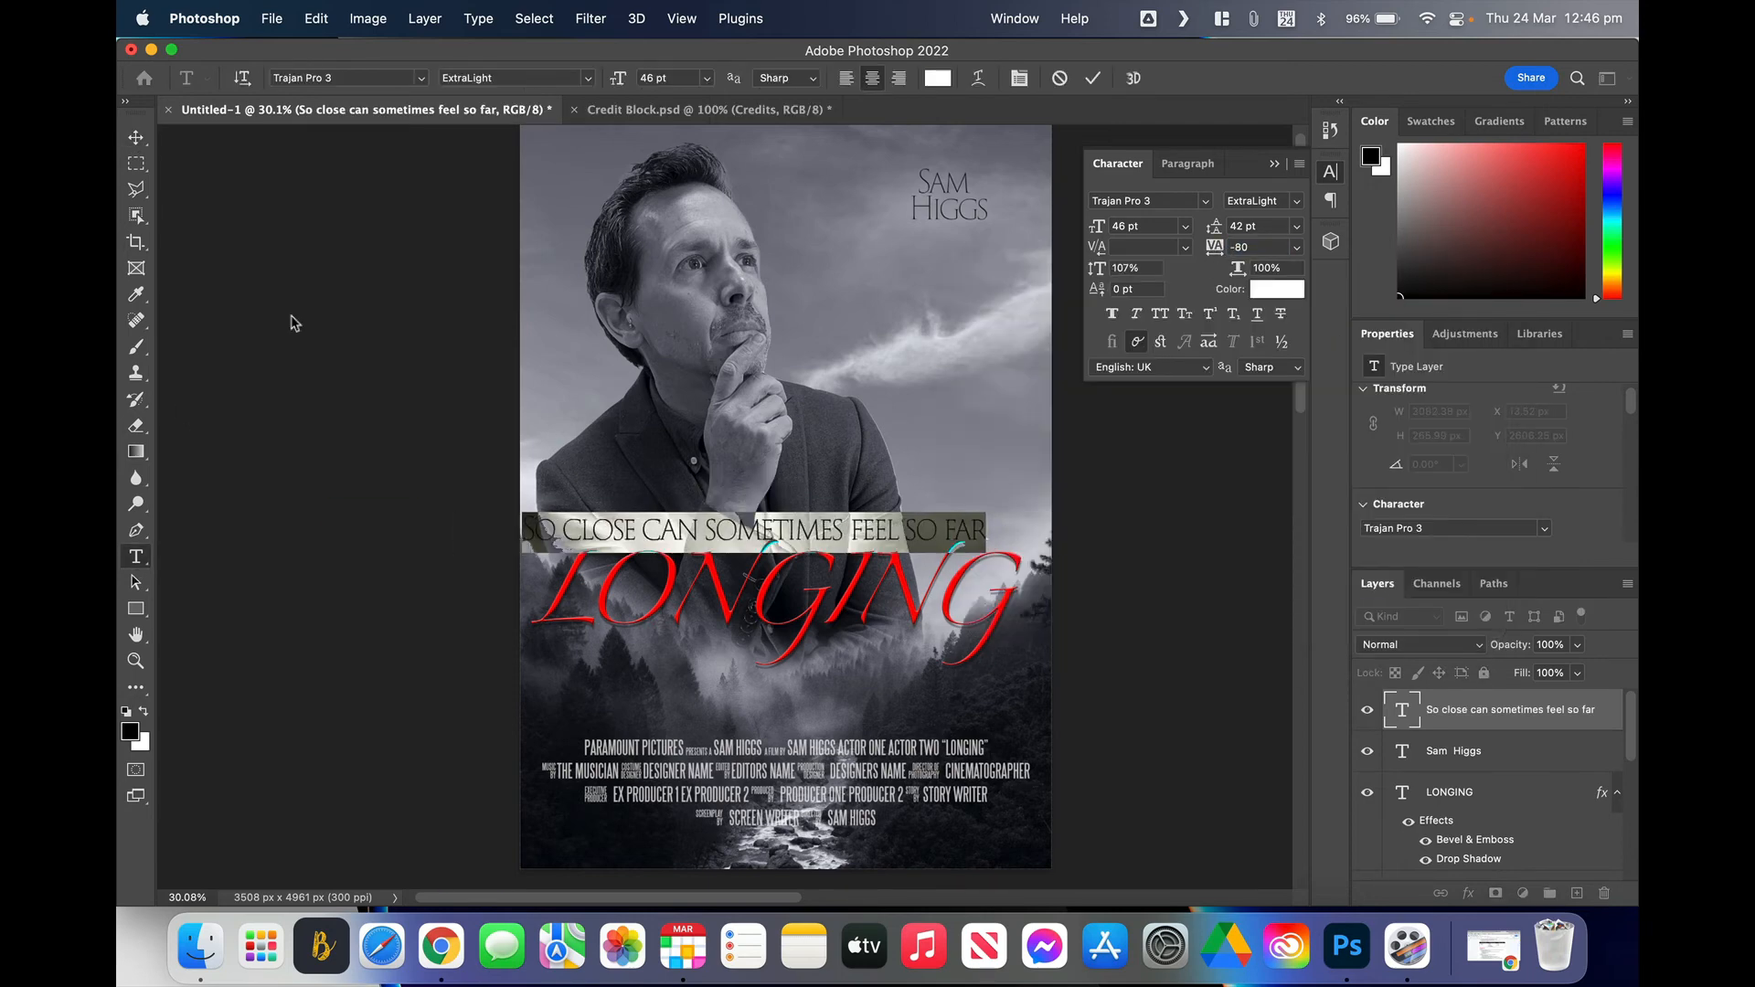
{"action": "left_click_drag", "start_coordinate": [705, 535], "coordinate": [762, 535]}
Step: Centre SUMMER 2023 at the poster's bottom and set it to 41 pt
{"action": "left_click_drag", "start_coordinate": [761, 535], "coordinate": [757, 535]}
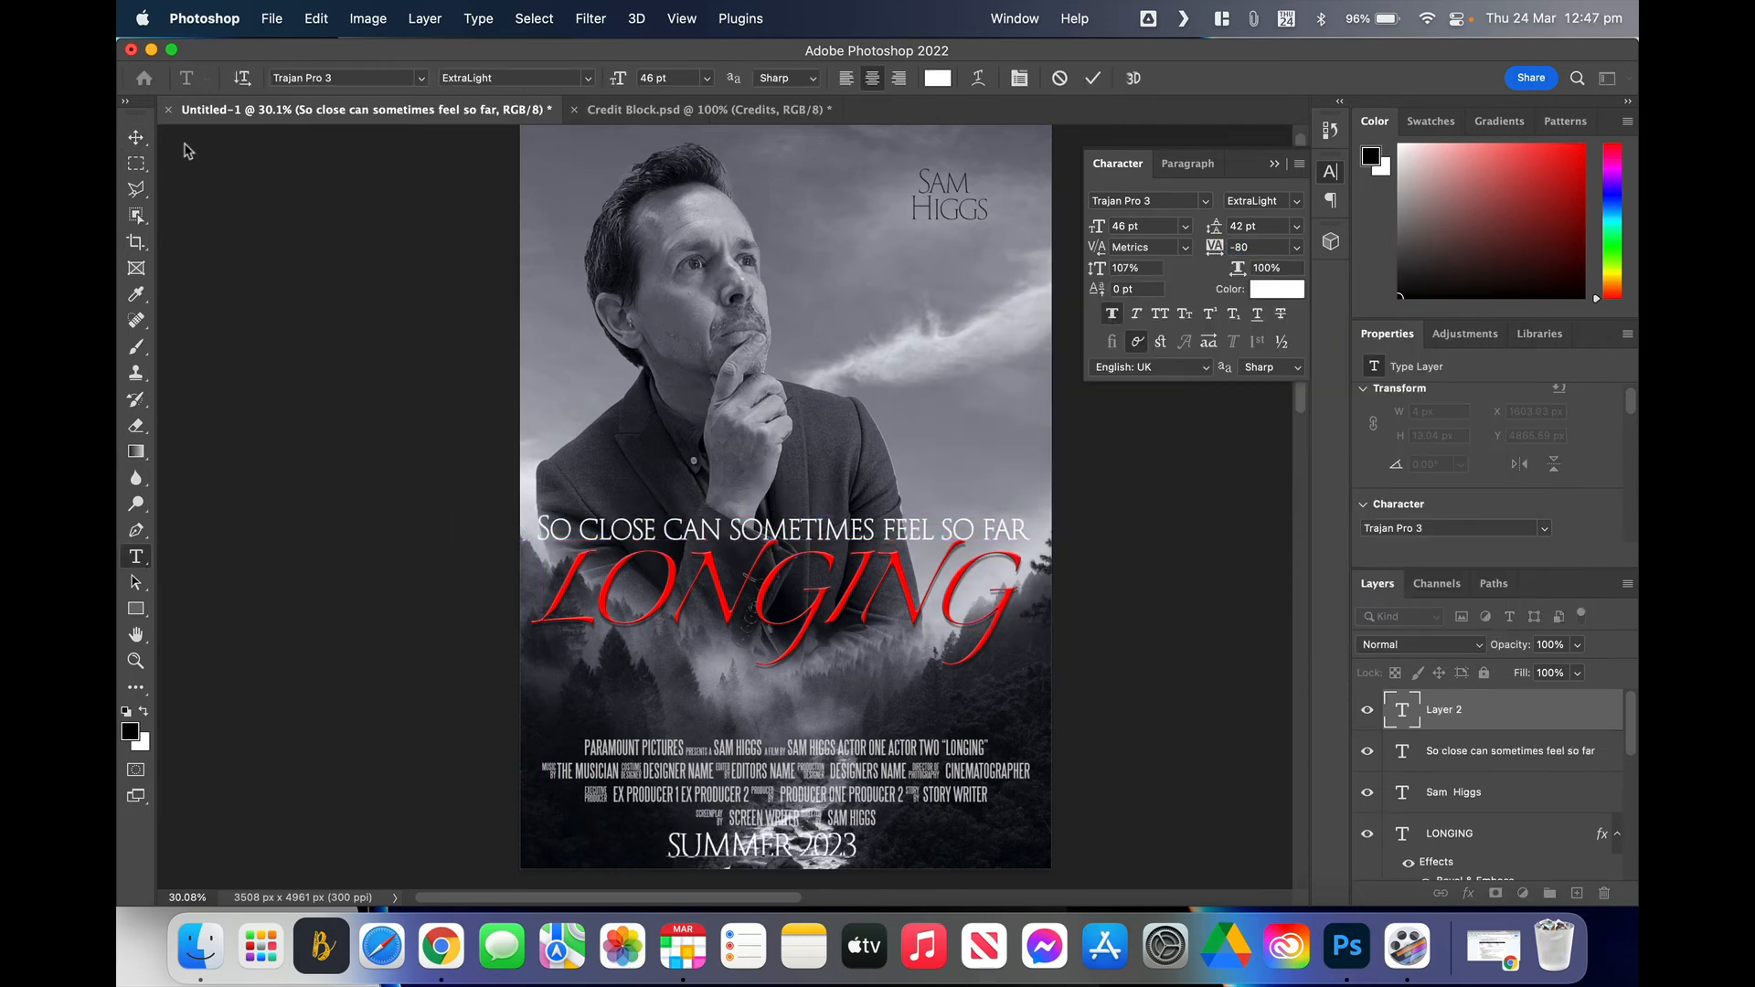
{"action": "left_click_drag", "start_coordinate": [786, 846], "coordinate": [786, 843]}
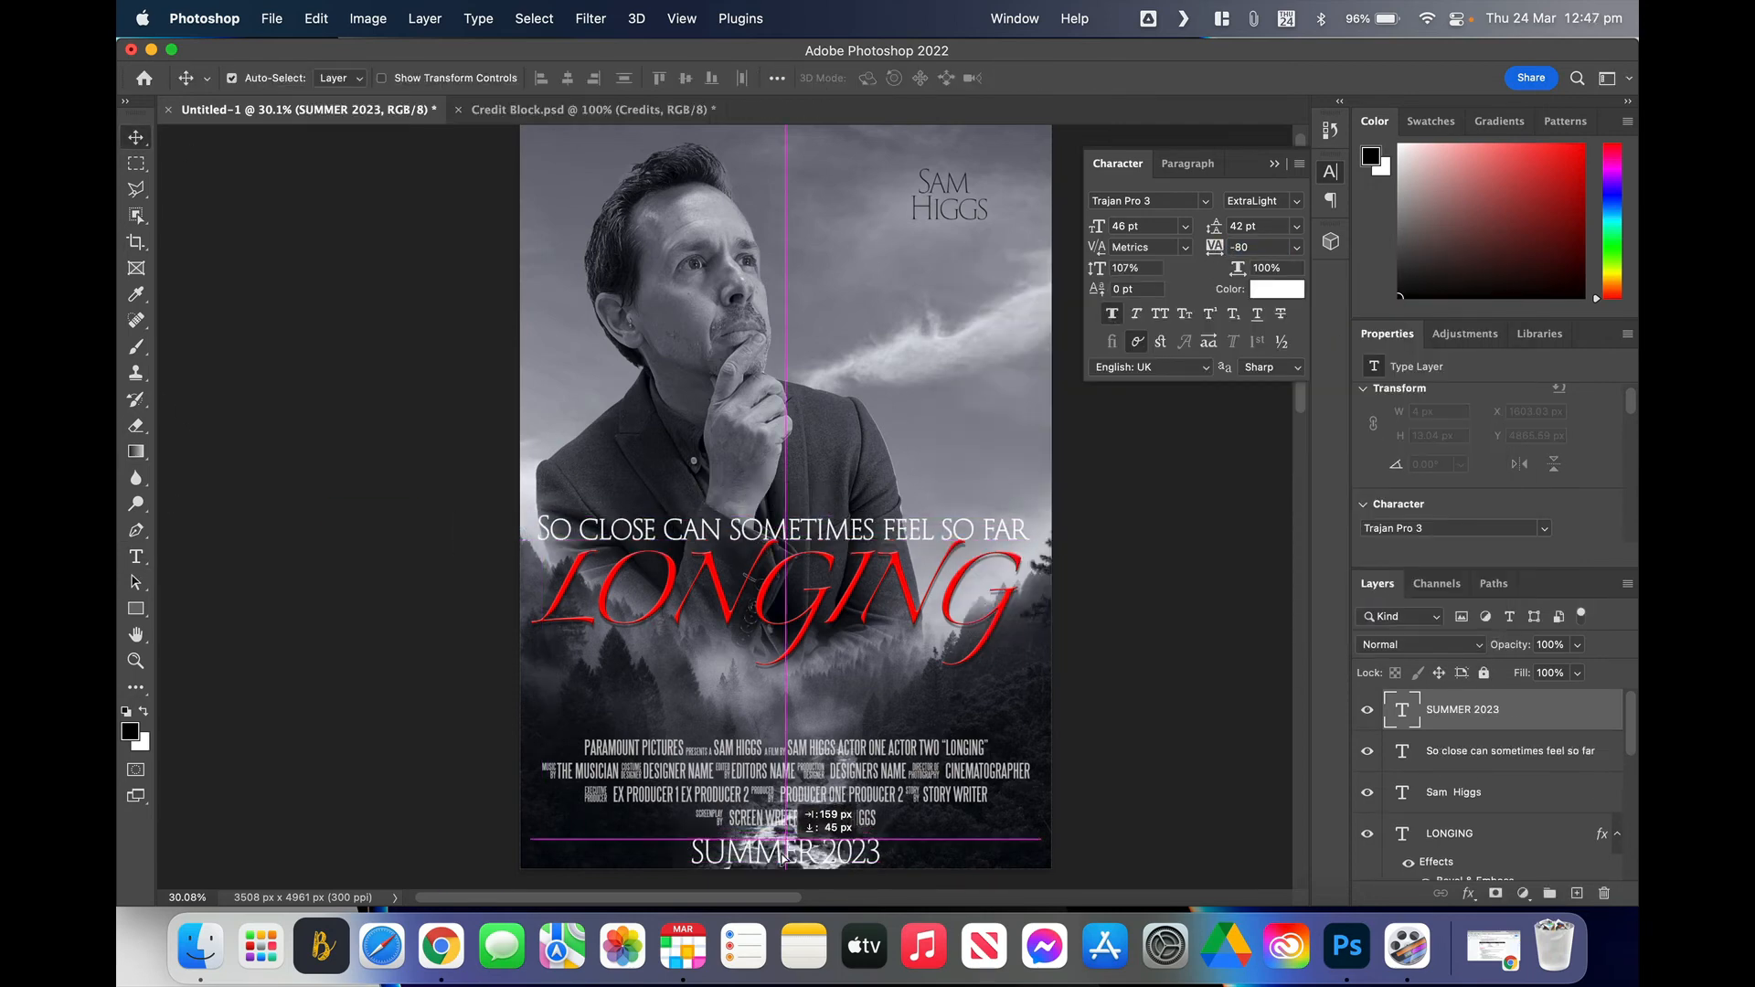
{"action": "left_click", "coordinate": [418, 321]}
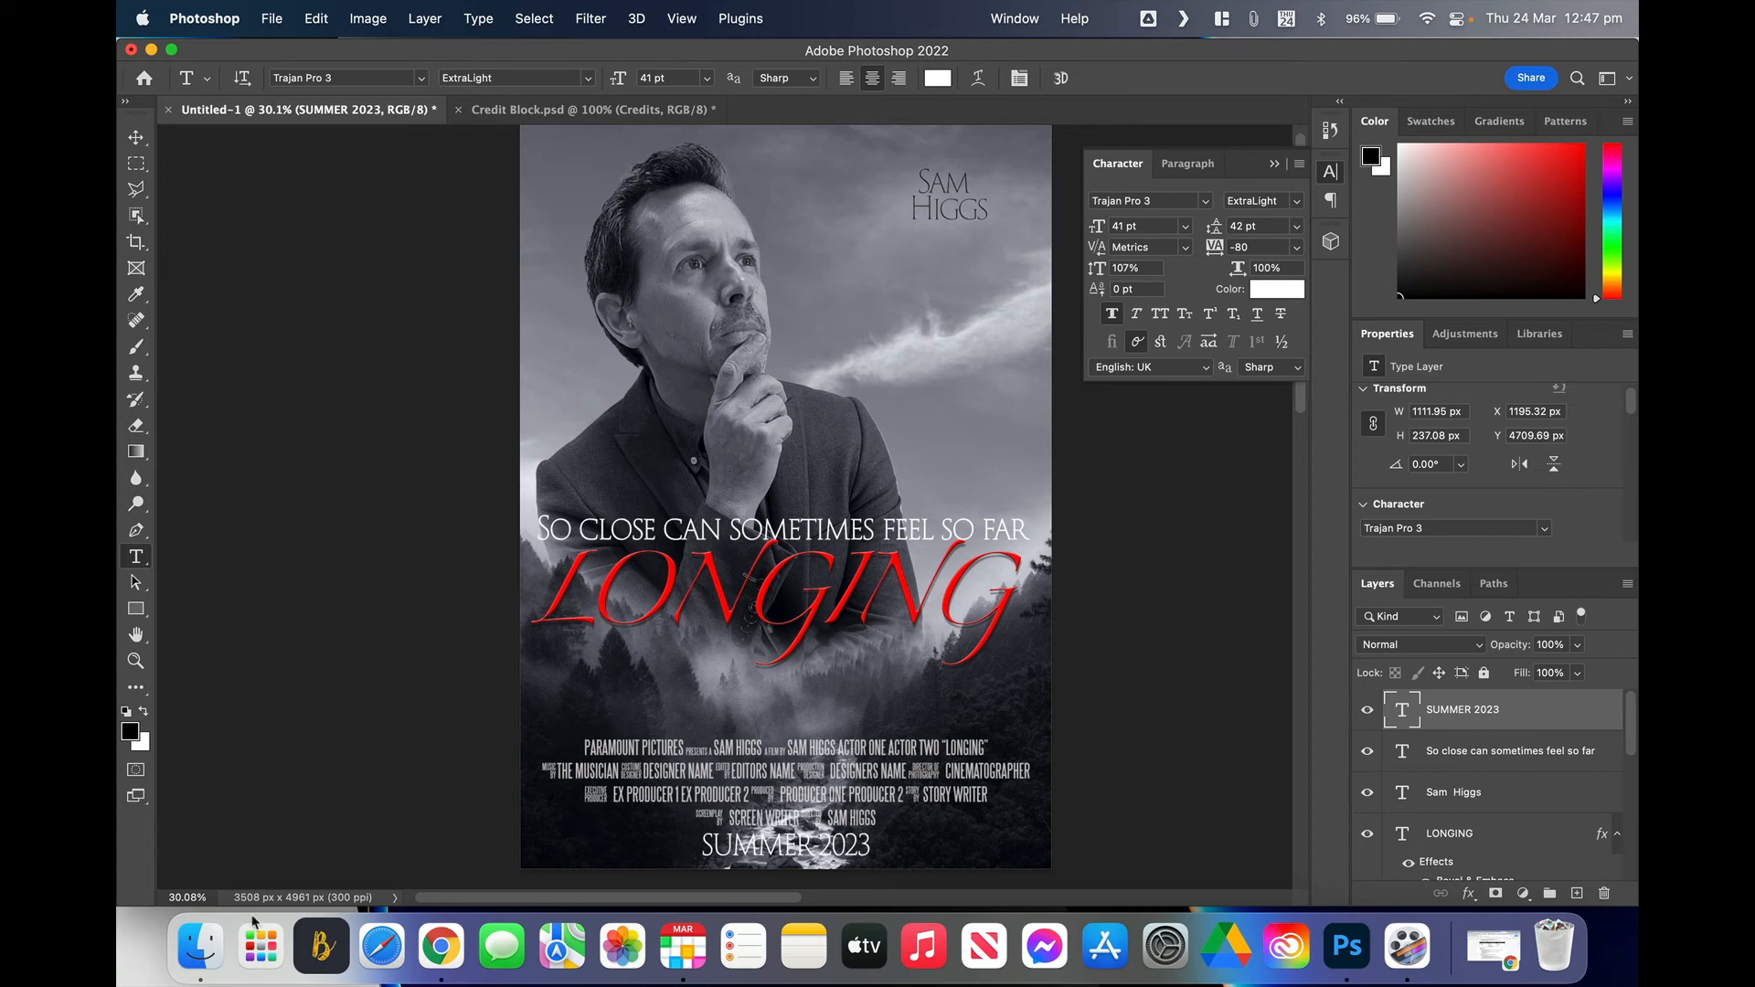
{"action": "left_click", "coordinate": [201, 935]}
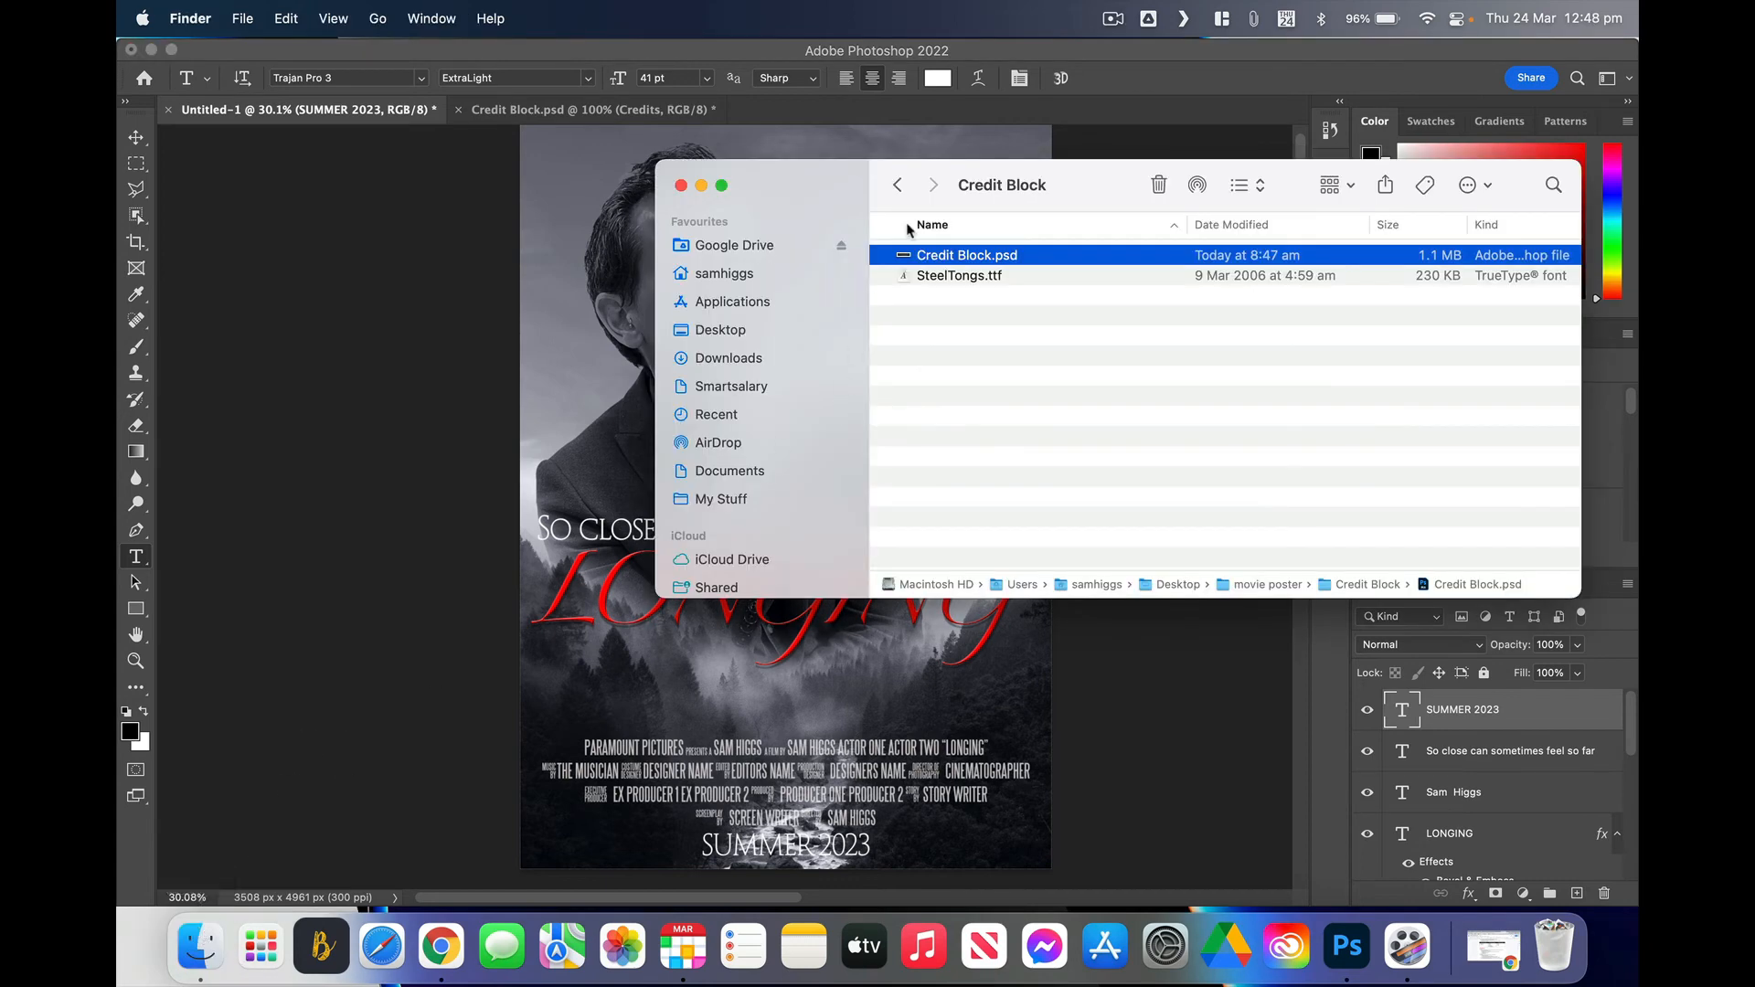
Step: Place Paramount.png from the movie poster folder onto the canvas as a tiny logo
{"action": "left_click", "coordinate": [901, 186]}
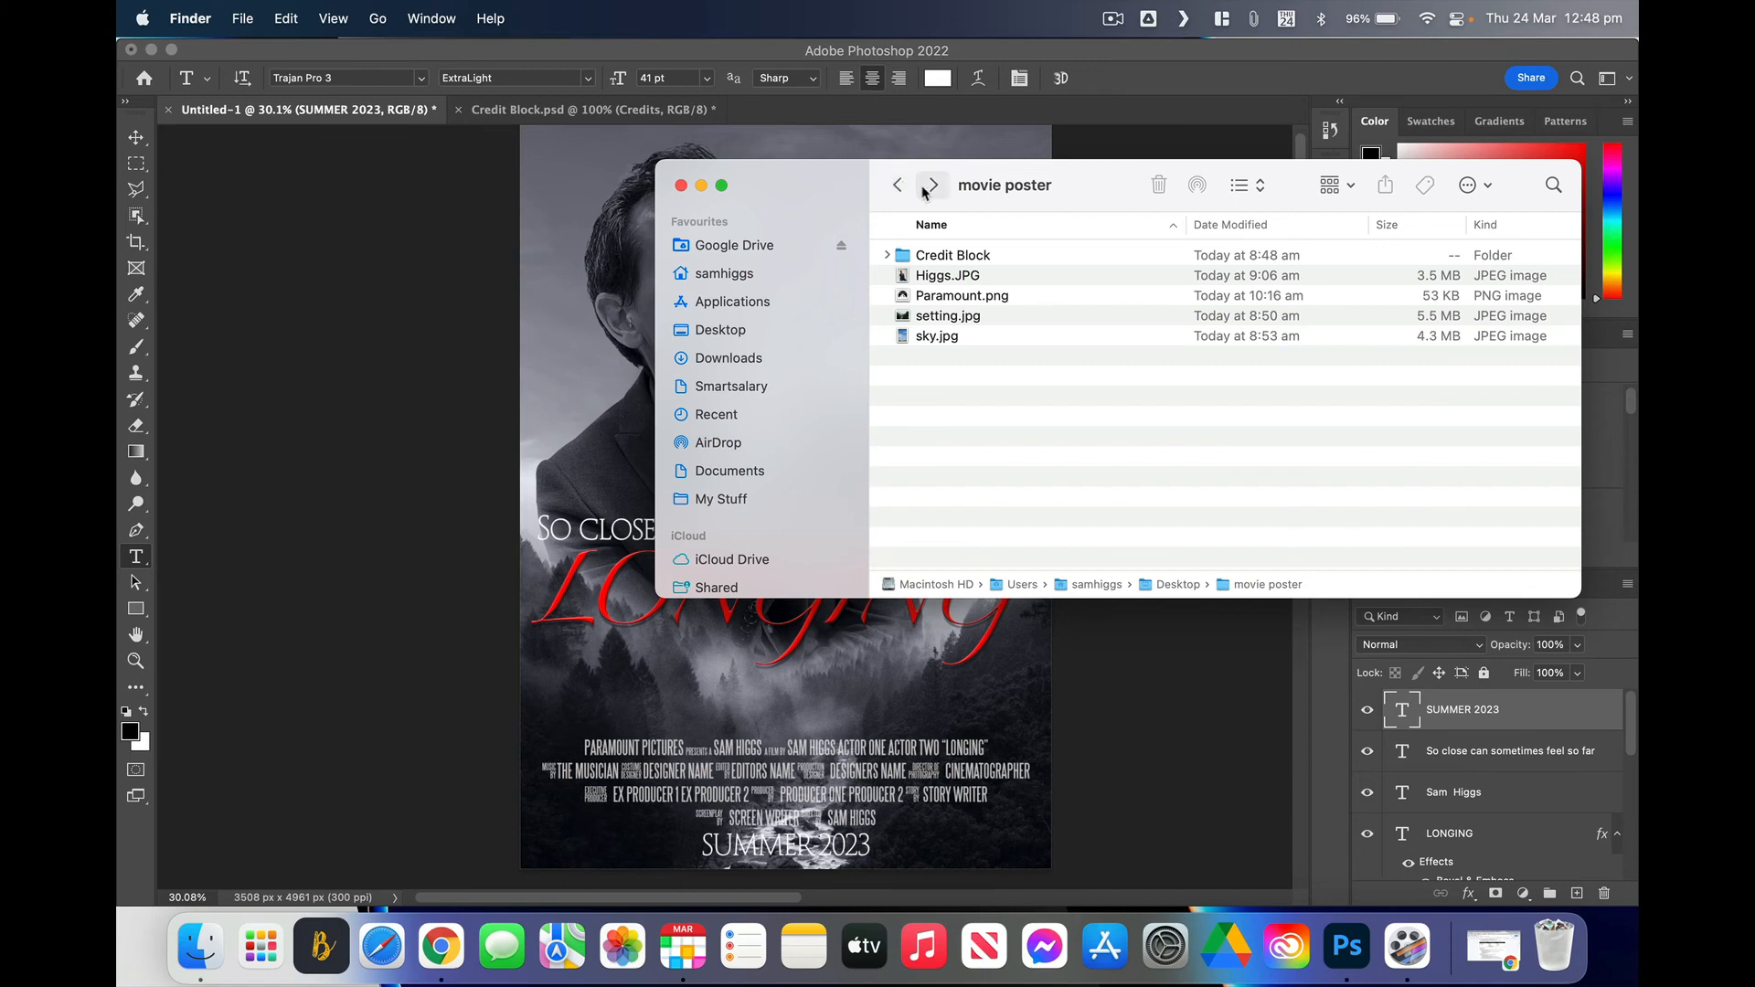
{"action": "left_click", "coordinate": [946, 297]}
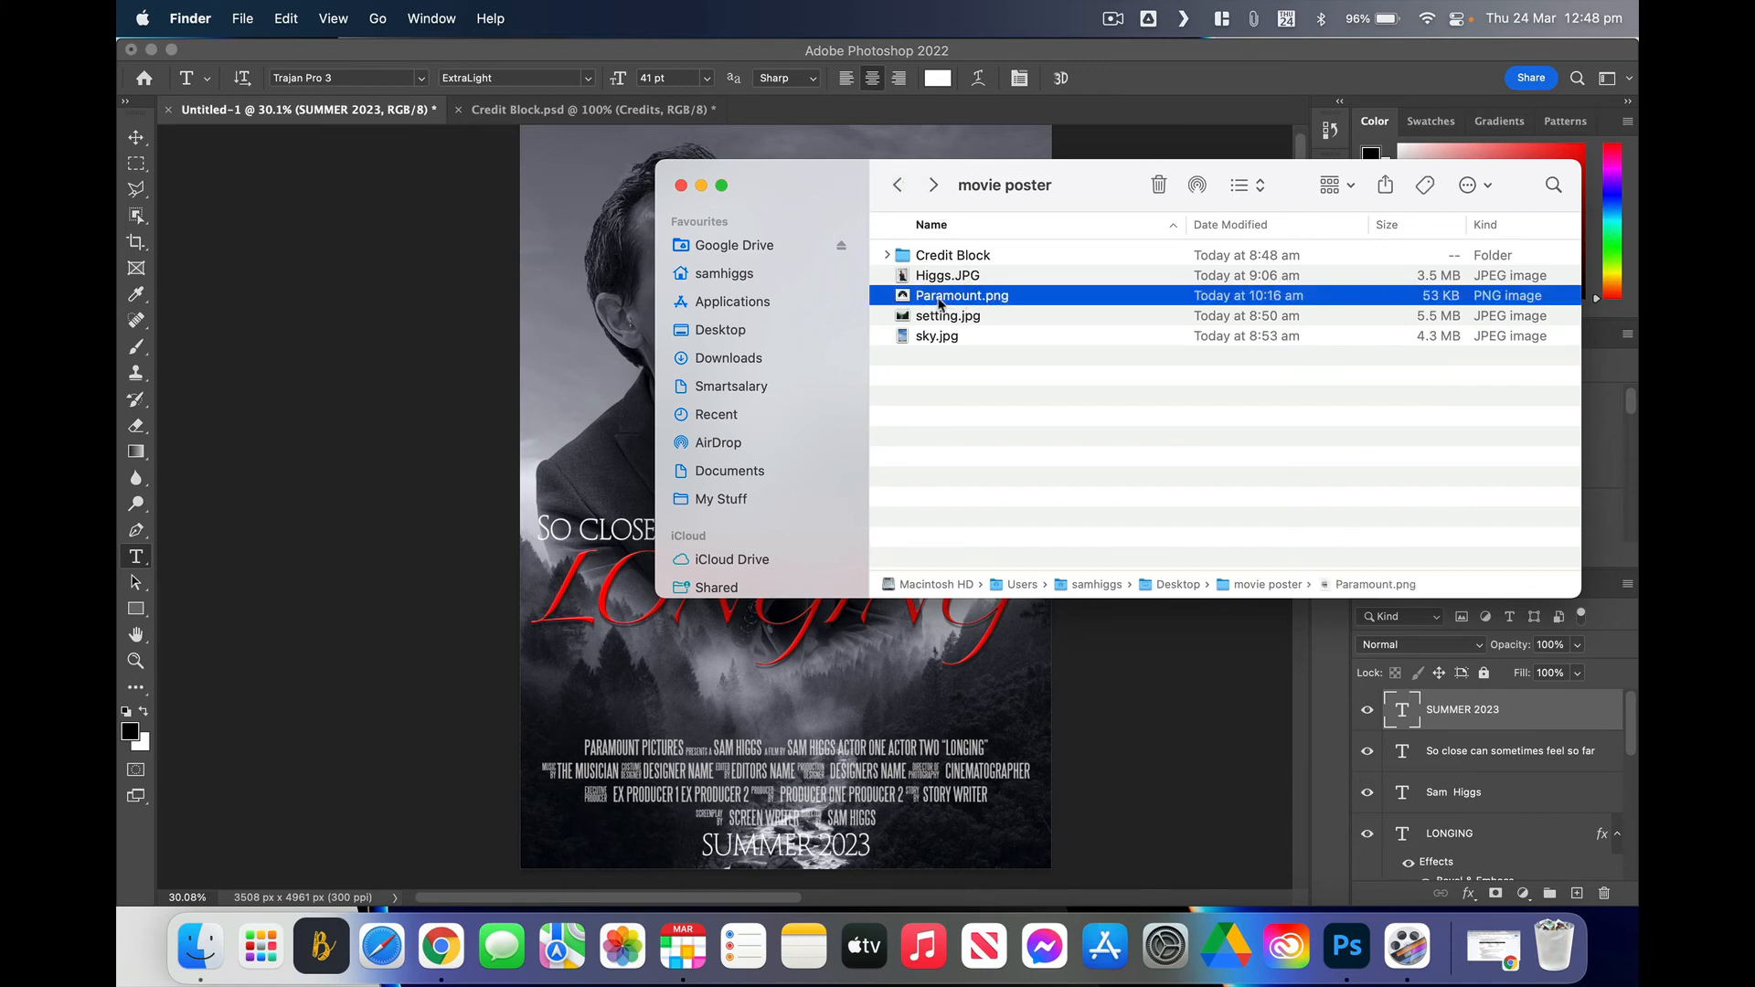
{"action": "left_click_drag", "start_coordinate": [933, 301], "coordinate": [612, 425]}
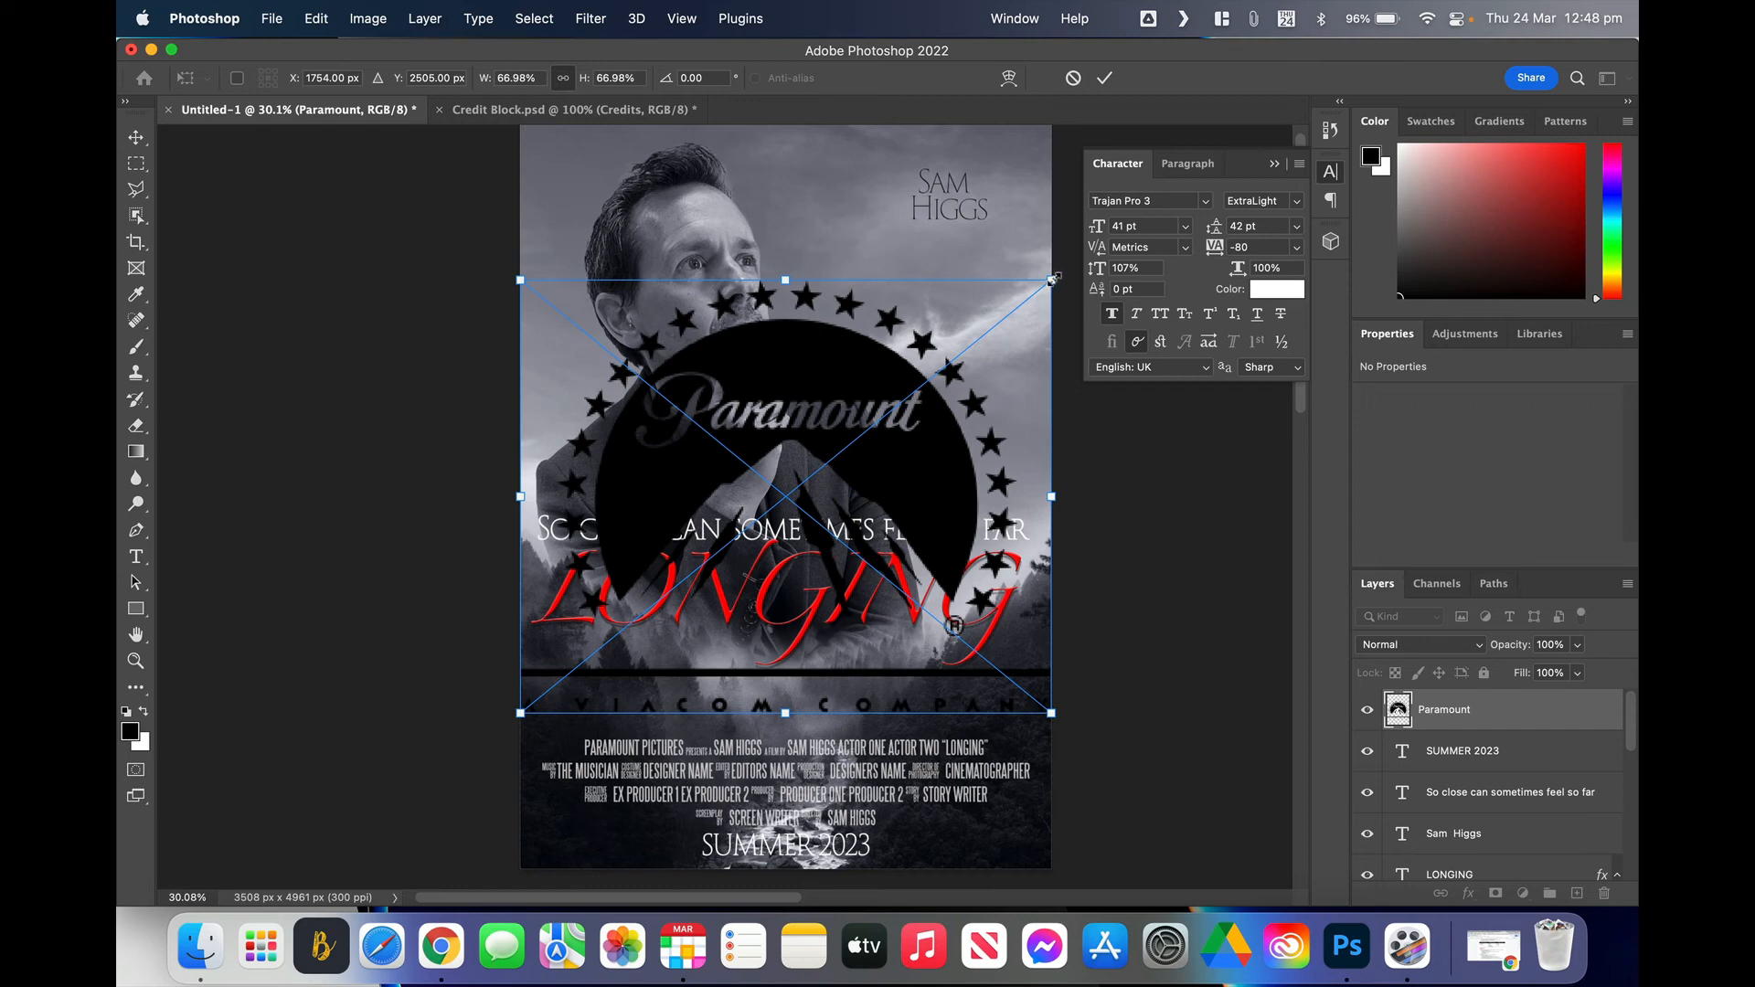
{"action": "left_click_drag", "start_coordinate": [1053, 277], "coordinate": [556, 684]}
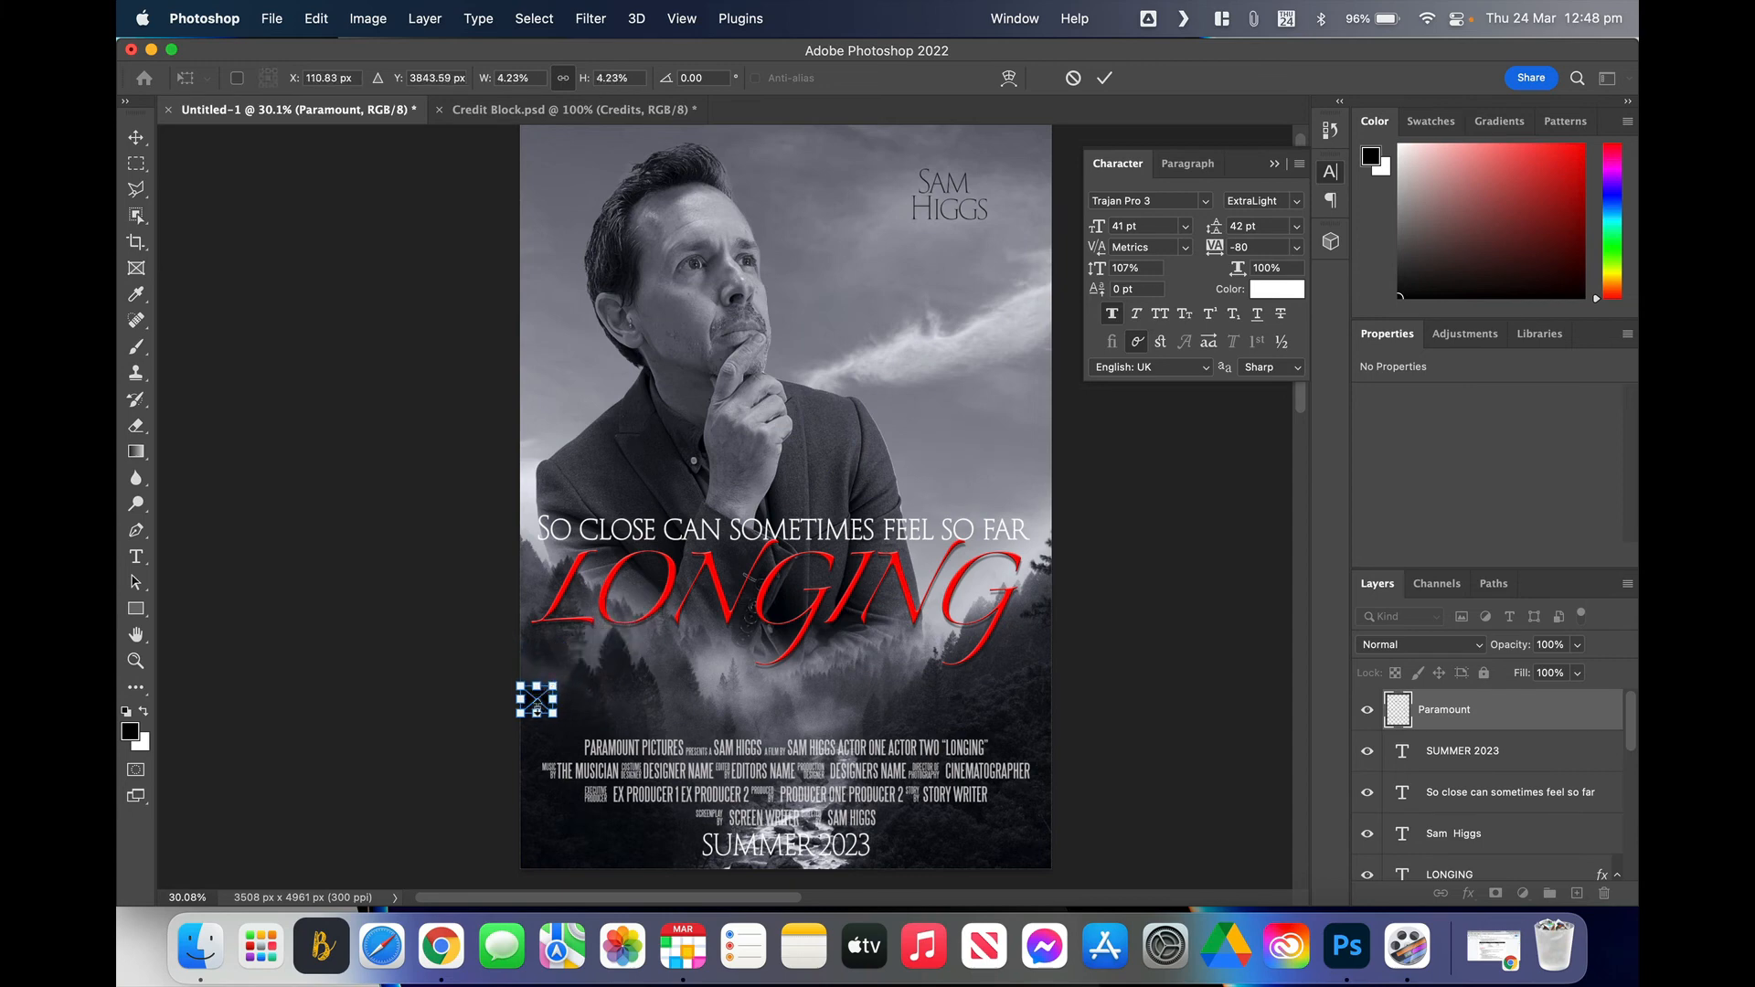
{"action": "left_click", "coordinate": [136, 137]}
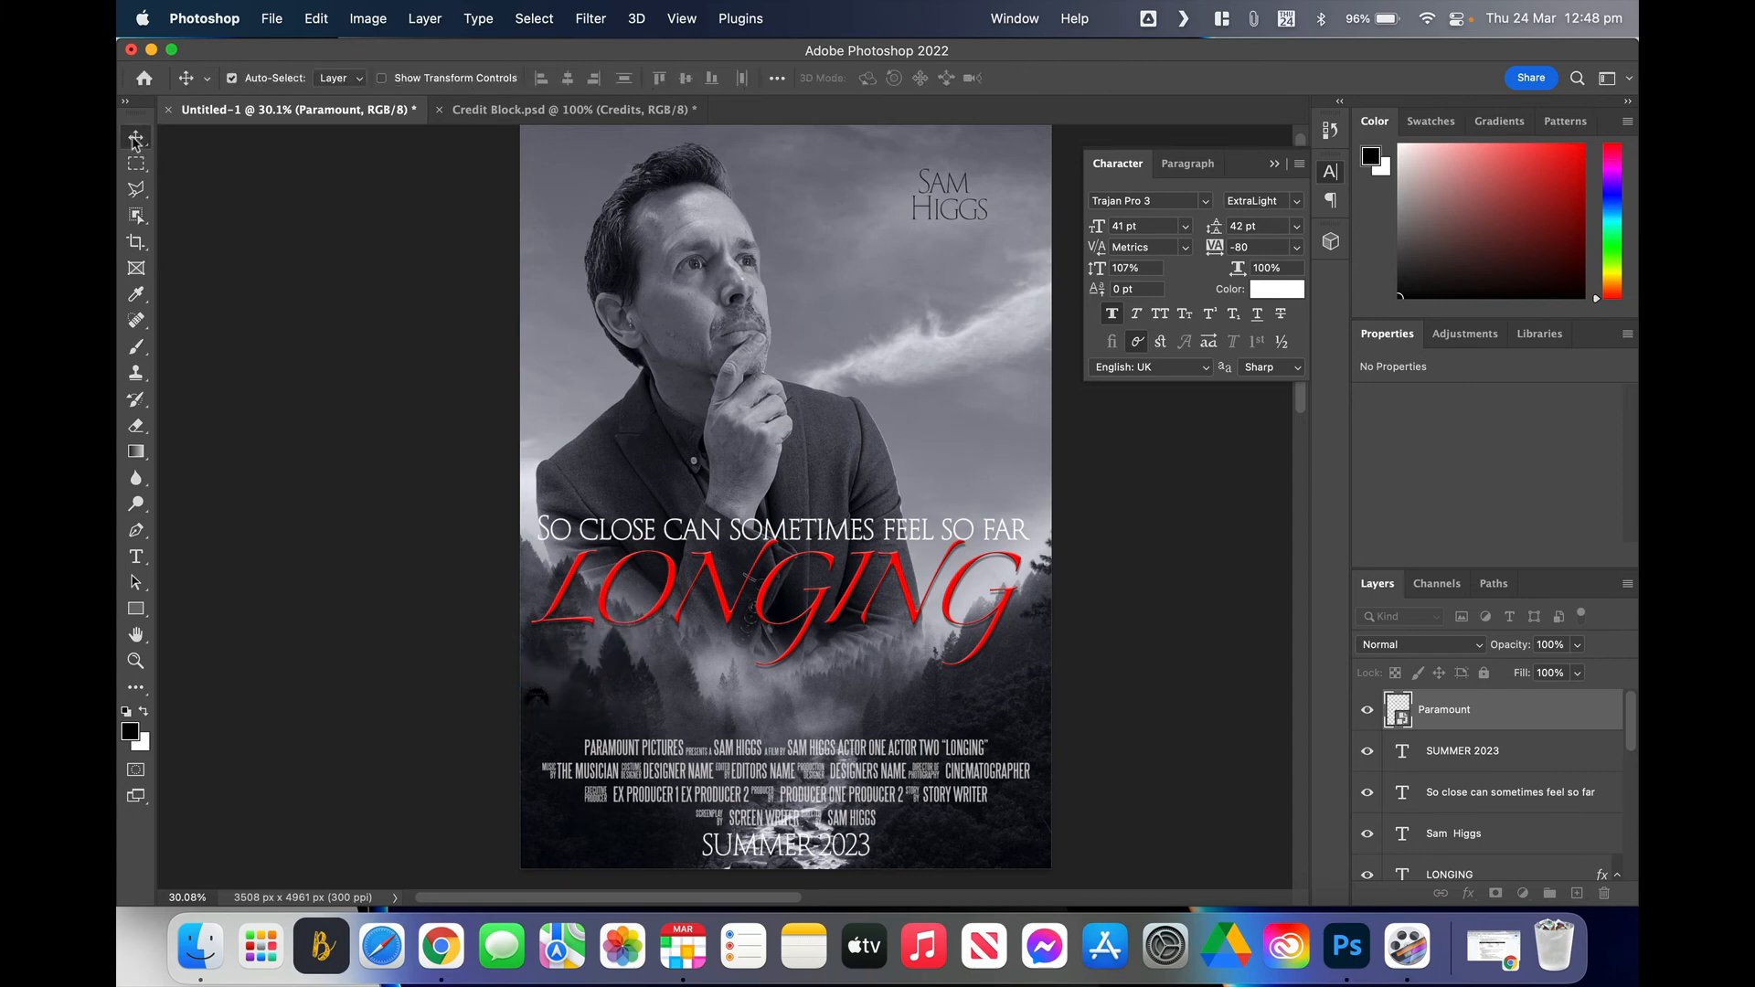
Step: Move the logo beside the bottom-right credits and add a white Solid Color fill layer
{"action": "left_click_drag", "start_coordinate": [546, 697], "coordinate": [1008, 844]}
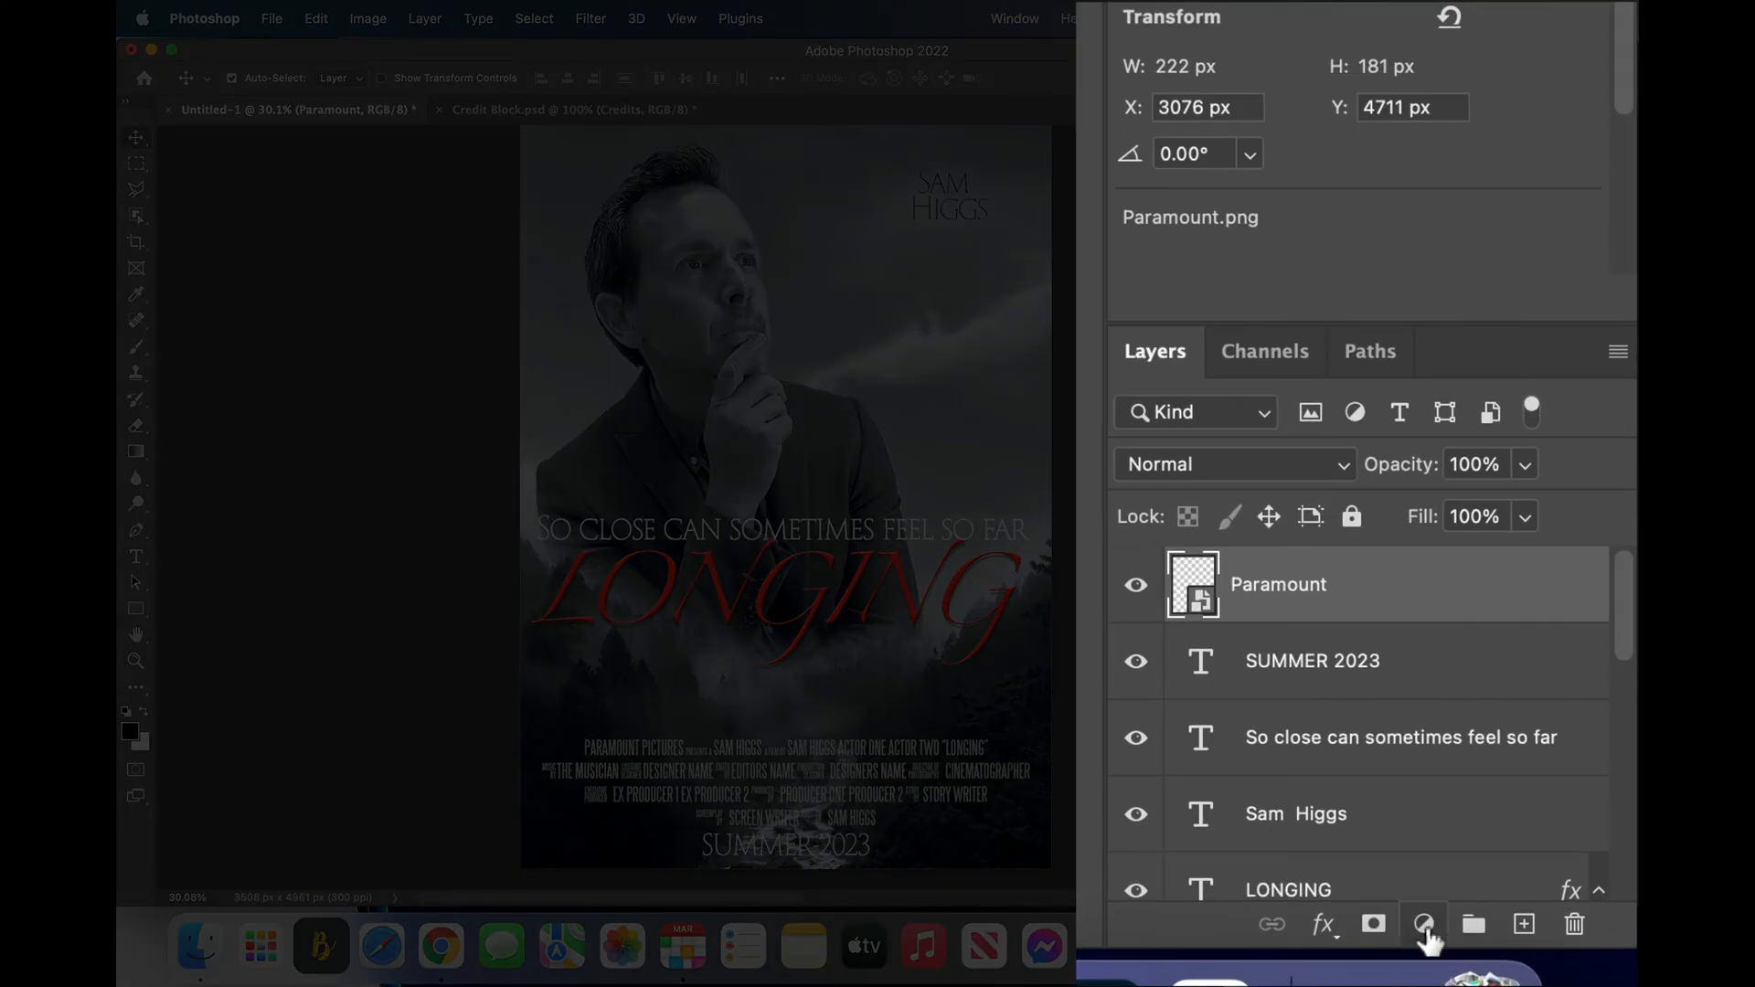
{"action": "left_click", "coordinate": [1424, 925]}
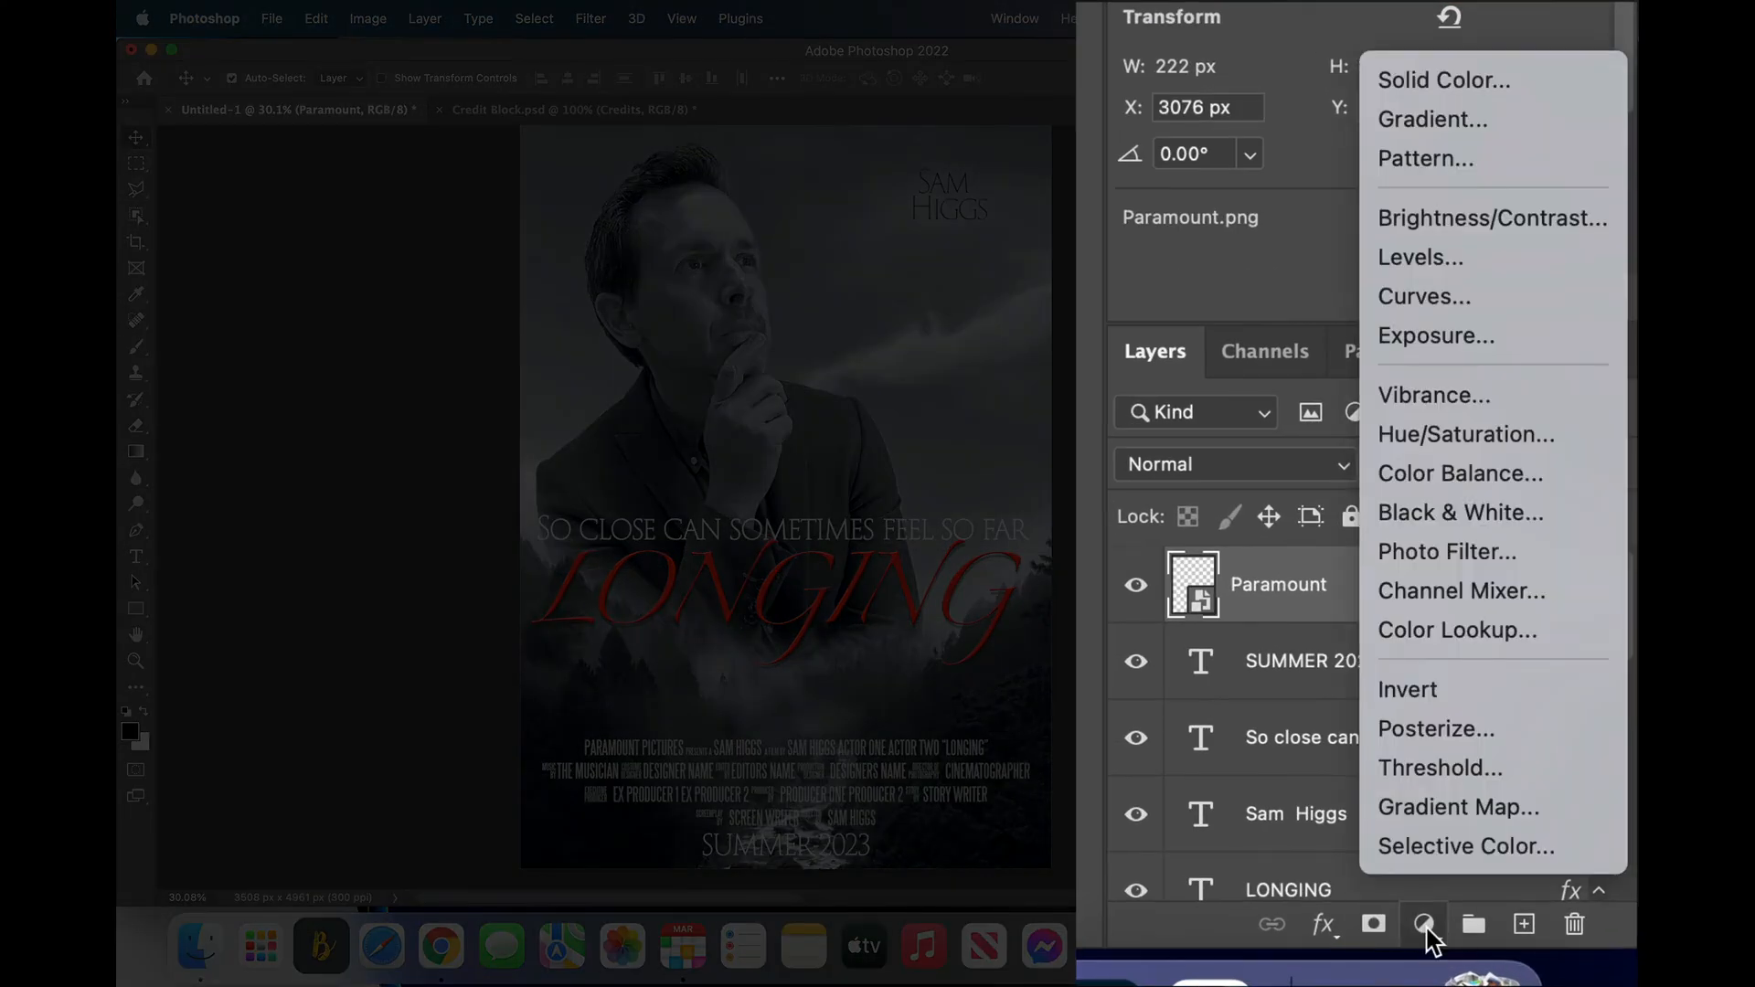
{"action": "left_click", "coordinate": [1413, 88]}
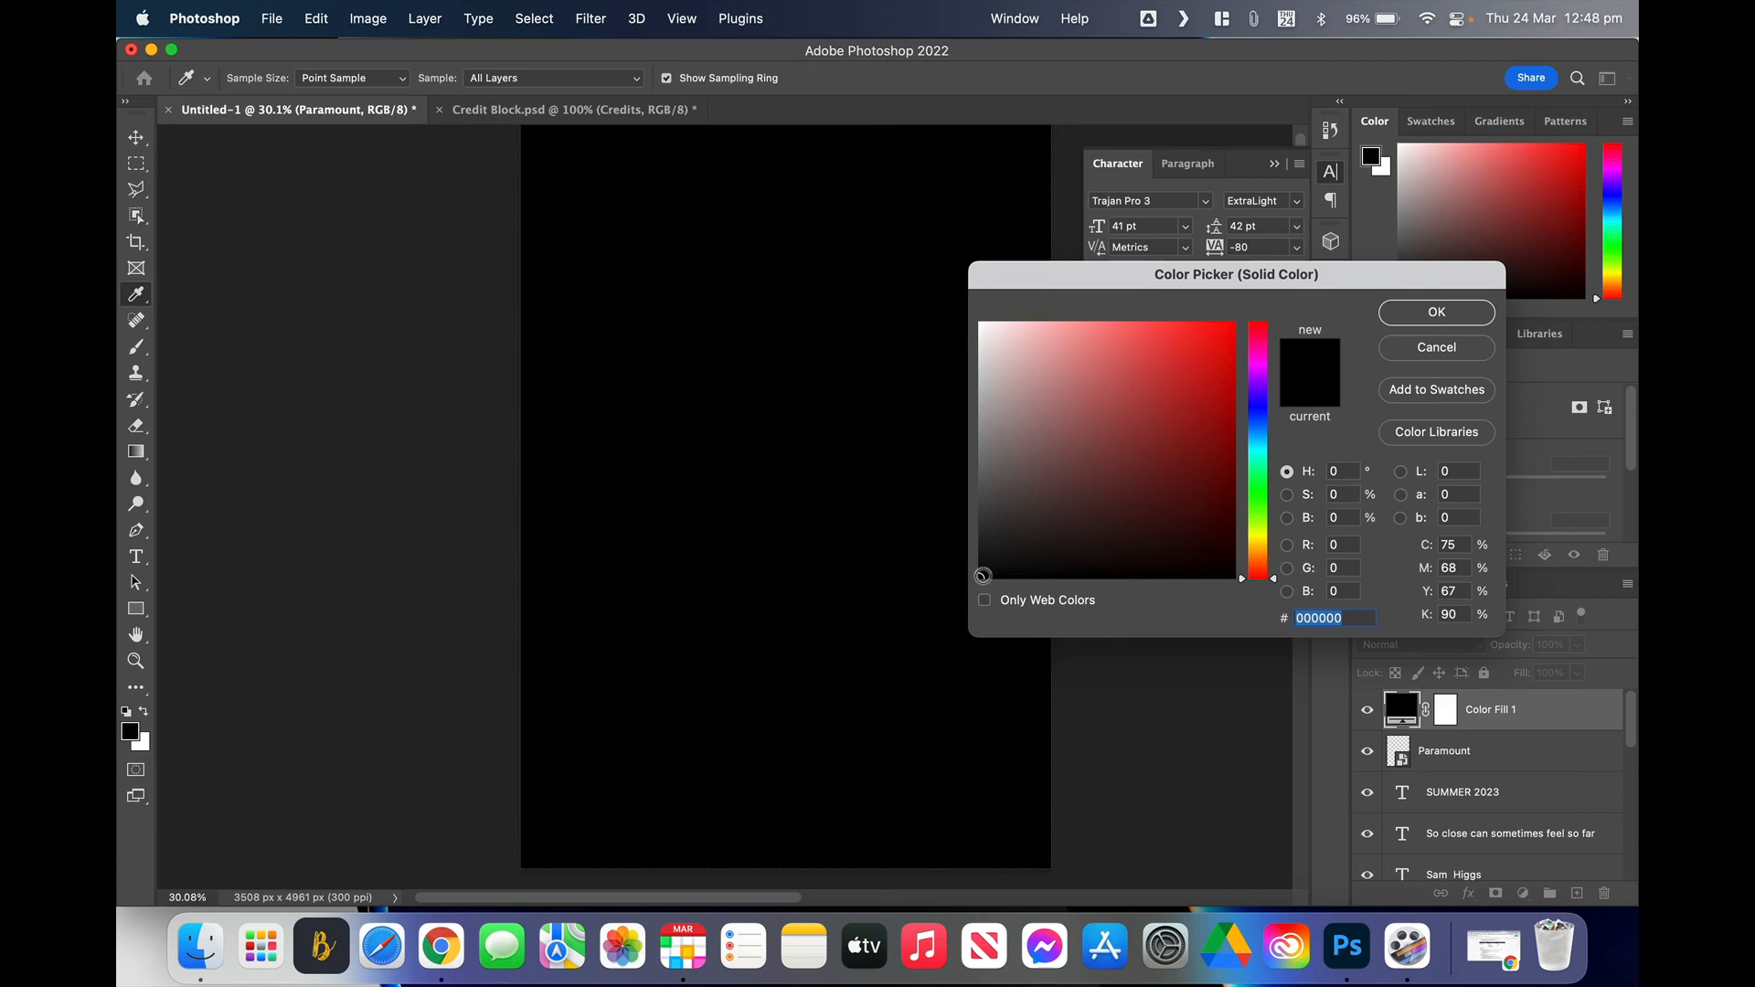
{"action": "left_click", "coordinate": [983, 576]}
{"action": "left_click_drag", "start_coordinate": [983, 576], "coordinate": [946, 298]}
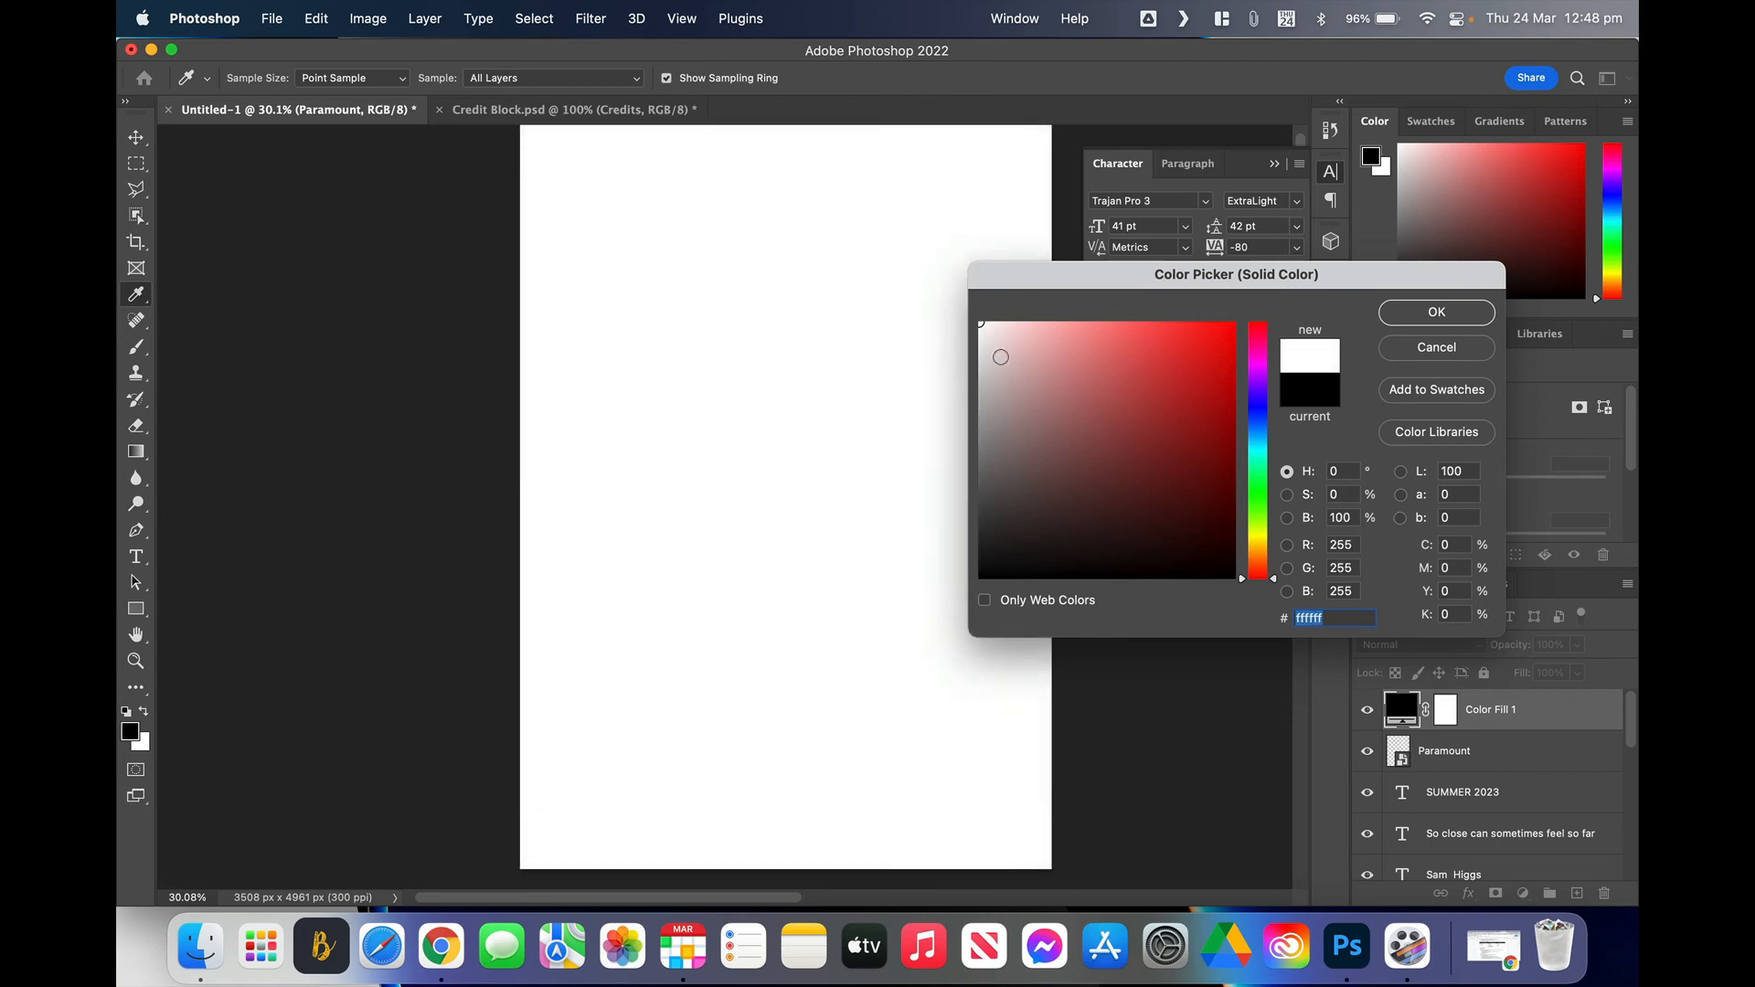
{"action": "left_click", "coordinate": [1429, 313]}
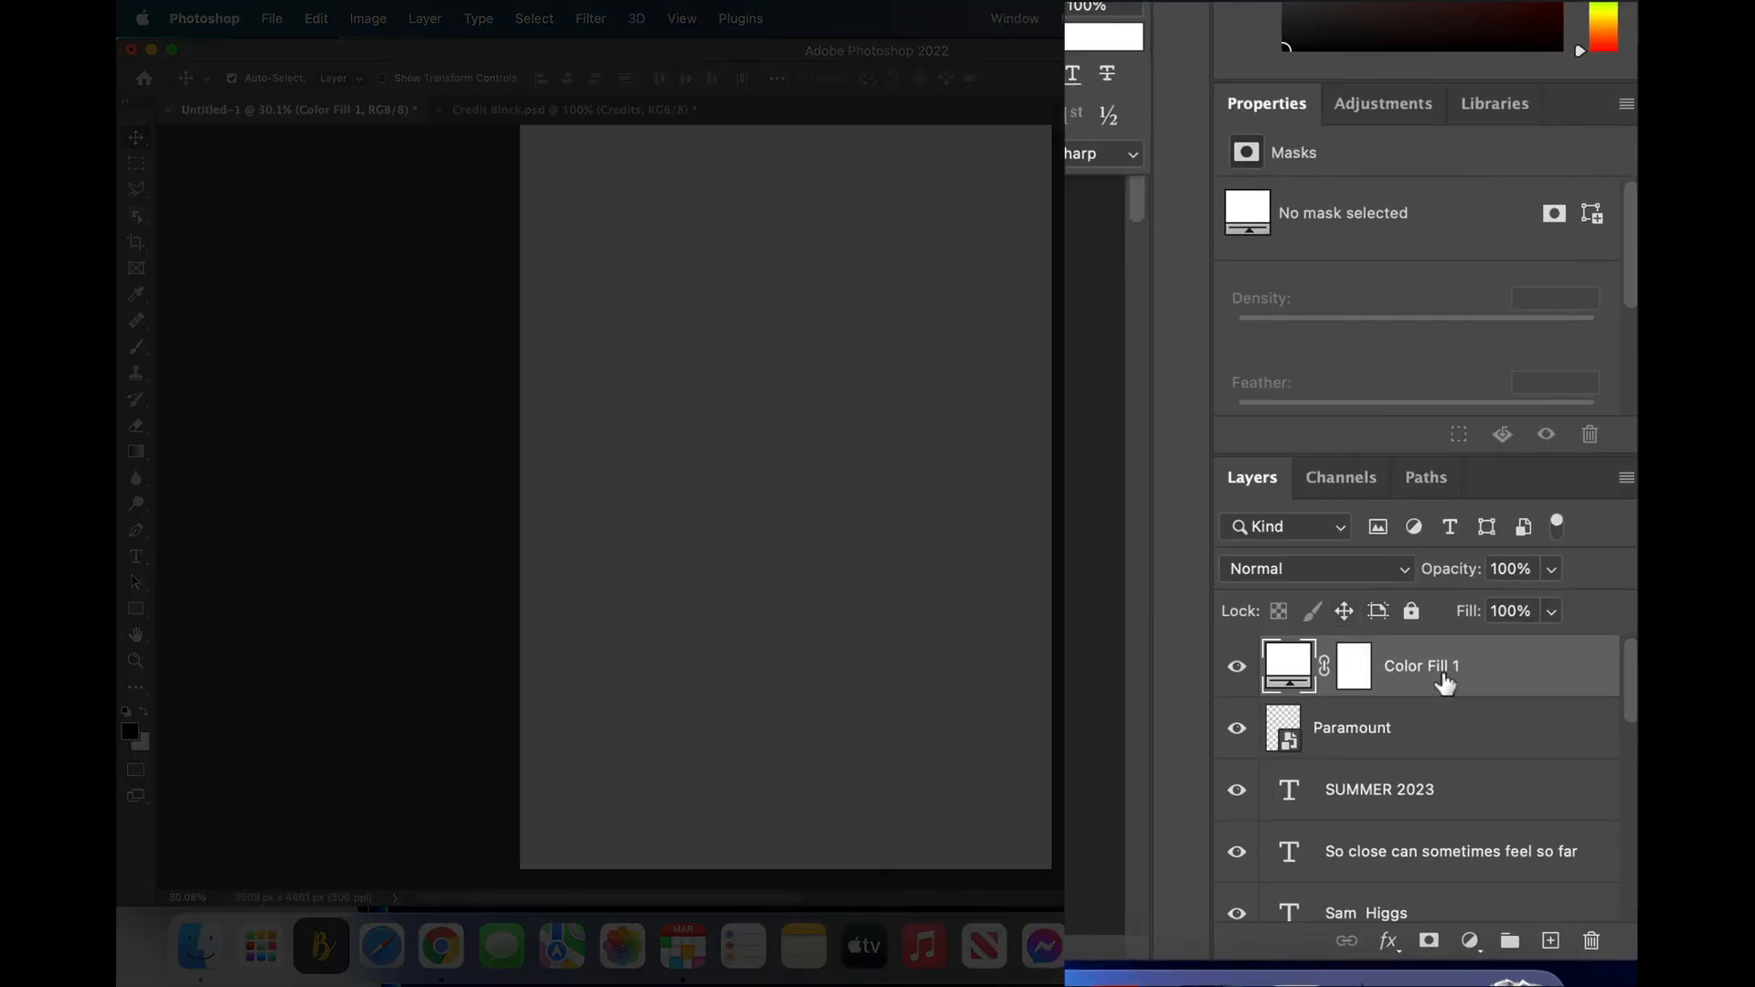
Step: Clip Color Fill 1 to the Paramount logo so the logo turns white
{"action": "right_click", "coordinate": [1479, 677]}
{"action": "mouse_move", "coordinate": [1353, 958]}
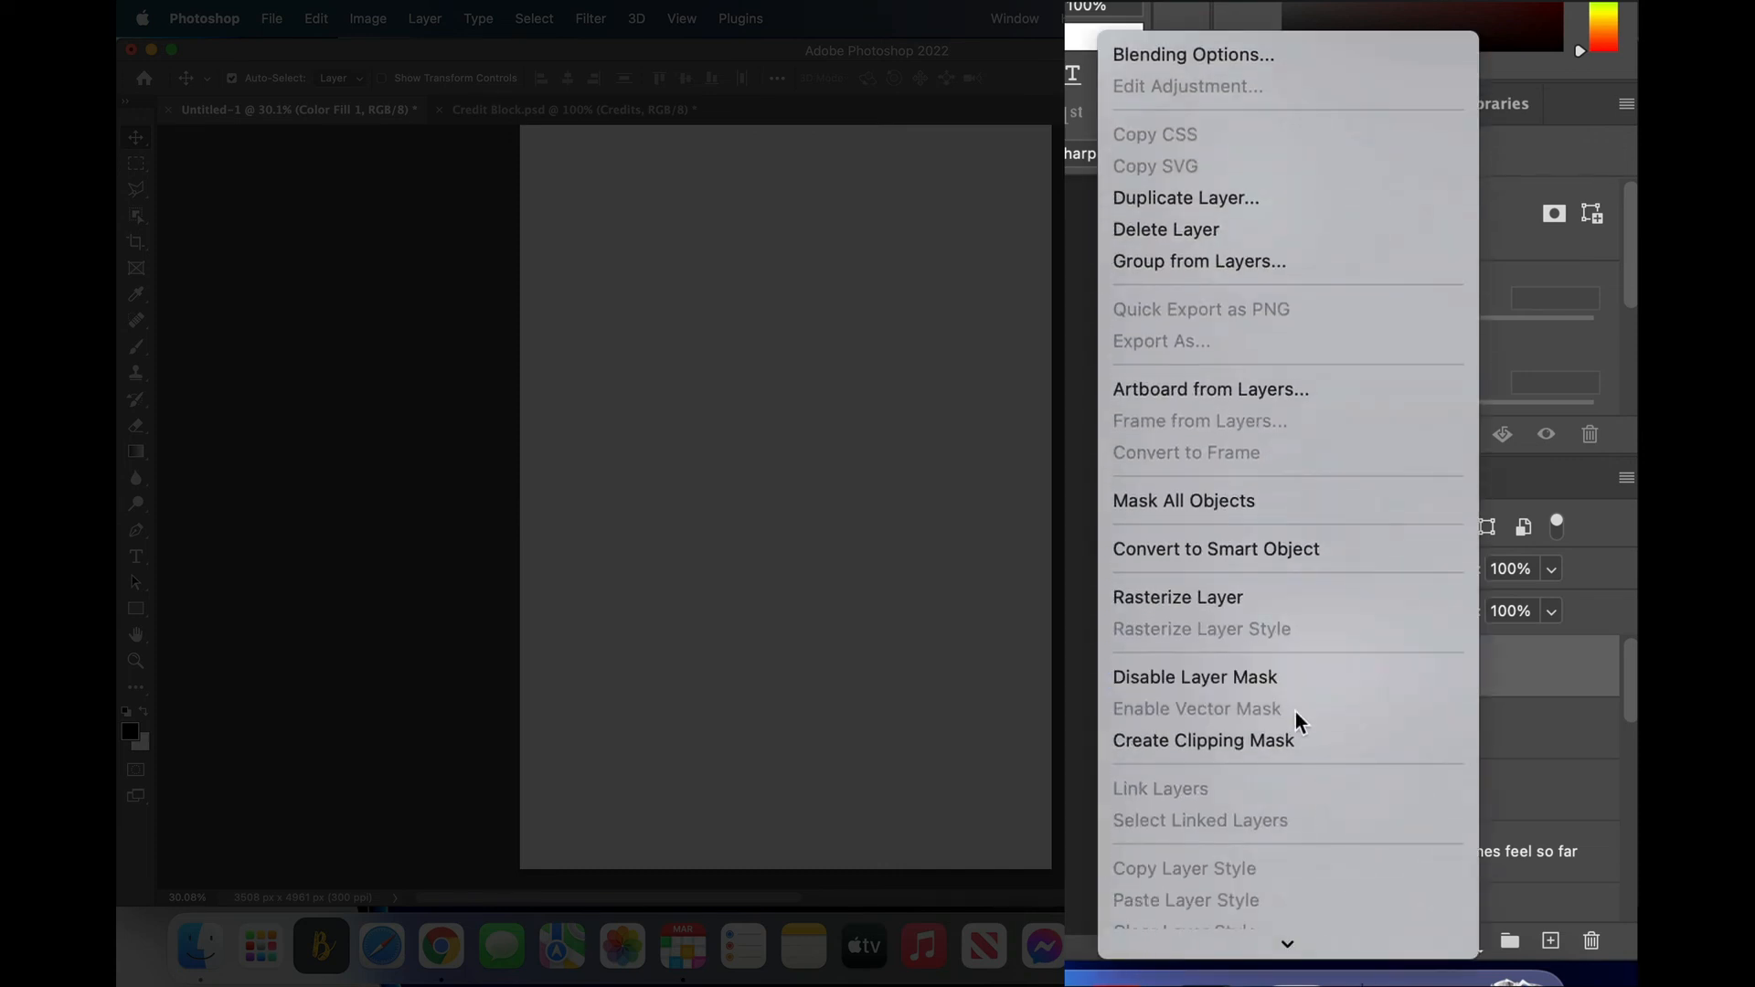
{"action": "left_click", "coordinate": [1256, 742]}
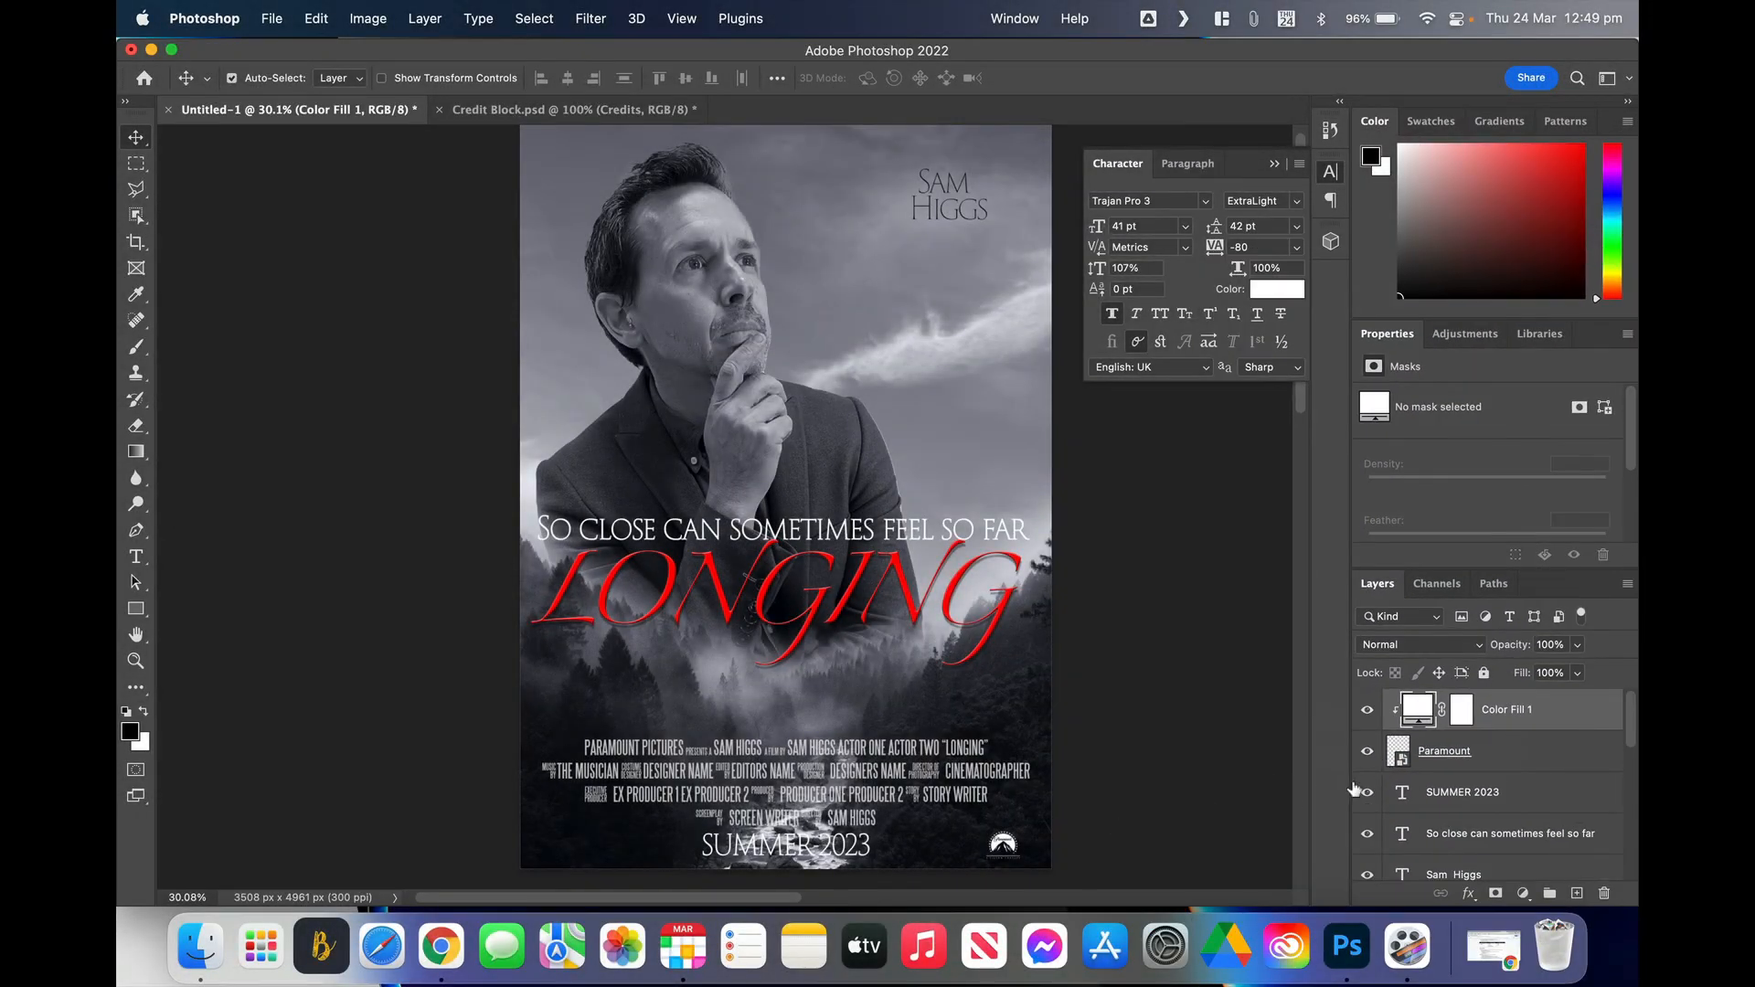
Step: Select the Paramount layer and scale the logo down with Cmd+T
{"action": "left_click", "coordinate": [1003, 850]}
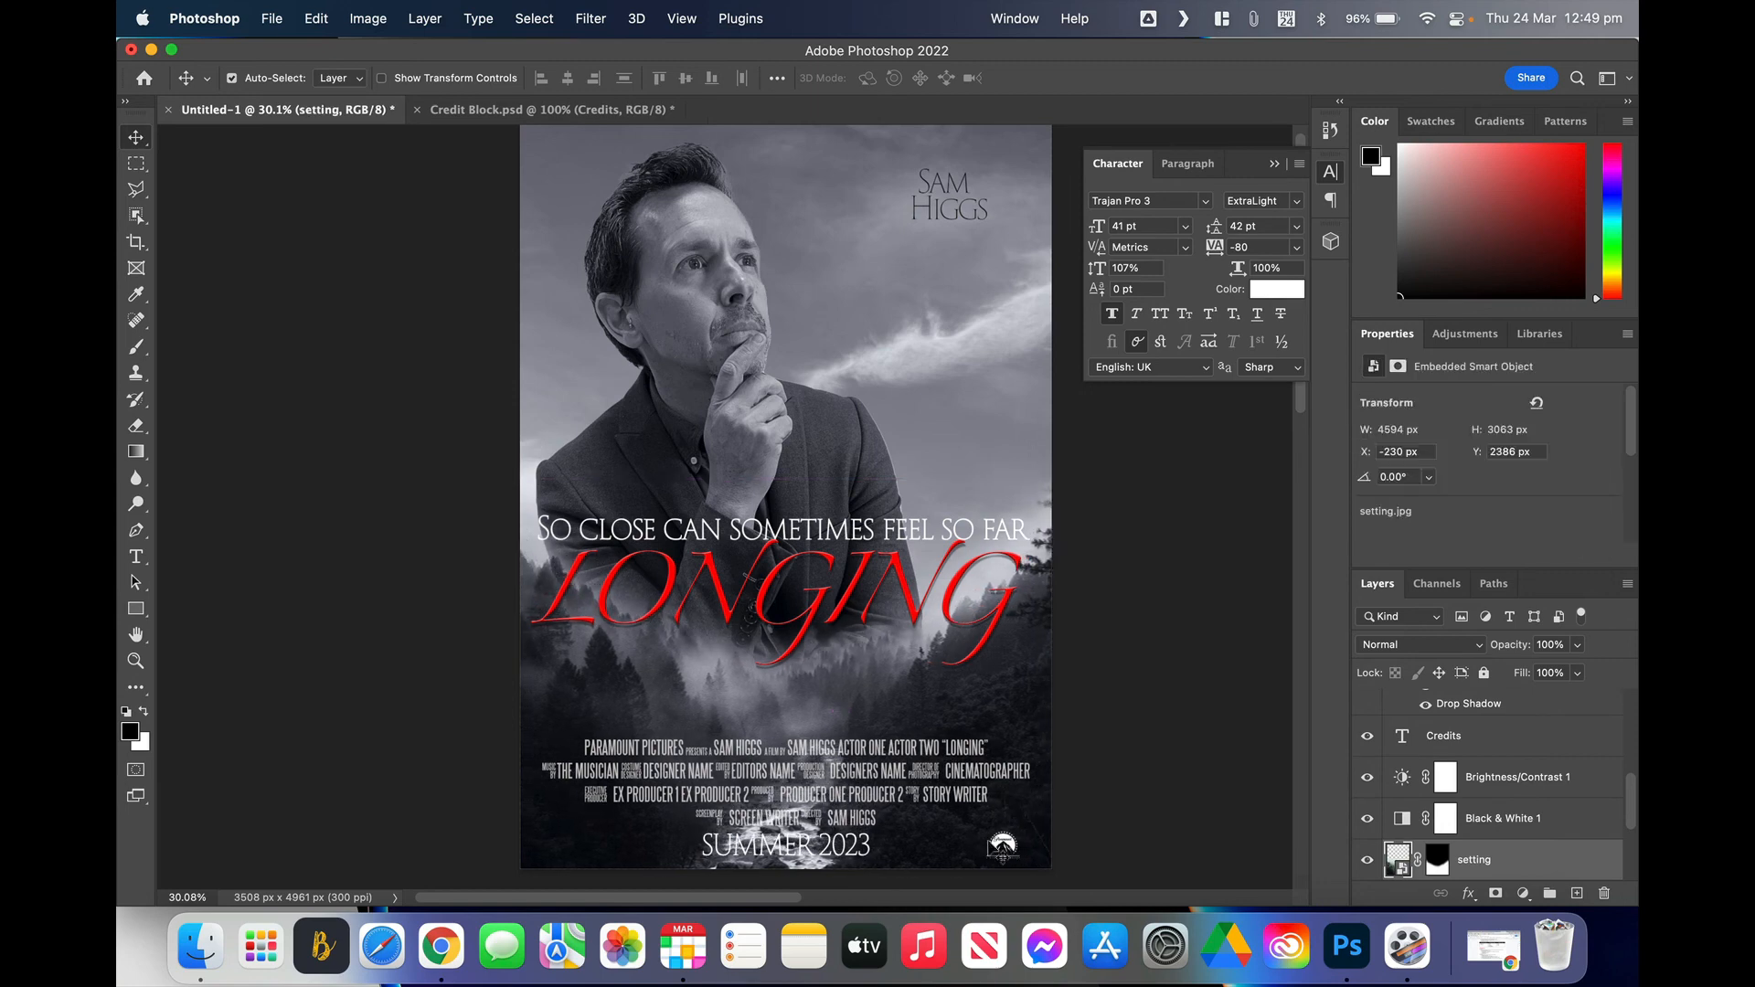
{"action": "scroll", "coordinate": [1478, 768], "scroll_direction": "up", "scroll_amount": 5}
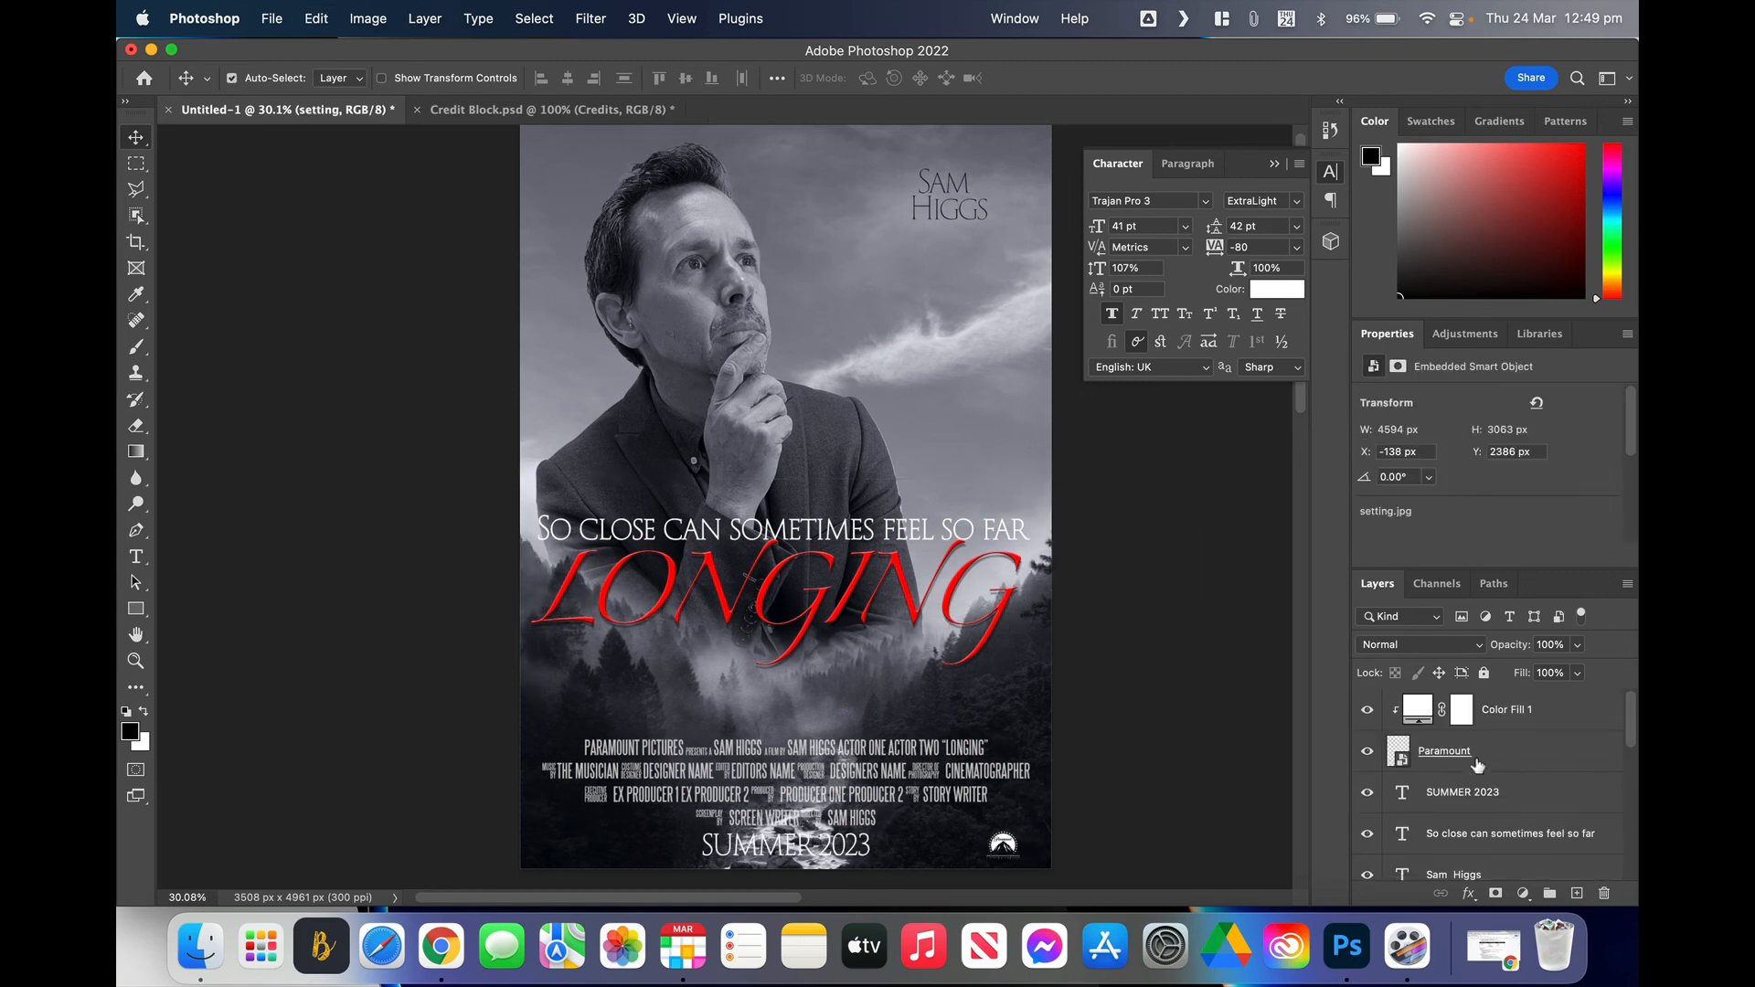
{"action": "left_click", "coordinate": [1493, 754]}
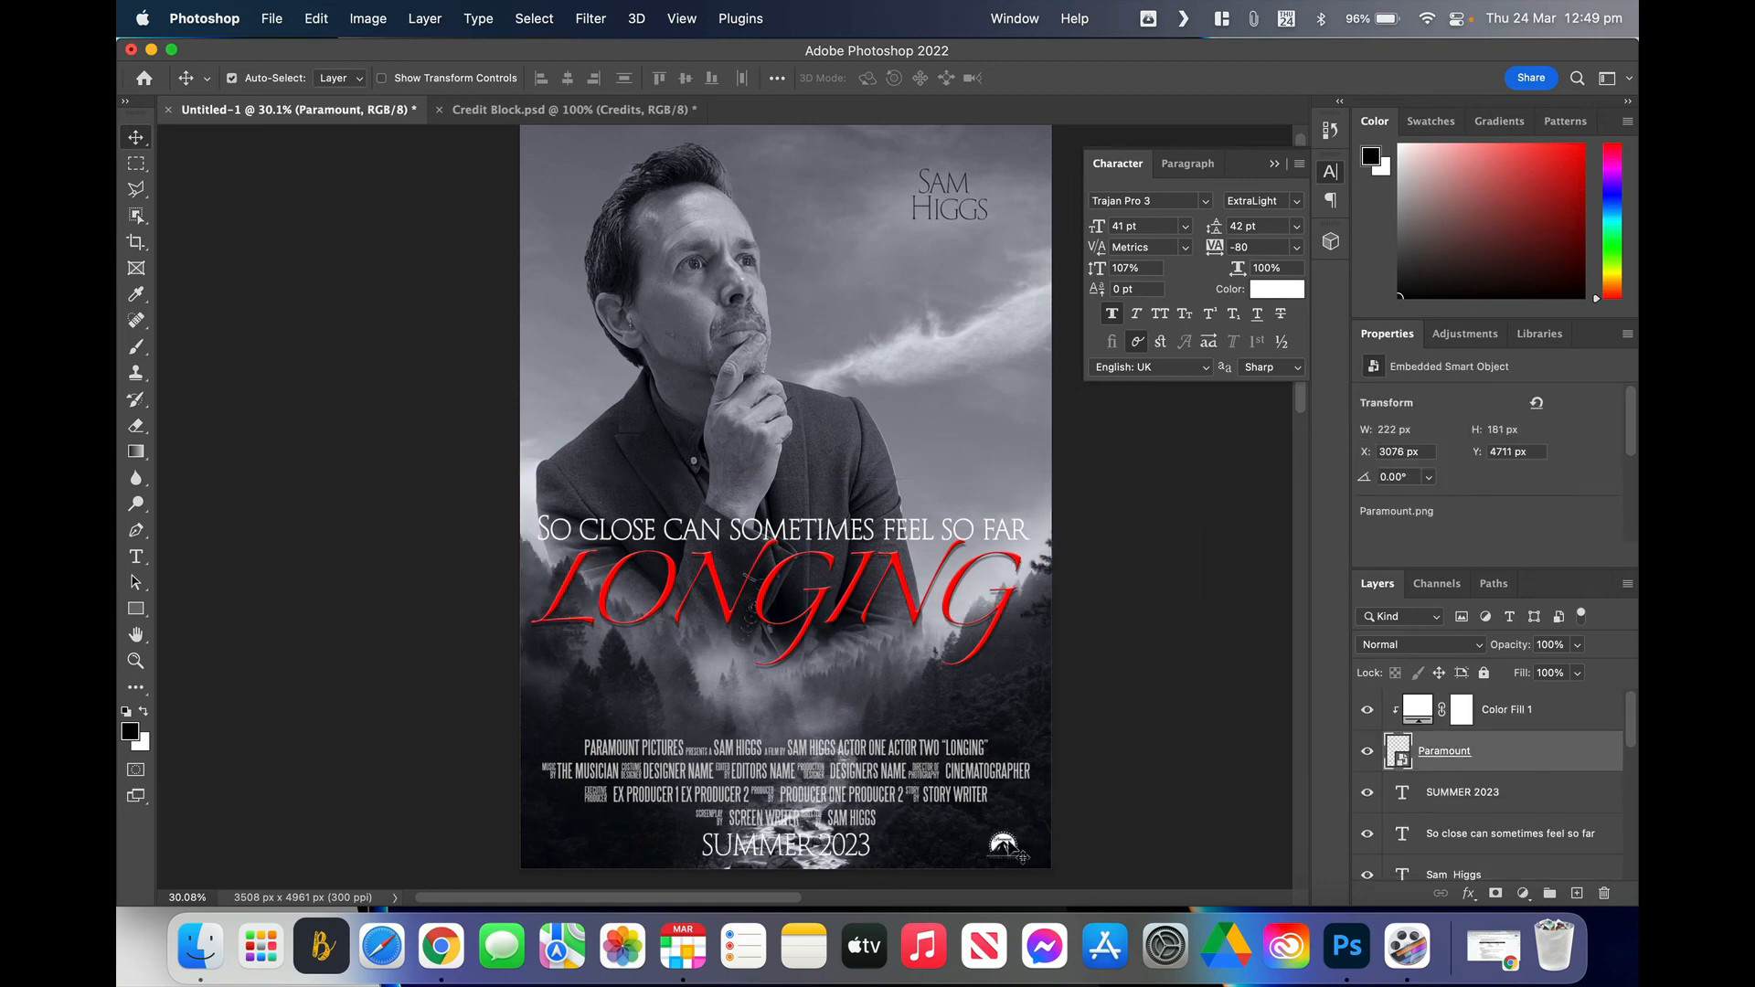
{"action": "left_click", "coordinate": [1003, 839]}
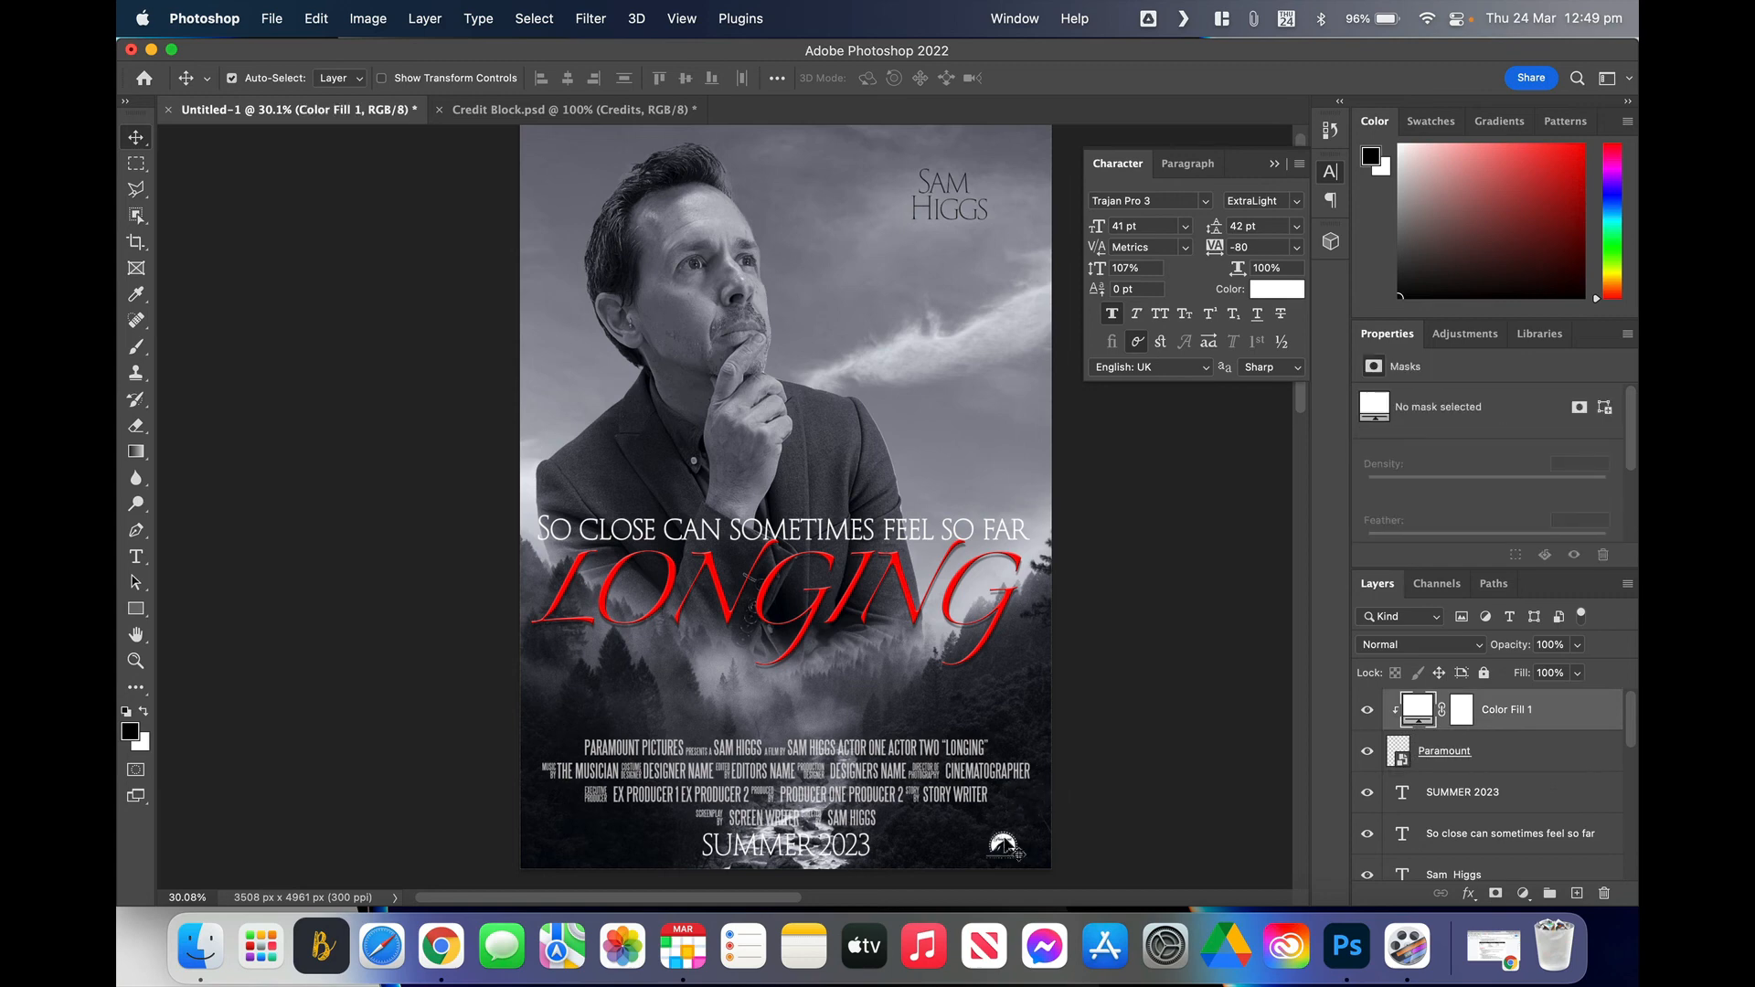
{"action": "left_click", "coordinate": [1490, 756]}
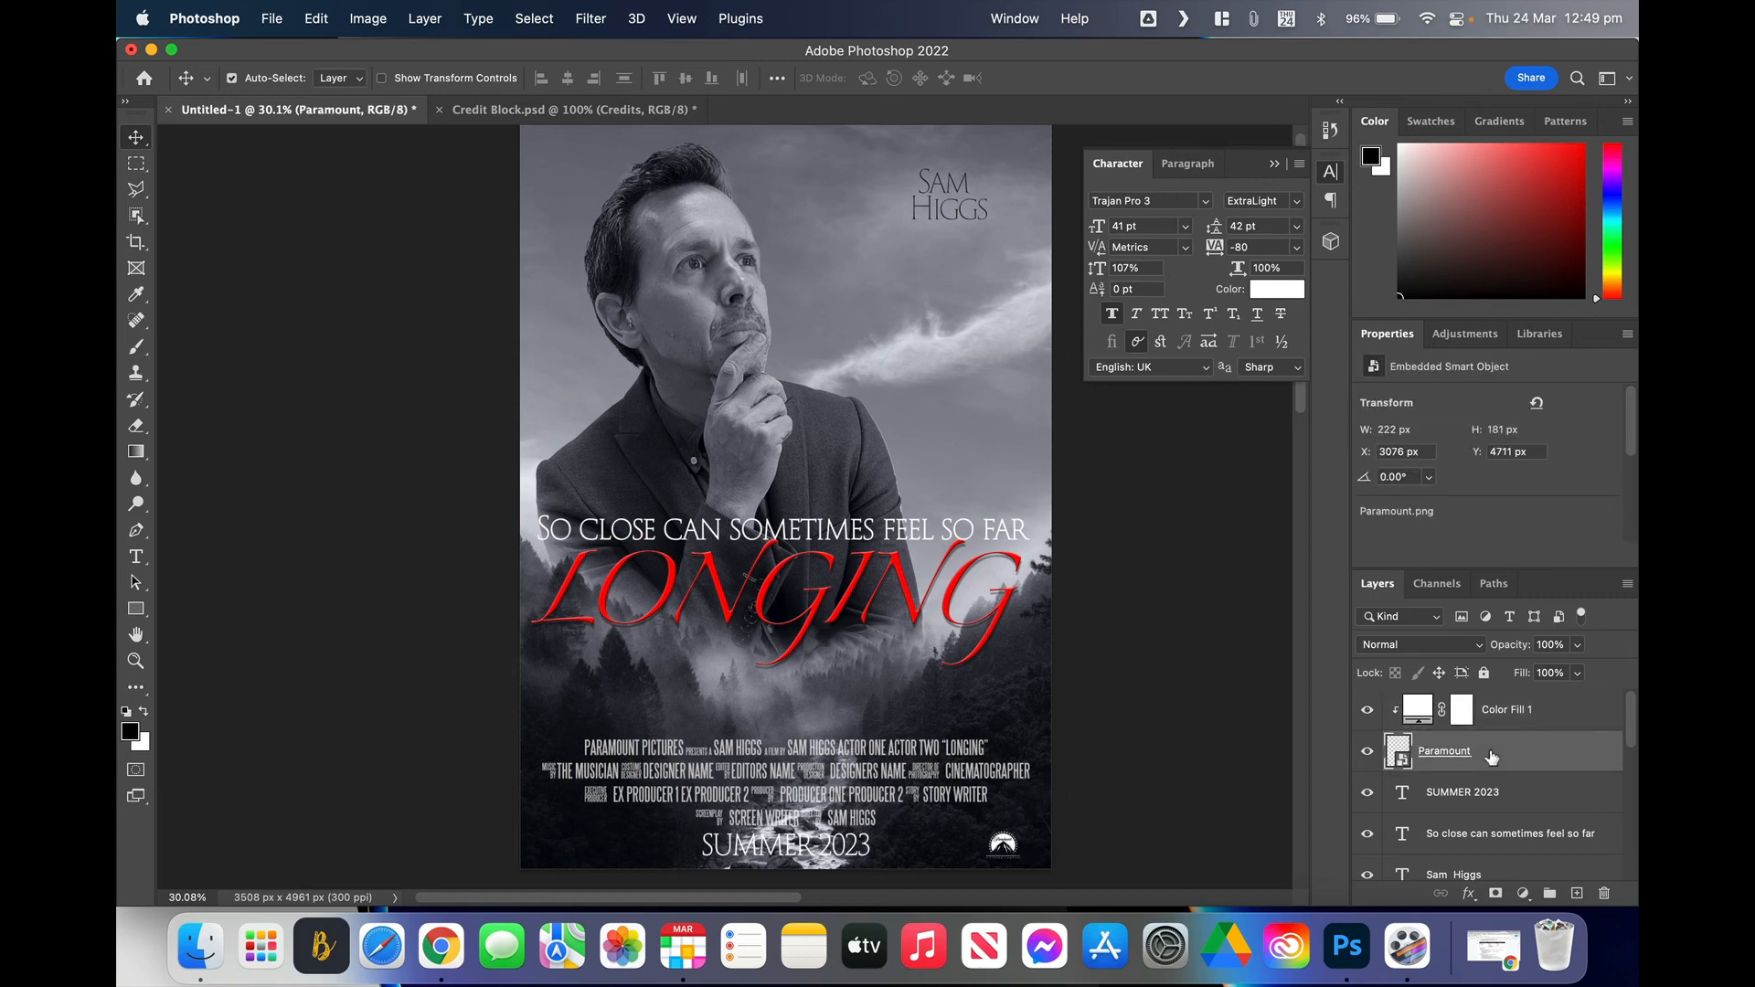
{"action": "key", "text": "super+t"}
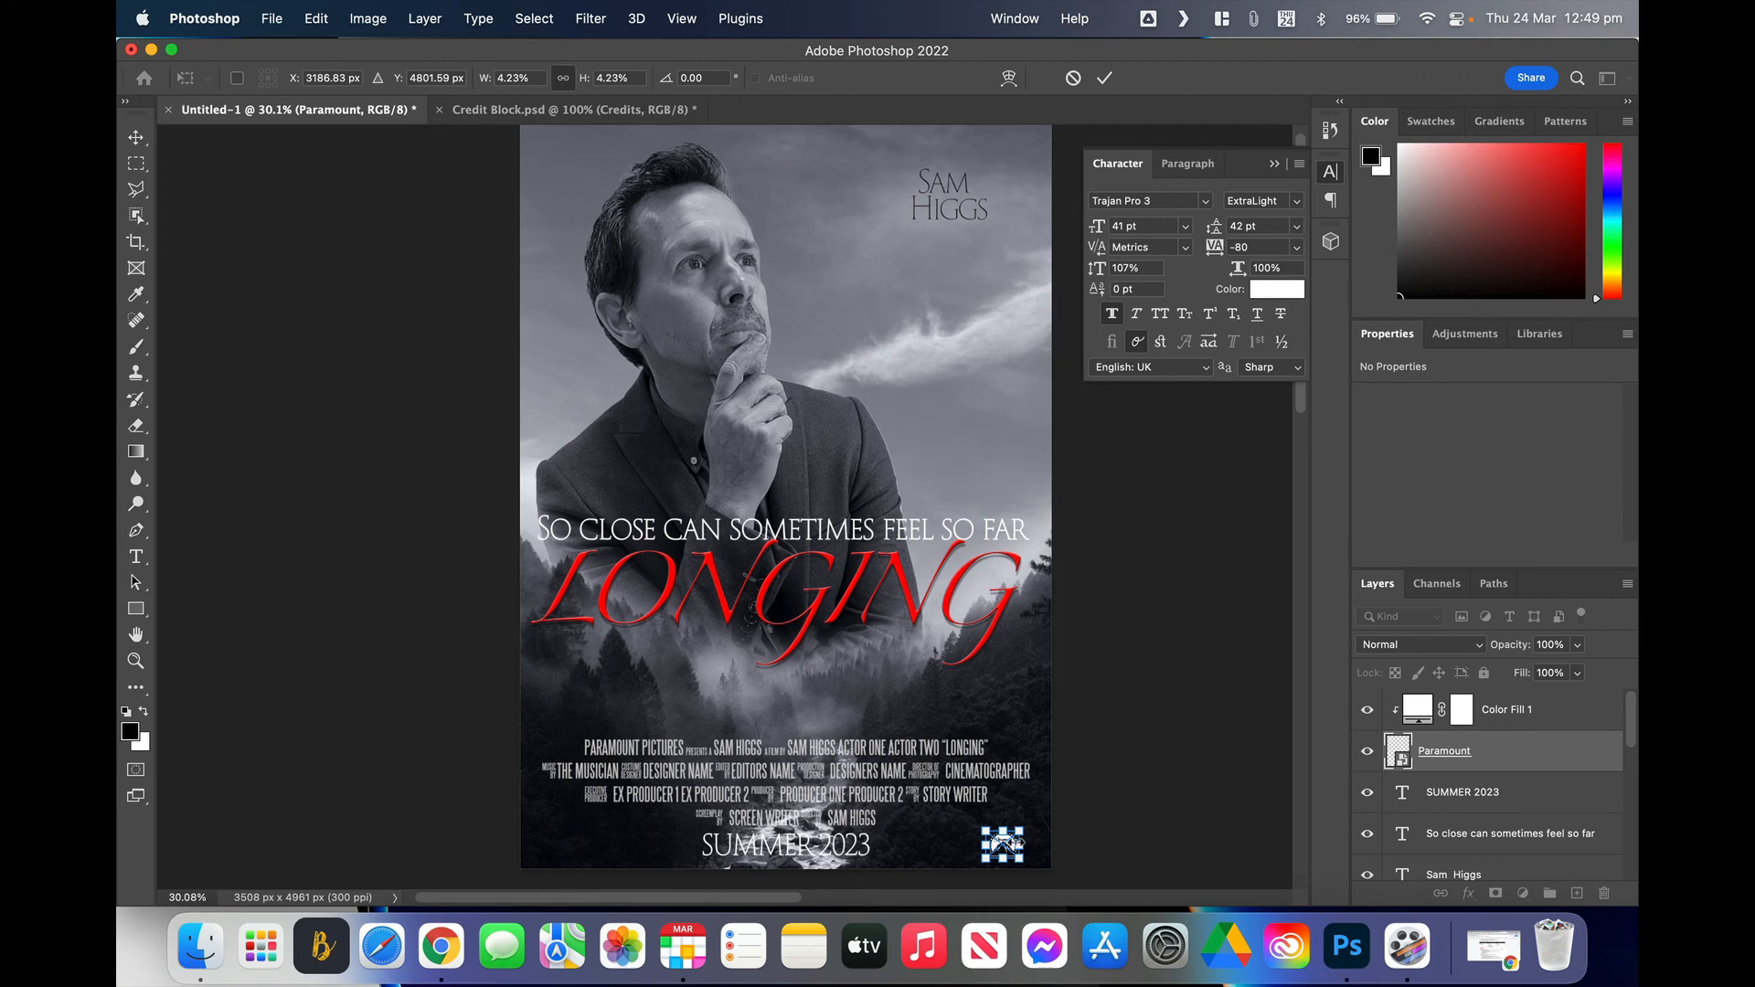
{"action": "mouse_move", "coordinate": [1003, 845]}
{"action": "left_mouse_down"}
{"action": "mouse_move", "coordinate": [933, 828]}
{"action": "mouse_move", "coordinate": [995, 821]}
{"action": "left_mouse_up"}
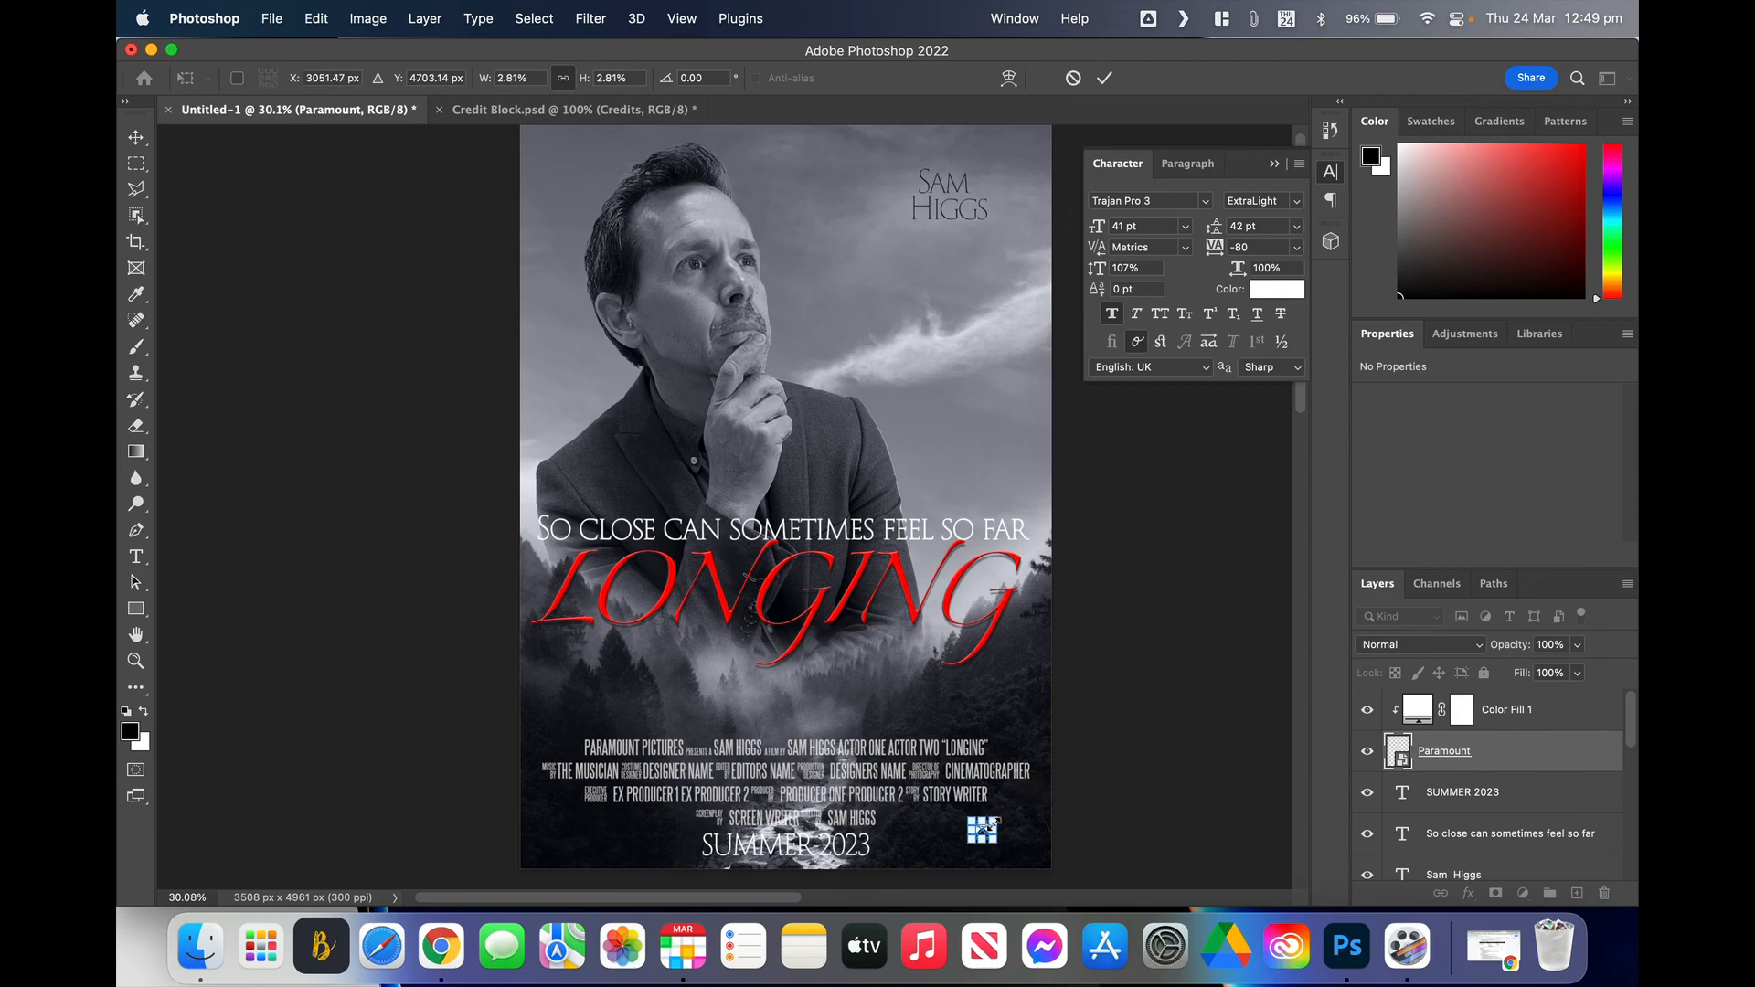
{"action": "scroll", "coordinate": [994, 824], "scroll_direction": "up", "scroll_amount": 10}
{"action": "scroll", "coordinate": [994, 824], "scroll_direction": "down", "scroll_amount": 15}
{"action": "scroll", "coordinate": [994, 824], "scroll_direction": "right", "scroll_amount": 4}
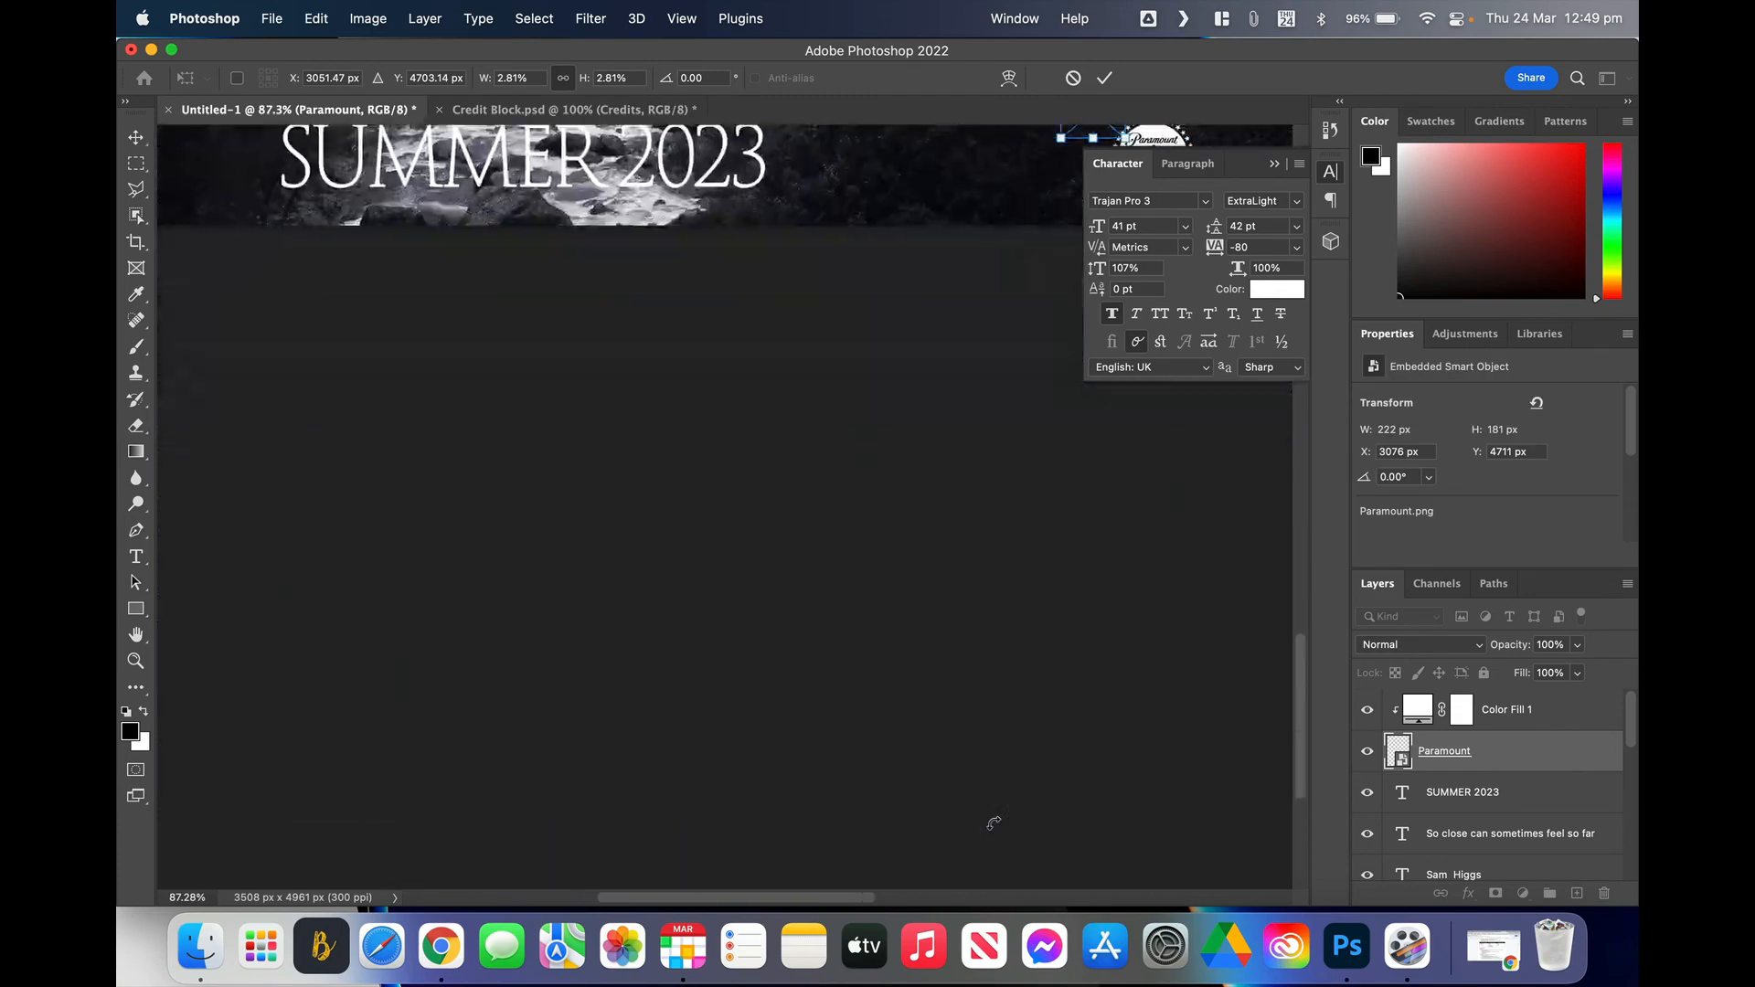
{"action": "scroll", "coordinate": [993, 822], "scroll_direction": "up", "scroll_amount": 6}
{"action": "scroll", "coordinate": [993, 823], "scroll_direction": "right", "scroll_amount": 2}
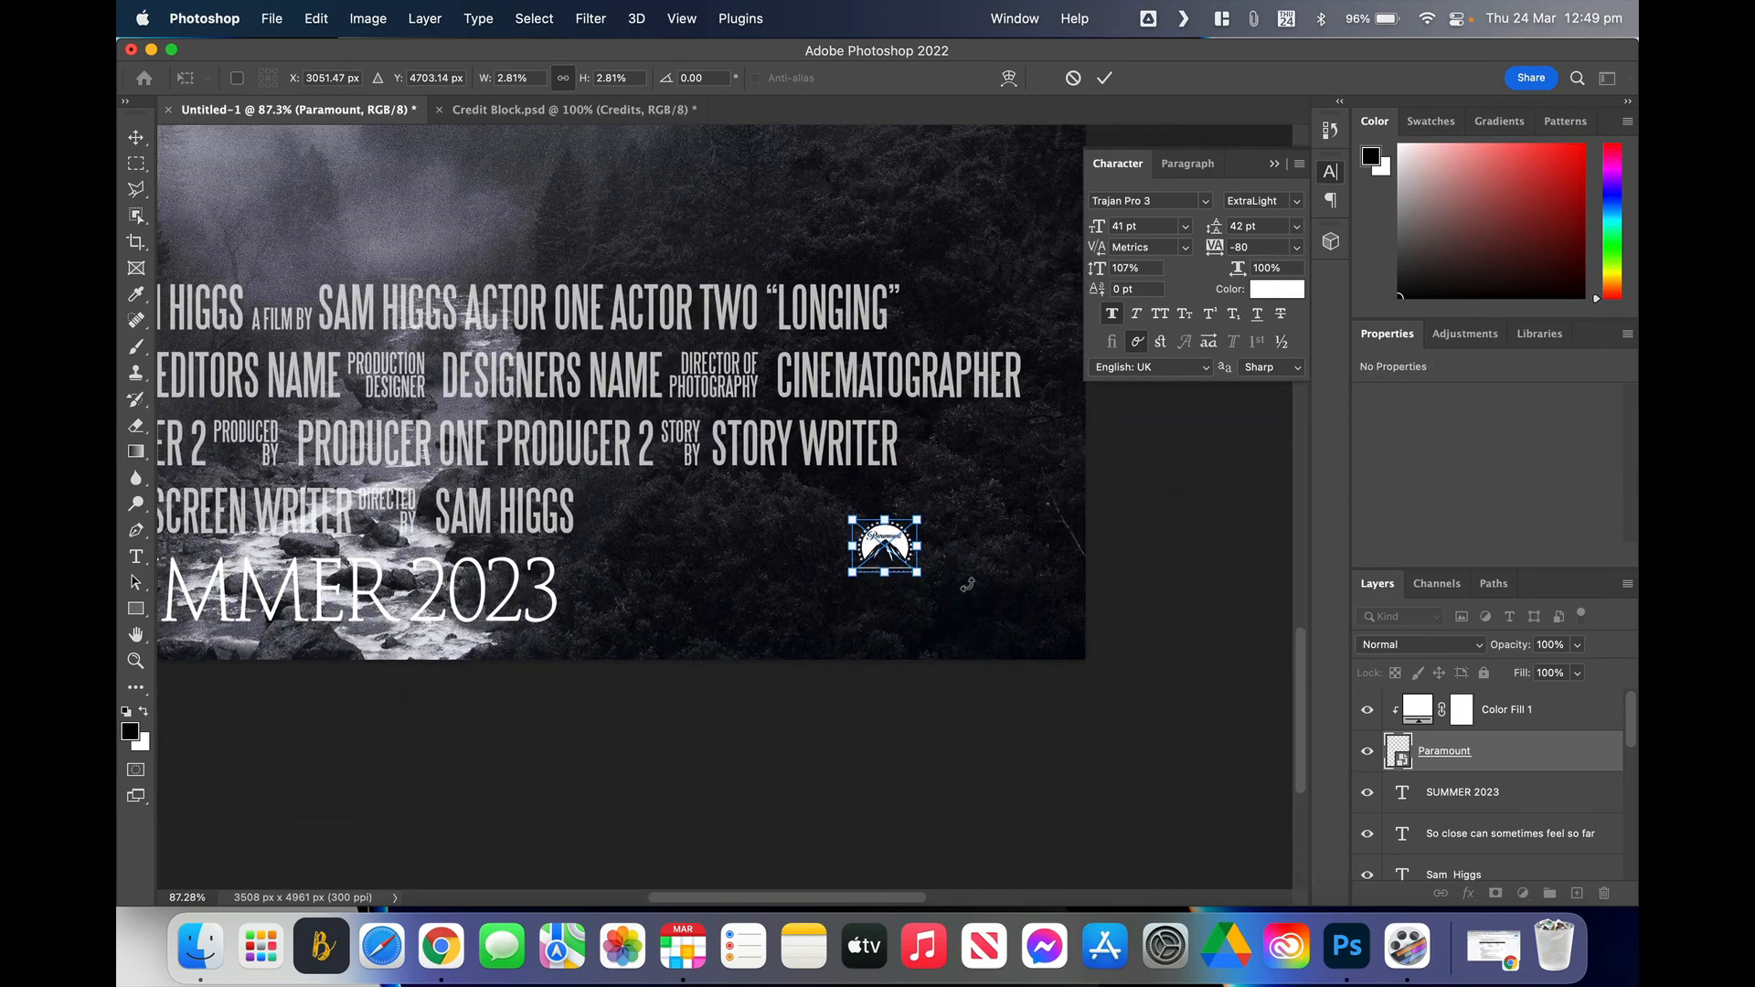
{"action": "left_click_drag", "start_coordinate": [901, 543], "coordinate": [688, 514]}
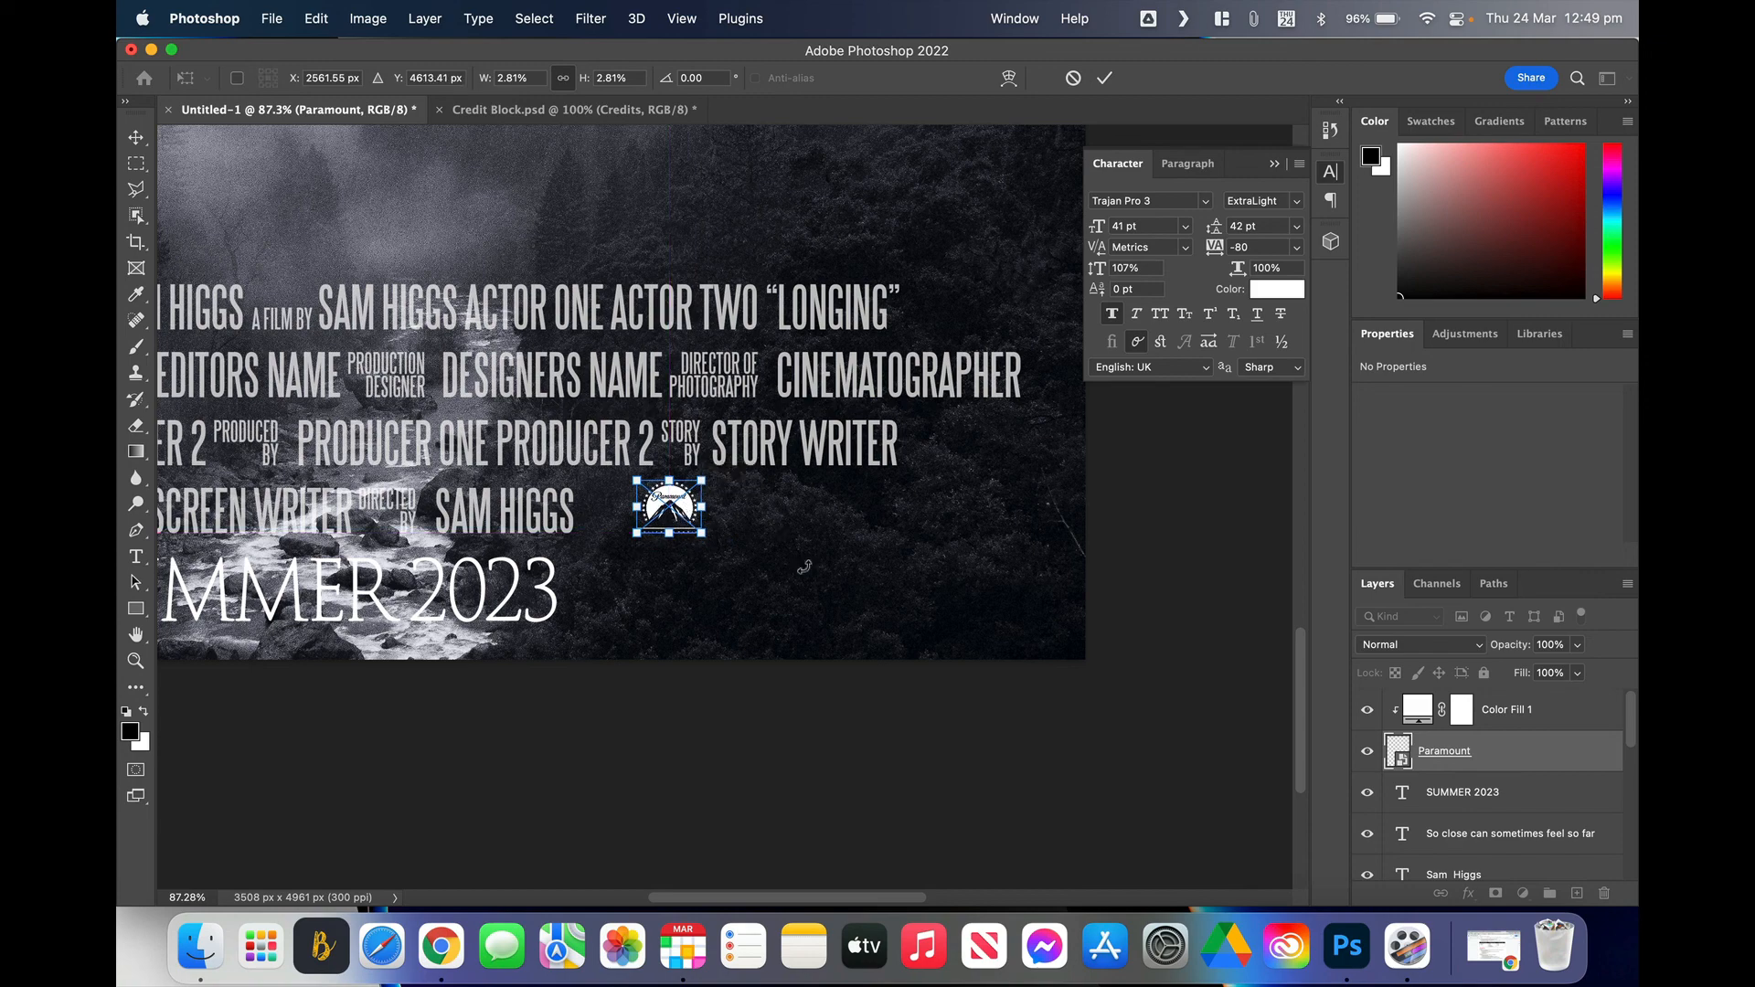
{"action": "key", "text": "Return"}
{"action": "scroll", "coordinate": [950, 562], "scroll_direction": "down", "scroll_amount": 5}
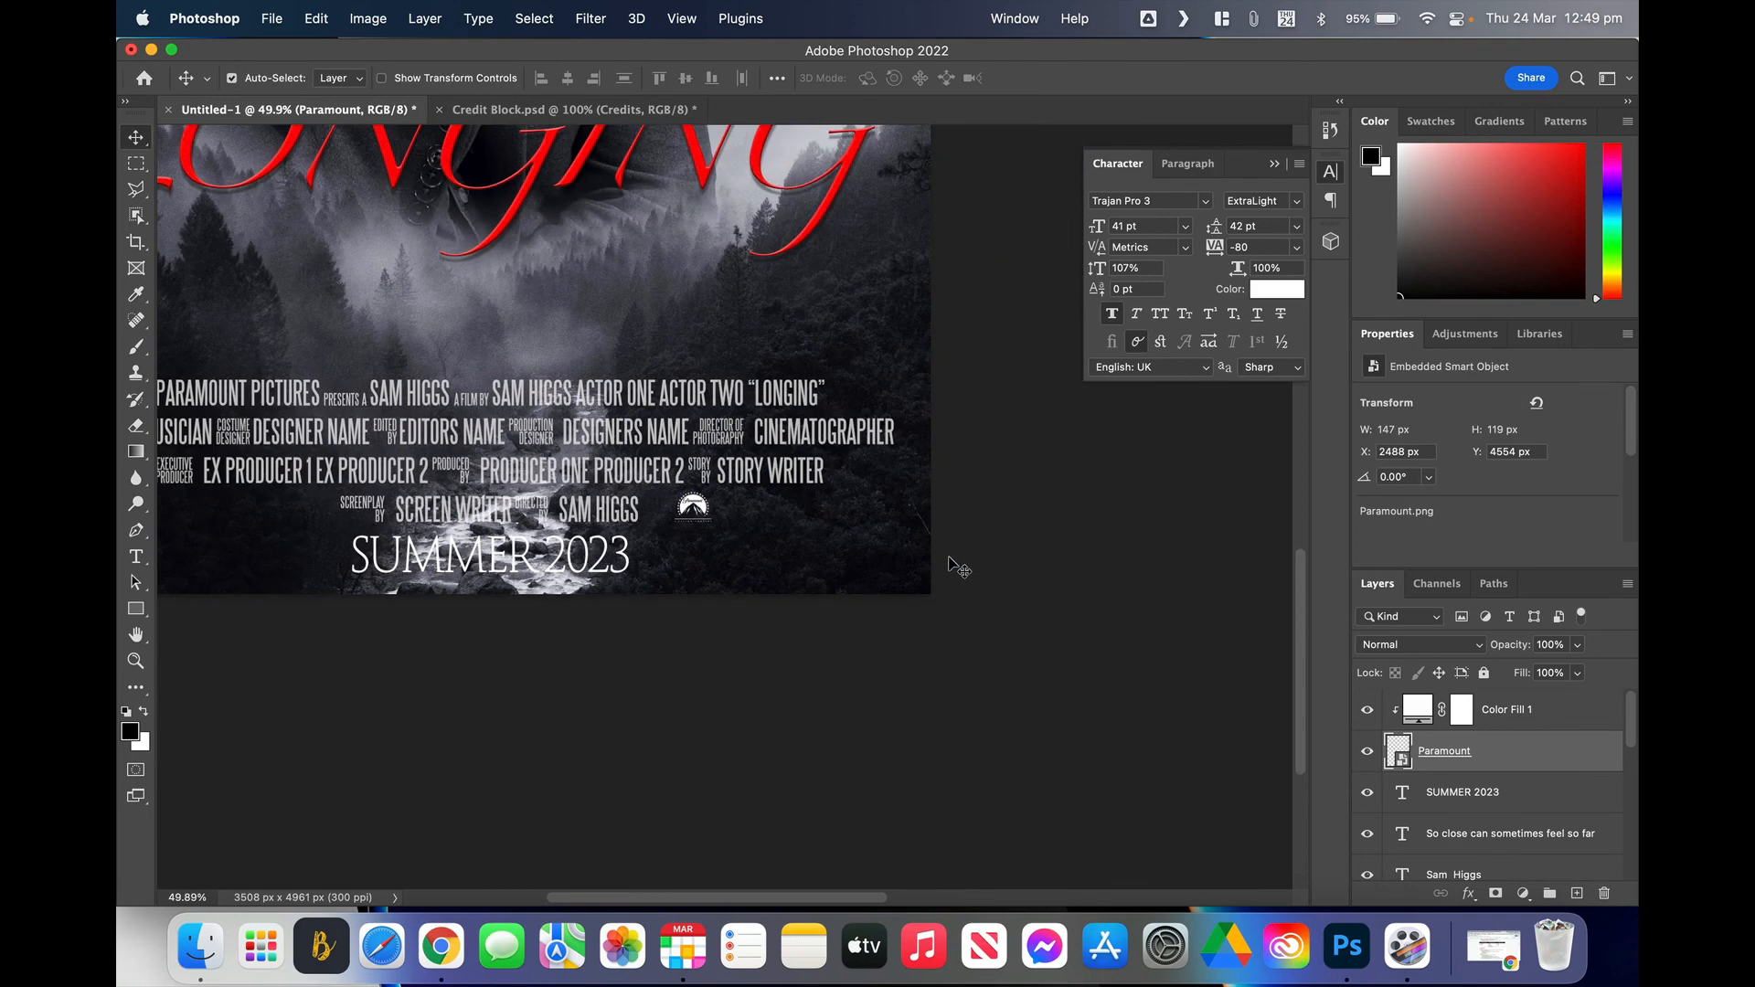
{"action": "scroll", "coordinate": [951, 562], "scroll_direction": "down", "scroll_amount": 3}
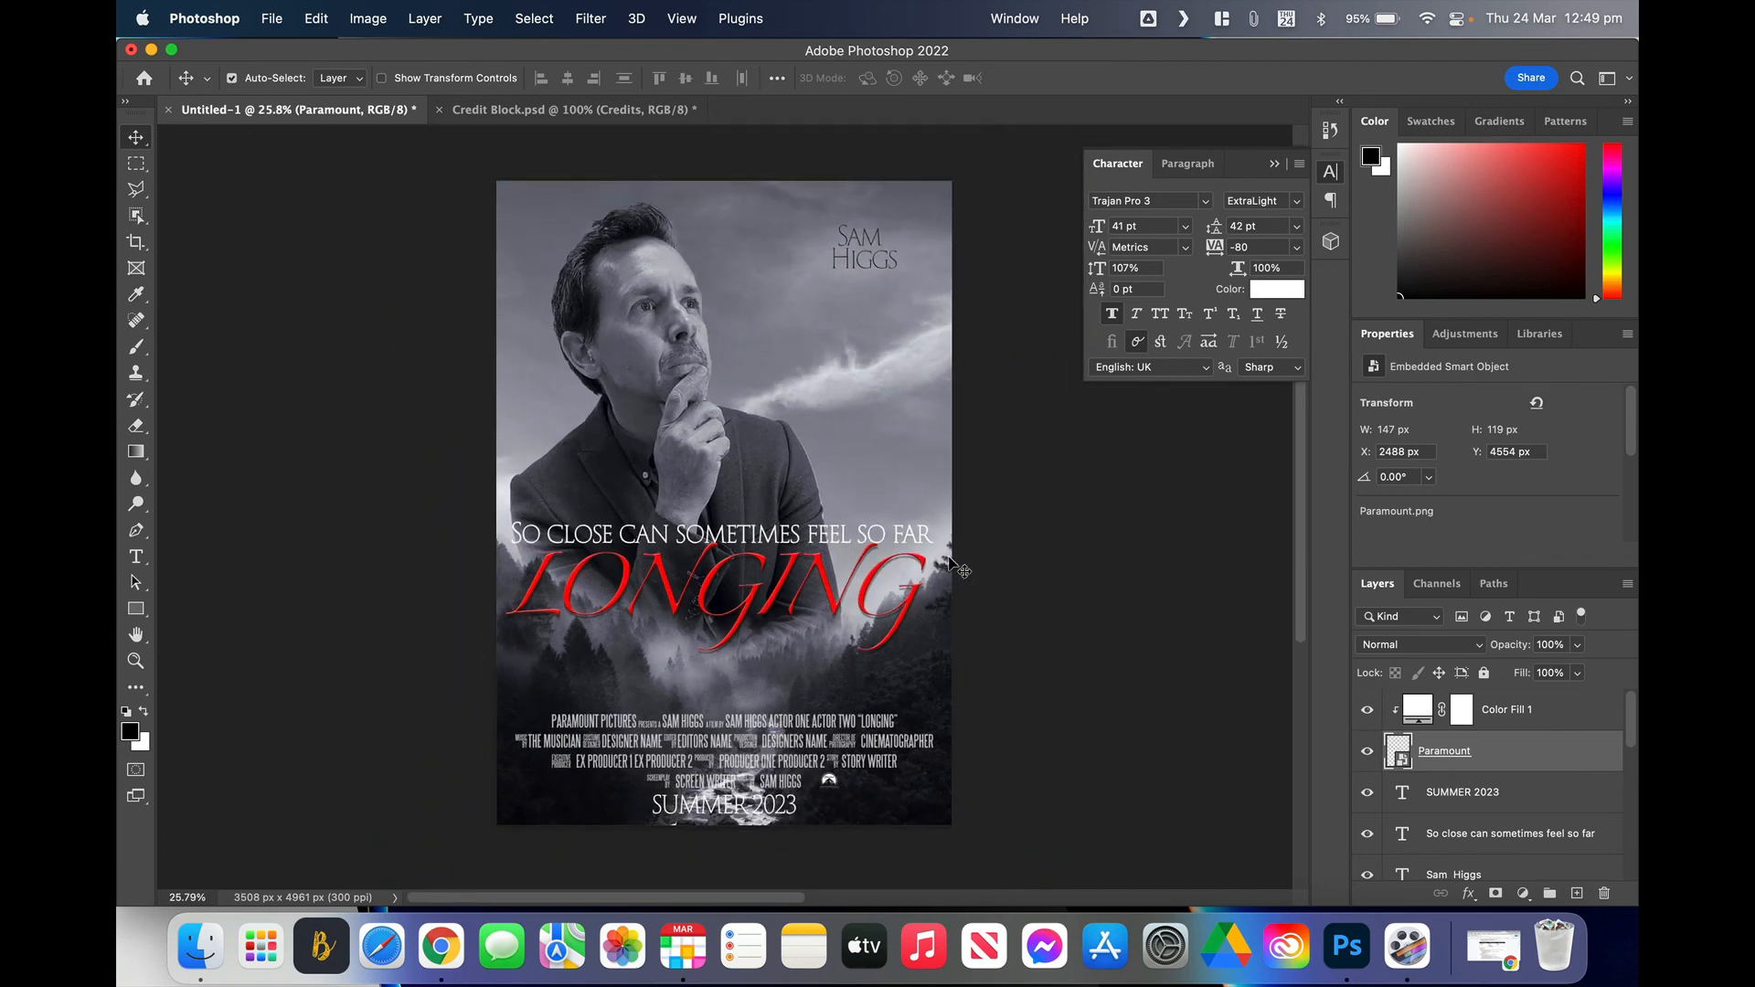
{"action": "scroll", "coordinate": [951, 564], "scroll_direction": "down", "scroll_amount": 1}
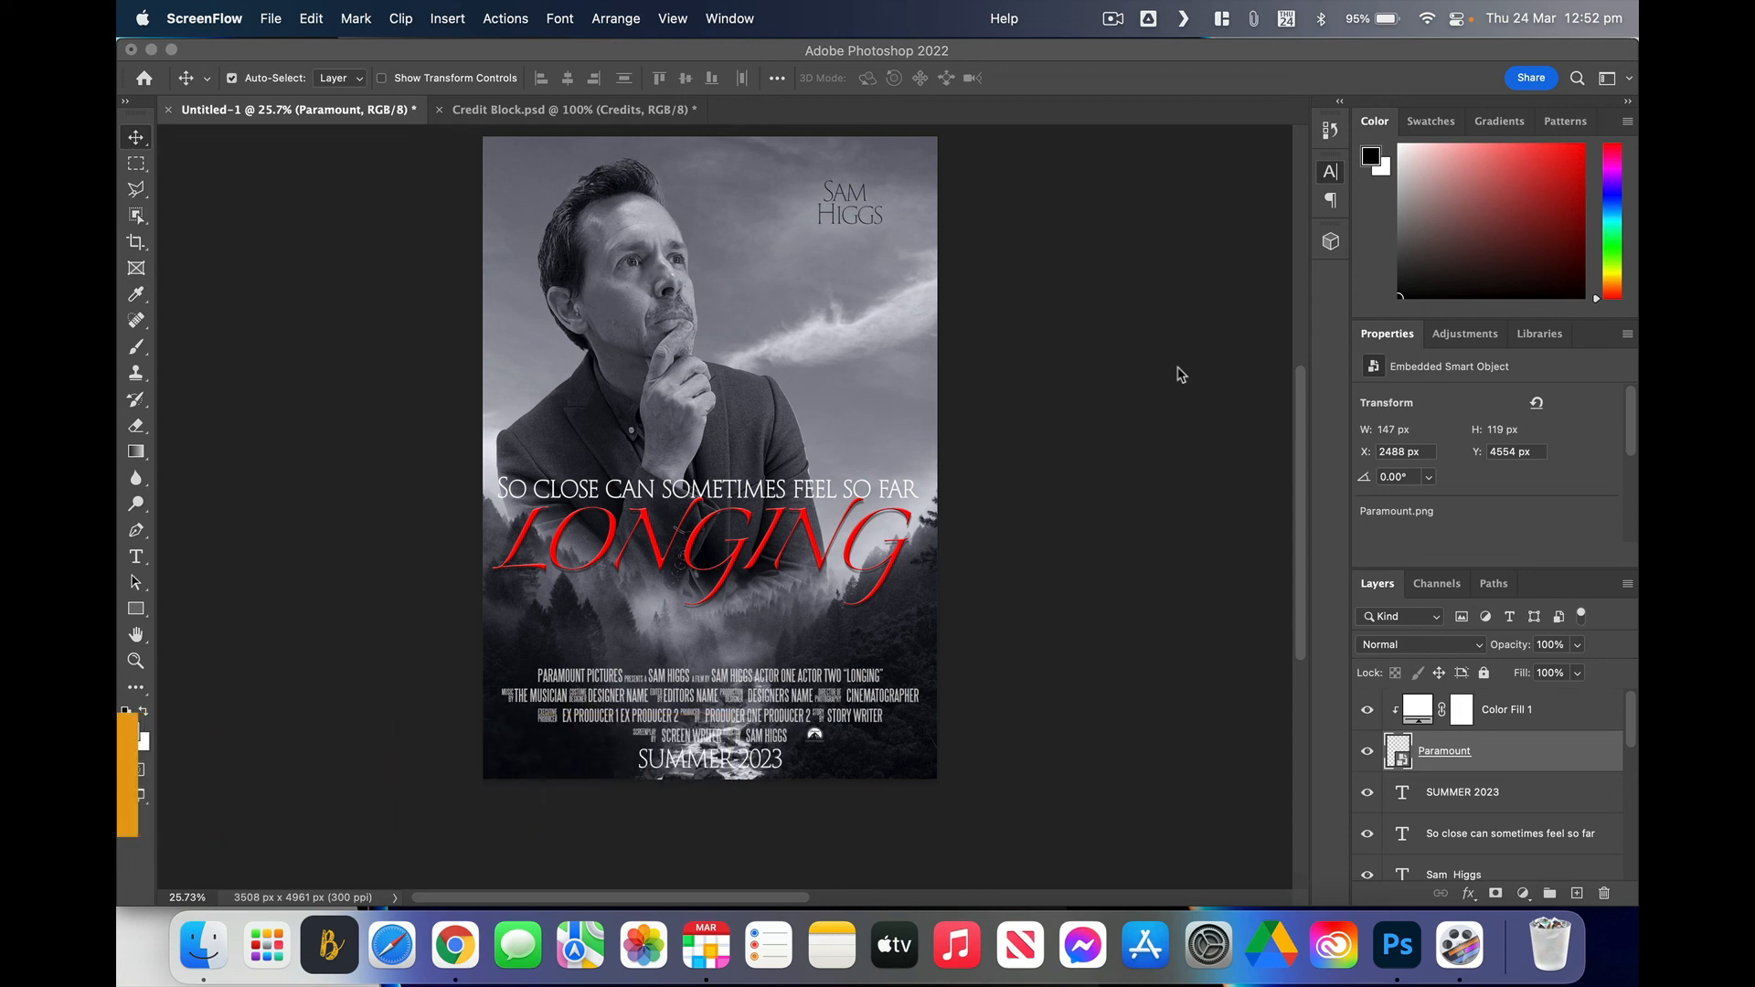
Step: Save the poster locally as Photoshop PDF named 'movie poster' on the Desktop
{"action": "left_click", "coordinate": [382, 230]}
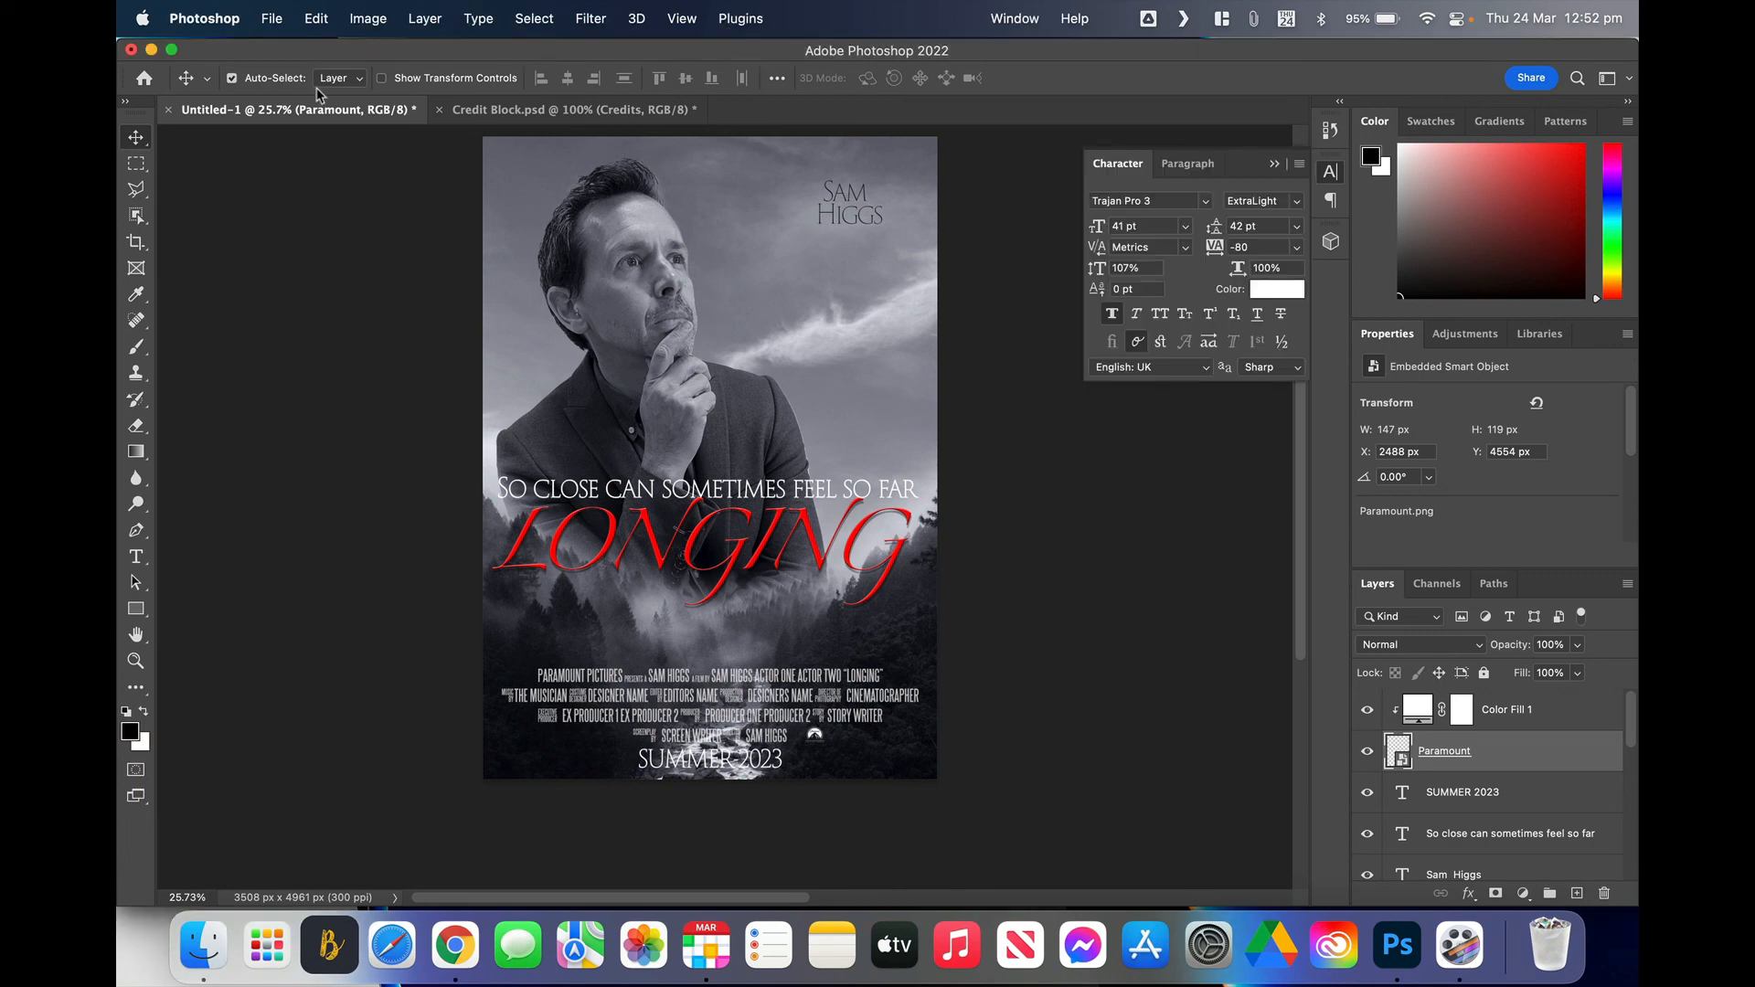
{"action": "left_click", "coordinate": [272, 20]}
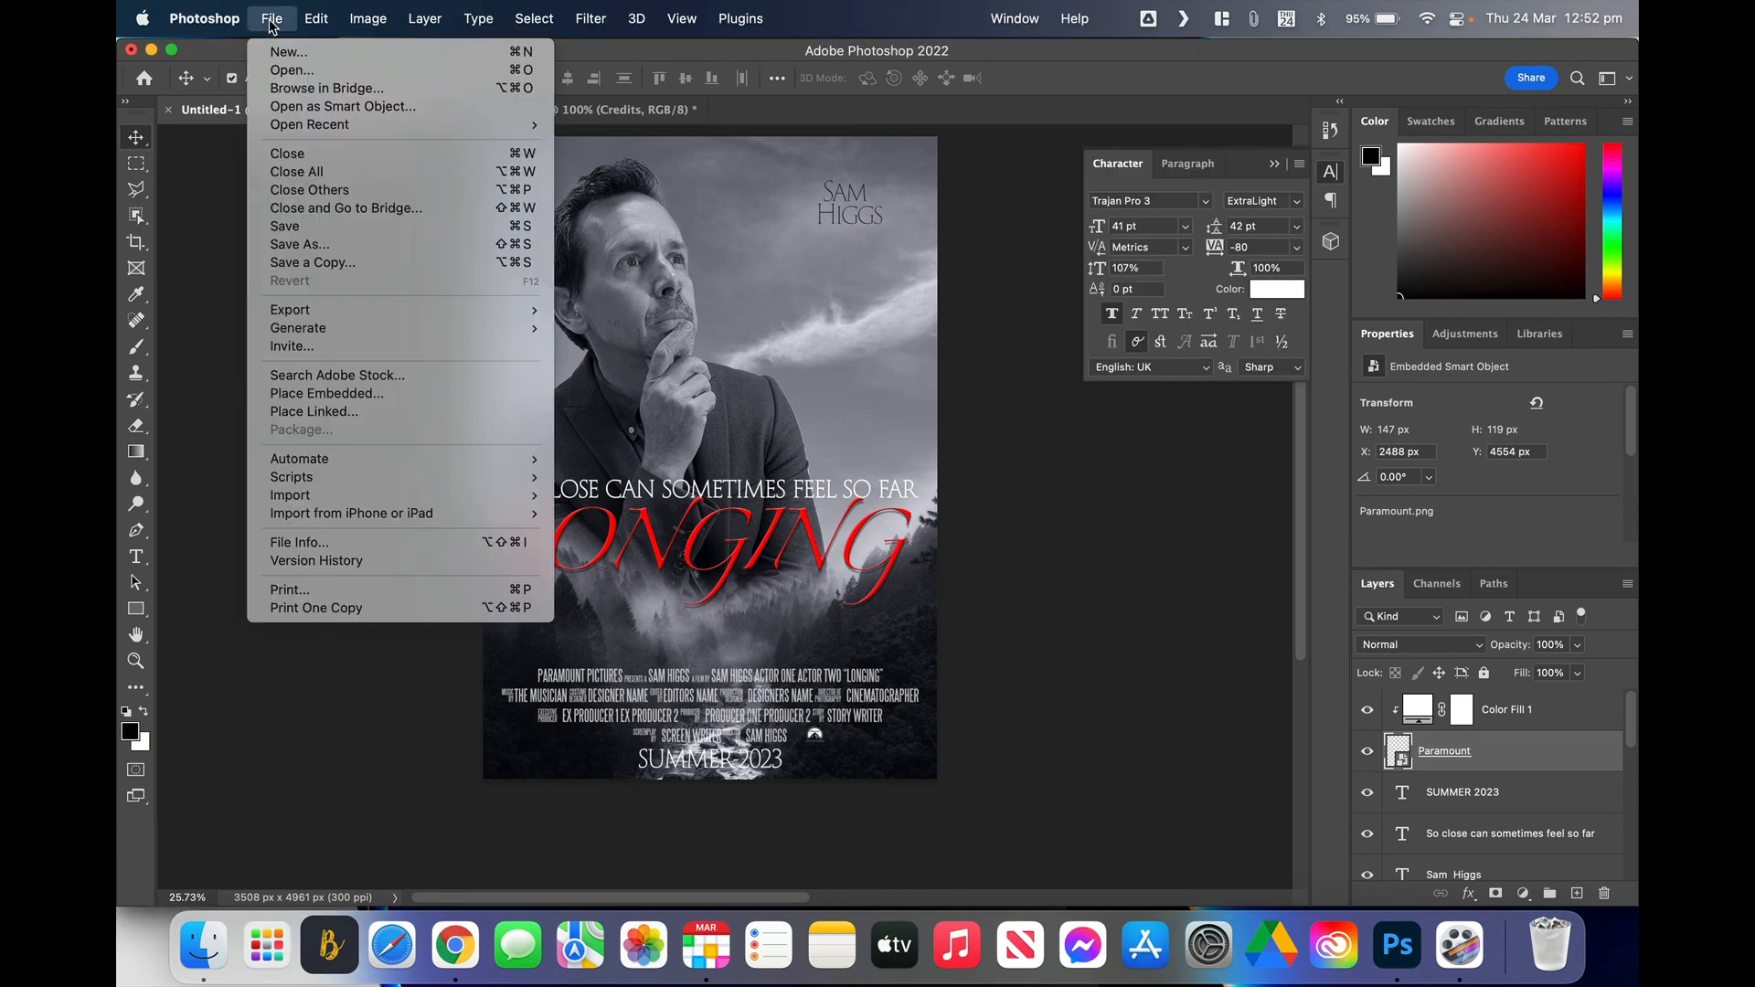
{"action": "left_click", "coordinate": [327, 253]}
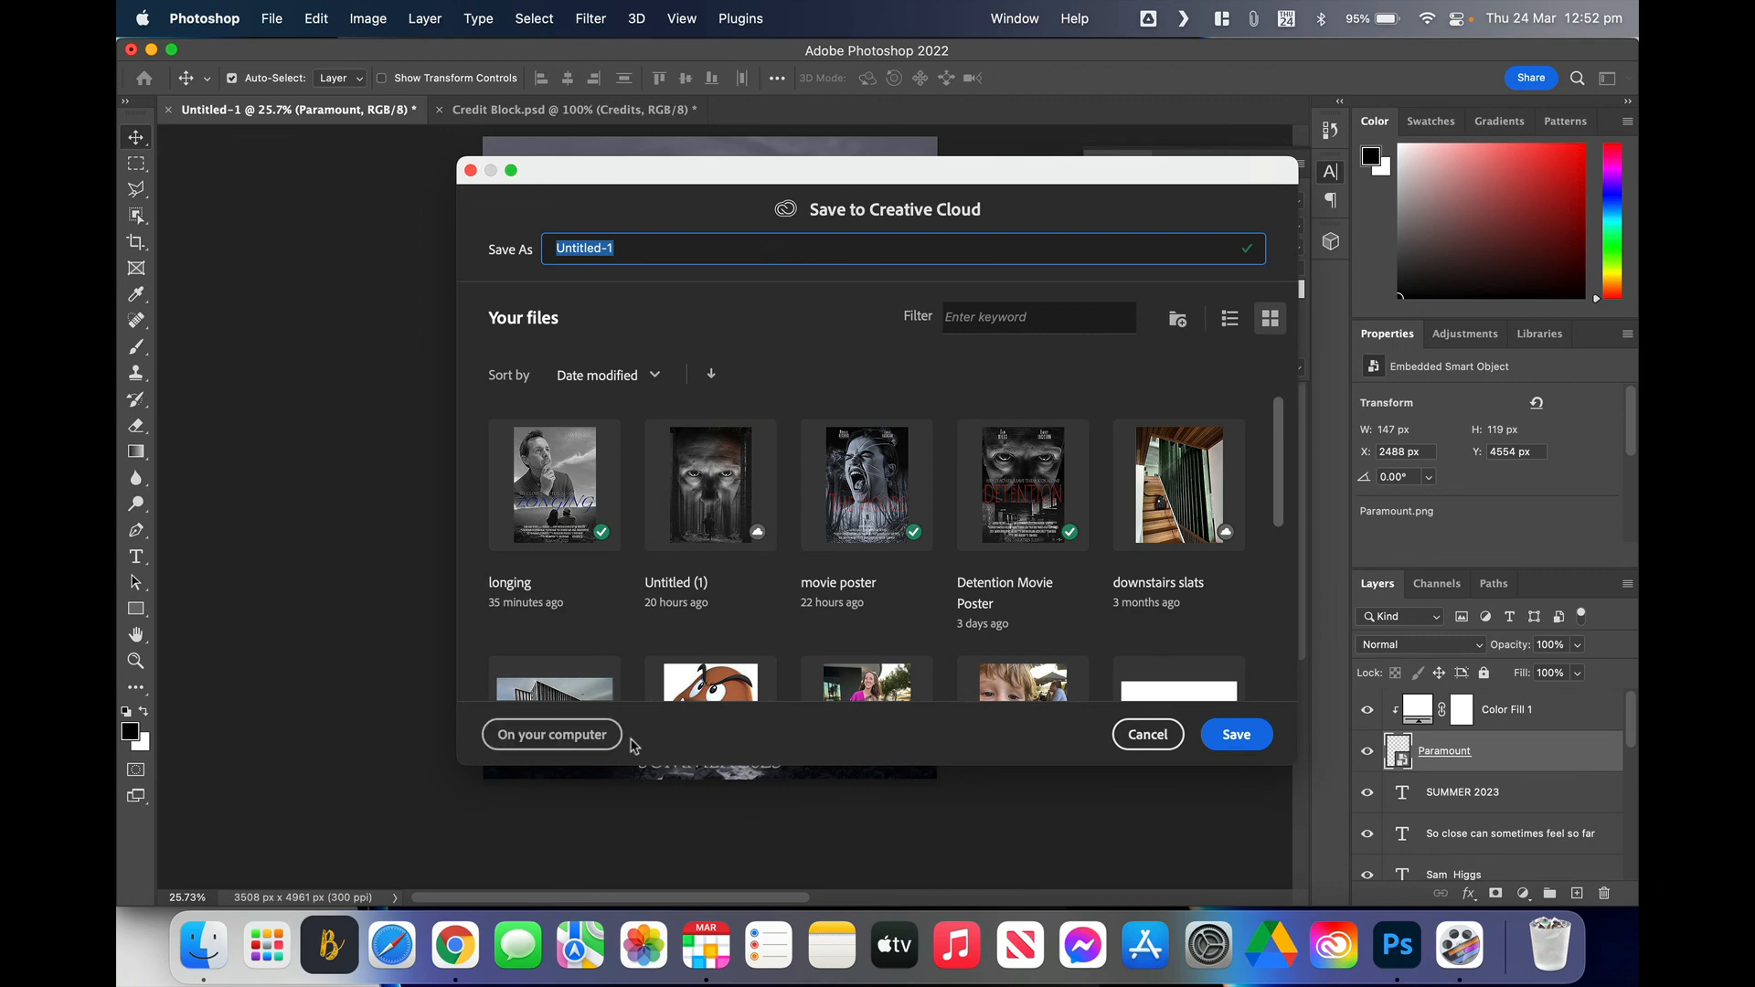
{"action": "left_click", "coordinate": [543, 744]}
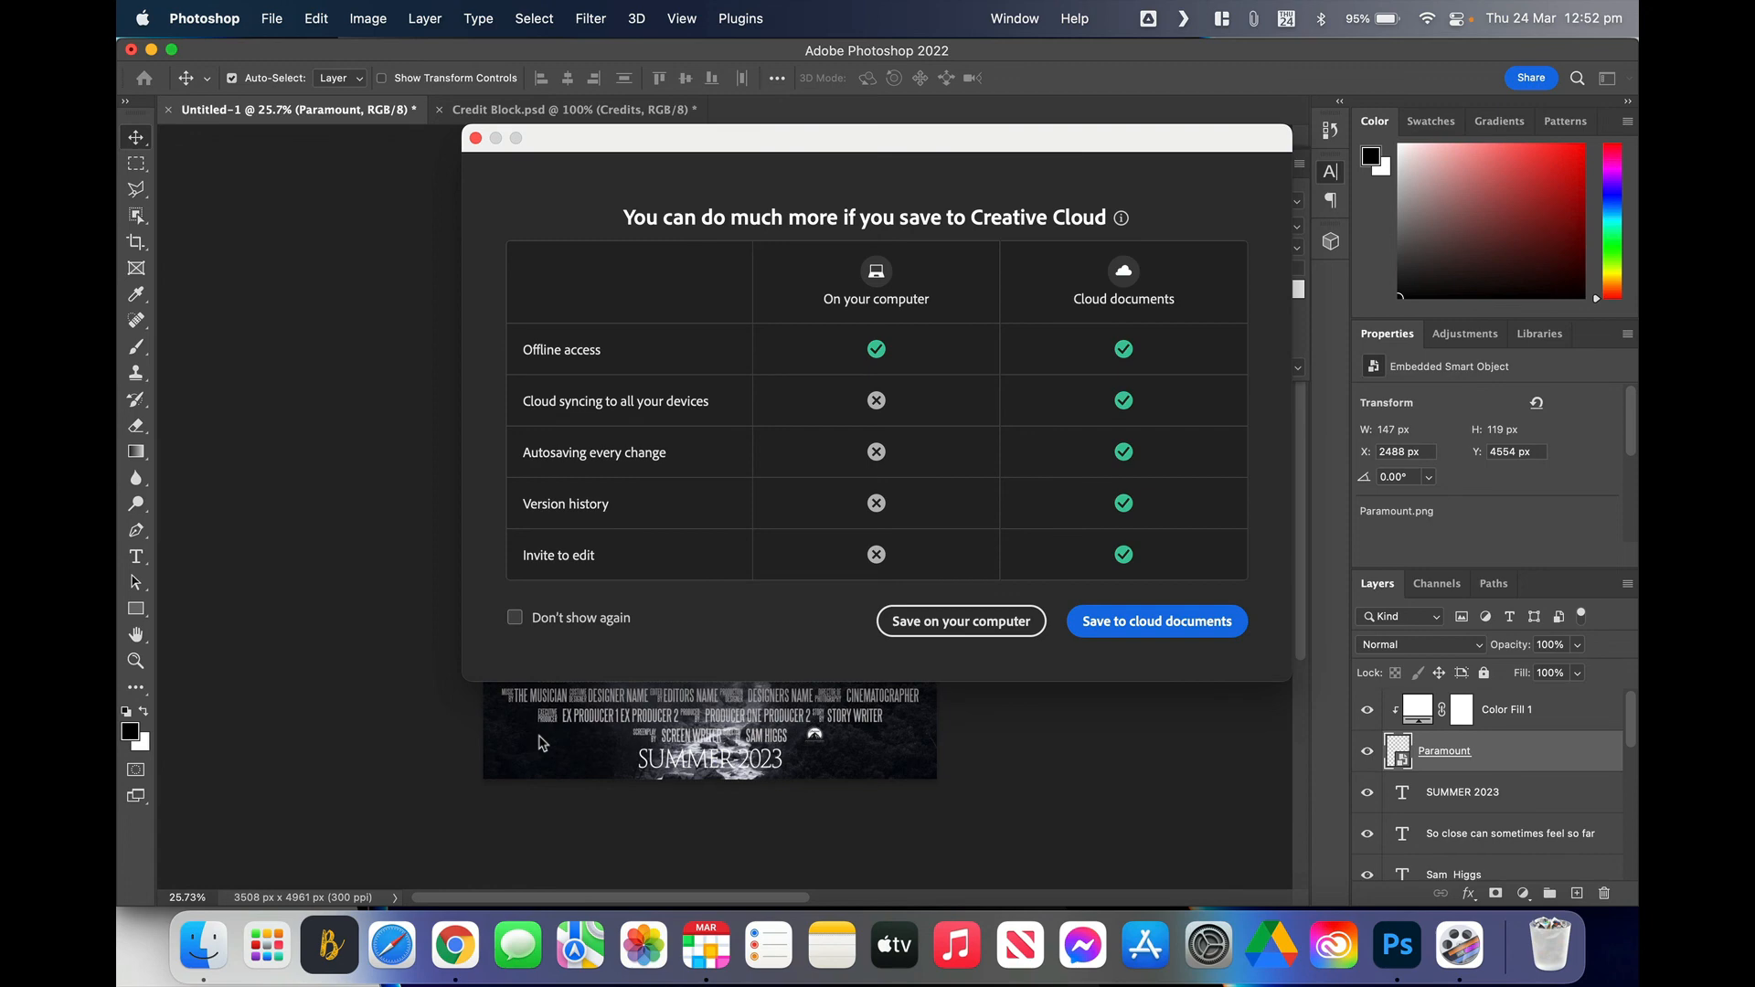
{"action": "left_click", "coordinate": [935, 630]}
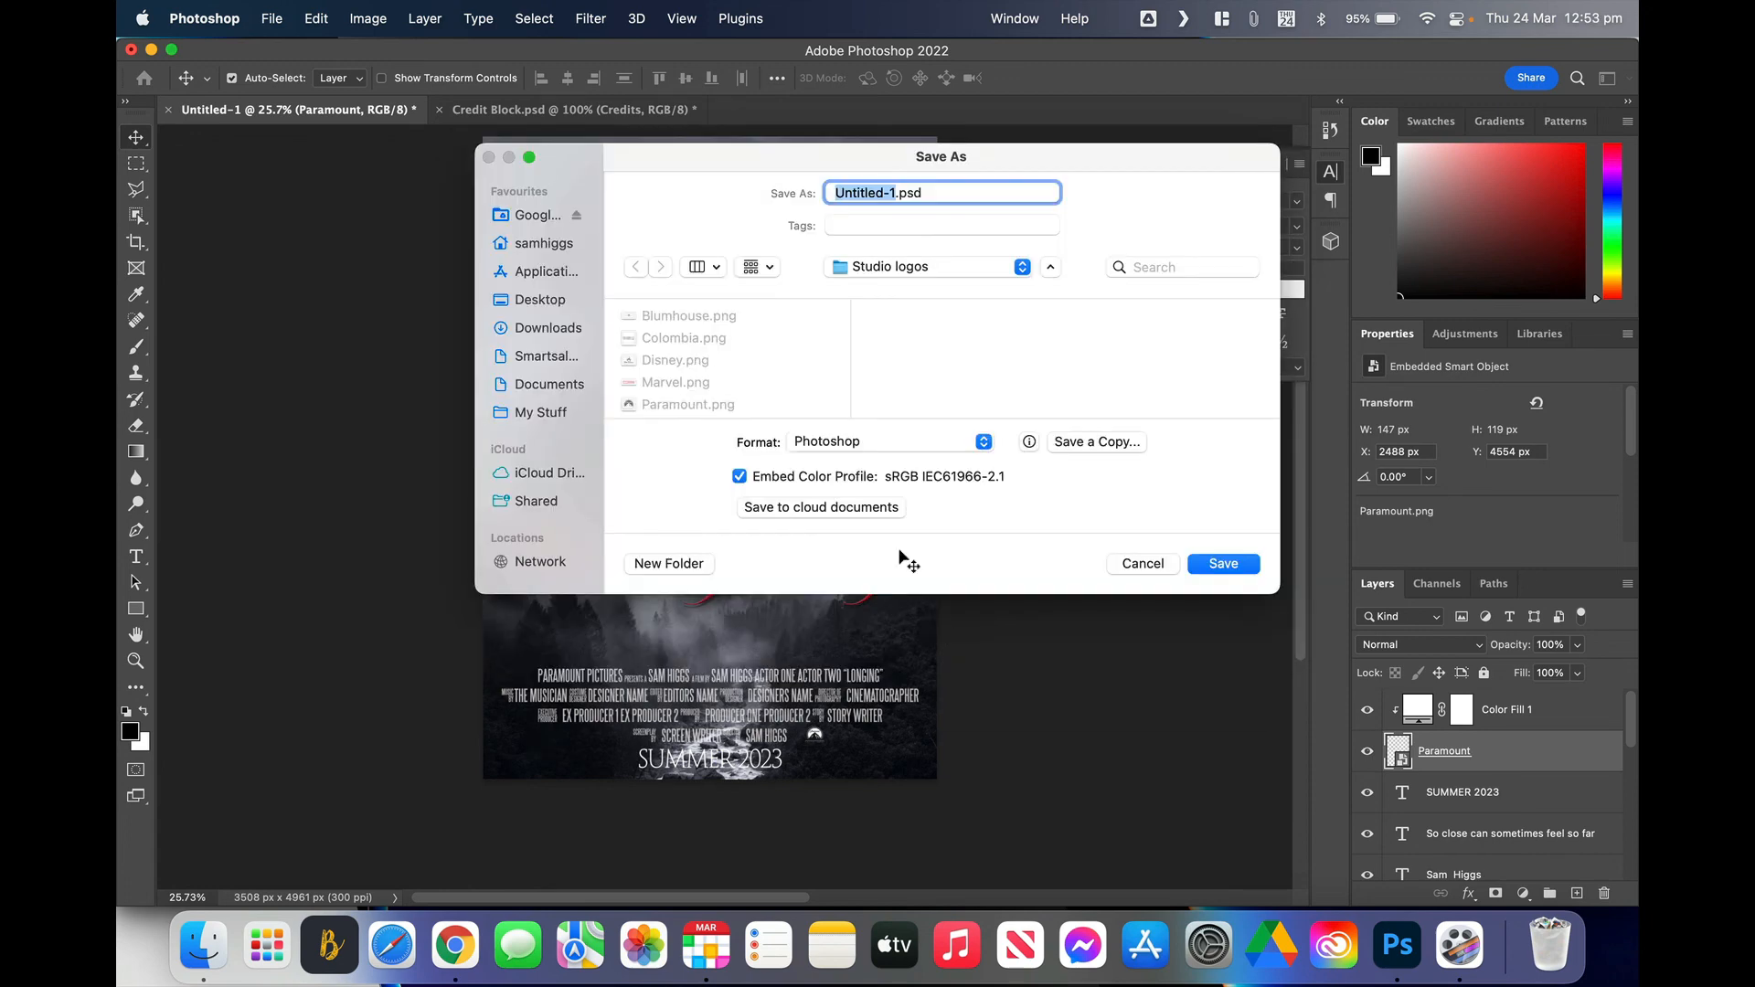
{"action": "left_click", "coordinate": [984, 443]}
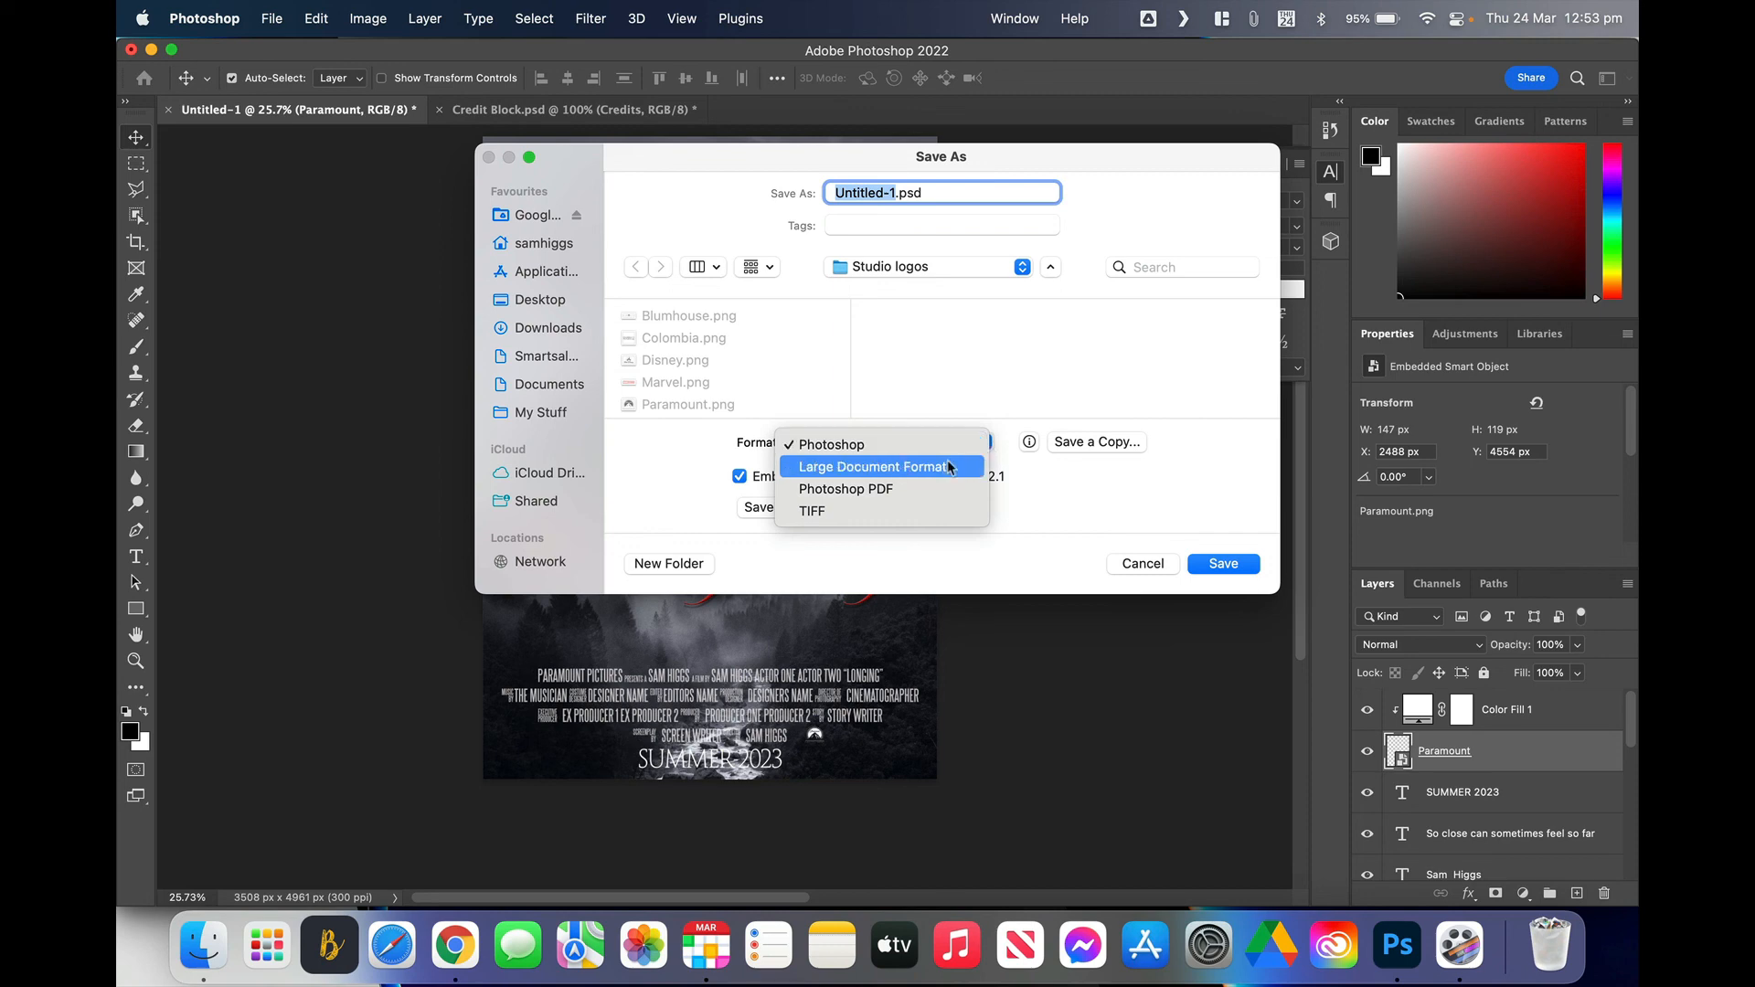
{"action": "left_click", "coordinate": [901, 492]}
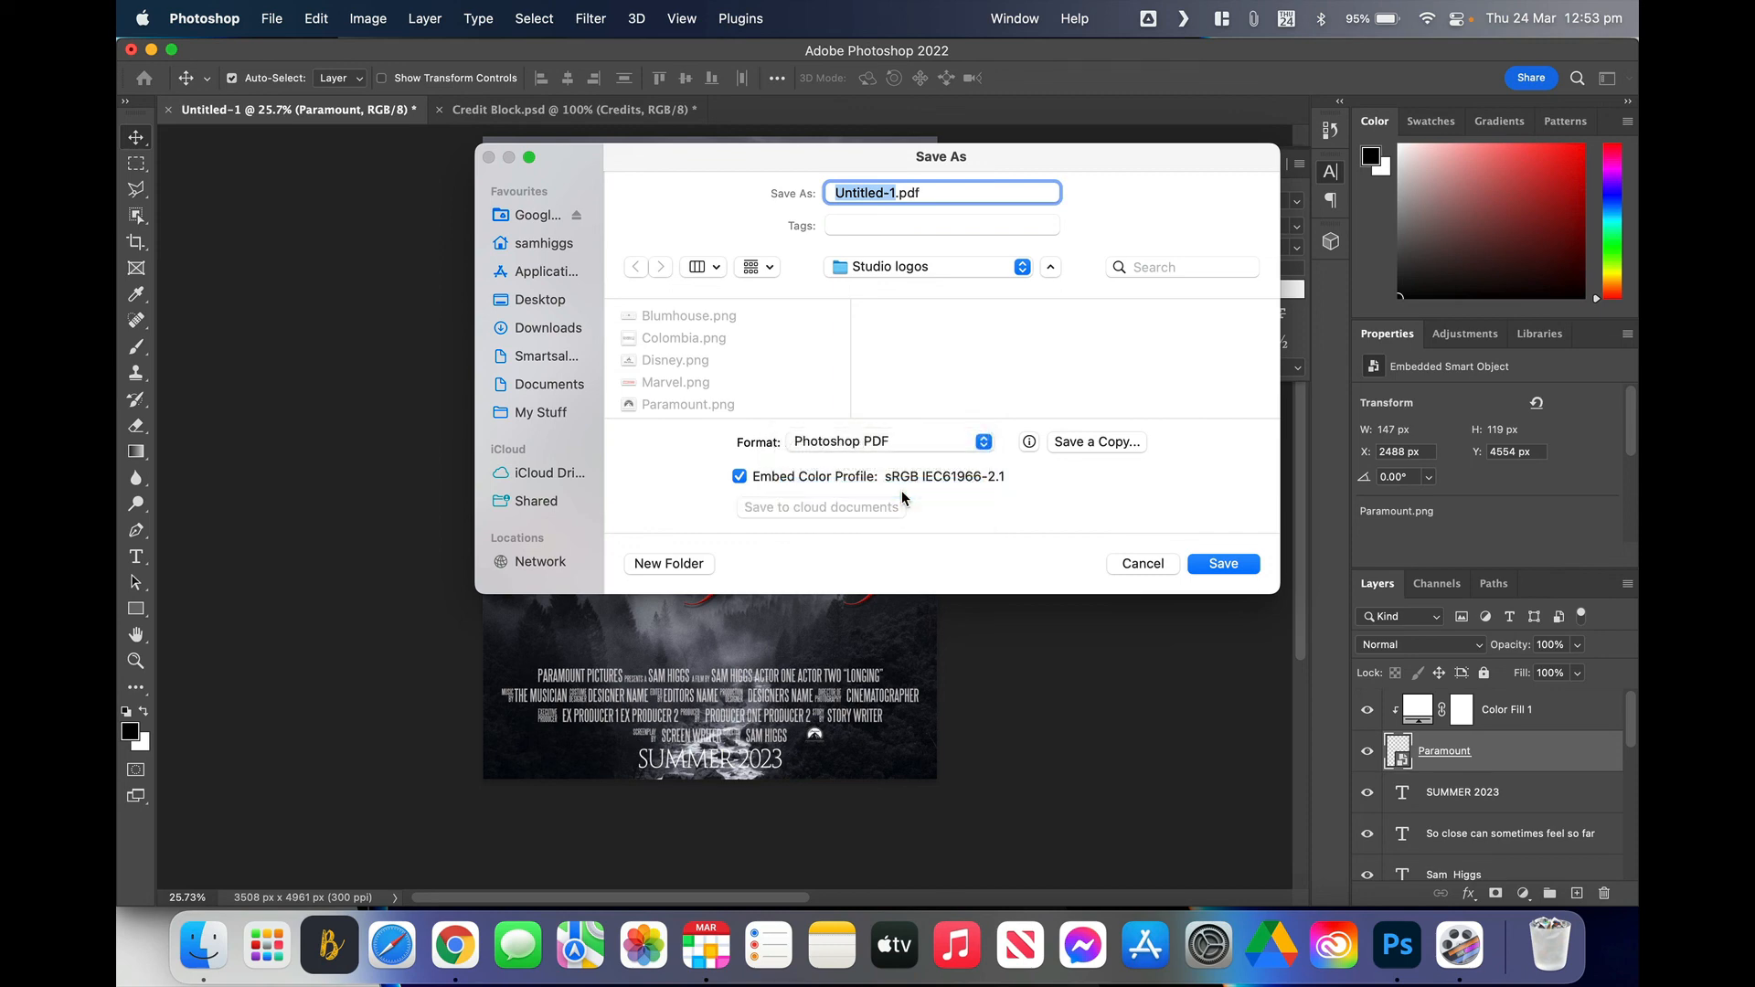
{"action": "type", "text": "movie poster"}
{"action": "left_click", "coordinate": [538, 309]}
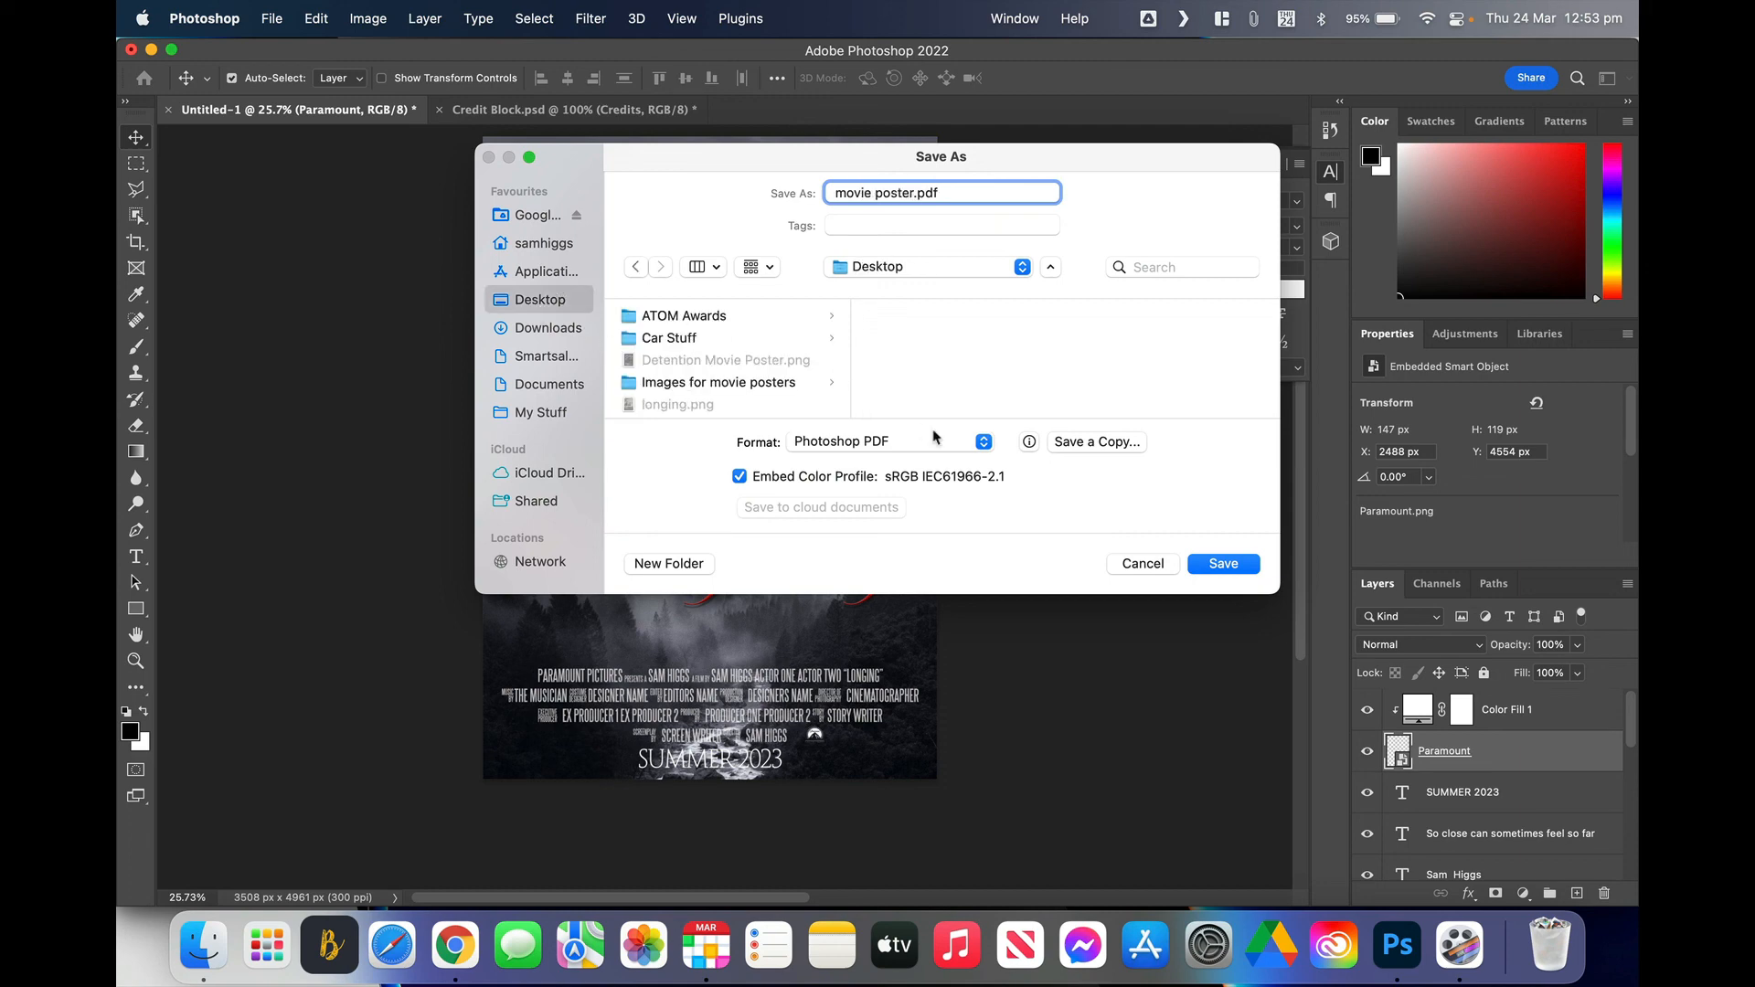
{"action": "left_click", "coordinate": [1223, 565]}
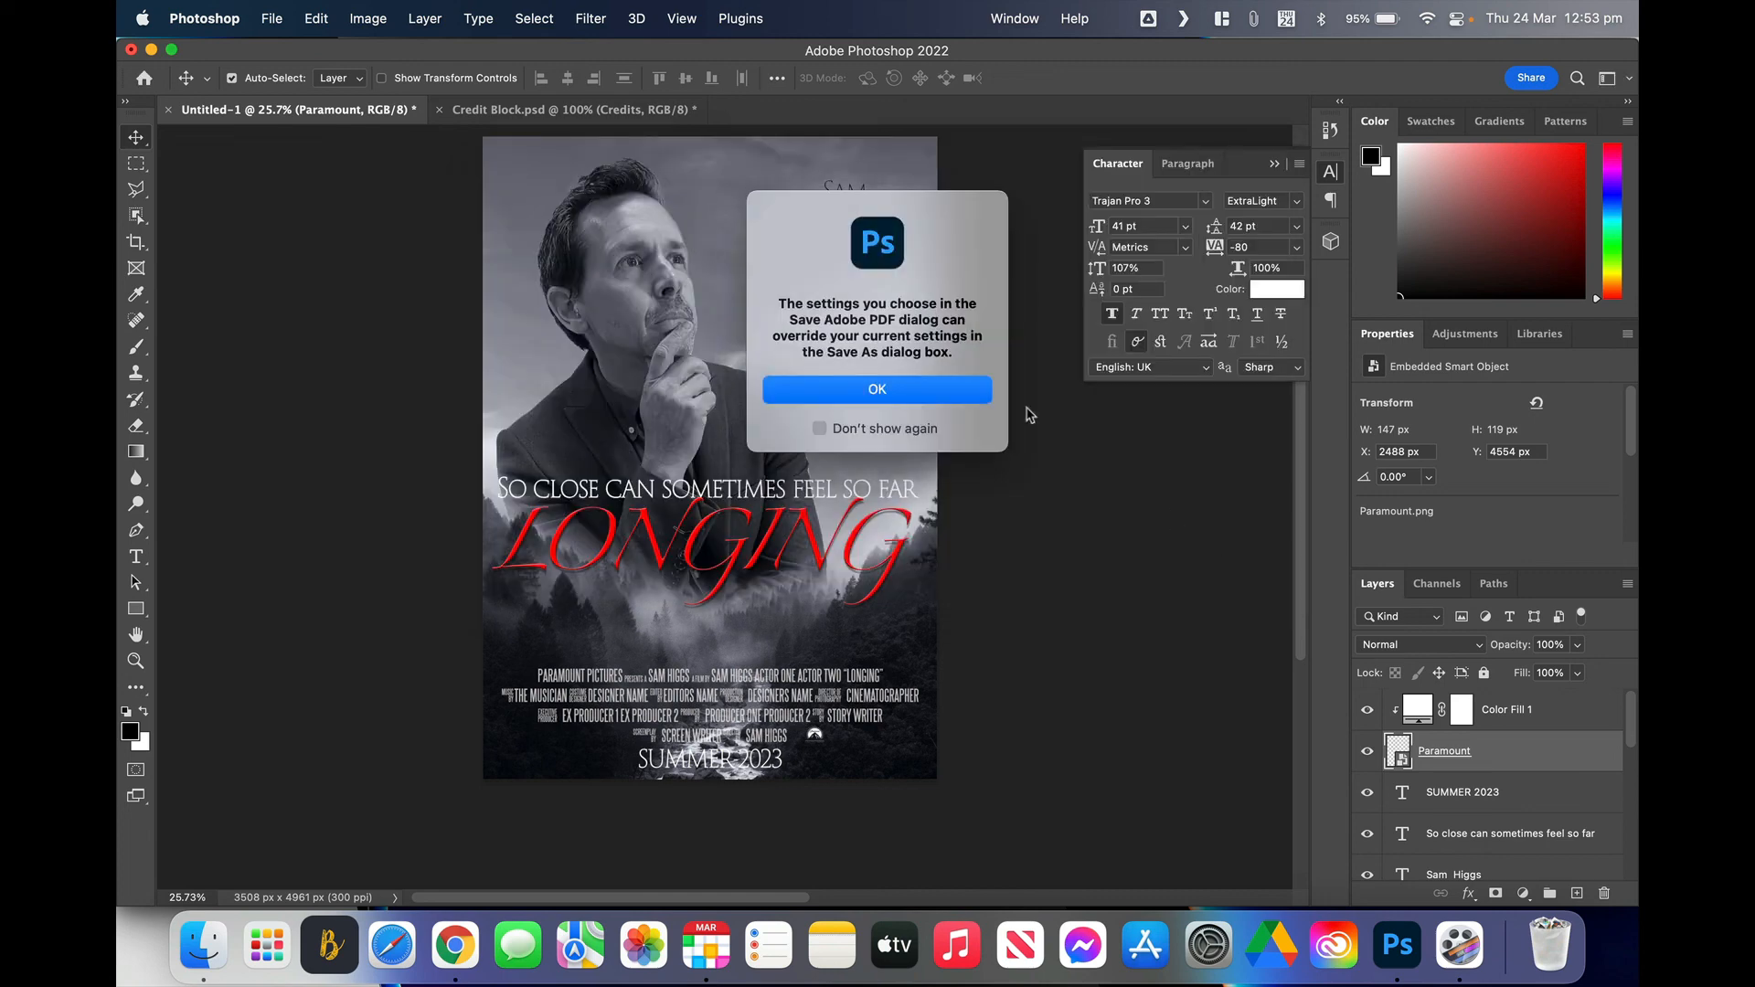
Step: Accept the PDF warnings and save with High Quality Print settings
{"action": "left_click", "coordinate": [859, 393]}
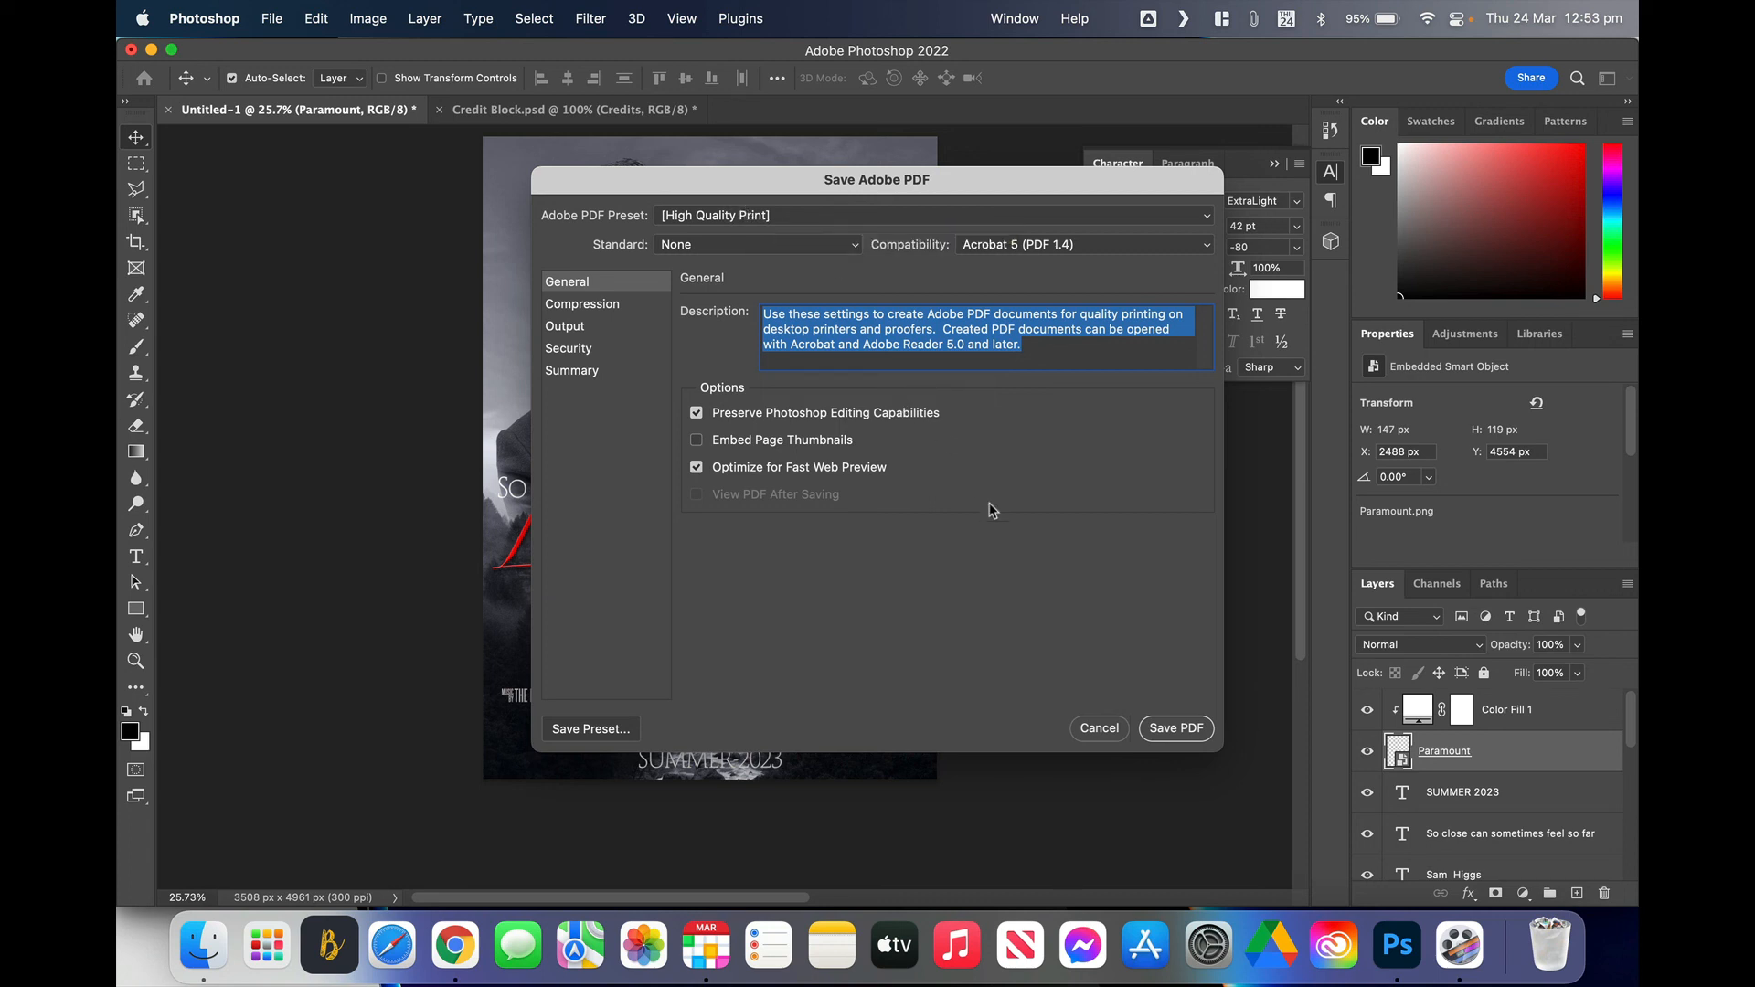
{"action": "left_click", "coordinate": [1171, 734]}
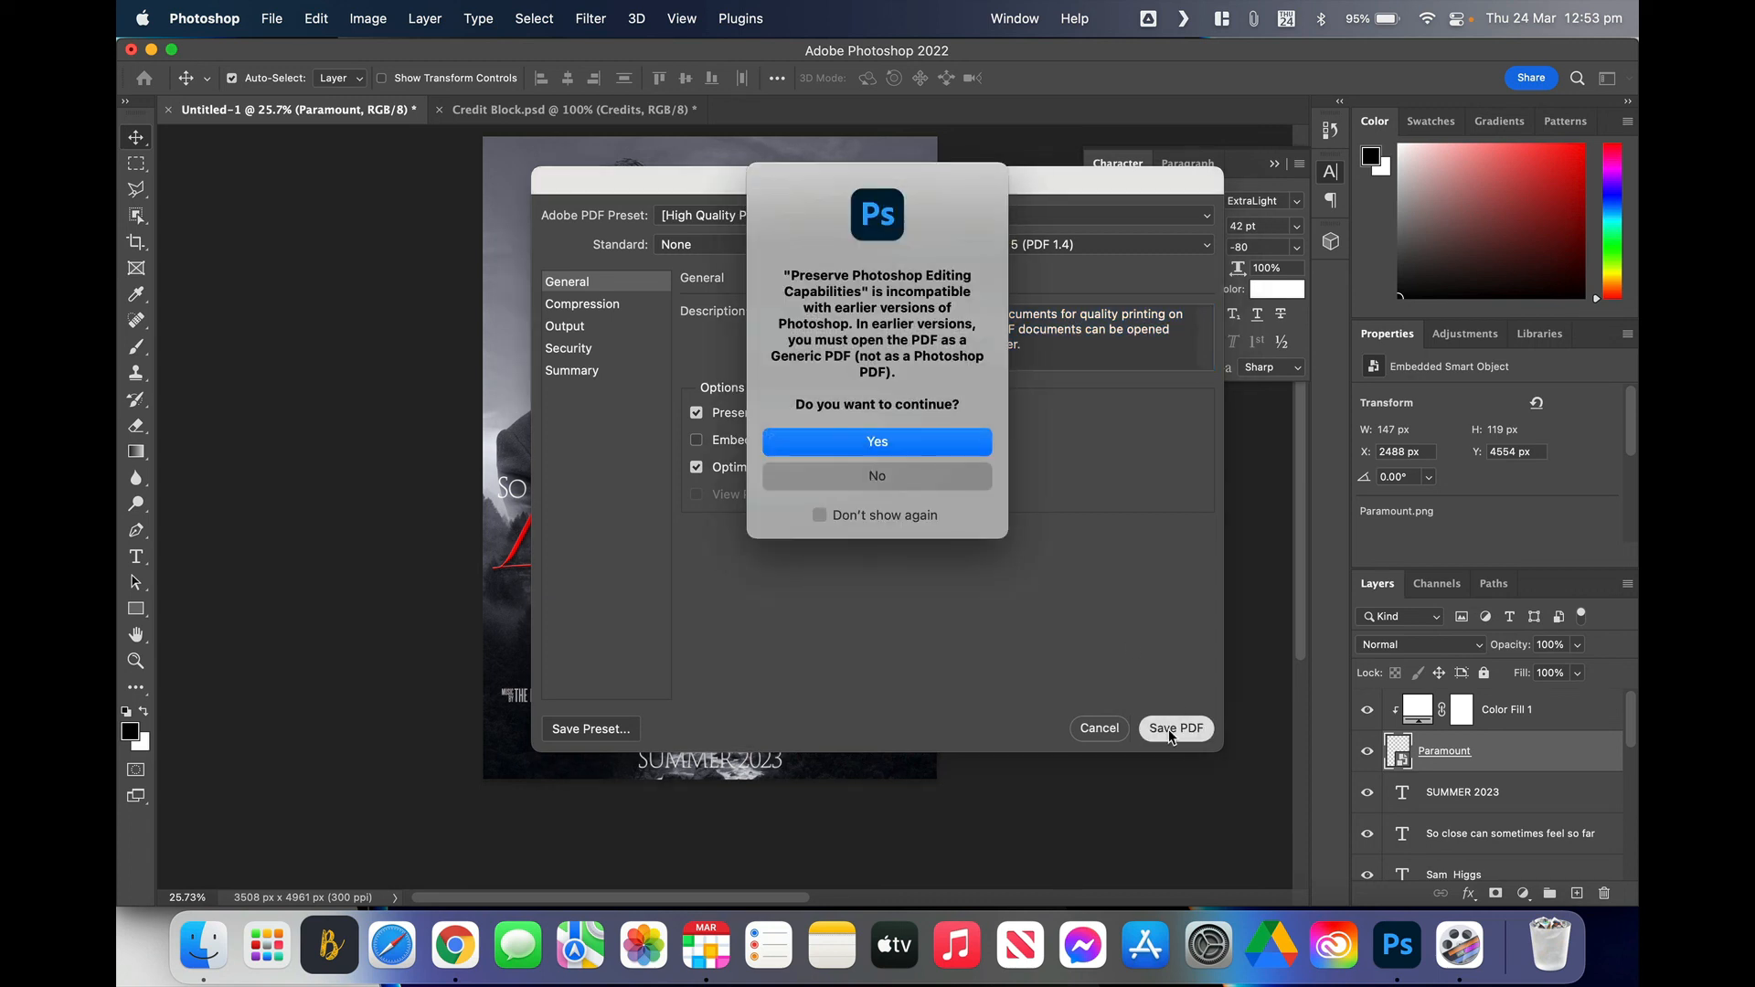
{"action": "left_click", "coordinate": [852, 443]}
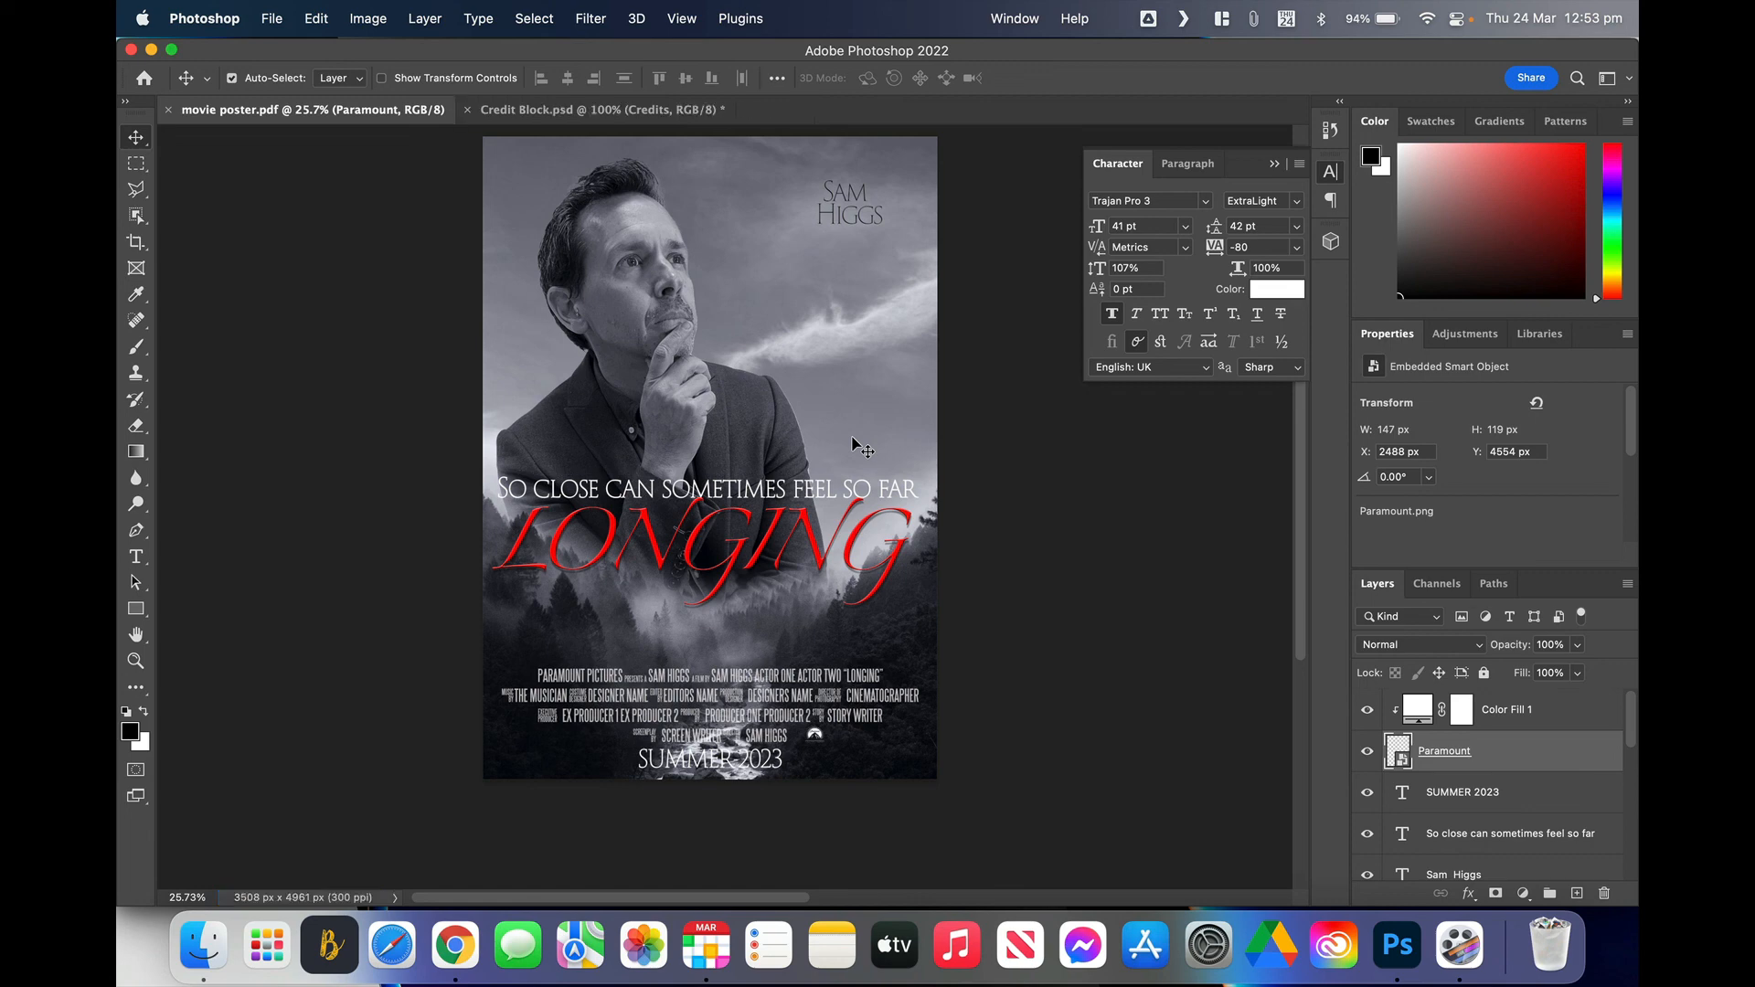
Step: Open movie poster.pdf from the Desktop in Preview and scroll through it
{"action": "left_click", "coordinate": [203, 944]}
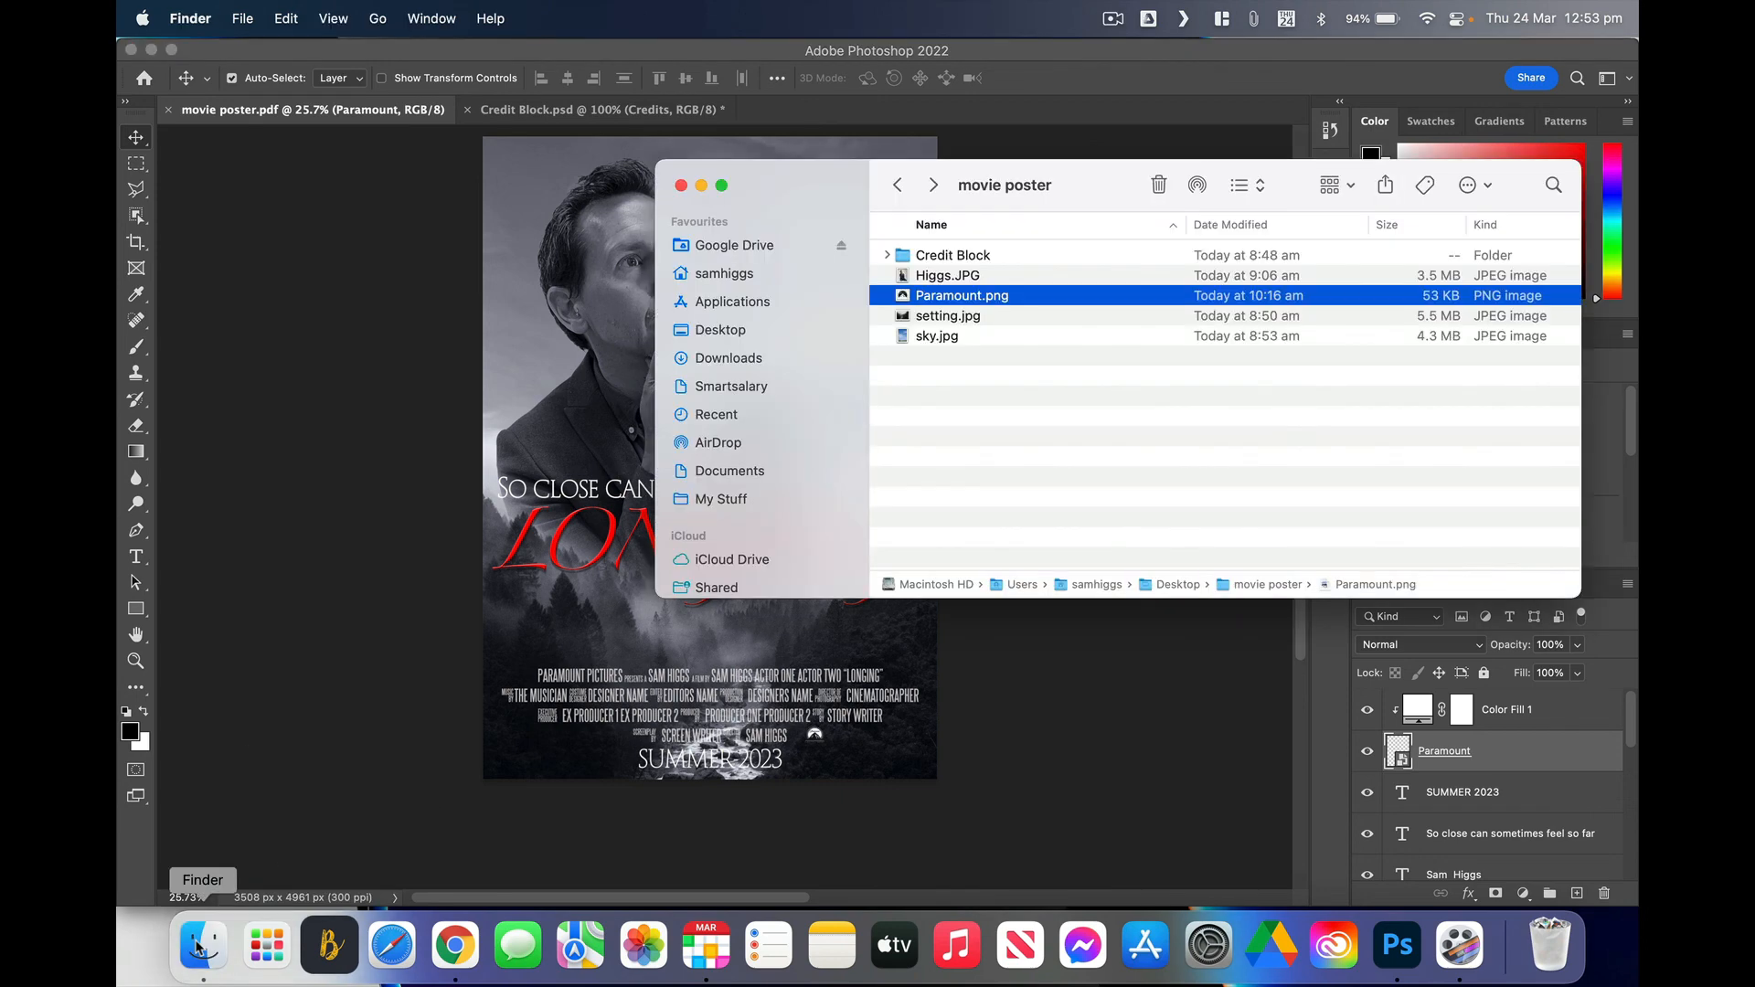
{"action": "left_click", "coordinate": [730, 331]}
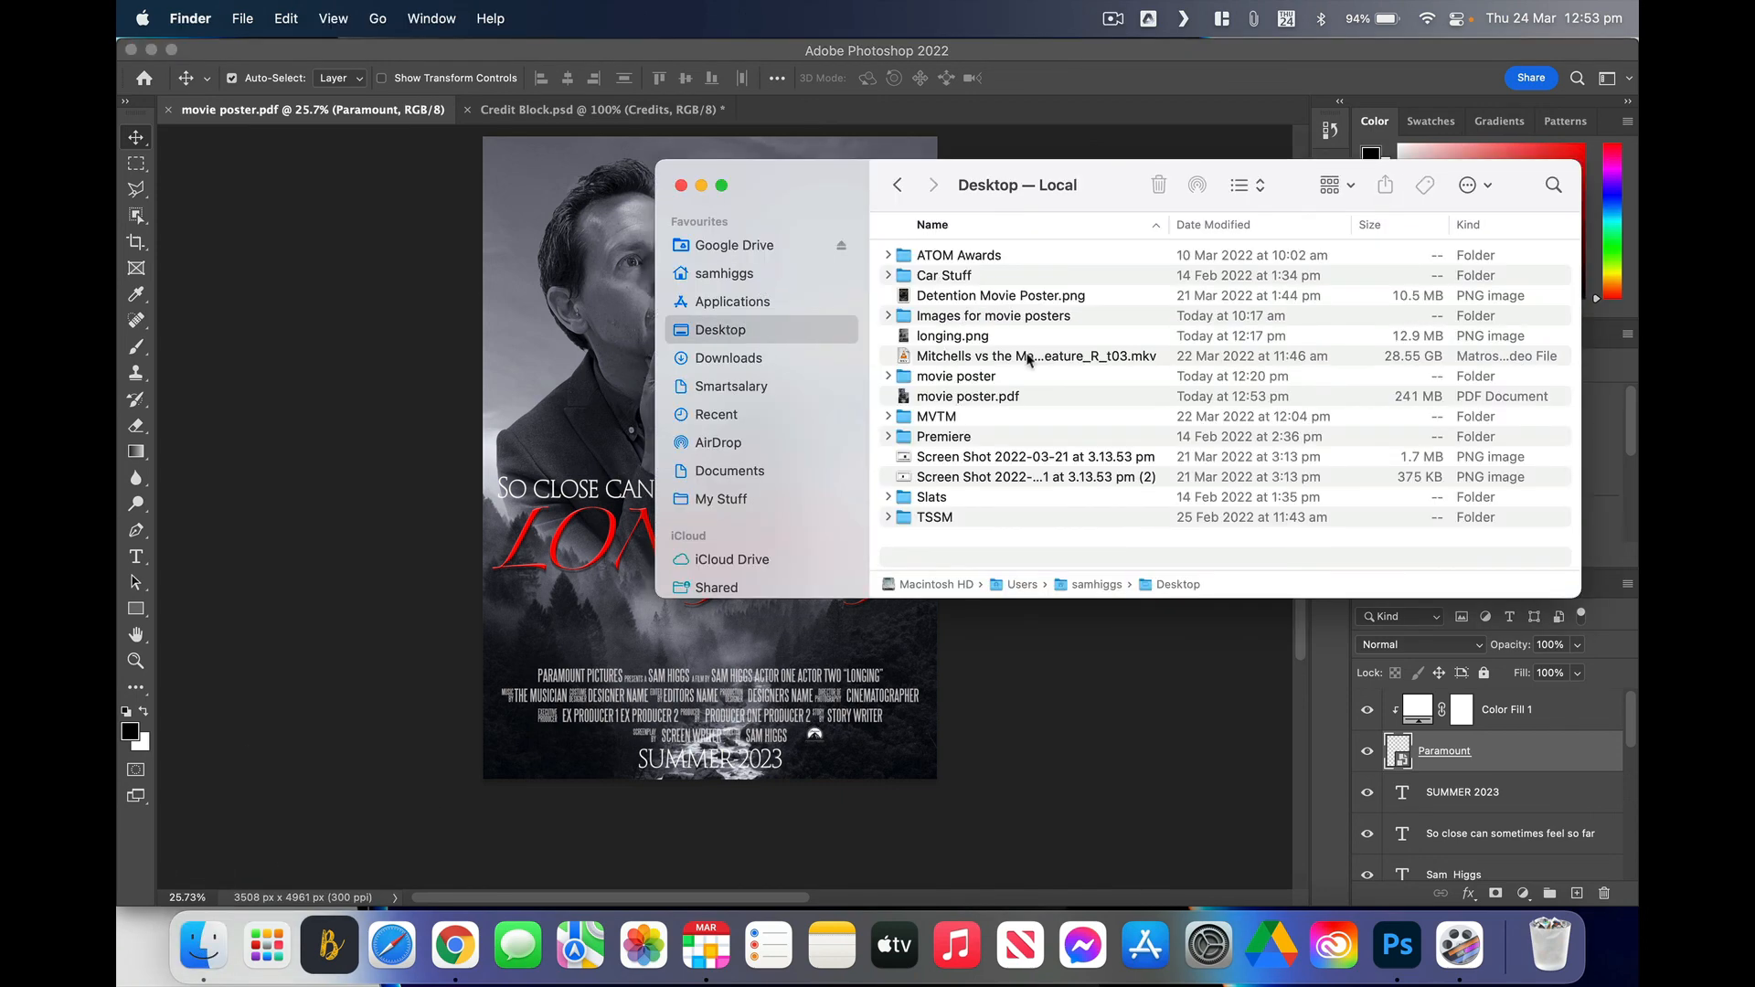
{"action": "left_click", "coordinate": [960, 395]}
{"action": "double_click", "coordinate": [959, 396]}
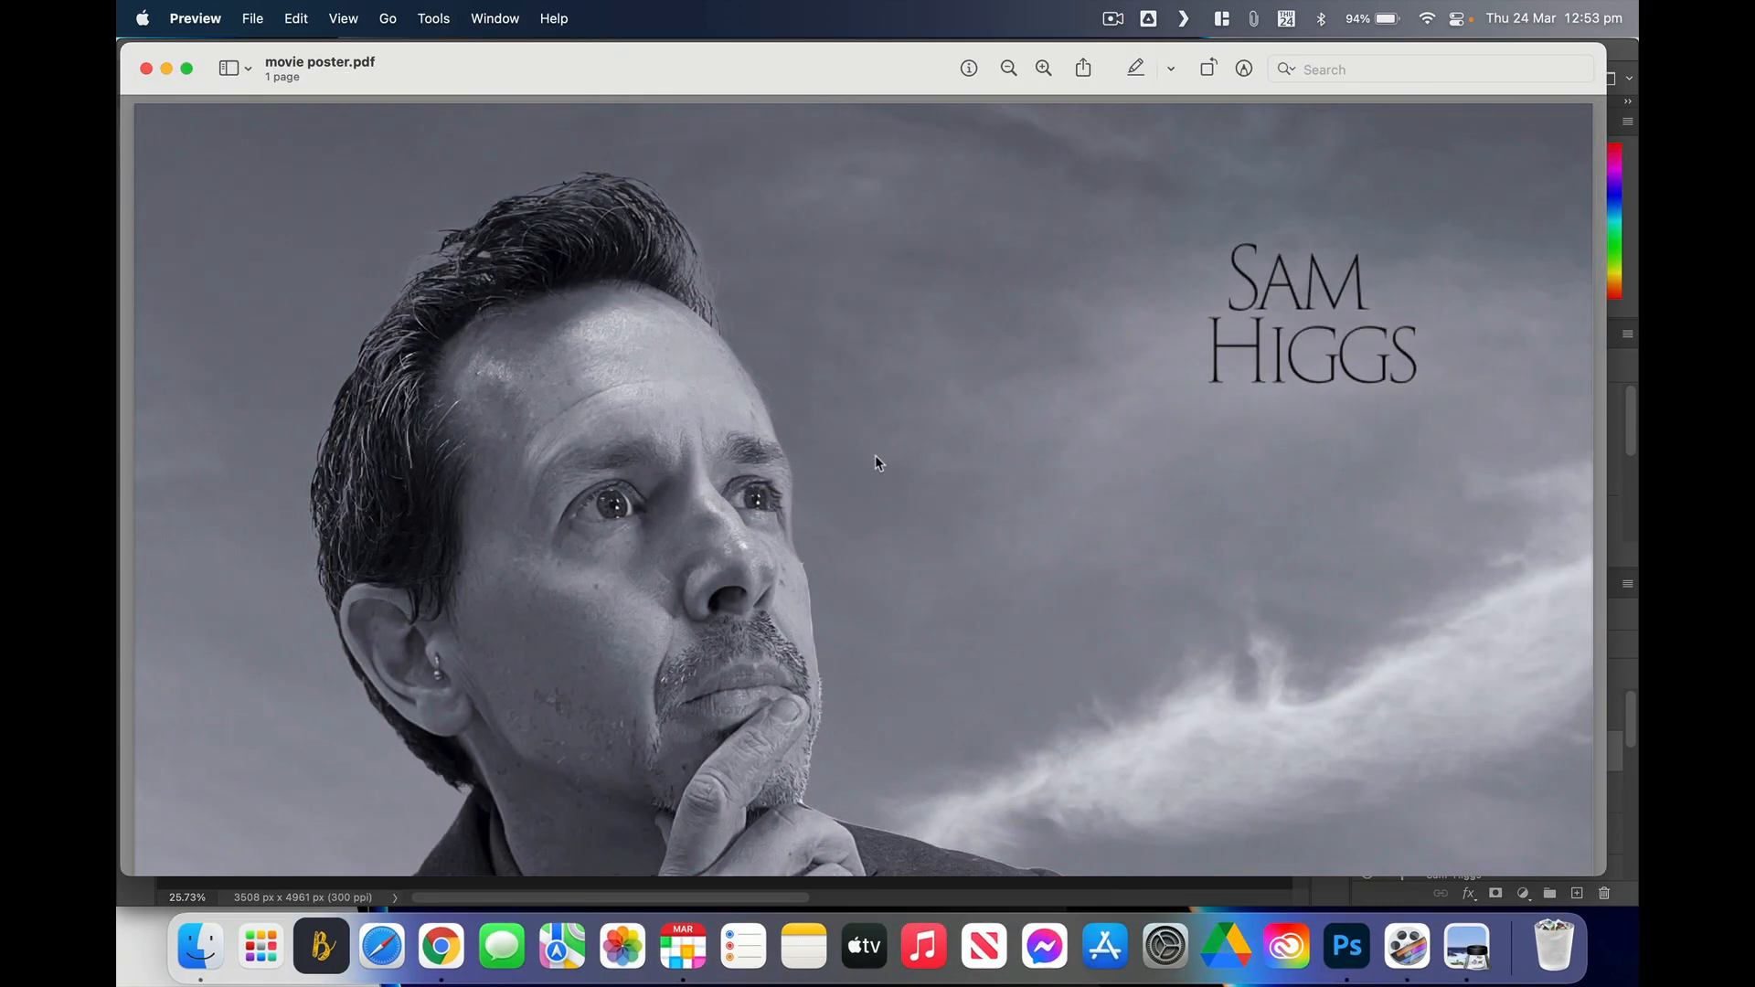
{"action": "scroll", "coordinate": [875, 453], "scroll_direction": "down", "scroll_amount": 10}
{"action": "scroll", "coordinate": [875, 456], "scroll_direction": "down", "scroll_amount": 5}
{"action": "scroll", "coordinate": [875, 456], "scroll_direction": "up", "scroll_amount": 15}
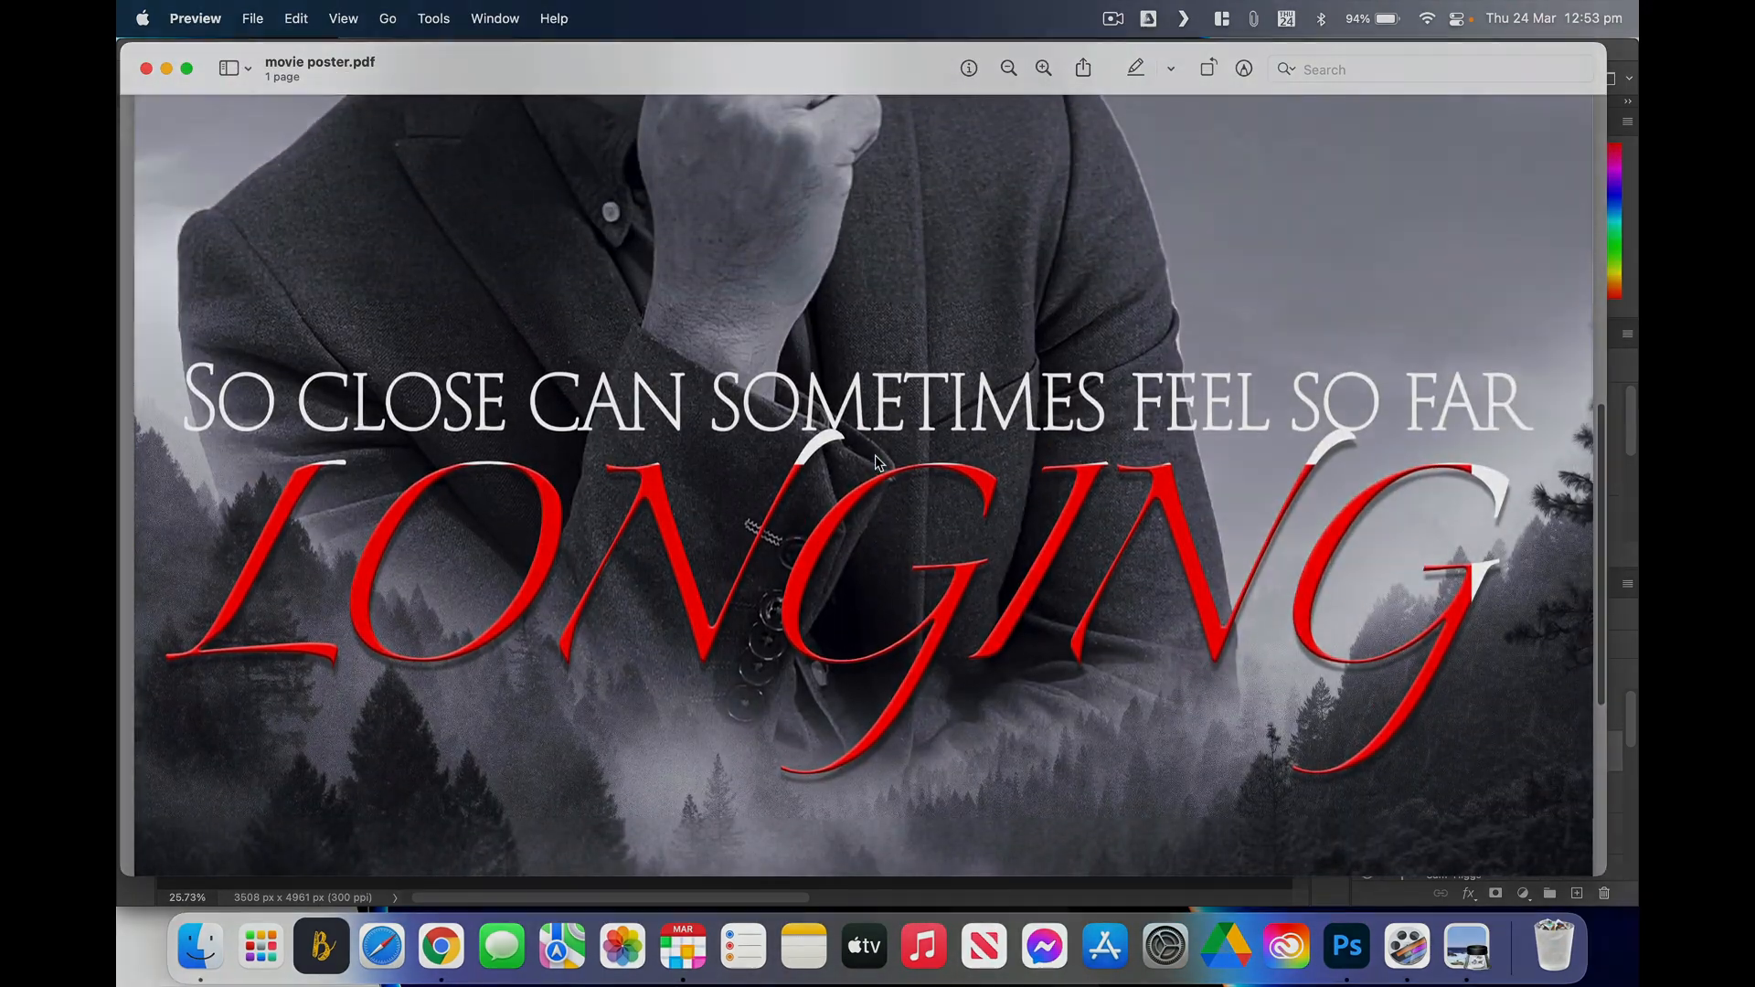